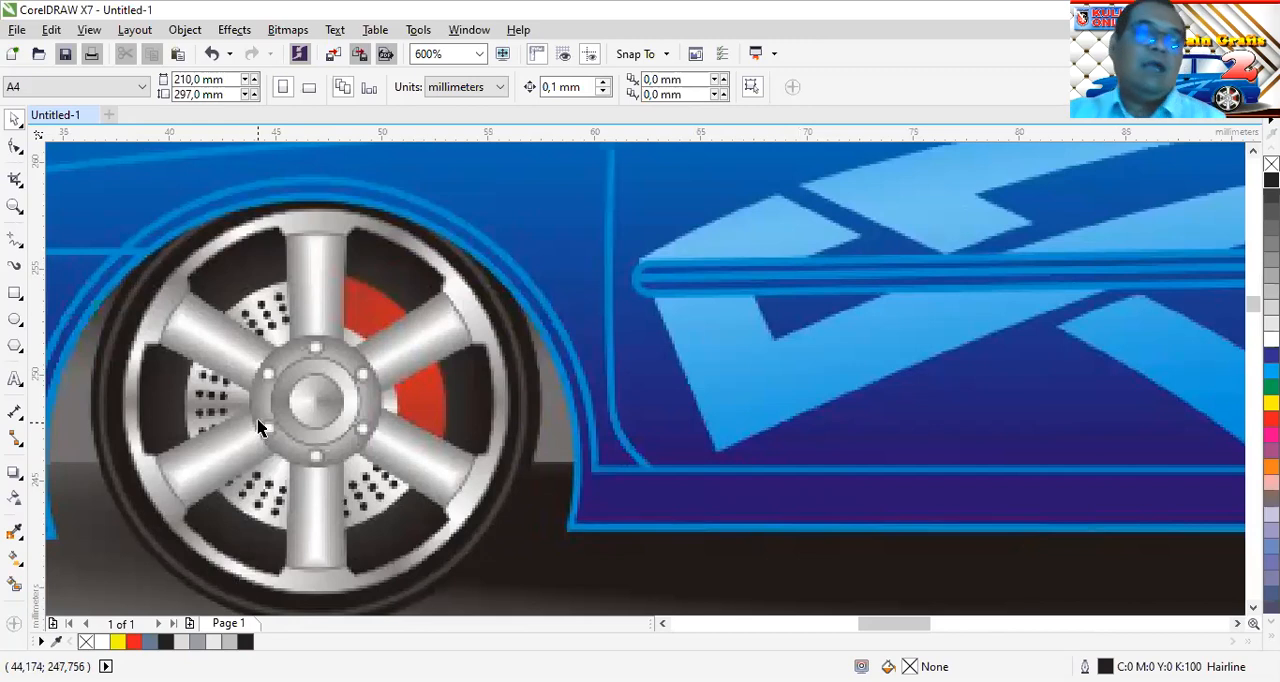
Draw a circle about 16.4 mm in diameter over the front door beside the front wheel
scroll(267, 509, up, 5)
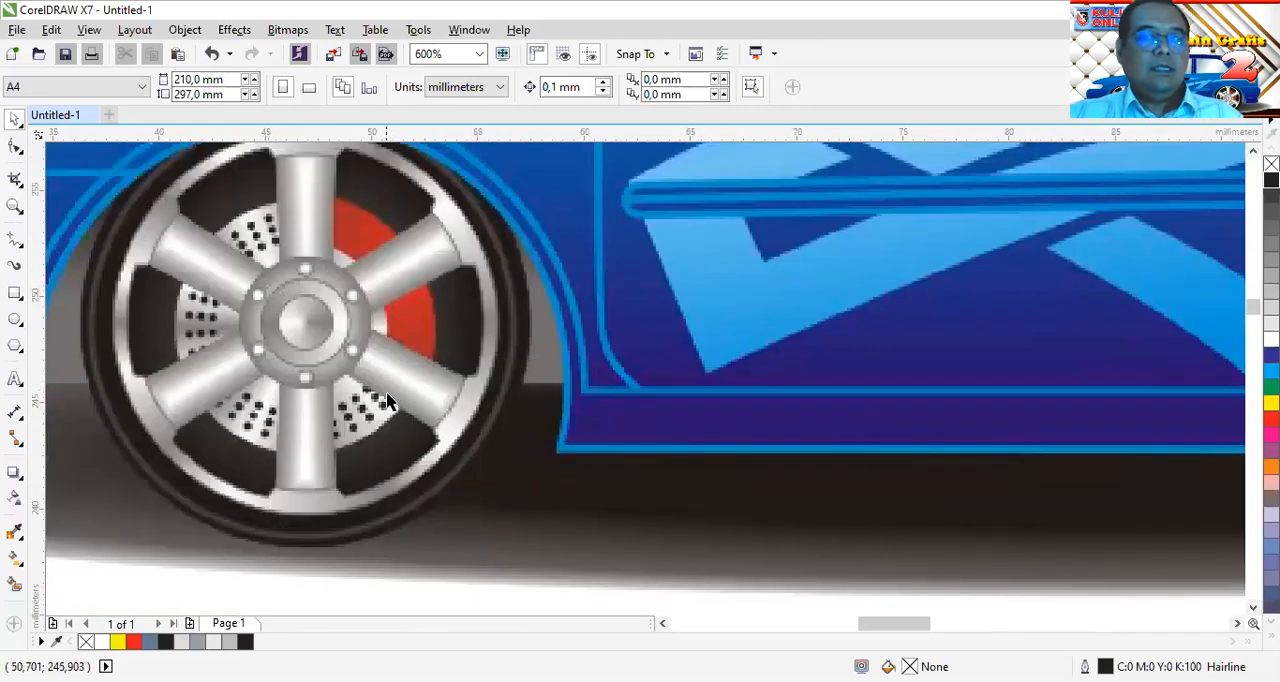
scroll(431, 425, down, 2)
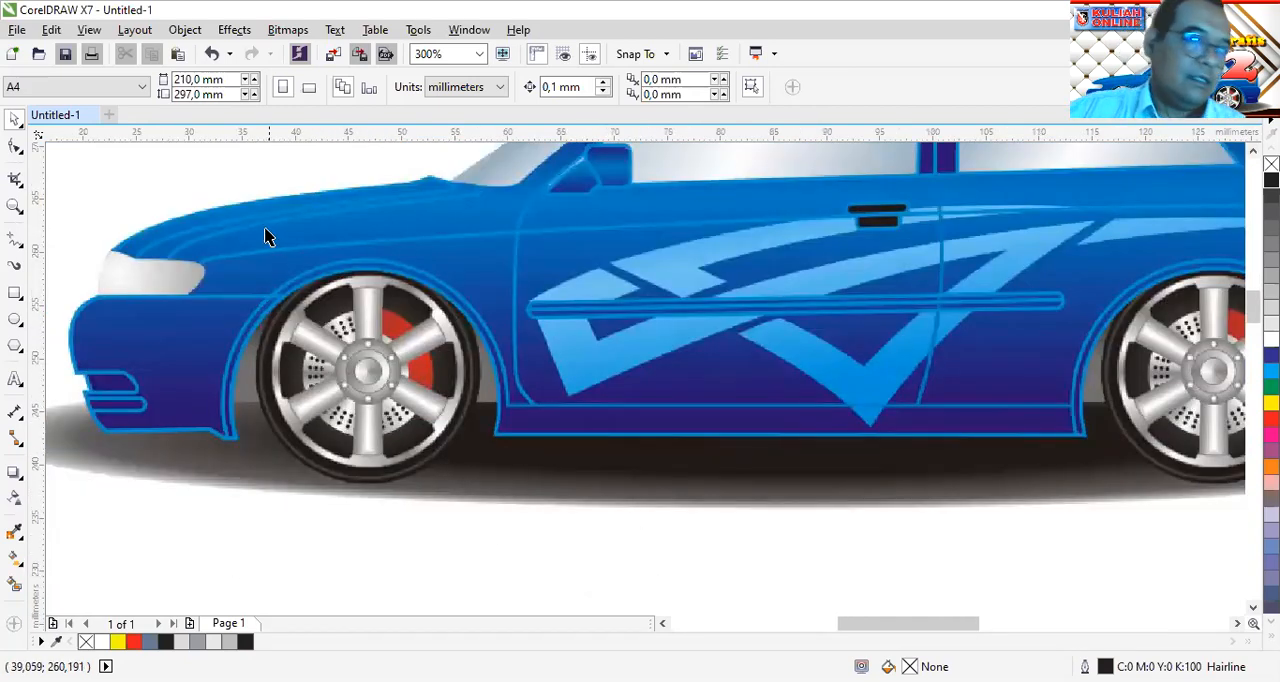
click(15, 318)
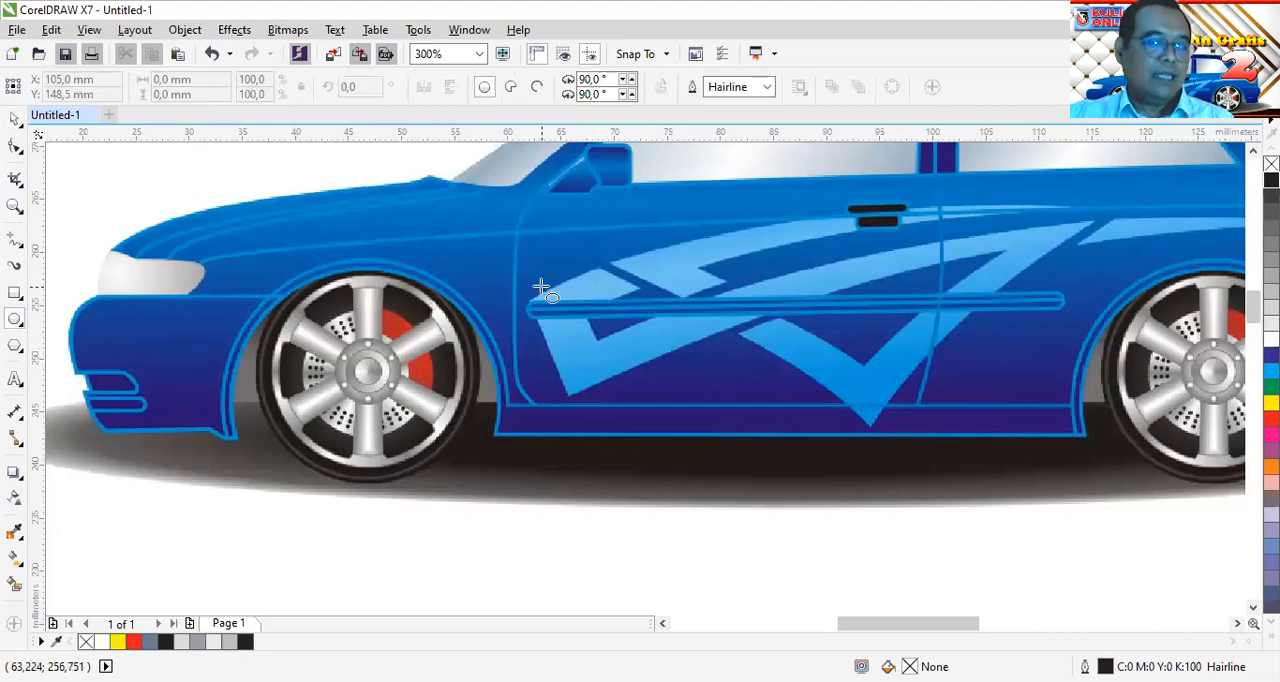
drag(584, 285, 708, 460)
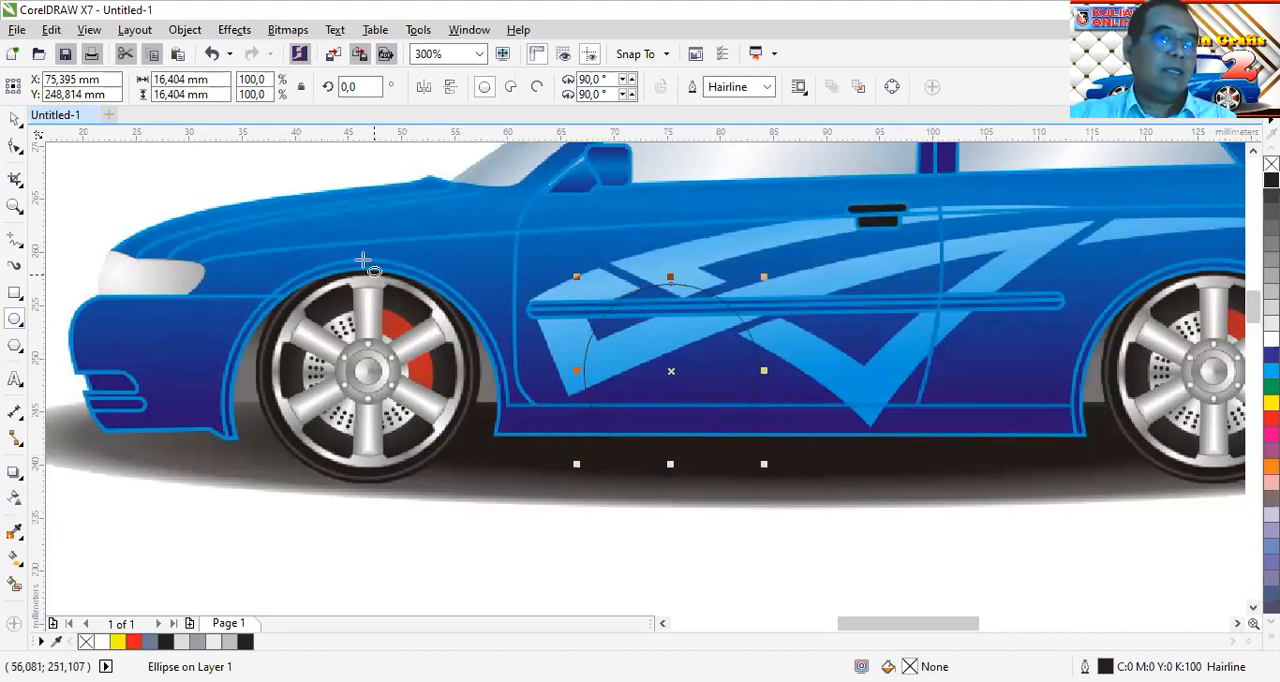
drag(221, 80, 185, 81)
click(161, 81)
key(Tab)
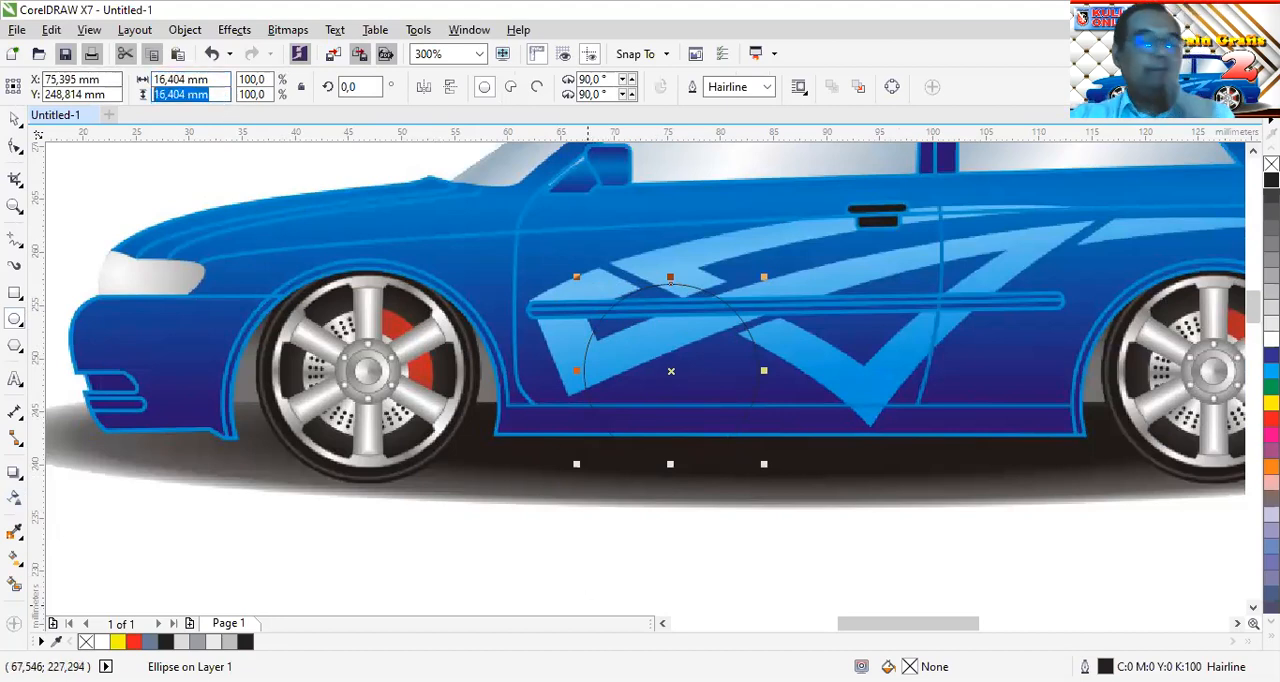
Fit the circle to the front wheel's rim by enlarging it to about 18.4 mm, and move it over the door beside the wheel
click(14, 121)
drag(670, 372, 368, 370)
scroll(390, 340, up, 1)
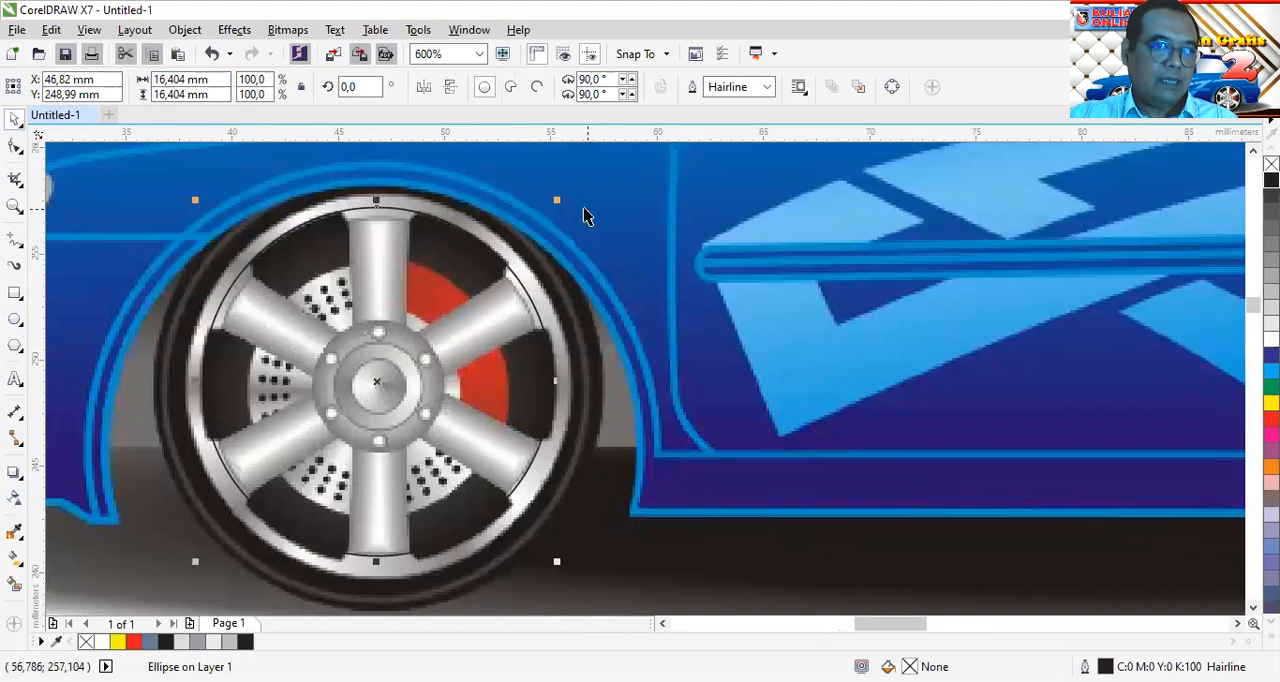
drag(554, 200, 565, 190)
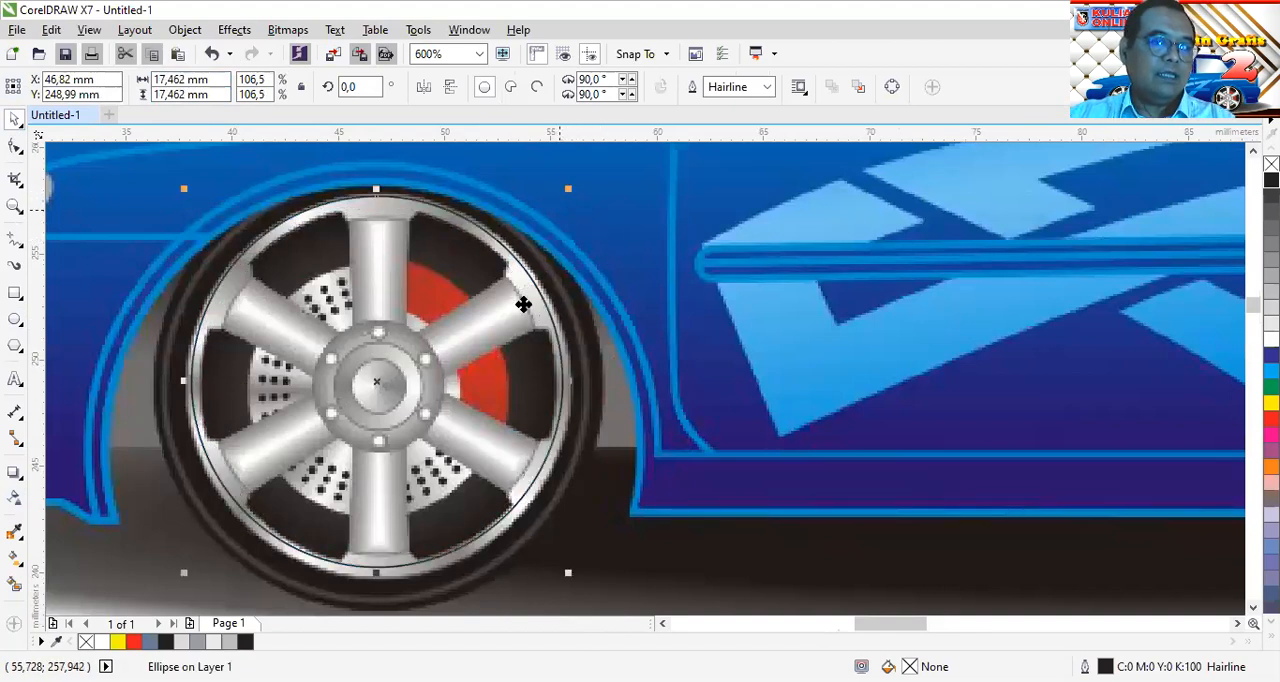
drag(567, 572, 578, 582)
drag(397, 362, 816, 358)
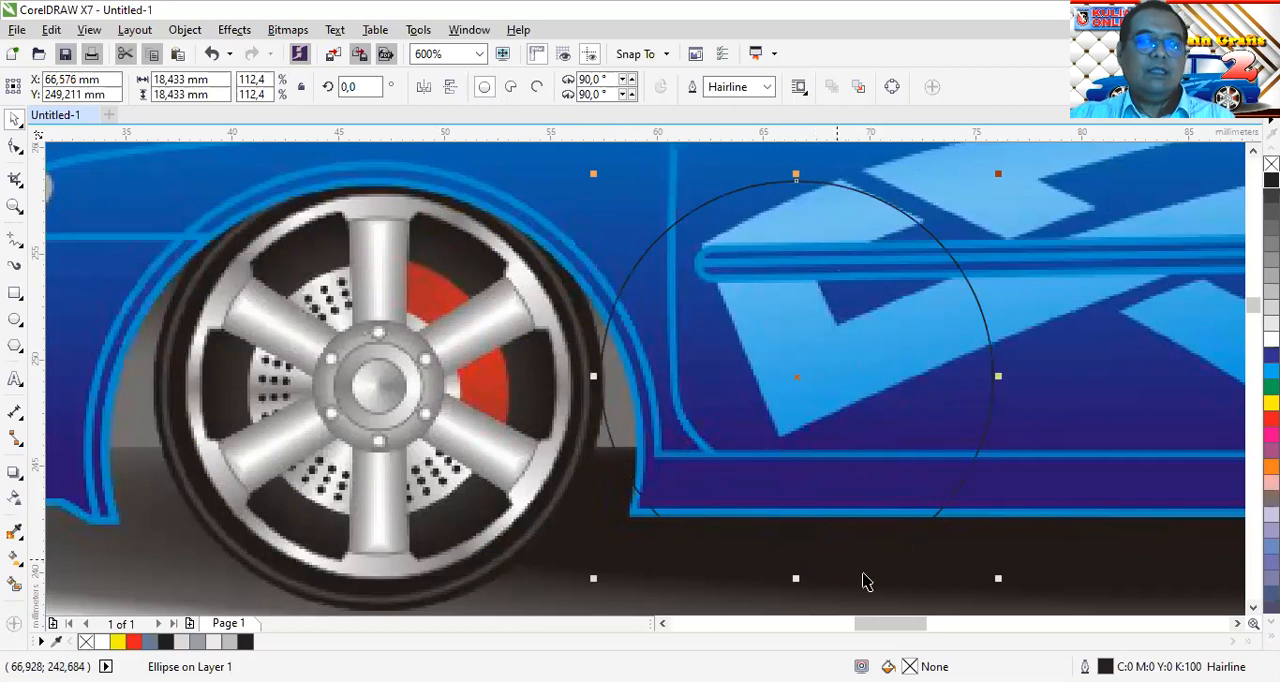
Fill the circle white and add a concentric inner copy about 17 mm in diameter
click(1271, 340)
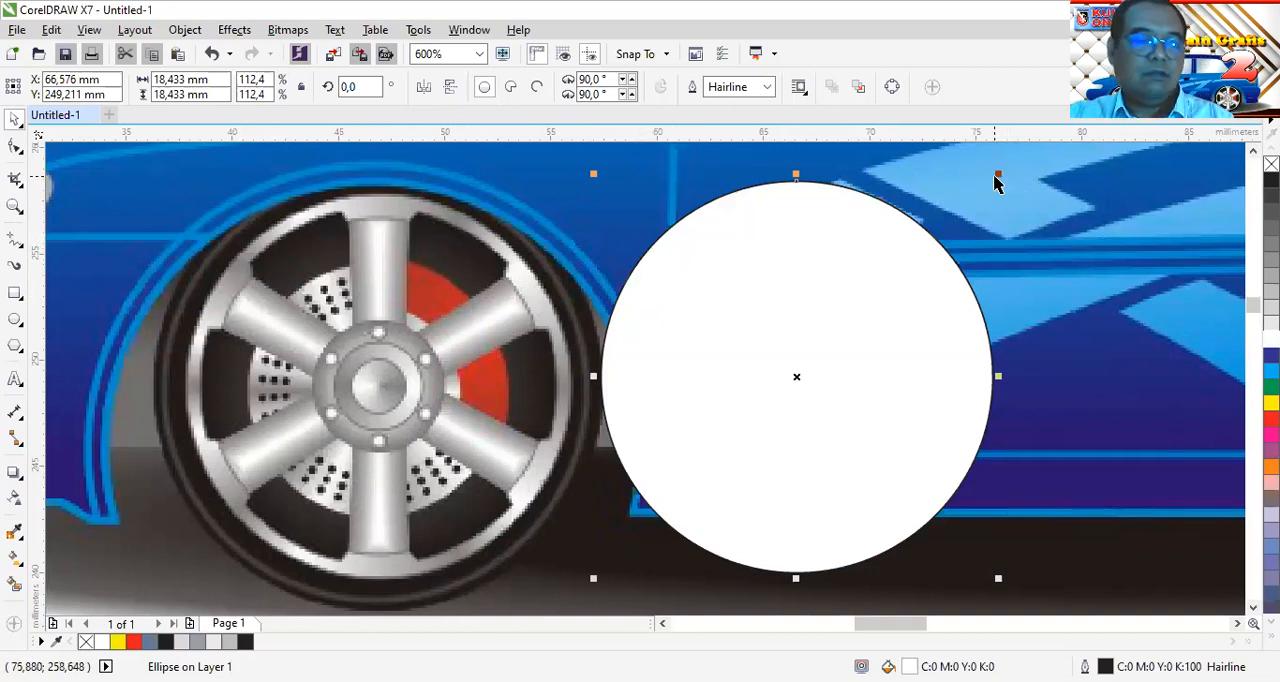
drag(998, 176, 993, 192)
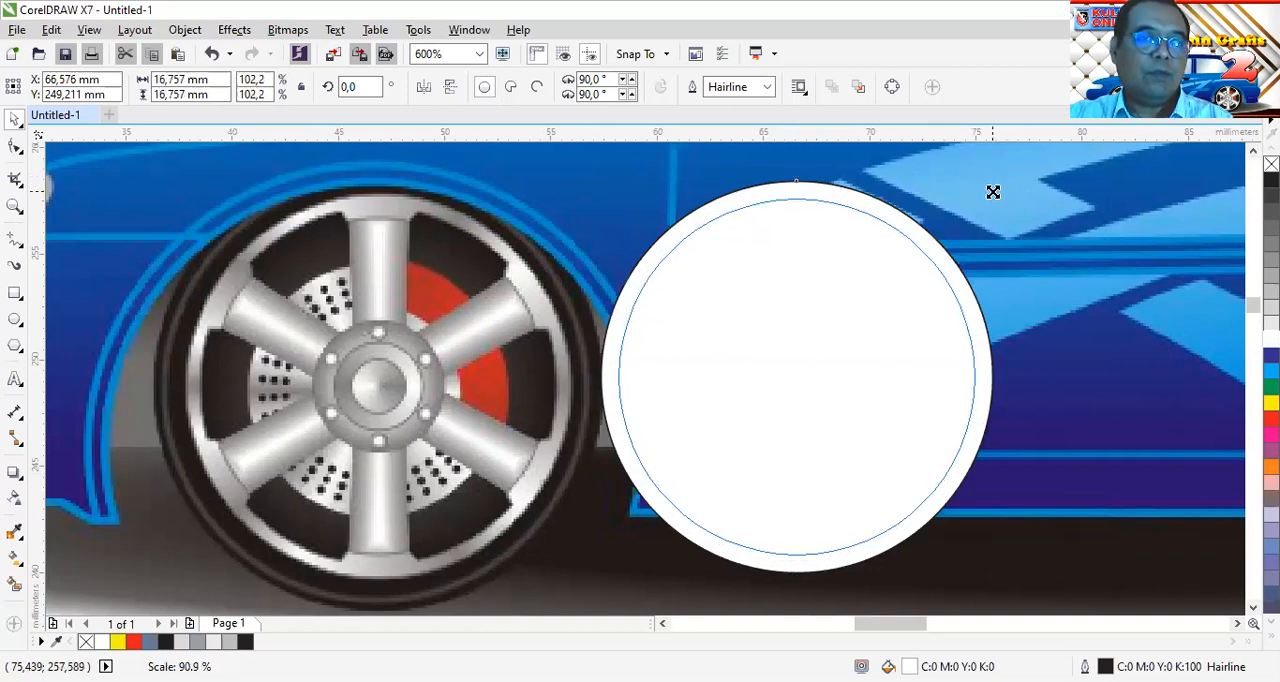
drag(993, 192, 989, 194)
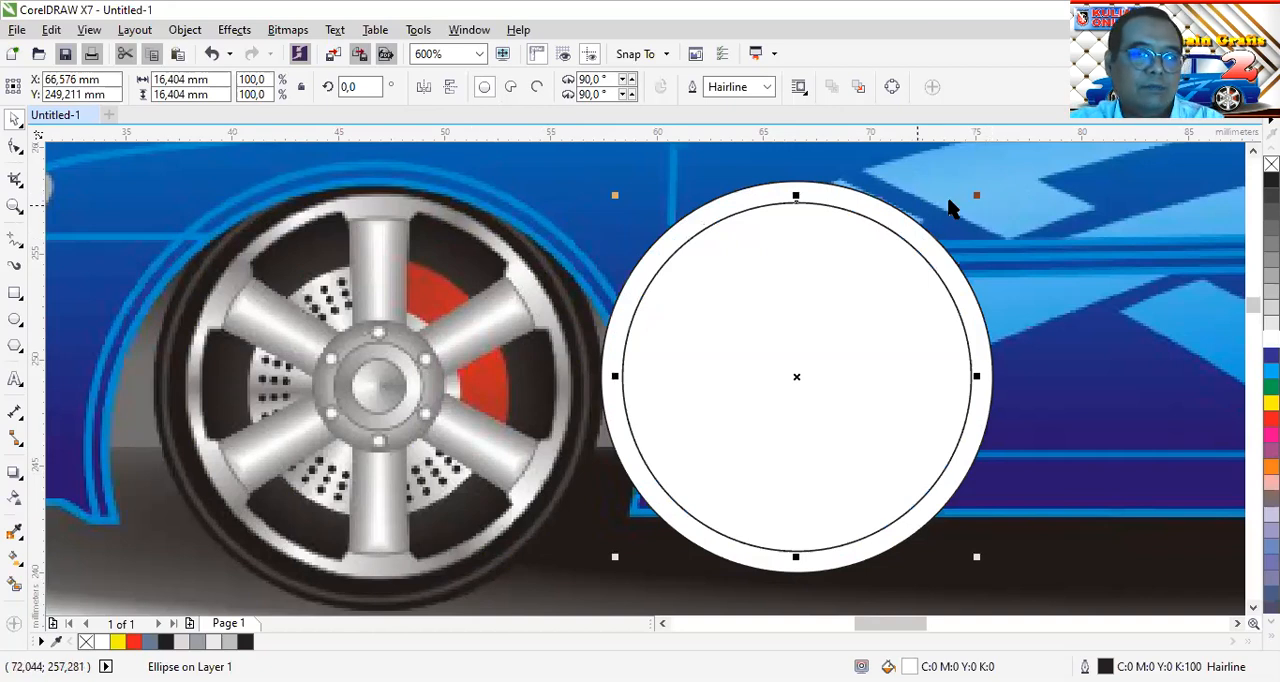
scroll(966, 205, up, 1)
drag(986, 197, 1000, 192)
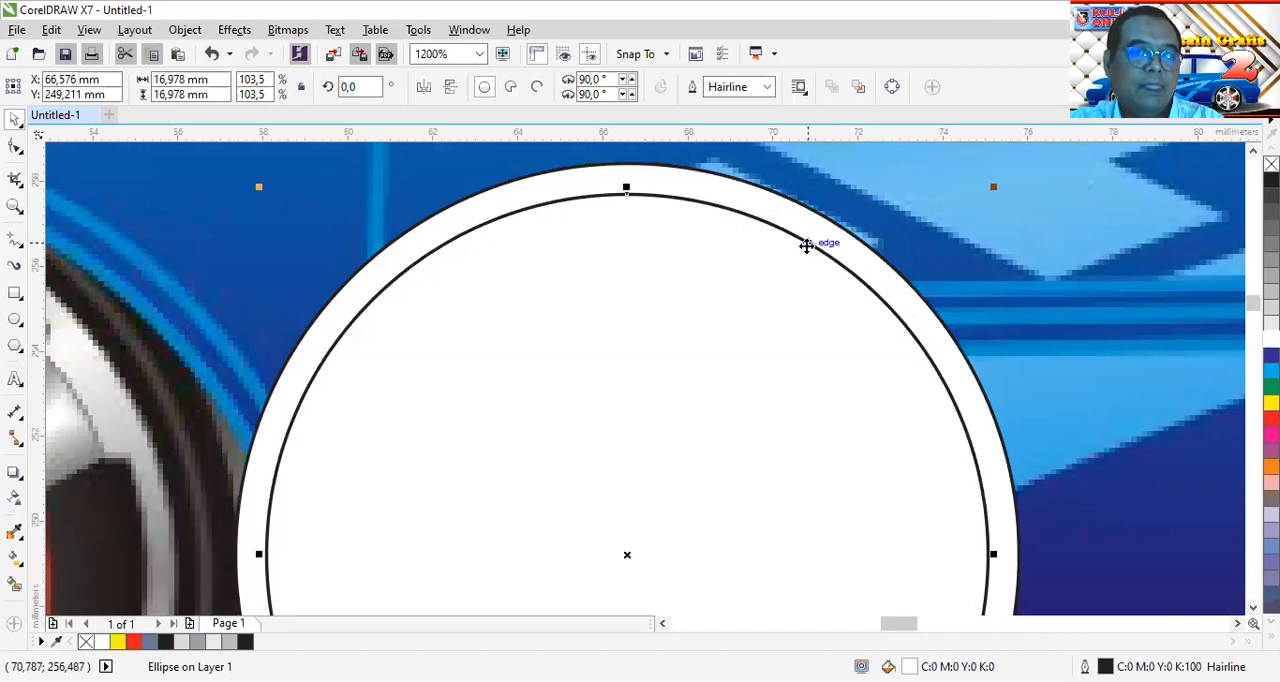
scroll(806, 246, down, 1)
scroll(804, 248, down, 2)
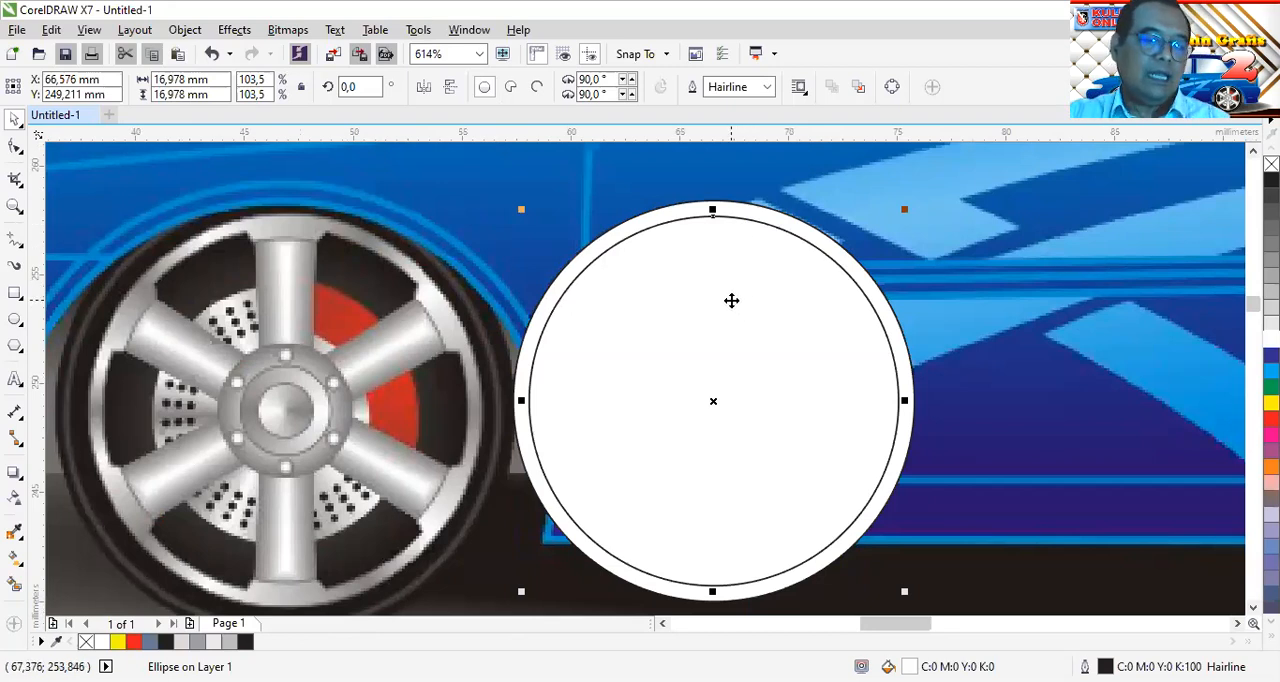
Trim the outer circle with the inner one so that it becomes a ring
shift+click(735, 207)
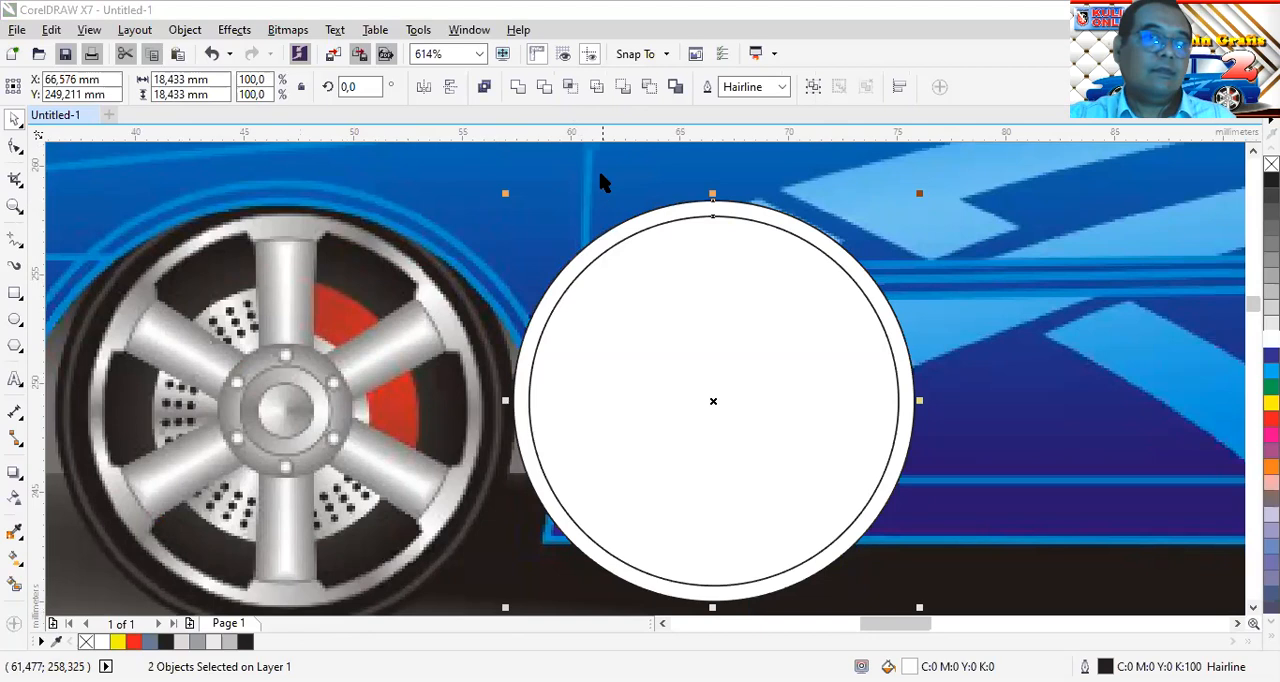
click(544, 88)
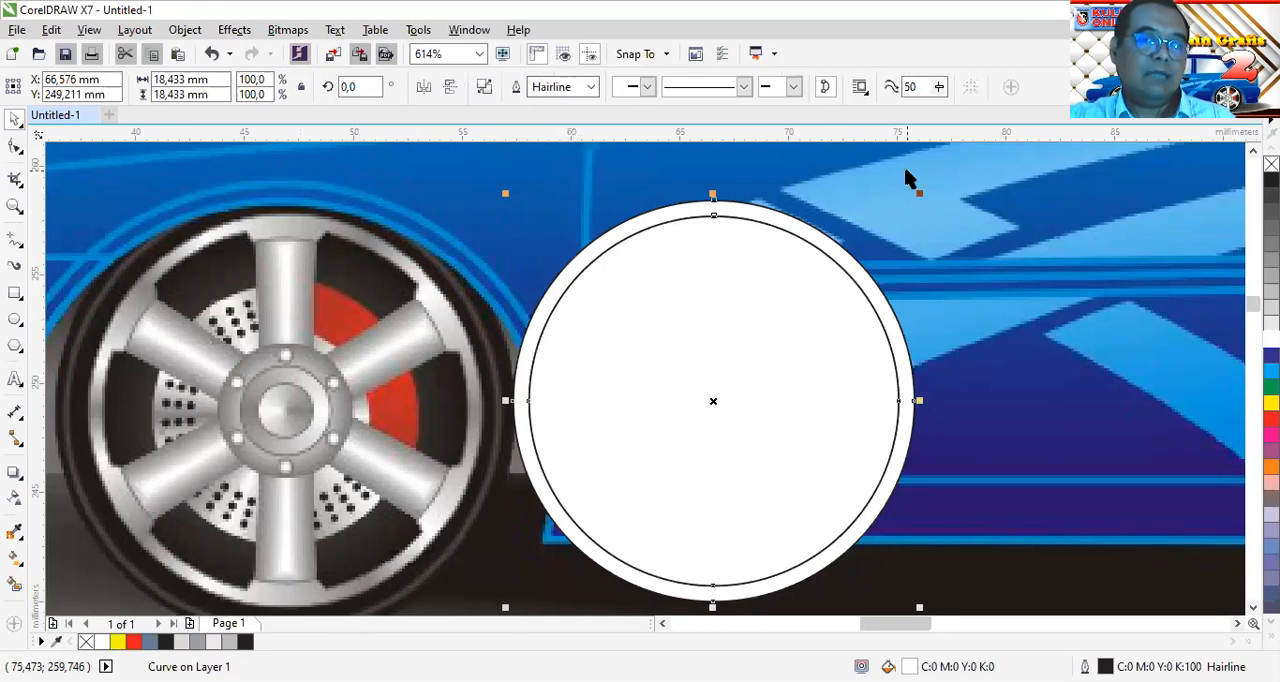
mouse_move(918, 191)
mouse_down()
mouse_move(909, 208)
mouse_move(921, 192)
mouse_up()
click(940, 293)
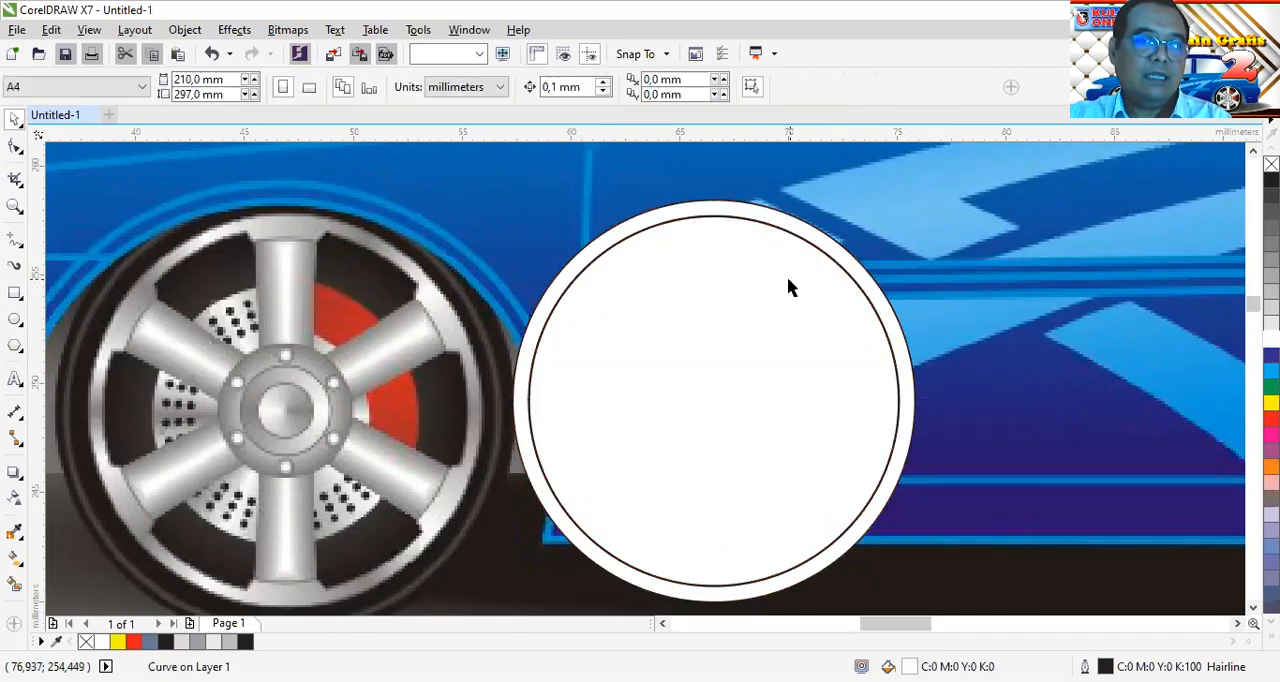
Shrink the inner white circle about its centre to about 15.3 mm, leaving a gap inside the ring
click(787, 278)
drag(906, 210, 903, 234)
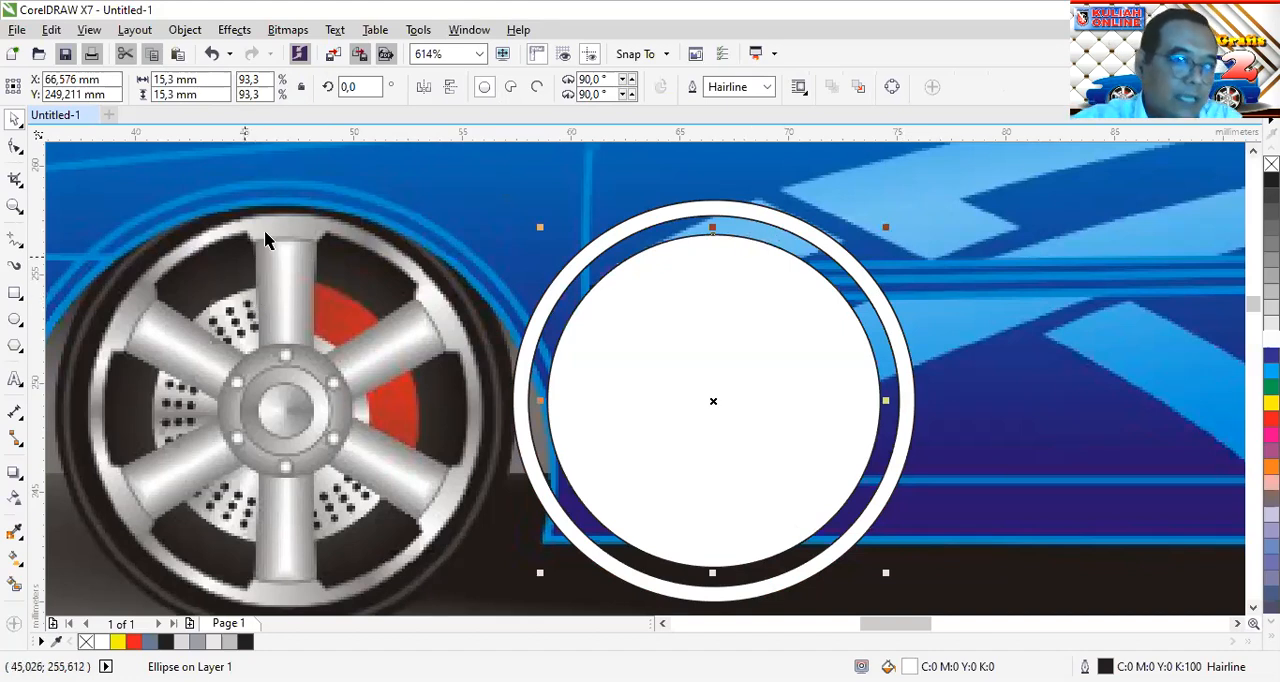
scroll(266, 230, up, 3)
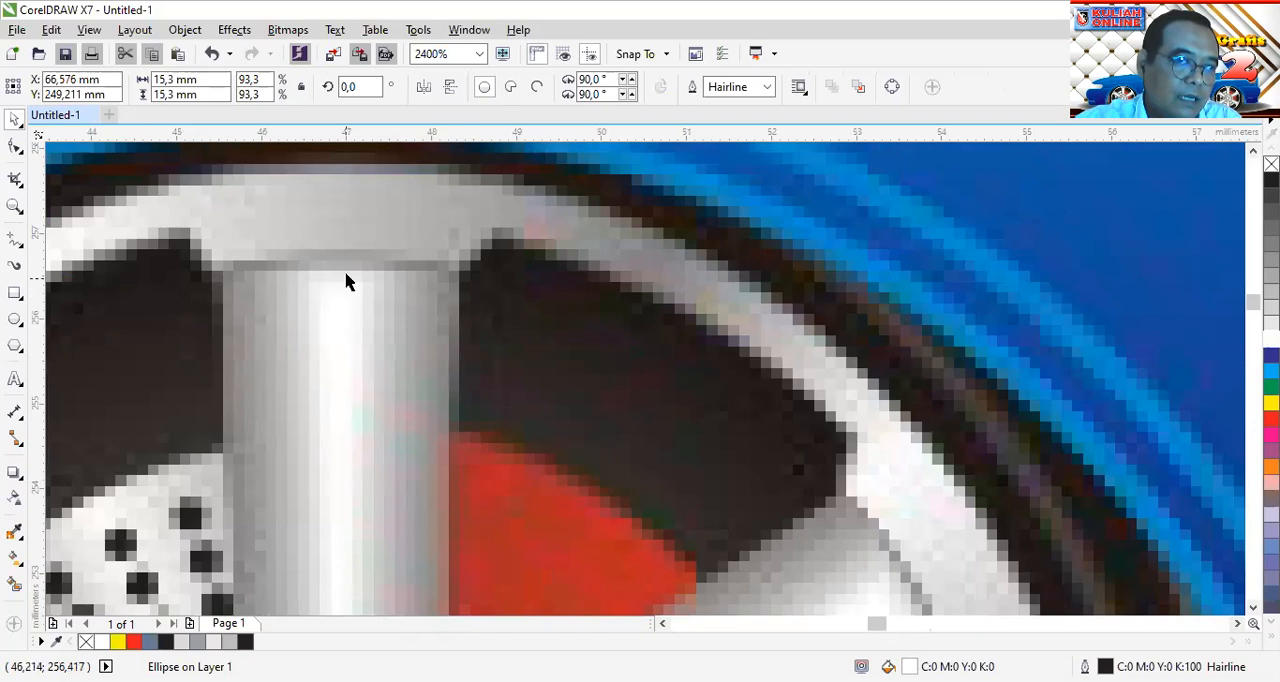
scroll(925, 325, down, 3)
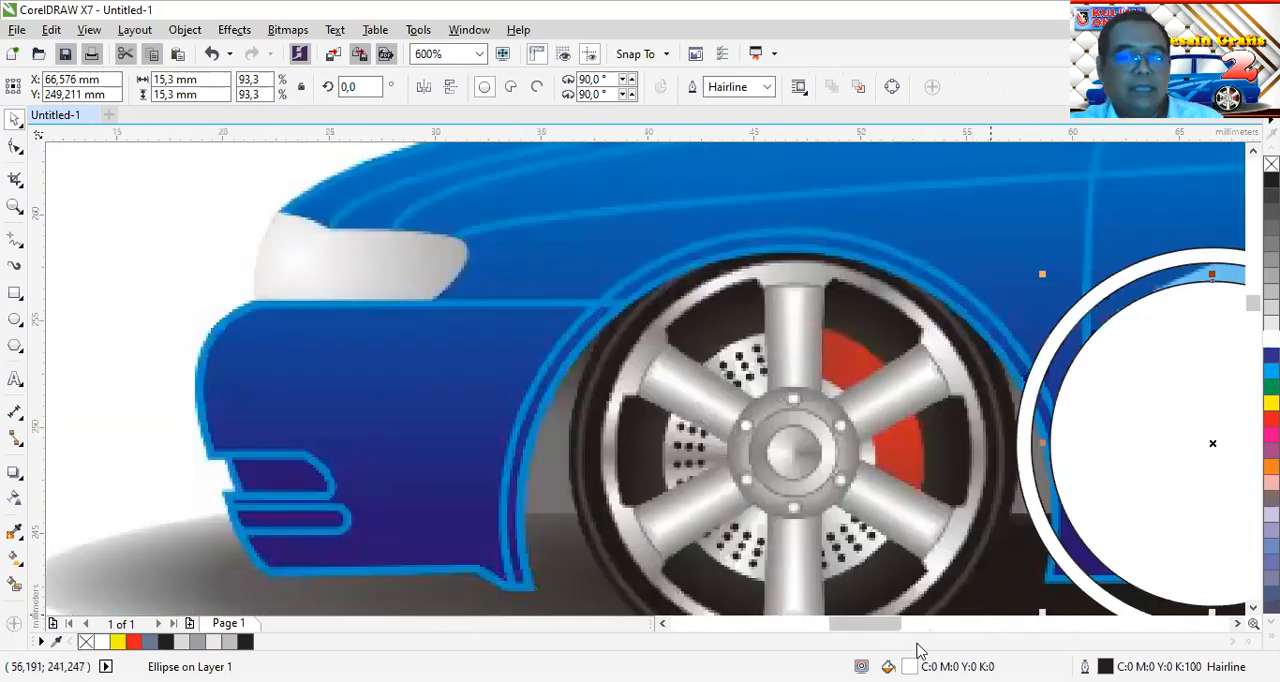
drag(896, 626, 922, 627)
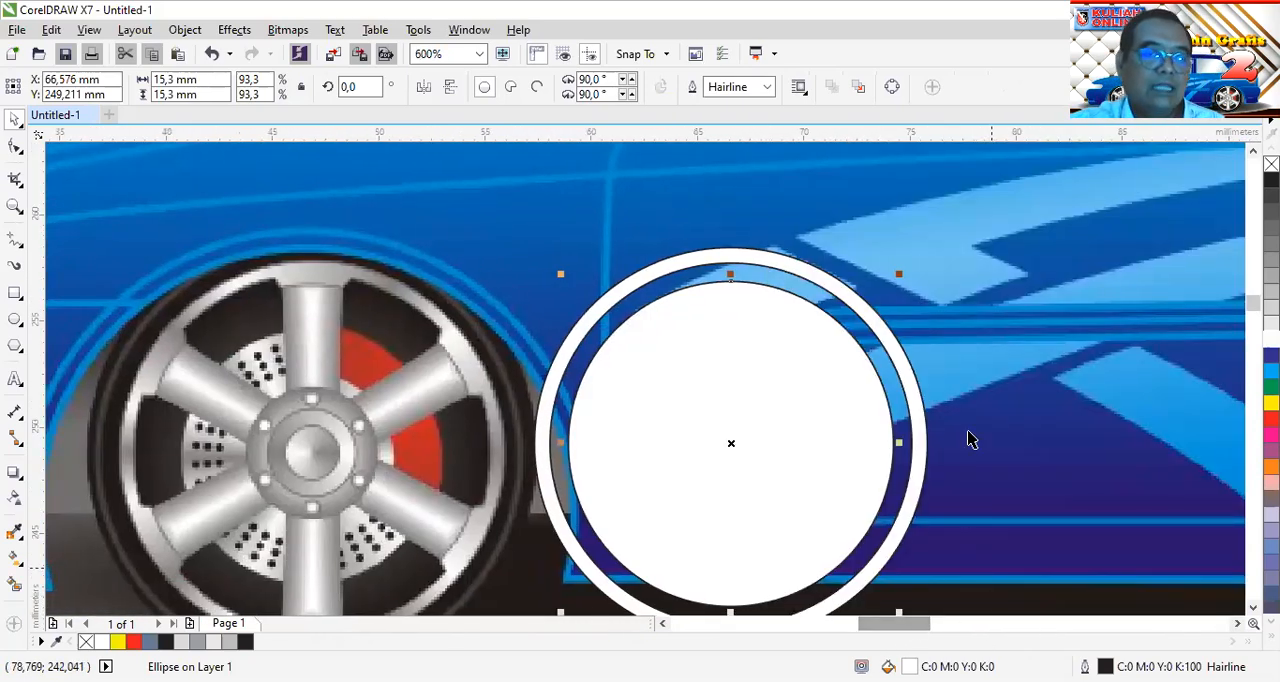
key(Escape)
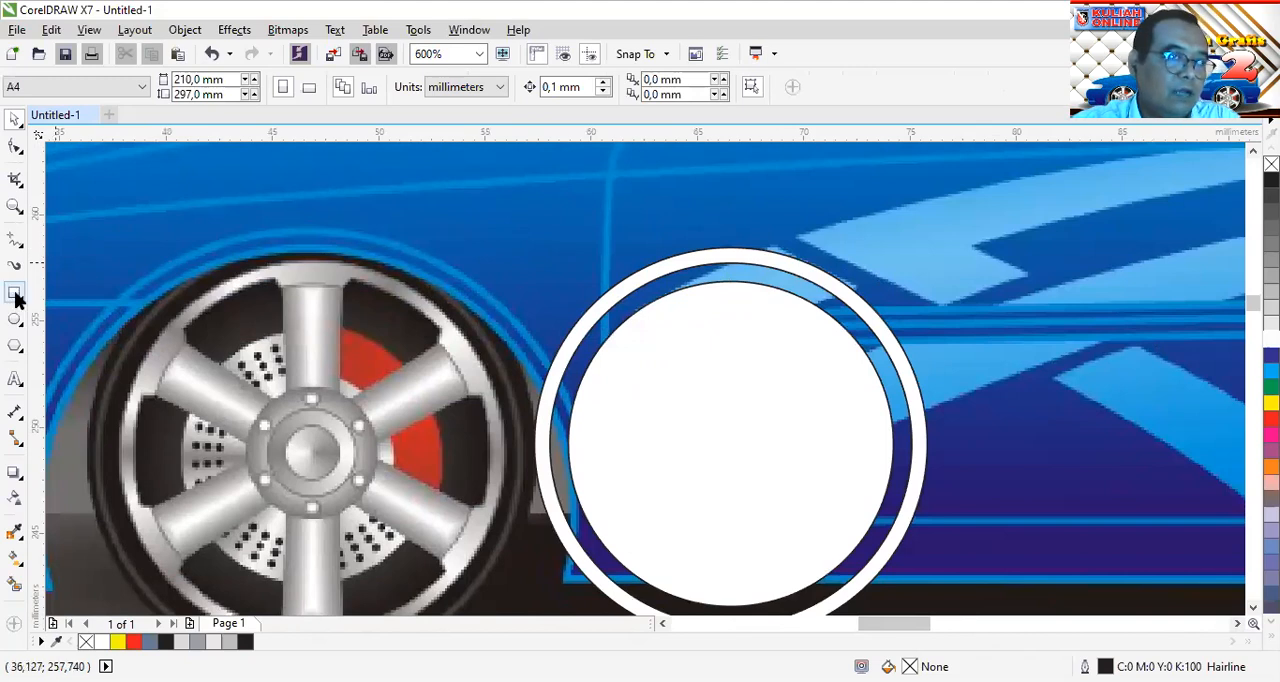
Draw a rectangle about 1.7 by 1.4 mm bridging the gap at the top of the ring and convert it to curves
click(15, 294)
scroll(740, 265, up, 1)
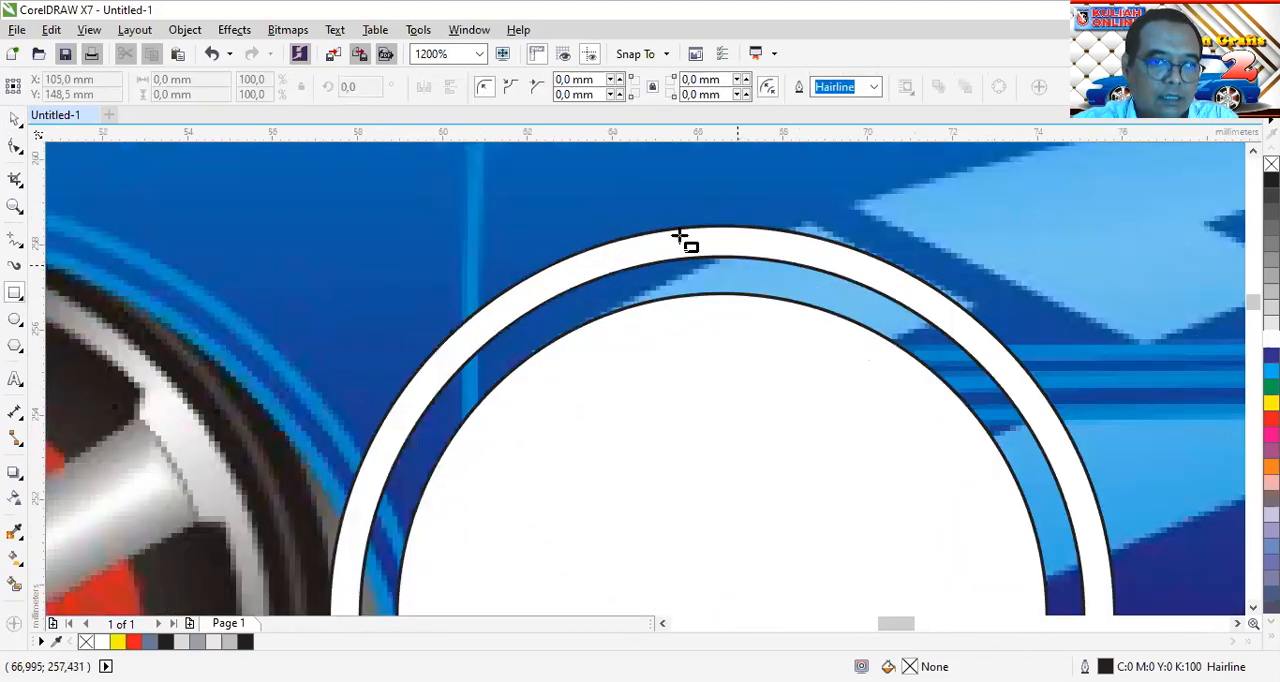
drag(689, 245, 760, 301)
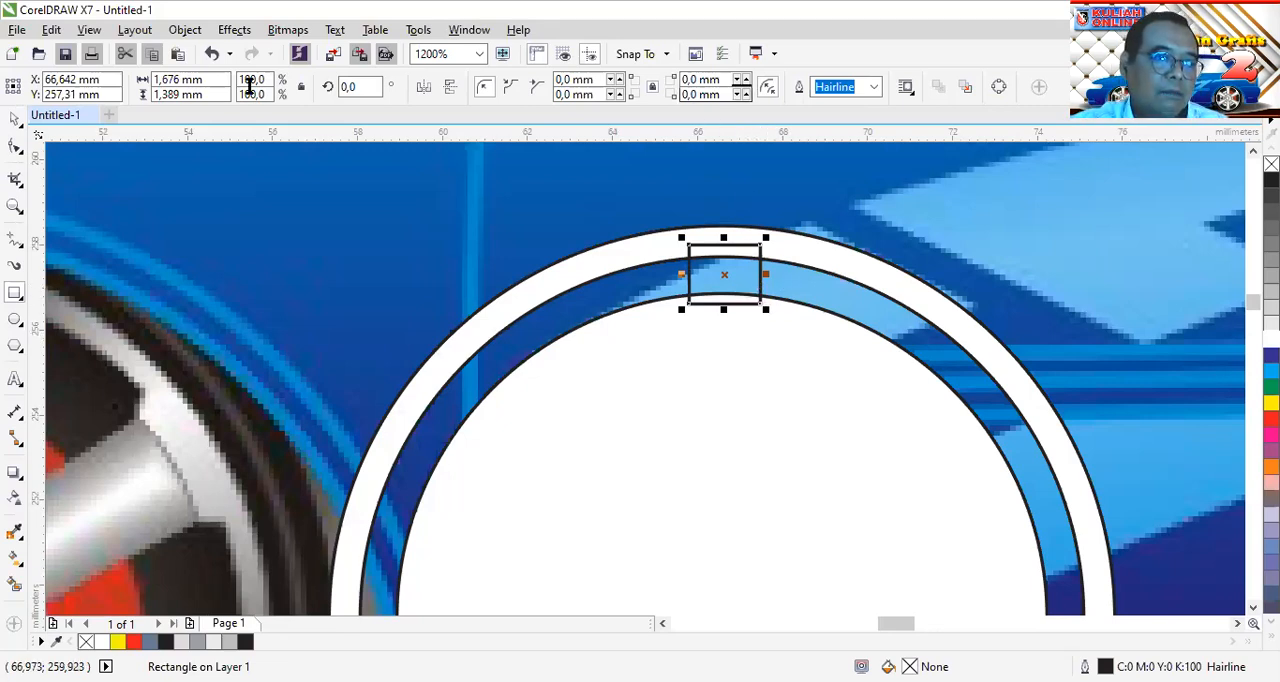
click(184, 31)
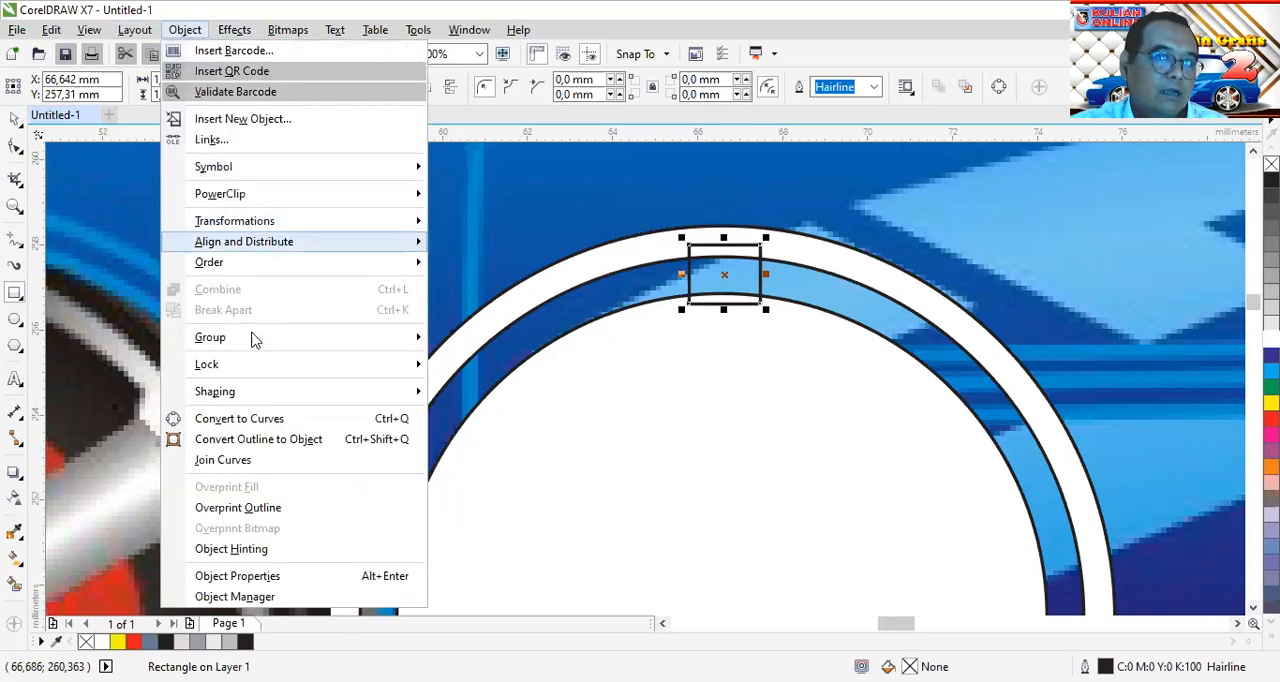
click(273, 418)
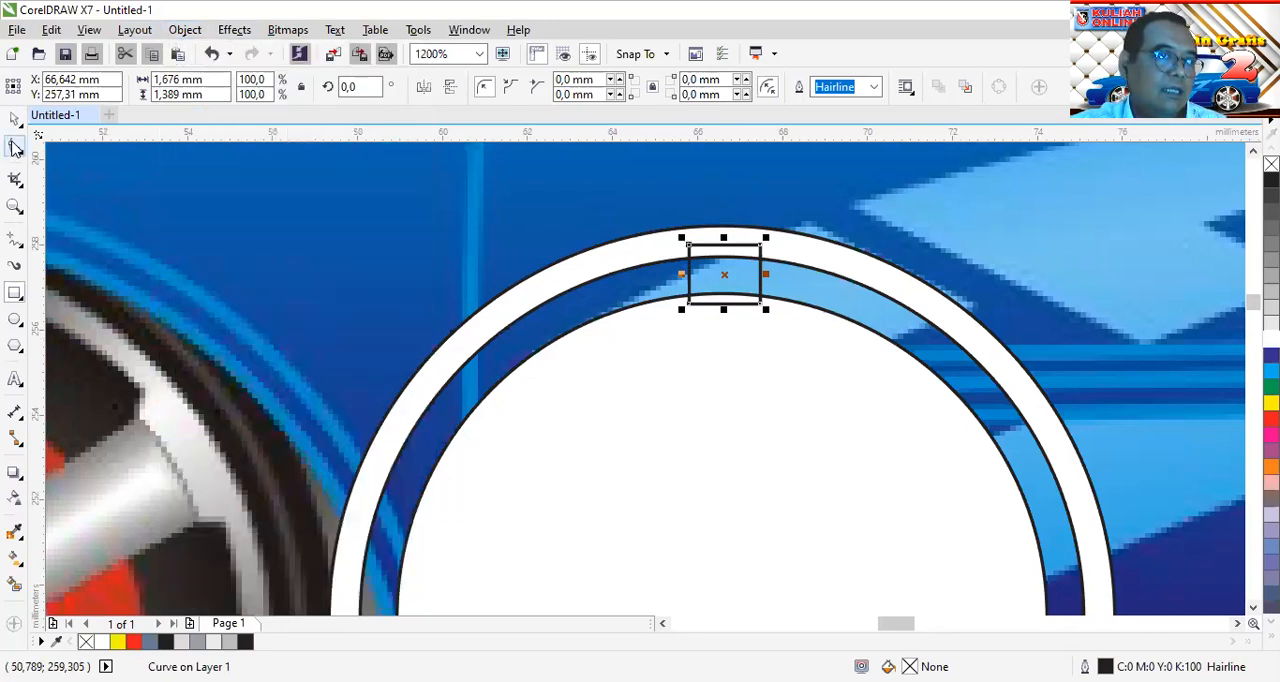
Taper the small rectangle by moving its two lower corner nodes inward to form a trapezoid
click(15, 146)
scroll(724, 292, up, 2)
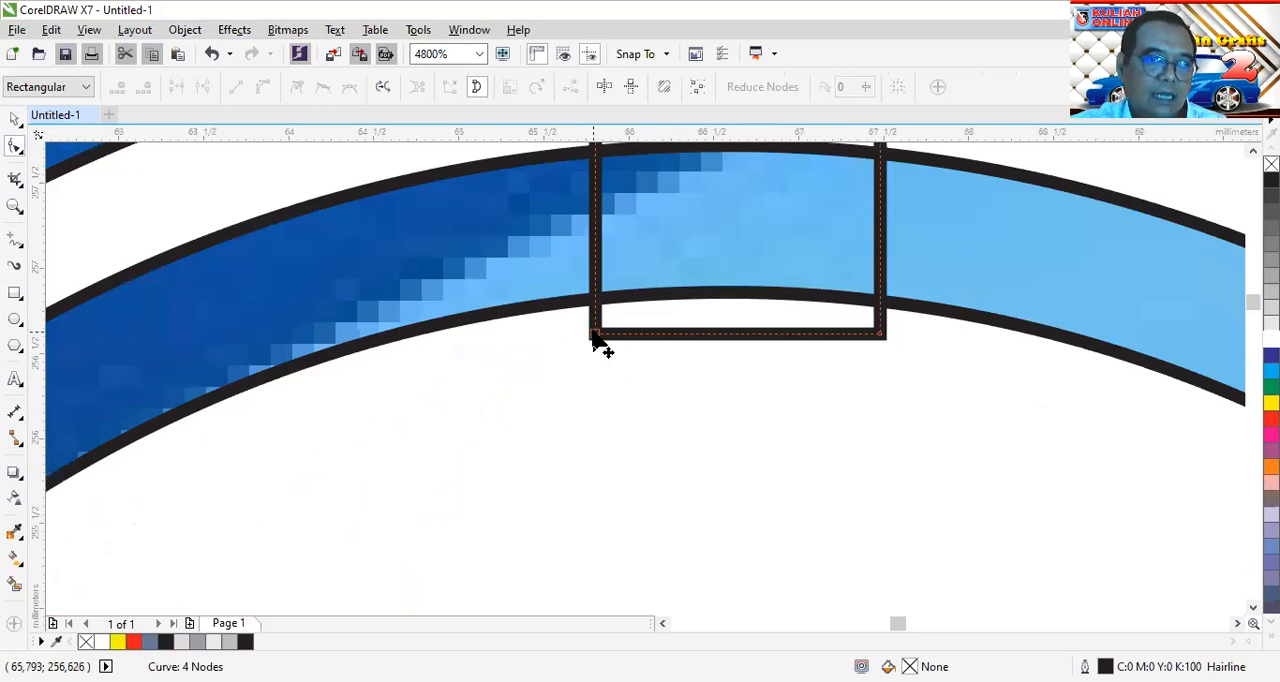
drag(594, 336, 637, 335)
drag(879, 337, 840, 338)
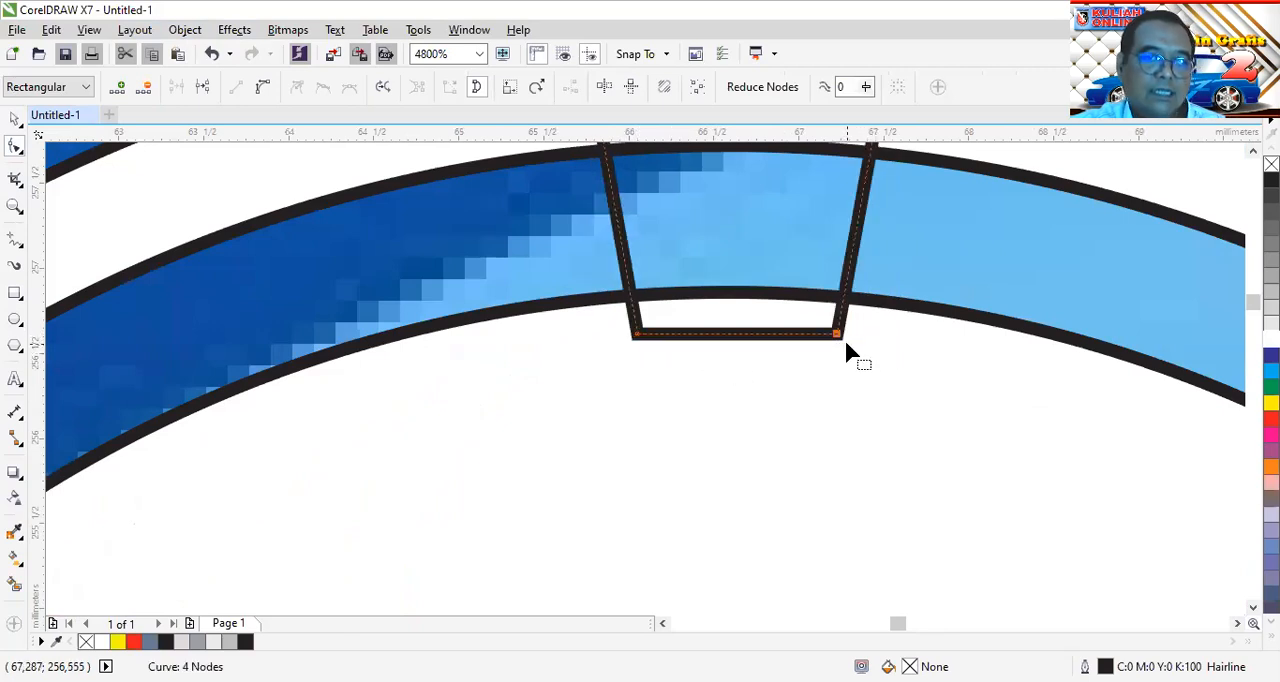
scroll(844, 337, down, 1)
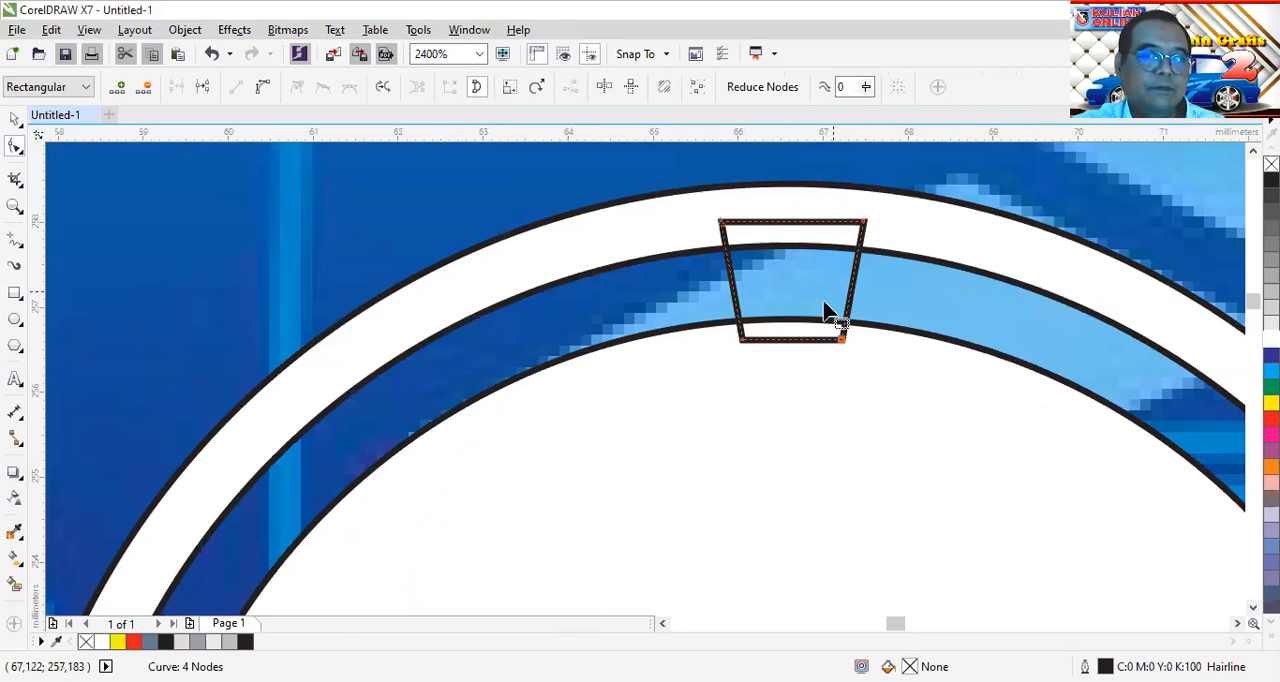
scroll(888, 330, down, 2)
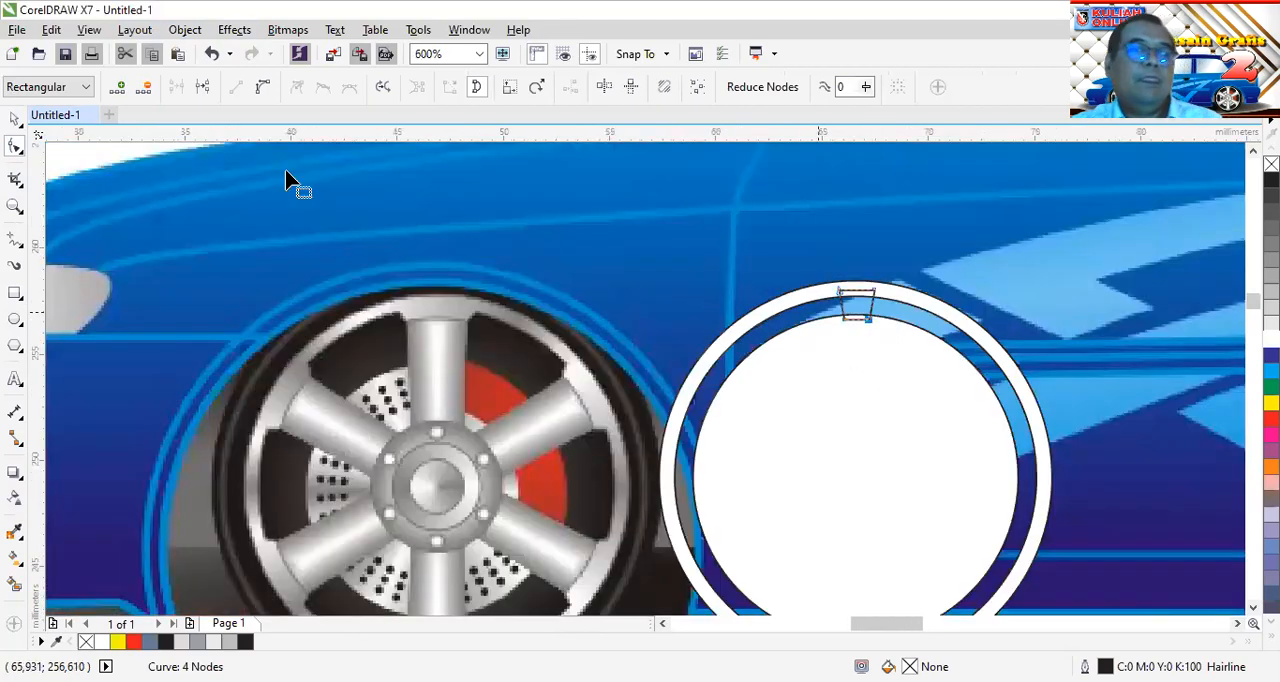
Align the trapezoid with the ring's horizontal centre
click(12, 120)
scroll(920, 323, down, 1)
scroll(893, 310, up, 1)
scroll(893, 310, up, 2)
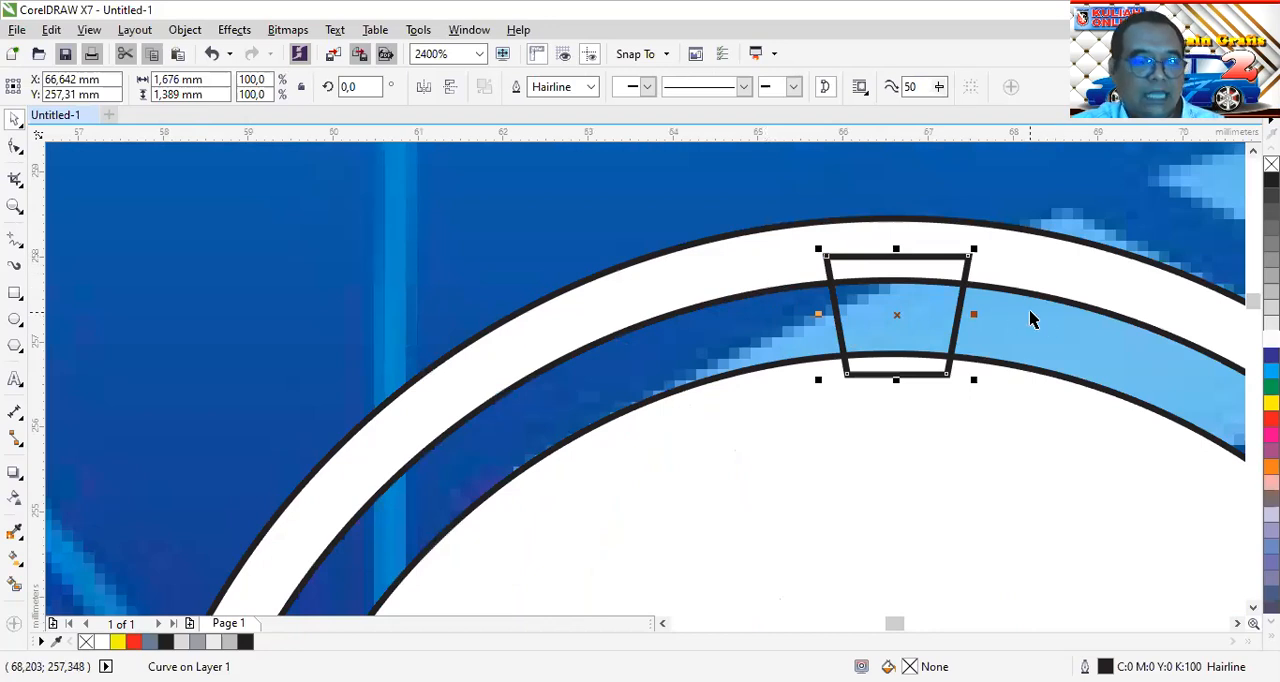
shift+click(1025, 262)
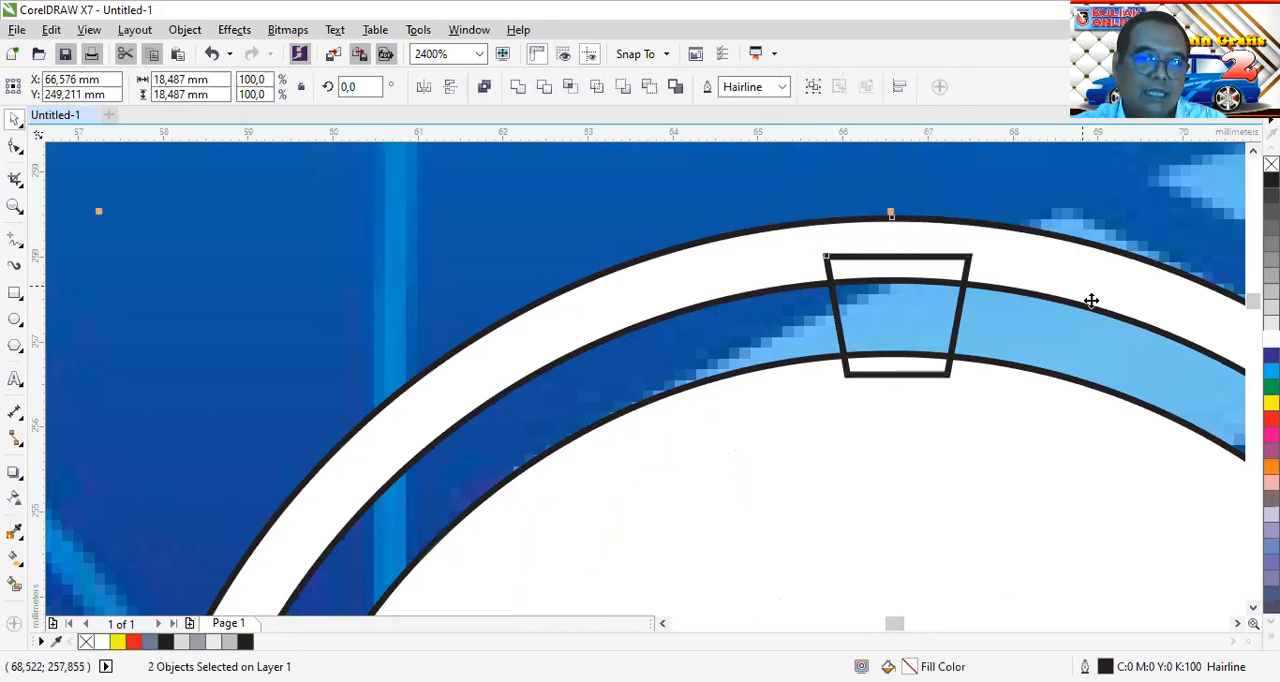
click(899, 87)
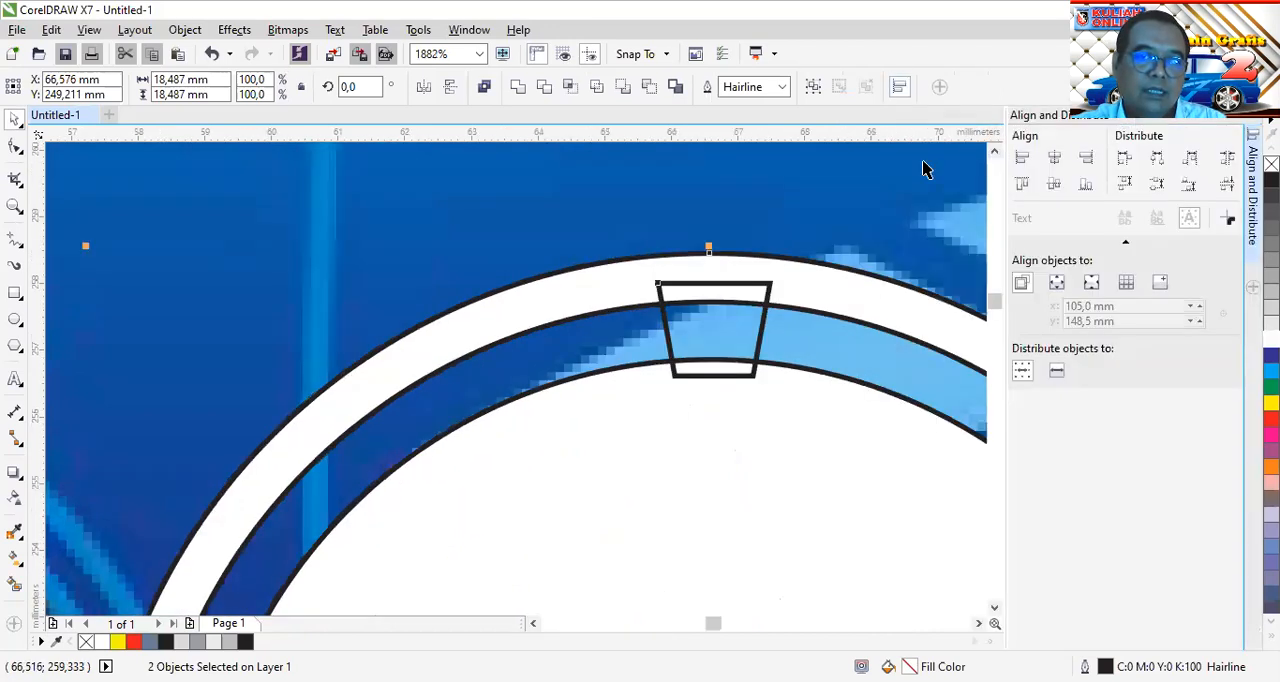
click(1053, 158)
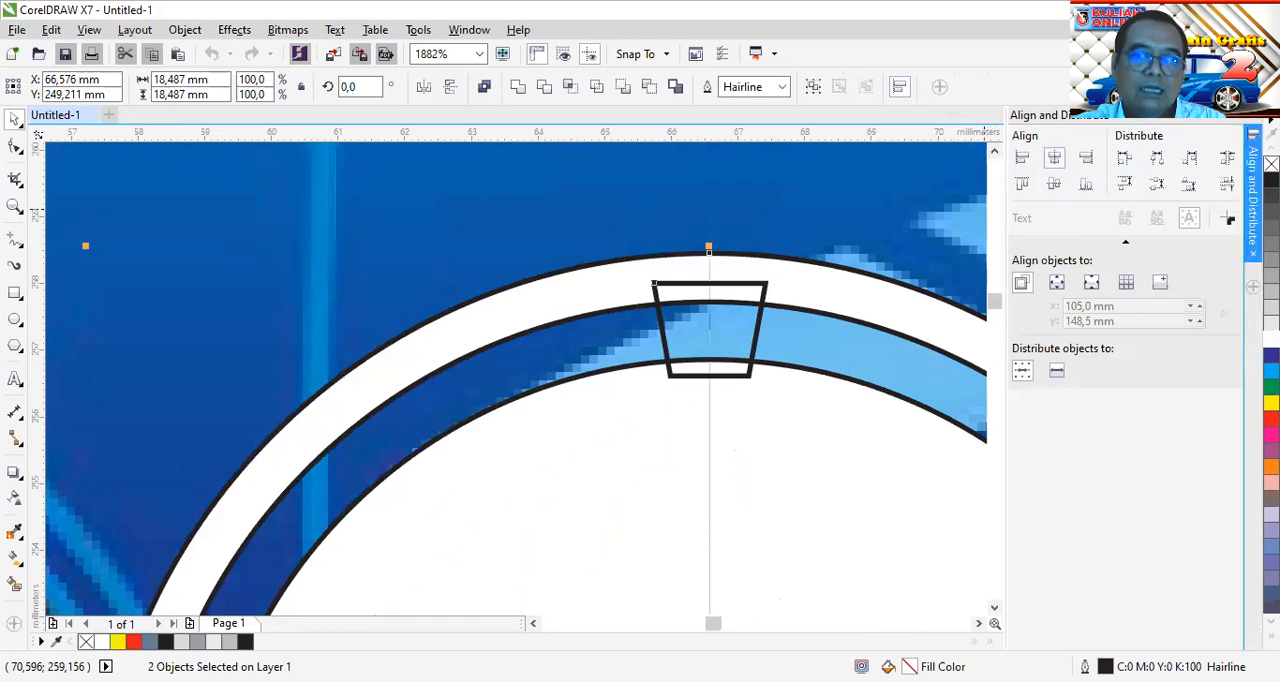
click(1256, 115)
key(Escape)
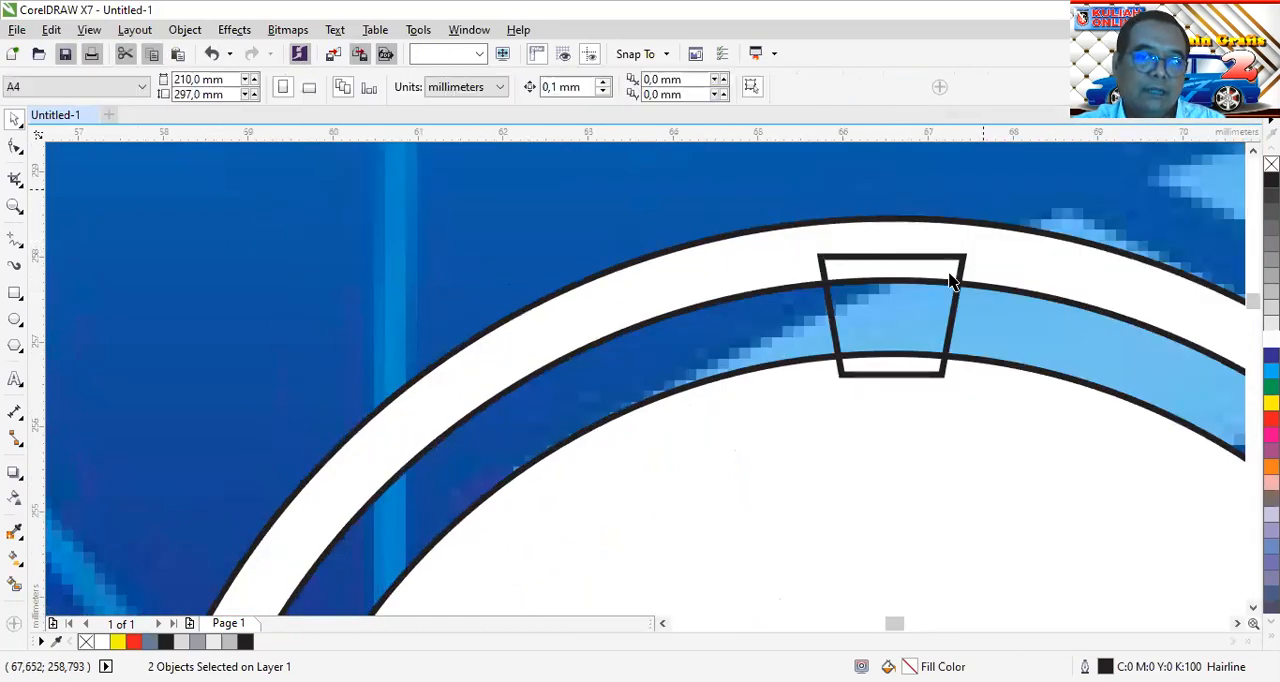
scroll(929, 286, down, 7)
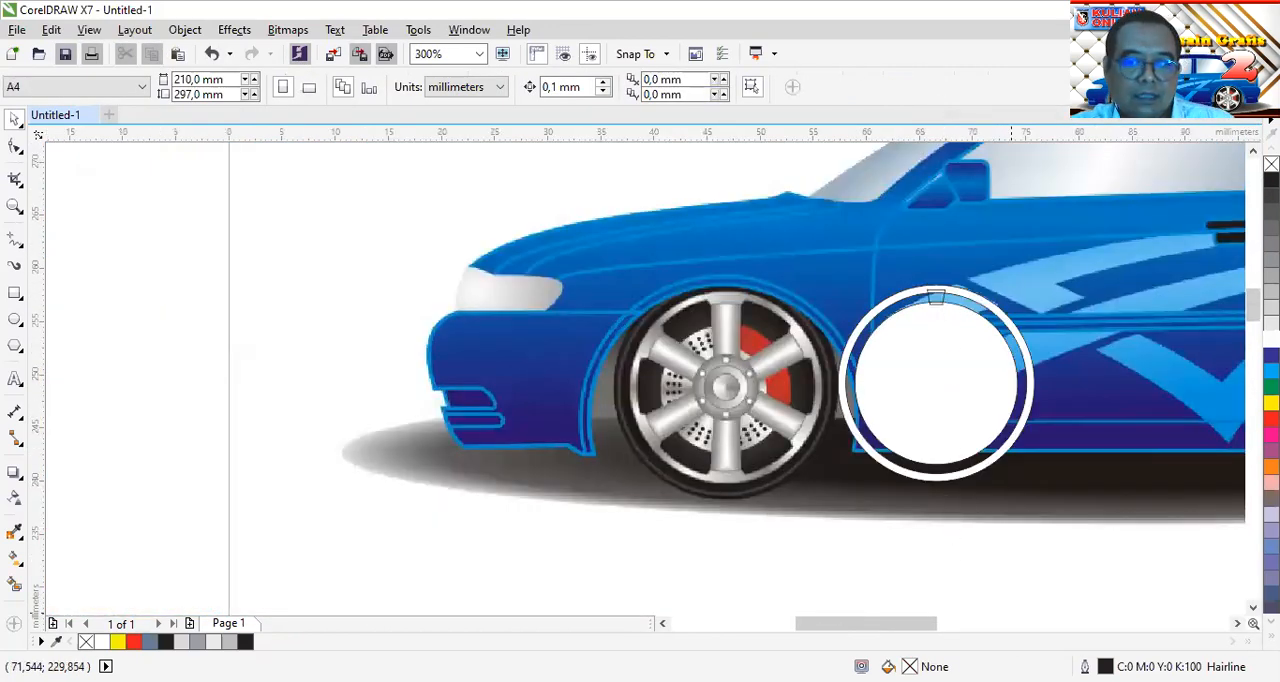
Move the trapezoid's rotation centre to the centre of the concentric circles
click(1238, 624)
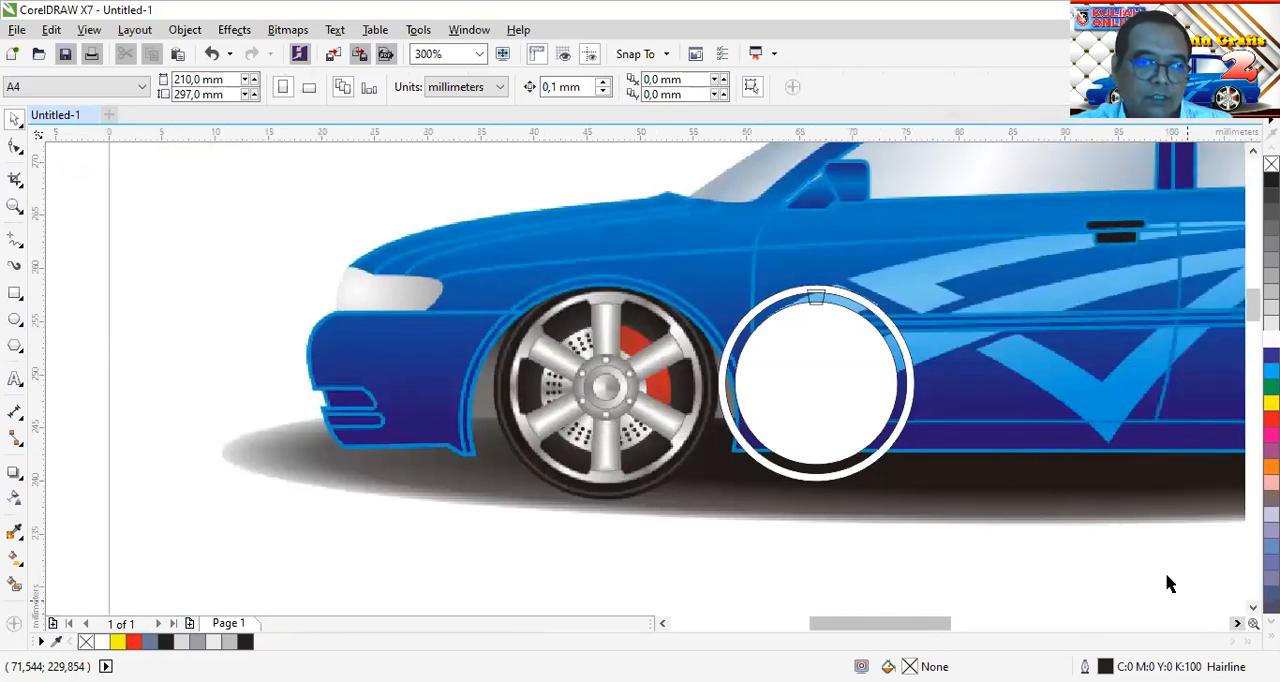
scroll(815, 297, up, 2)
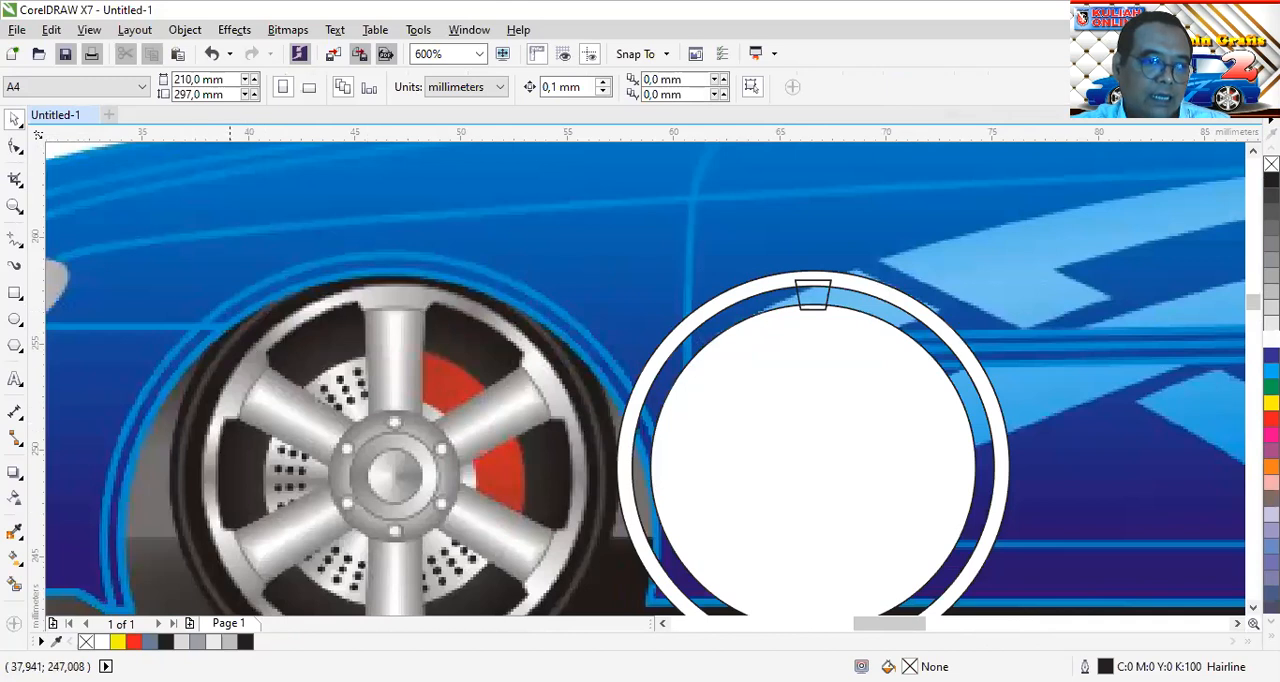
click(818, 296)
click(818, 296)
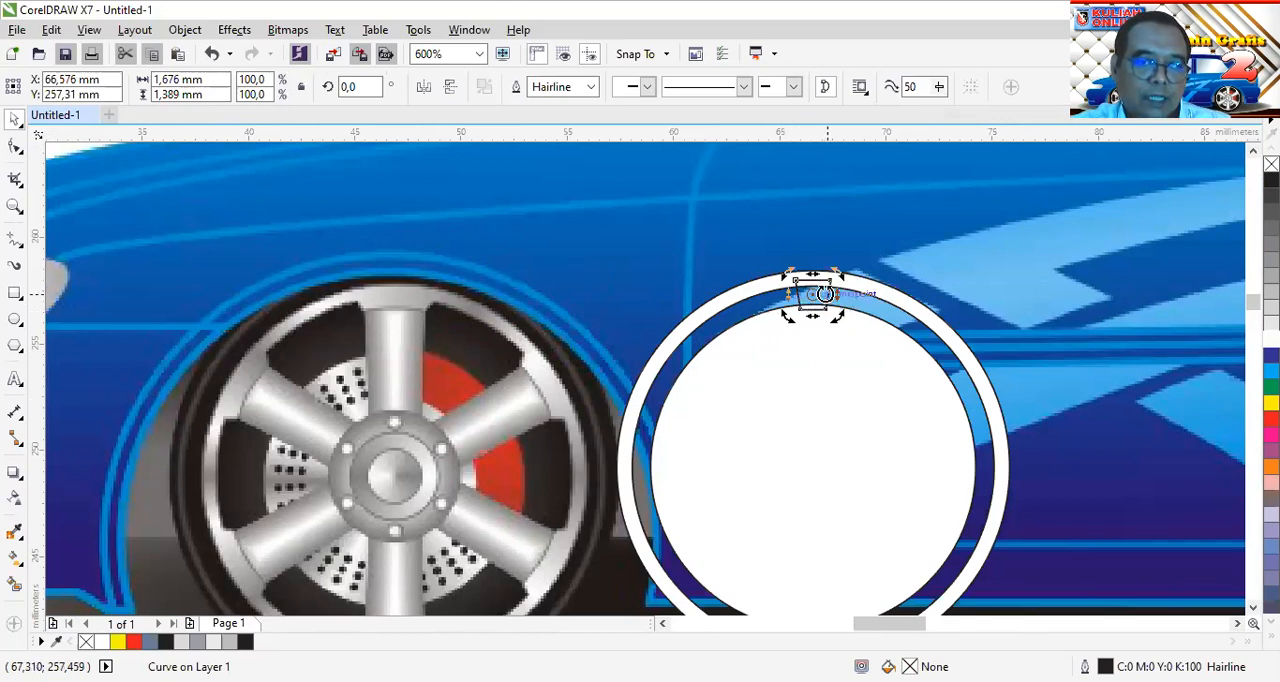
drag(813, 293, 812, 467)
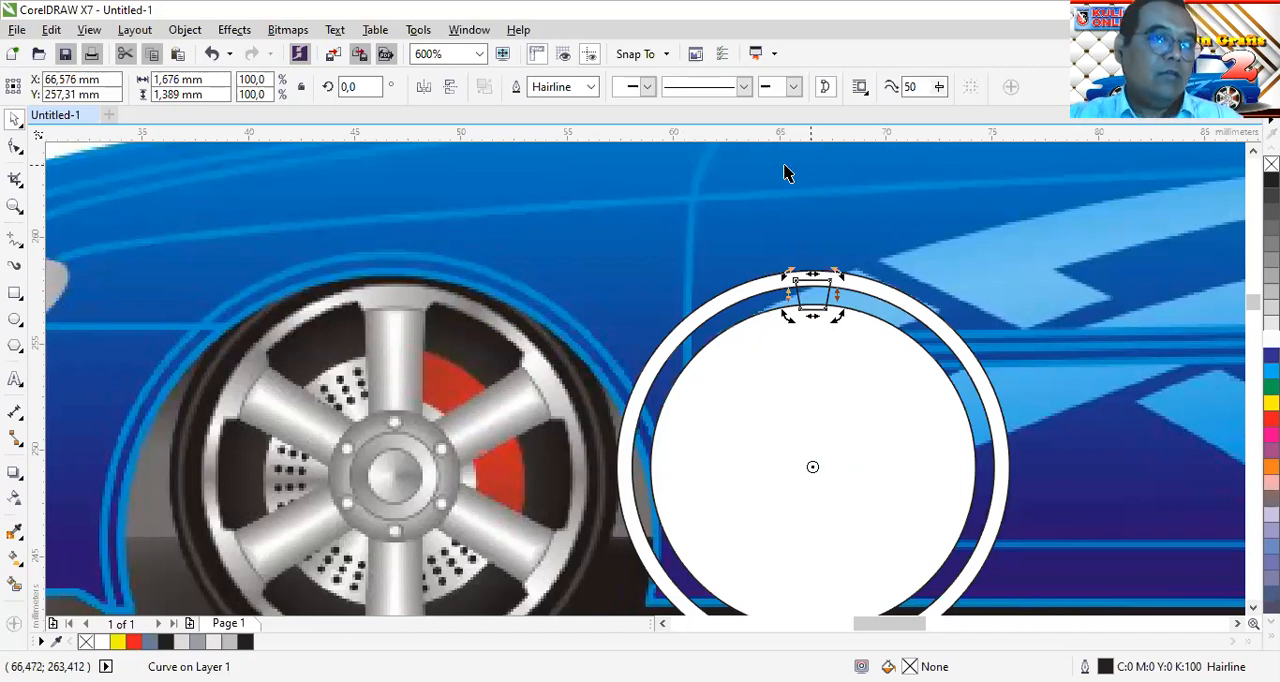
Duplicate the trapezoid in place and rotate the copy by 60° about the ring's centre
click(64, 34)
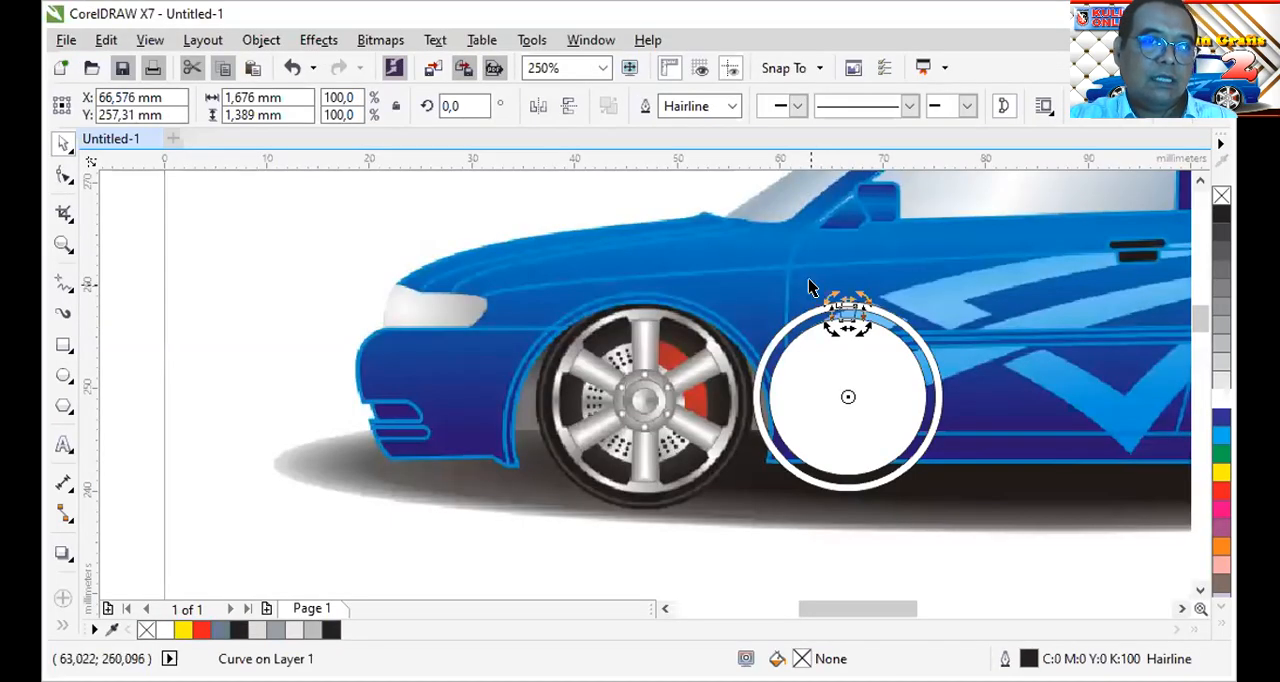
click(191, 303)
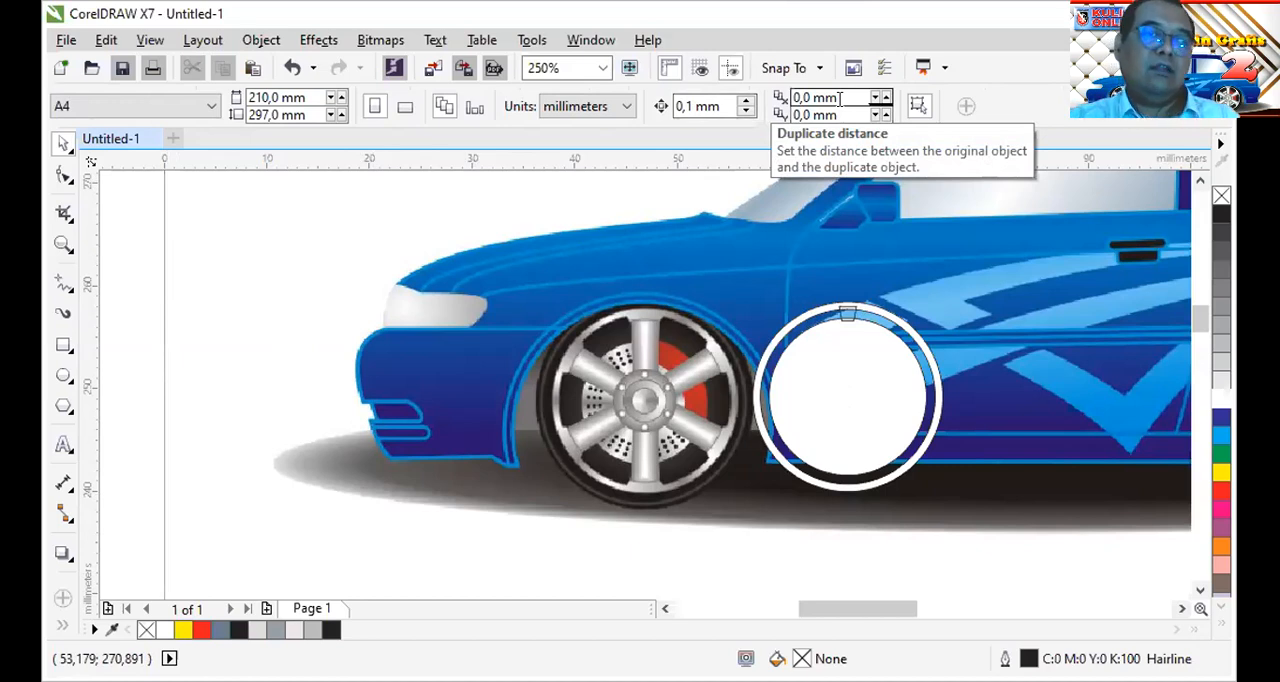
click(847, 314)
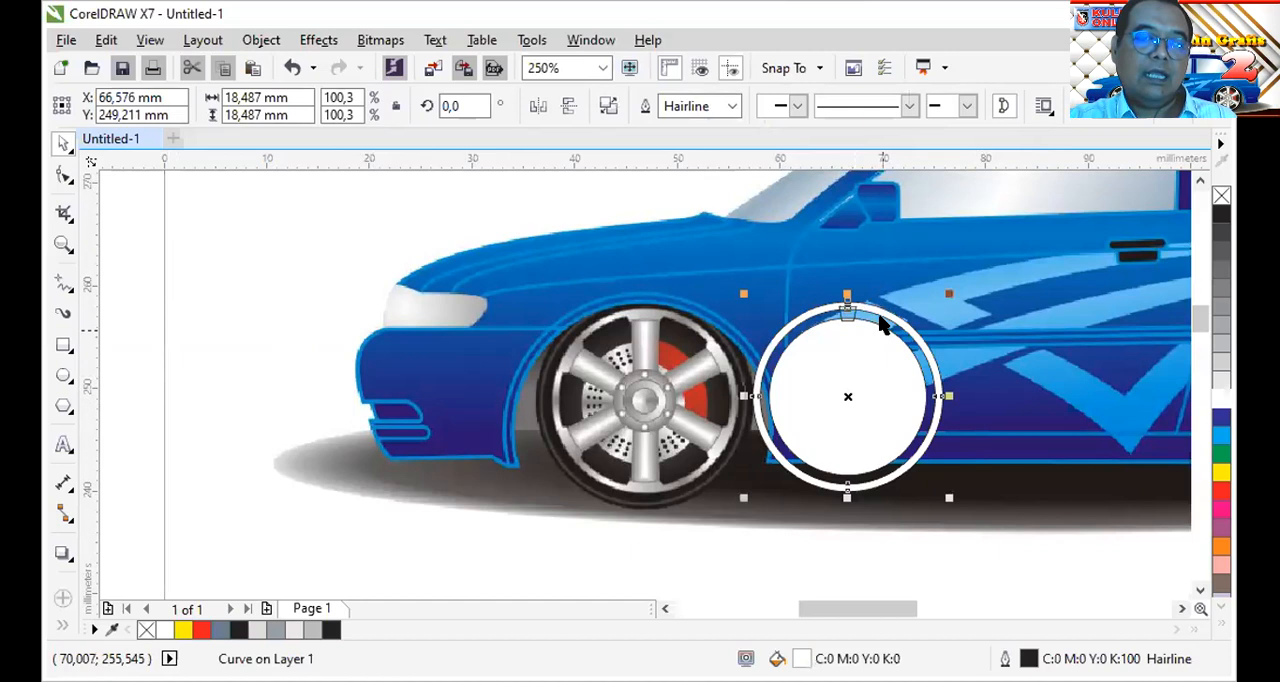
scroll(848, 300, up, 1)
scroll(894, 286, up, 2)
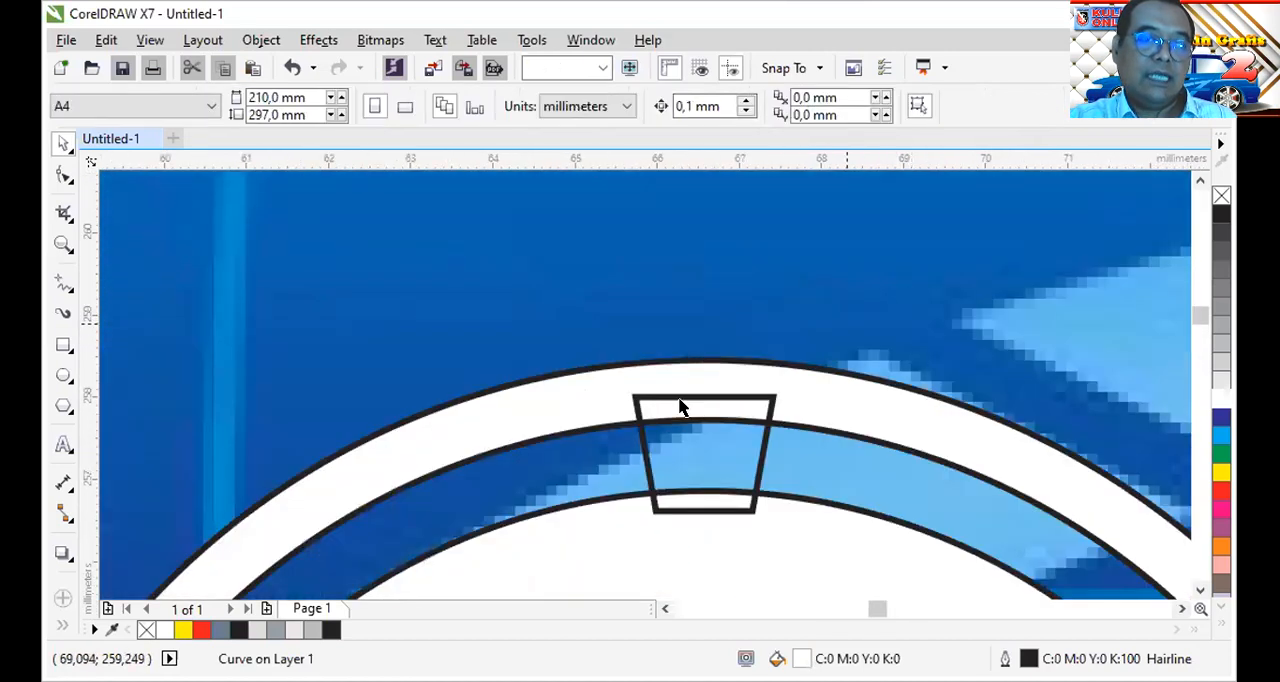
click(740, 398)
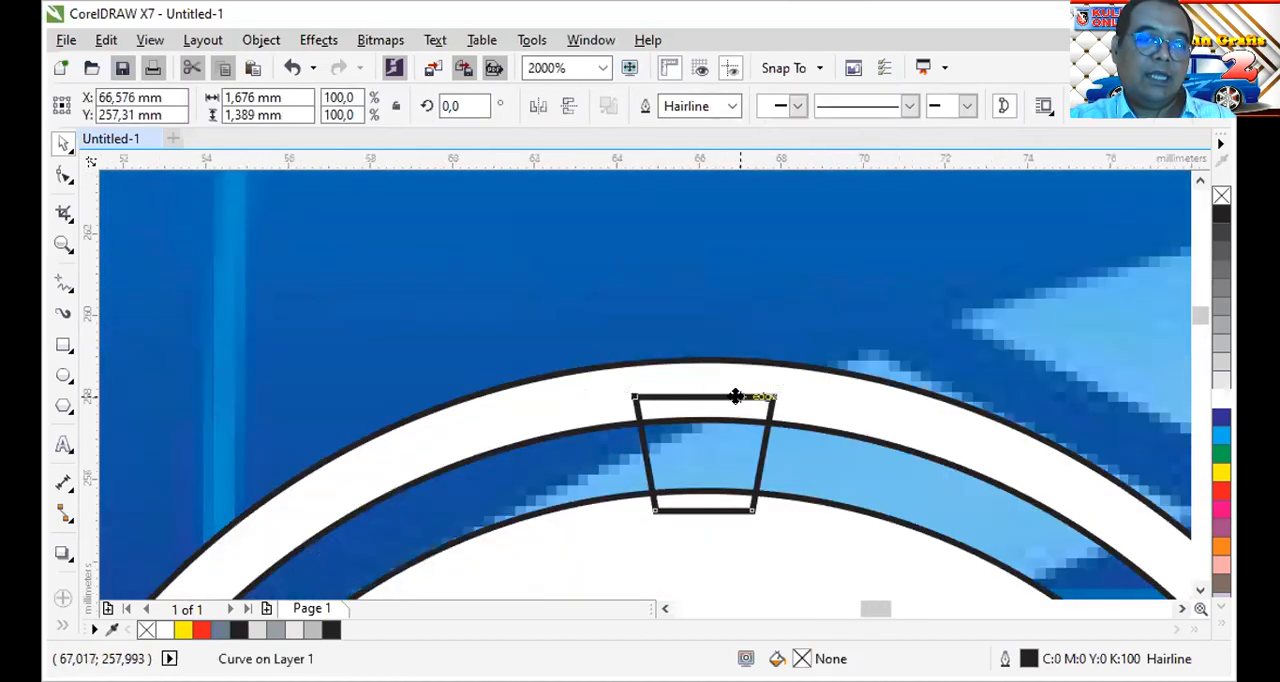
scroll(736, 397, down, 1)
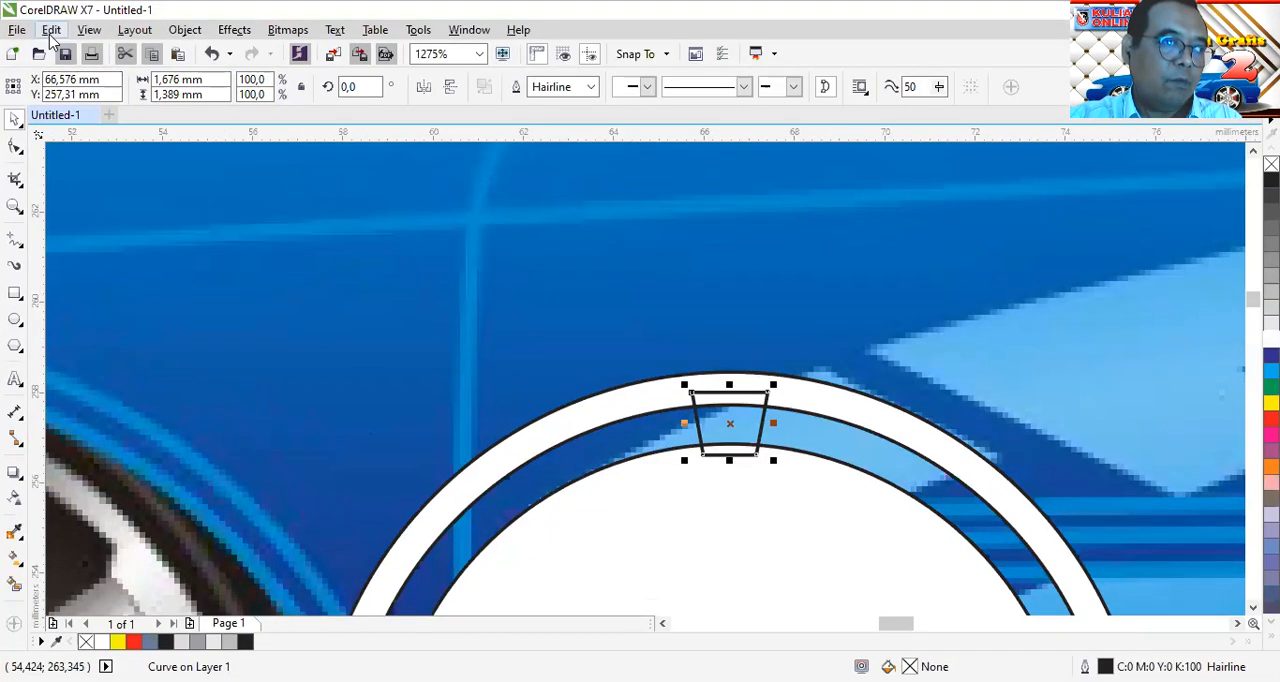
click(50, 30)
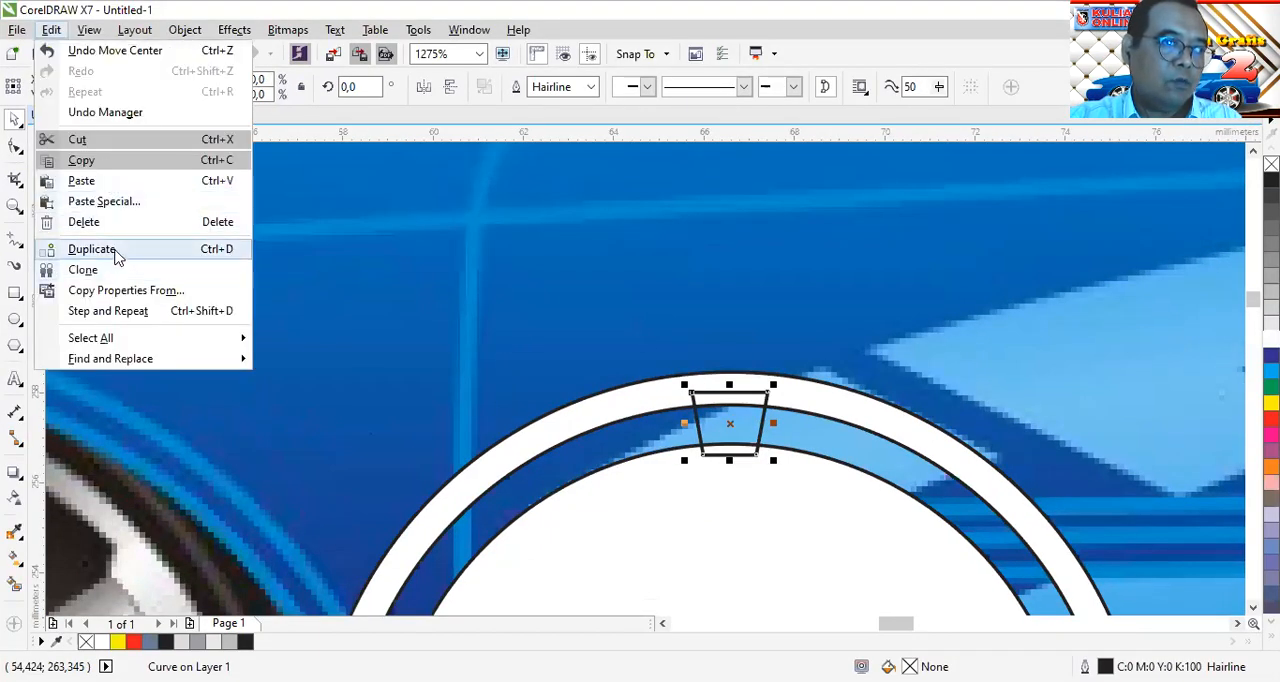
click(115, 254)
click(358, 87)
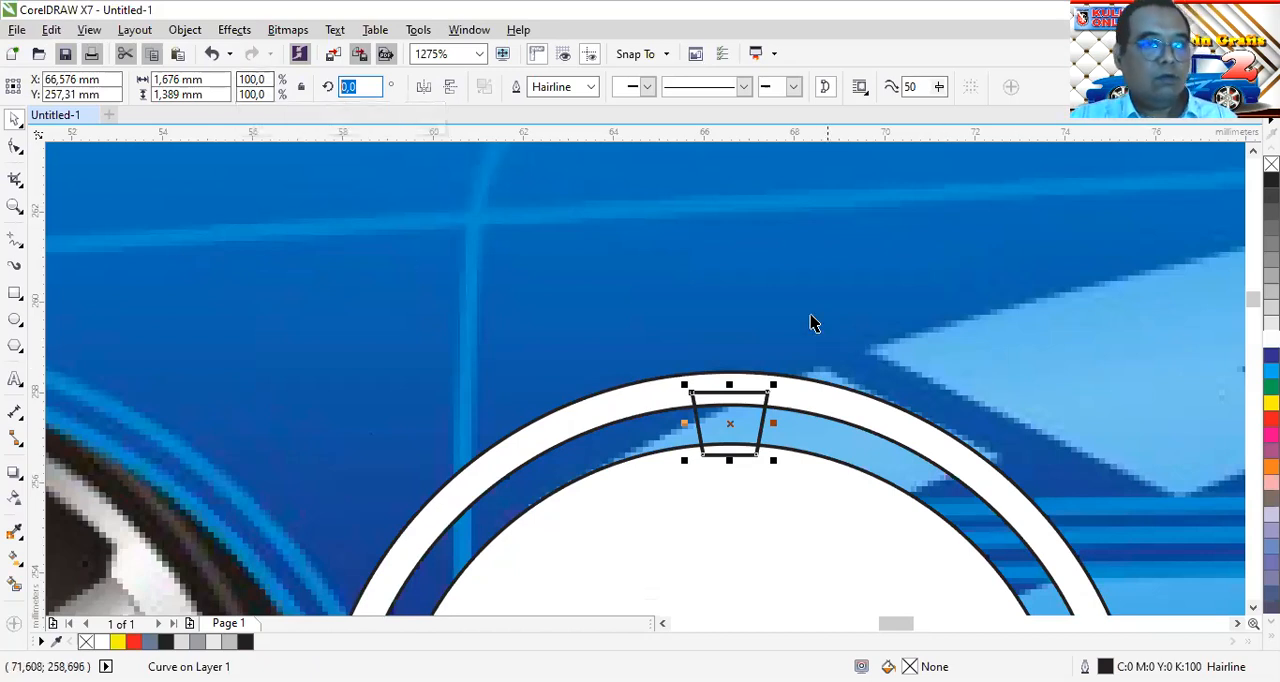
text(60)
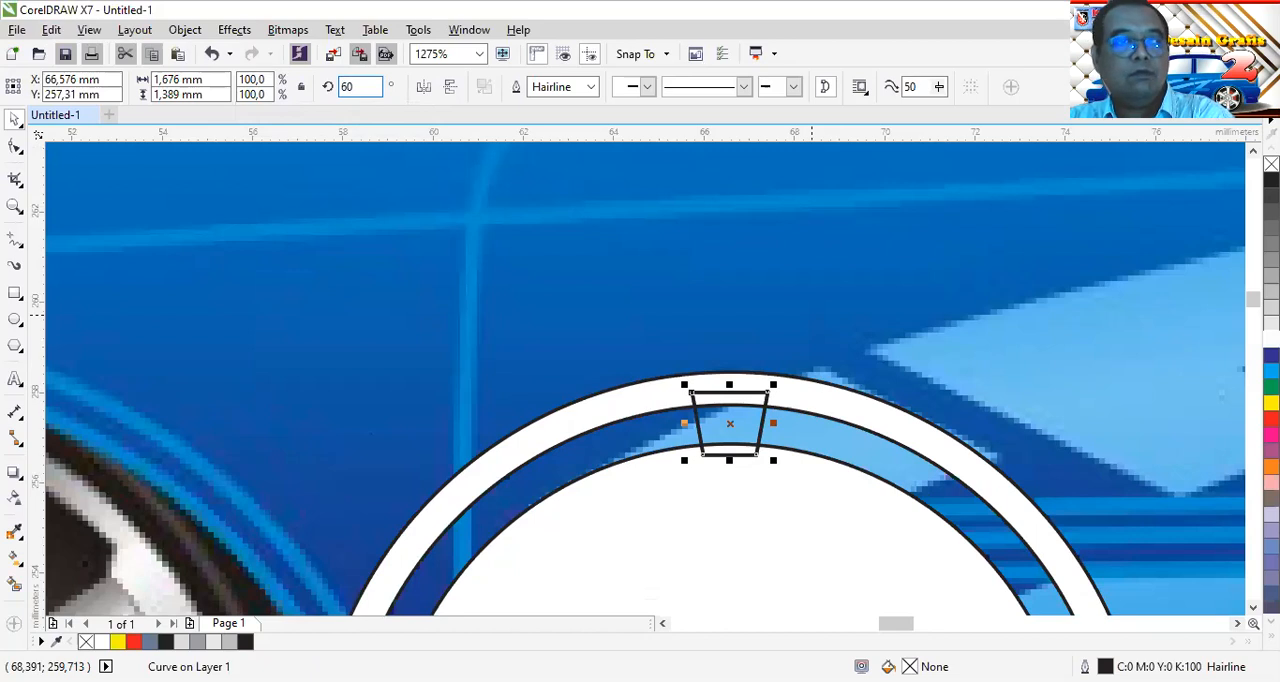
key(Return)
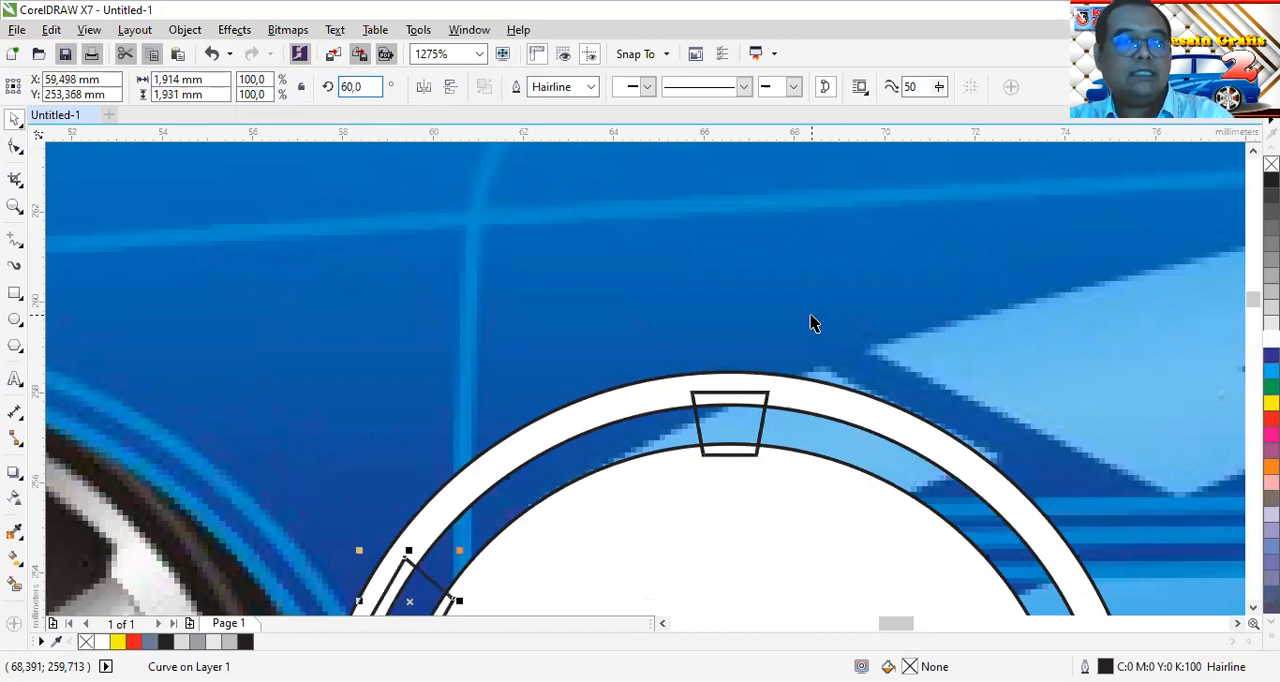
Repeat the rotated duplicate four more times so that six trapezoids sit around the ring at 60° intervals
scroll(786, 429, down, 3)
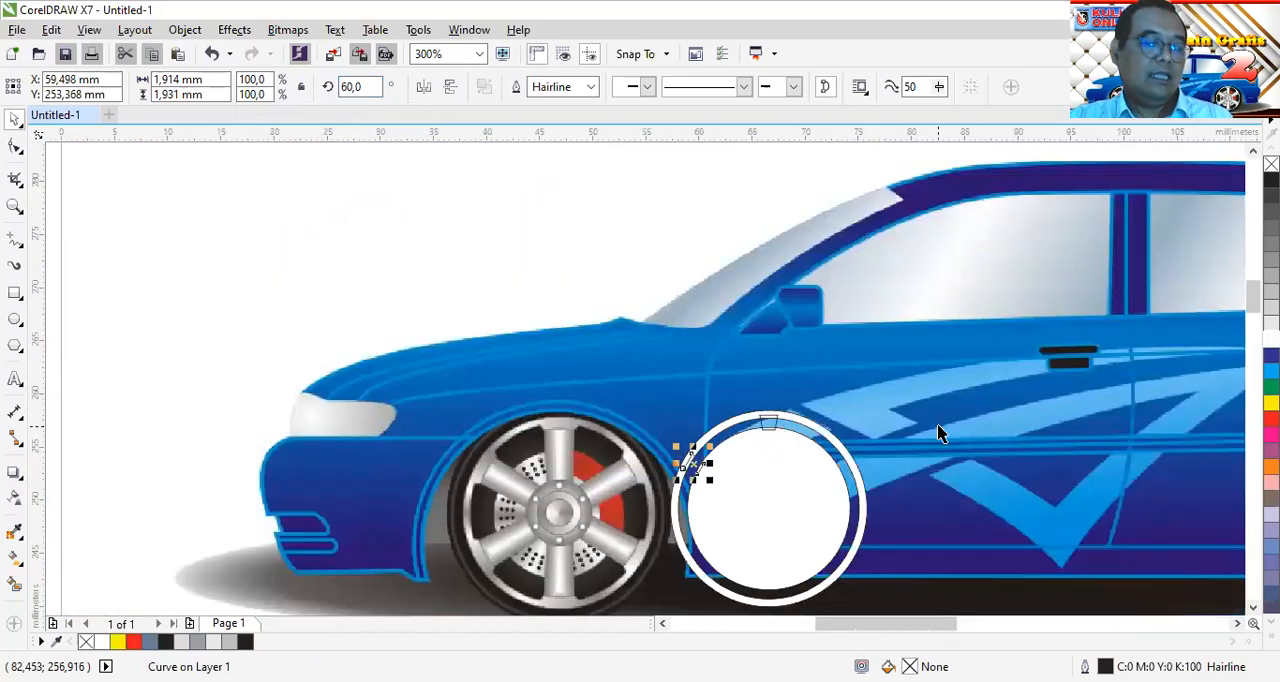
key(ctrl+d)
key(ctrl+d)
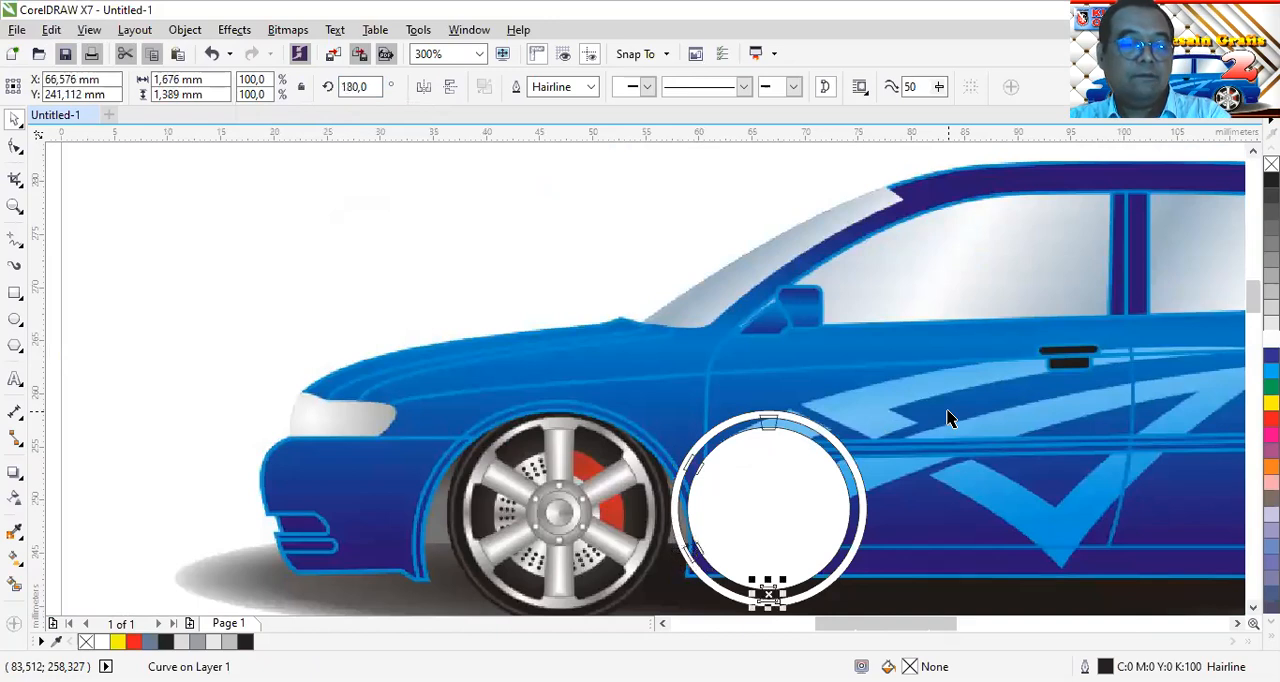
key(ctrl+d)
key(ctrl+d)
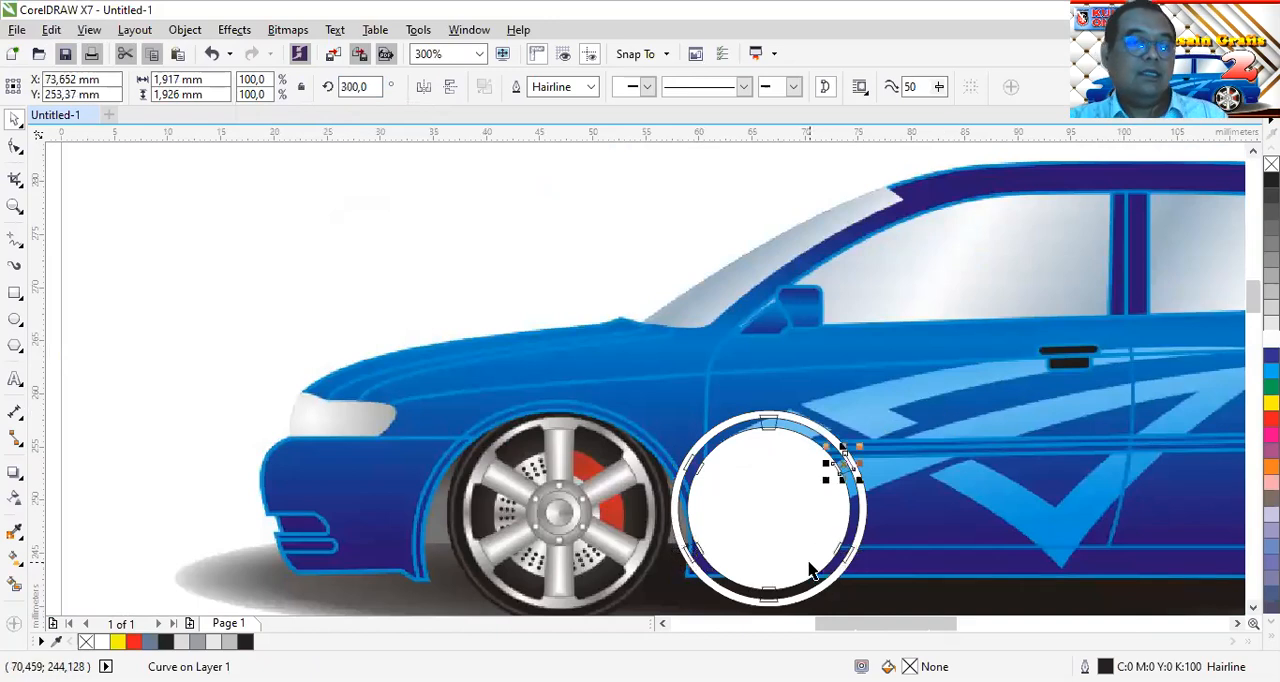
scroll(812, 570, up, 1)
click(1252, 607)
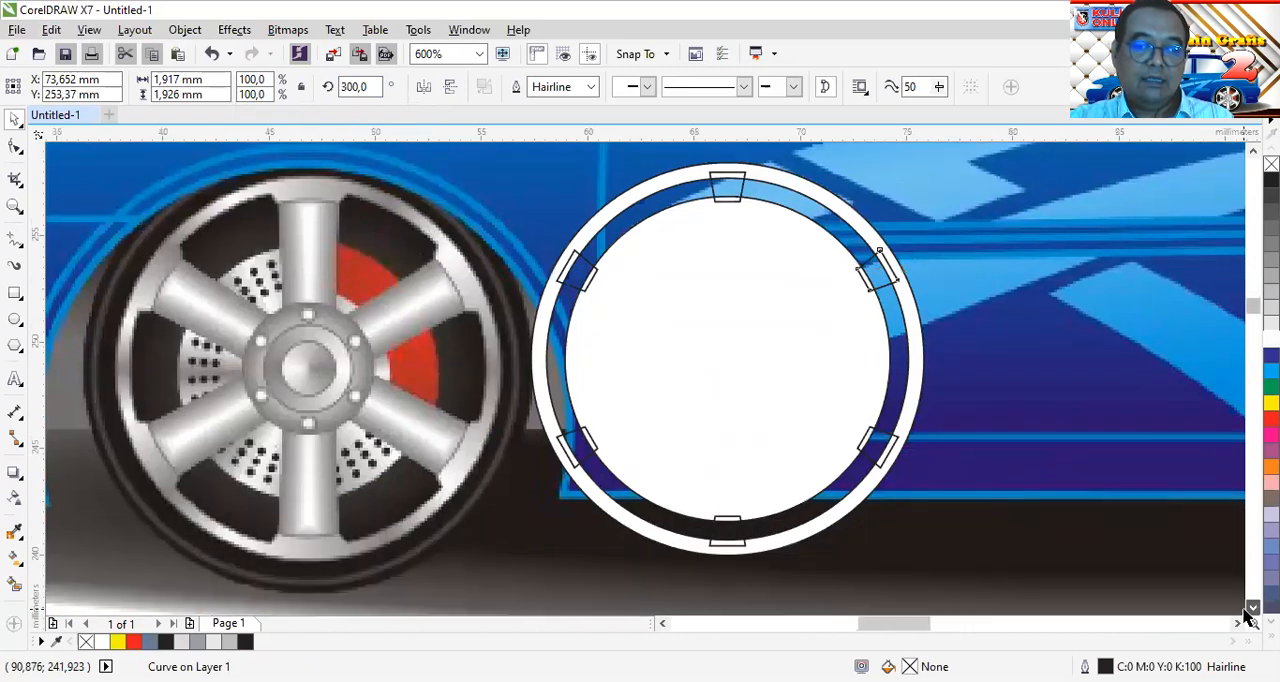
click(1237, 623)
scroll(723, 426, up, 1)
scroll(723, 425, down, 1)
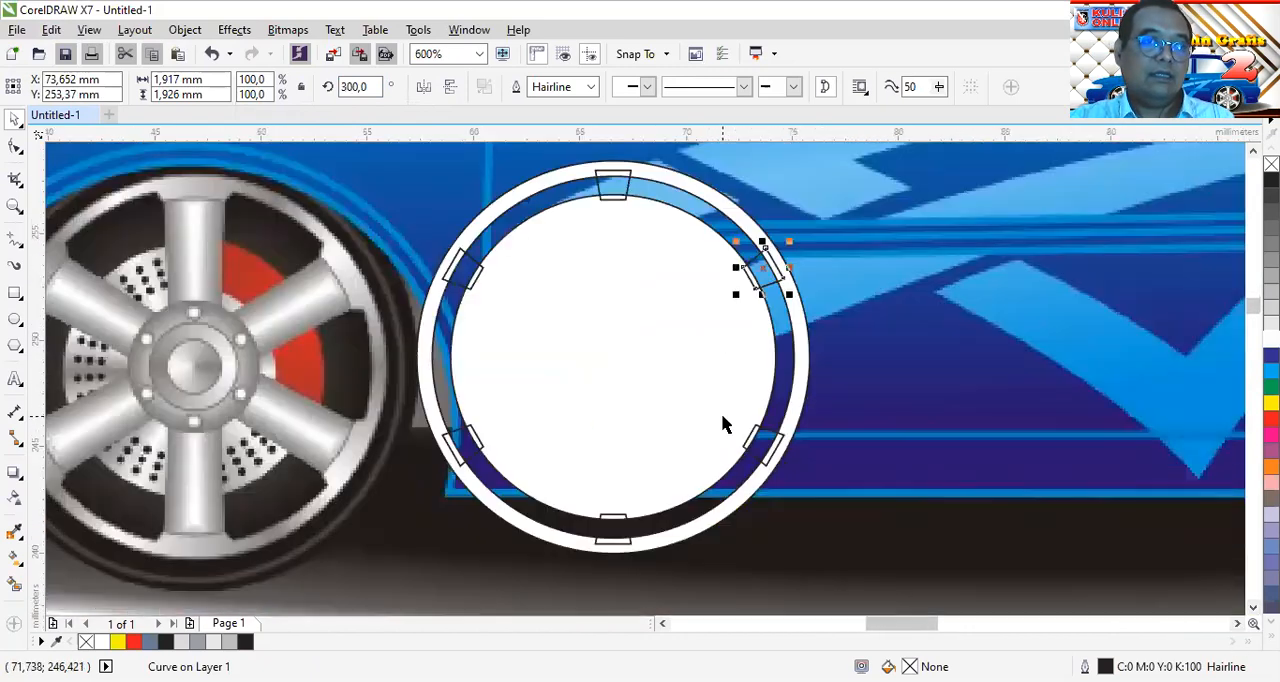
click(864, 427)
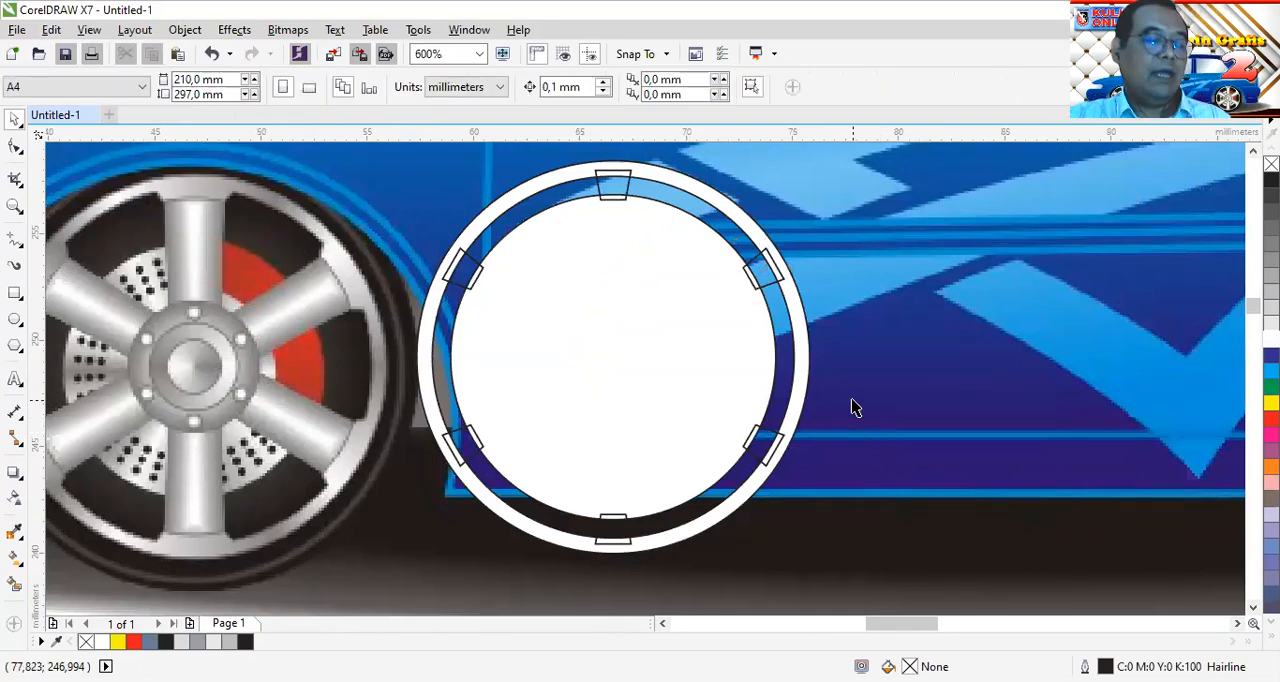
Select the five trapezoids other than the upper-left one, without the ring, and group them
click(757, 272)
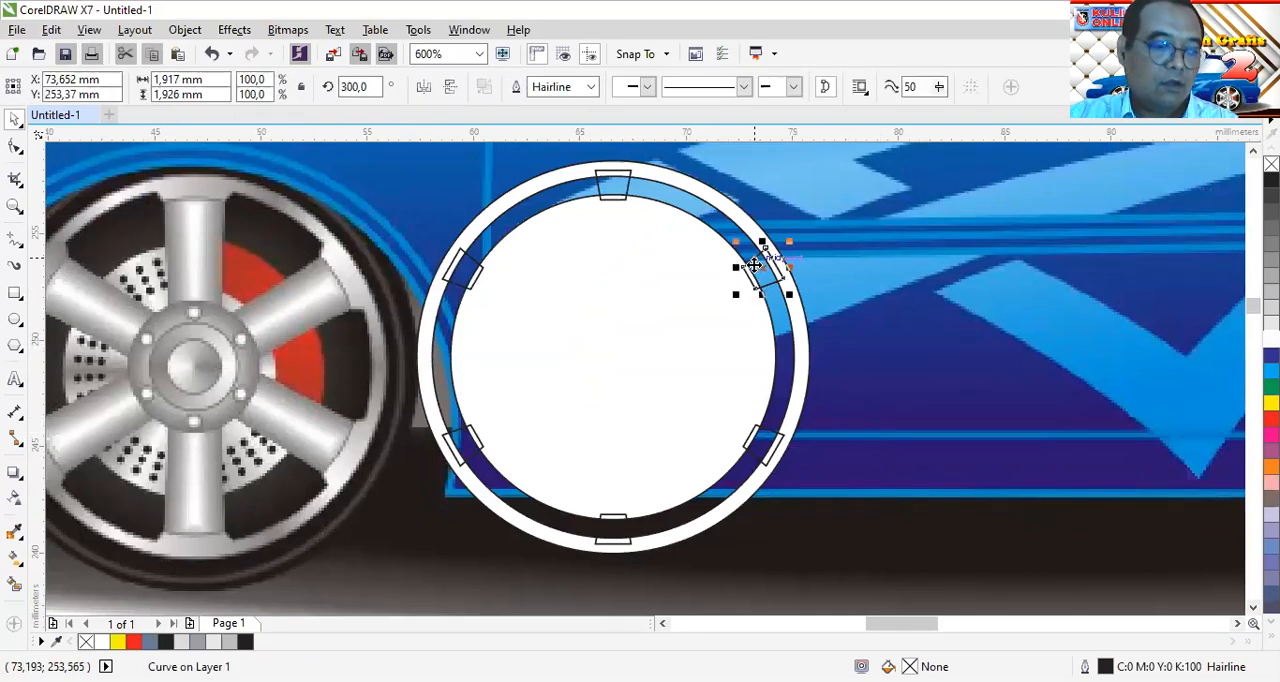
click(763, 433)
shift+click(614, 528)
shift+click(468, 450)
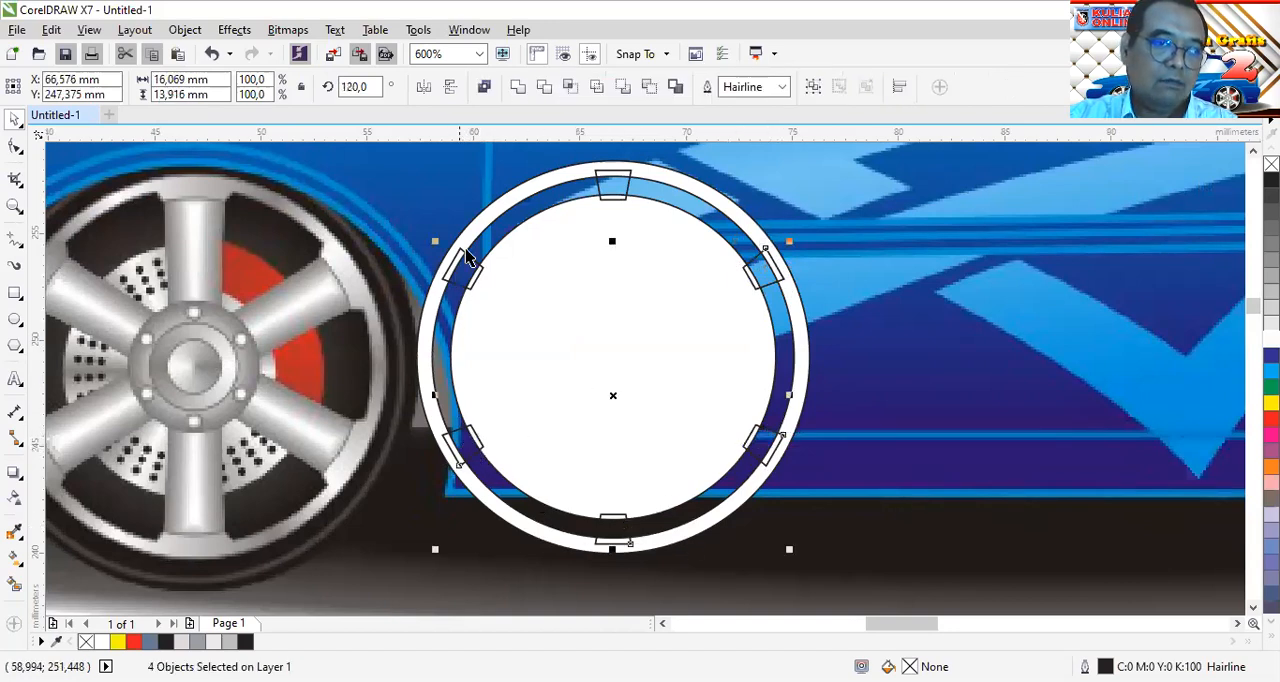
shift+click(463, 266)
shift+click(606, 185)
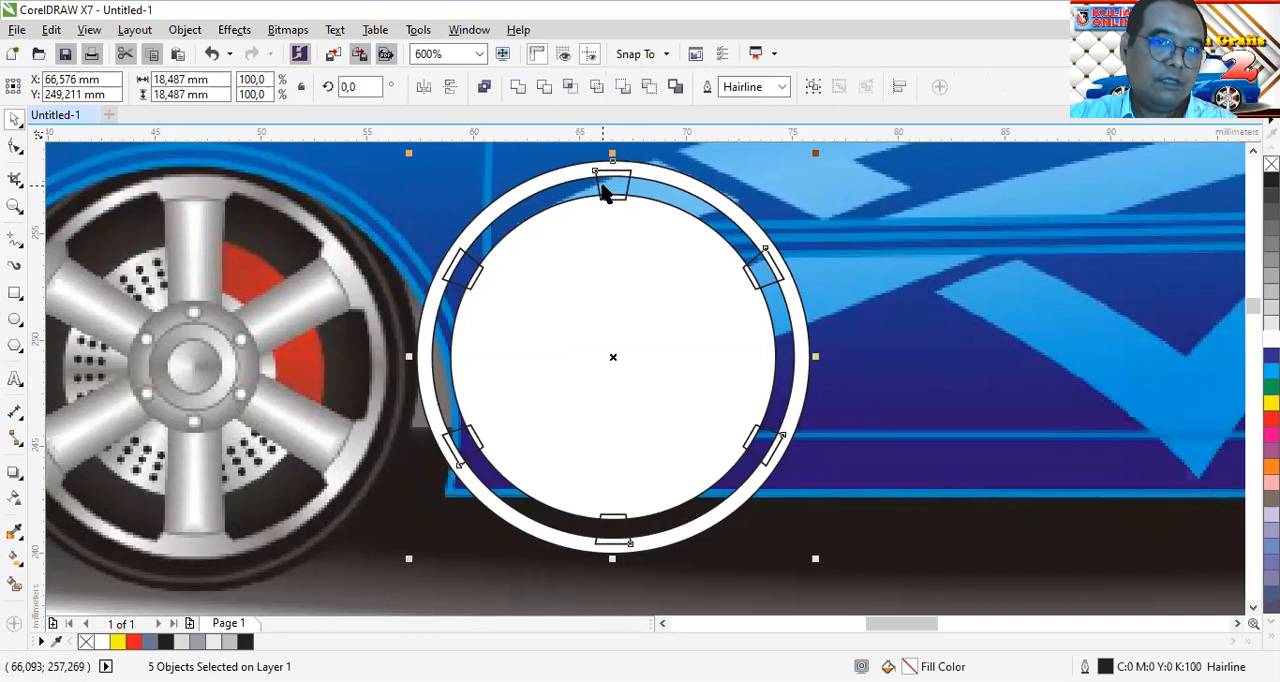
shift+click(696, 188)
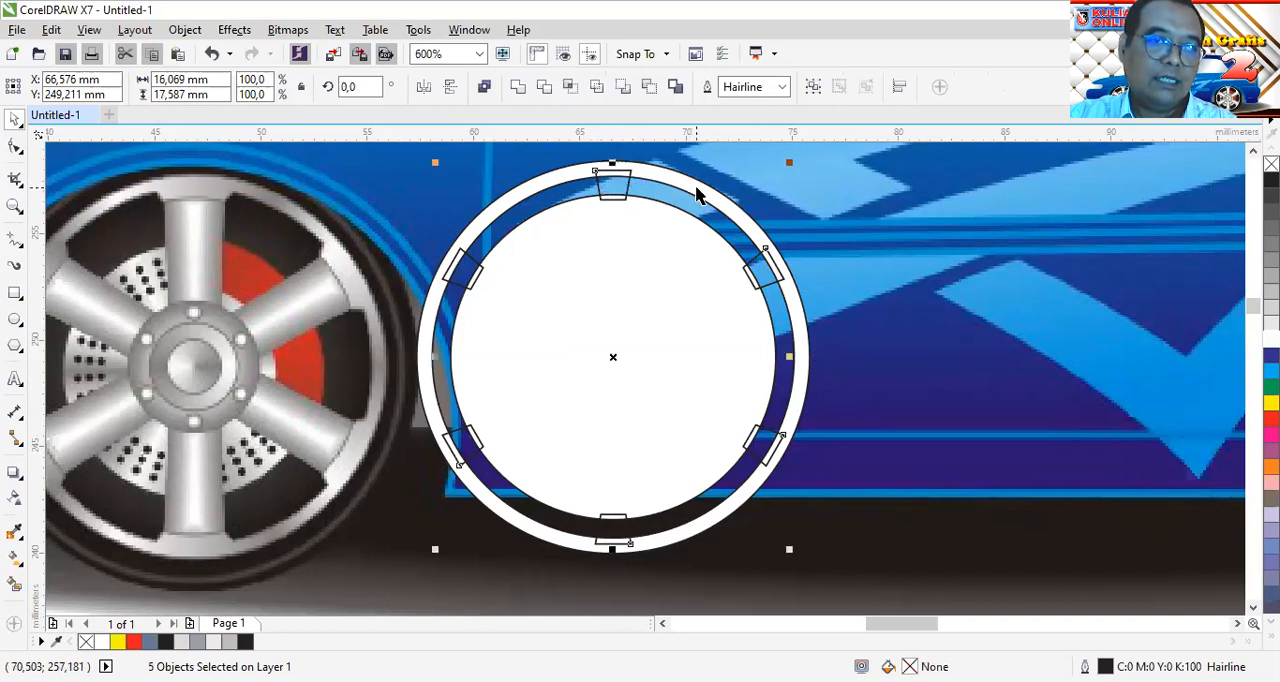
click(517, 88)
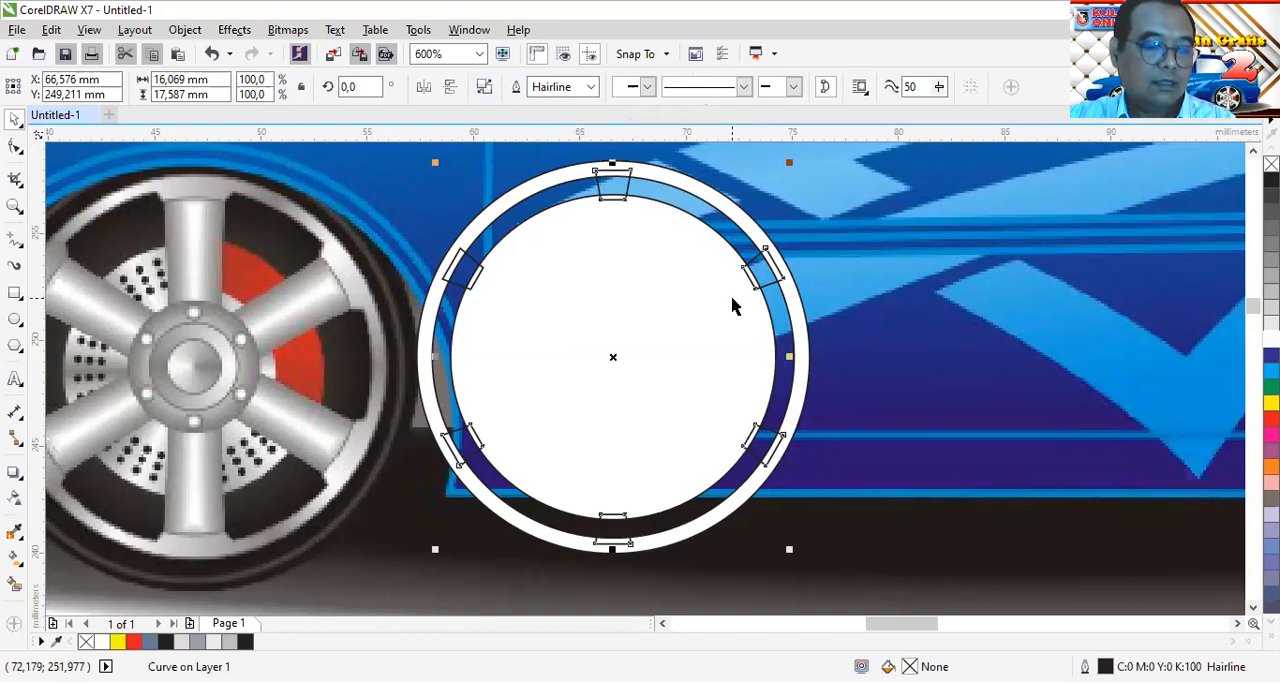
key(ctrl+z)
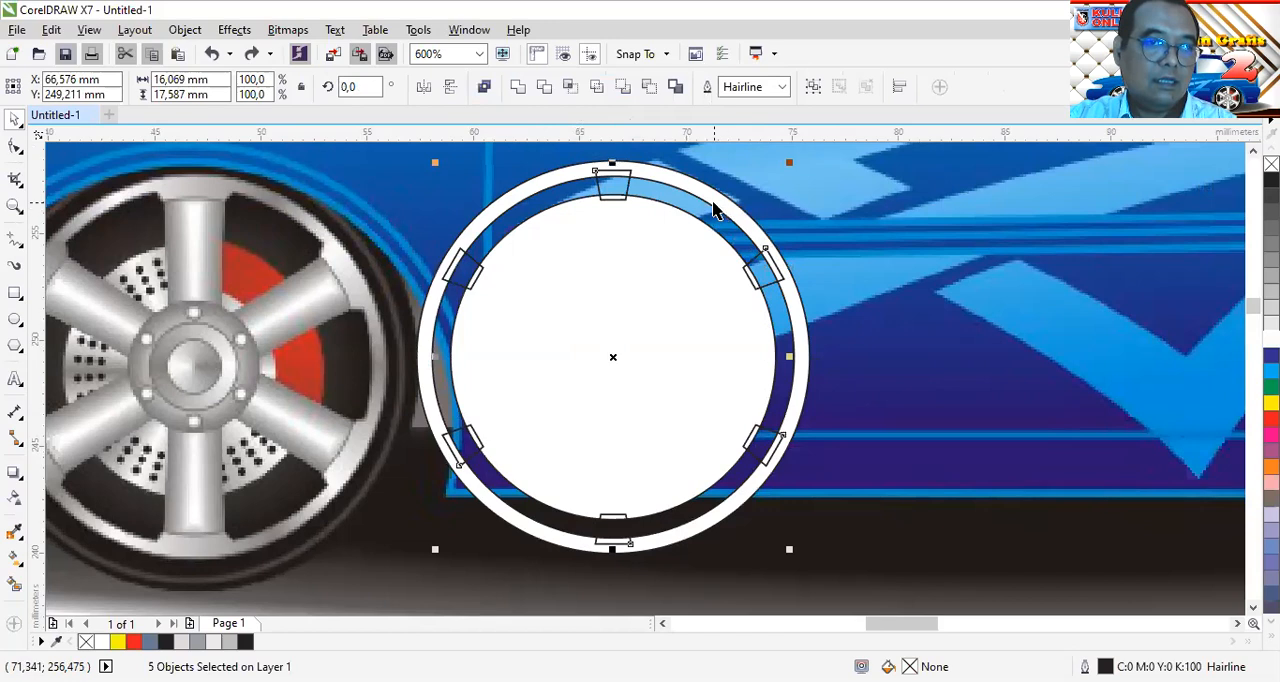
click(811, 88)
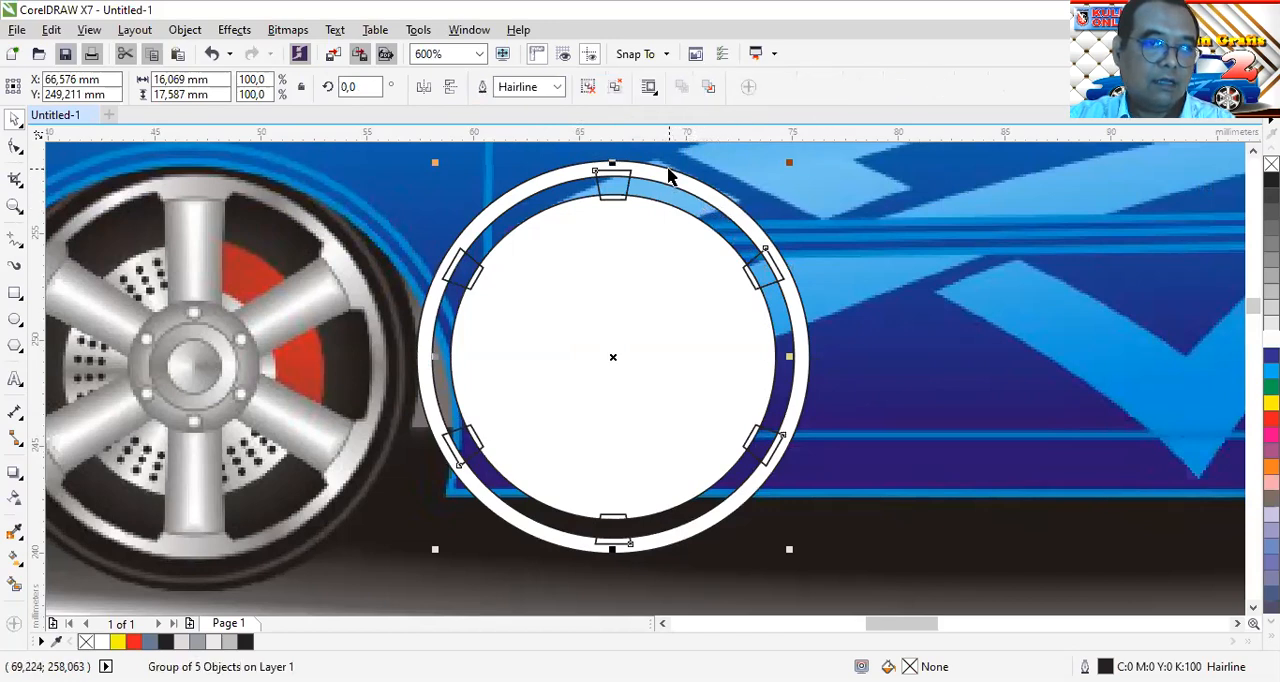
Weld the grouped trapezoids to the outer ring, and weld the remaining upper-left trapezoid to it as well
shift+click(666, 166)
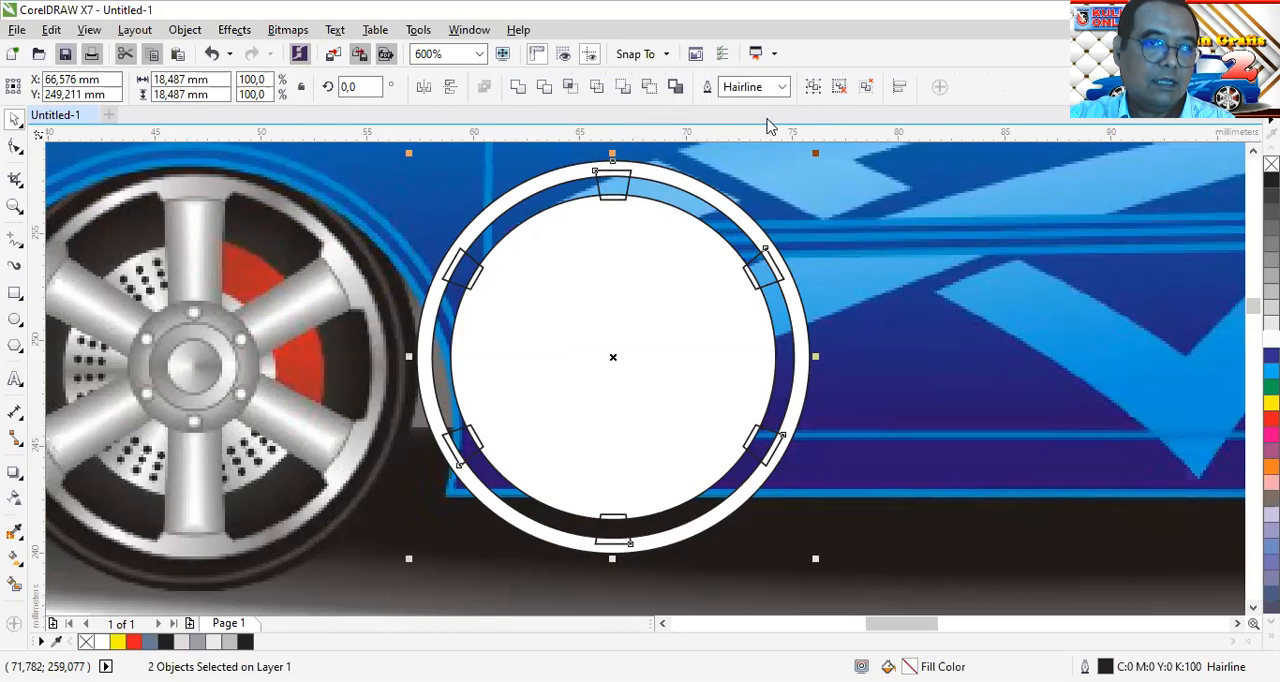
click(540, 88)
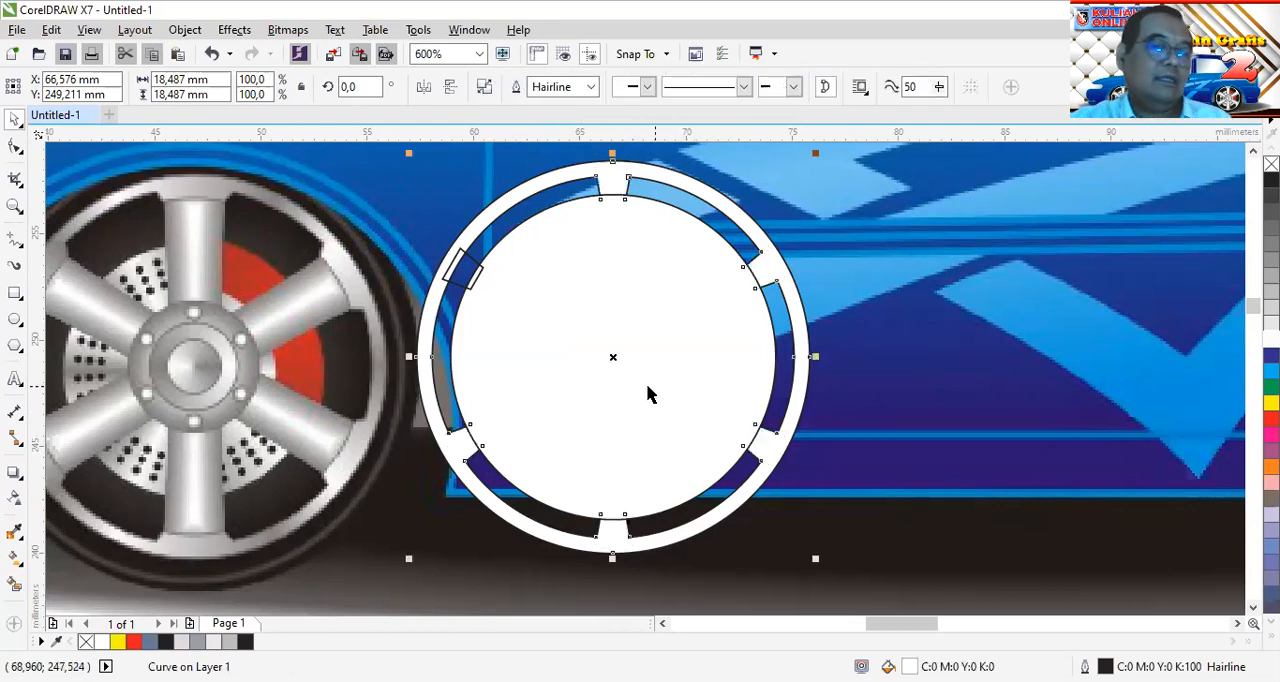
click(456, 277)
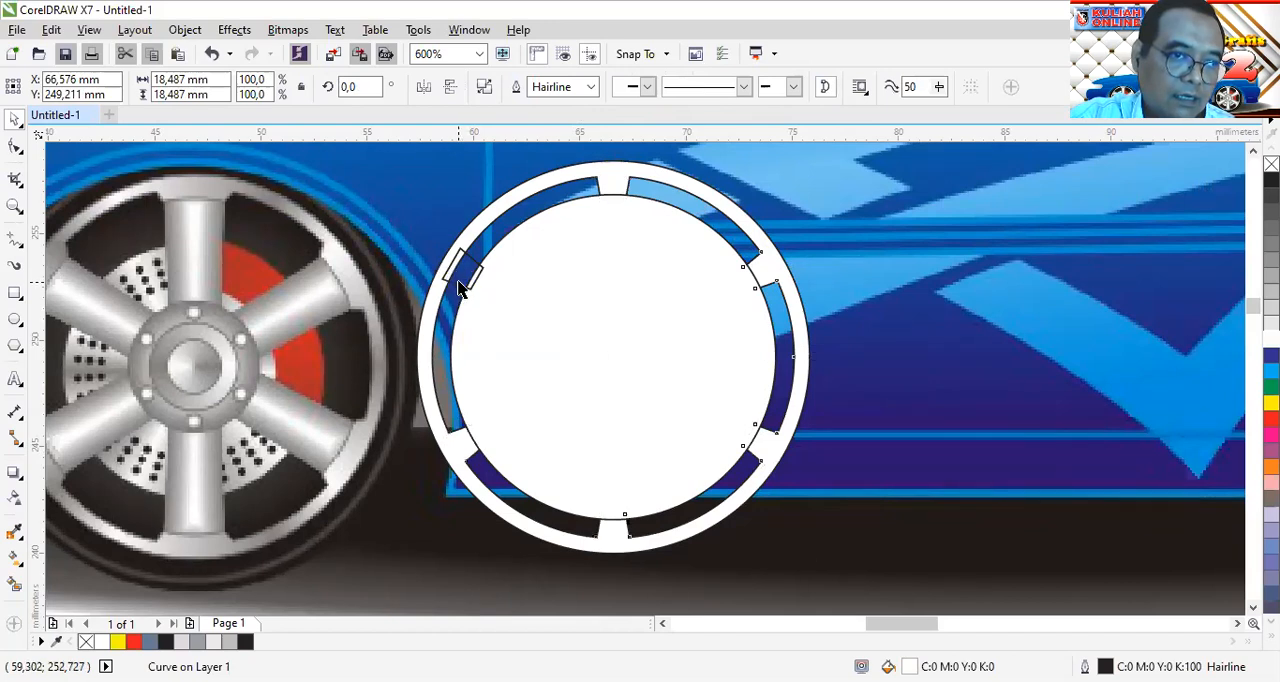
shift+click(474, 230)
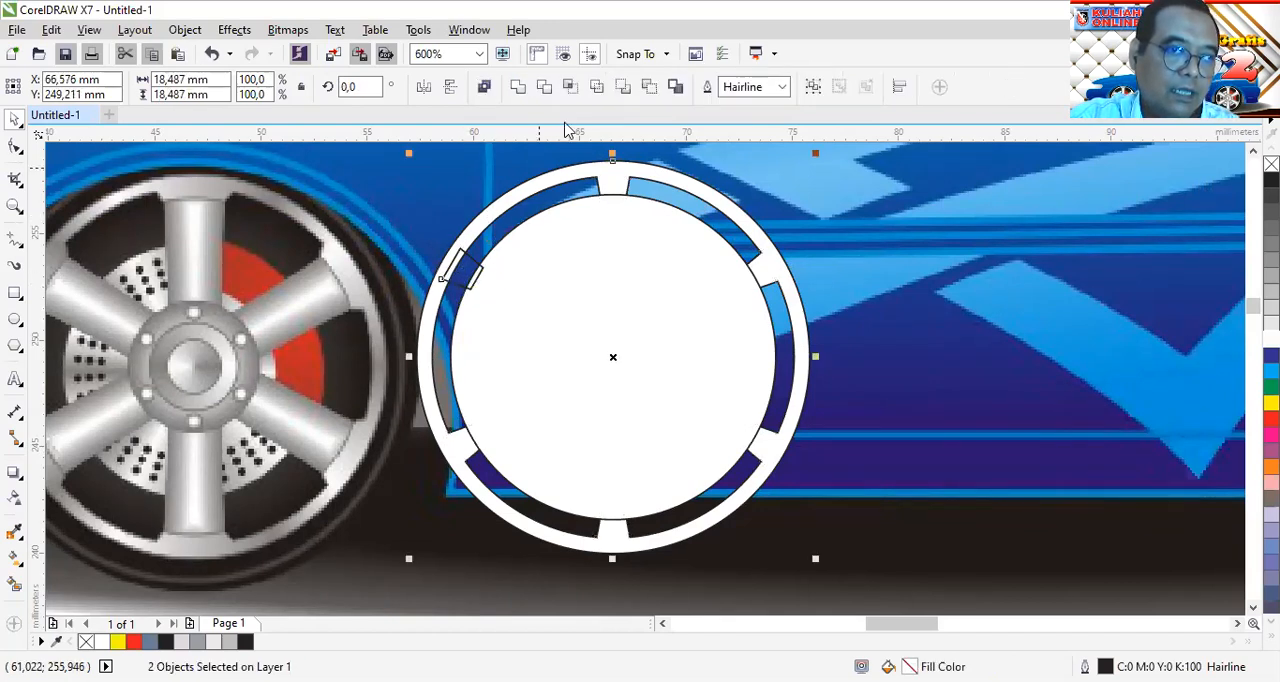
click(516, 89)
key(Escape)
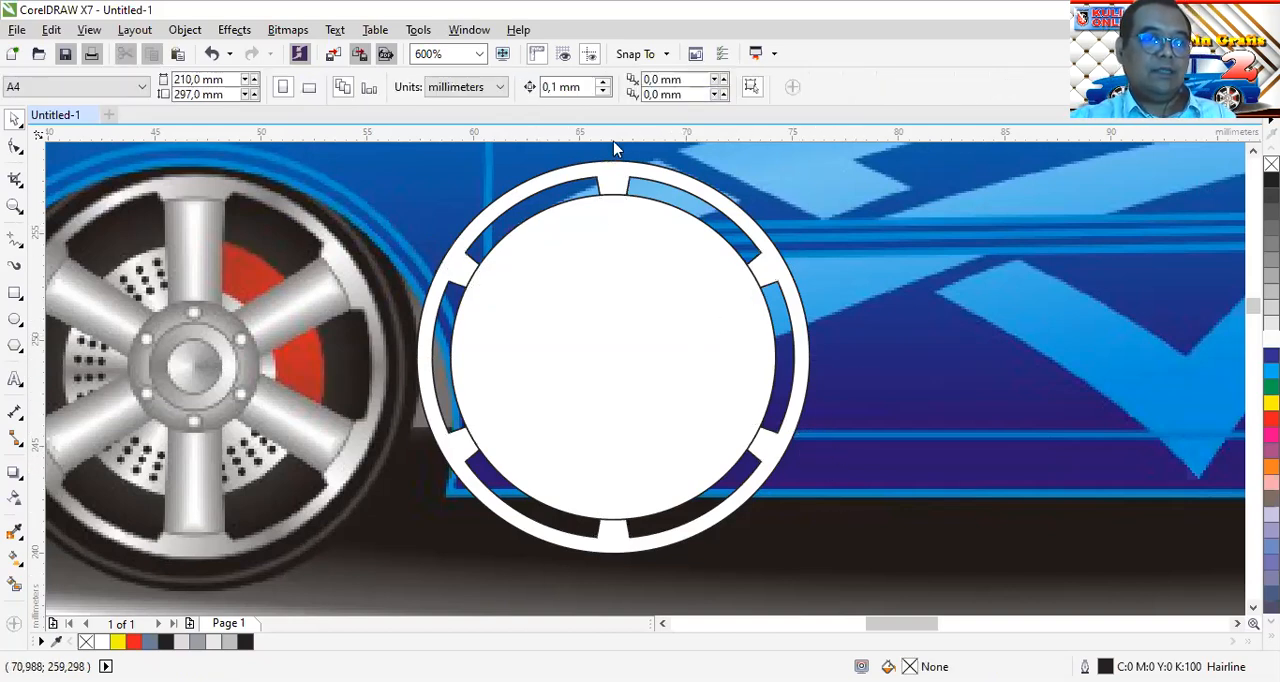
Shrink the inner white circle about its centre to about 8.7 mm in diameter
click(674, 255)
drag(782, 184, 706, 256)
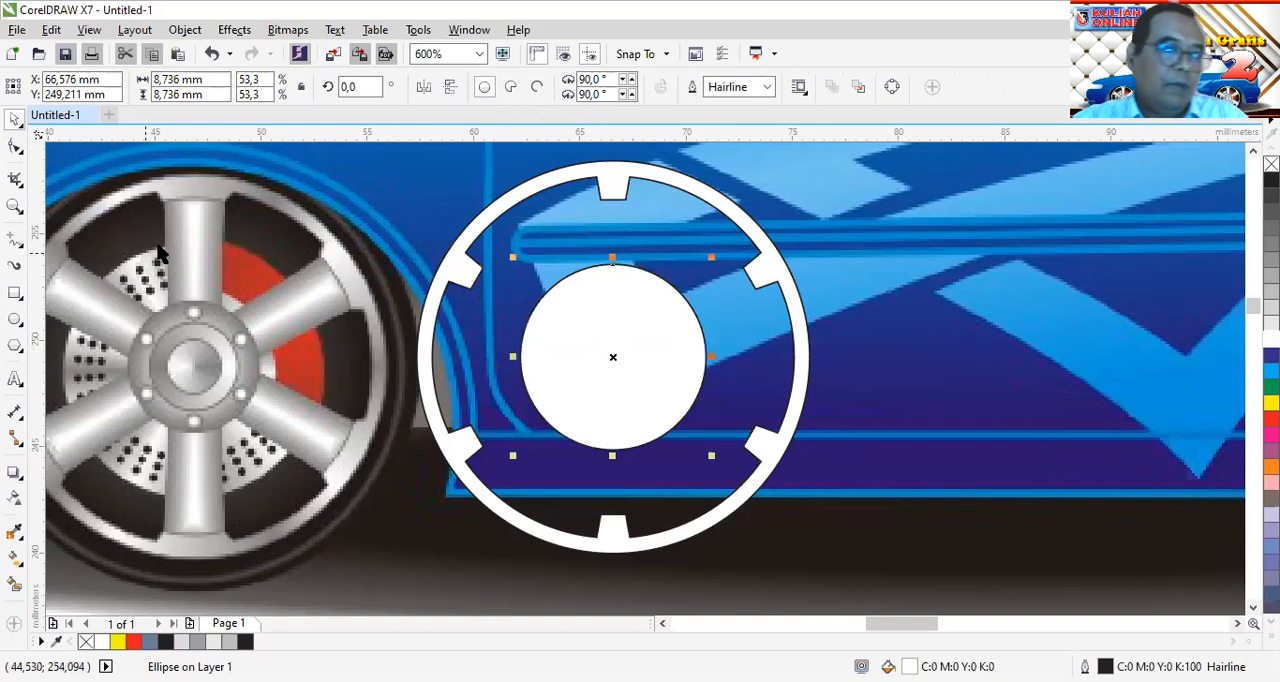
Draw a vertical rectangle about 1.2 by 14.8 mm spanning from the ring's top tab to its bottom tab
click(15, 292)
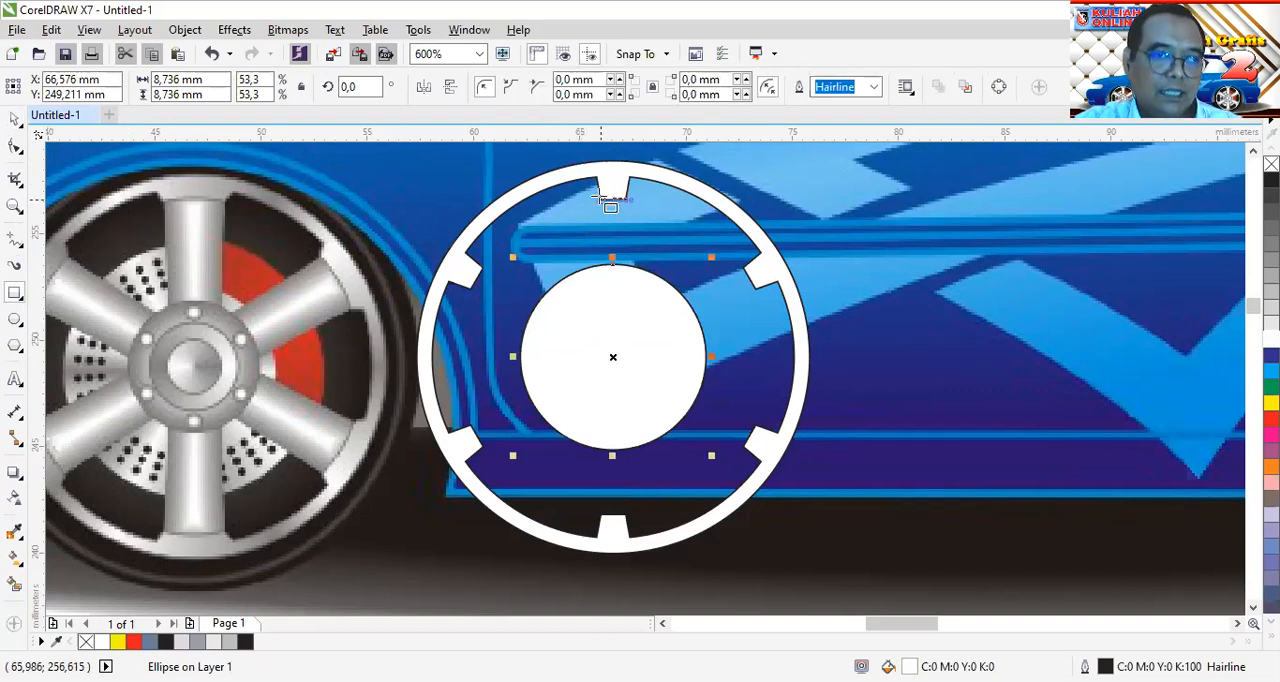
drag(601, 197, 623, 512)
scroll(628, 192, up, 2)
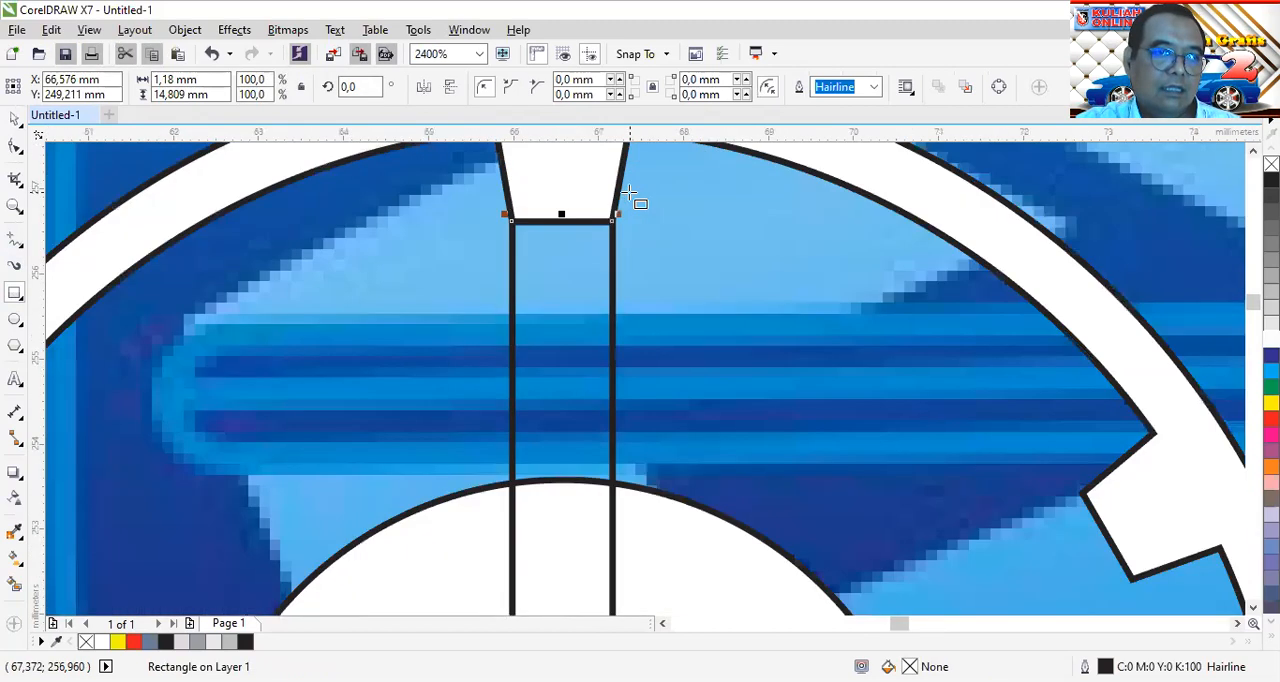
Stretch the spoke rectangle's top and bottom edges outward into the ring's tabs, to a height of about 15.4 mm
scroll(628, 190, up, 1)
click(14, 120)
drag(496, 248, 498, 199)
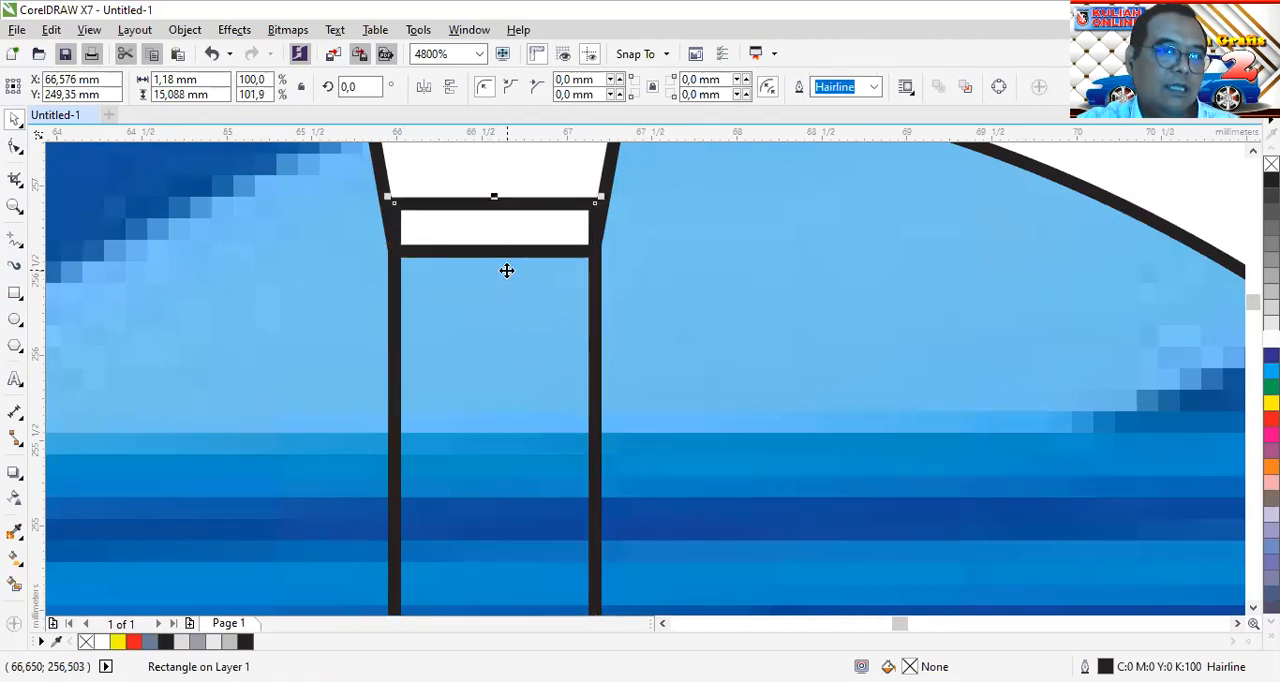
scroll(720, 446, down, 2)
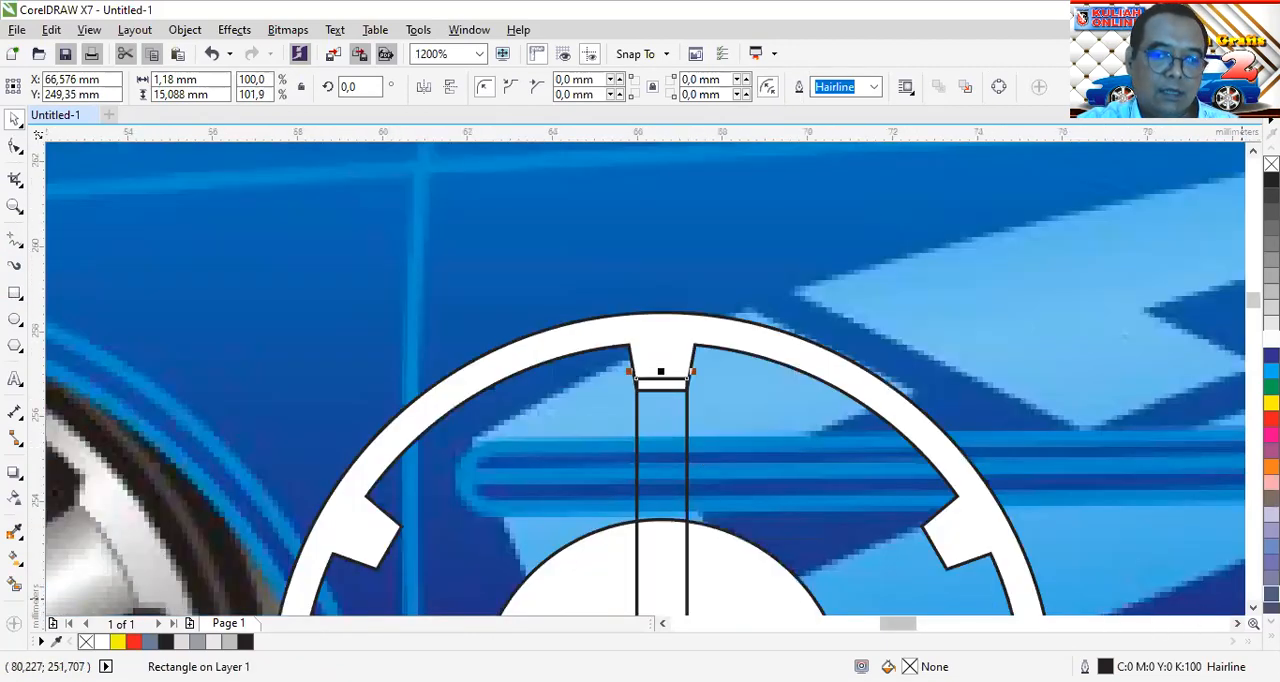
click(1253, 608)
click(1253, 607)
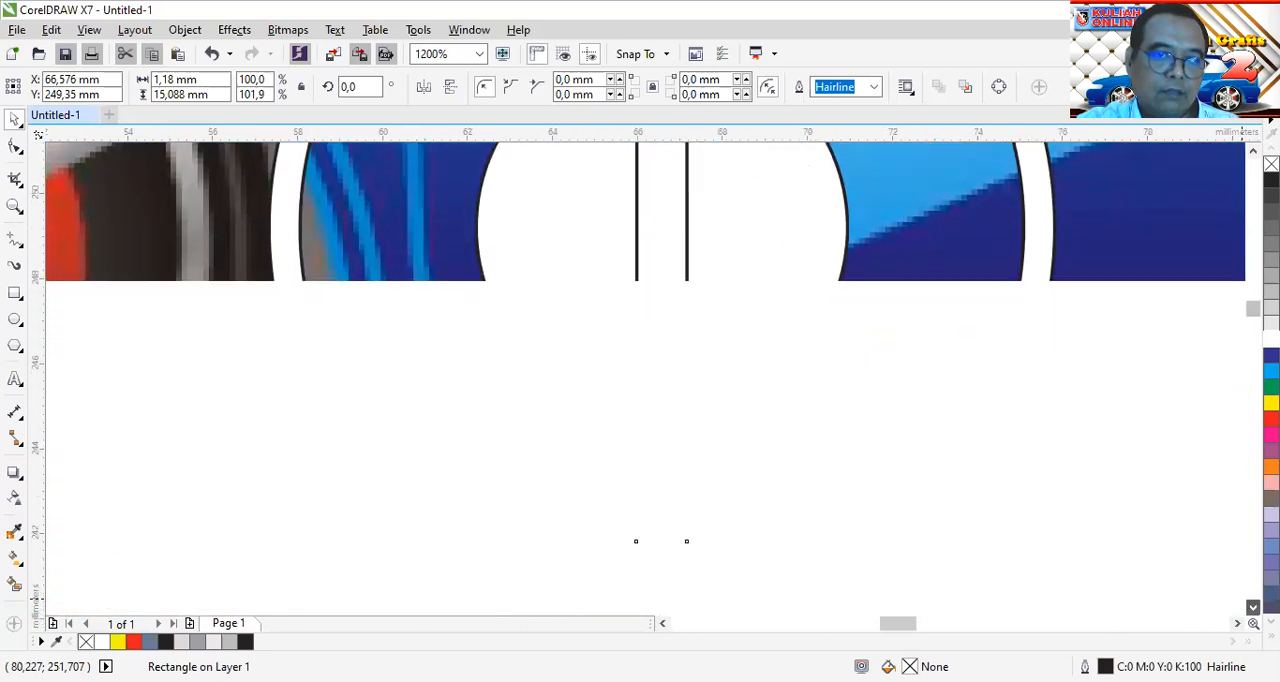
scroll(734, 497, up, 2)
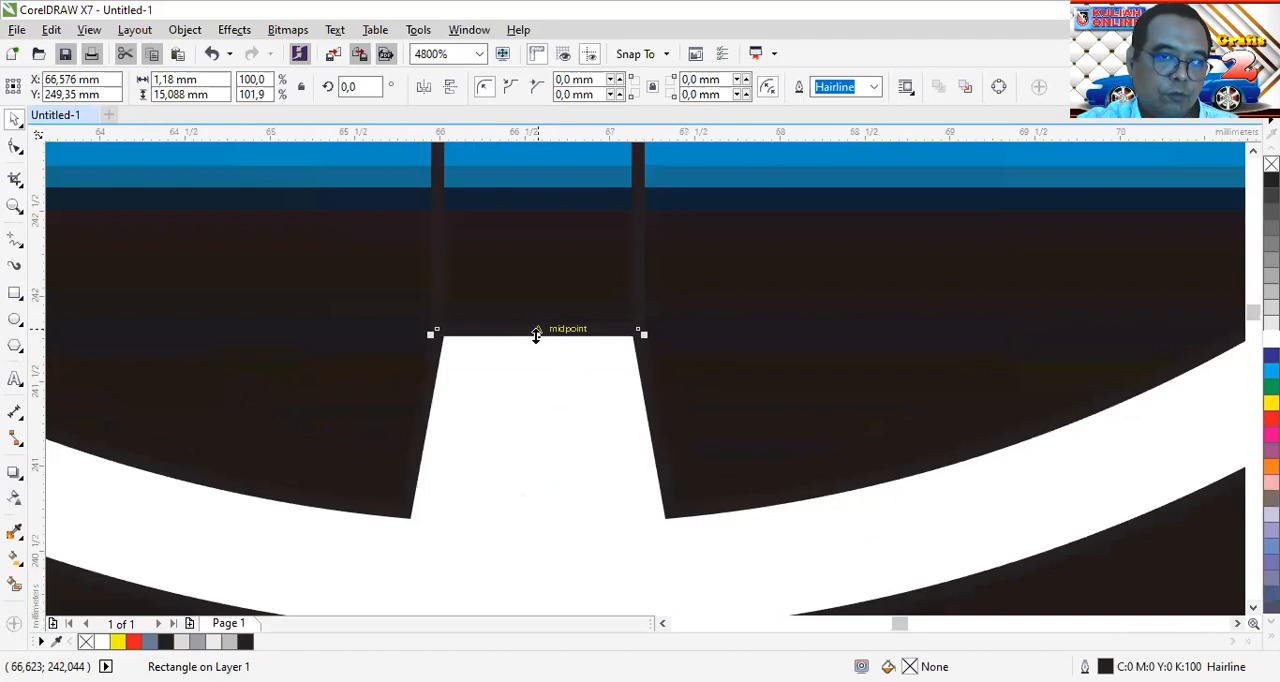
drag(536, 334, 543, 381)
scroll(543, 381, down, 2)
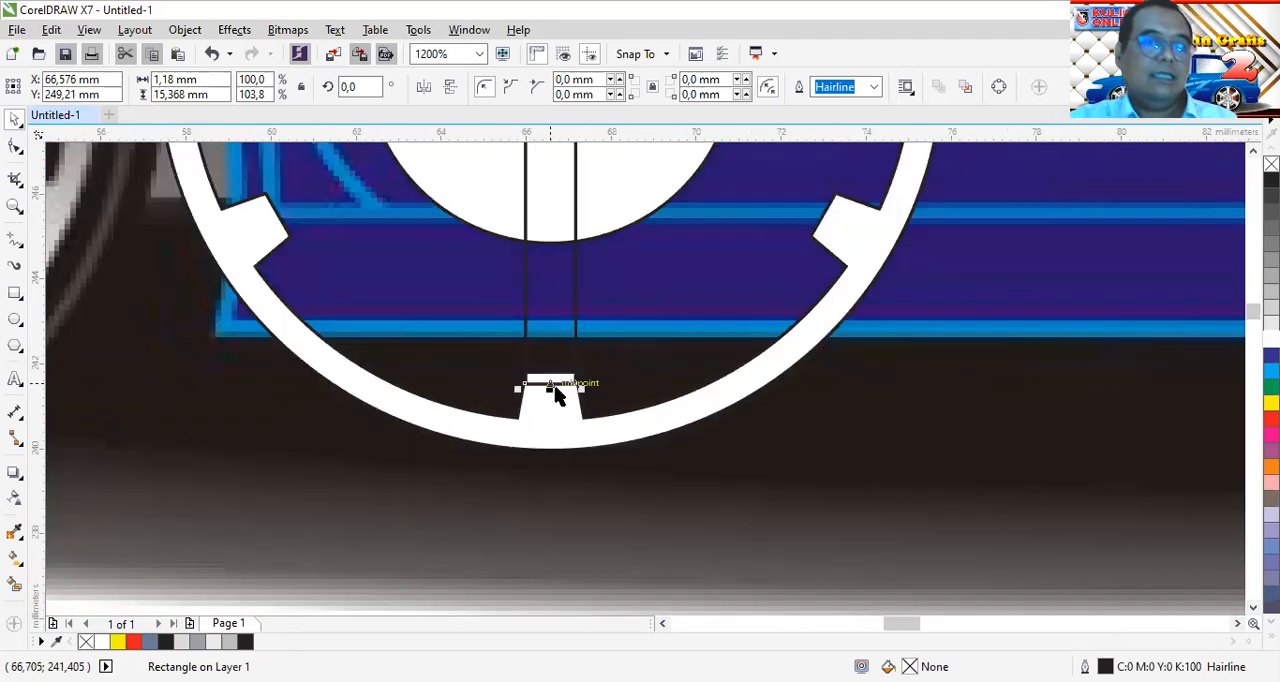
Align the centres of the spoke rectangle and the hub circle horizontally and vertically, and clear the selection
scroll(556, 393, down, 2)
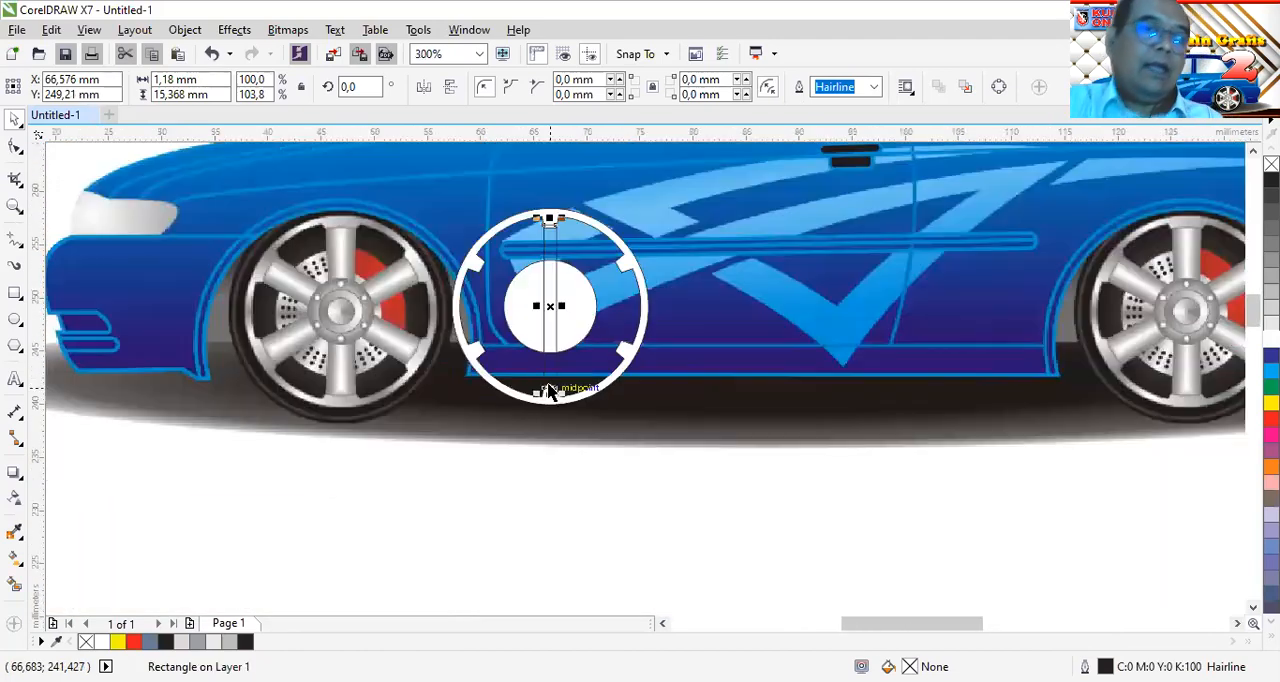
shift+click(580, 300)
click(898, 87)
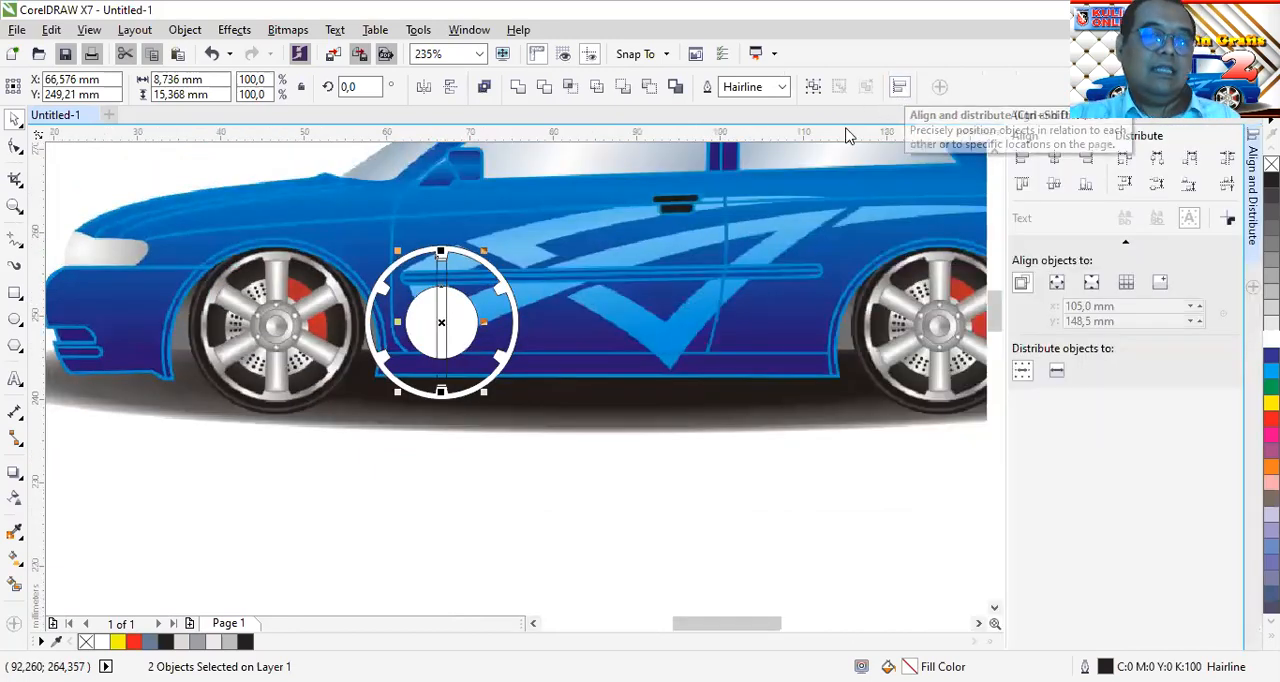
click(1055, 186)
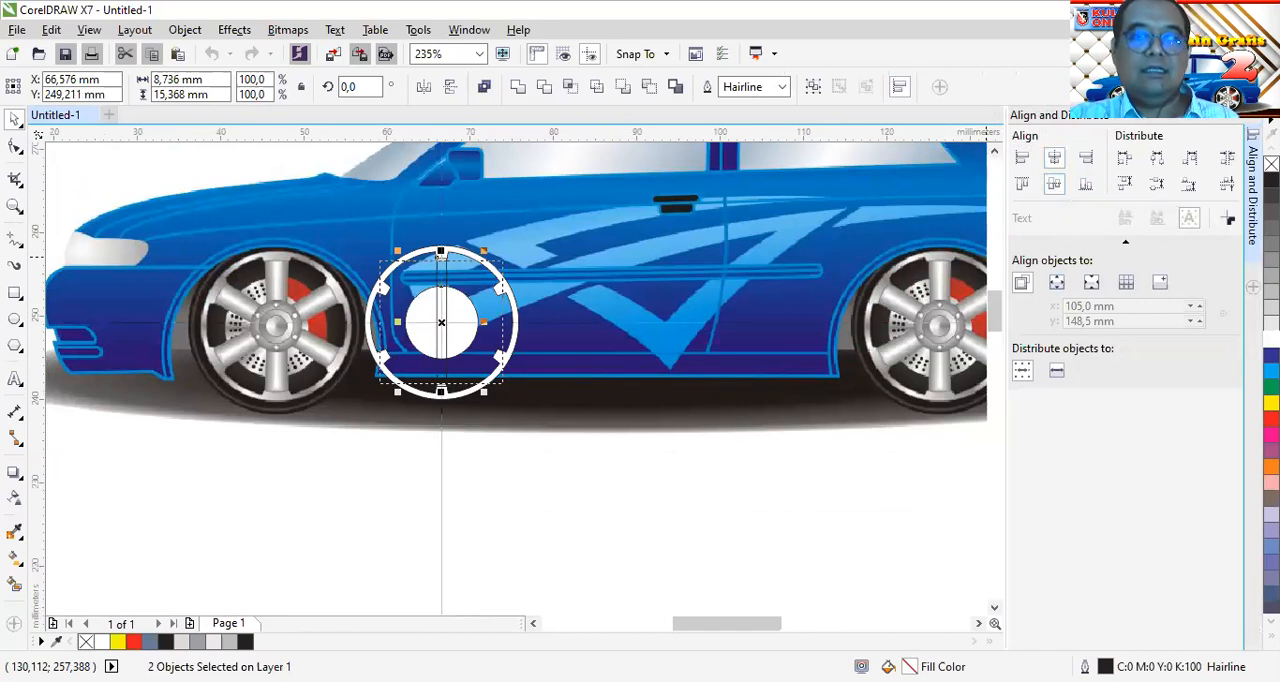
click(1254, 115)
click(509, 505)
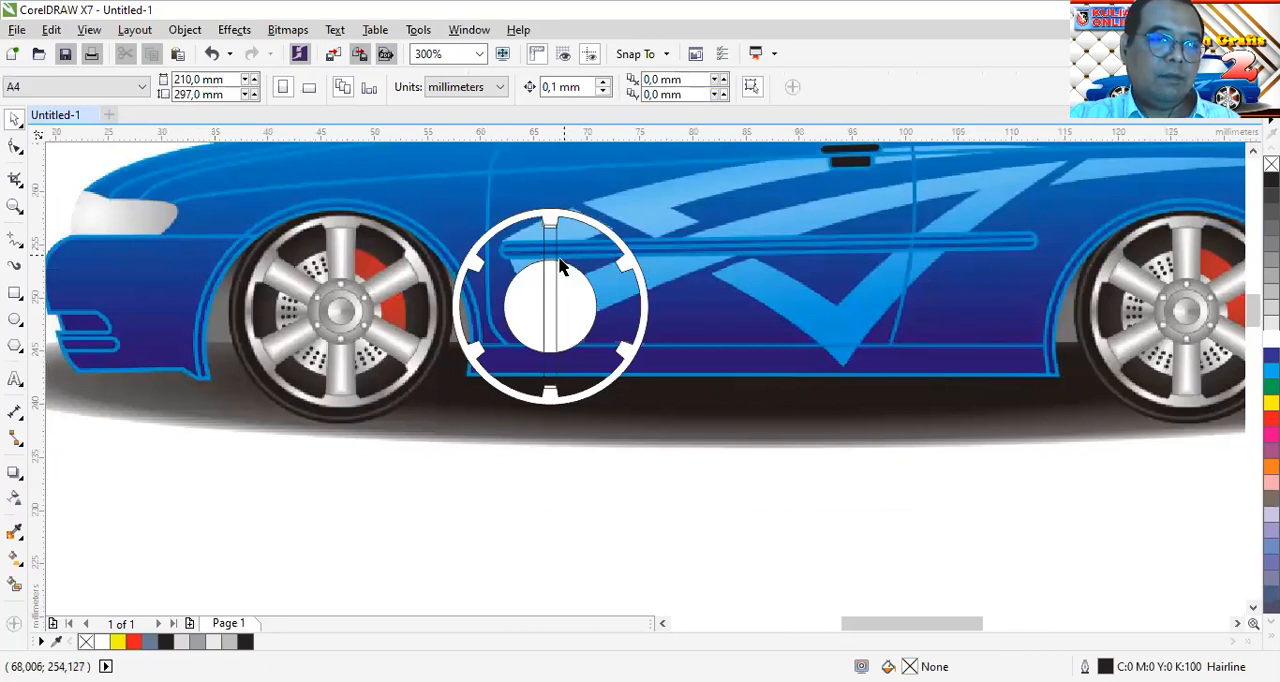
Give the spoke rectangle a linear fountain fill and set its start colour to light grey C16 M17 Y13 K0
scroll(557, 262, up, 2)
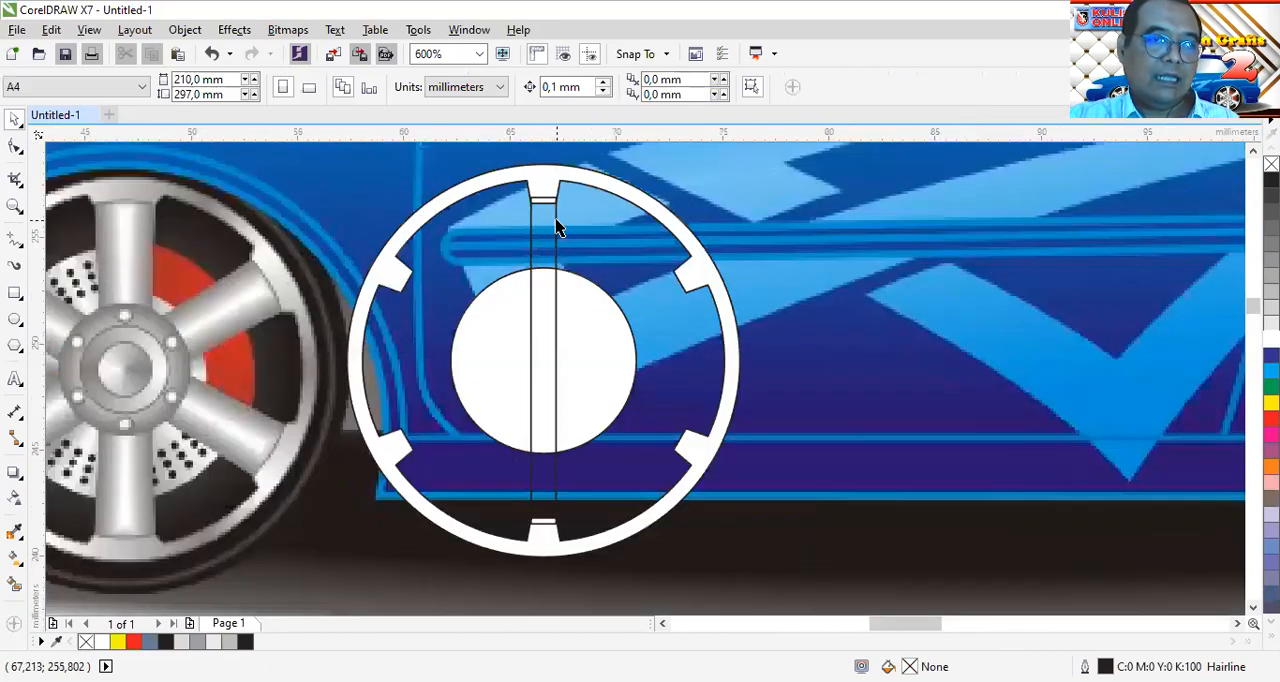
click(557, 226)
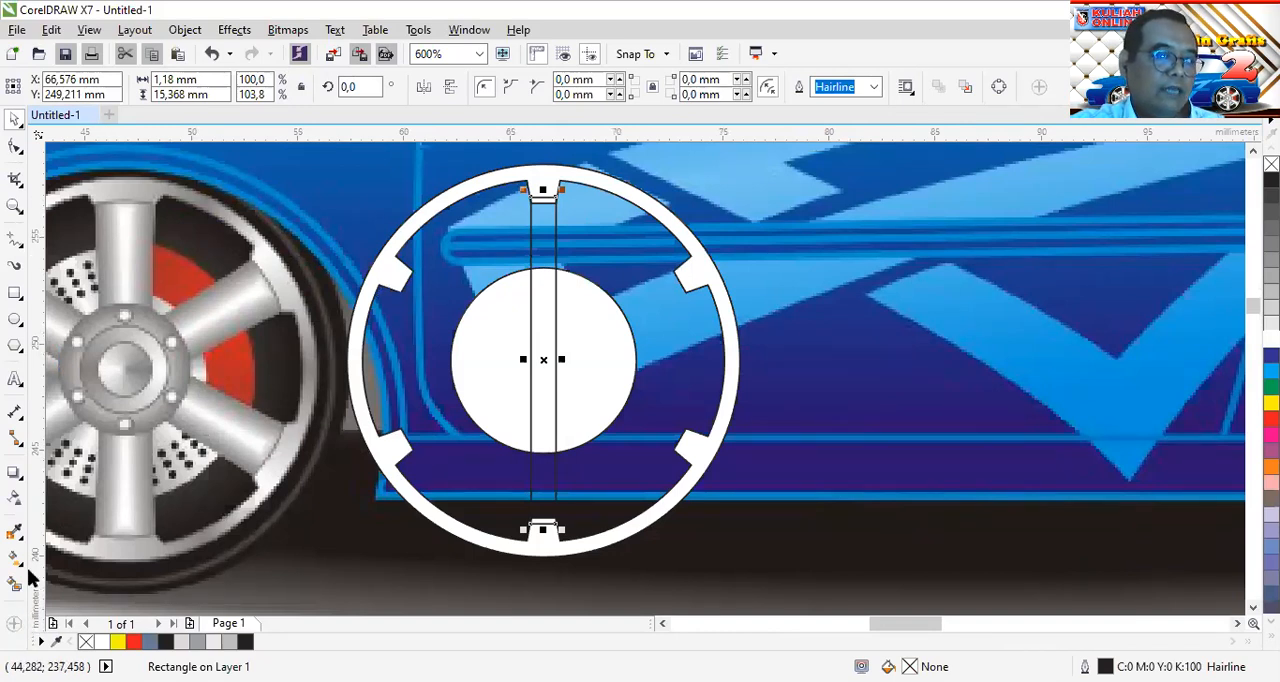
key(g)
click(64, 87)
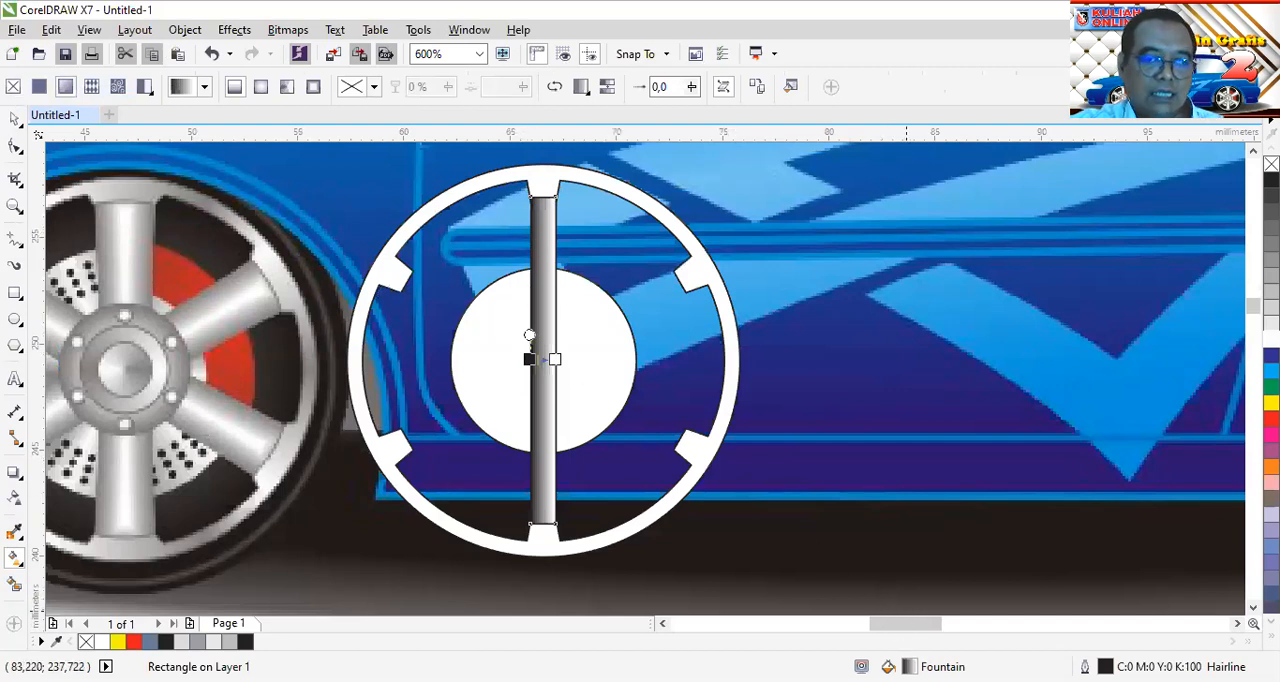
double_click(909, 667)
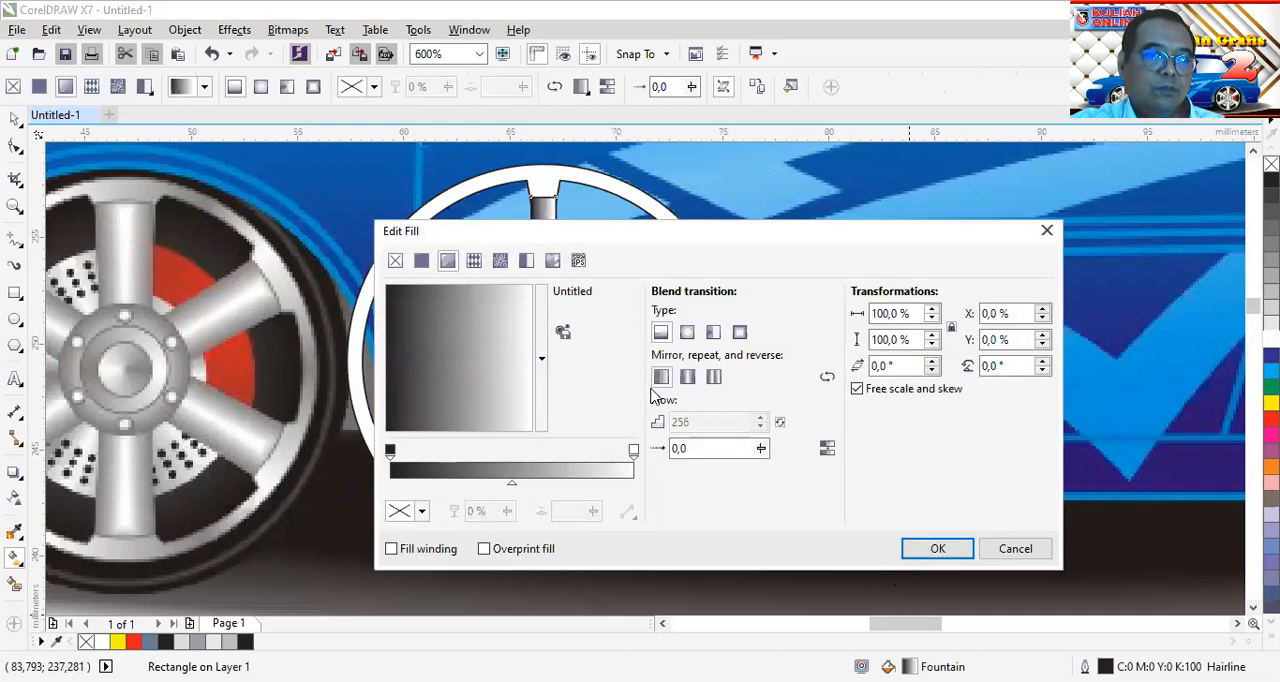
click(389, 452)
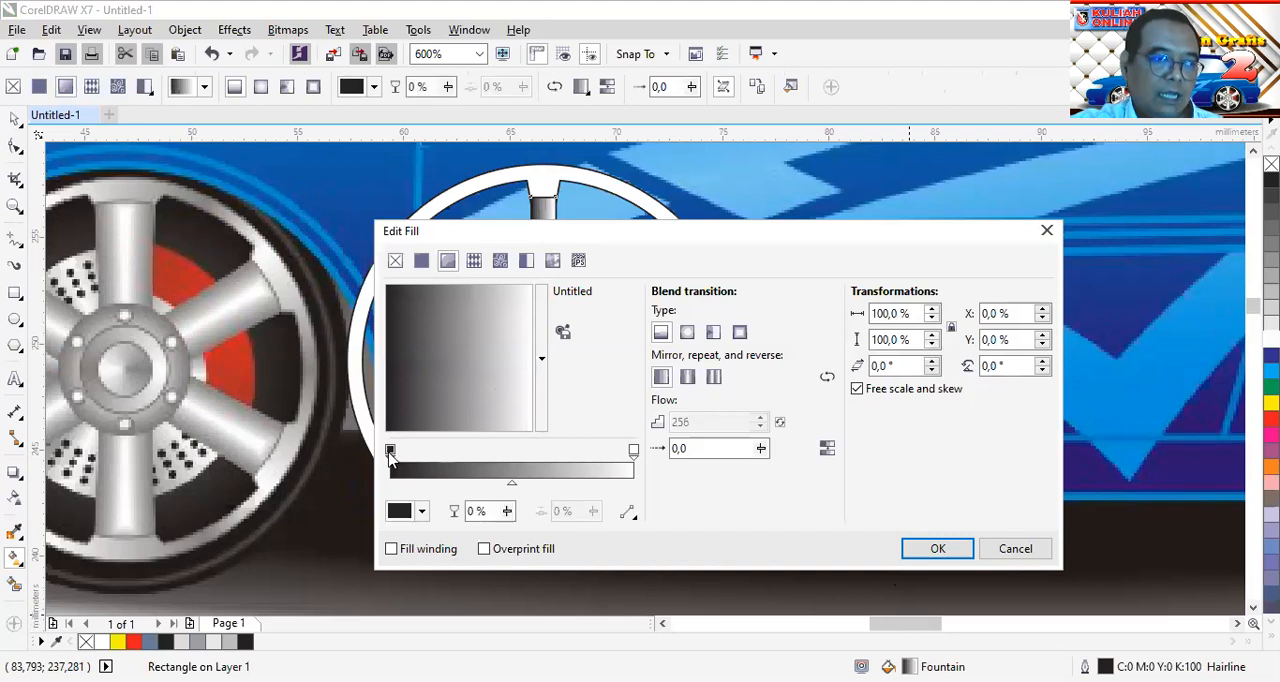
click(422, 512)
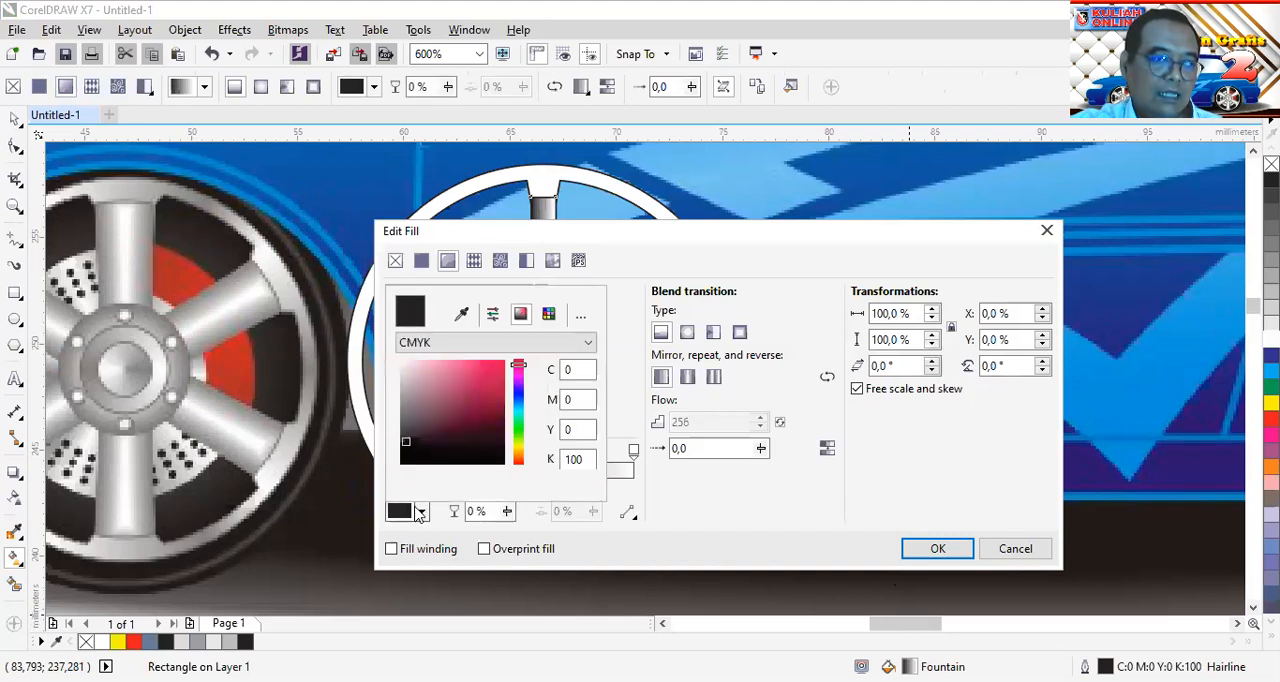
drag(403, 442, 404, 383)
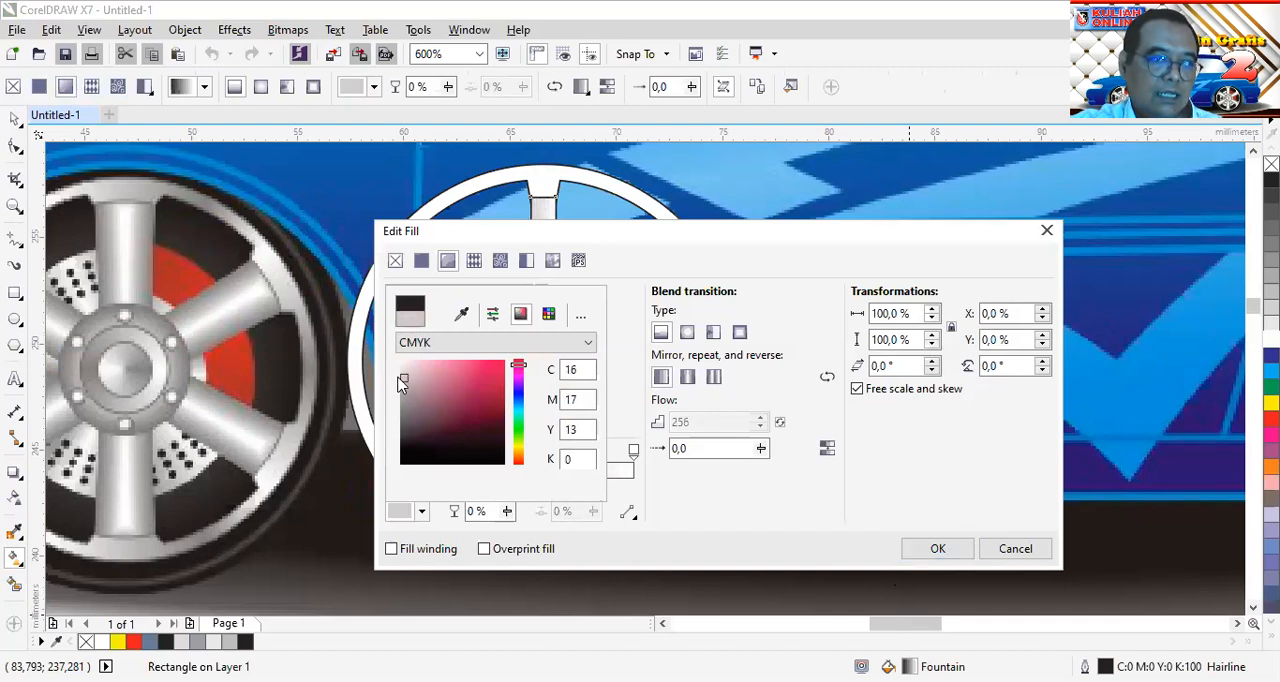
click(940, 551)
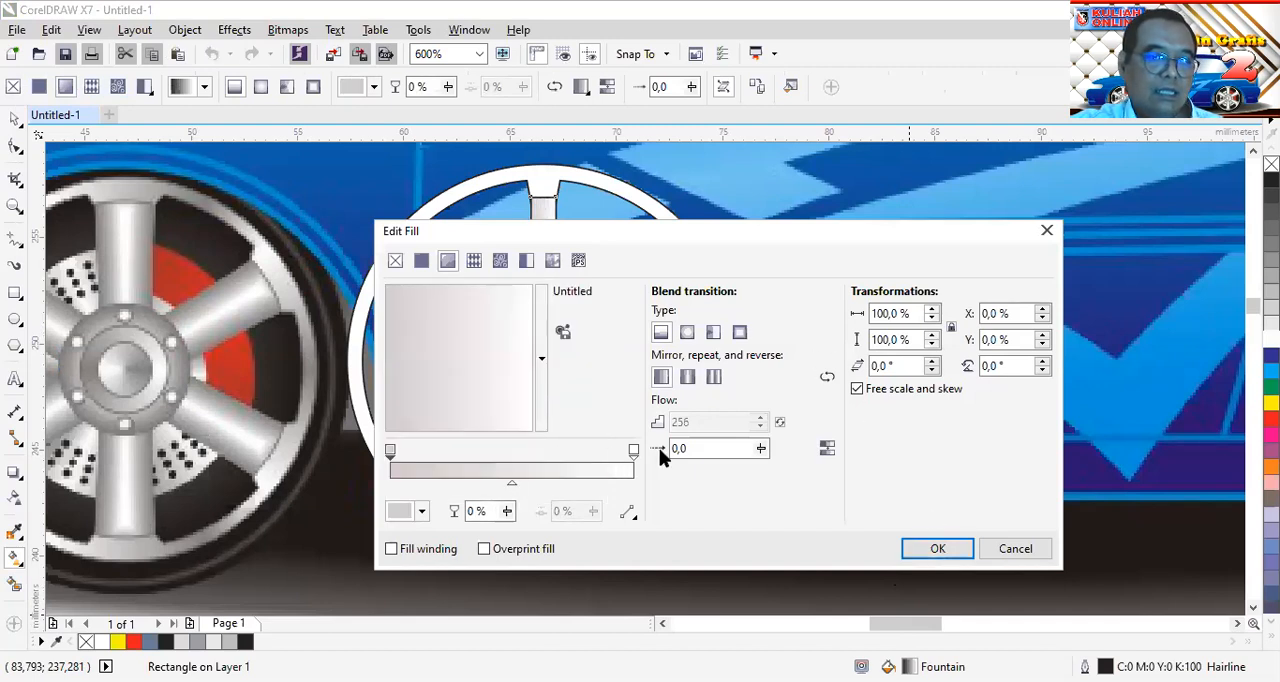
Add a white colour stop at 53% to the spoke's gradient, set the end colour to C29 M23 Y24 K0, and apply the fill
click(633, 451)
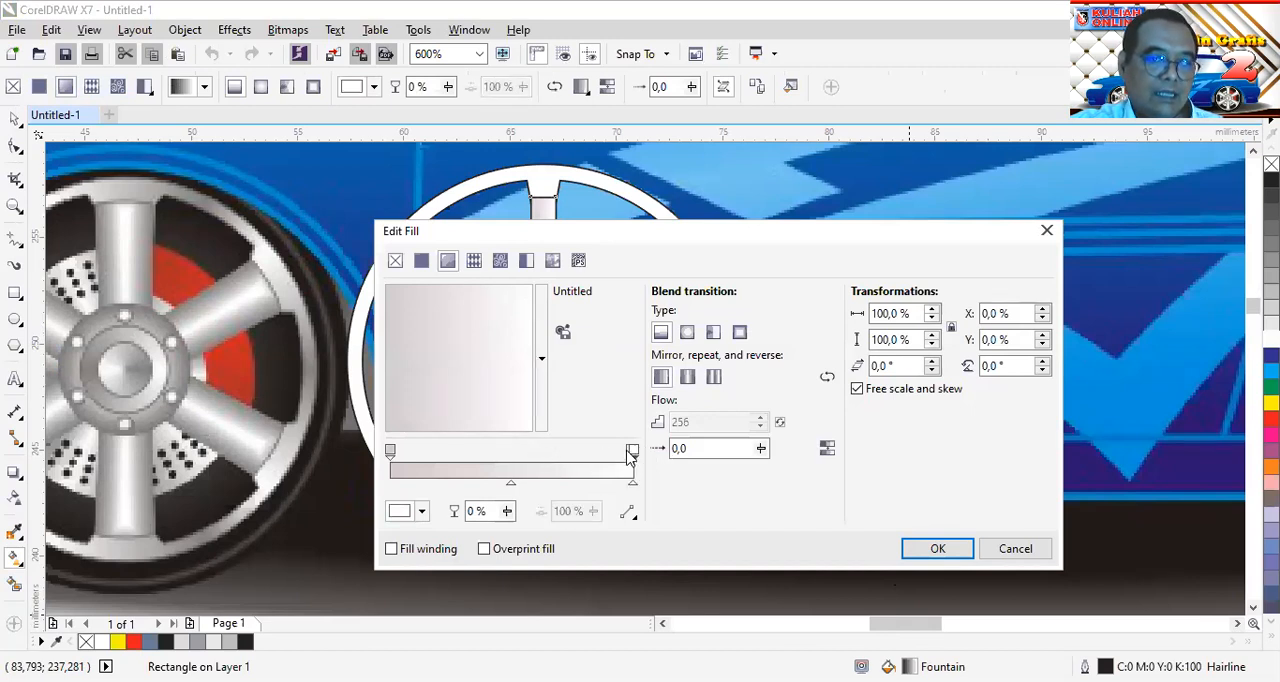
double_click(518, 451)
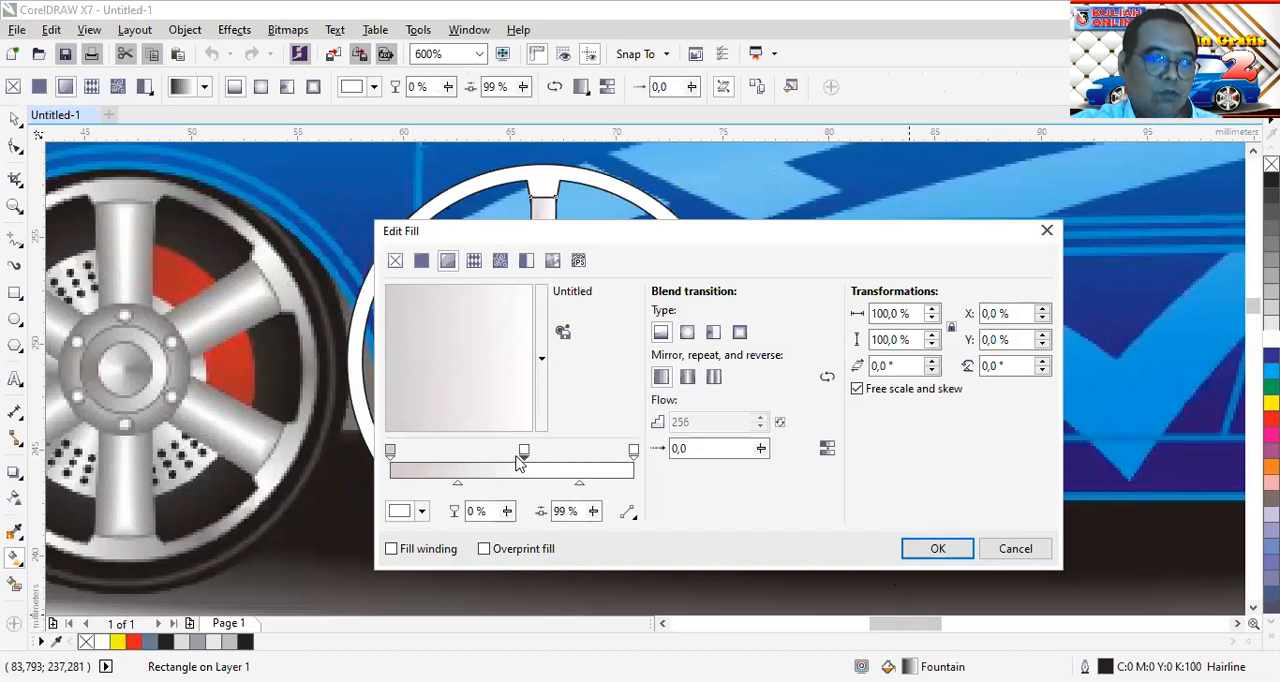
click(633, 452)
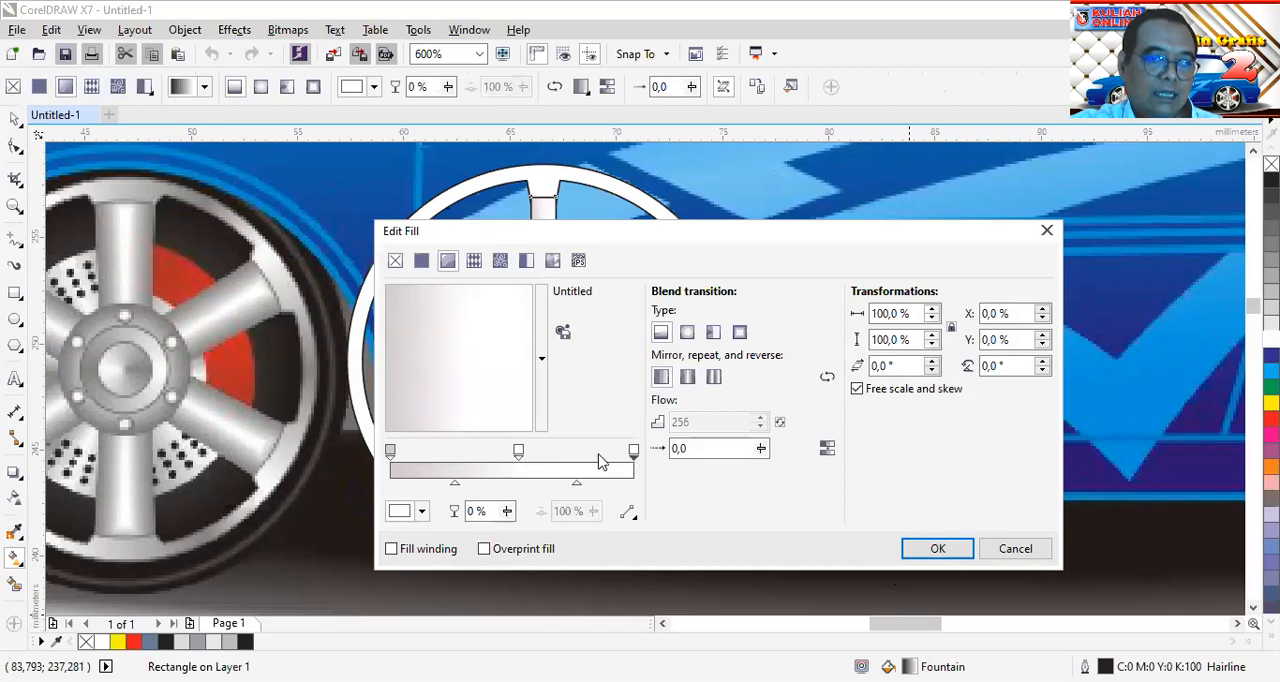
click(421, 512)
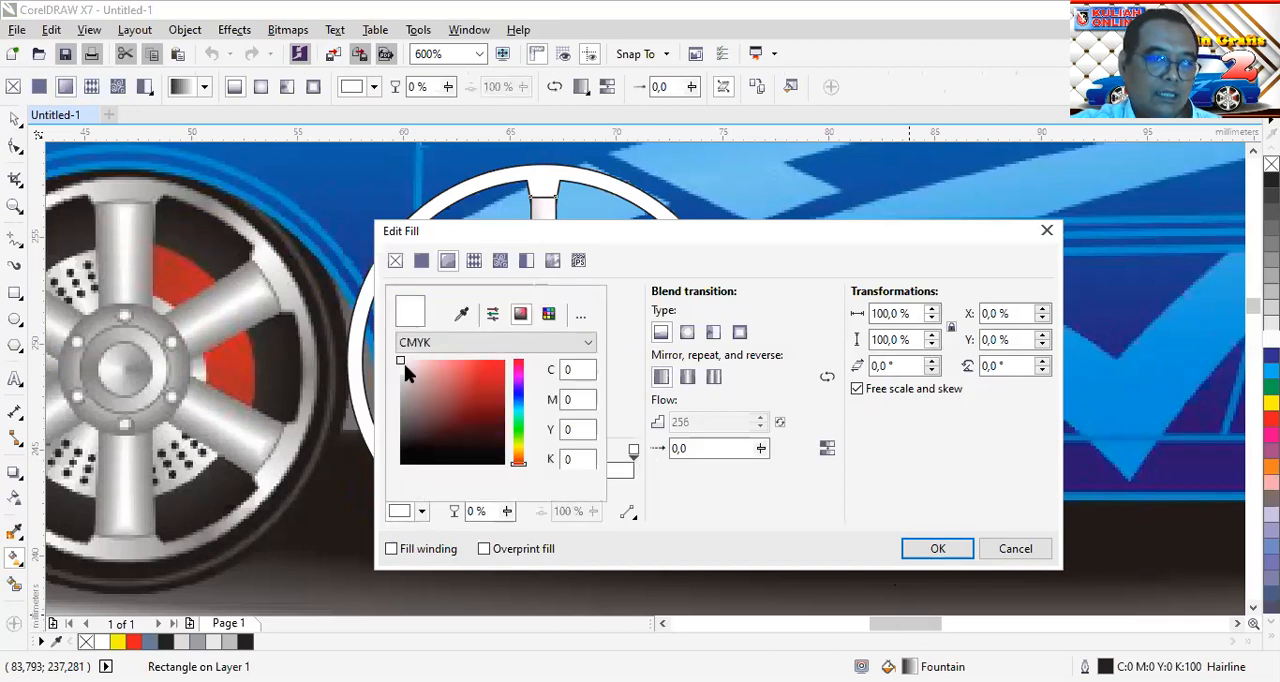
drag(401, 361, 400, 388)
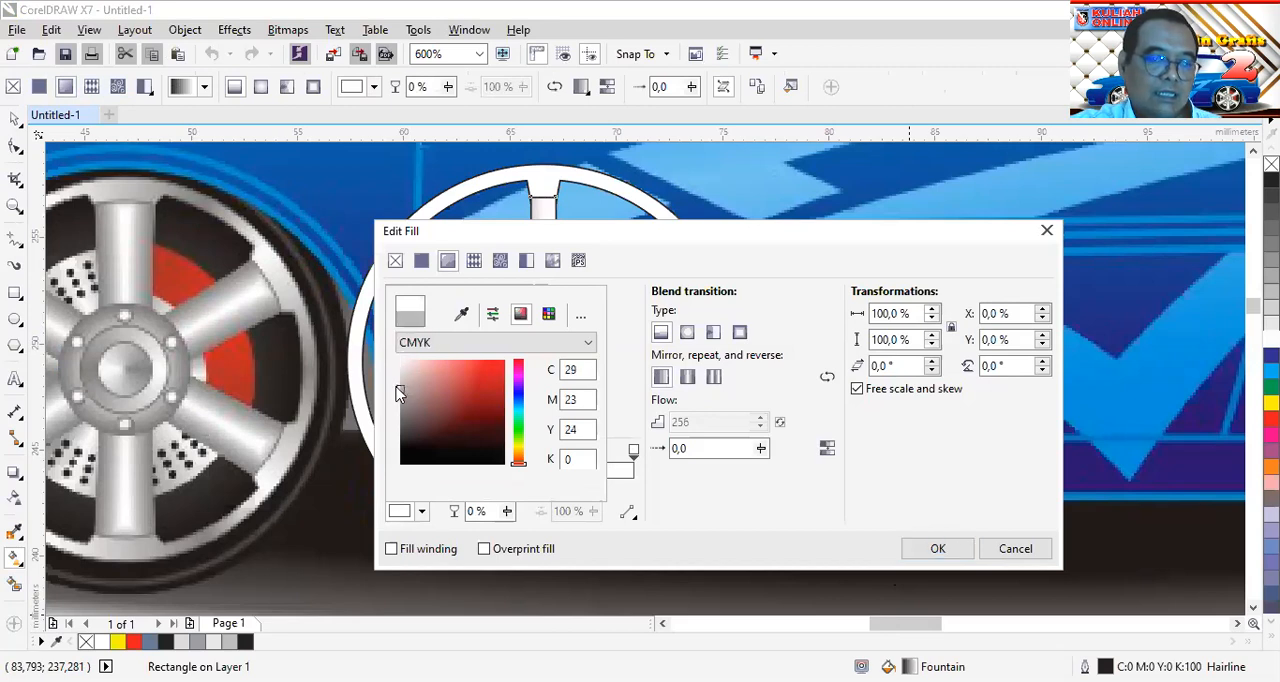
click(886, 560)
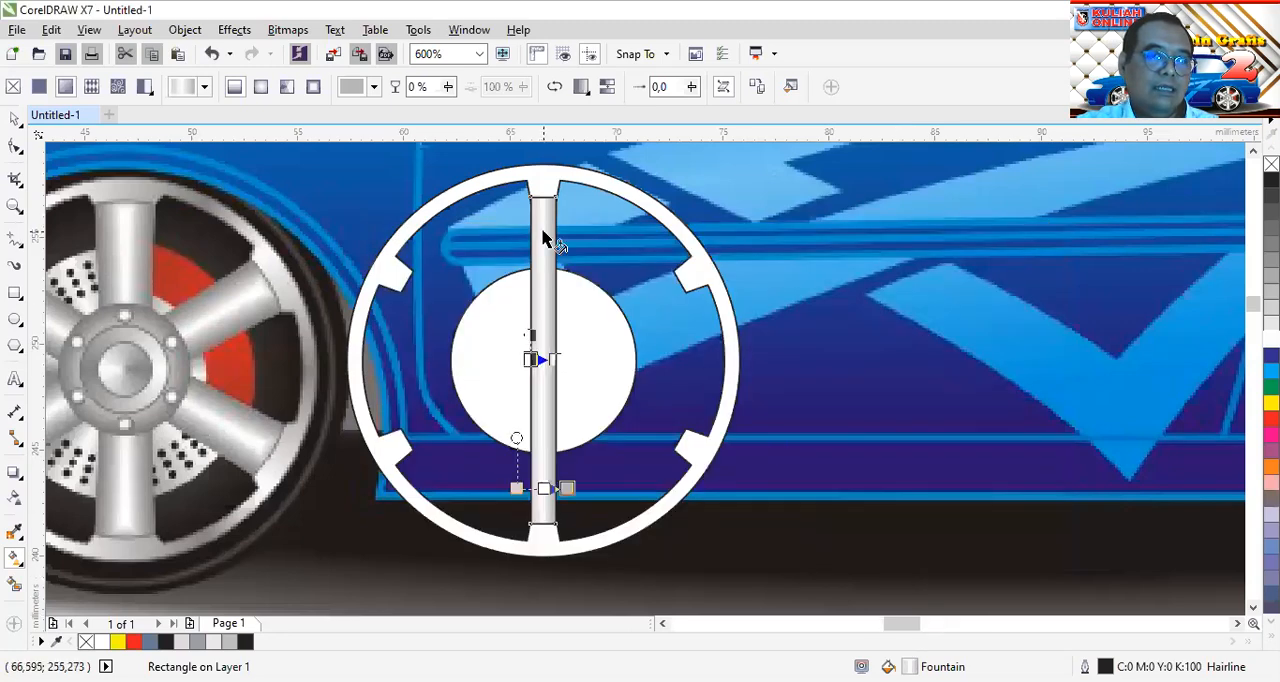
Examine the spoke's gradient and both ends where the spoke meets the ring's top and bottom tabs
scroll(543, 237, up, 2)
scroll(543, 237, down, 2)
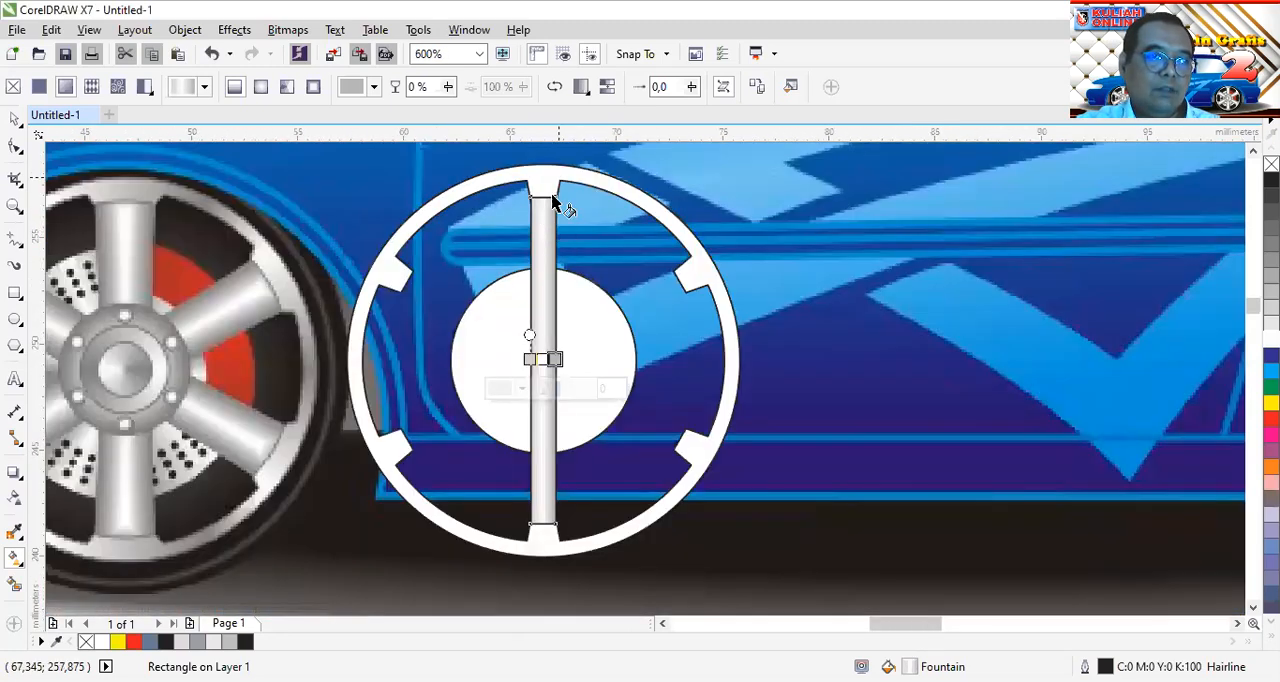
scroll(557, 205, up, 2)
scroll(557, 205, down, 2)
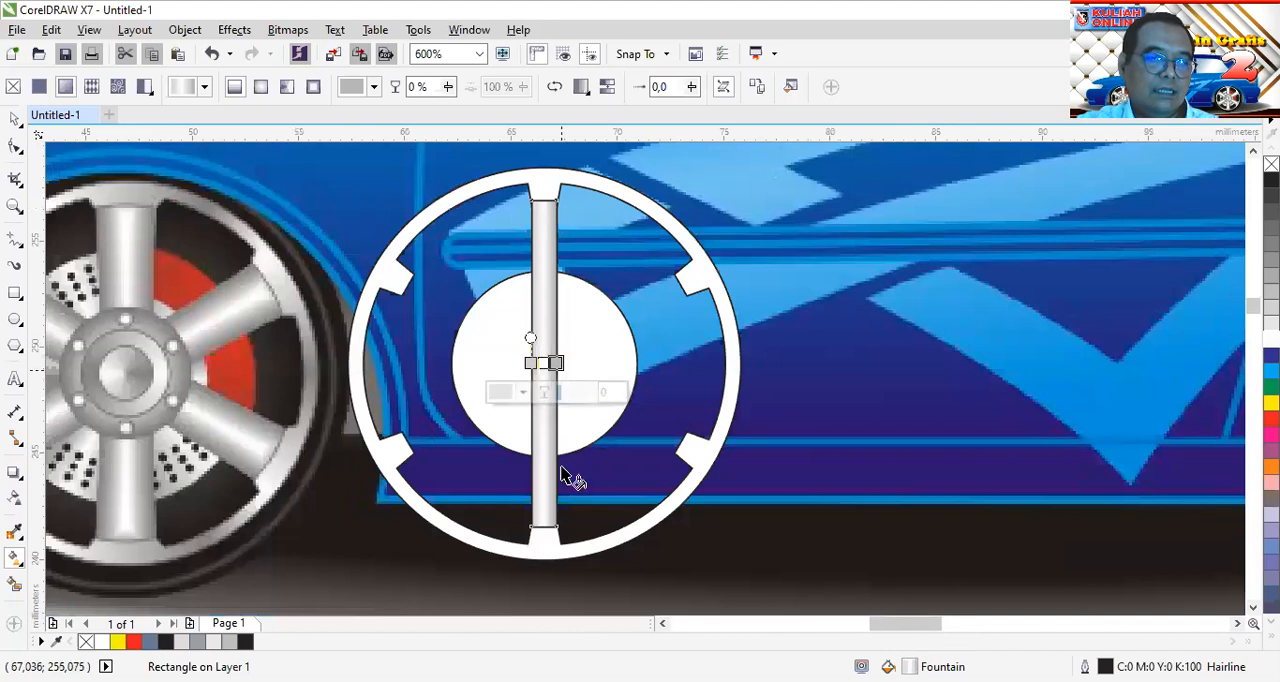
scroll(557, 545, up, 2)
scroll(555, 543, up, 2)
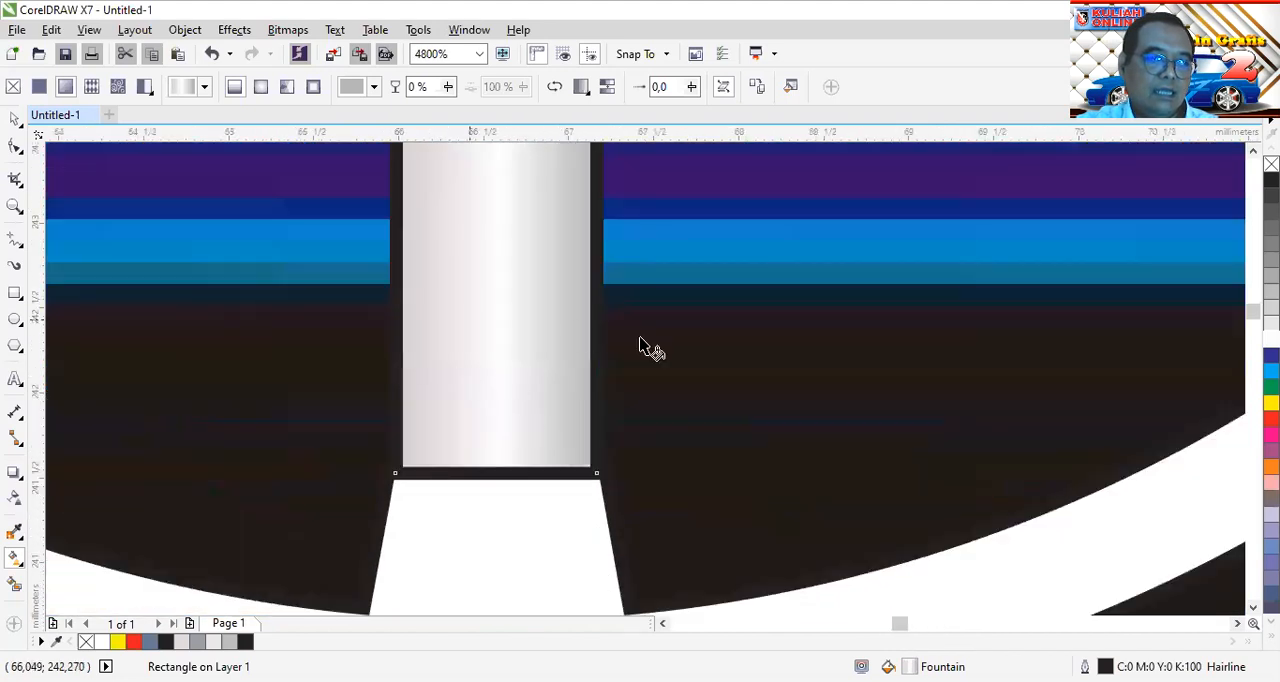
scroll(598, 368, down, 2)
scroll(586, 357, up, 2)
scroll(575, 357, down, 2)
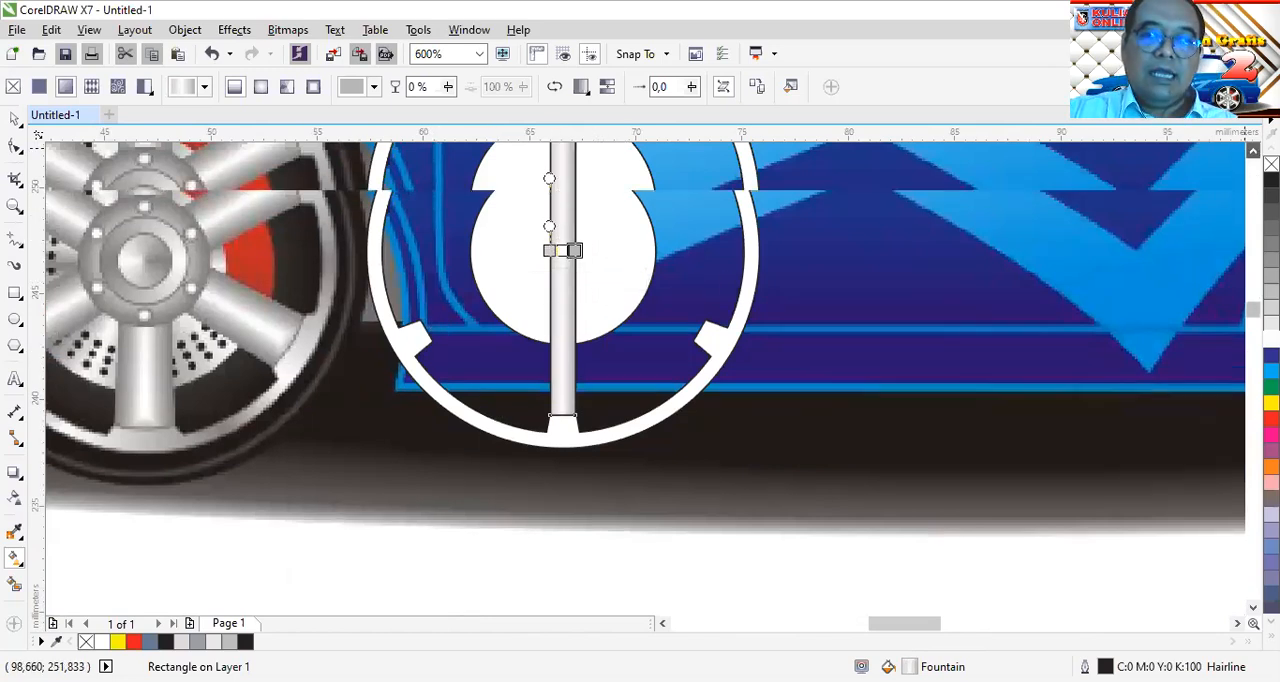
click(1253, 150)
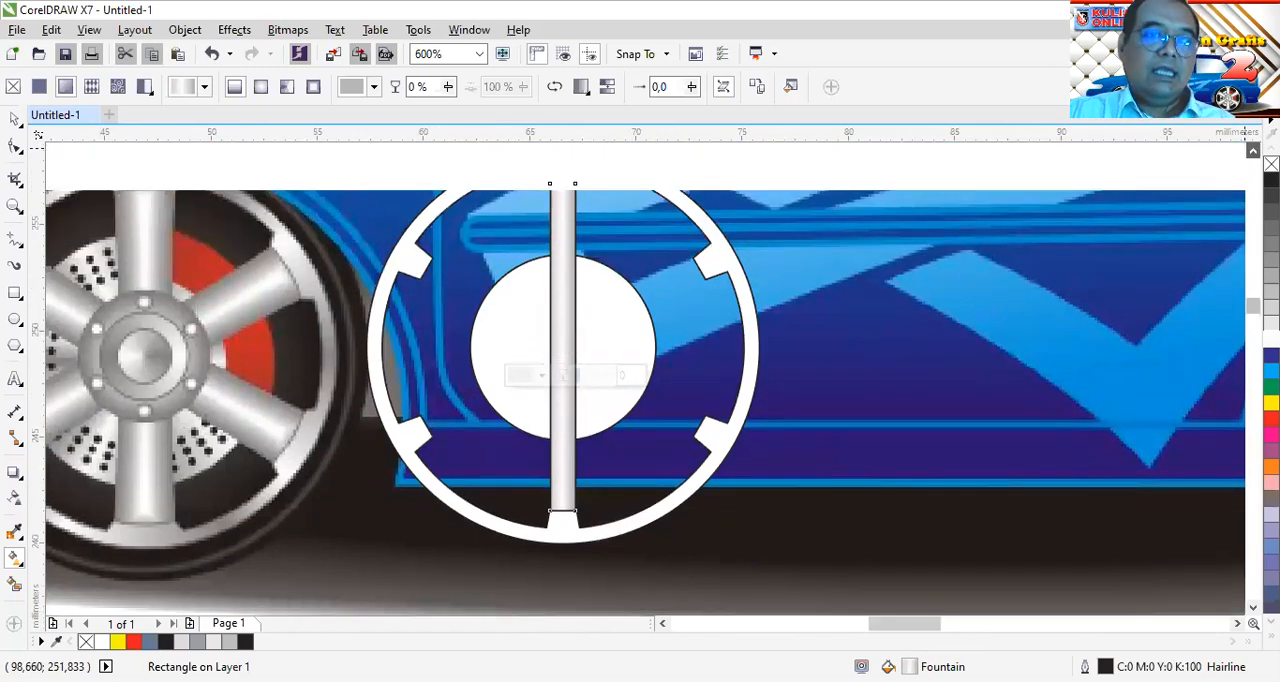
click(1253, 150)
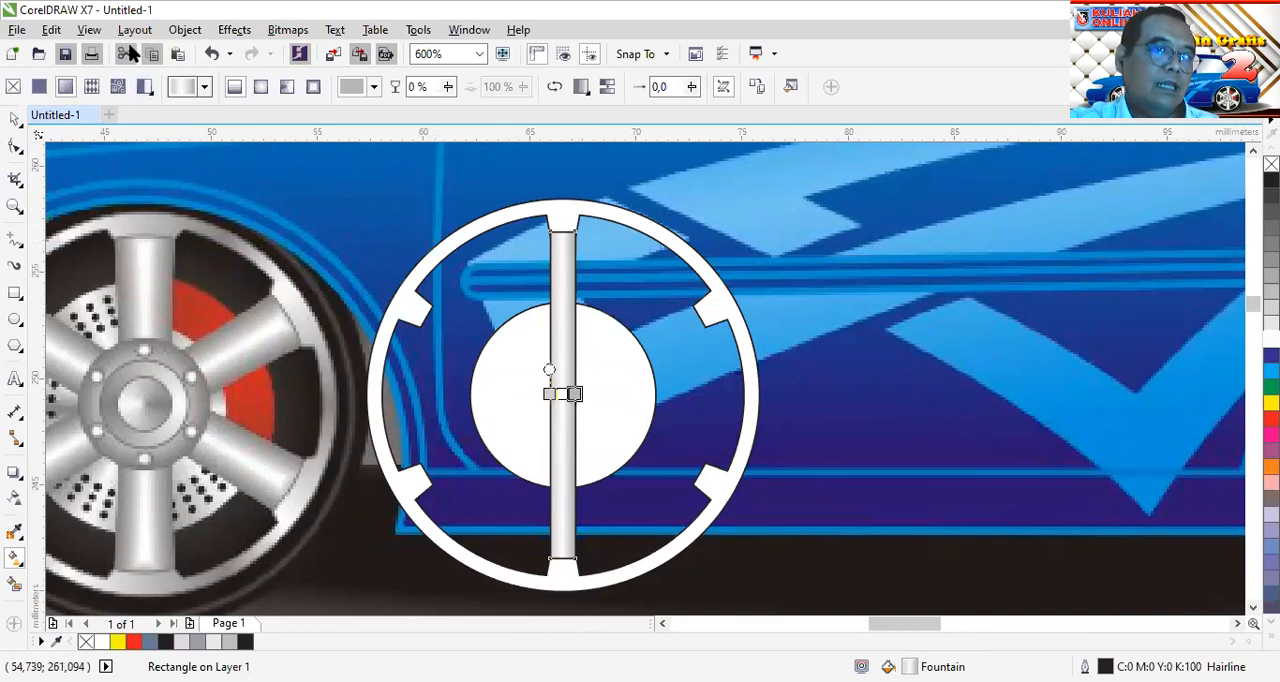
Convert the spoke rectangle to curves and narrow its middle by adding a node on each long edge and moving both inward
click(200, 33)
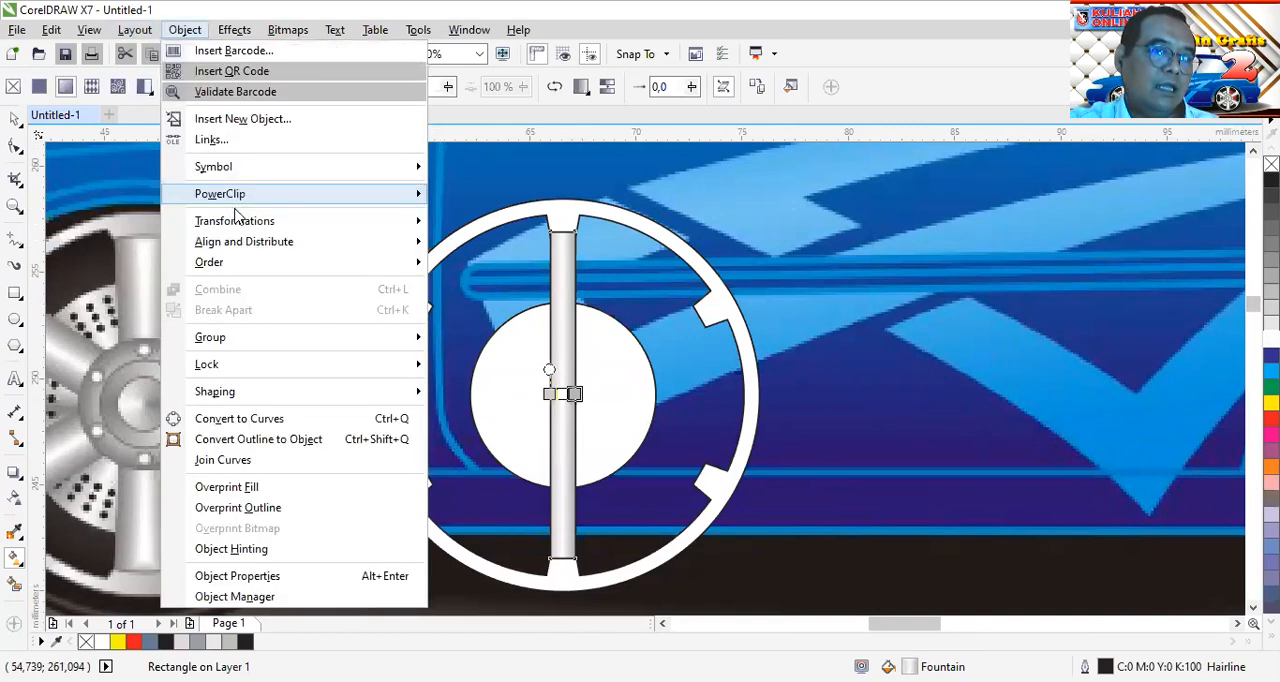
click(241, 424)
click(14, 147)
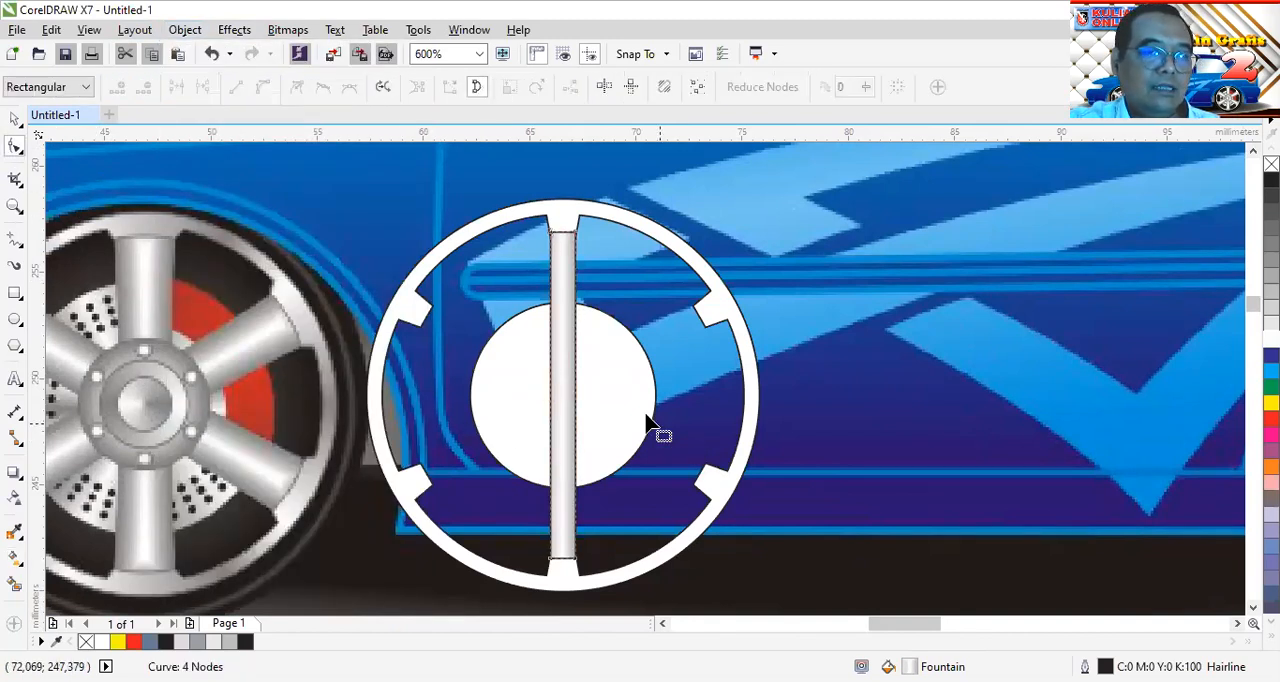
scroll(567, 394, up, 2)
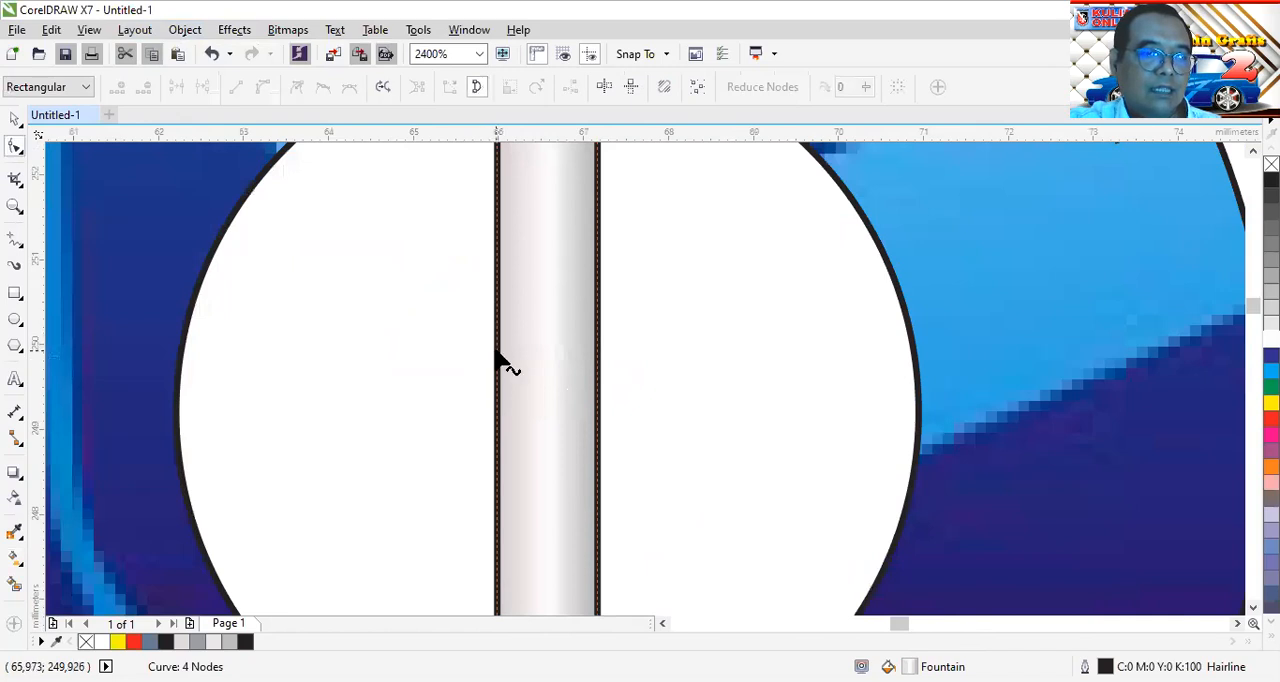
double_click(497, 388)
drag(497, 388, 510, 388)
click(597, 397)
double_click(597, 397)
drag(597, 395, 585, 390)
scroll(585, 390, down, 3)
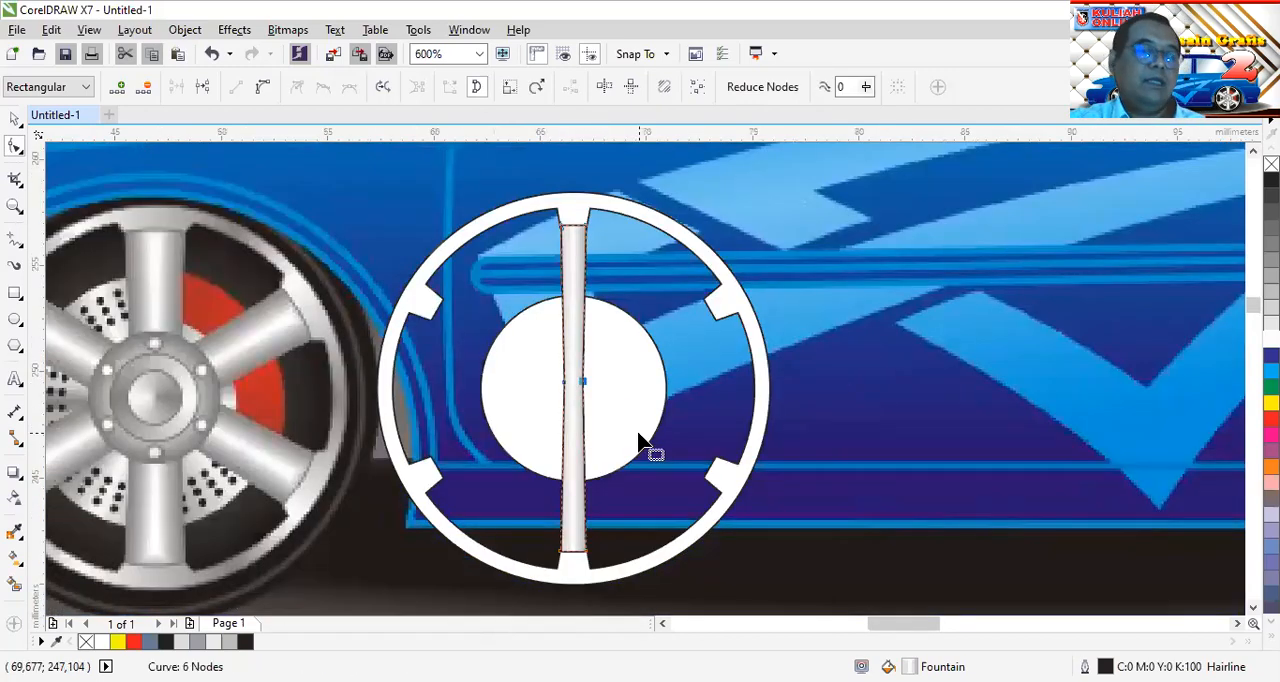
Make a copy of the narrowed spoke rotated 60° about its centre and repeat the rotation to get three crossing spokes
click(14, 120)
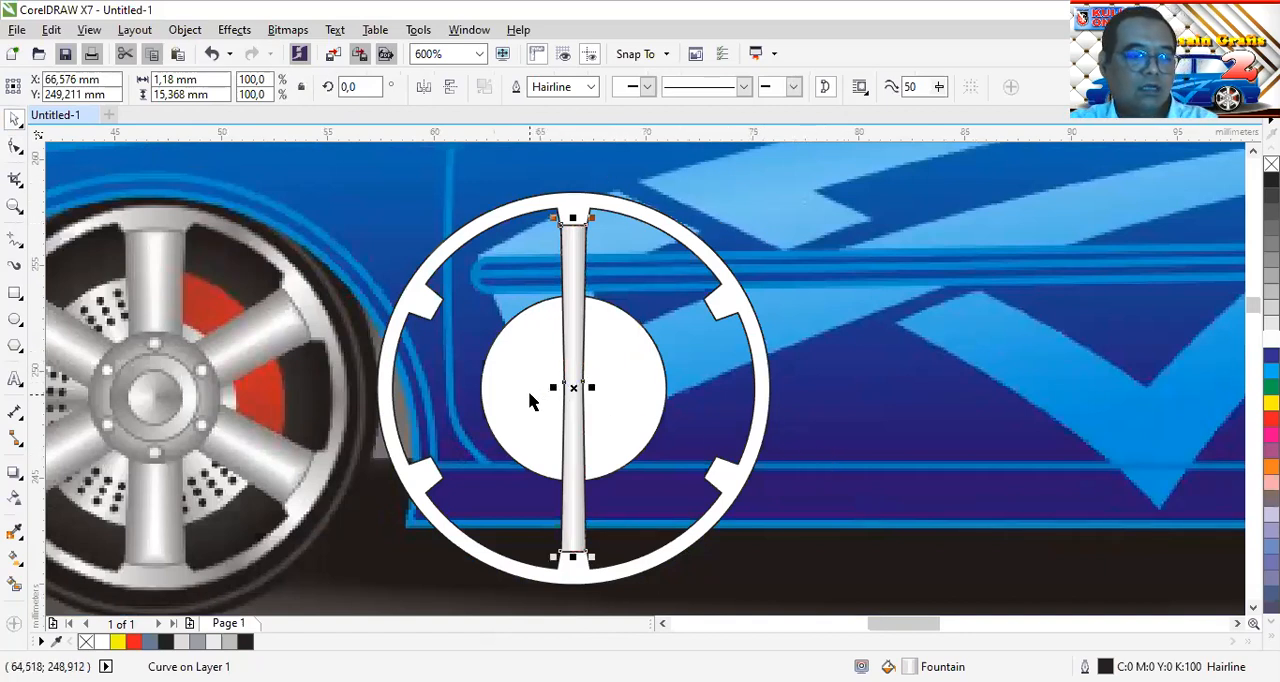
click(358, 87)
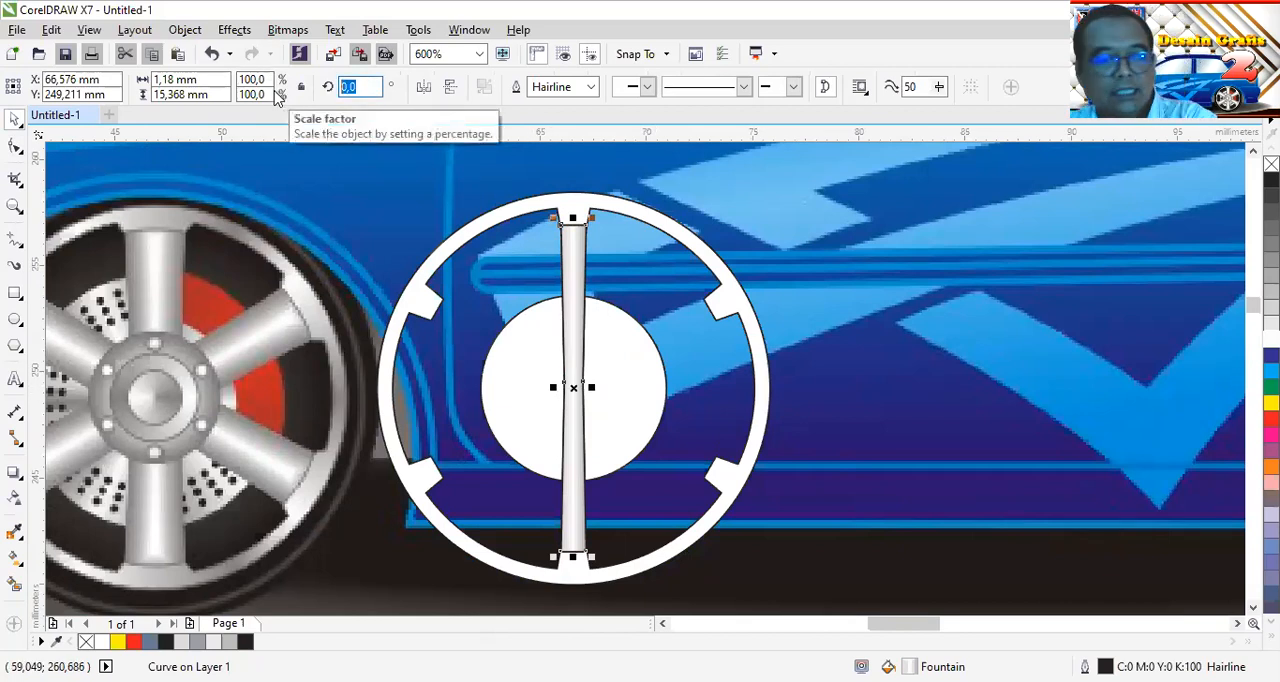
text(60)
key(Return)
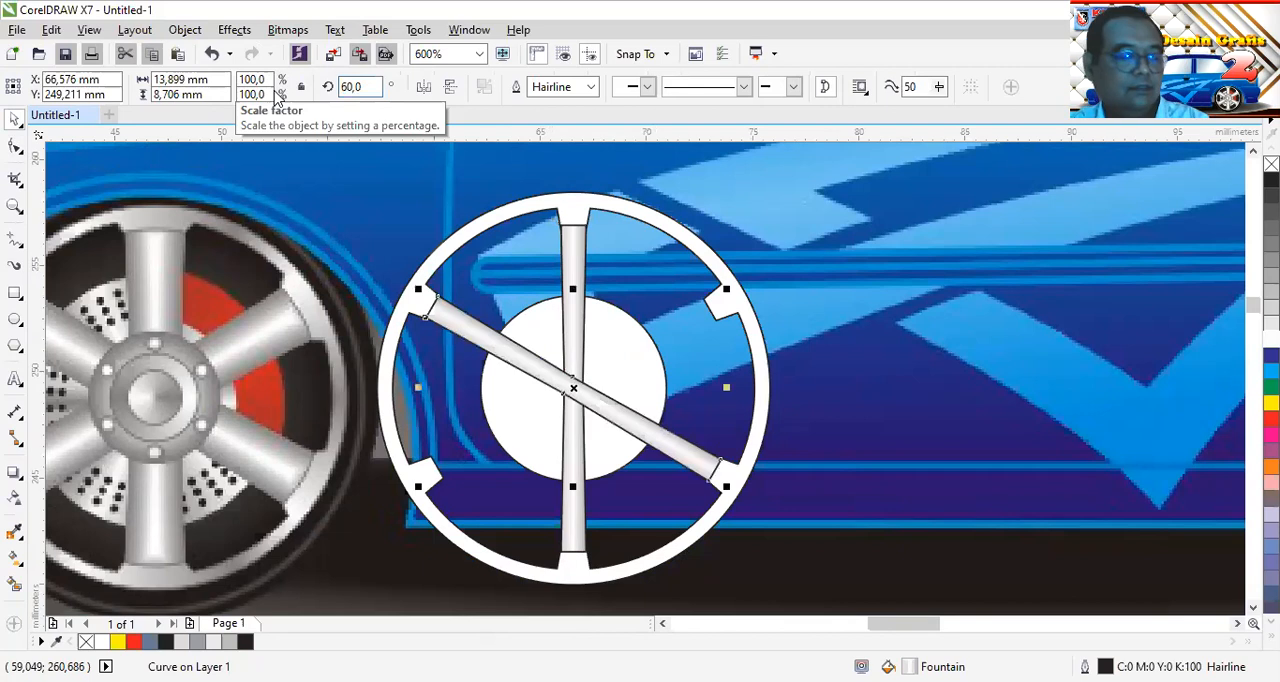
key(ctrl+d)
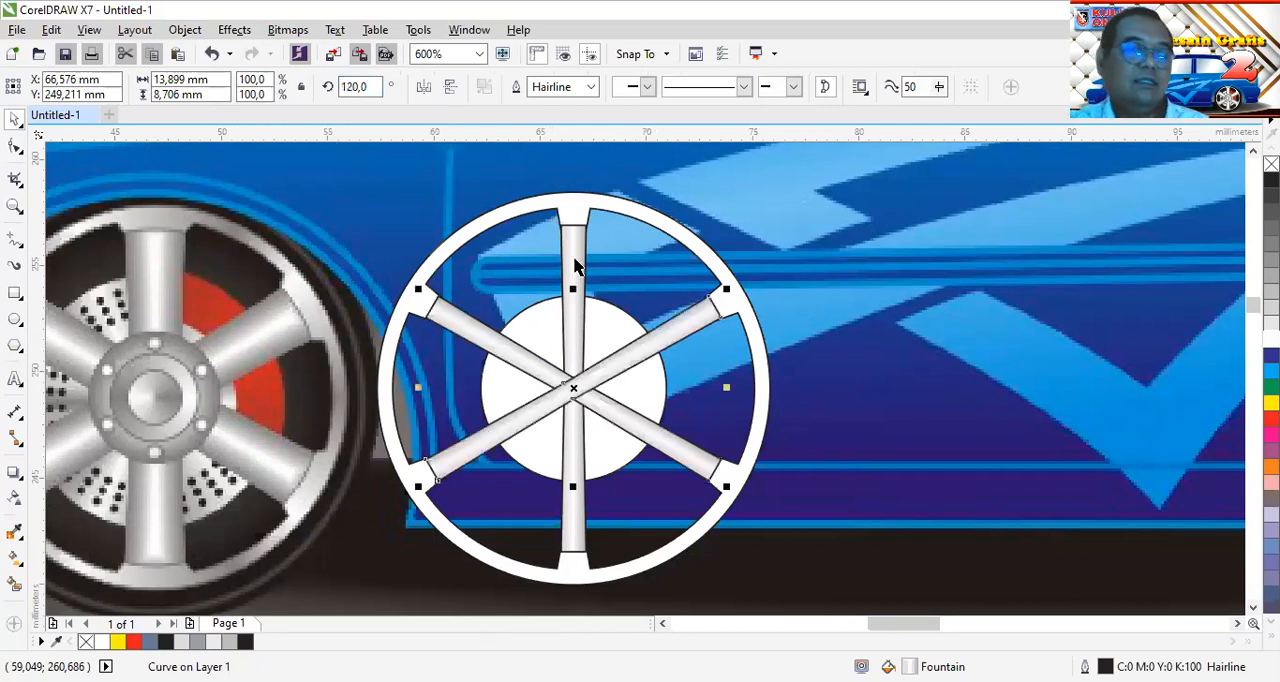
Remove the outline from the ring, the hub circle and all three spokes together
key(Escape)
scroll(757, 514, down, 2)
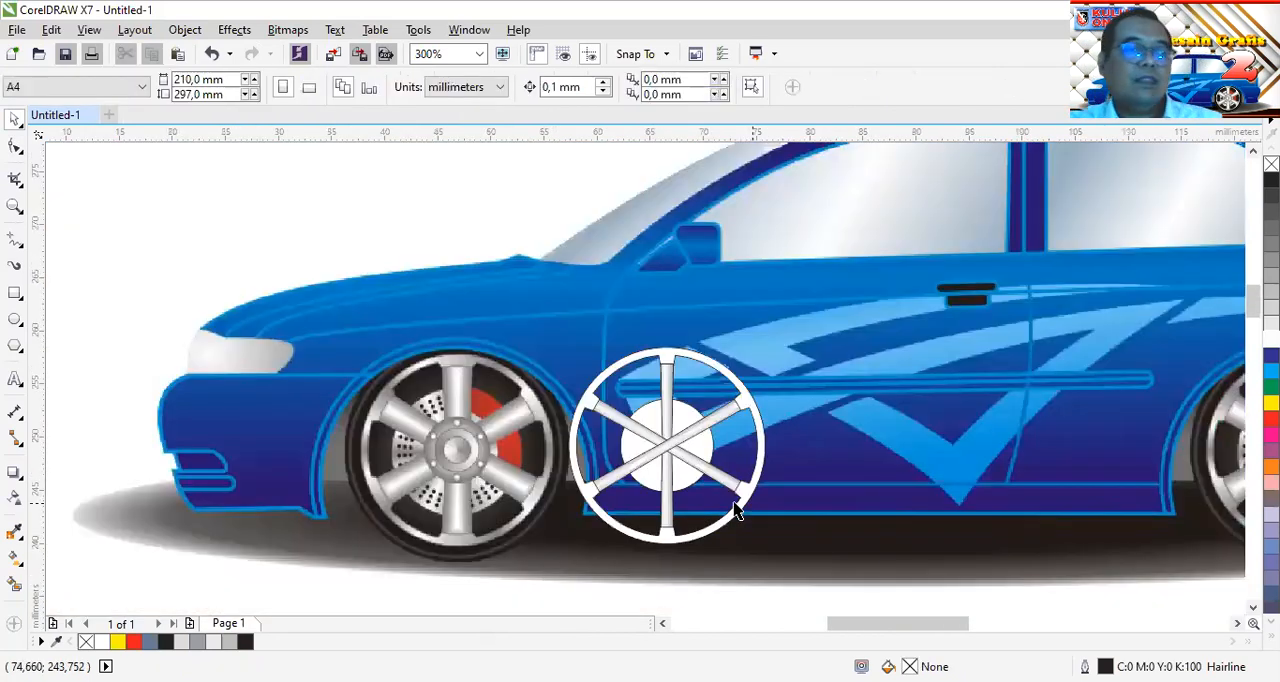
drag(537, 601, 846, 294)
right_click(1271, 164)
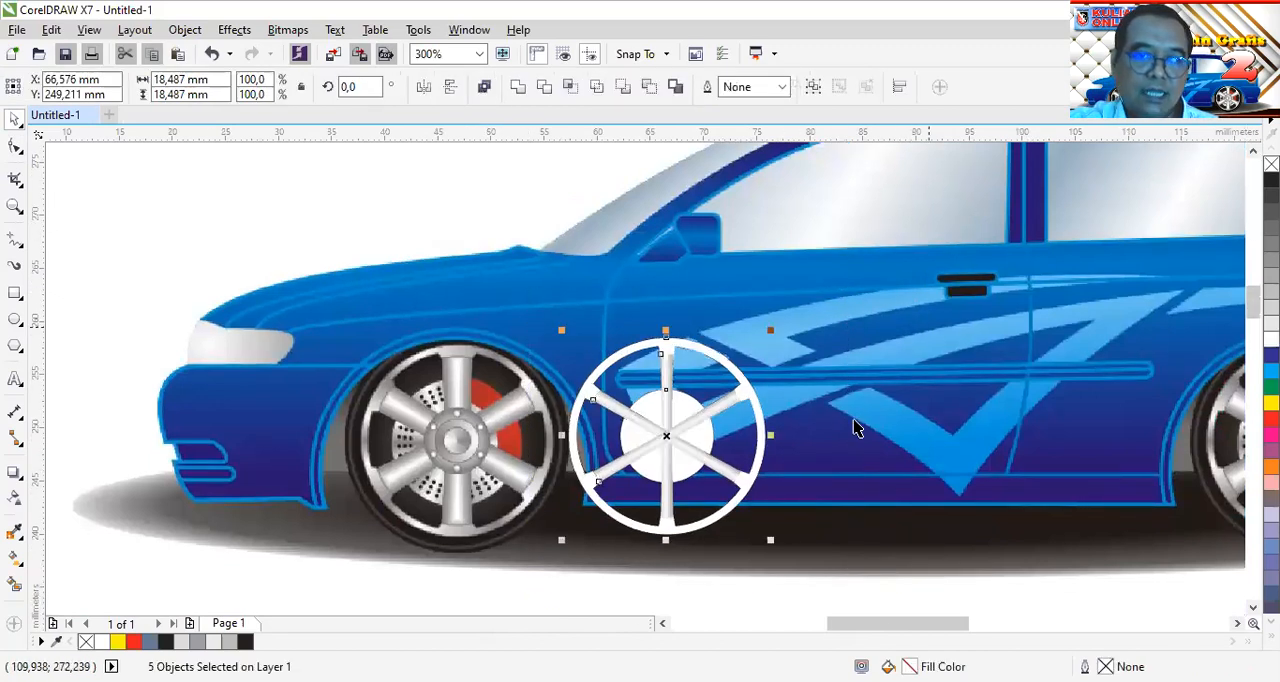
key(Escape)
Enlarge the white hub circle about its centre to a diameter of about 10.6 mm
scroll(670, 445, up, 2)
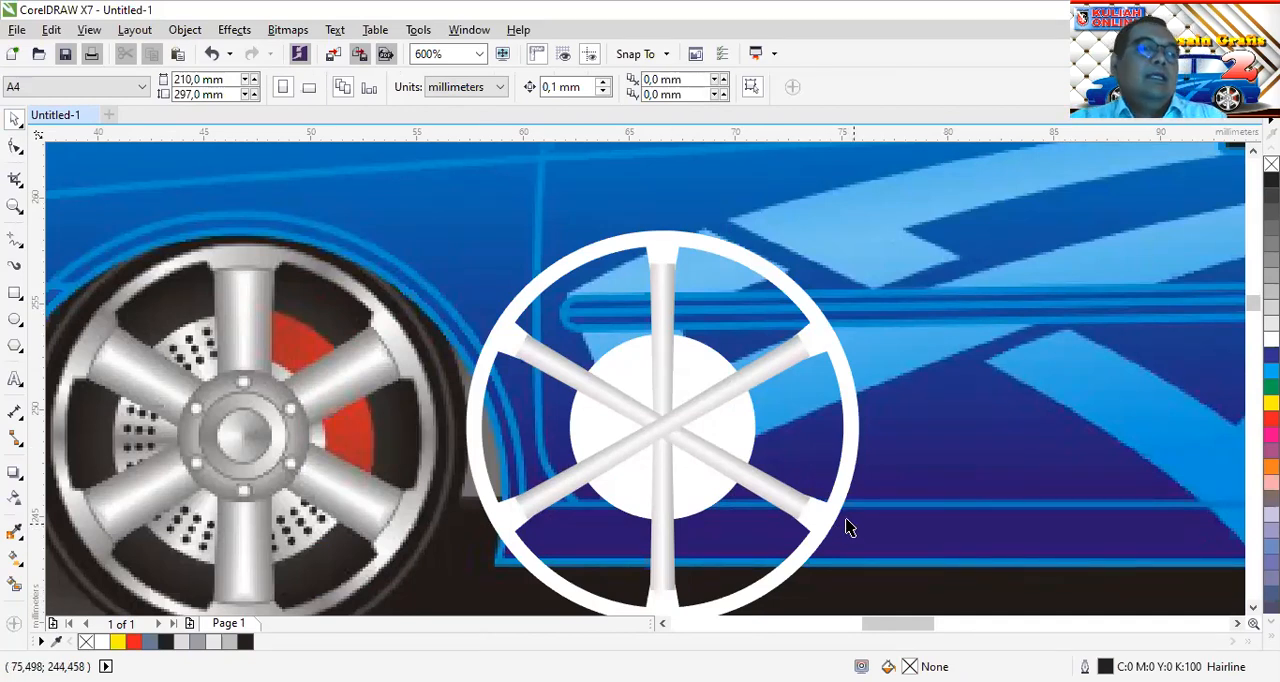
click(687, 358)
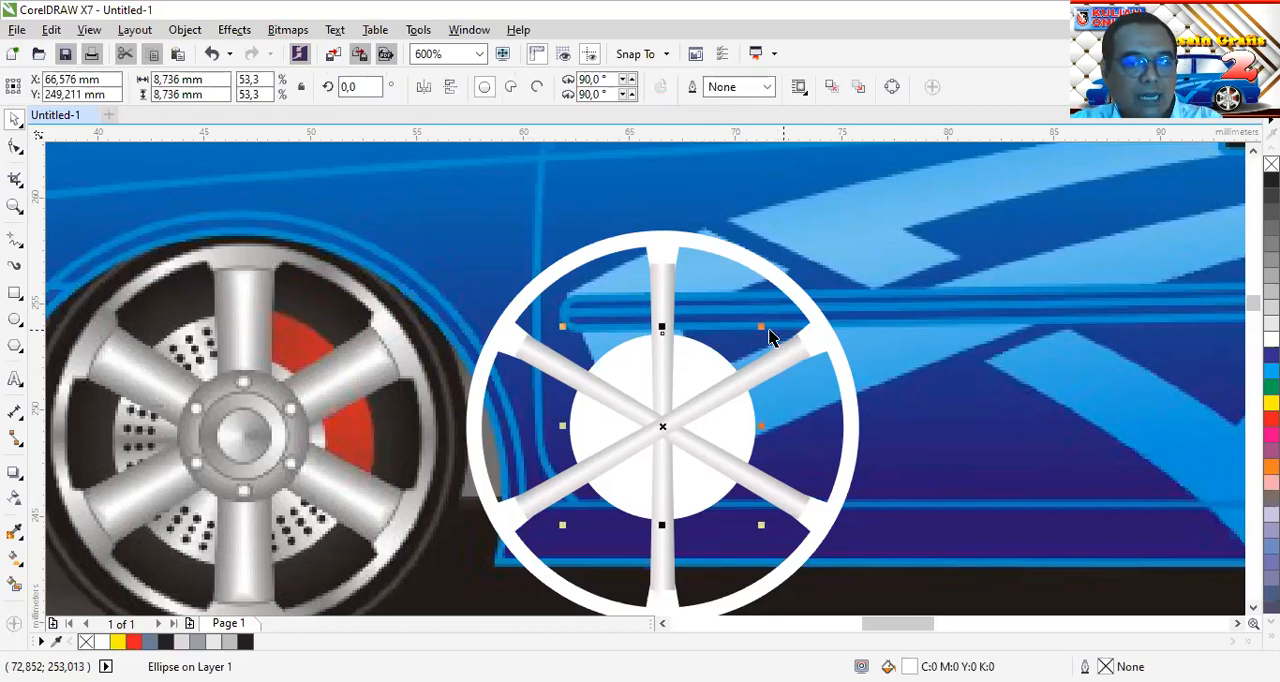
drag(761, 330, 780, 309)
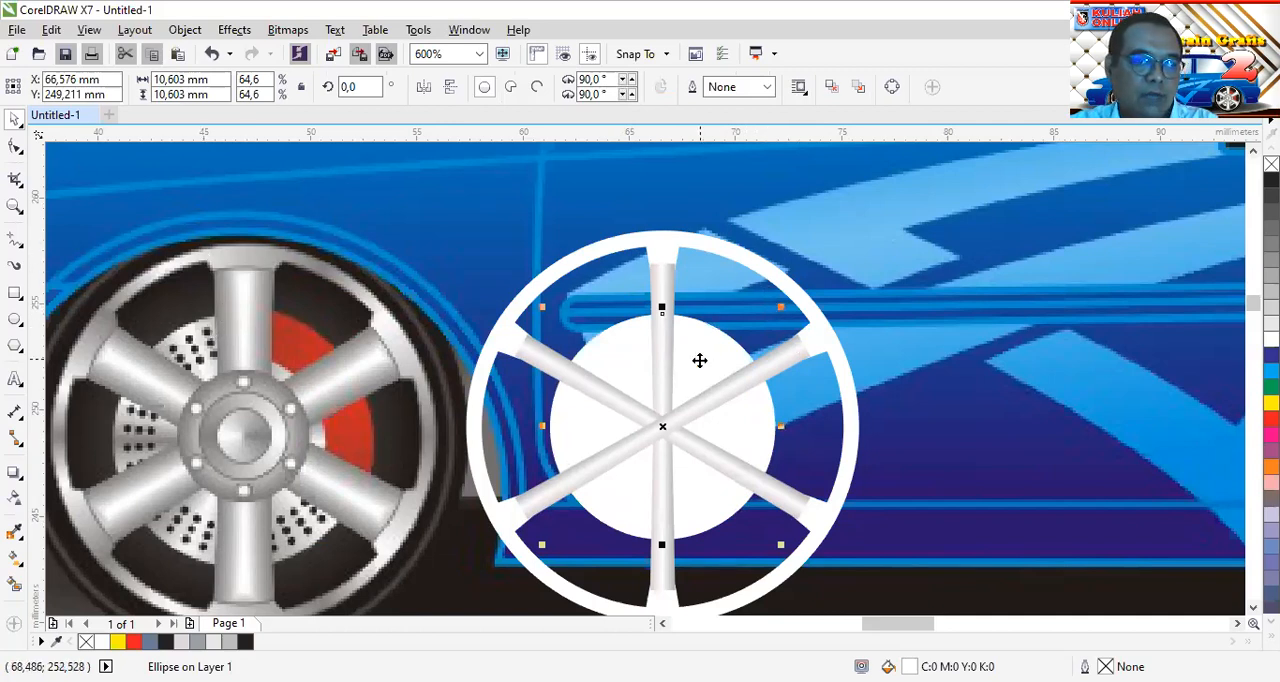
Give the hub circle and the tabbed ring together a fountain fill of the conical type
shift+click(713, 248)
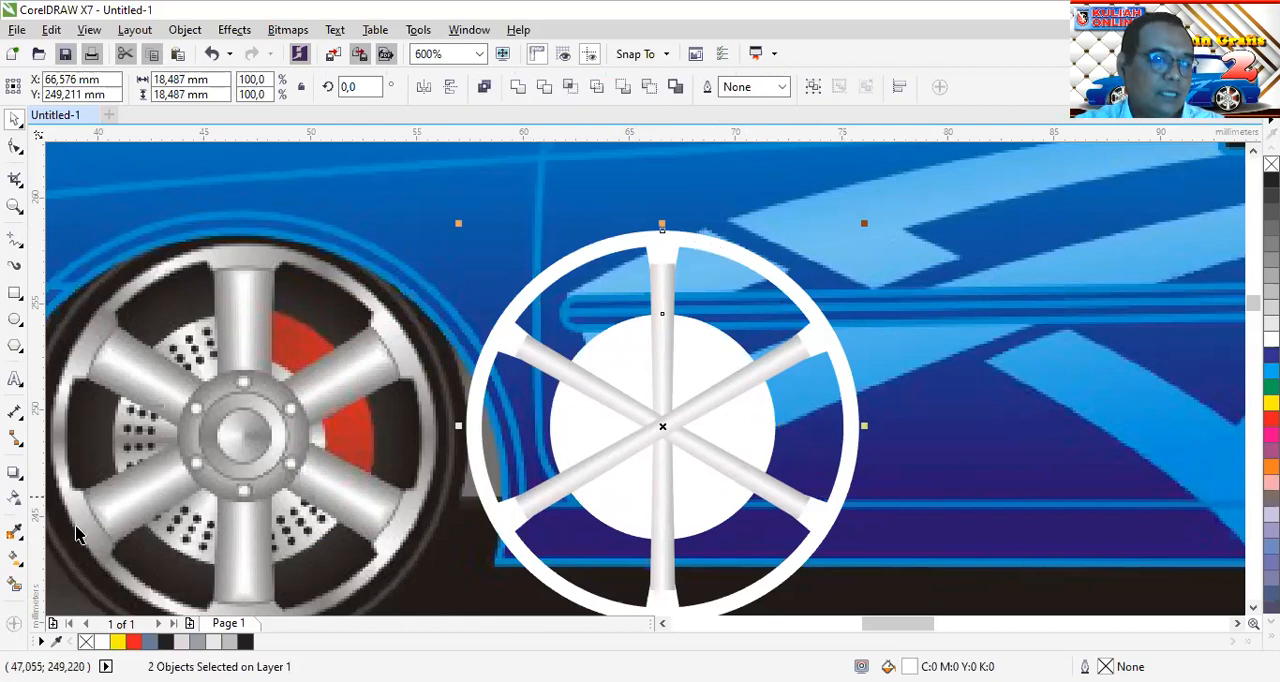
click(15, 558)
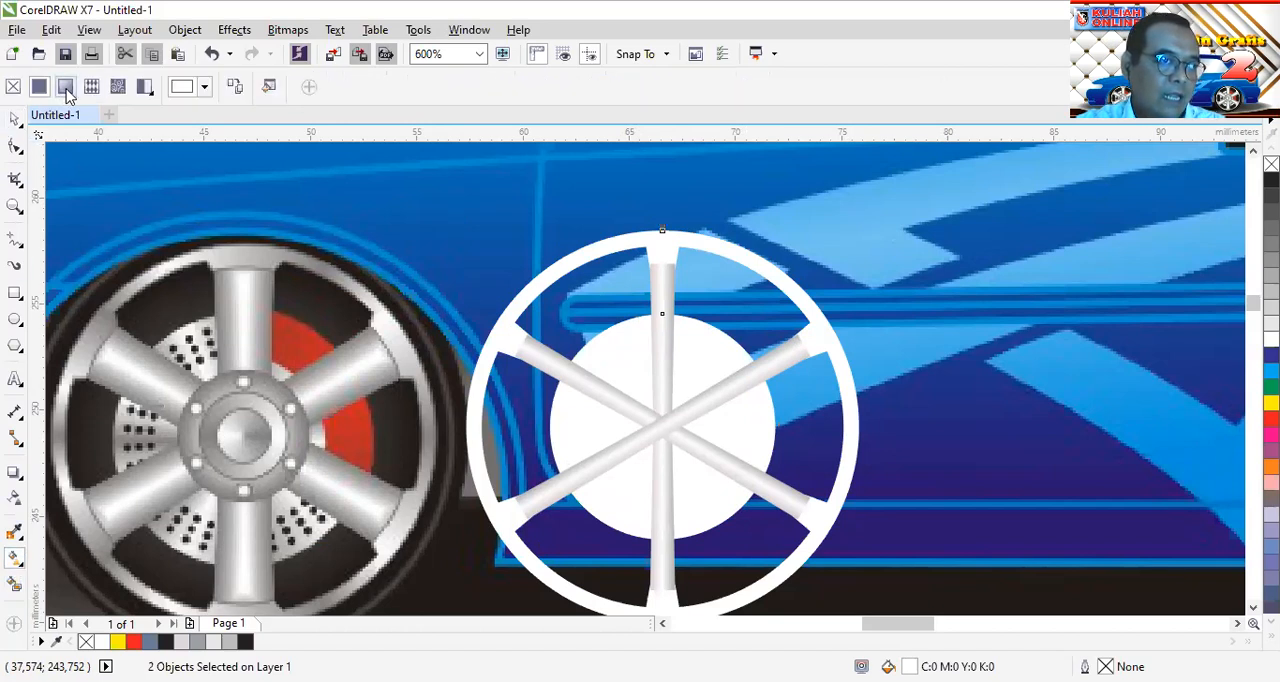
click(65, 87)
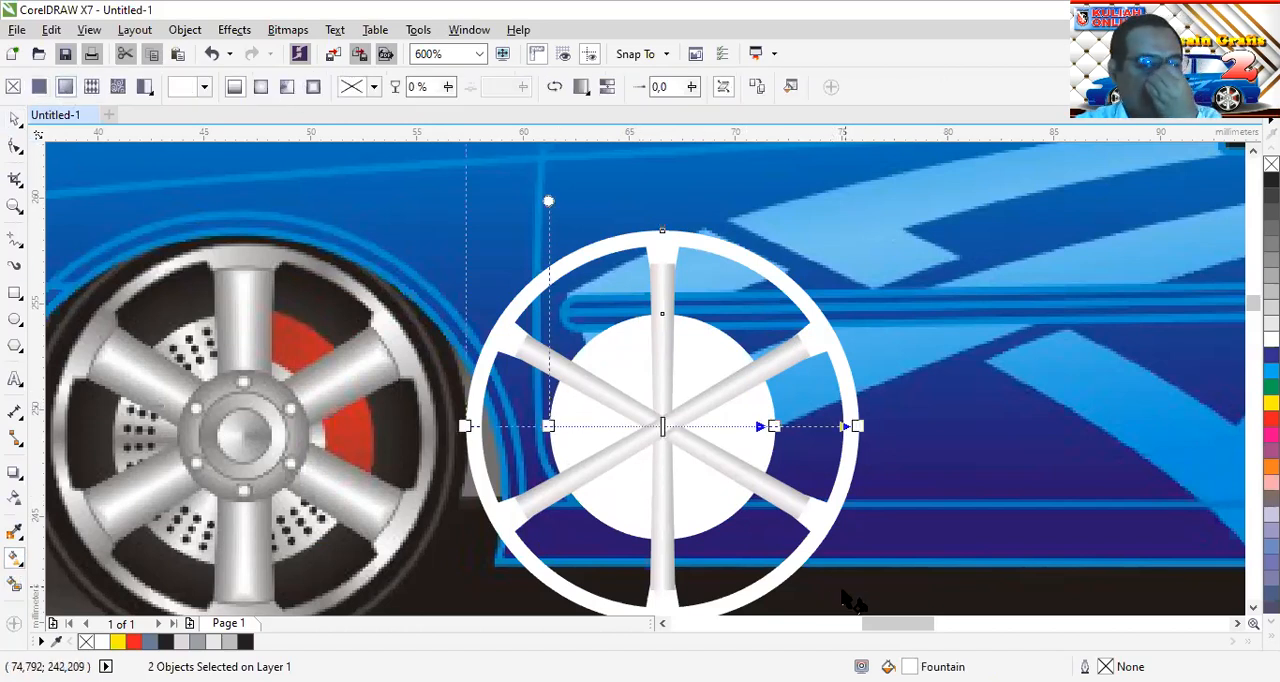
double_click(888, 667)
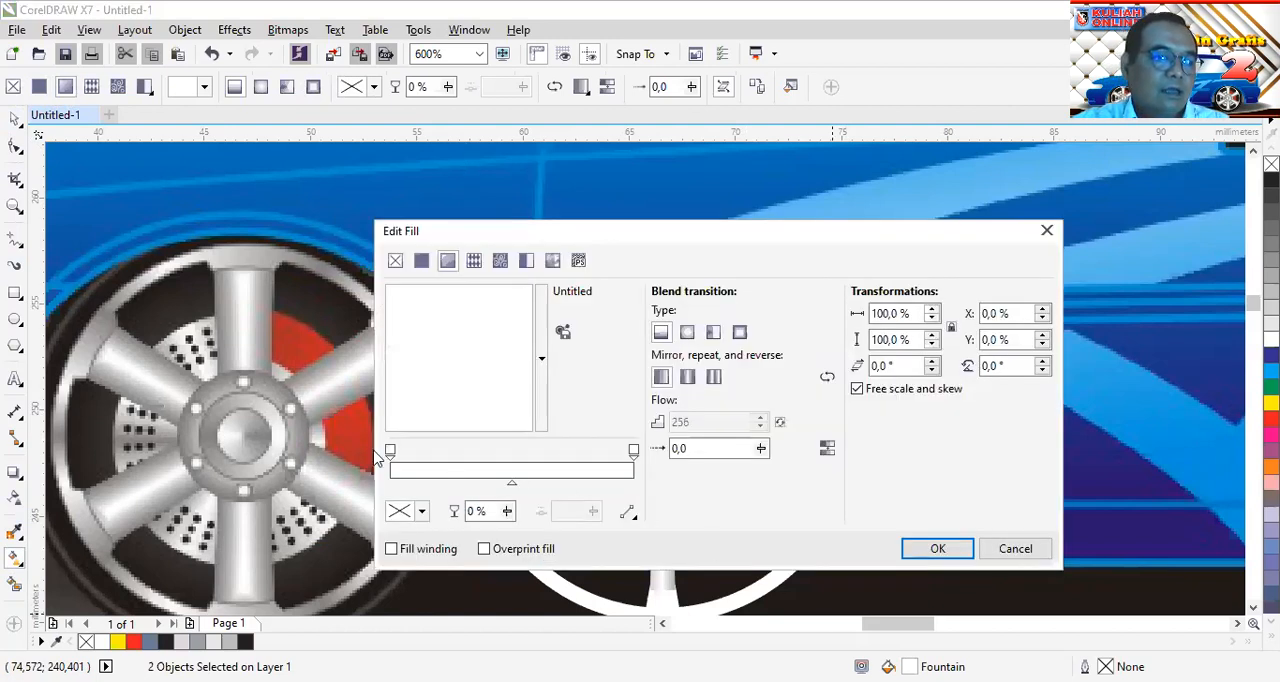
click(714, 333)
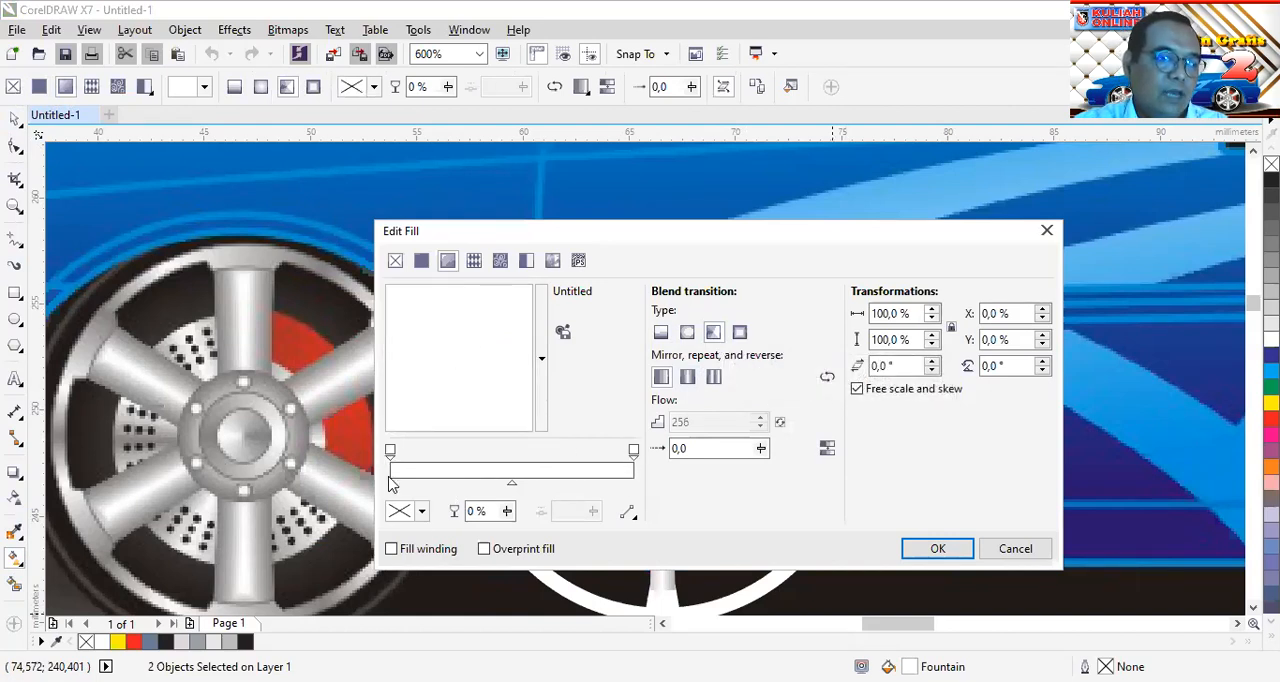
Set the conical gradient's start colour to white and its end colour to light grey C25 M23 Y22 K0, and apply the fill
click(423, 513)
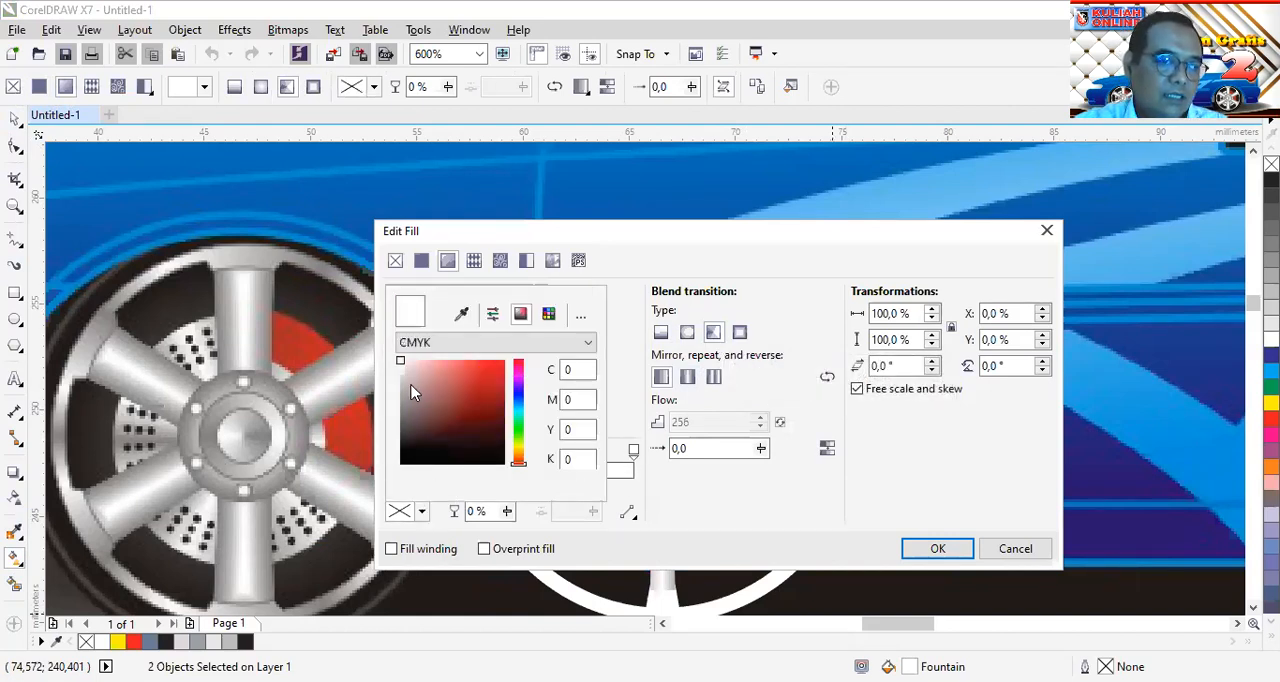
click(399, 361)
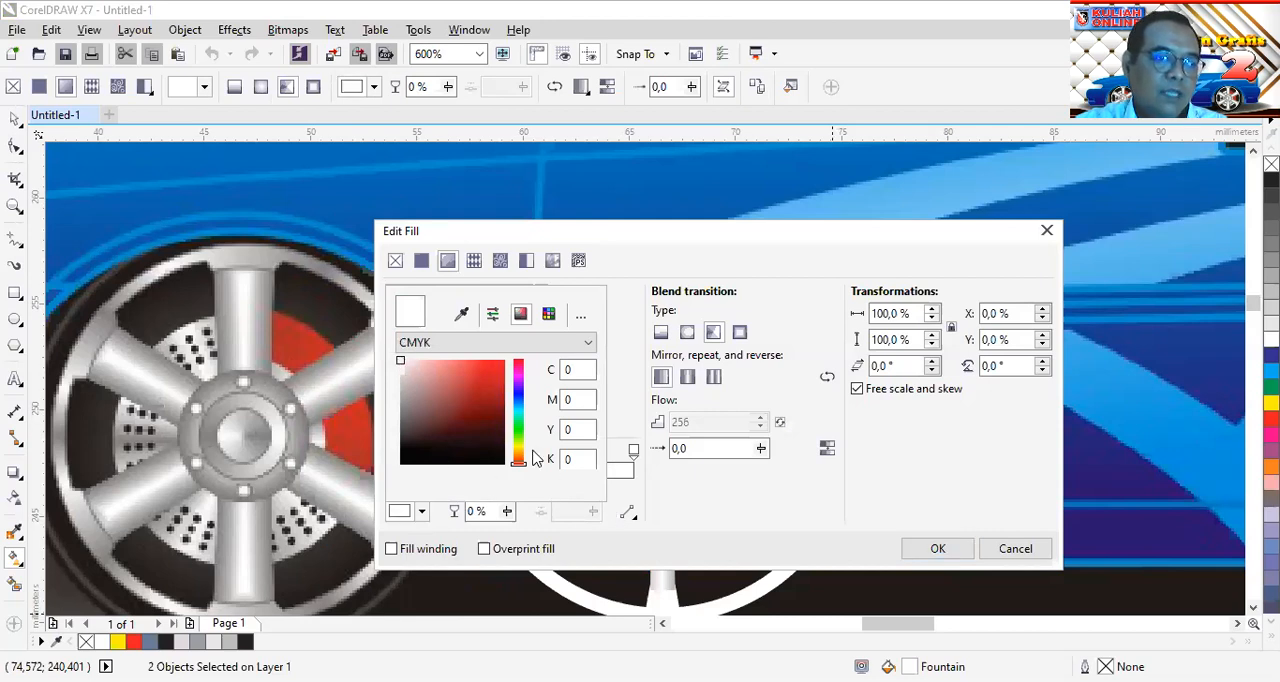
click(630, 474)
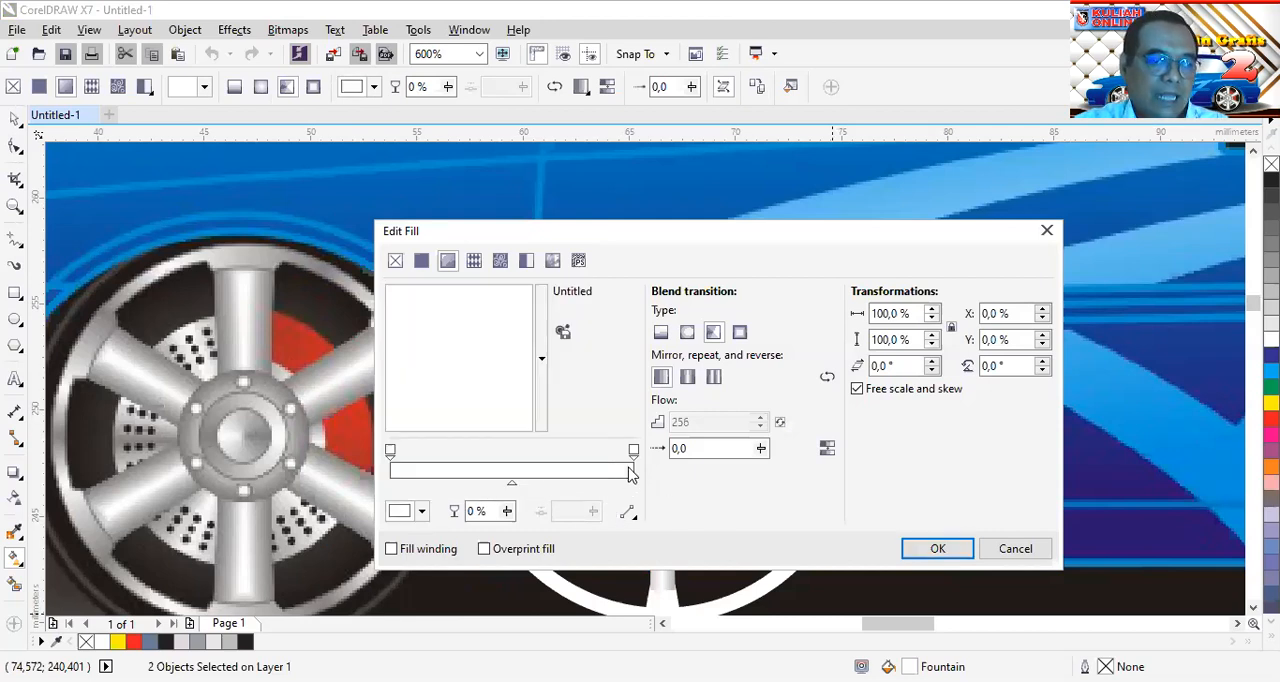
click(423, 512)
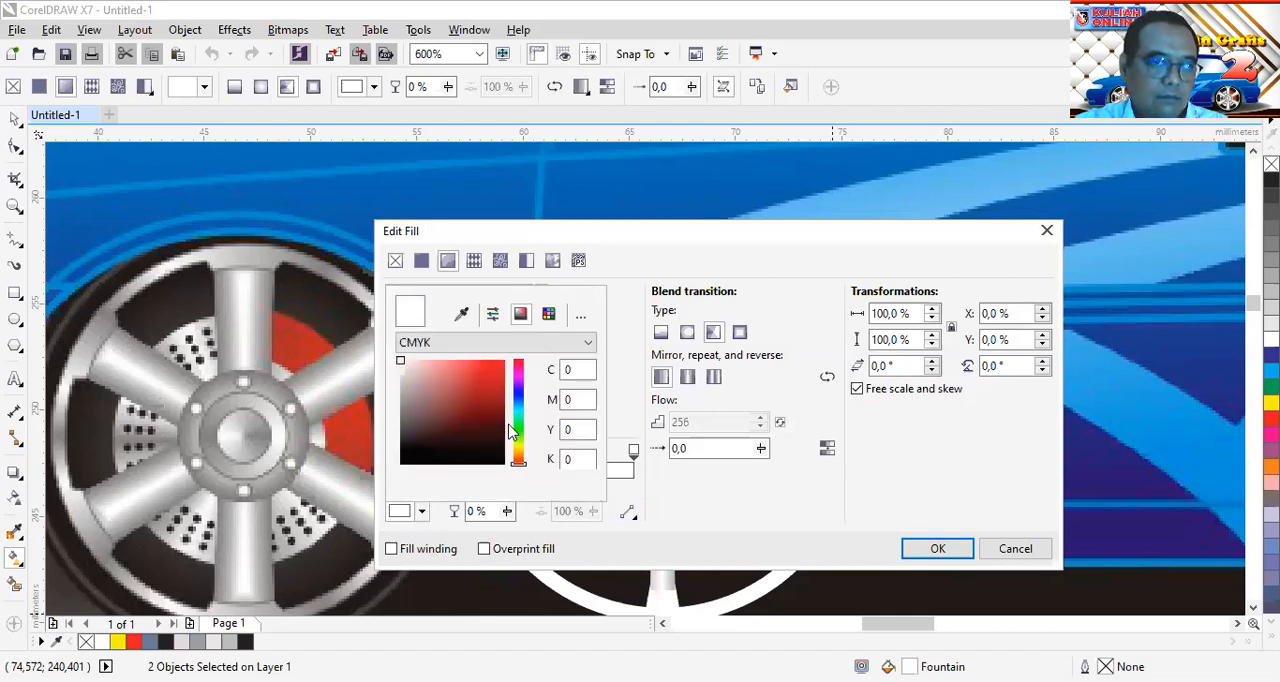
key(Escape)
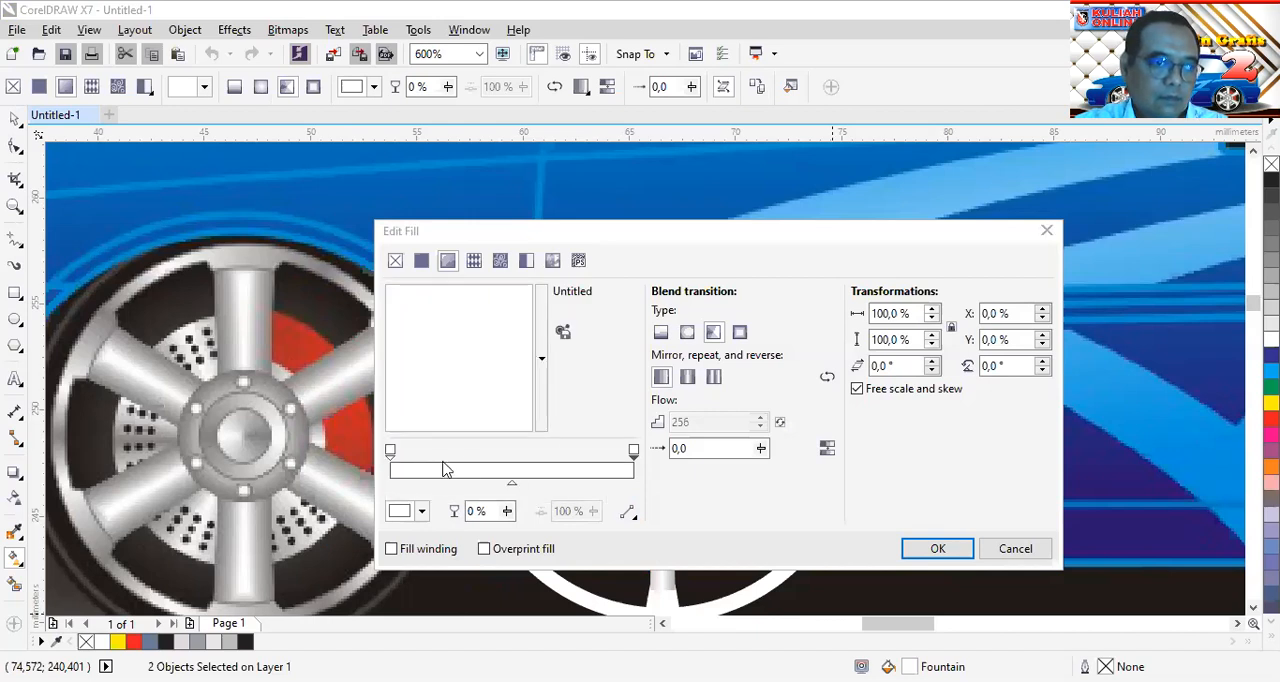
click(421, 511)
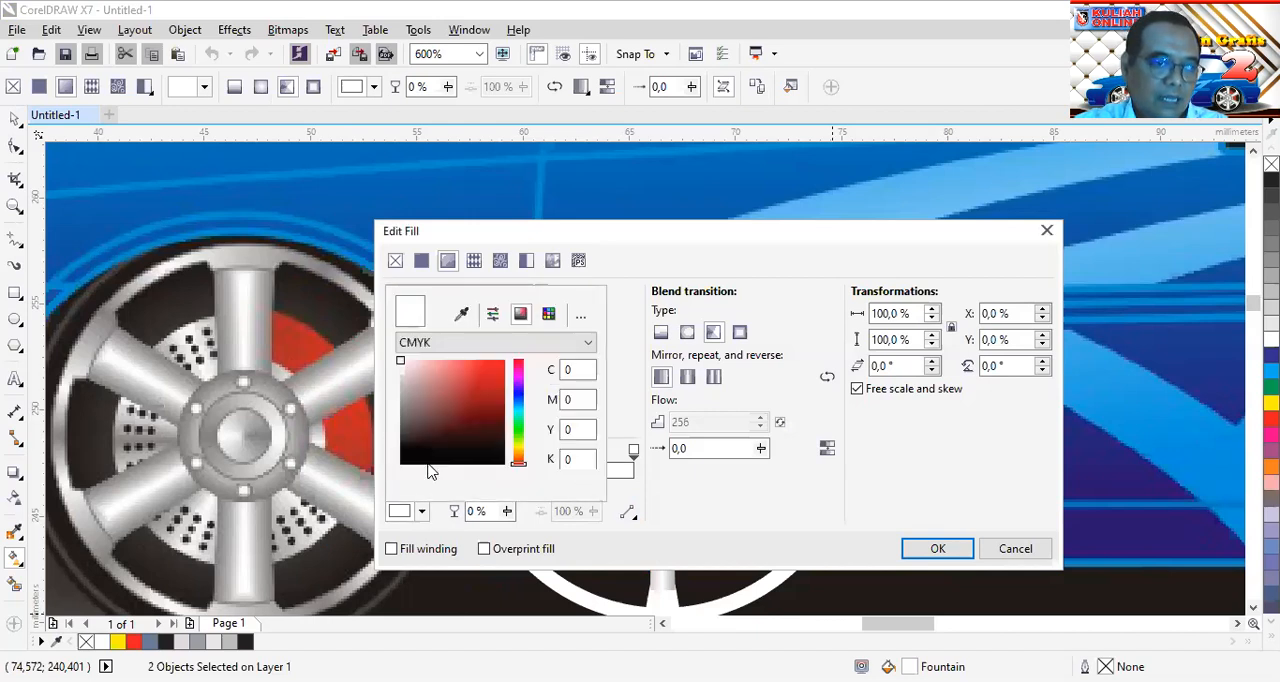
drag(424, 412, 403, 385)
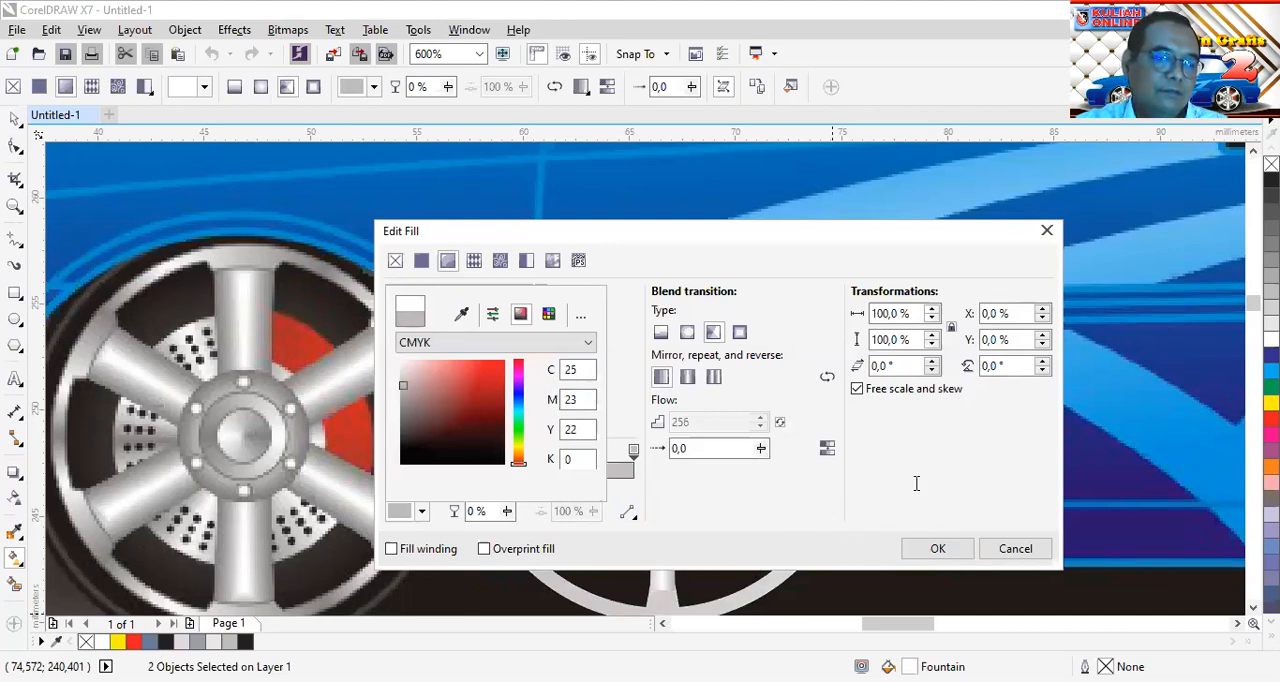
click(921, 557)
click(935, 549)
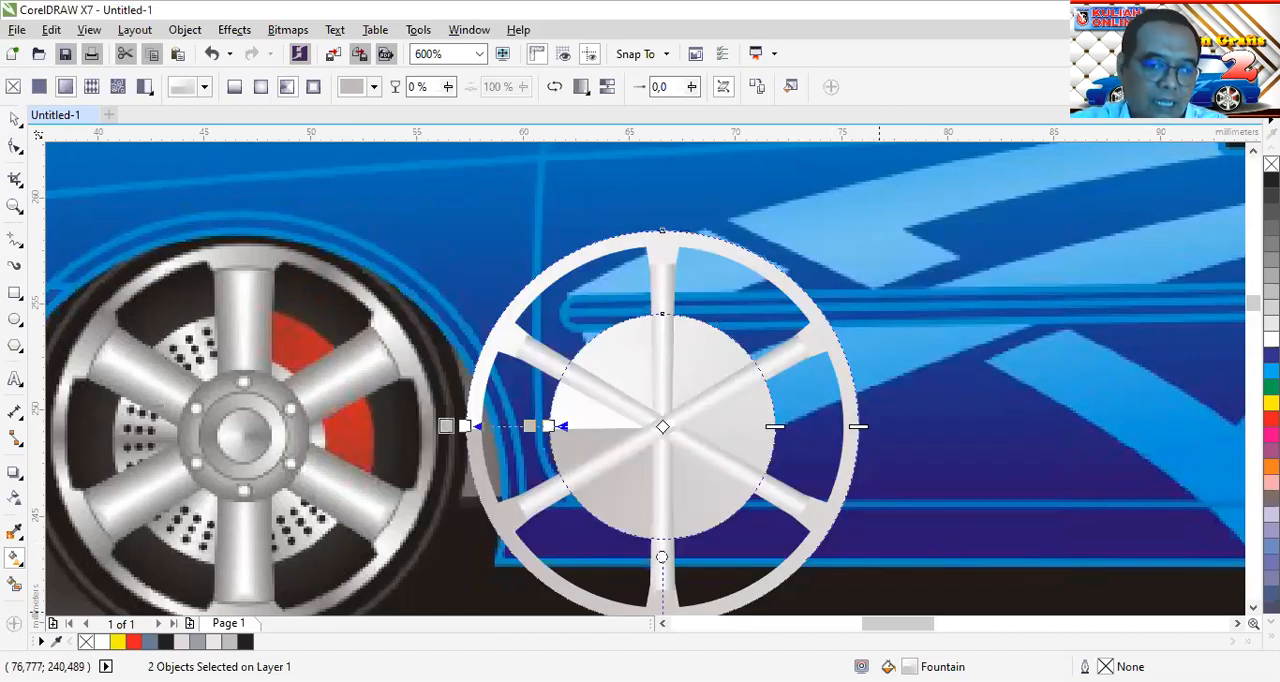
Edit the conical fill of the ring and hub again and add four white colour stops spread along the gradient, one at 38%
double_click(888, 667)
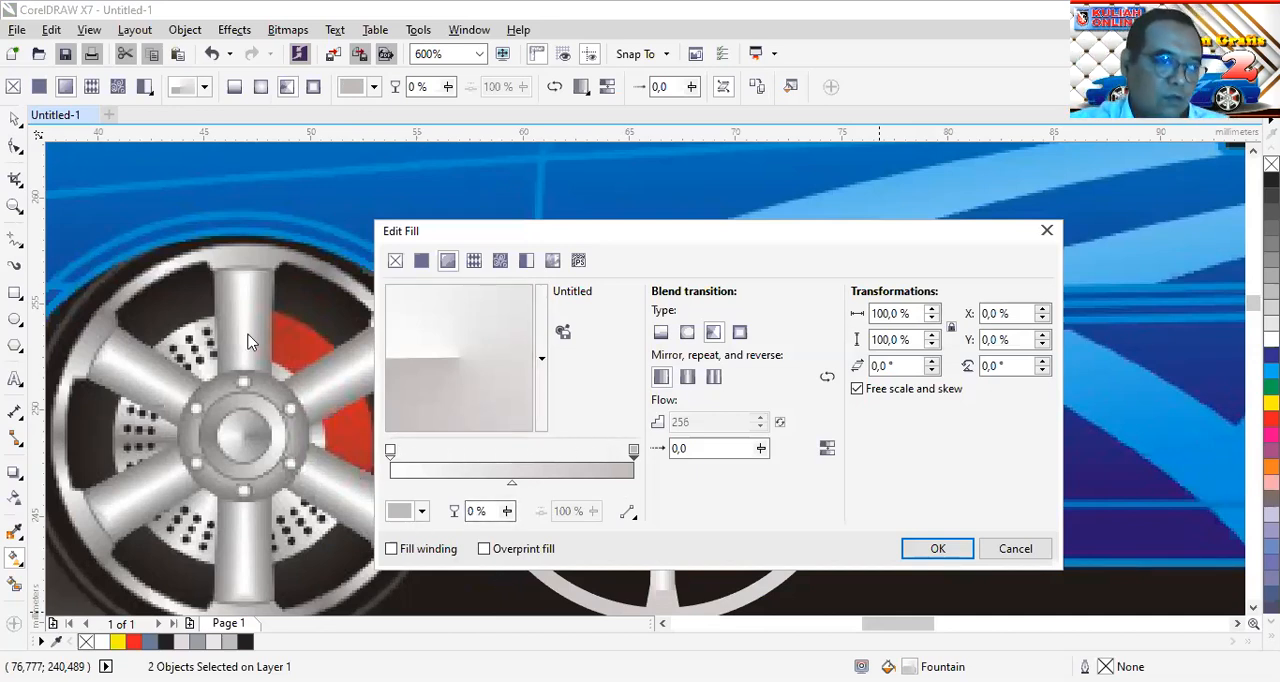
click(391, 451)
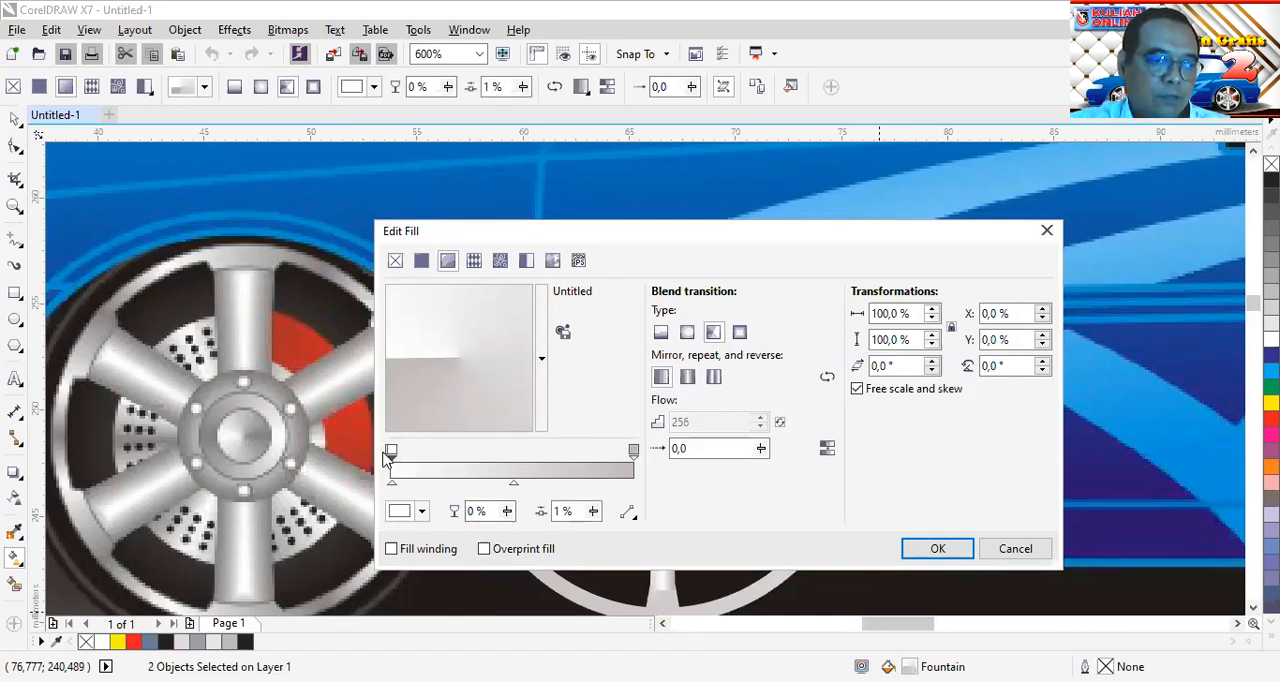
drag(395, 455, 468, 460)
double_click(391, 451)
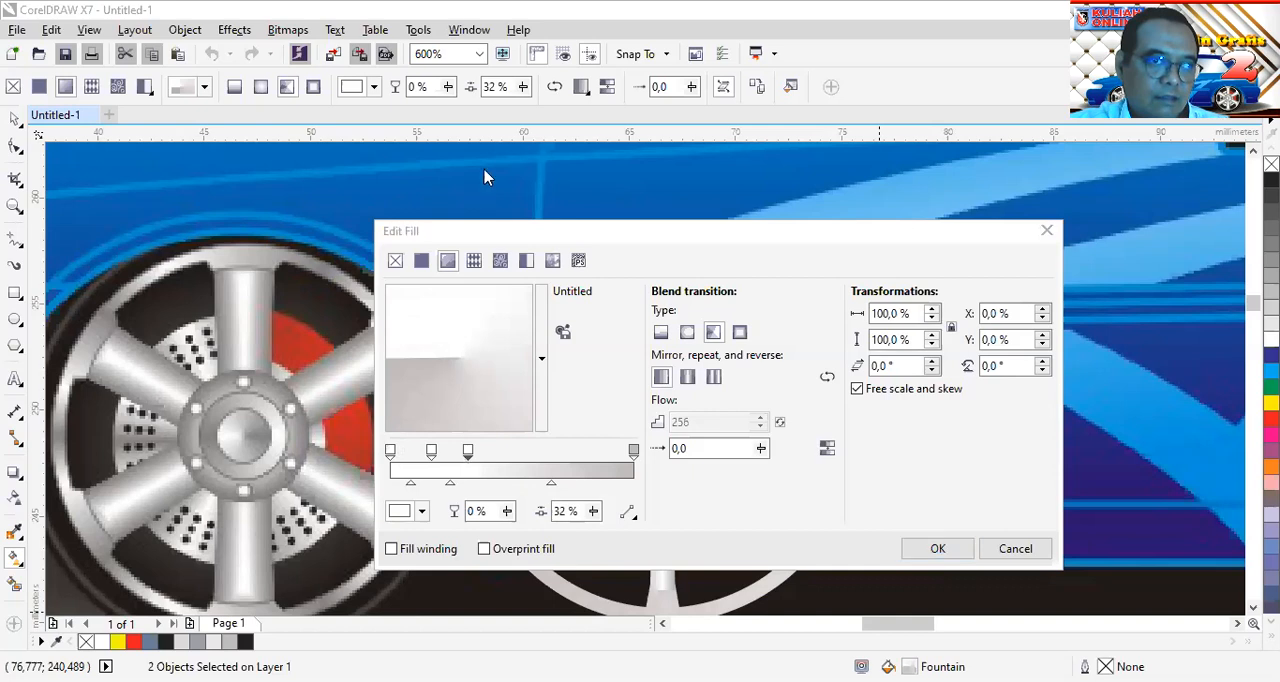
double_click(391, 451)
drag(391, 453, 516, 453)
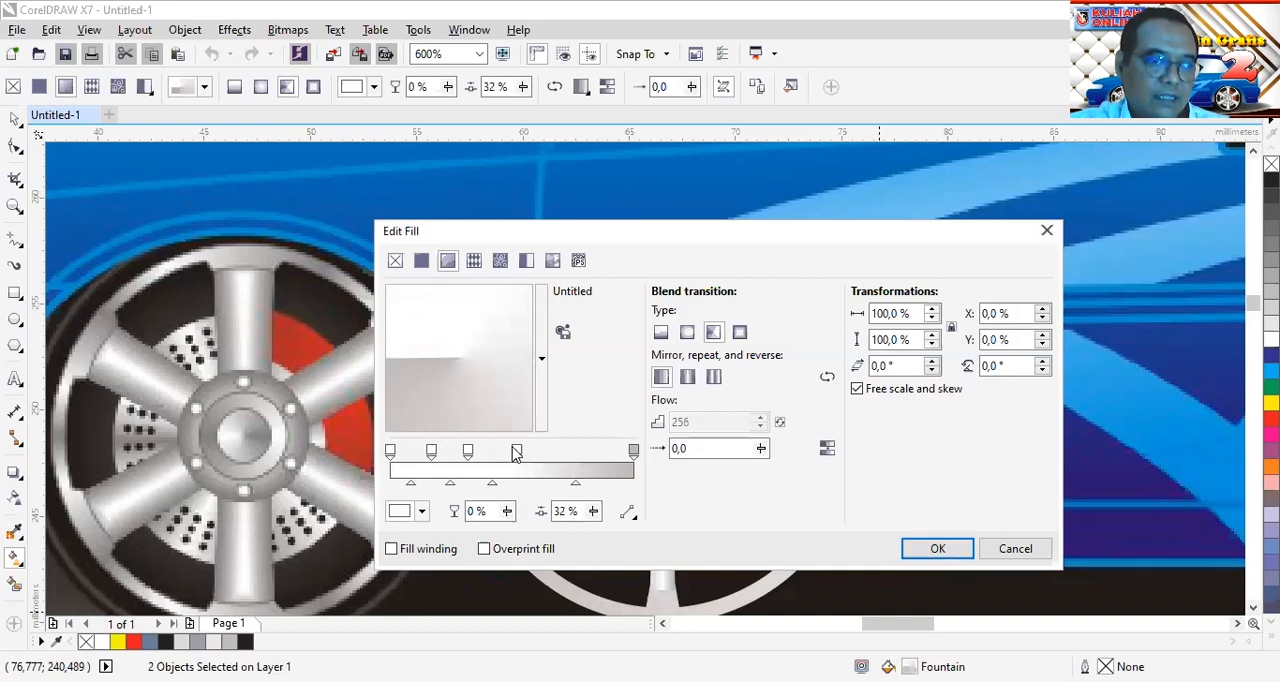
double_click(391, 451)
drag(391, 453, 483, 453)
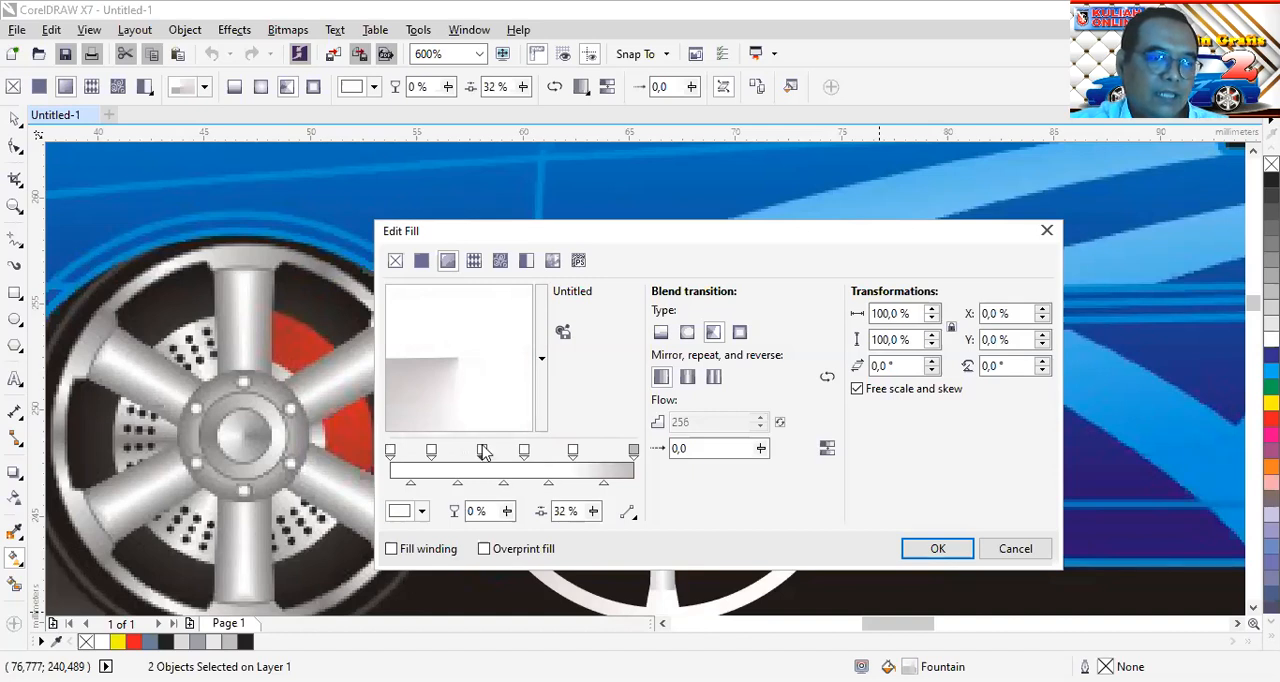
Place light-grey stops between the white ones in the gradient's second half, with a white stop at 85% and a grey one at 48%
click(633, 453)
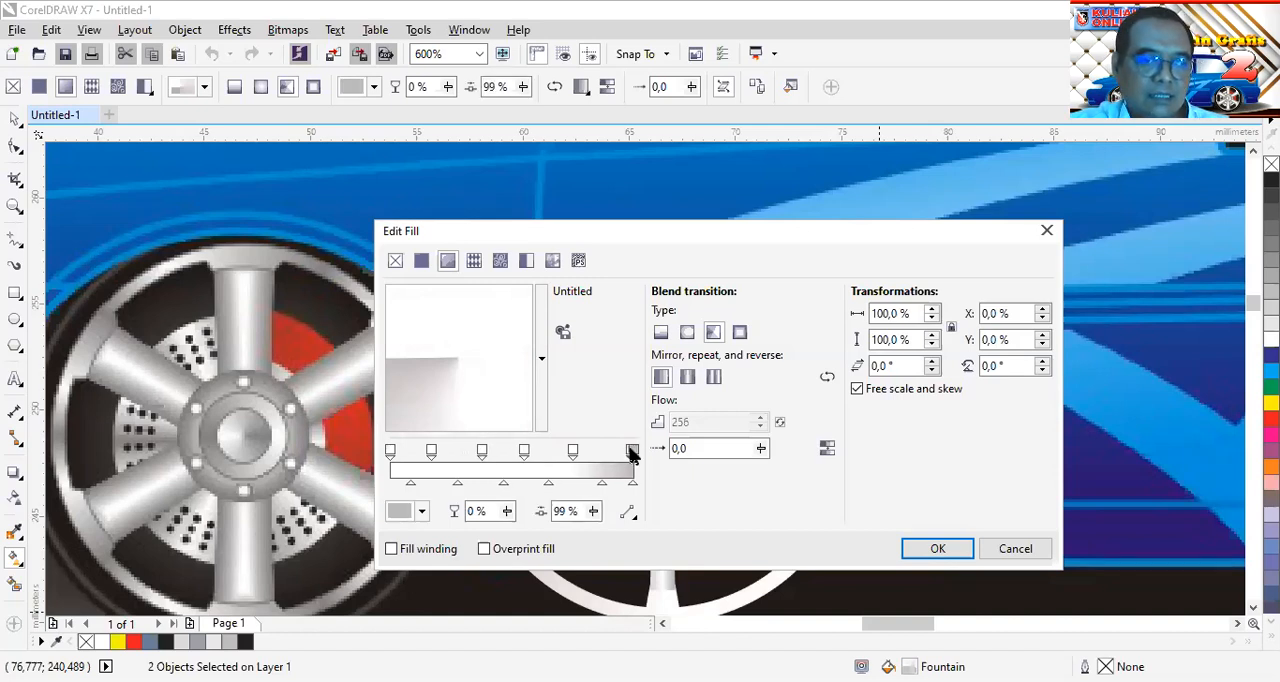
drag(625, 457, 598, 456)
click(596, 454)
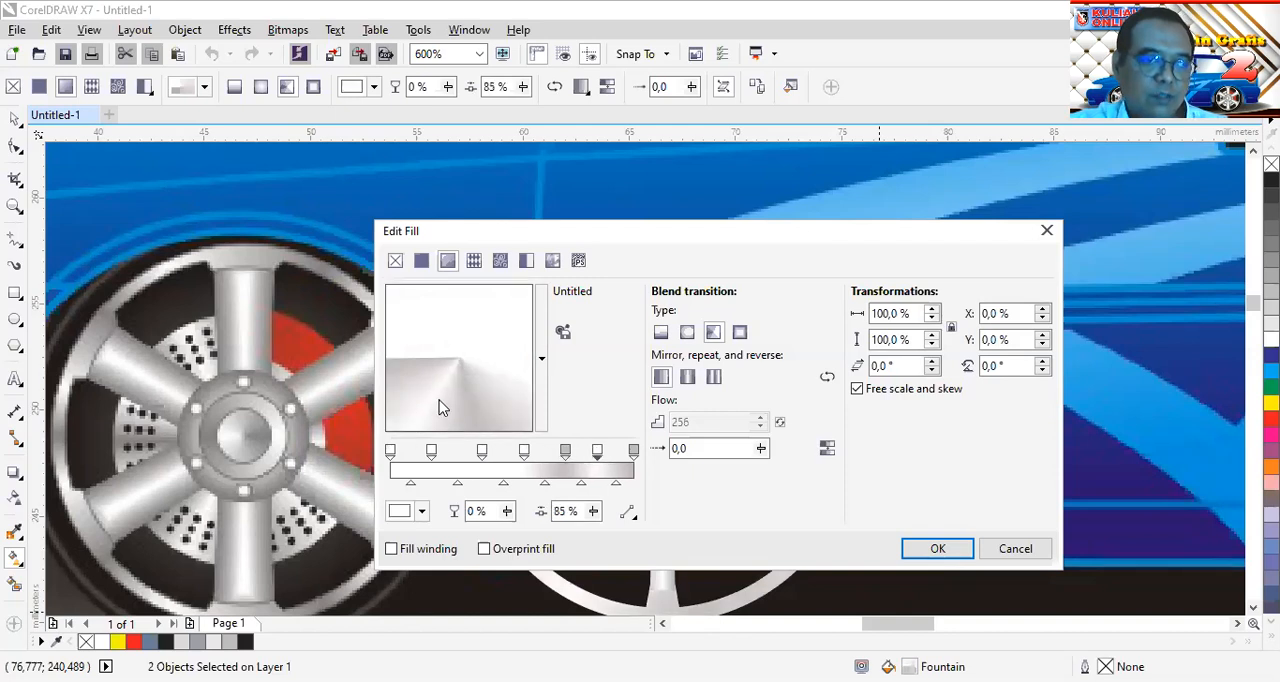
drag(565, 452, 513, 457)
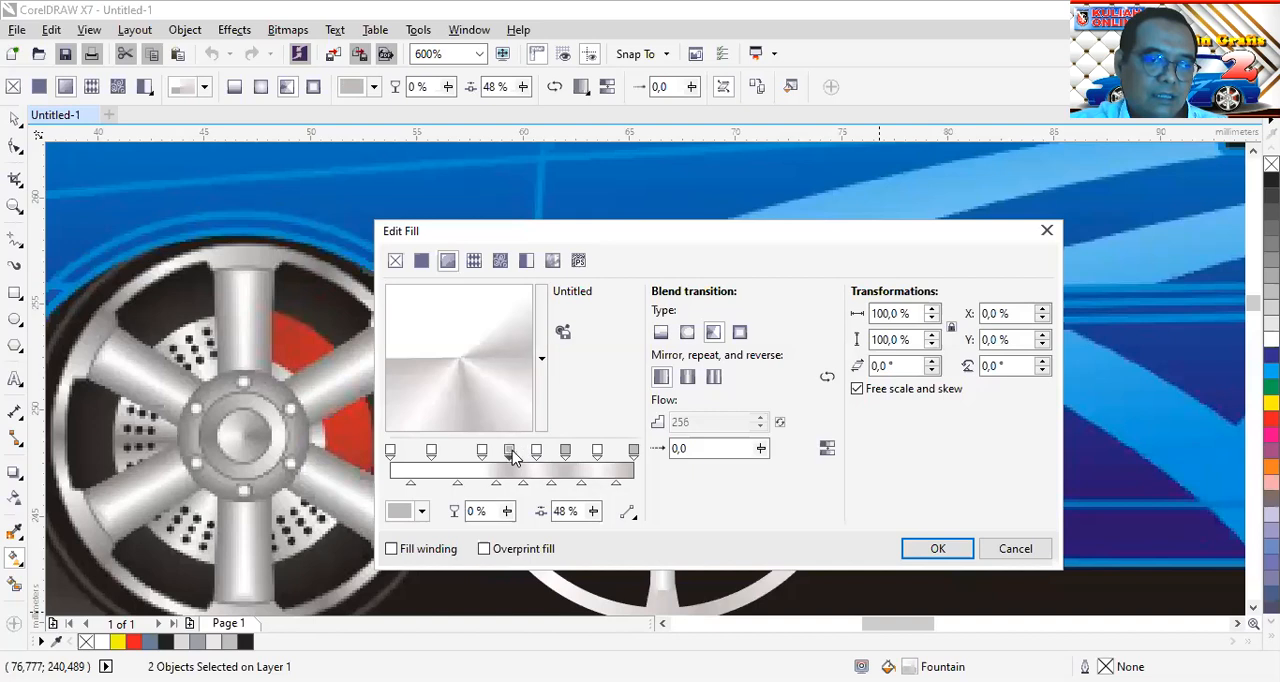
Add light-grey stops between the white ones in the gradient's first half and space all the alternating stops roughly evenly
double_click(631, 453)
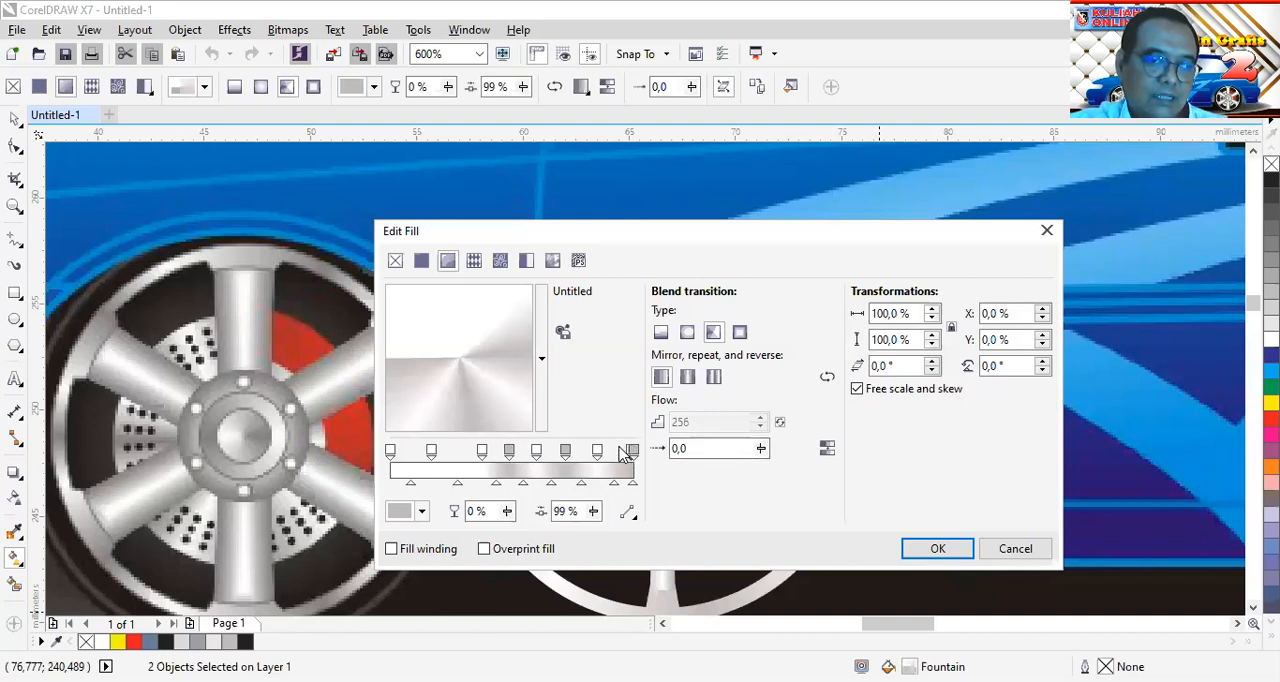
click(622, 451)
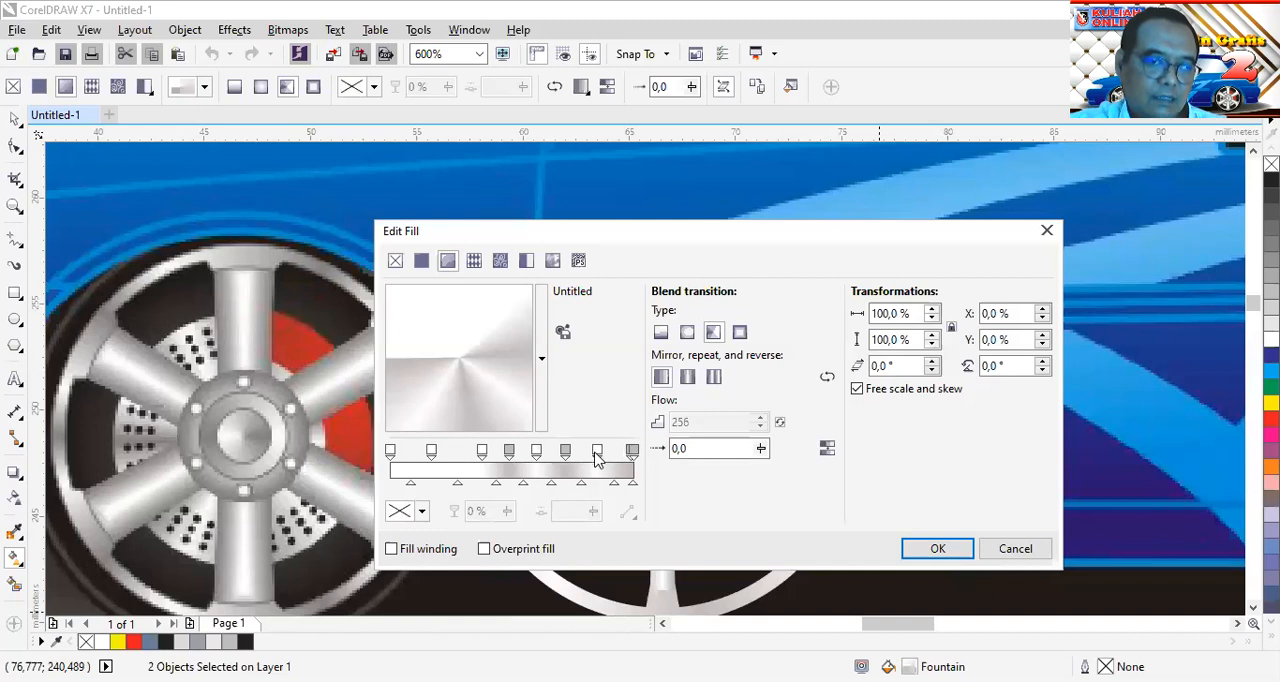
drag(631, 455, 443, 453)
click(632, 454)
drag(630, 455, 457, 460)
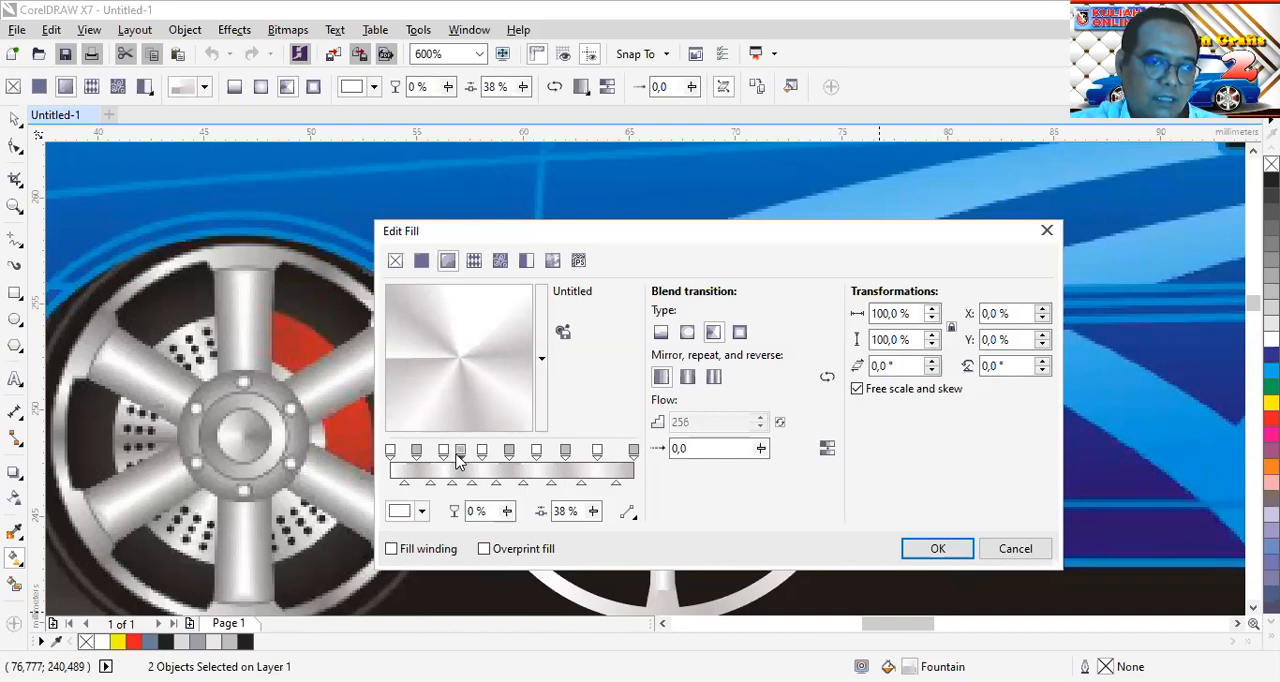
click(459, 456)
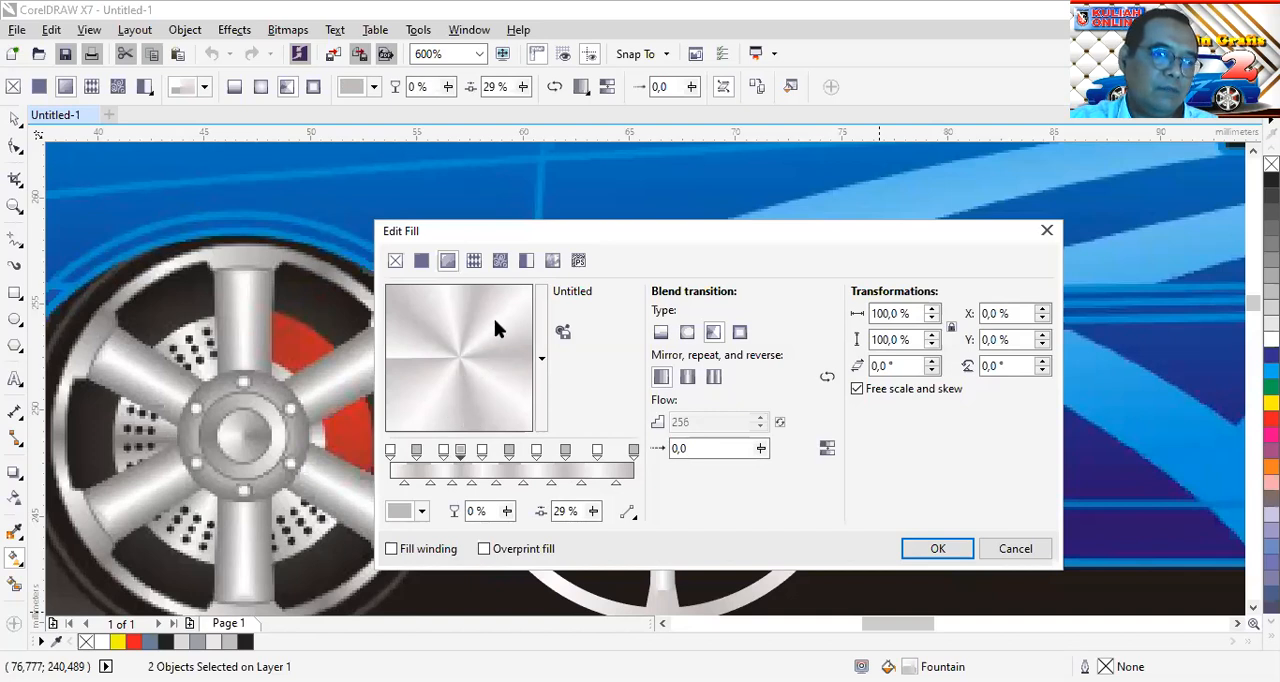
drag(595, 457, 471, 454)
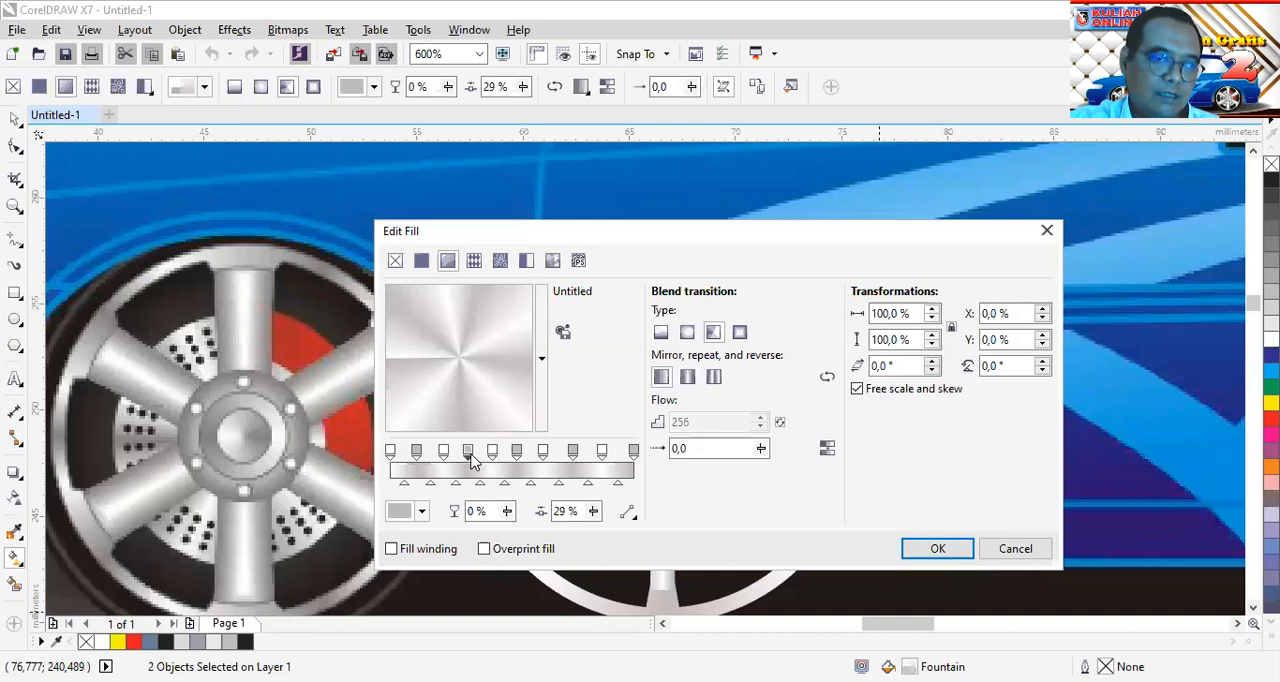
Move the conical gradient's last white stop to 82%, and add a light-grey stop at 90% and a white stop at 95%
click(444, 453)
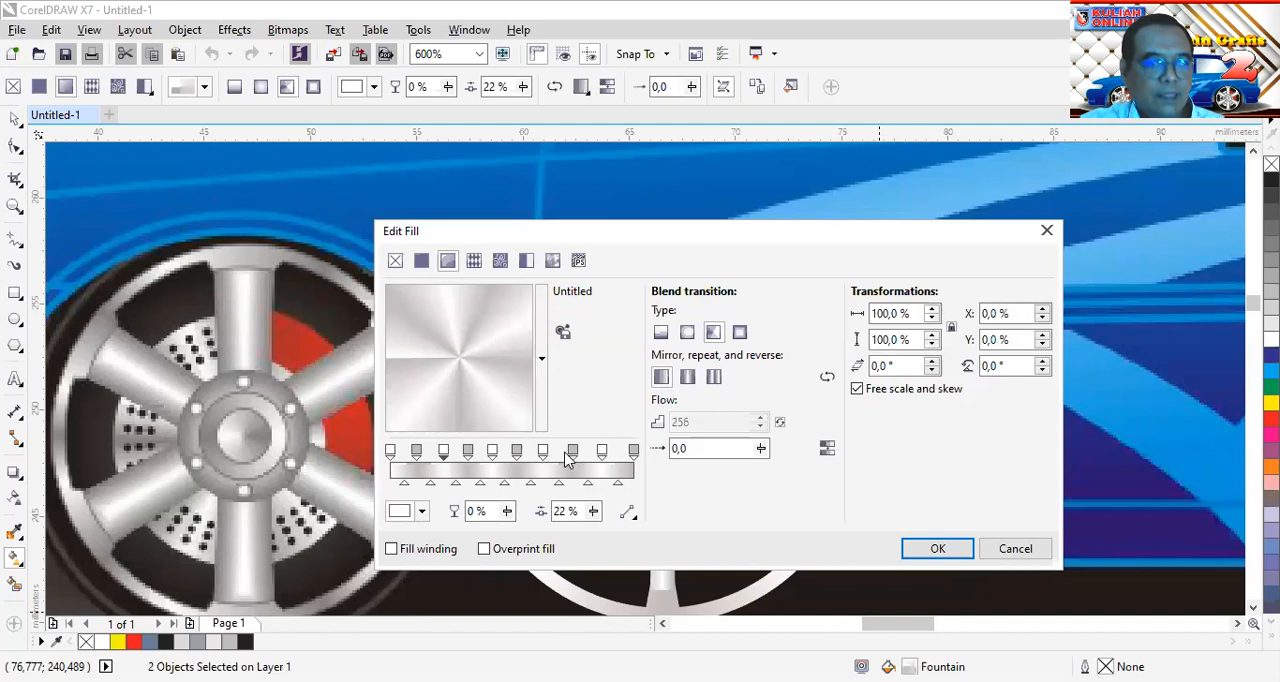
click(632, 452)
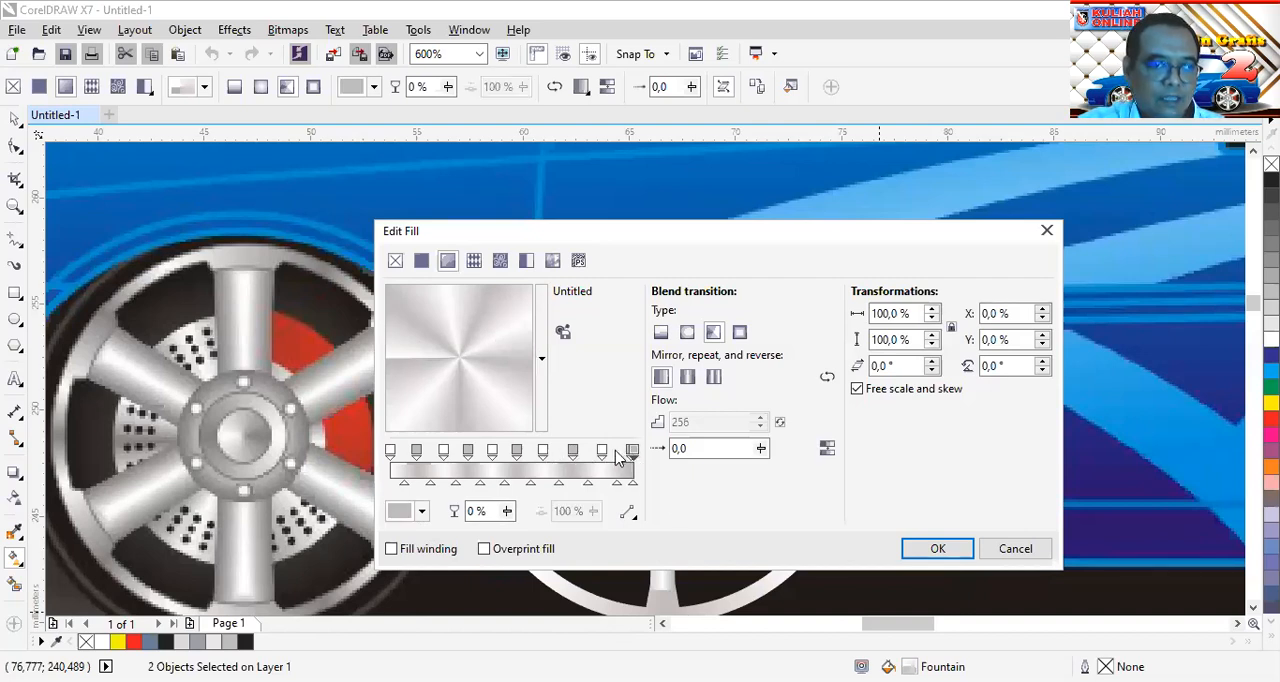
click(570, 451)
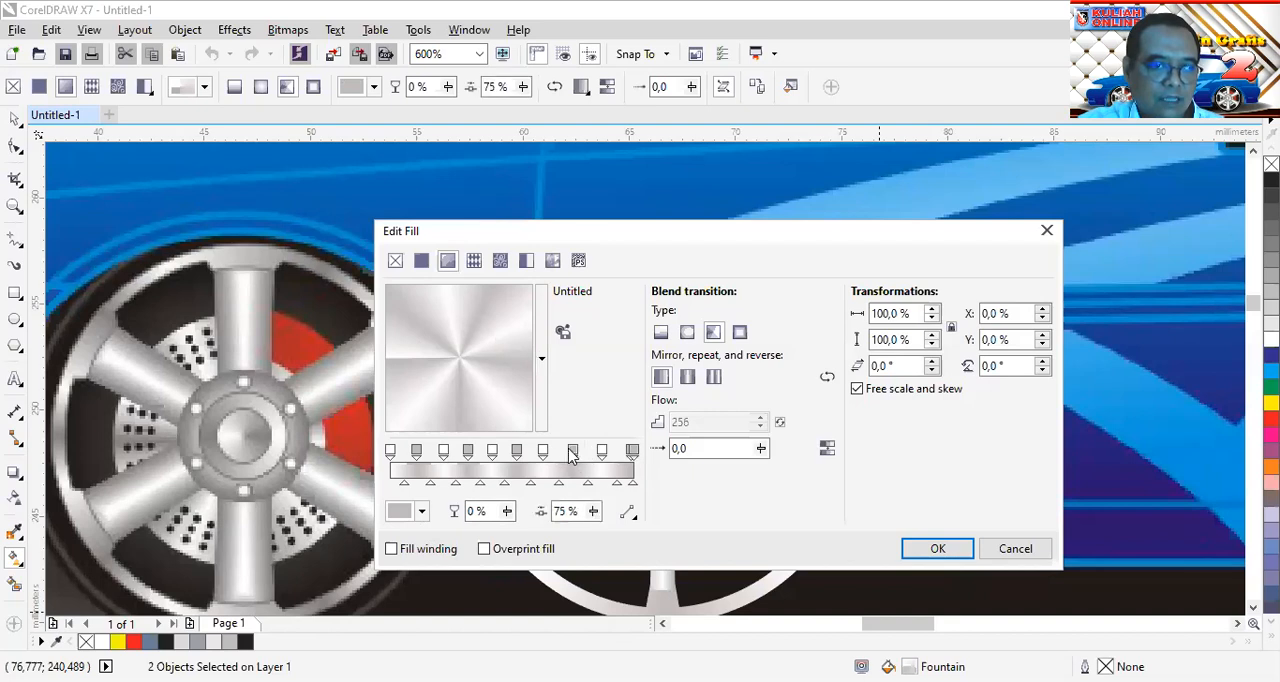
drag(601, 451, 590, 451)
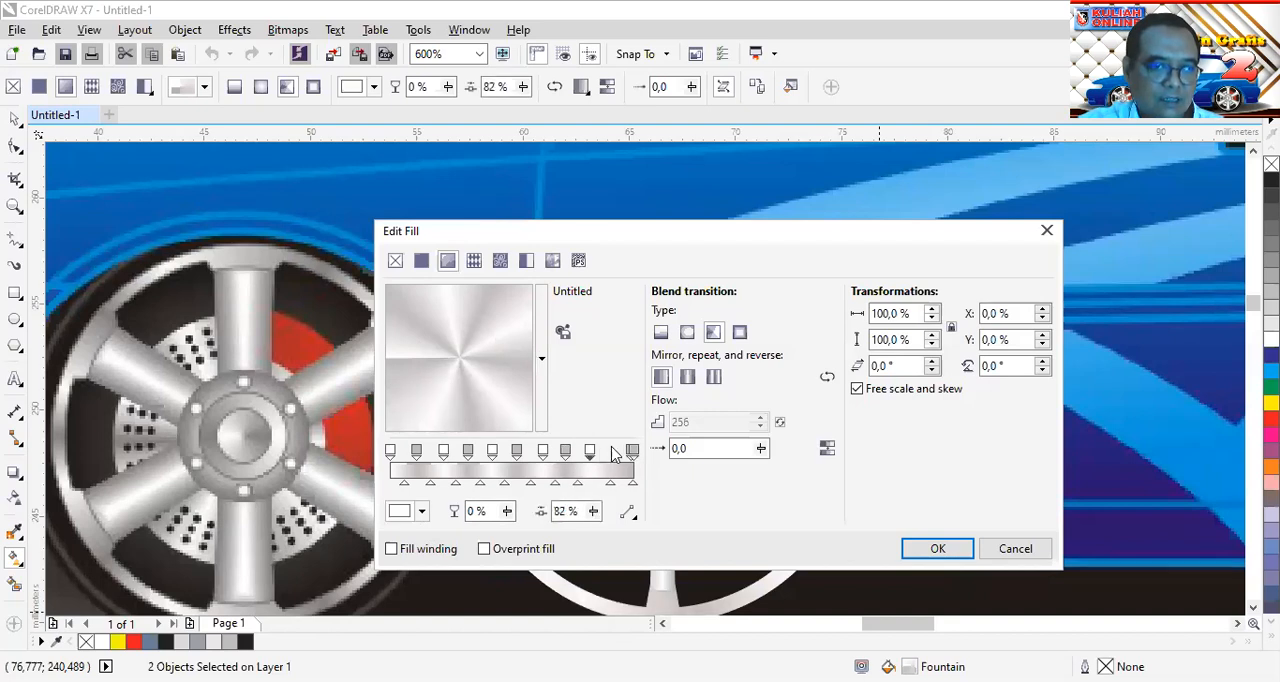
click(615, 452)
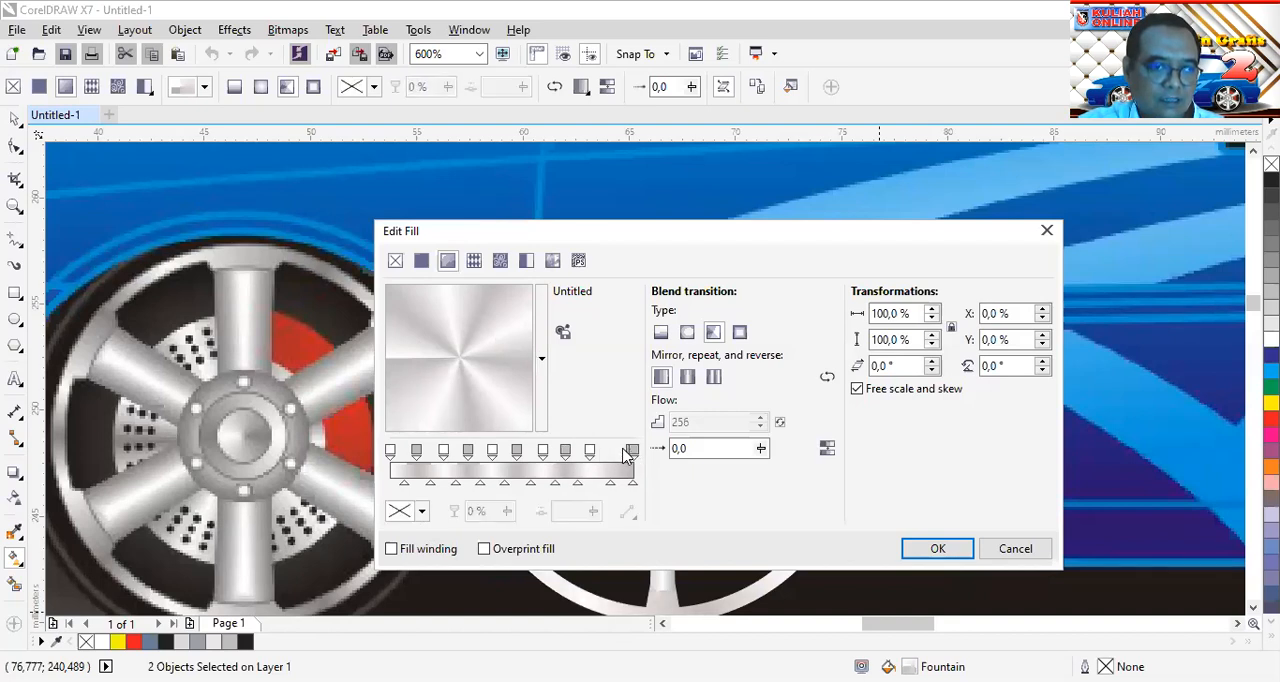
double_click(627, 452)
drag(609, 449, 604, 446)
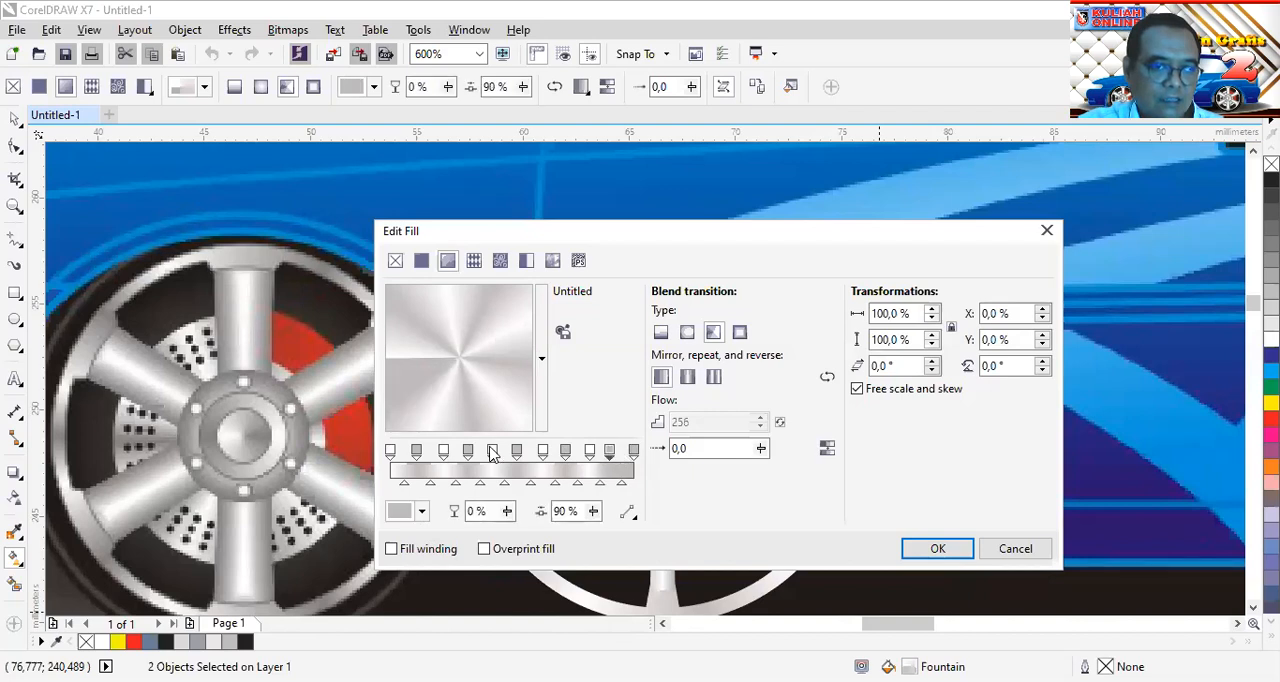
click(389, 452)
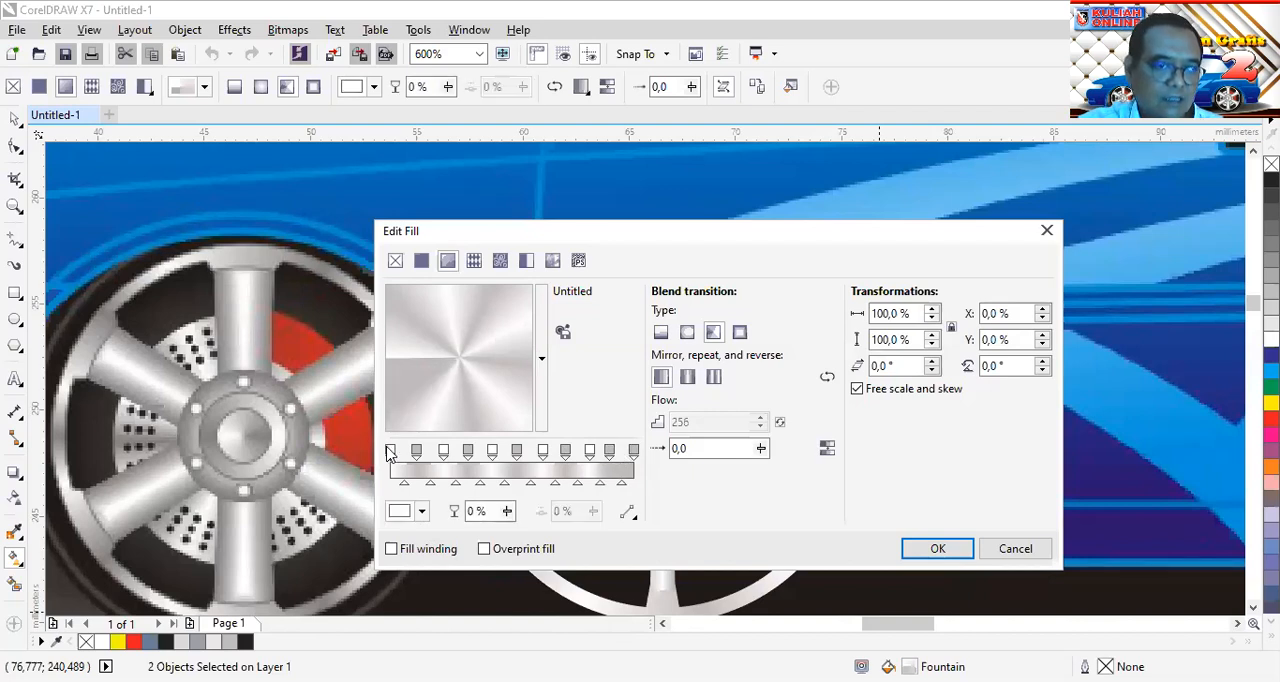
drag(391, 451, 622, 462)
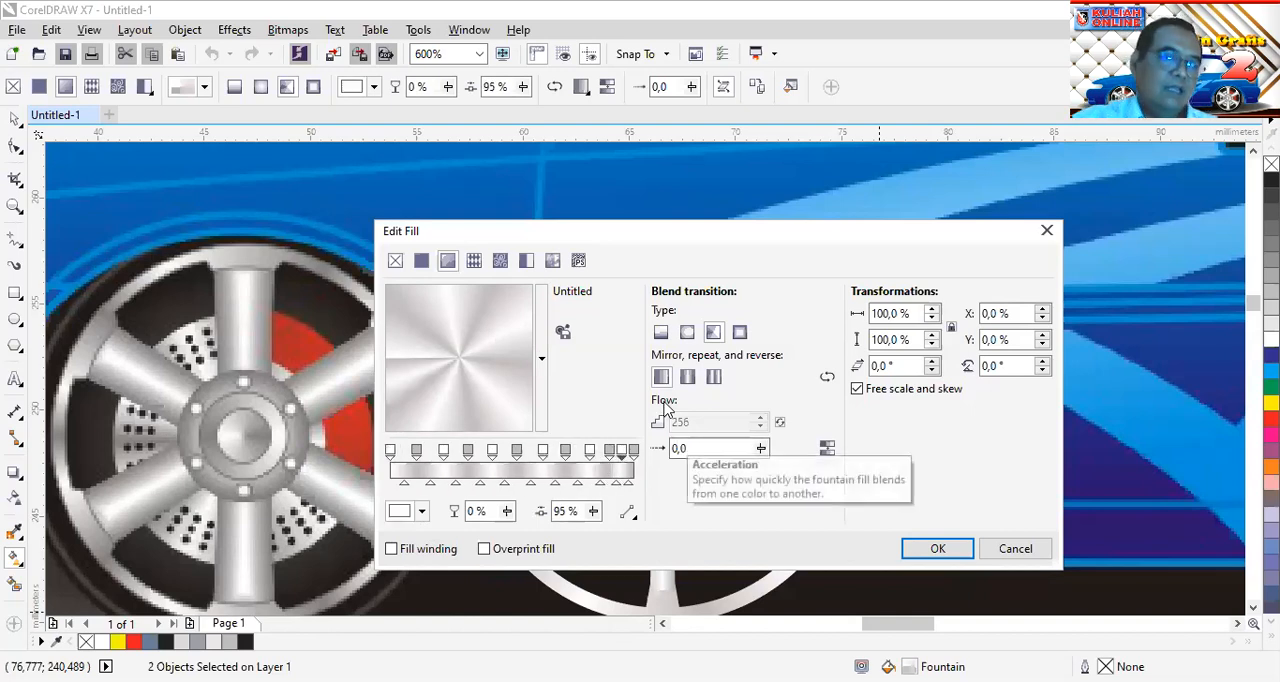
Even out the spacing of the alternating stops, with white ones at 78% and 93%, and apply the conical fill to the ring and hub
click(417, 453)
drag(444, 455, 460, 451)
click(491, 453)
click(516, 453)
drag(516, 453, 616, 453)
click(589, 453)
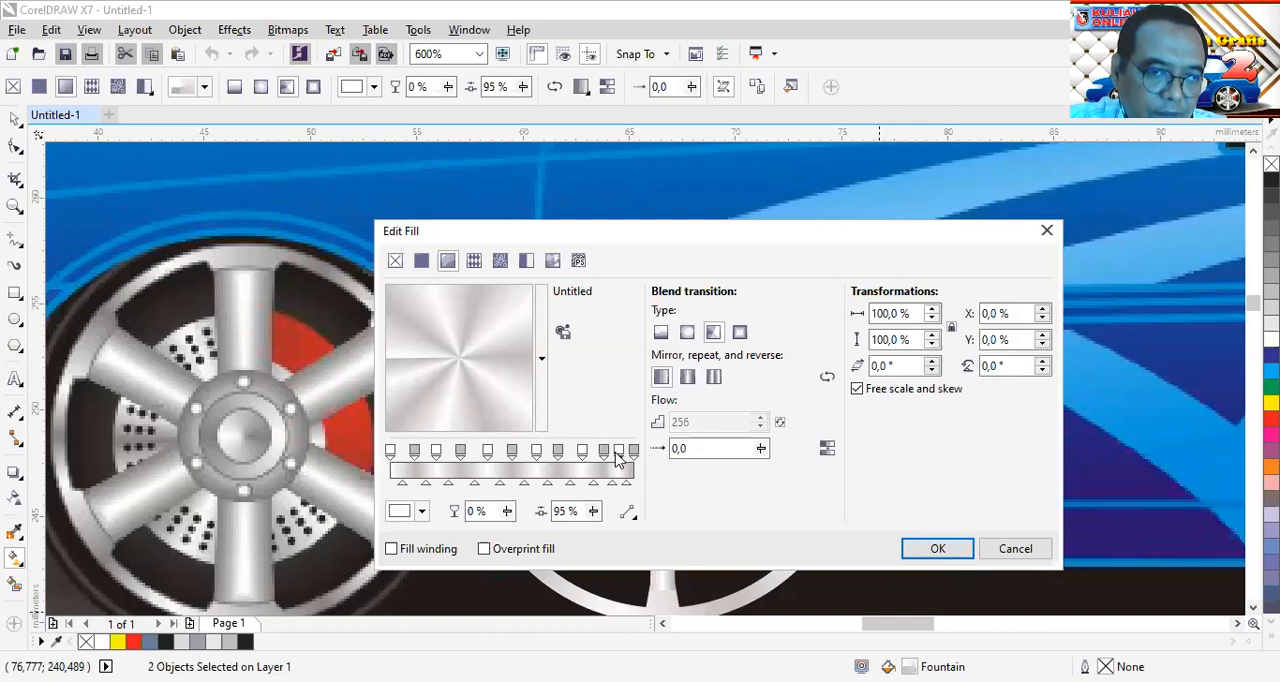
click(616, 453)
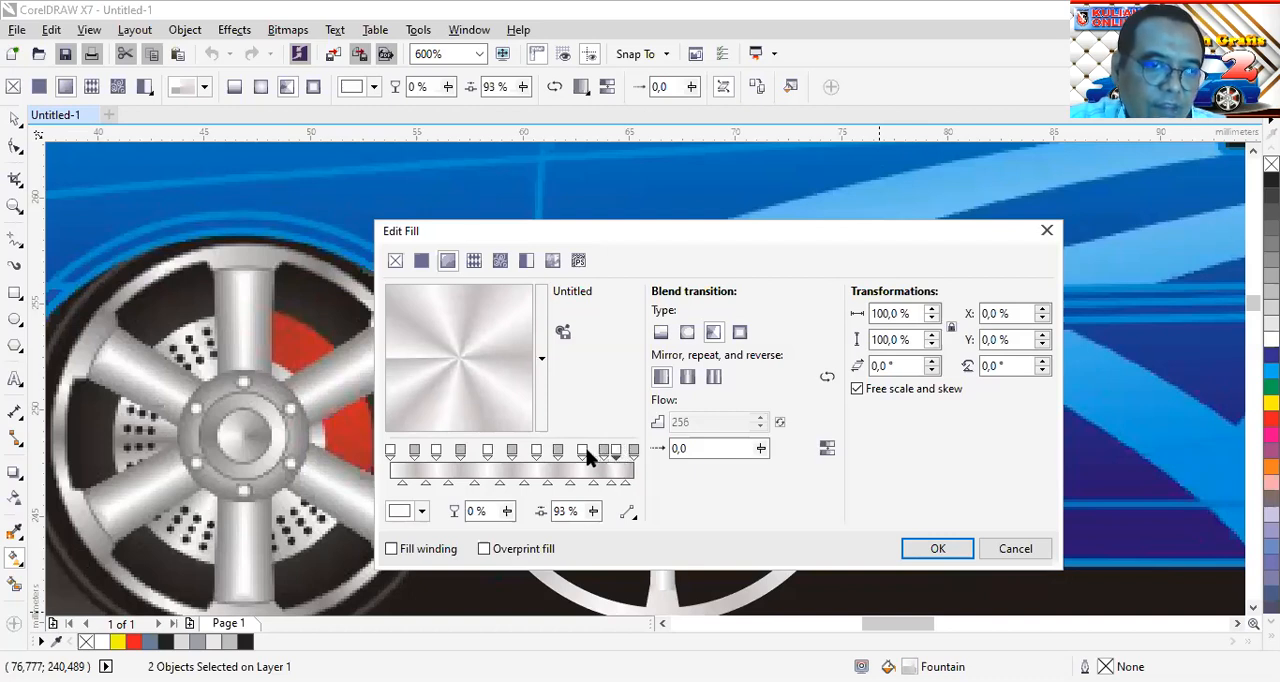
drag(603, 453, 576, 450)
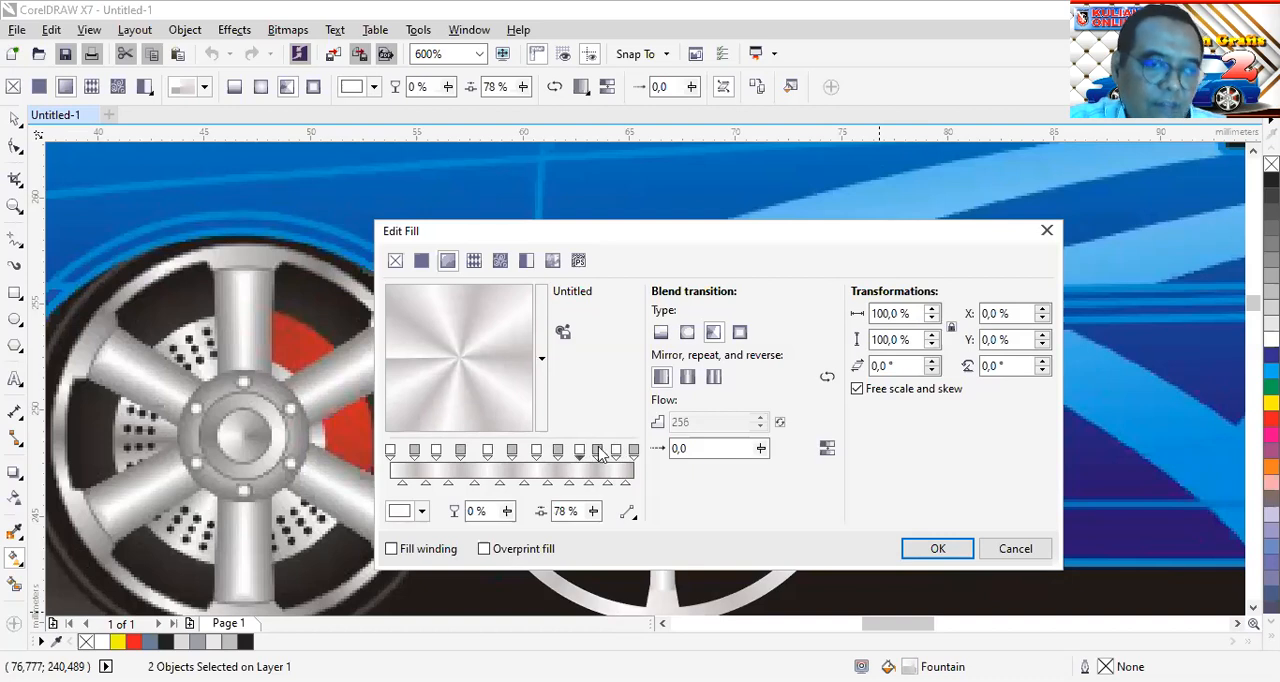
click(958, 550)
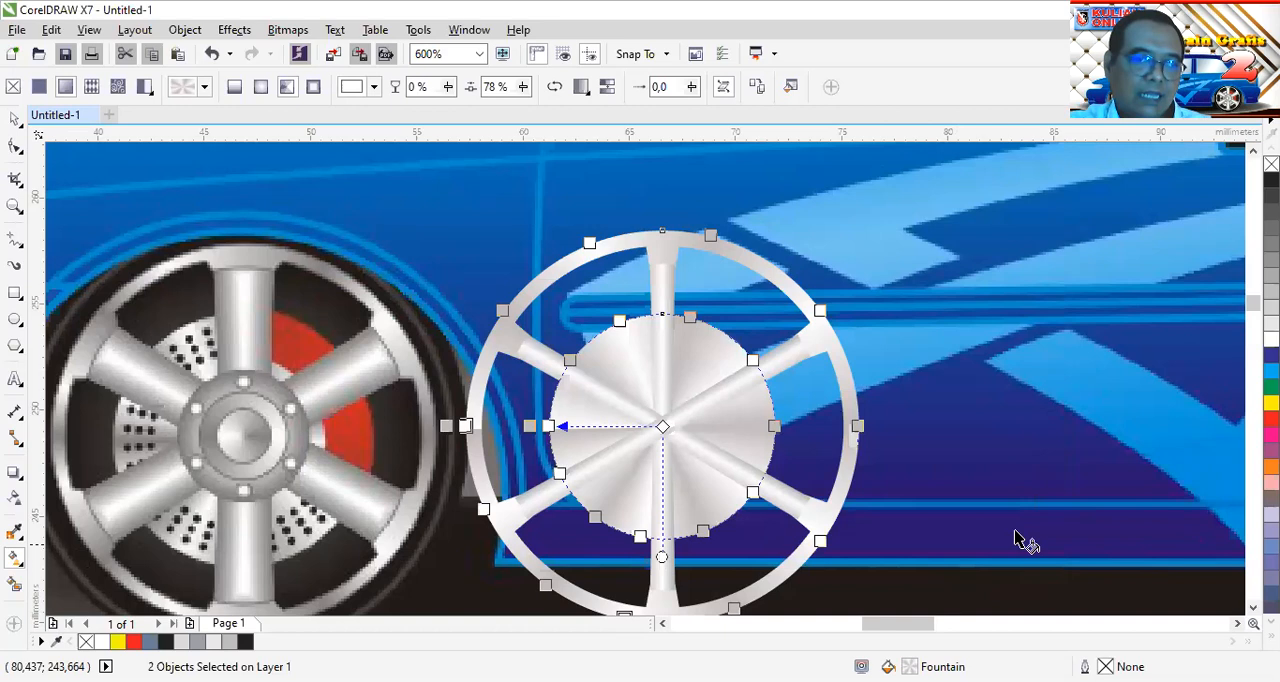
click(14, 119)
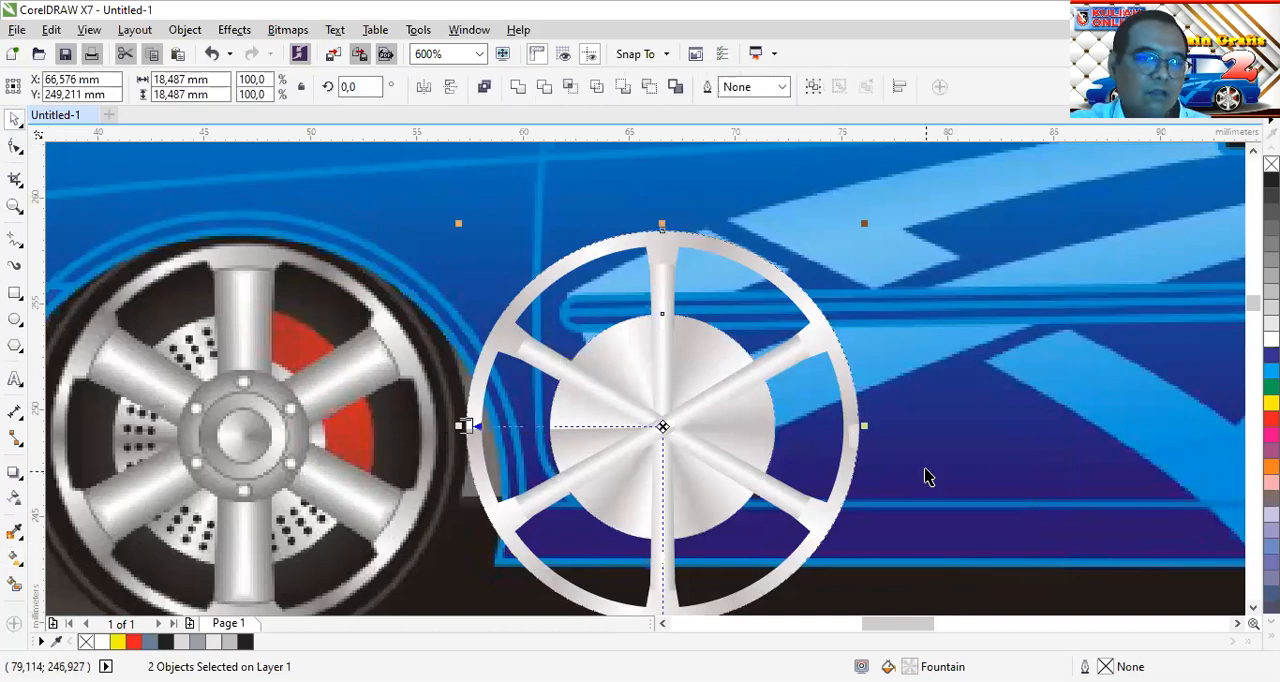
key(Escape)
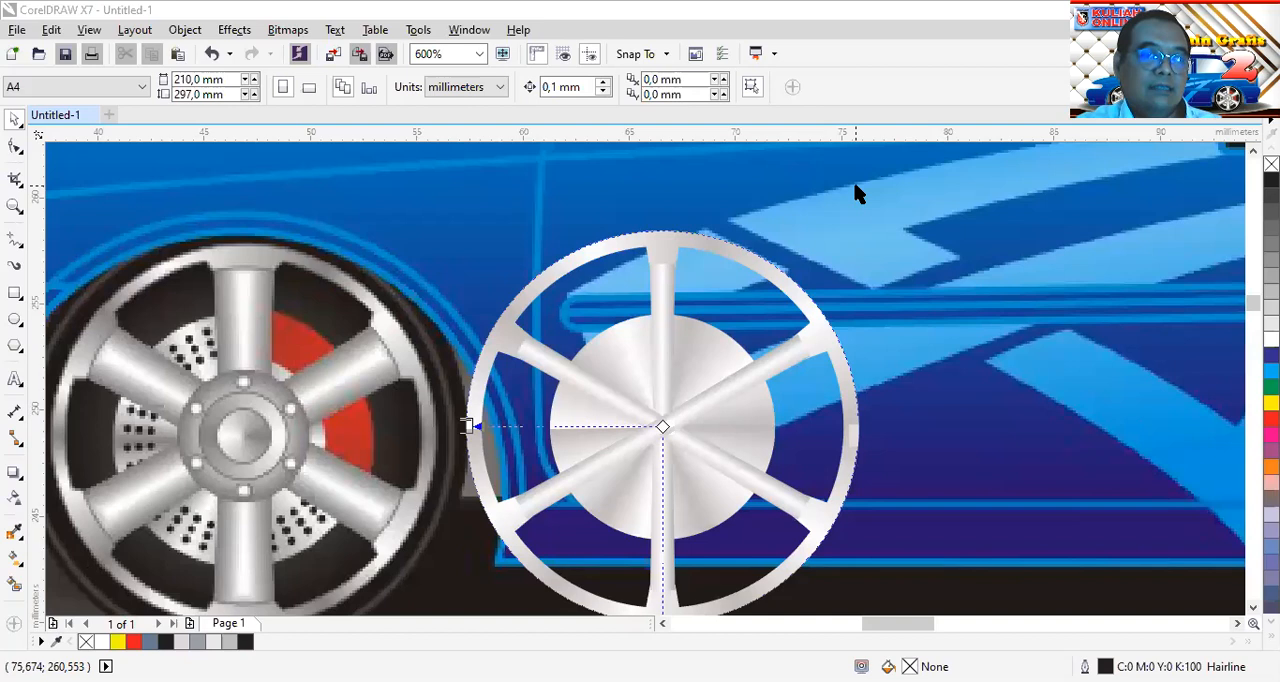
click(731, 249)
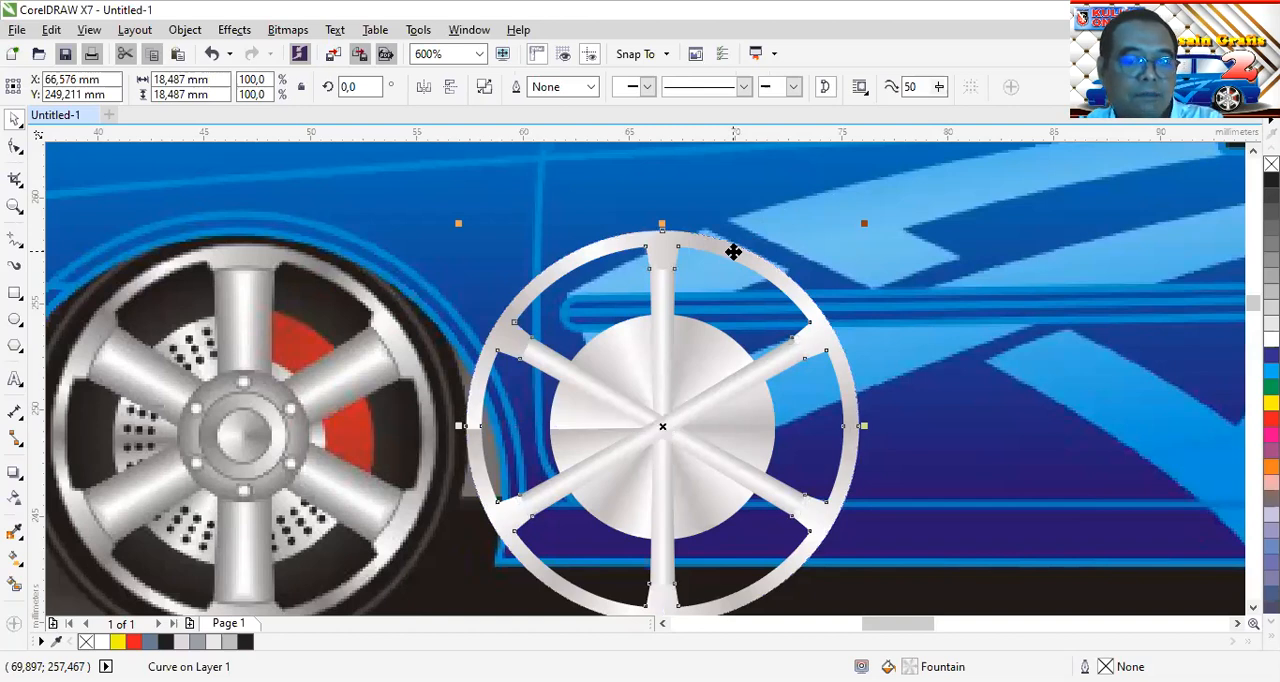
key(Escape)
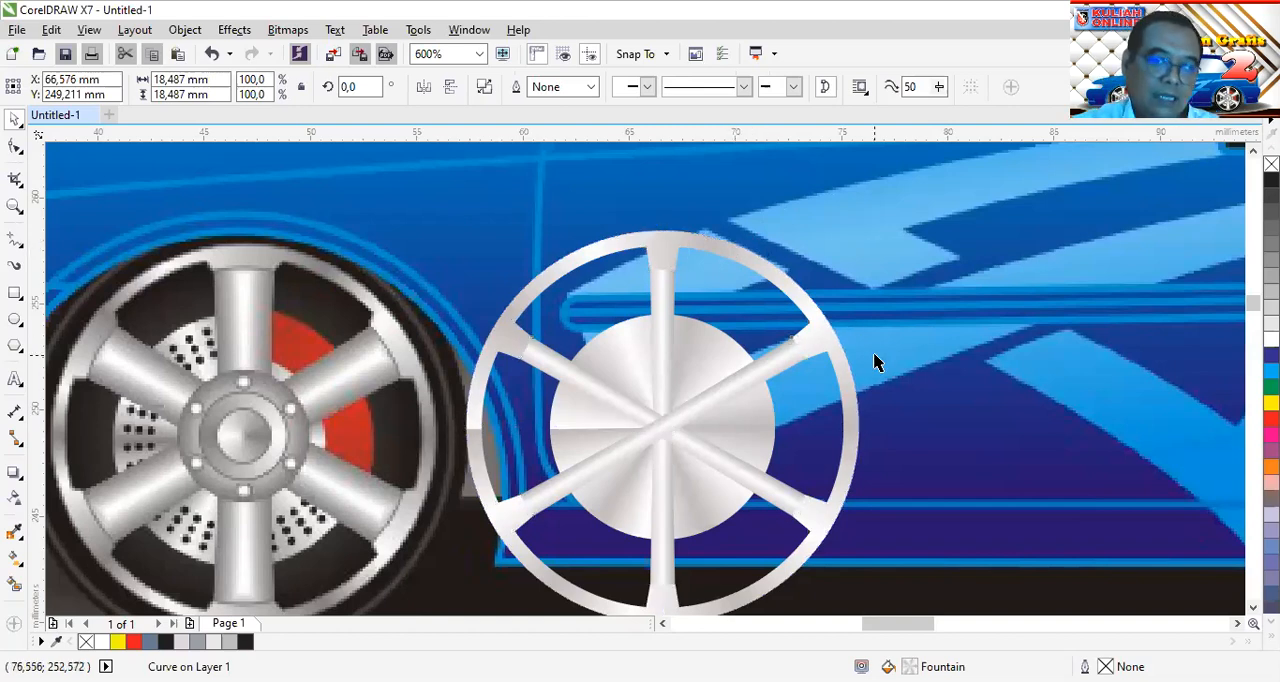
scroll(810, 372, up, 2)
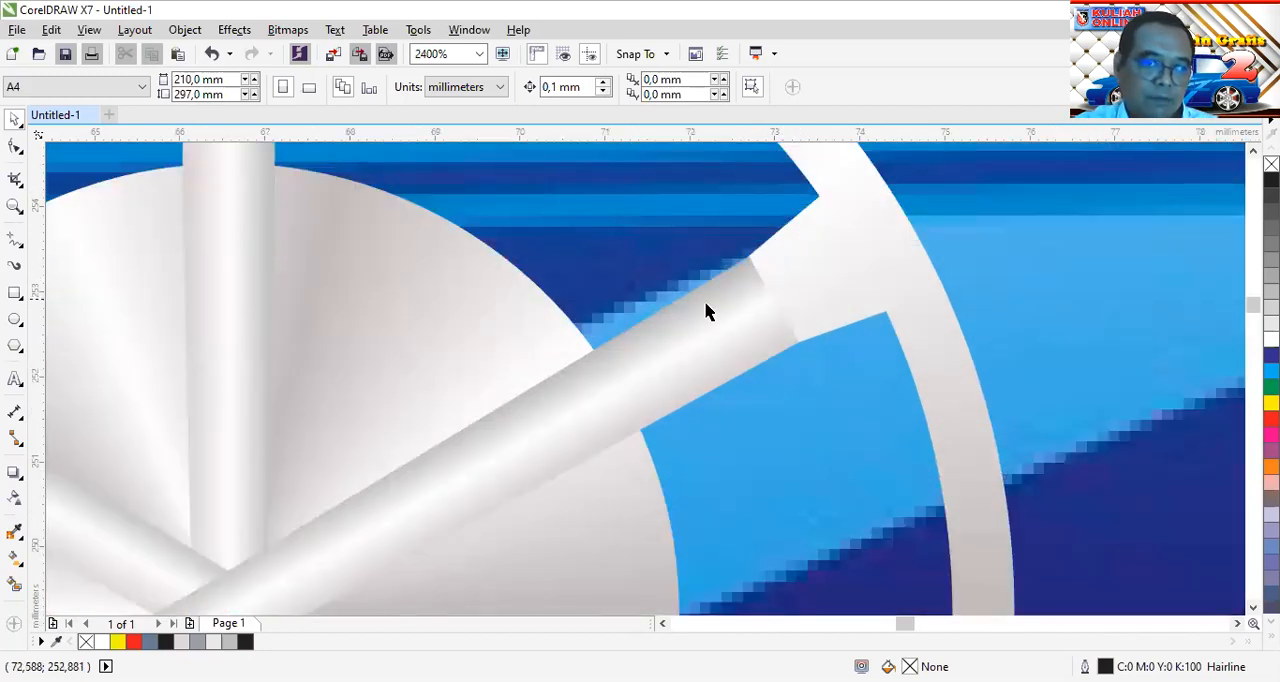
scroll(706, 314, down, 2)
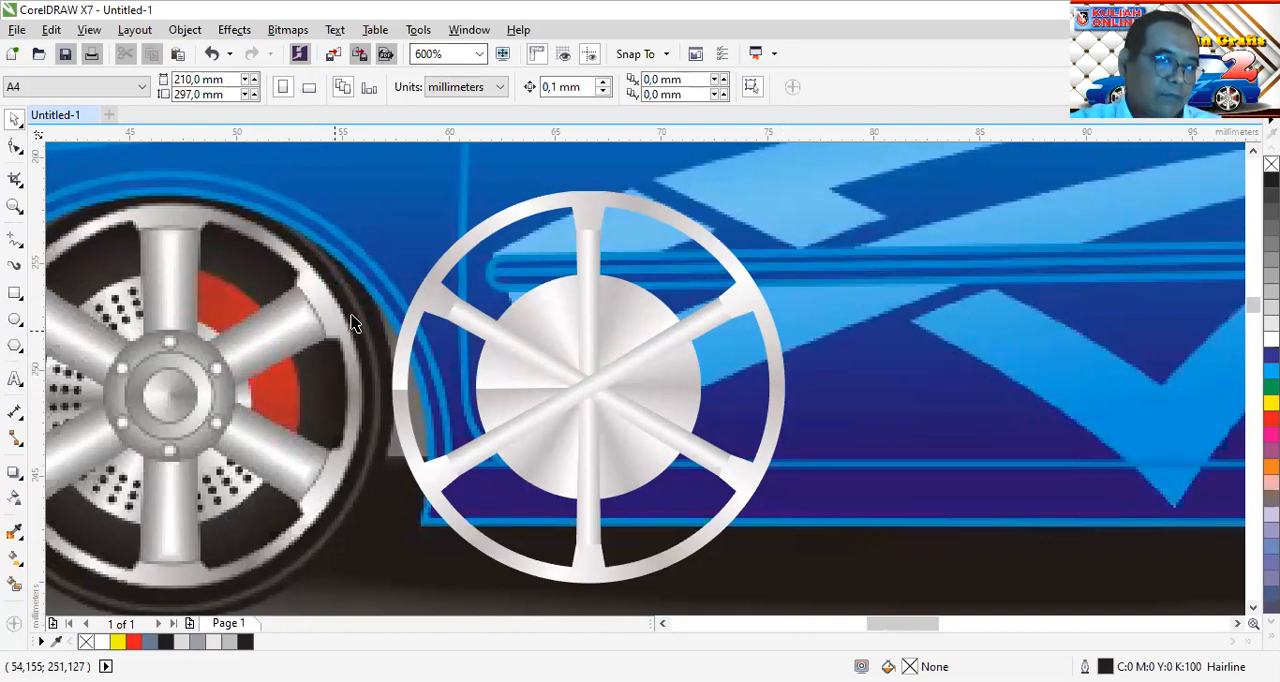
Make an enlarged concentric copy of the hub circle, about 22.3 mm in diameter, and fill it with black as the tyre
click(627, 304)
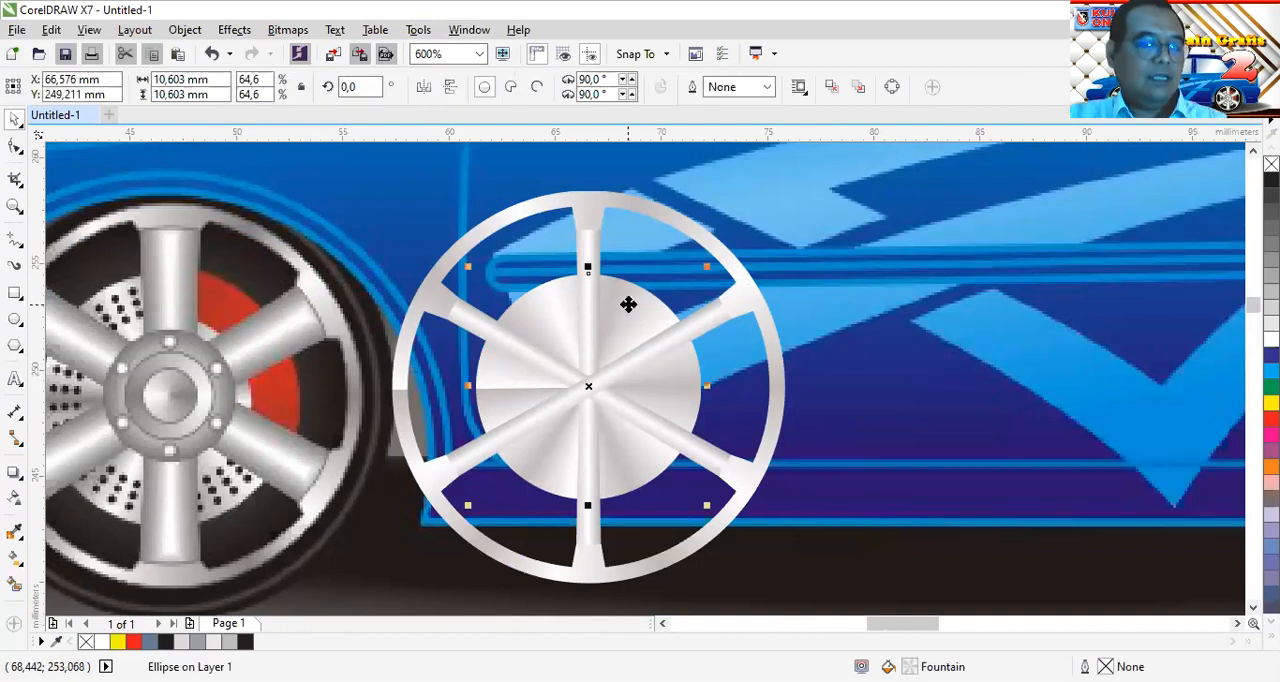
drag(707, 266, 831, 159)
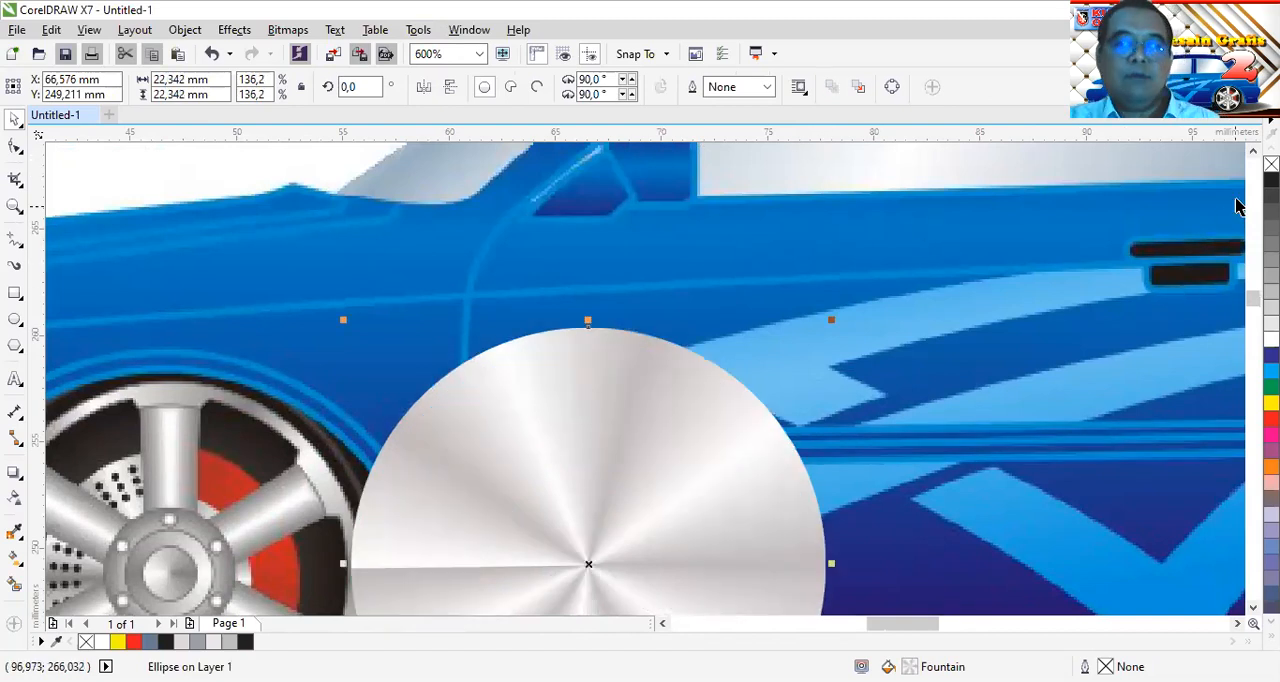
click(1271, 180)
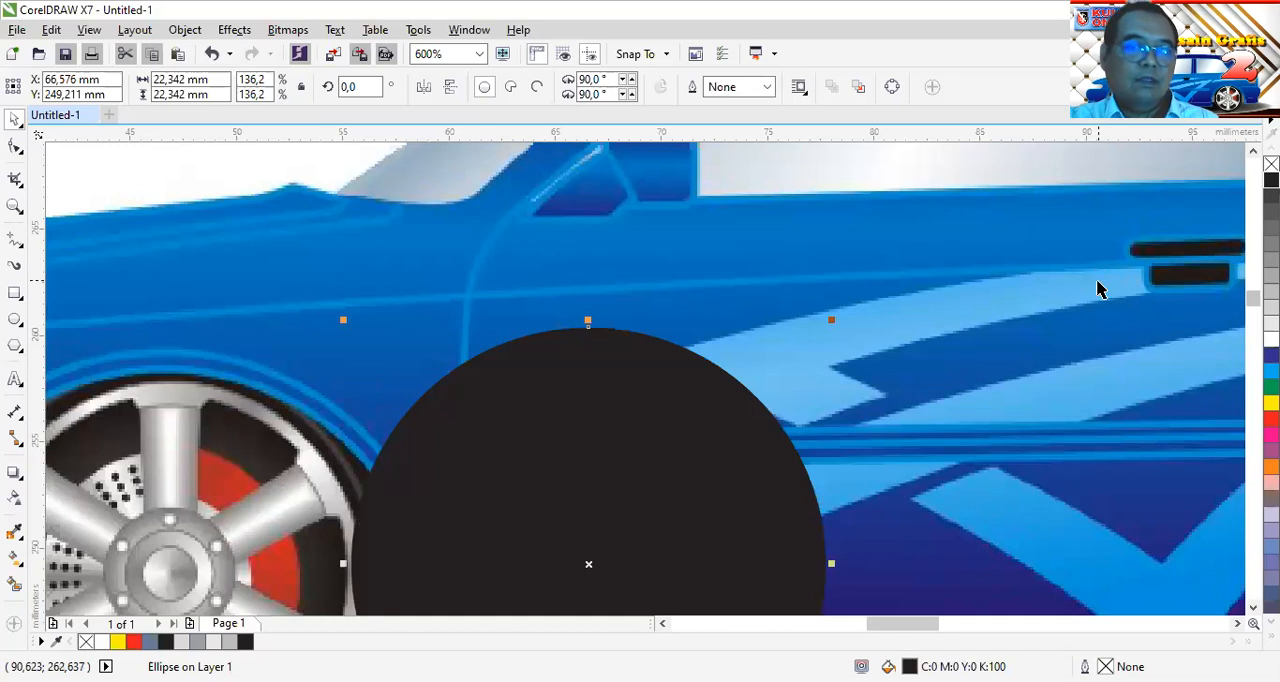
scroll(1085, 290, down, 2)
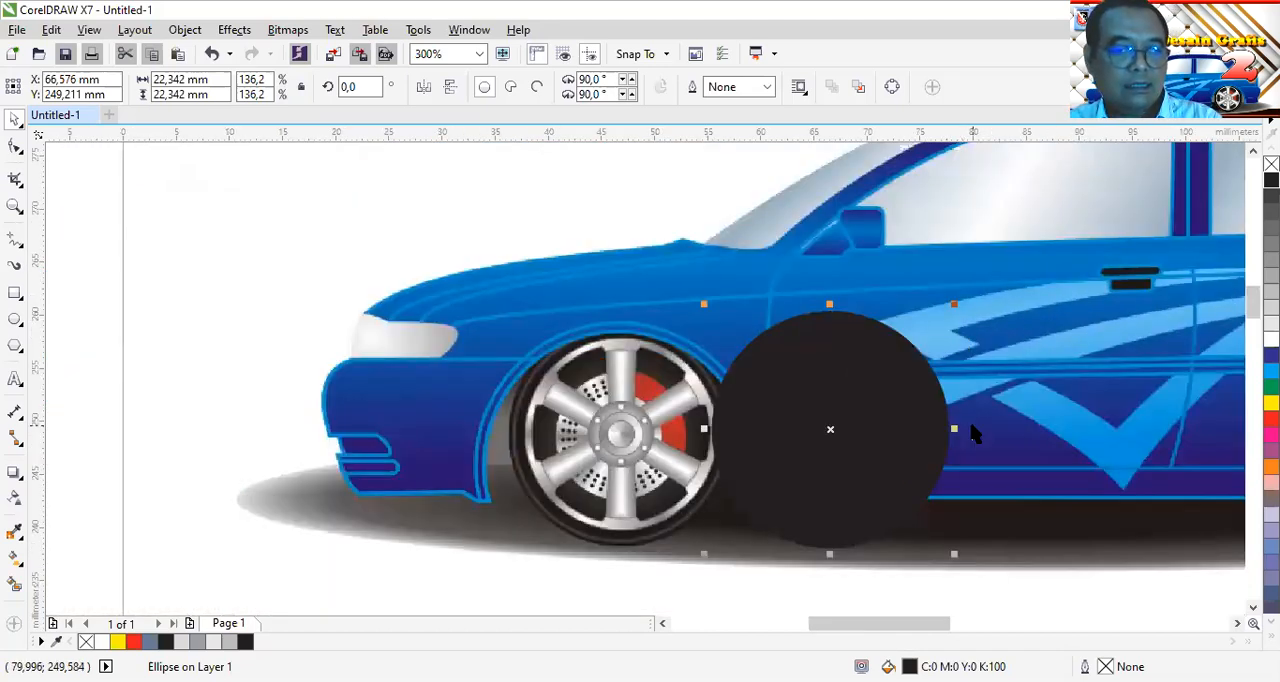
Nudge the black tyre circle up 0.2 mm and place it behind the rim but in front of the car image
key(shift+Page_Down)
key(Up)
key(Up)
key(shift+Page_Up)
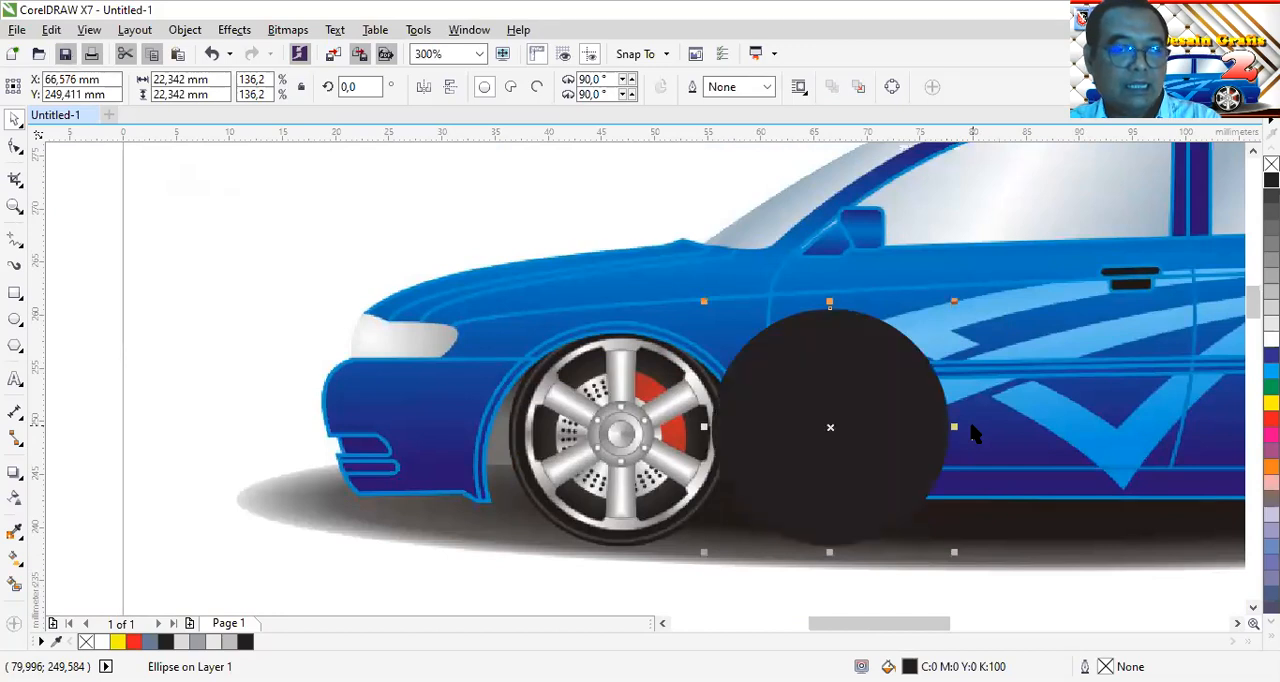
key(shift+Page_Down)
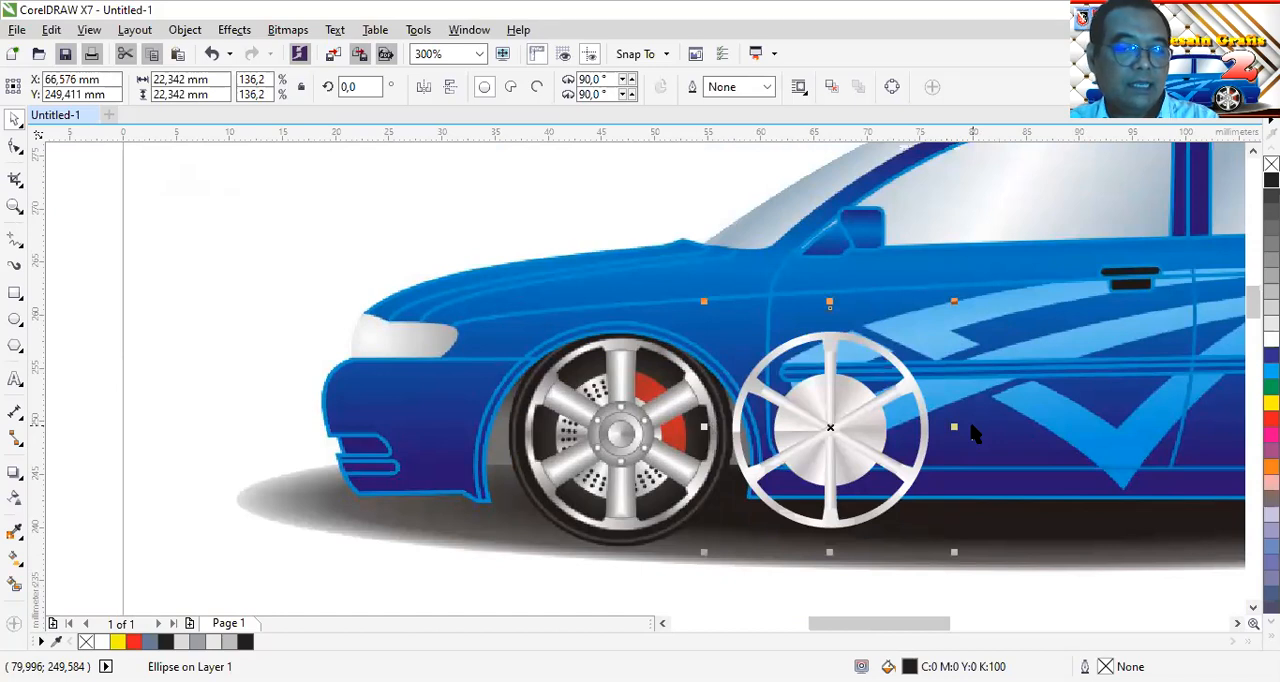
key(ctrl+Page_Up)
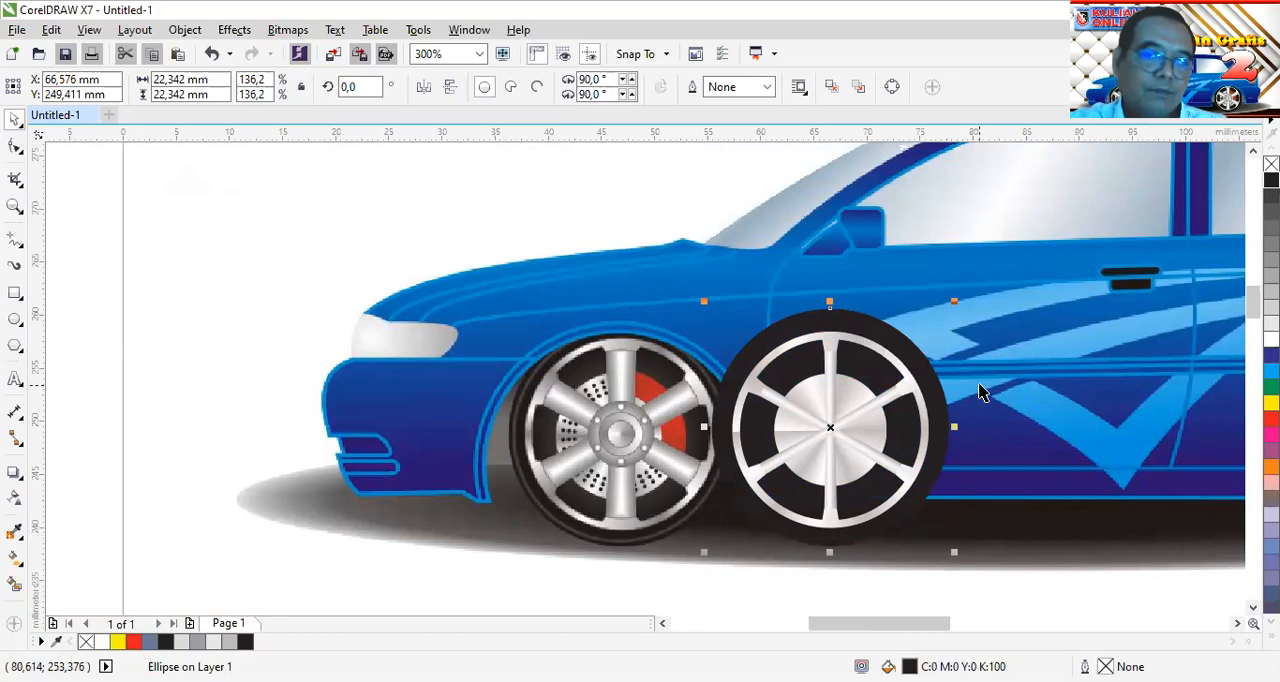
key(Escape)
Make a concentric copy of the tyre circle scaled down to about 21.2 mm in diameter and remove its fill
scroll(895, 485, up, 2)
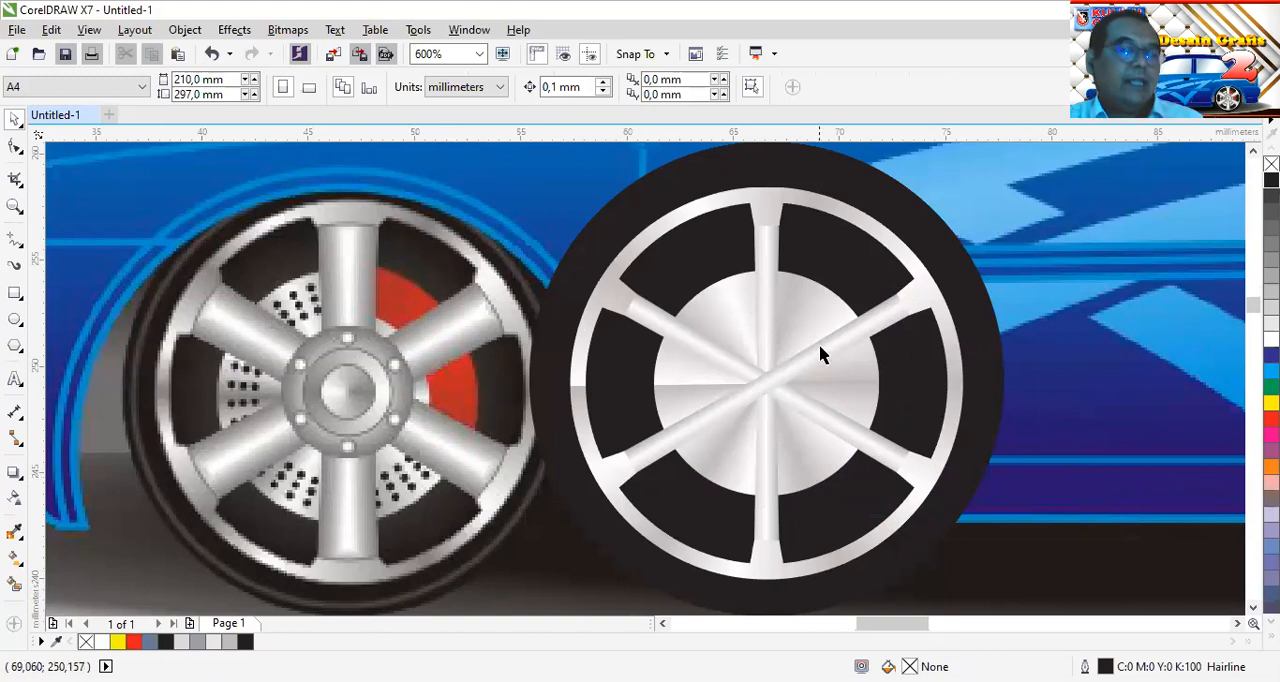
click(890, 200)
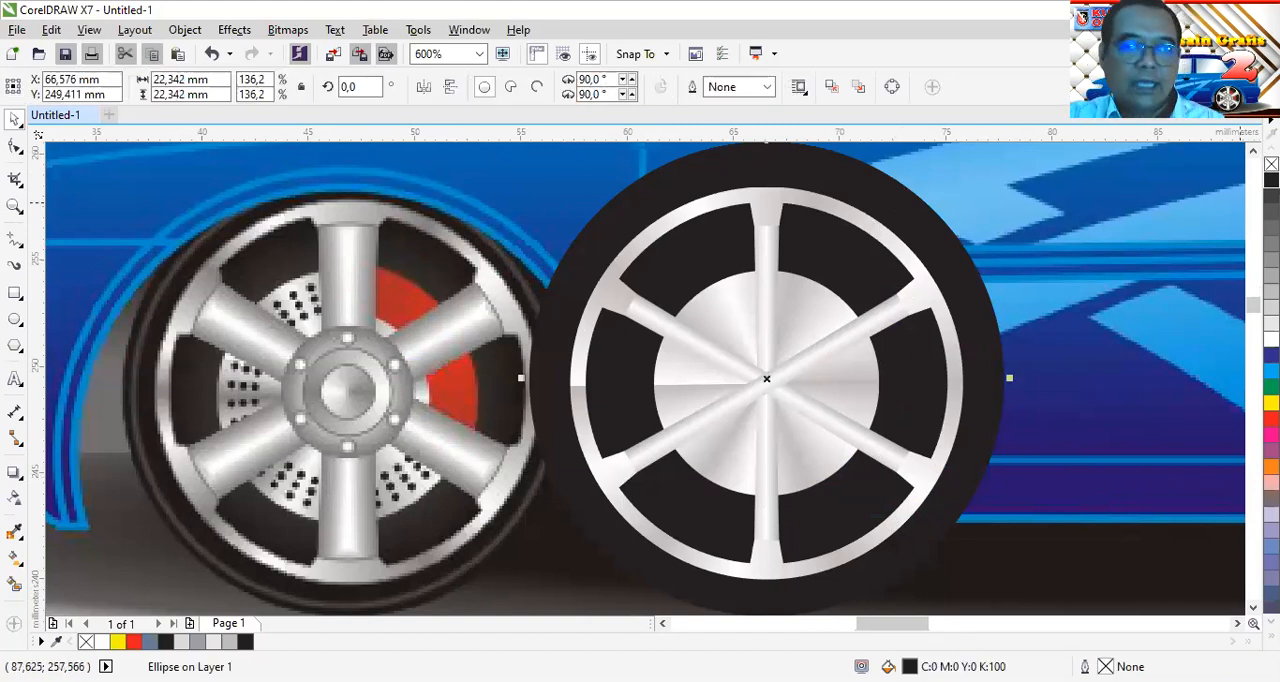
scroll(1185, 180, up, 1)
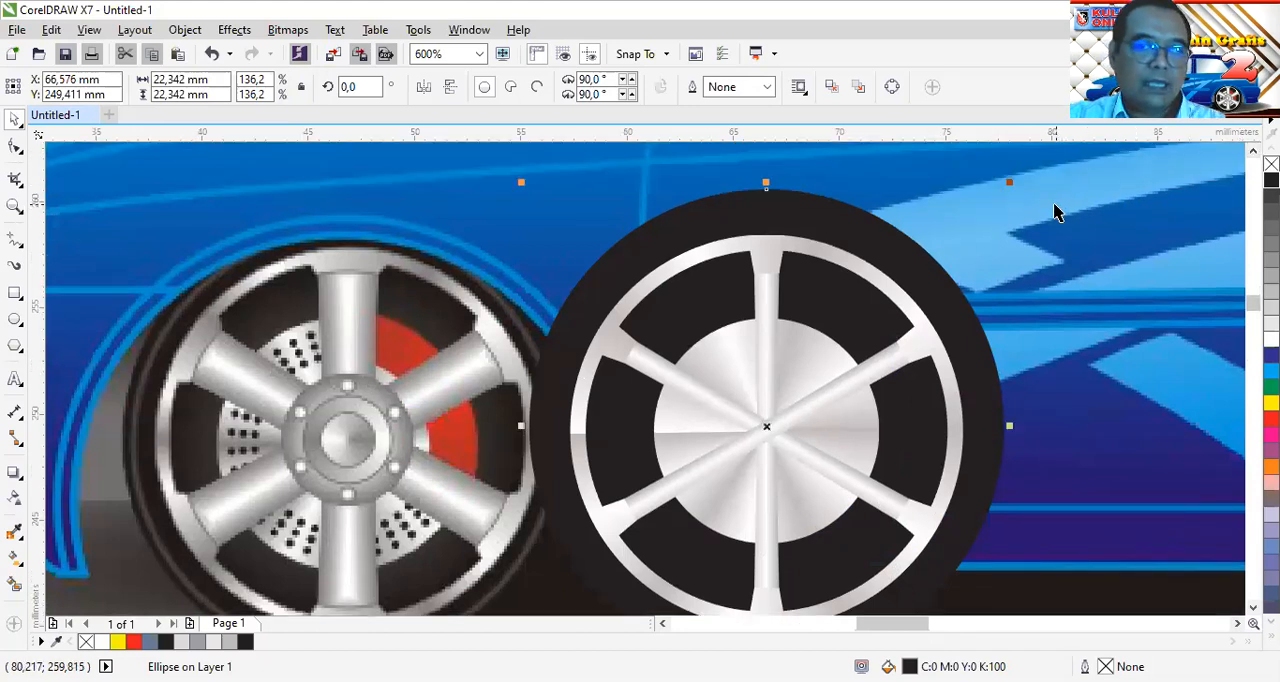
drag(1013, 184, 1006, 200)
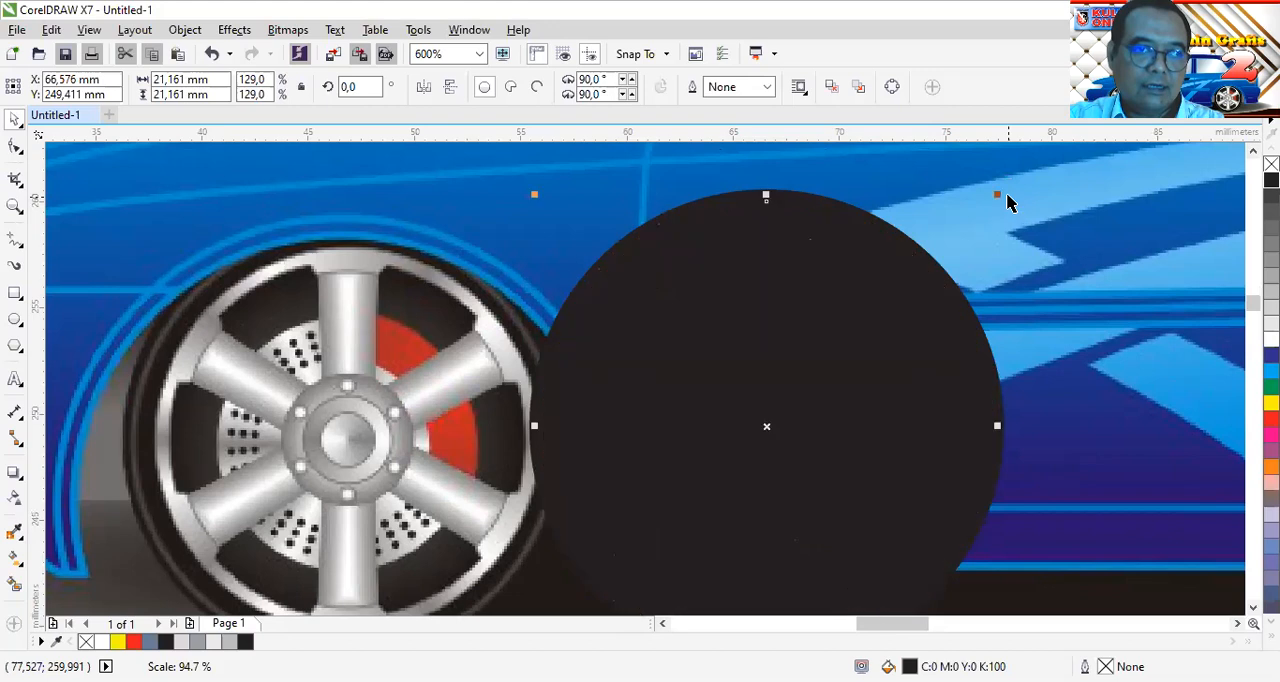
click(1271, 163)
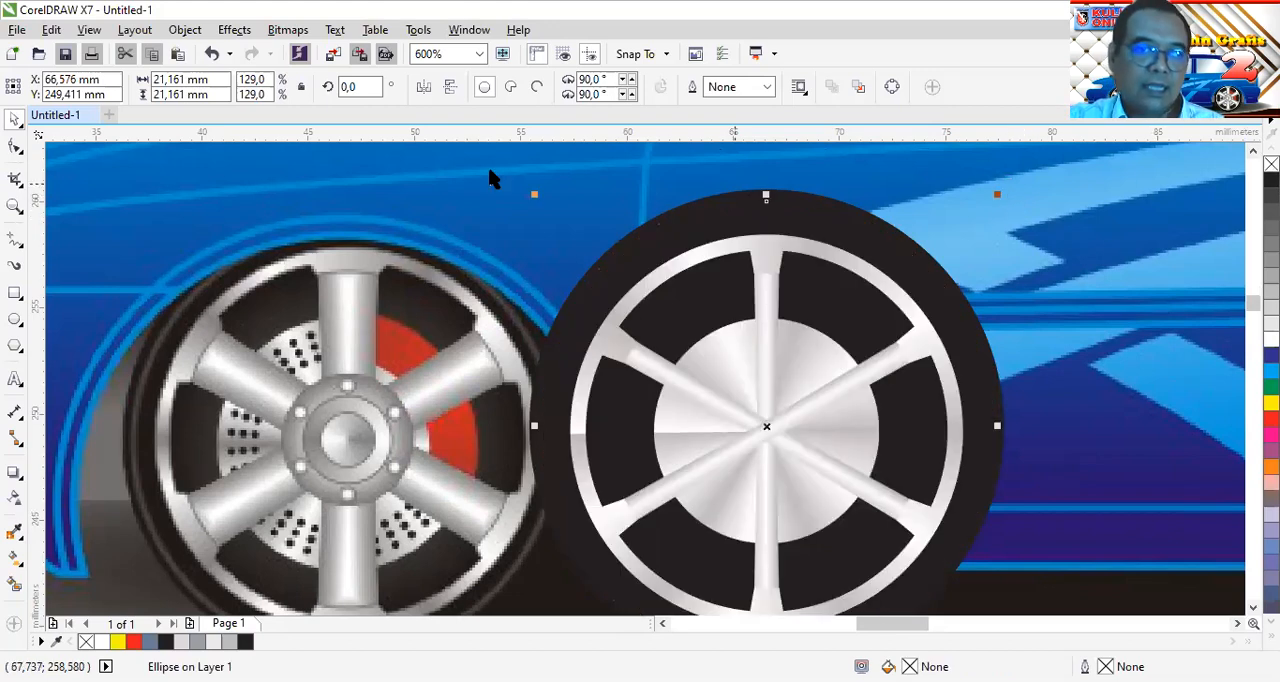
Give the unfilled circle inside the tyre's edge a hairline outline in 80% black, after trying 30% and 70% black
right_click(1271, 291)
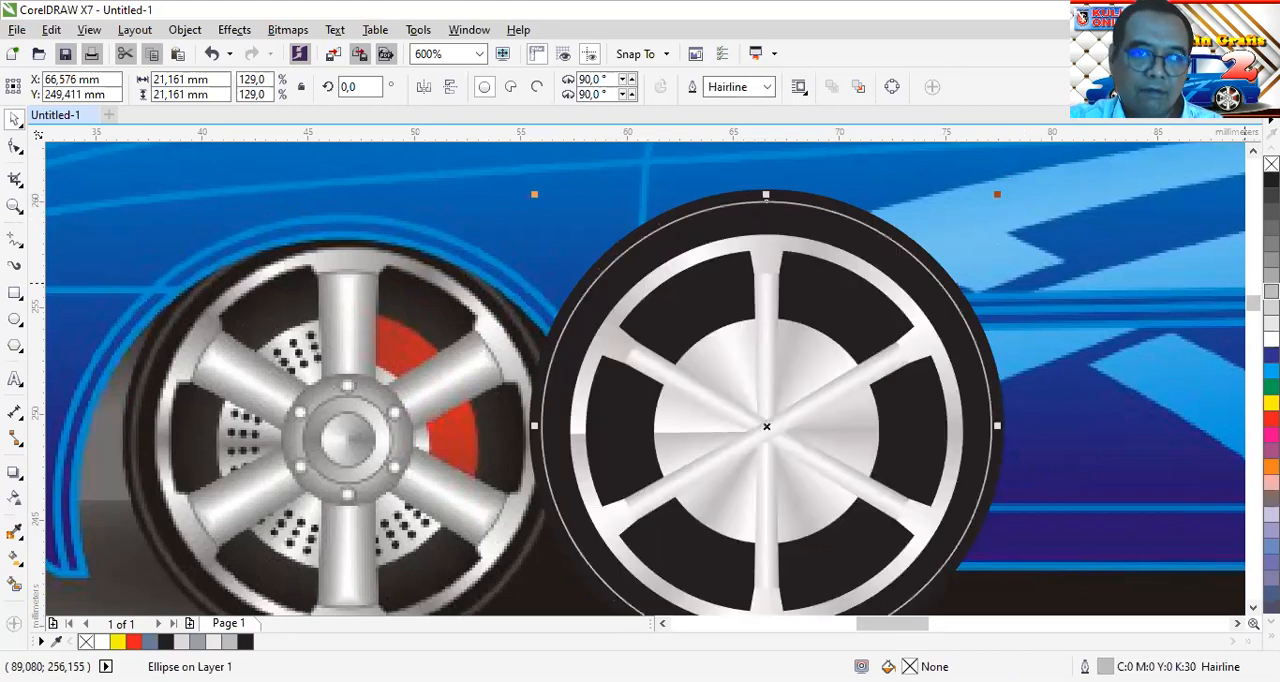
right_click(1271, 228)
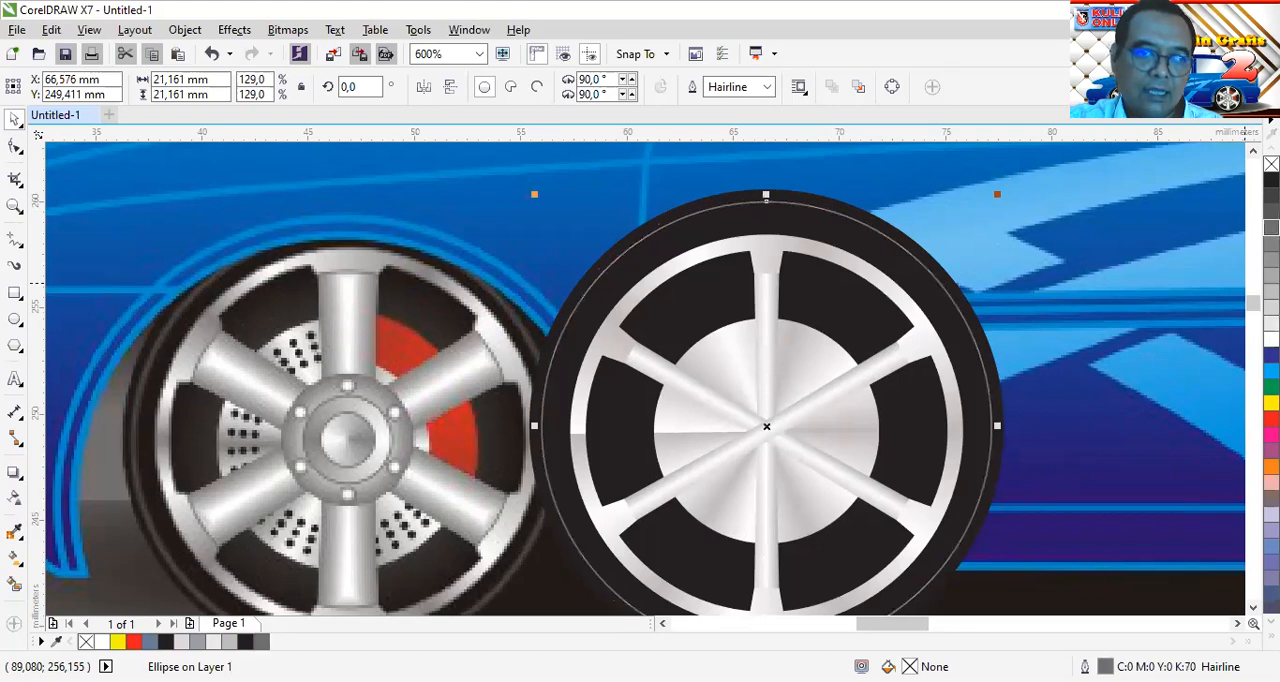
right_click(1271, 212)
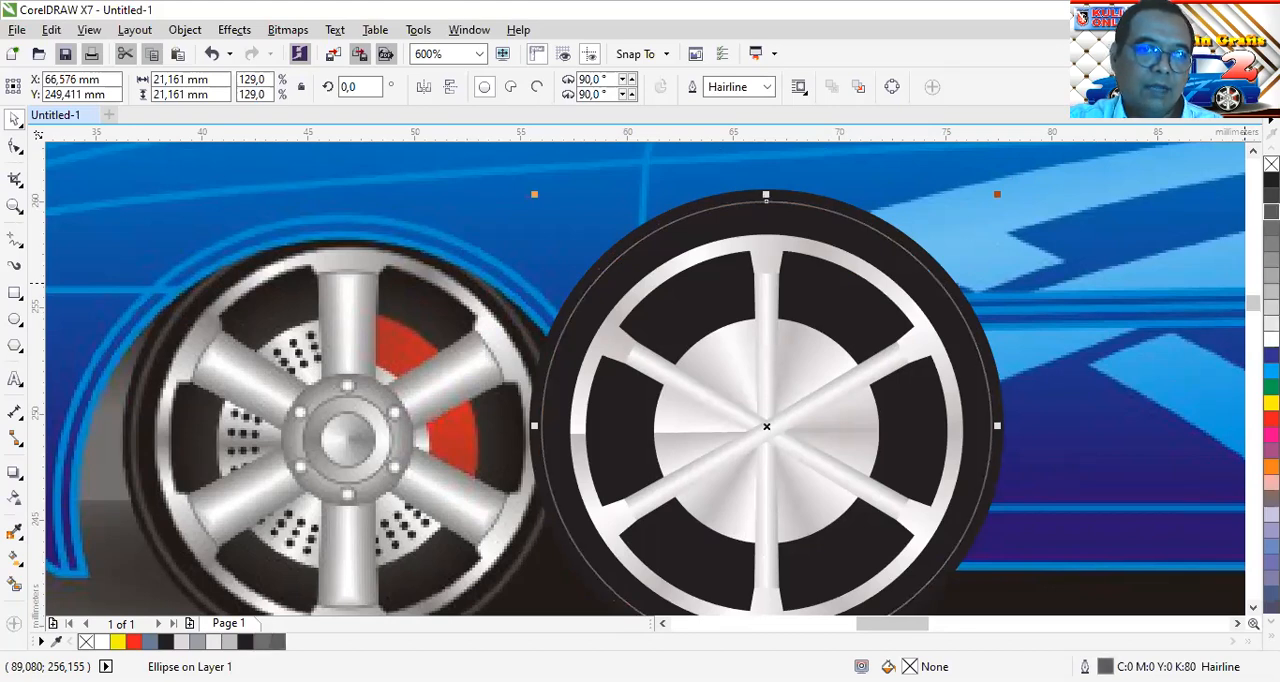
click(1104, 336)
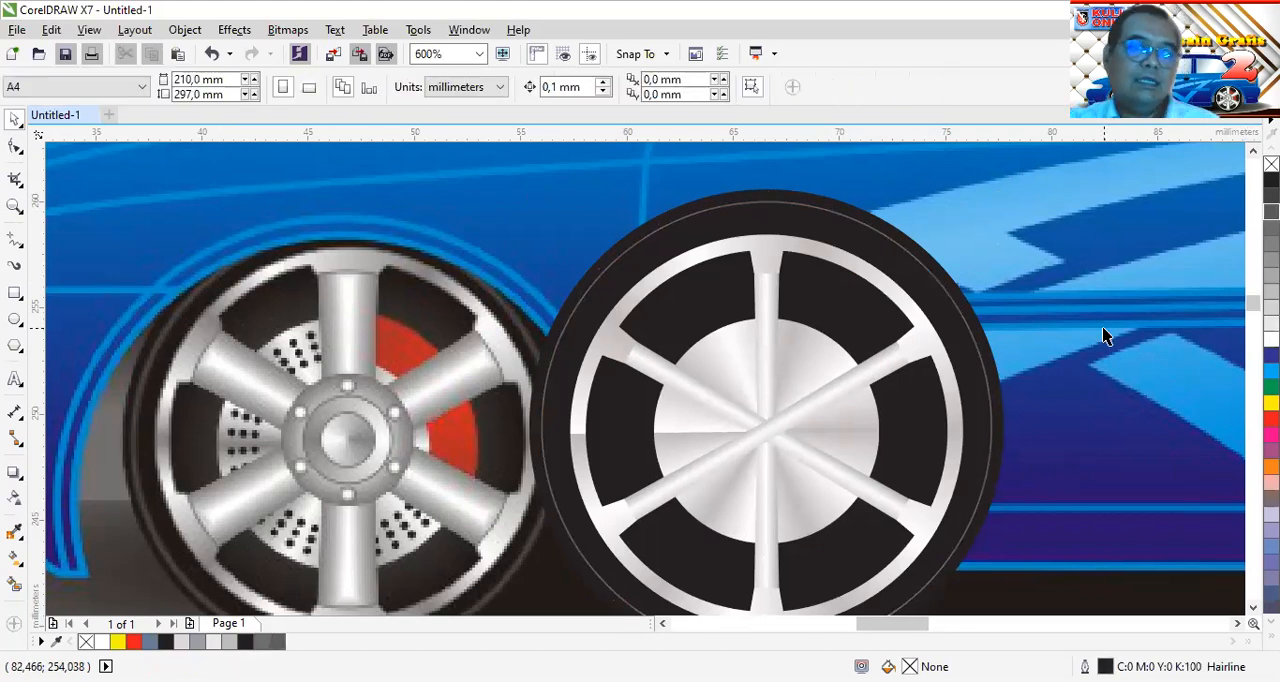
click(767, 202)
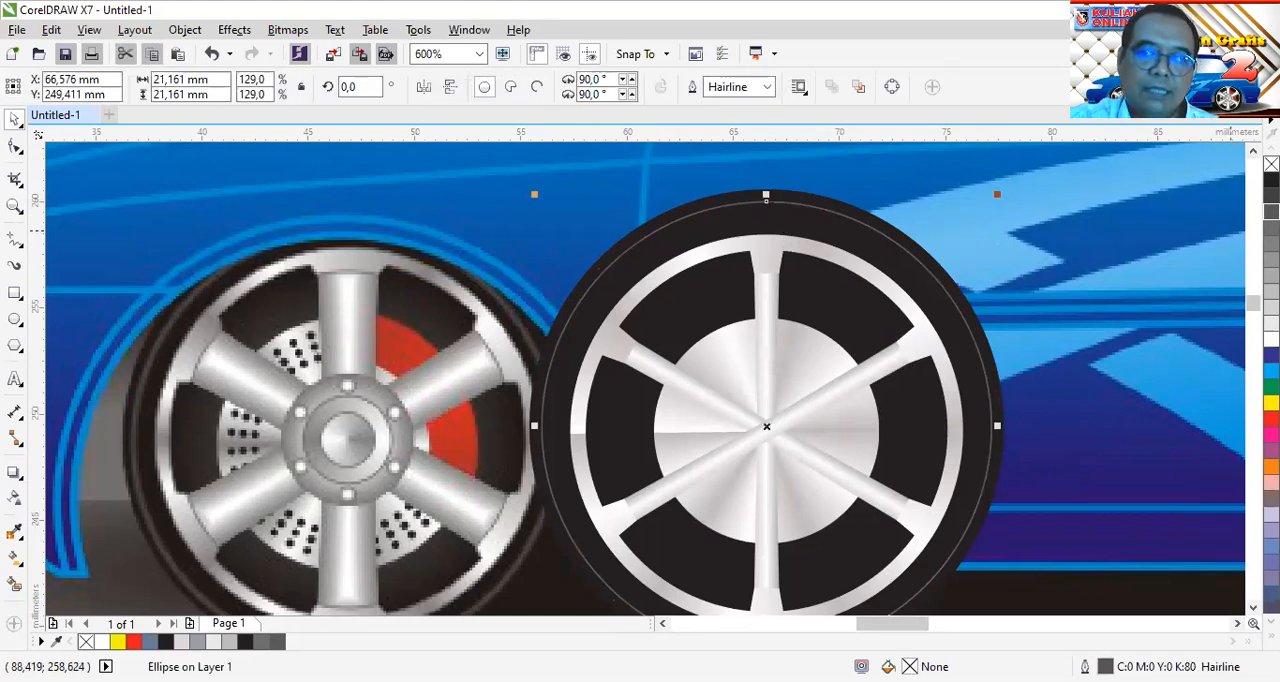
Set the outline of the unfilled circle inside the tyre's edge to 90% black, undoing the mistaken 90% black fill
click(1271, 195)
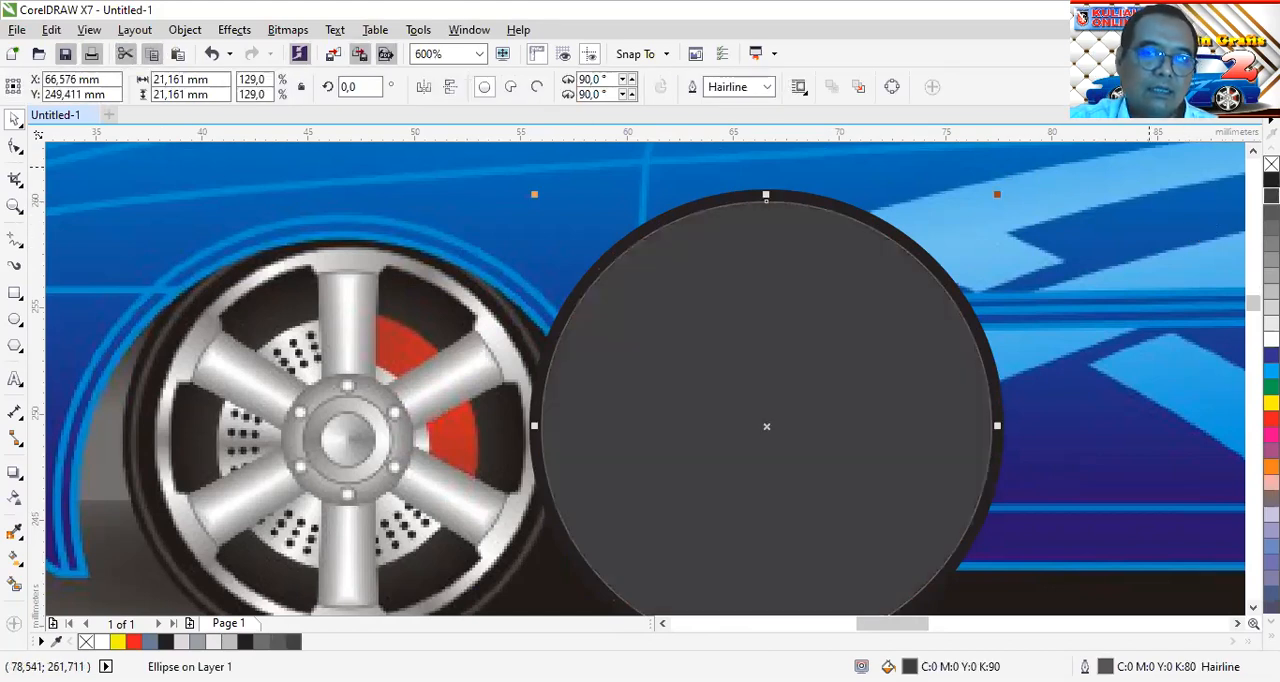
key(ctrl+z)
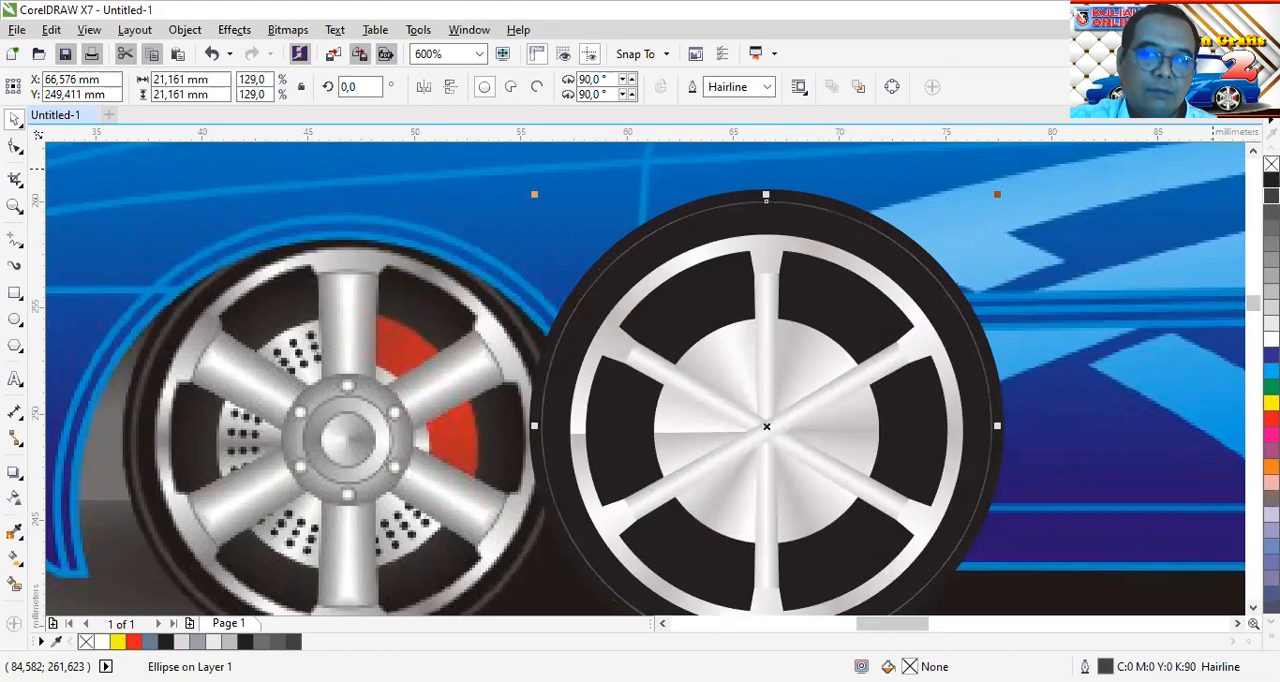
key(Escape)
scroll(857, 230, up, 3)
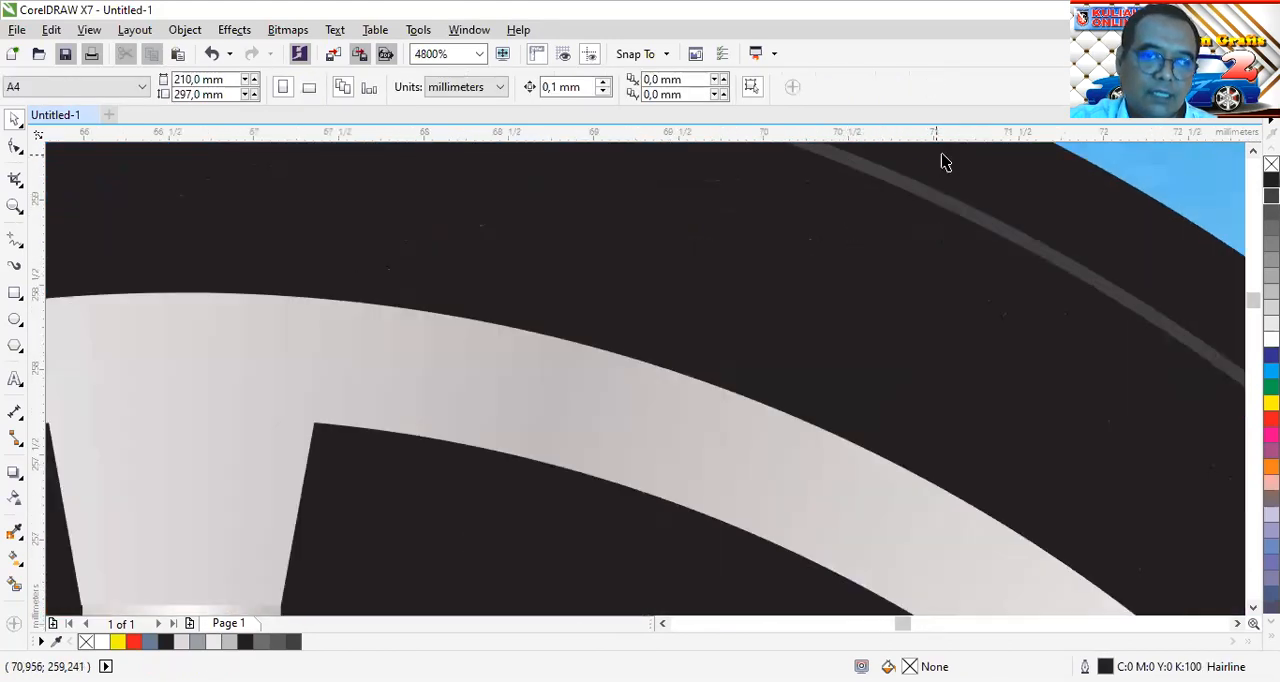
scroll(952, 208, down, 3)
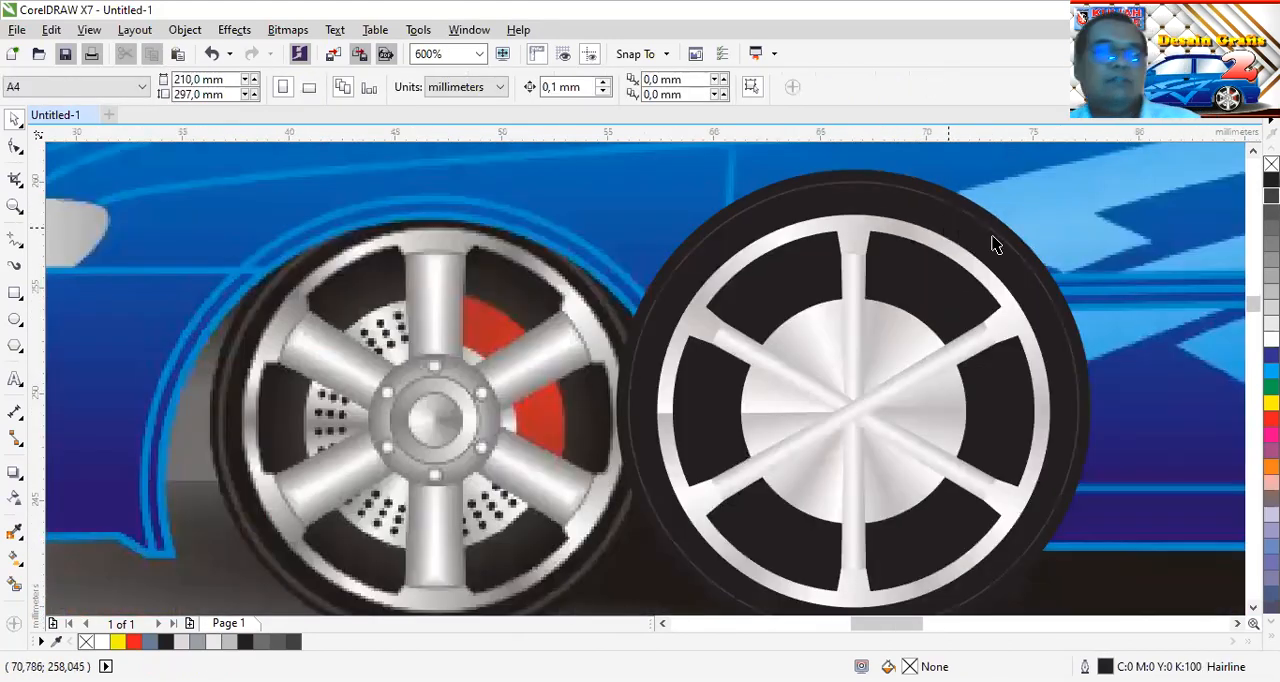
scroll(1050, 245, down, 1)
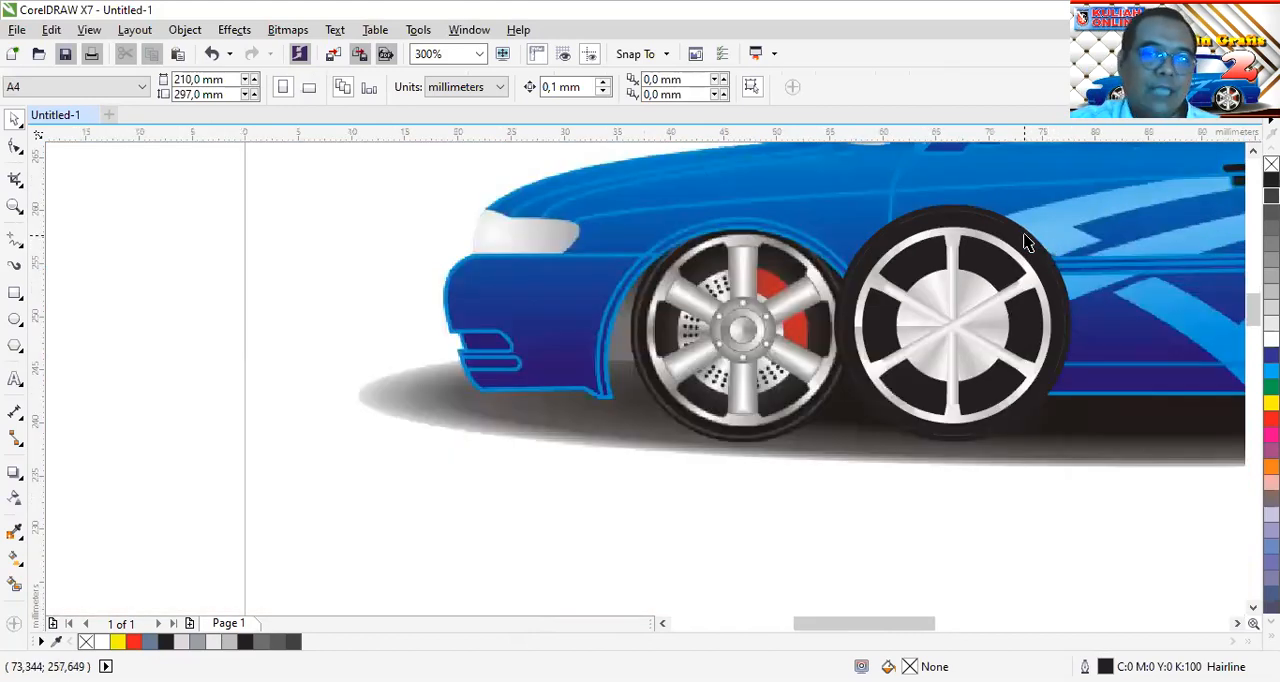
Set the outline width of the unfilled tyre circle to 0.2 mm after trying 0.1 mm
click(1028, 236)
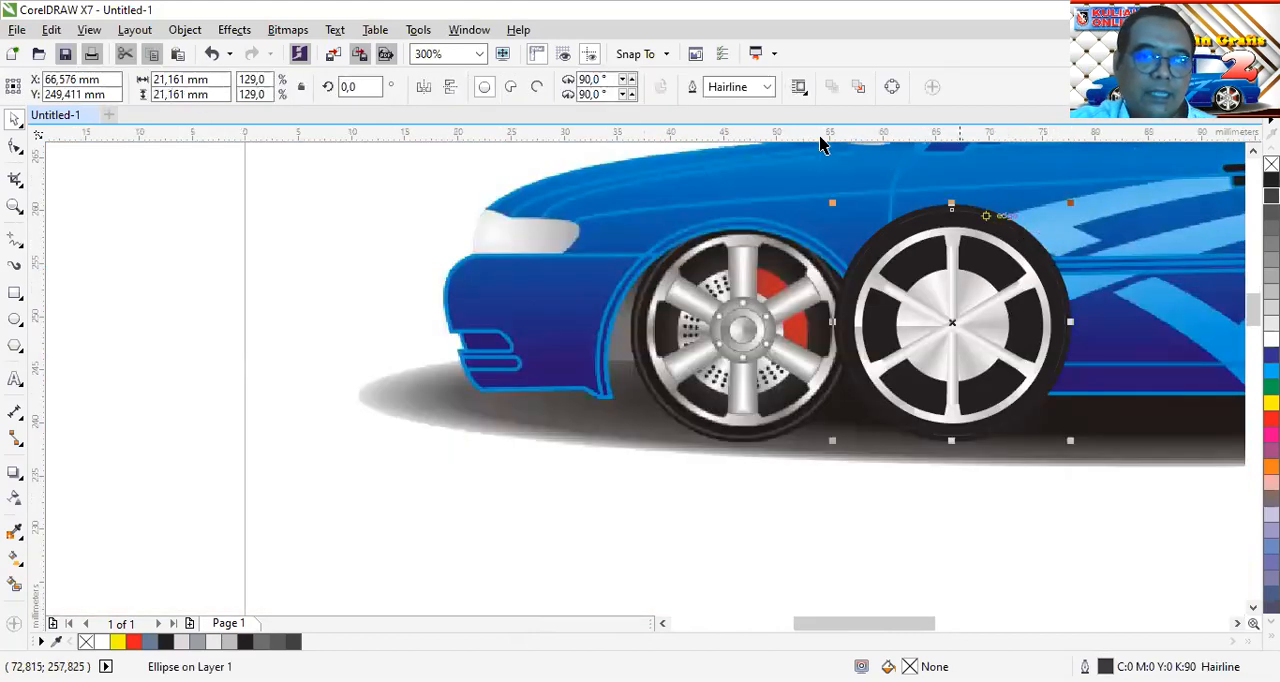
click(767, 87)
click(757, 145)
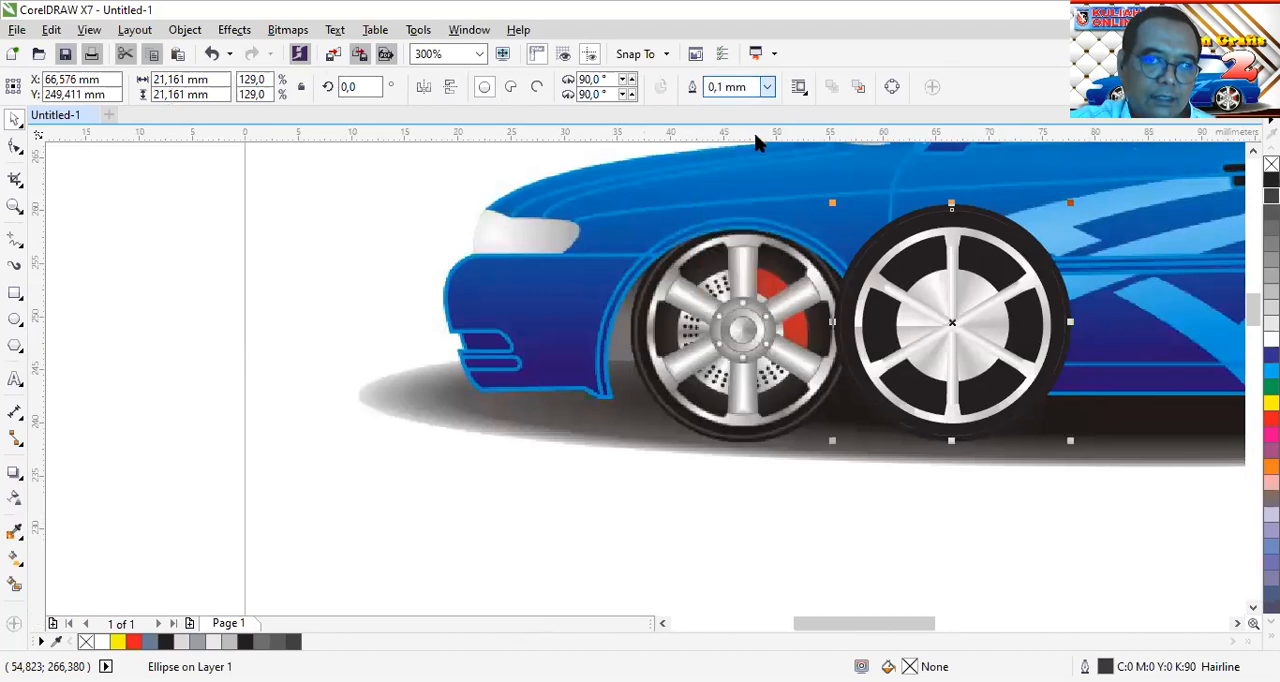
click(767, 87)
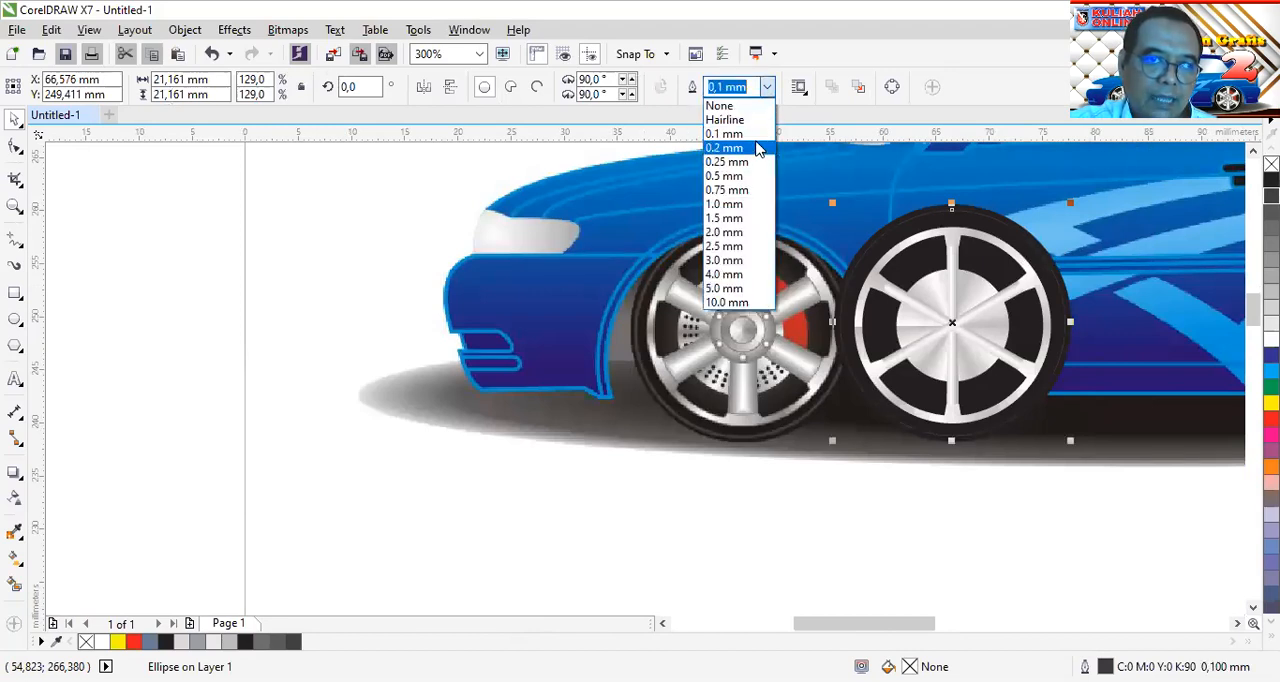
click(757, 147)
key(Escape)
Make a concentric copy of the hub circle scaled down to about 5.7 mm in diameter, in front of the spokes
scroll(1030, 248, up, 2)
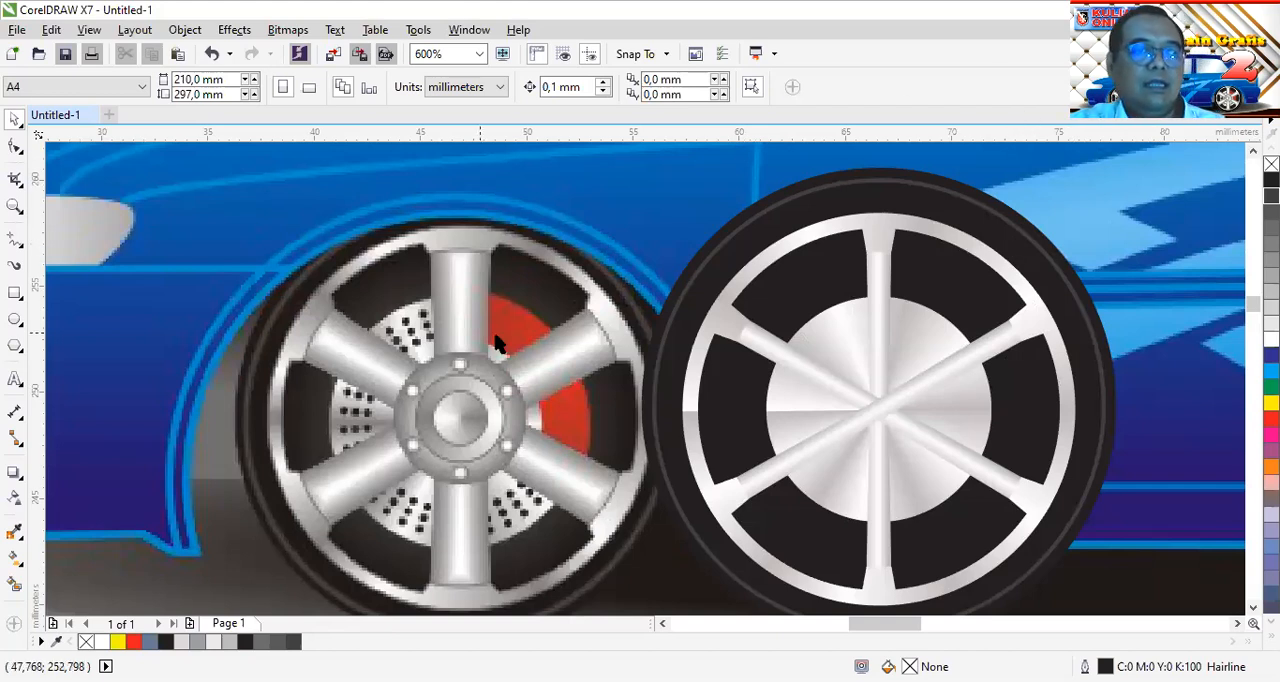
click(932, 338)
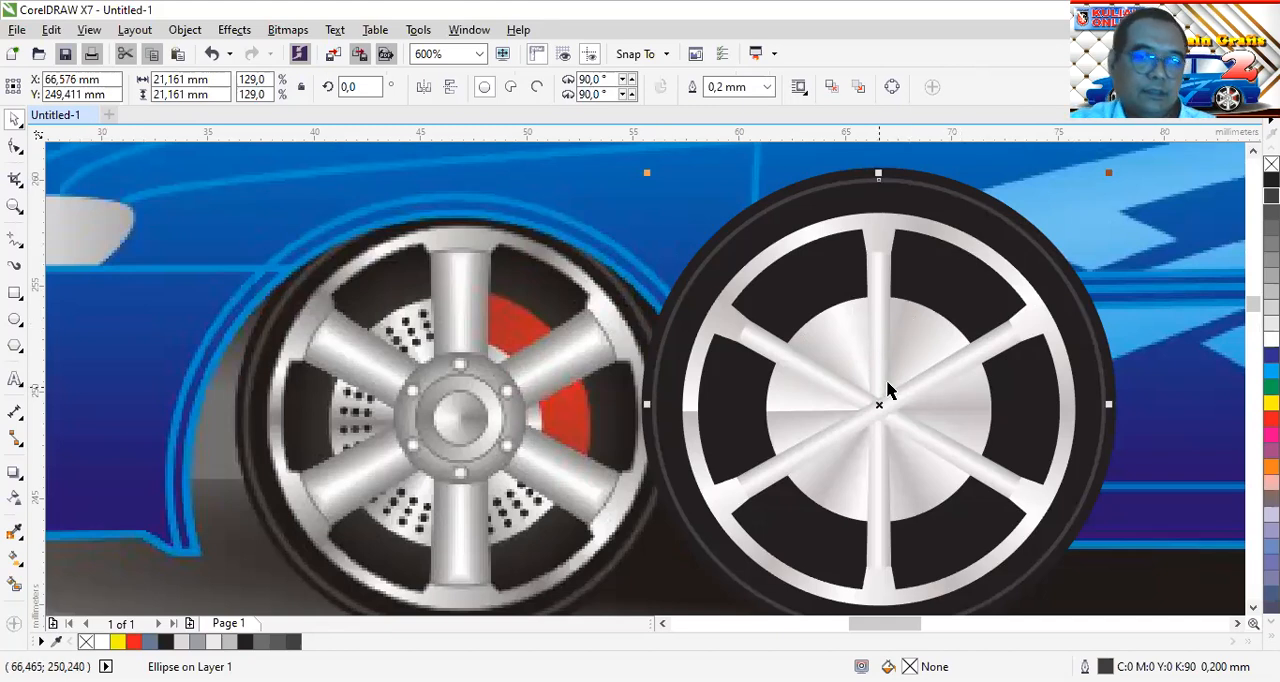
click(924, 338)
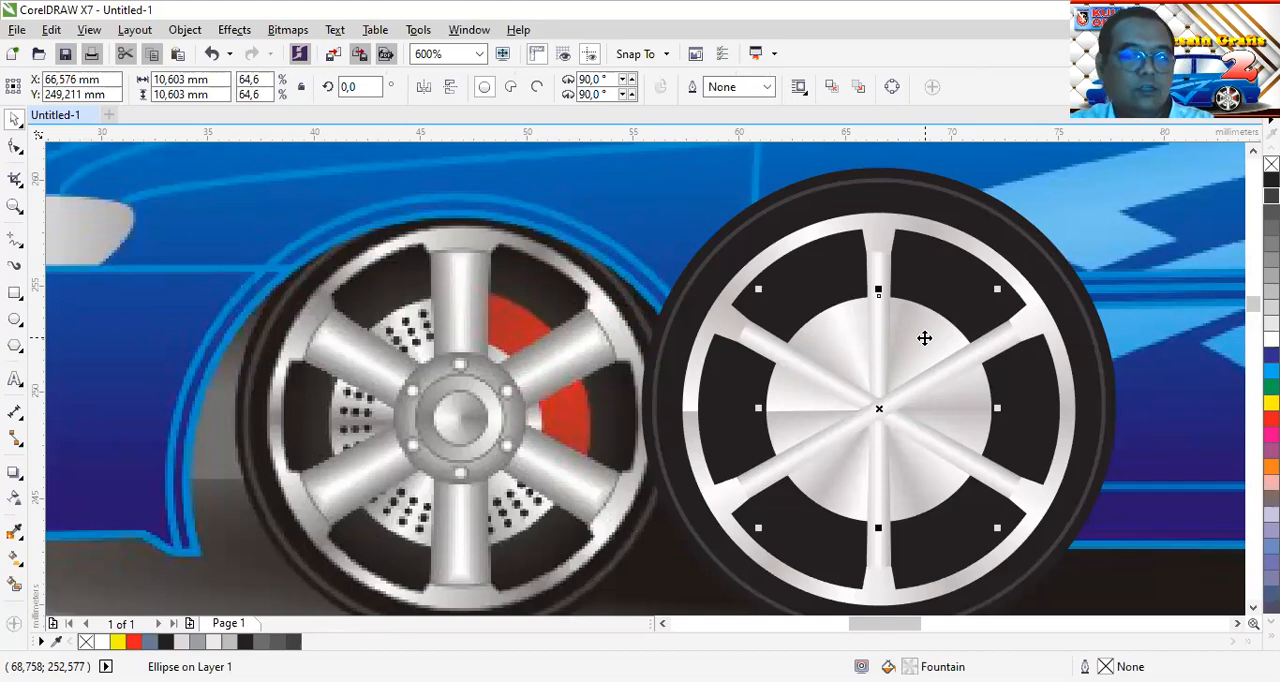
drag(997, 289, 984, 352)
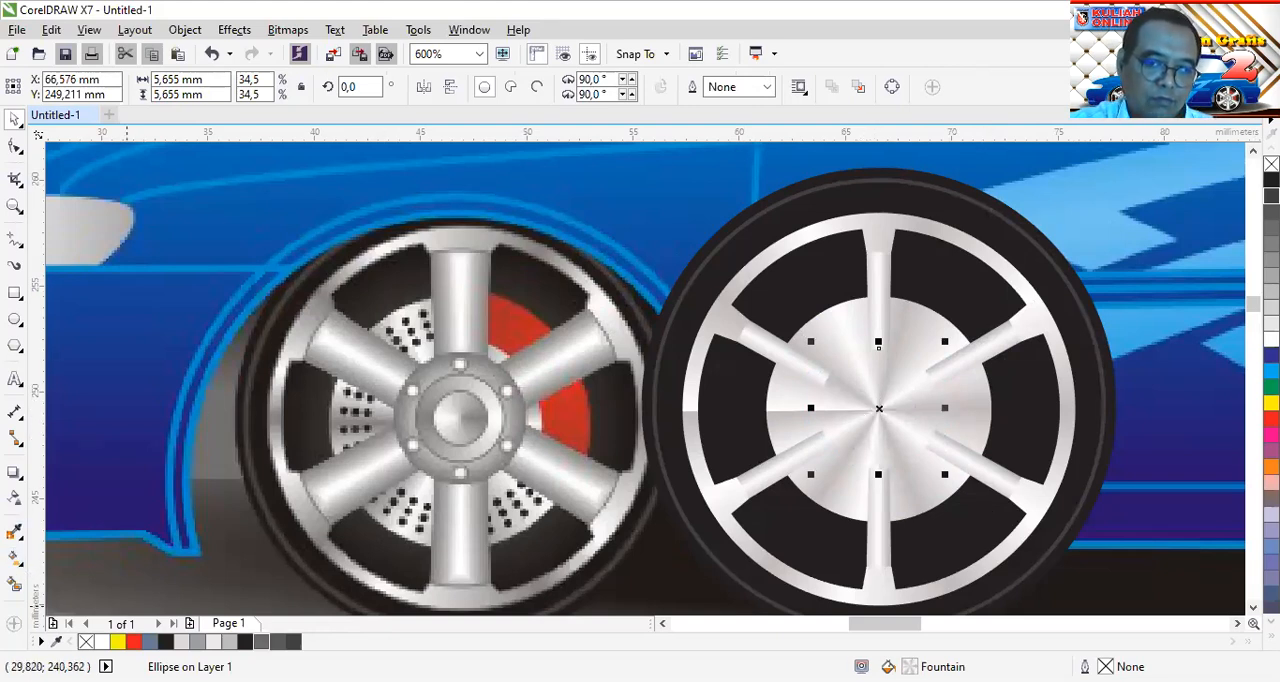
Remove all intermediate colour stops from the small hub circle's conical gradient, leaving only the white and grey end stops
key(F11)
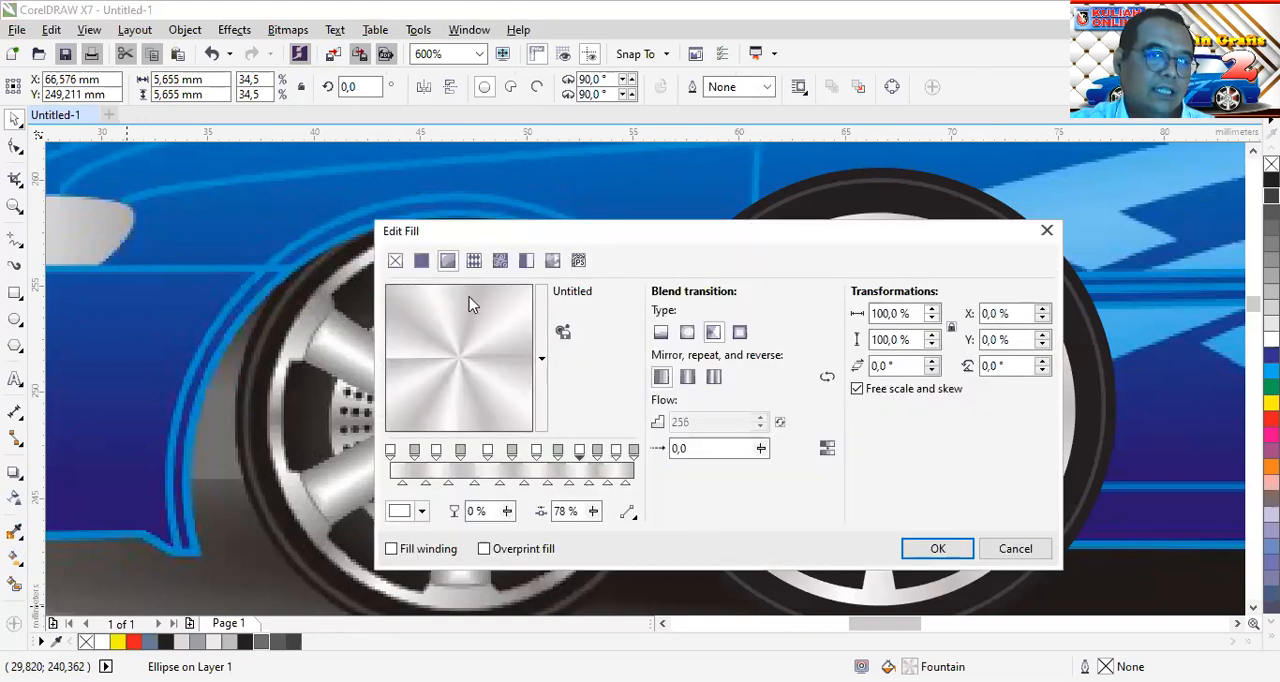
drag(415, 453, 445, 478)
double_click(436, 453)
double_click(453, 451)
double_click(450, 451)
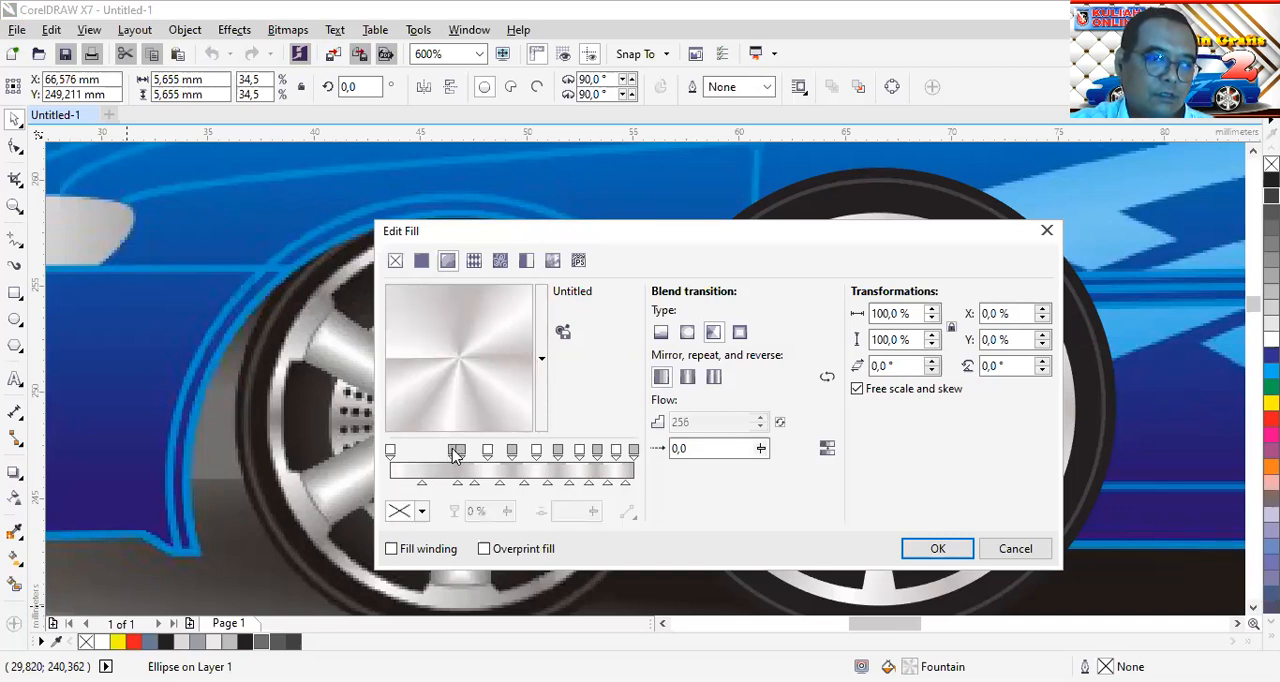
click(456, 452)
double_click(456, 452)
click(488, 453)
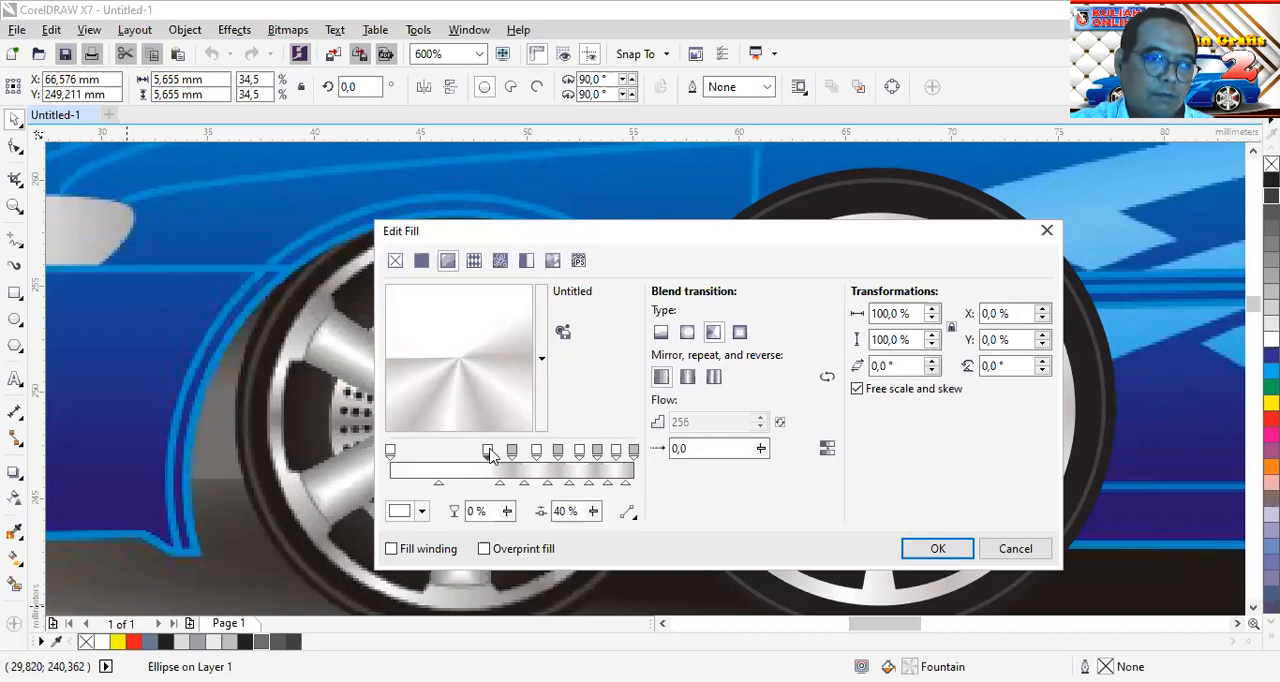
double_click(488, 452)
double_click(512, 452)
click(536, 452)
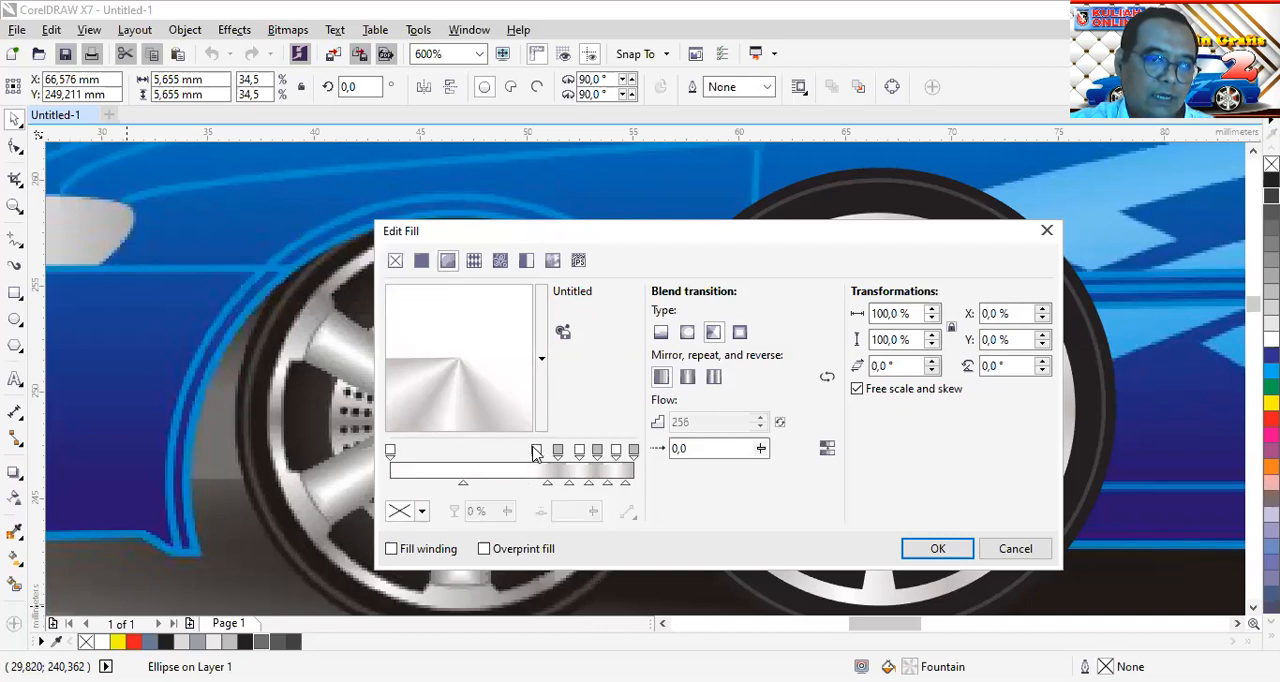
double_click(536, 452)
click(557, 452)
double_click(557, 452)
click(579, 452)
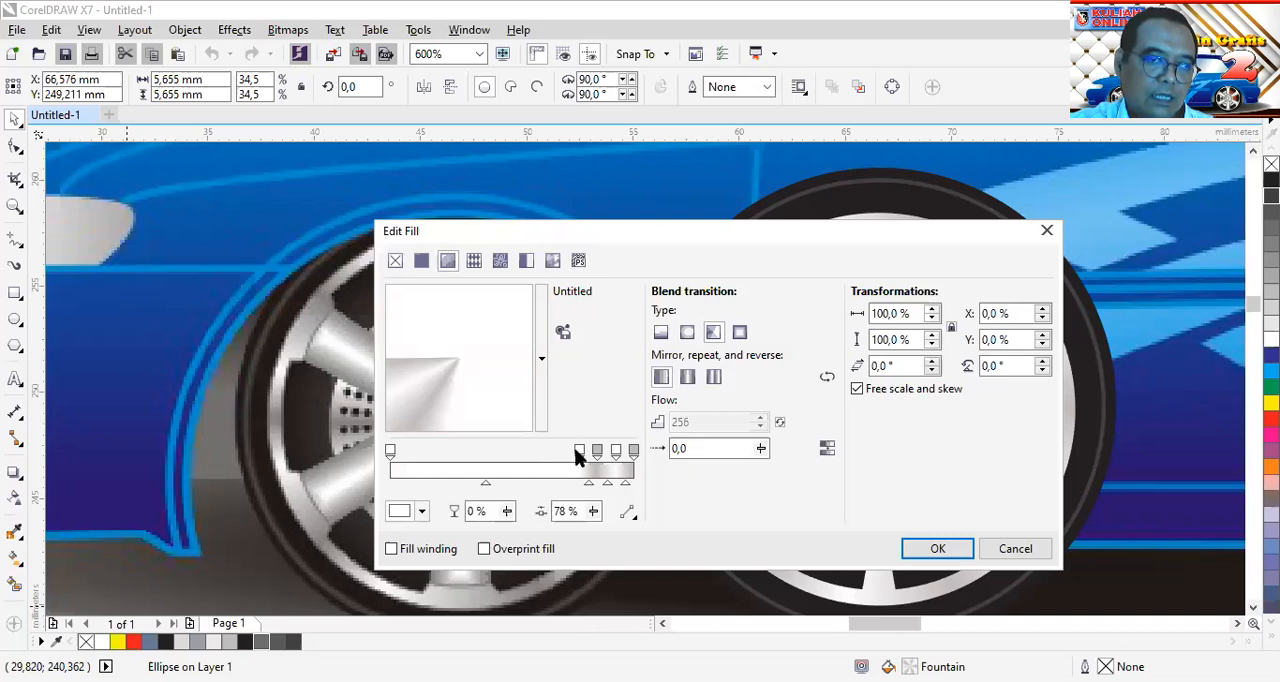
double_click(579, 452)
click(597, 452)
double_click(597, 452)
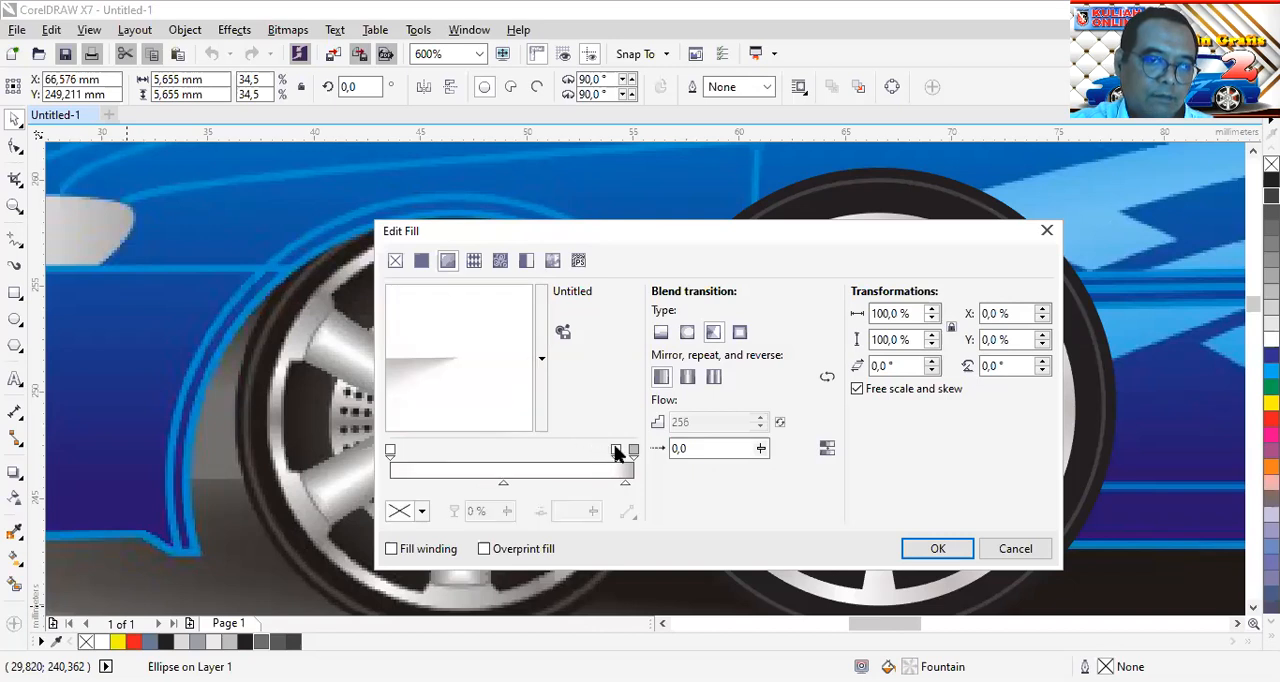
double_click(616, 452)
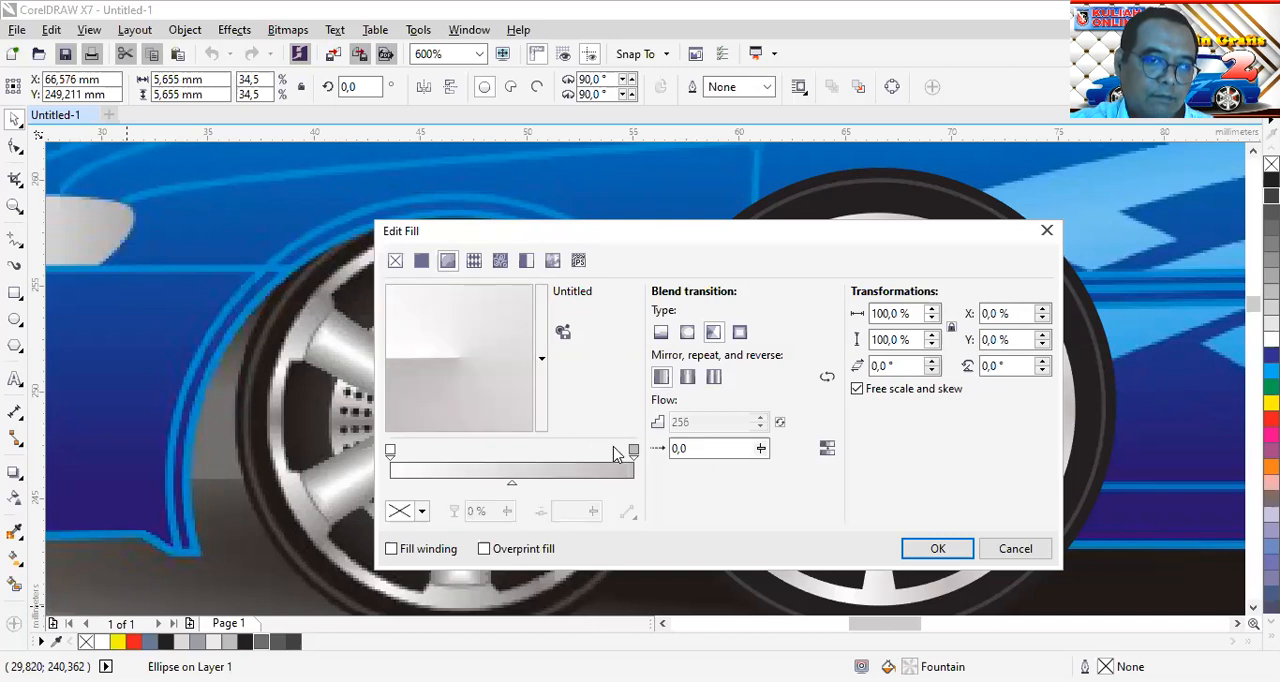
click(925, 549)
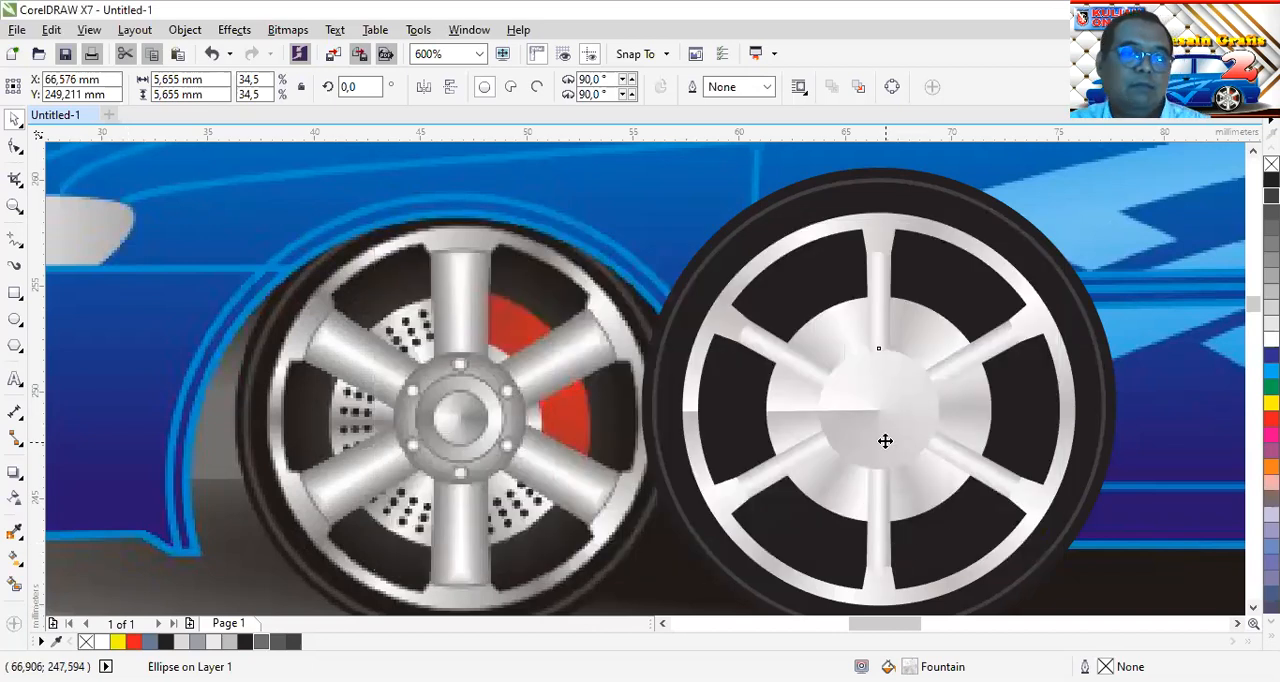
Darken the grey end stop of the small hub circle's conical gradient to C53 M45 Y44 K9
scroll(884, 437, up, 2)
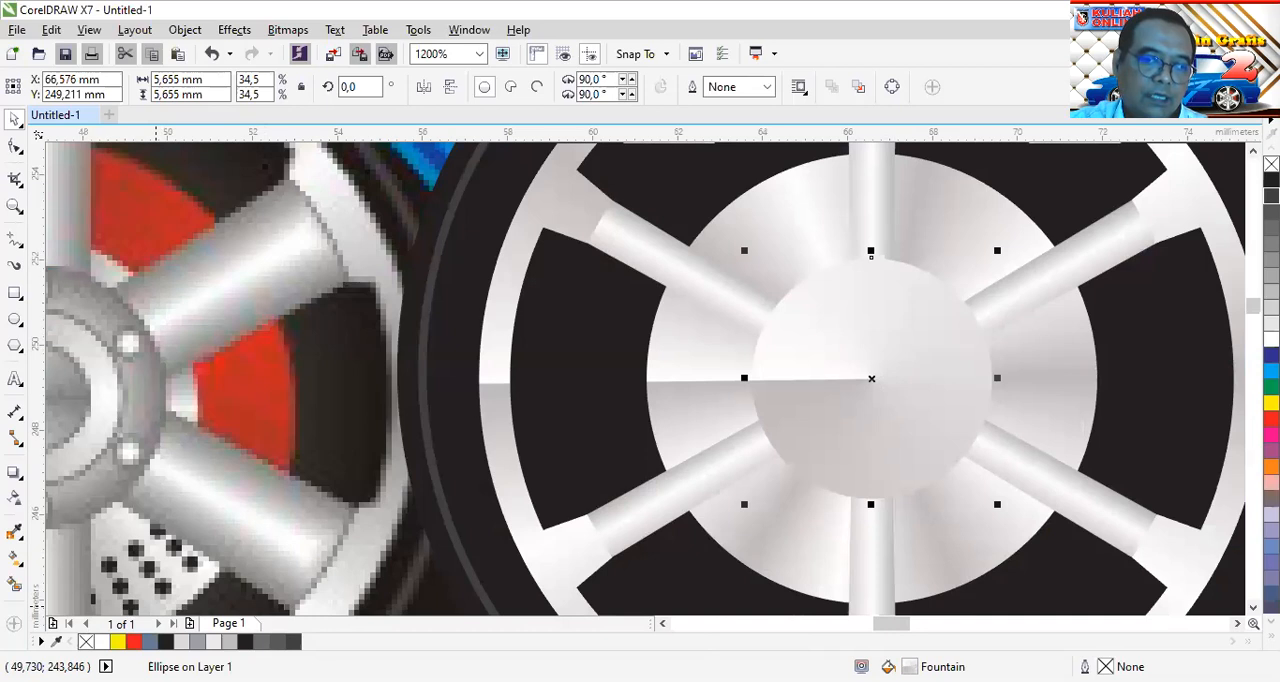
key(F11)
click(634, 453)
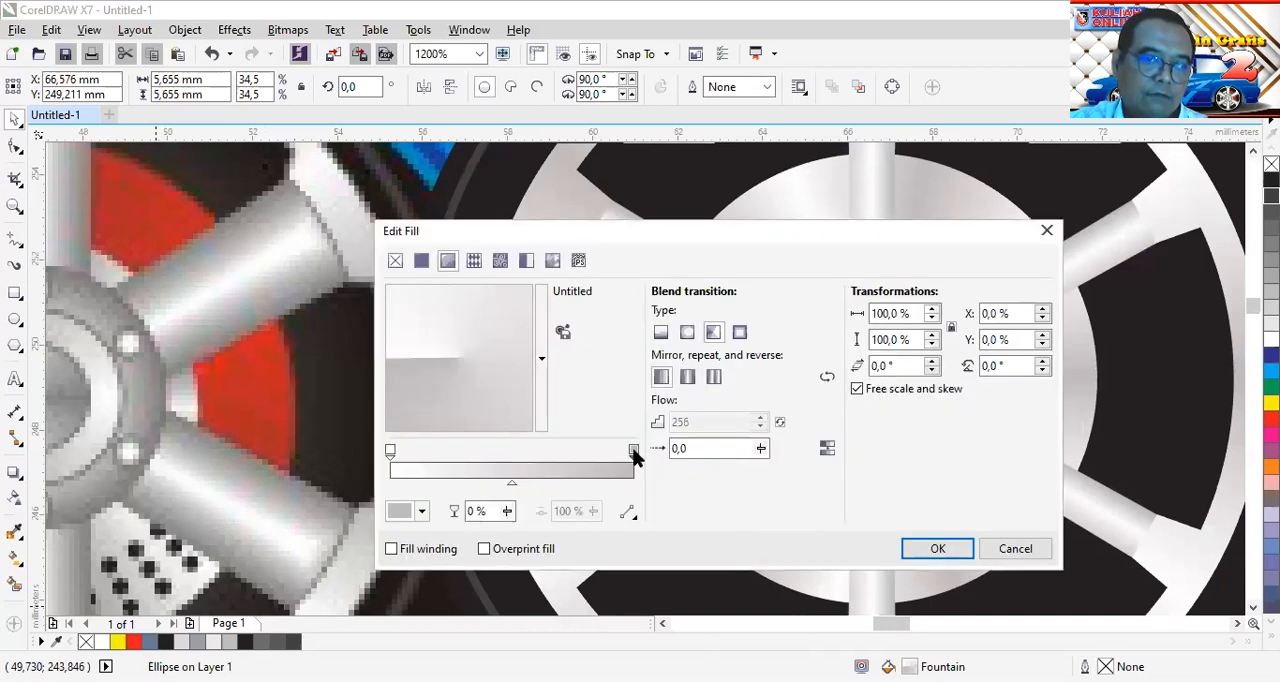
click(422, 511)
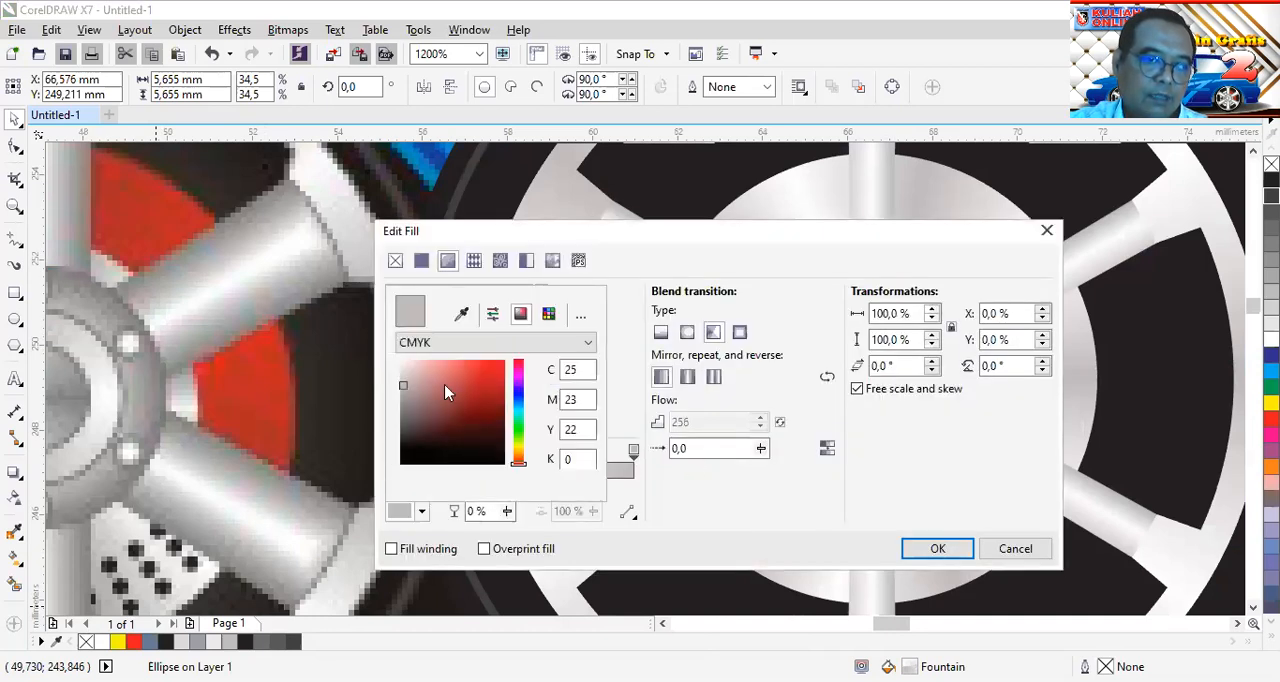
drag(403, 388, 398, 412)
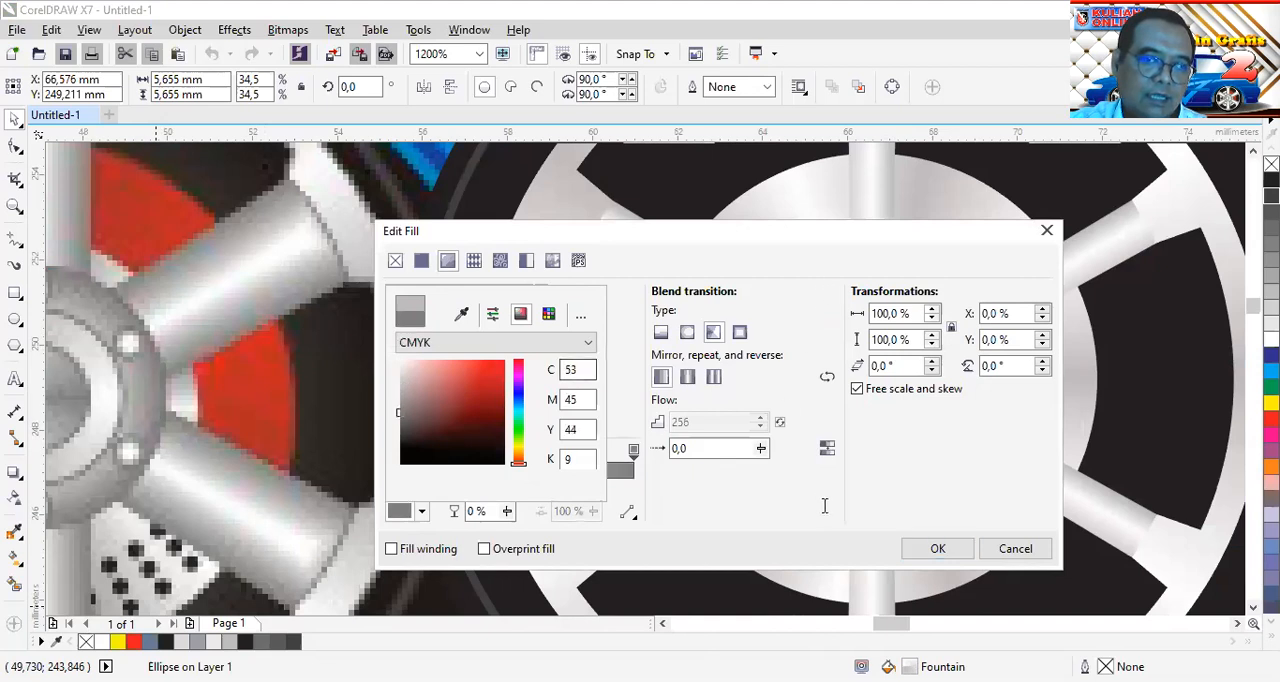
click(922, 548)
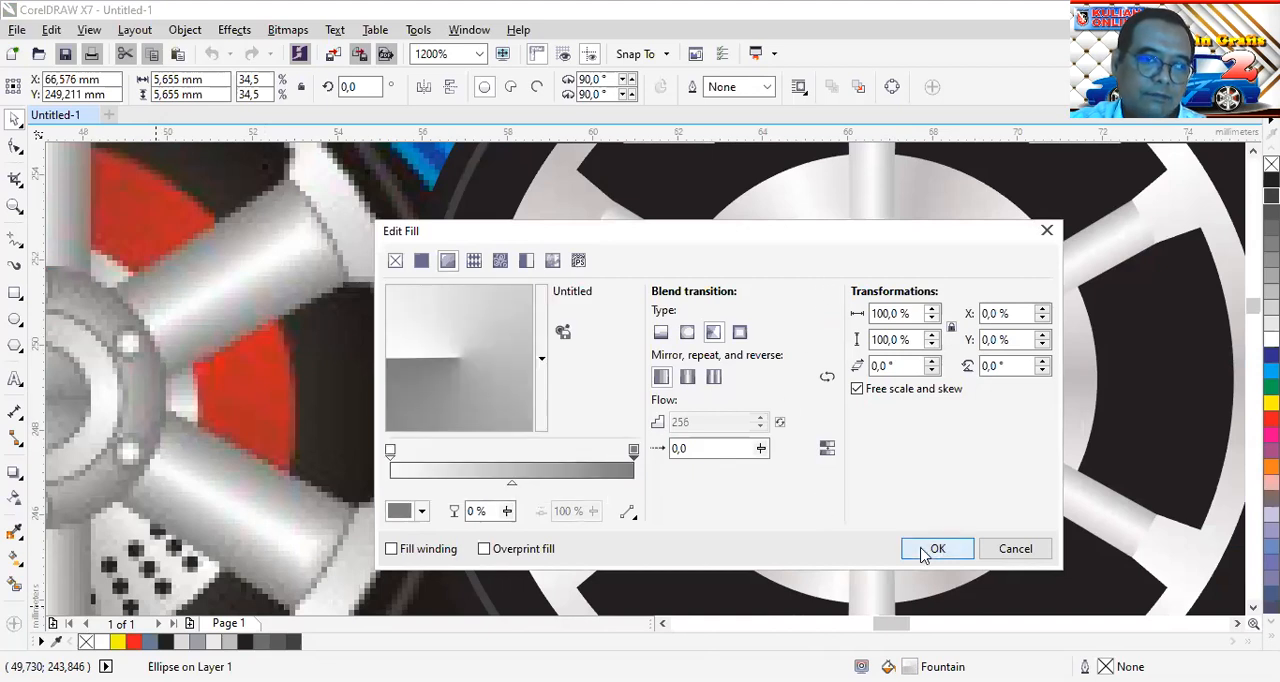
click(922, 548)
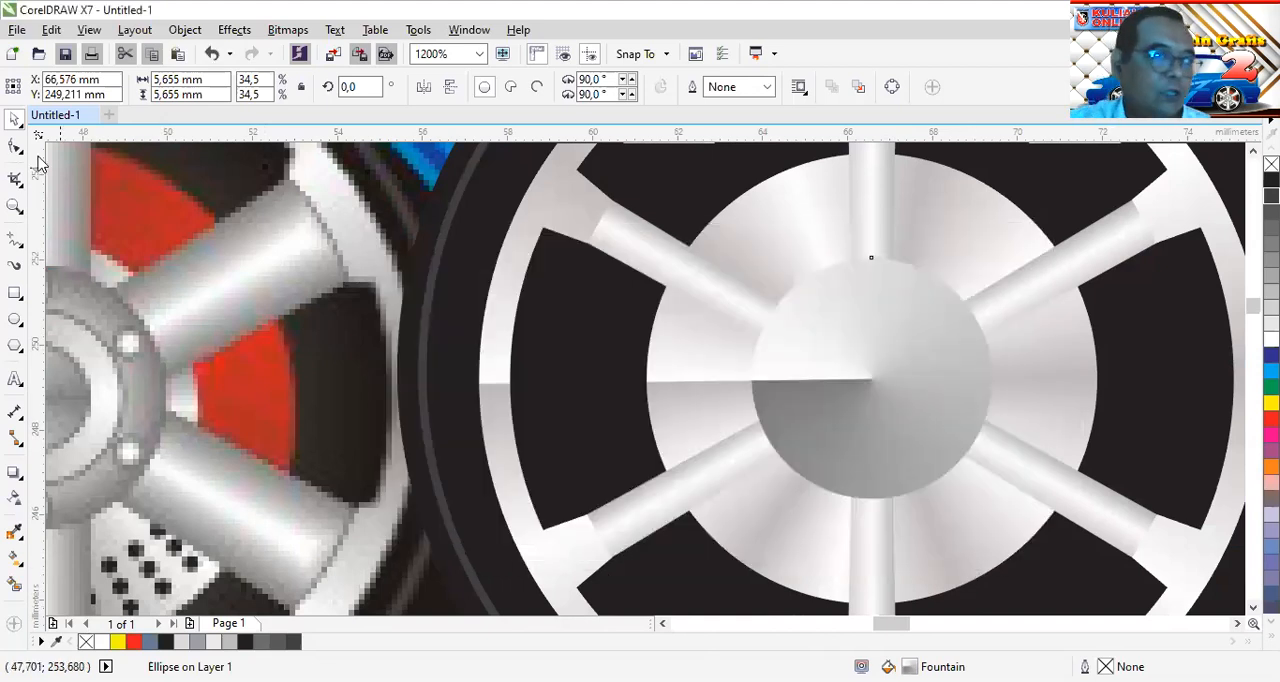
Make two concentric copies of the small hub circle, about 4.2 mm and 2.6 mm in diameter, with hairline outlines in 10% black
click(883, 286)
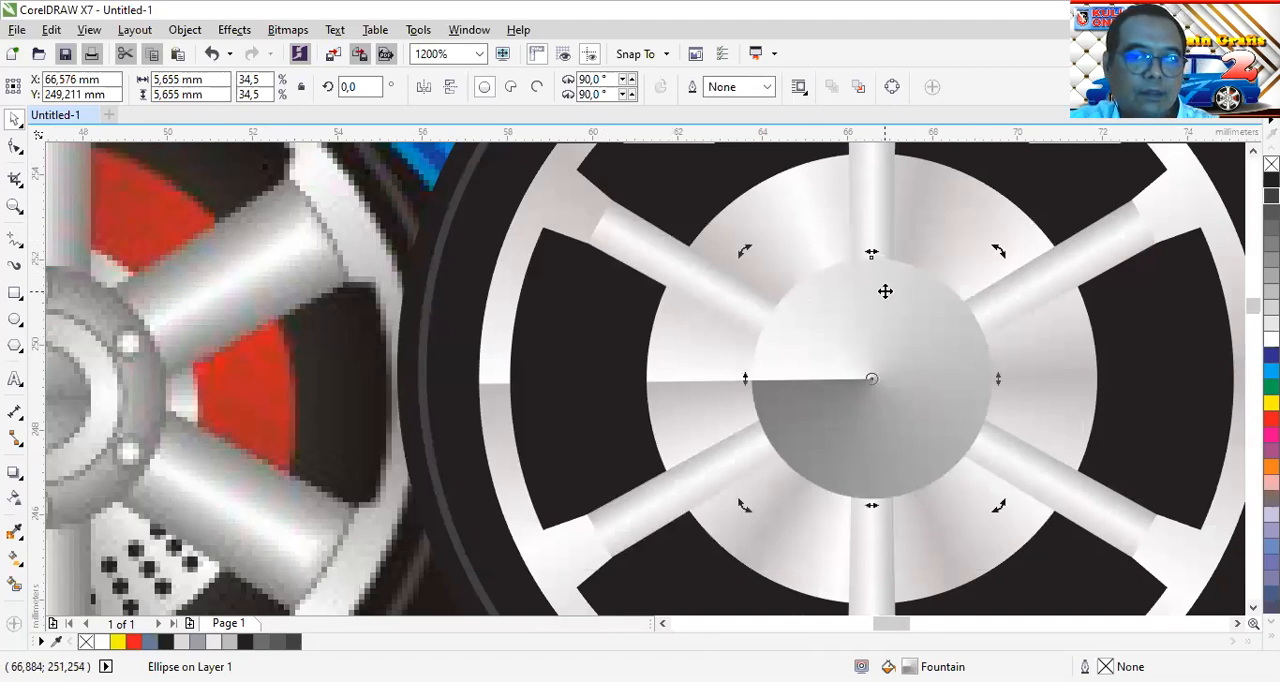
click(898, 300)
drag(994, 251, 977, 284)
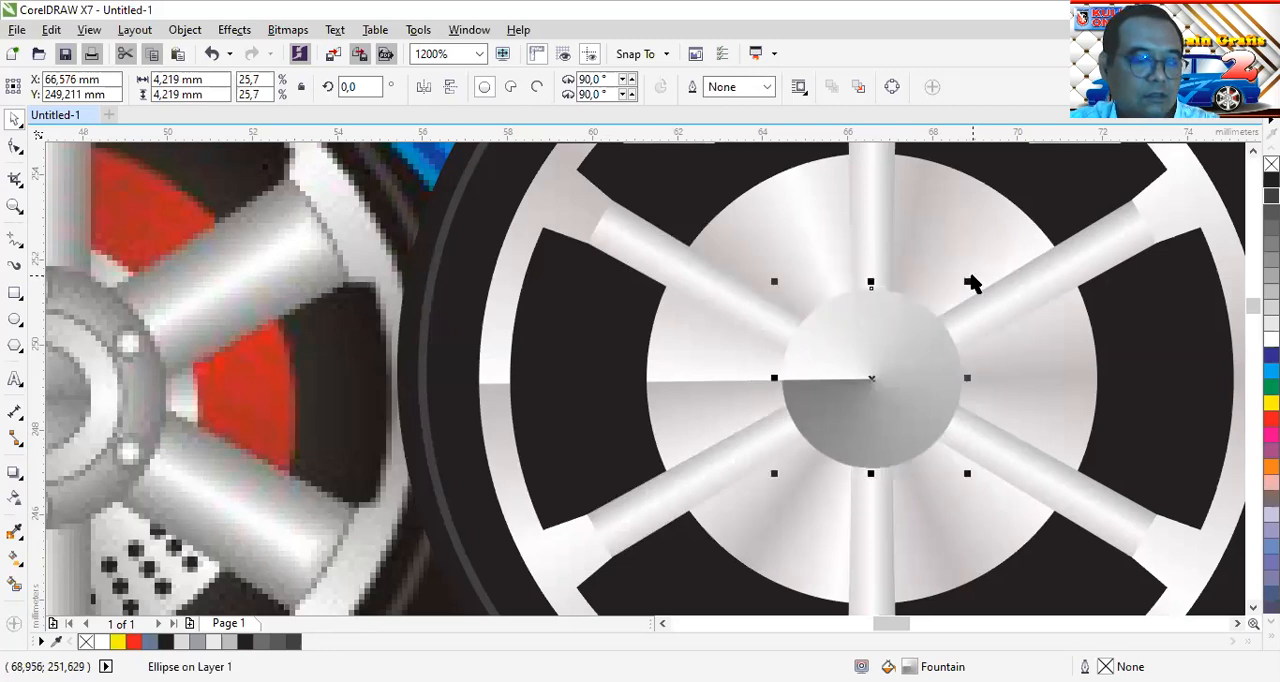
key(ctrl+z)
drag(997, 257, 977, 288)
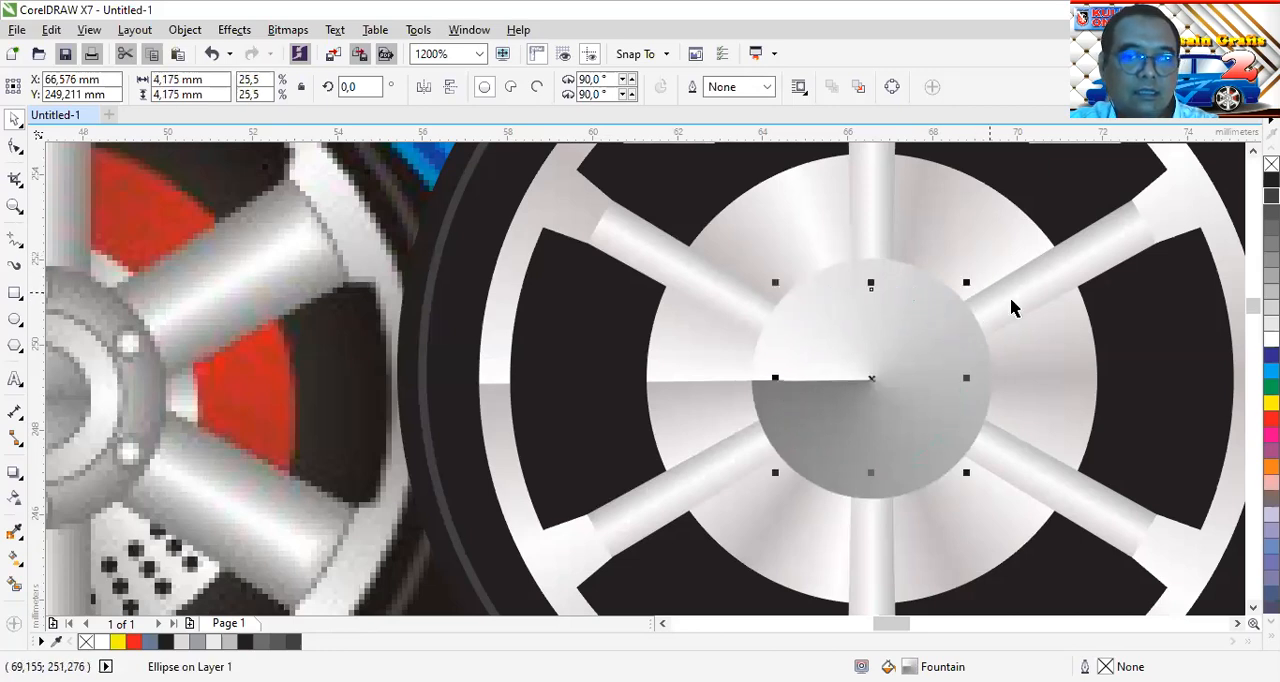
right_click(1271, 324)
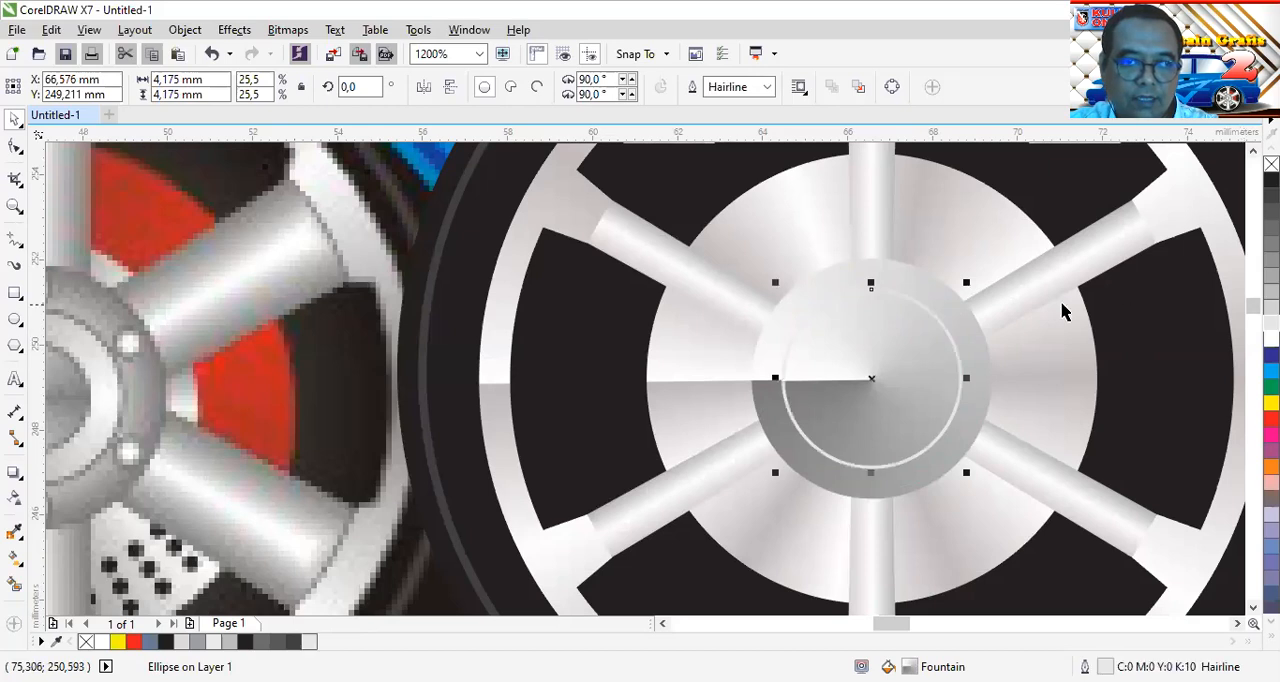
drag(966, 283, 944, 316)
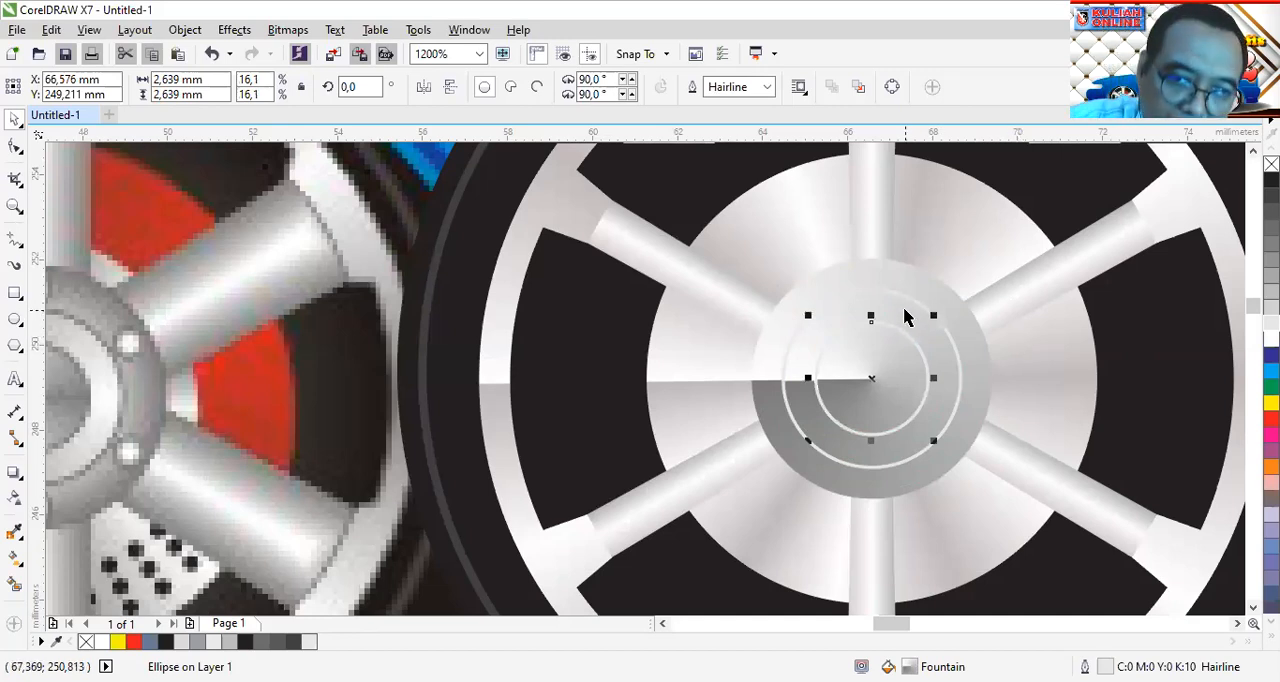
Change the 4.2 mm circle's gradient to an elliptical fountain fill and select the innermost hub circle
key(ctrl+z)
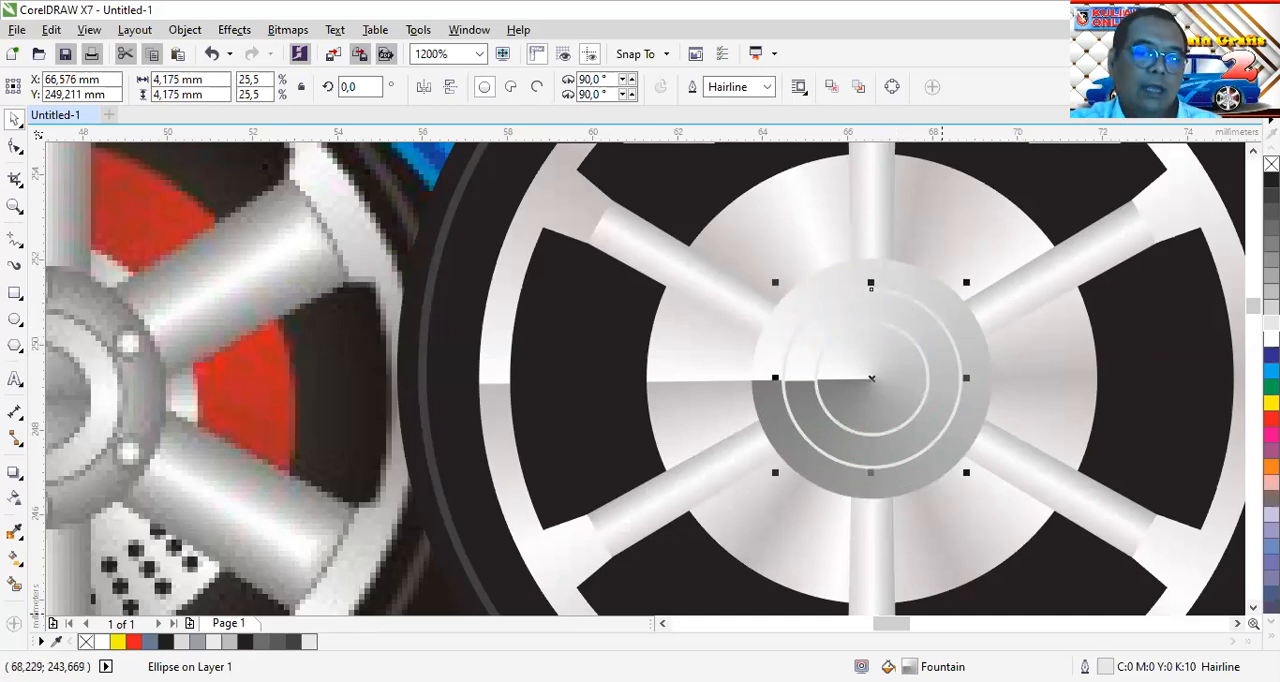
key(F11)
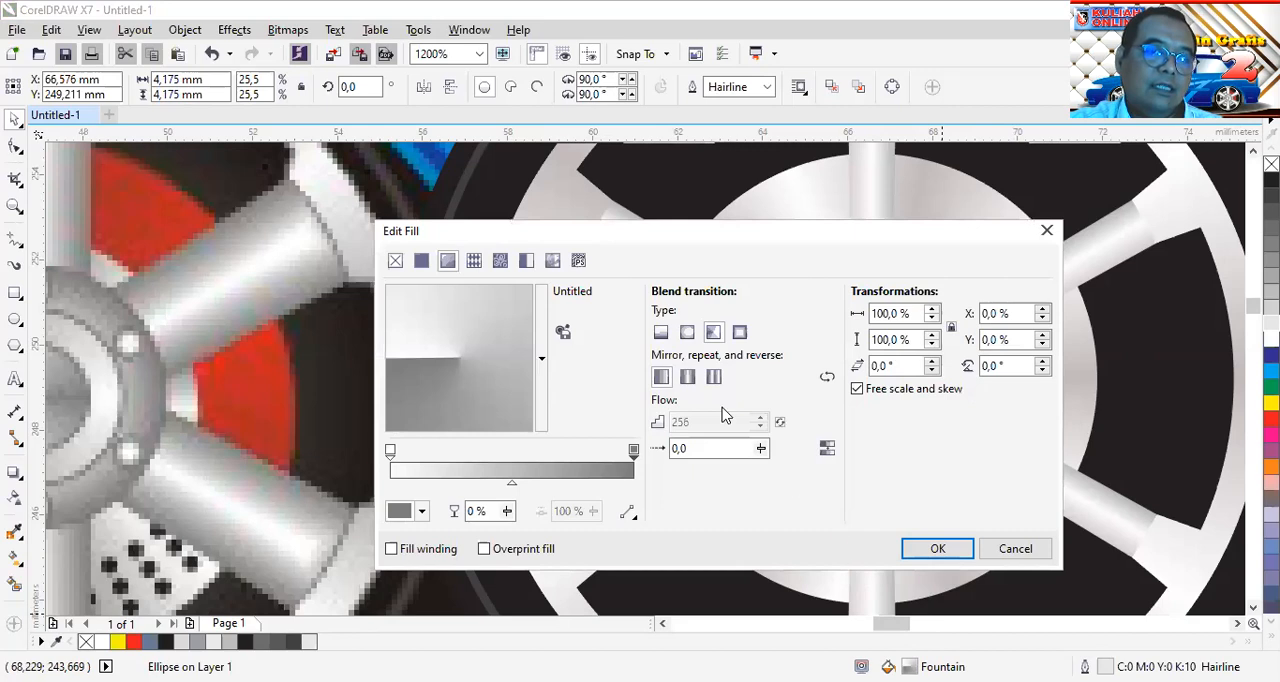
click(687, 333)
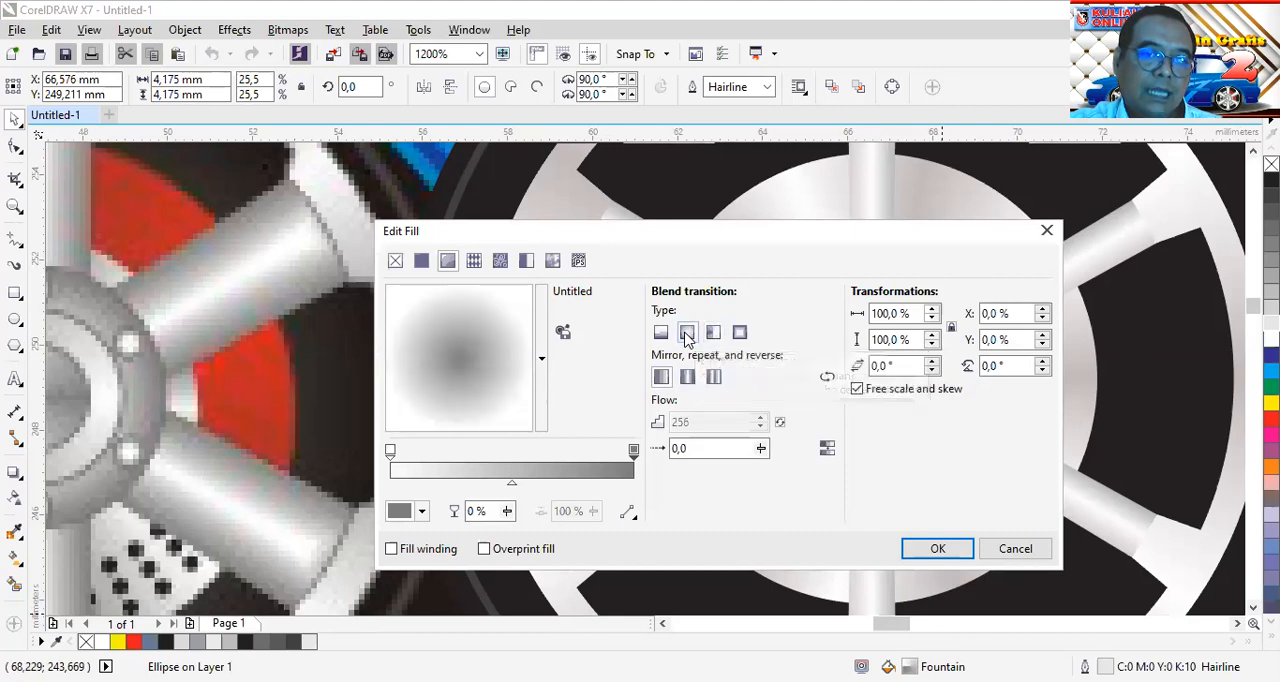
click(940, 549)
click(926, 377)
click(909, 367)
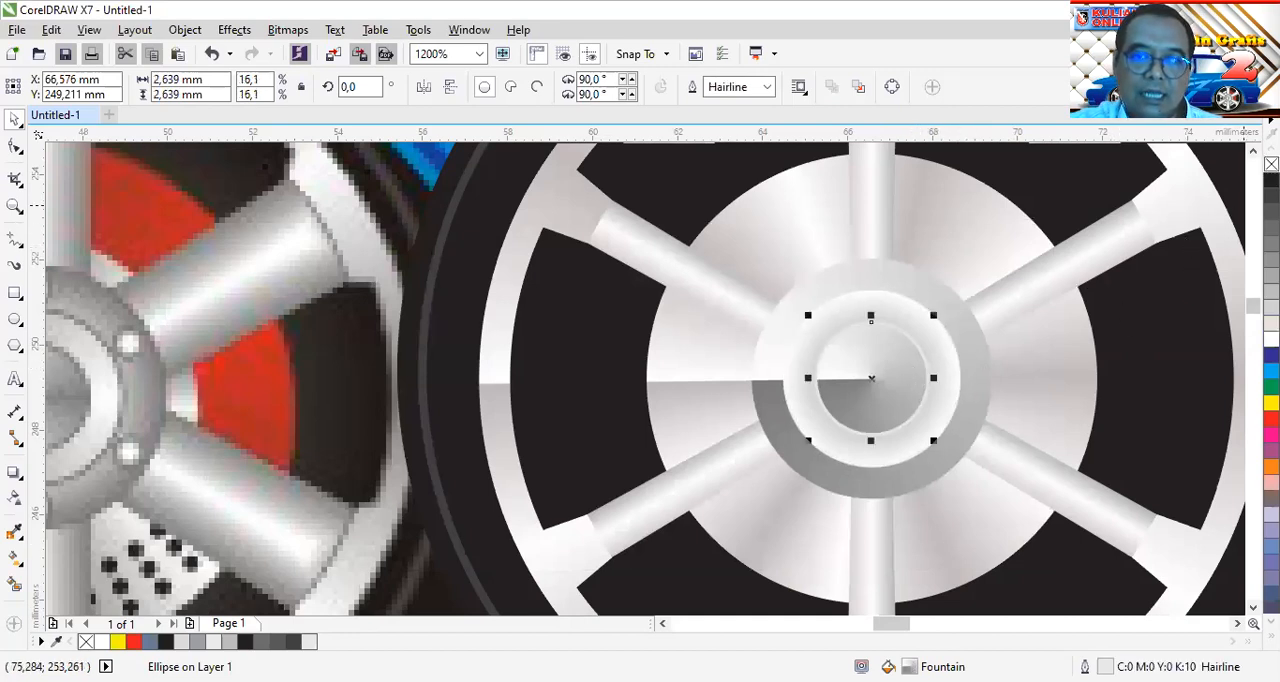
Remove the outline from the innermost hub circle
right_click(1271, 164)
click(1058, 363)
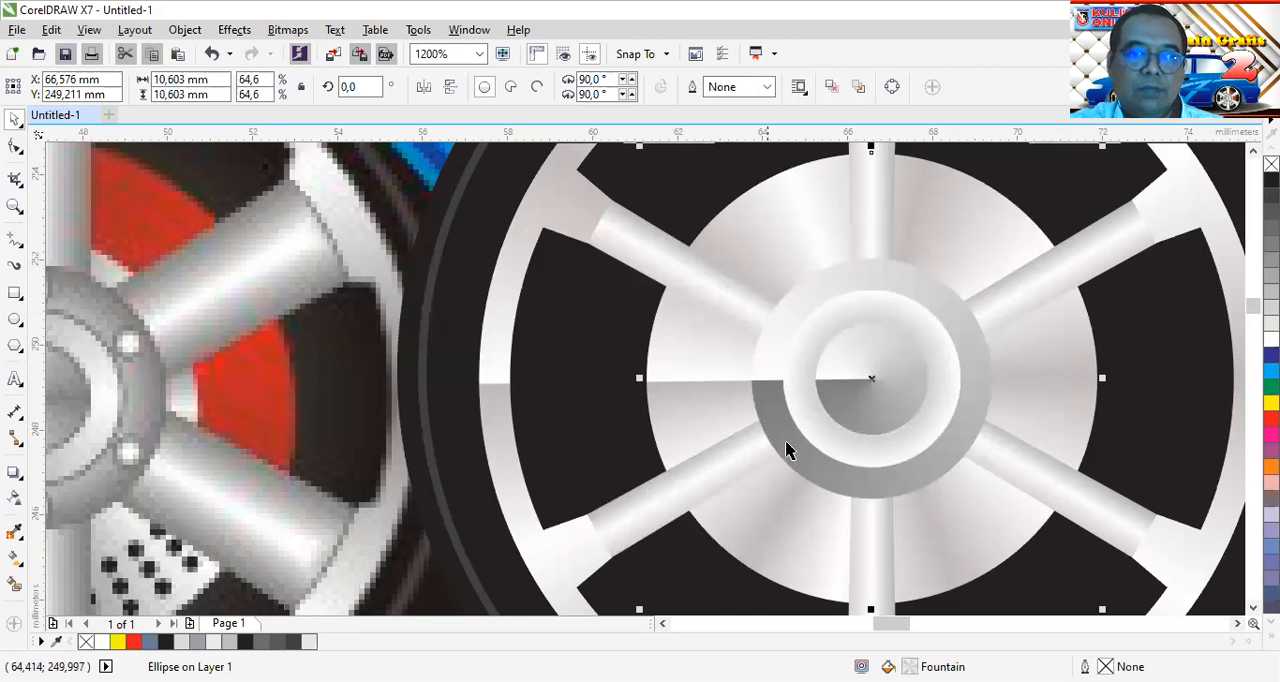
scroll(892, 385, down, 2)
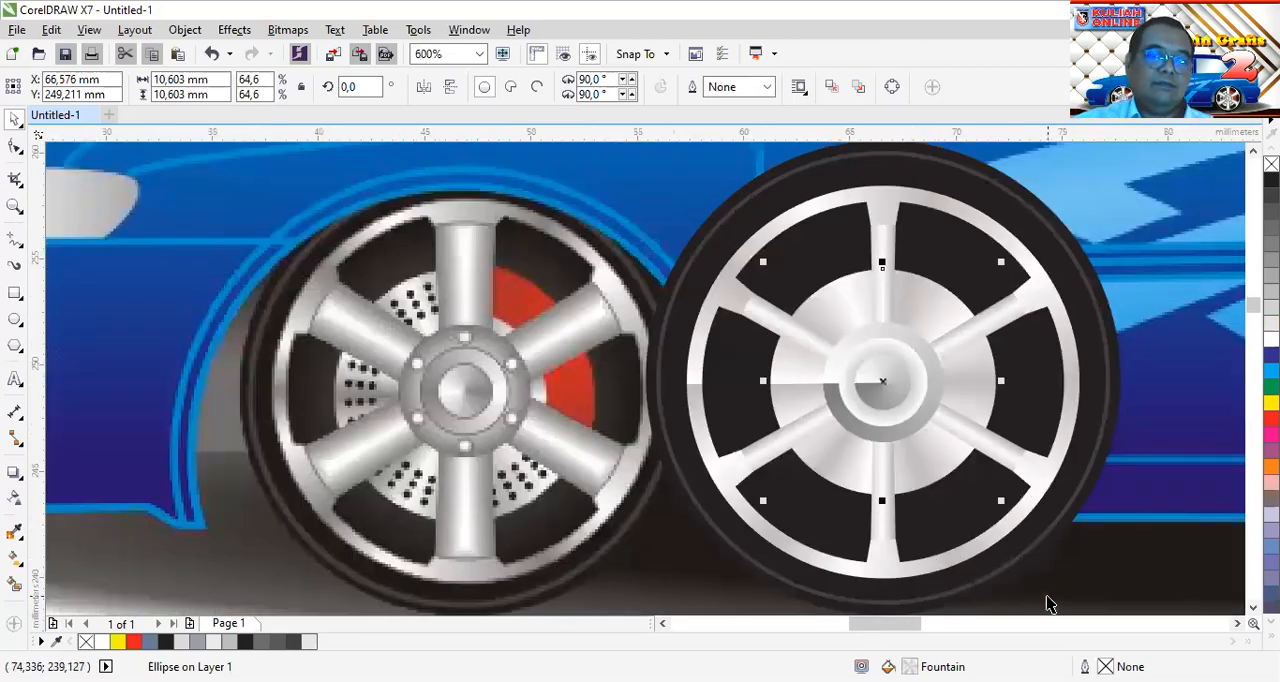
Inspect the concentric hub circles and compare them with the bolts around the reference wheel's hub
click(1237, 623)
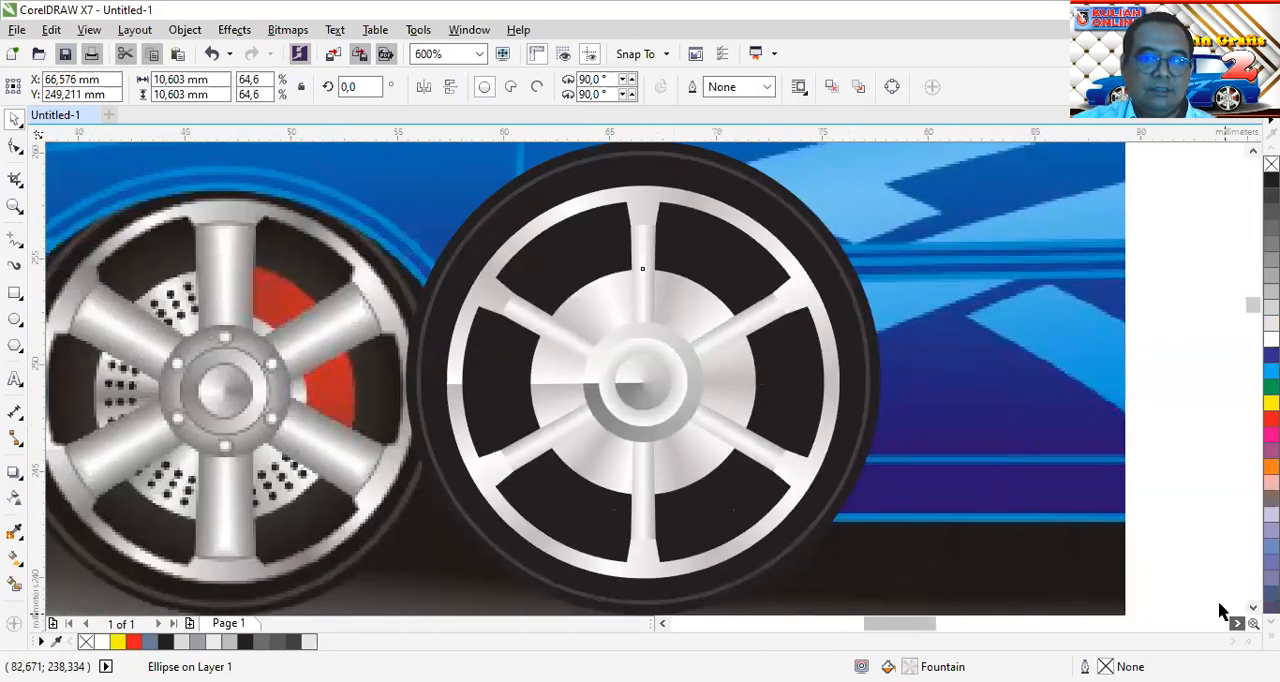
scroll(650, 385, up, 2)
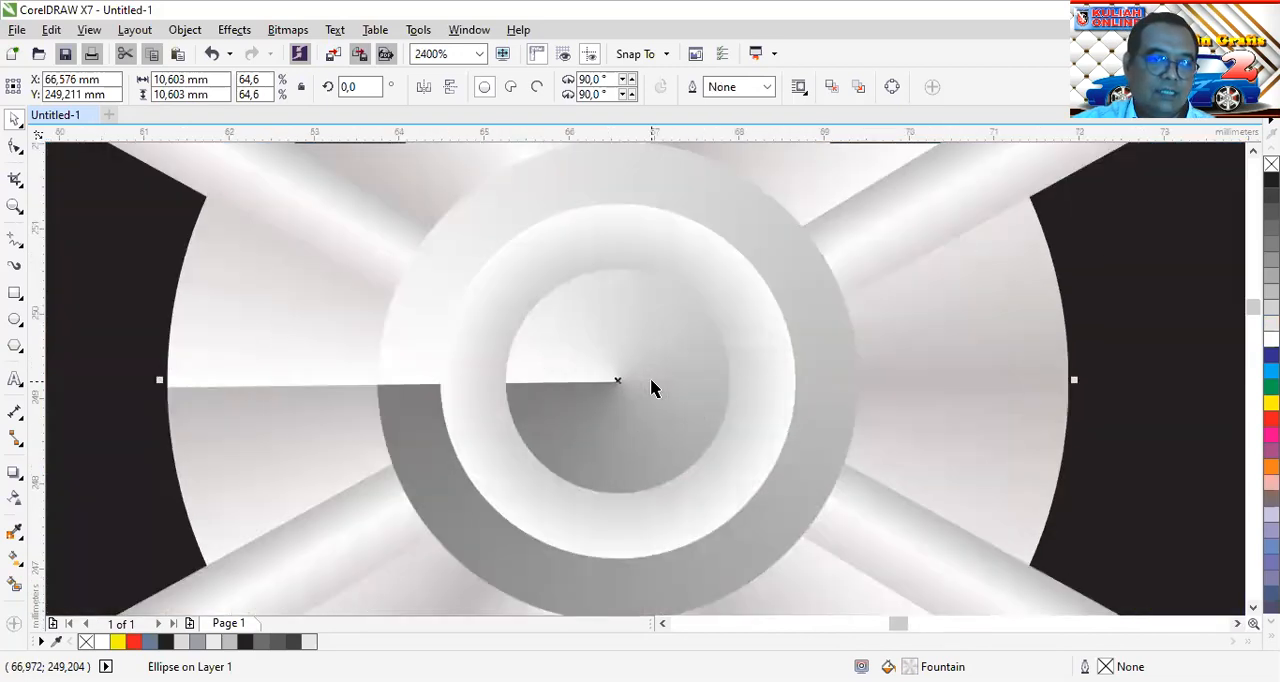
click(753, 204)
click(722, 258)
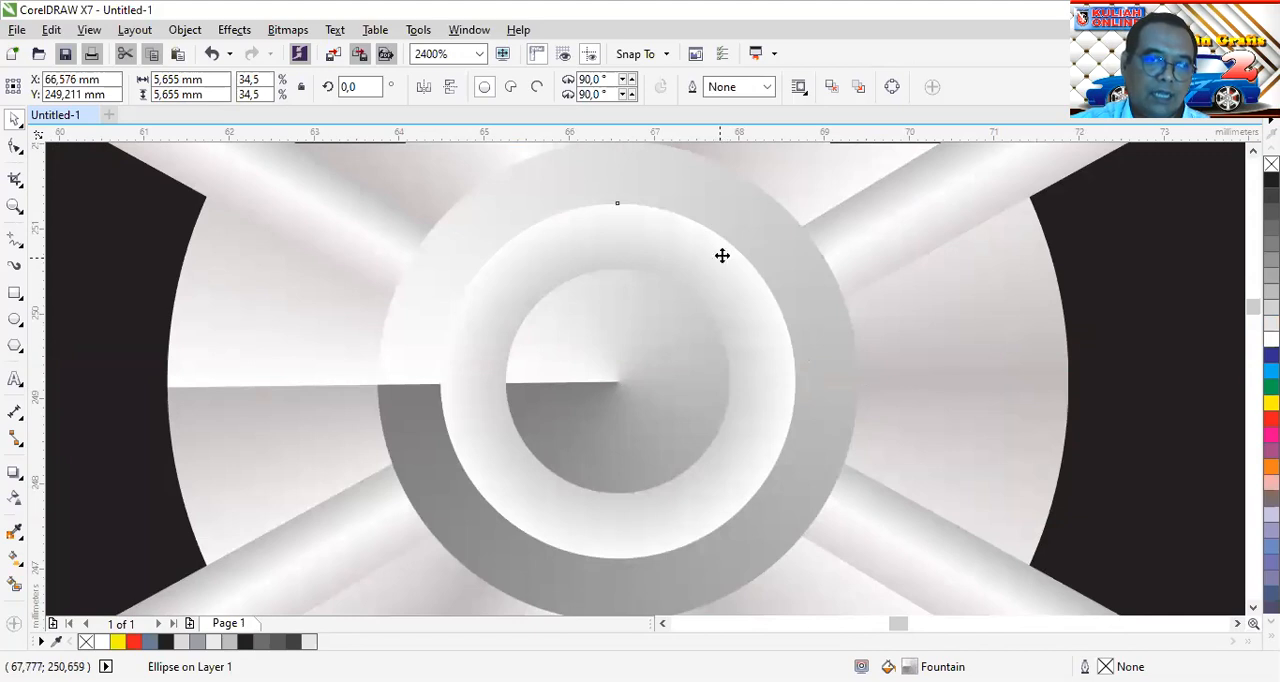
click(651, 334)
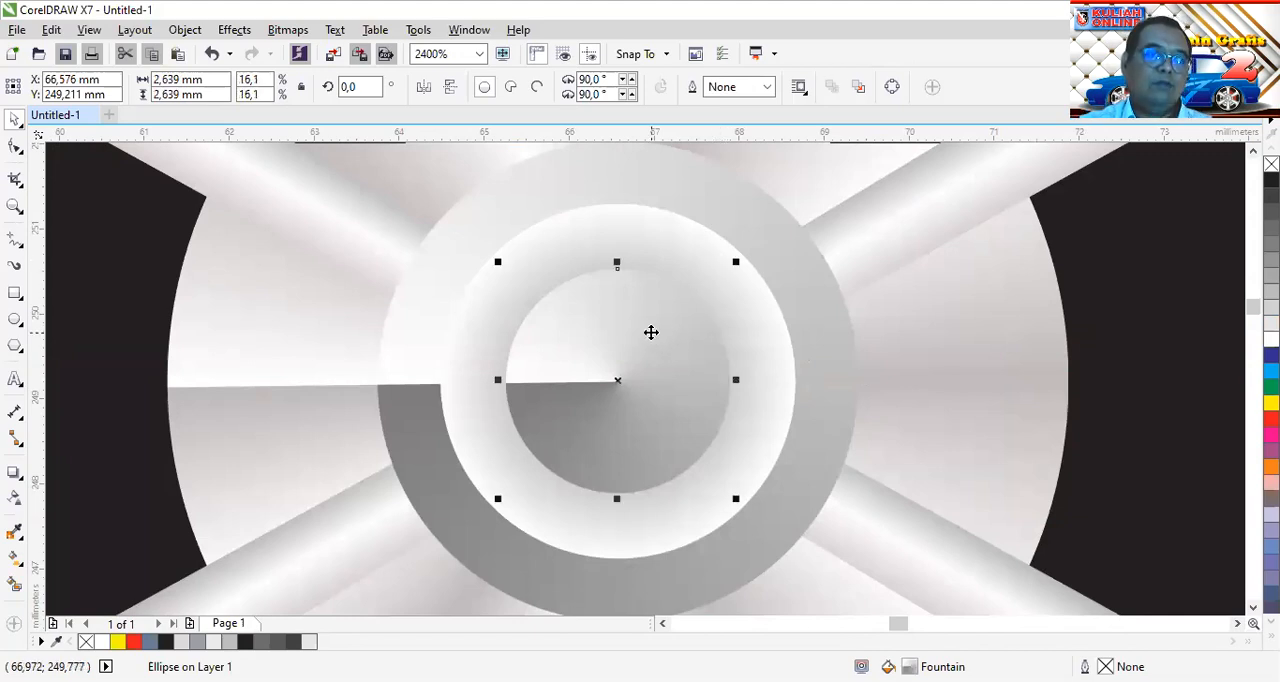
scroll(660, 332, down, 2)
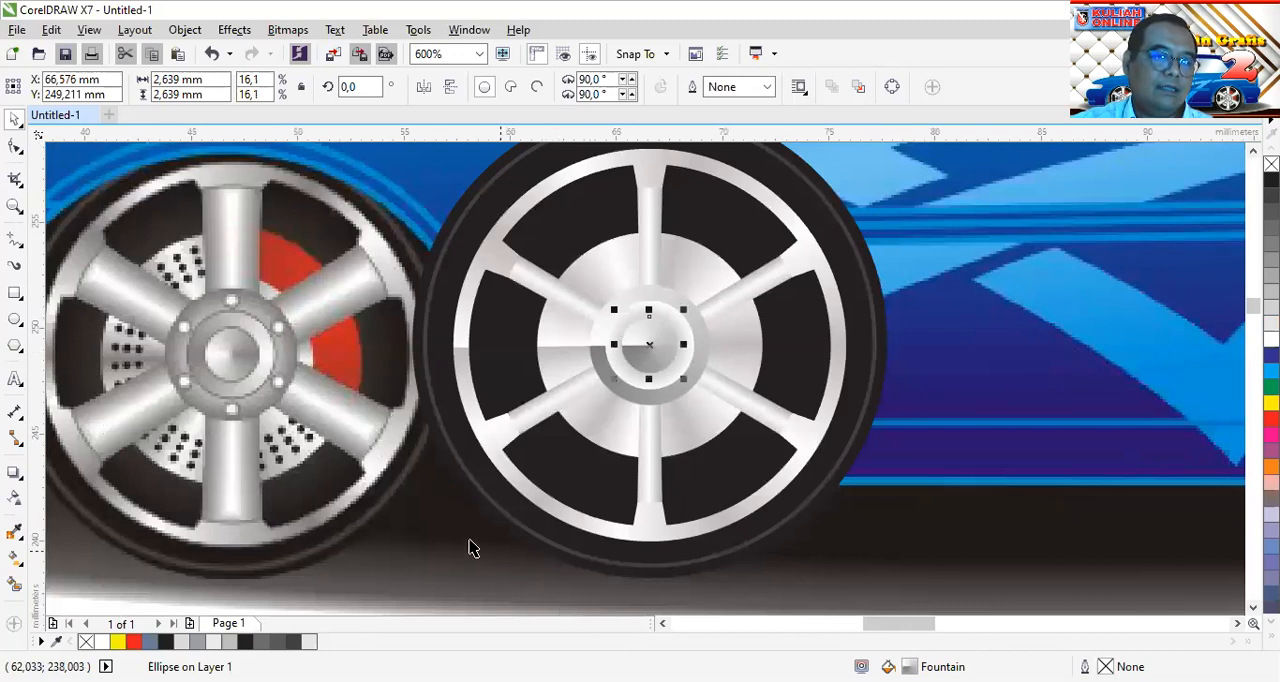
scroll(232, 303, up, 2)
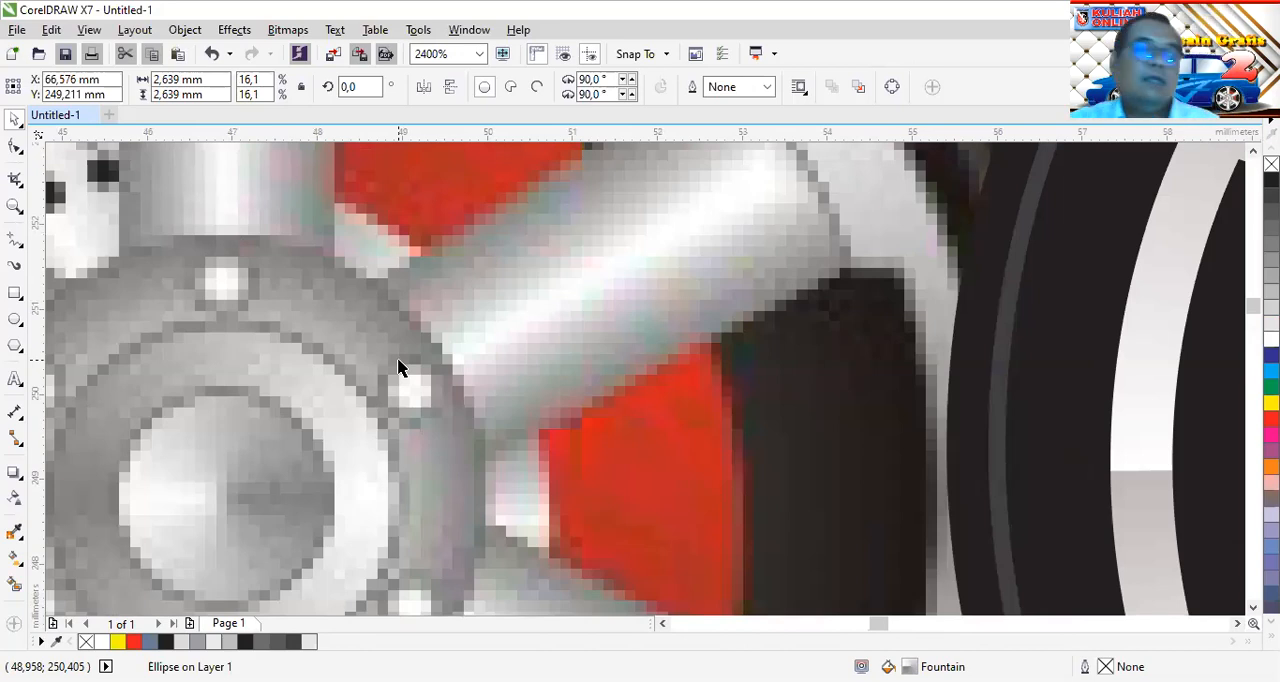
scroll(398, 368, down, 1)
scroll(651, 371, down, 1)
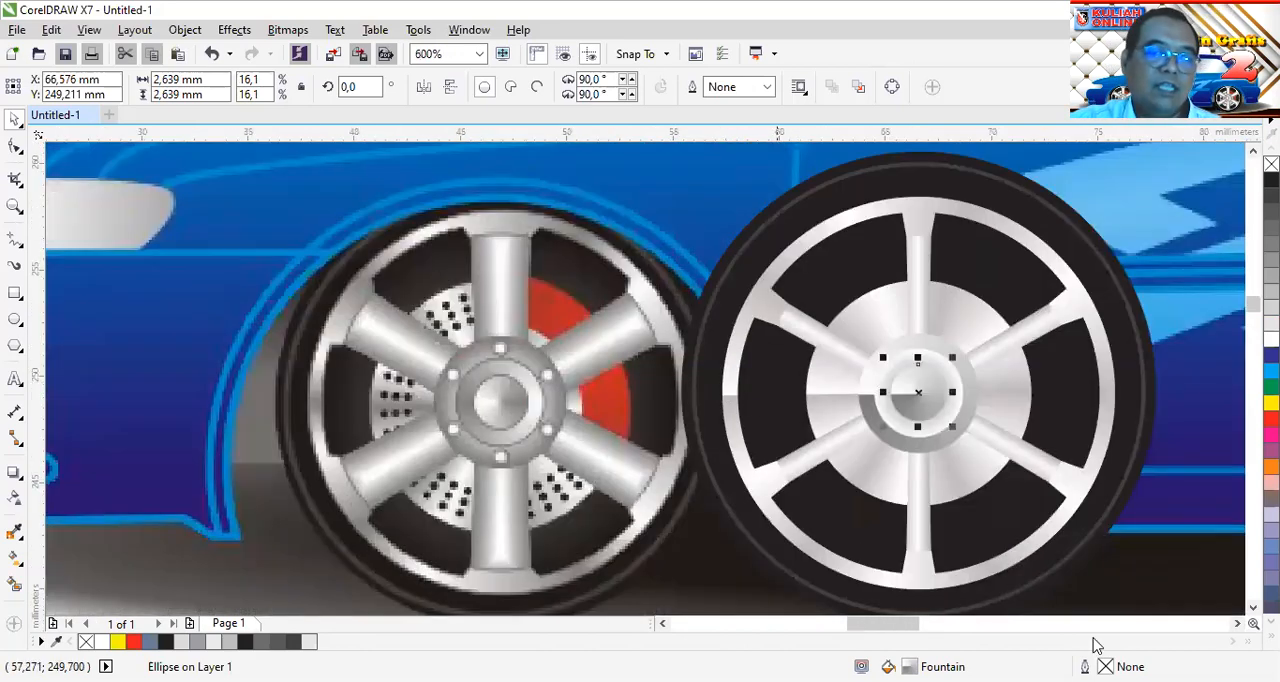
click(1238, 622)
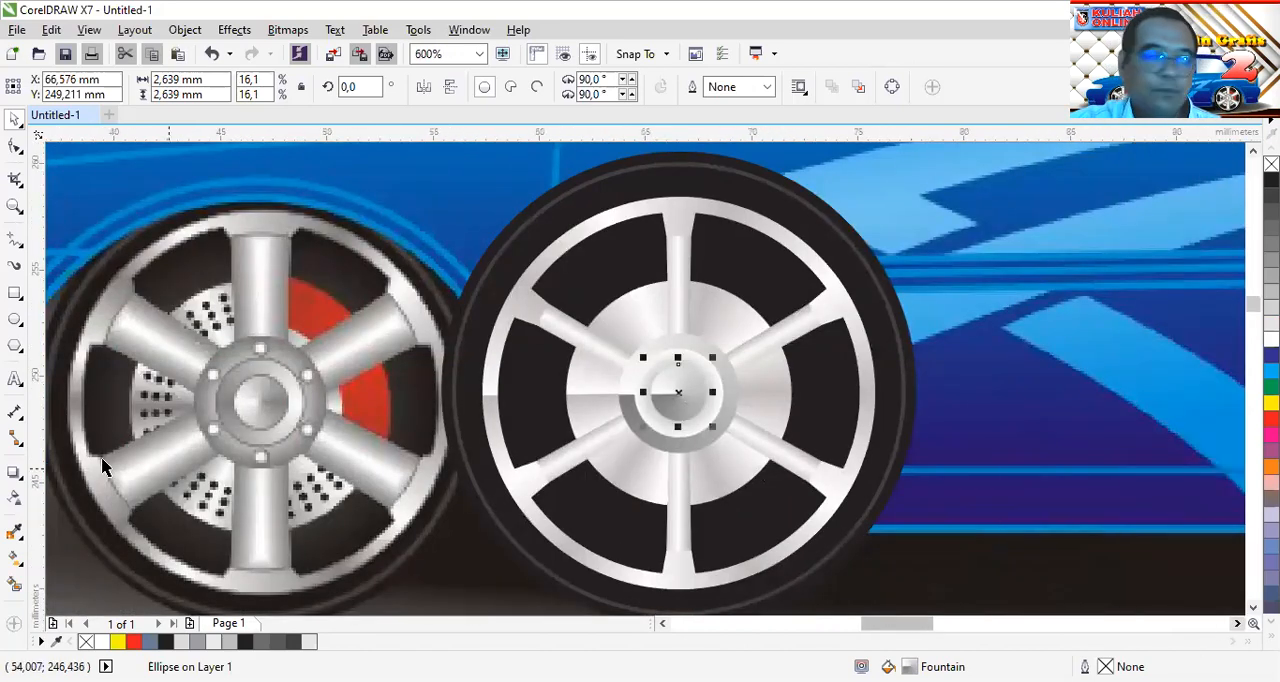
Draw a bolt circle about 0.35 mm in diameter on the brake disc beside the upper-left spoke and remove its outline
click(15, 318)
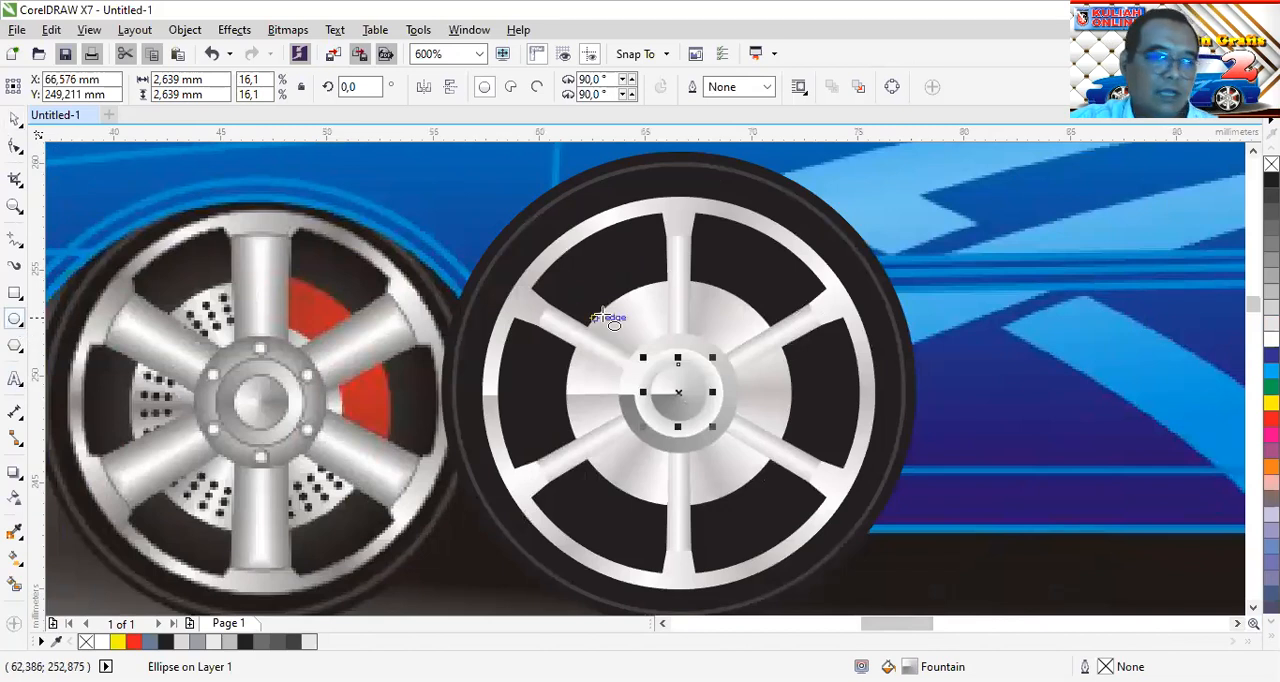
scroll(643, 348, up, 1)
scroll(650, 340, up, 1)
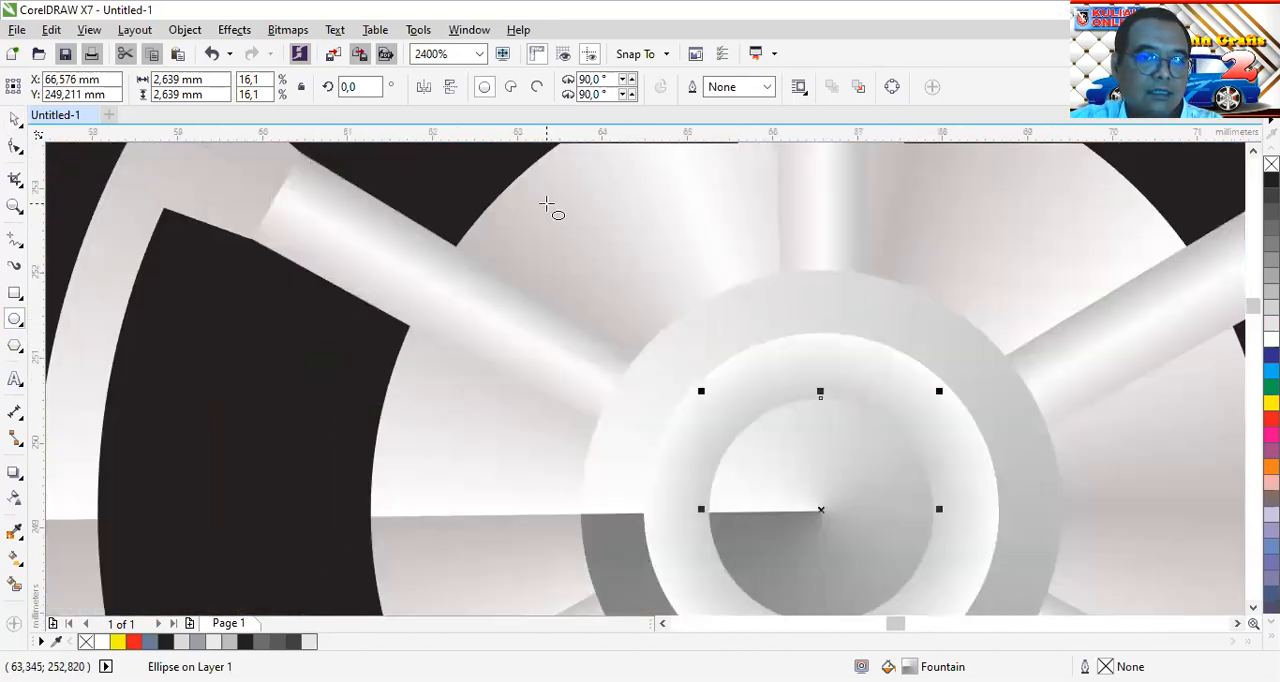
drag(540, 197, 583, 240)
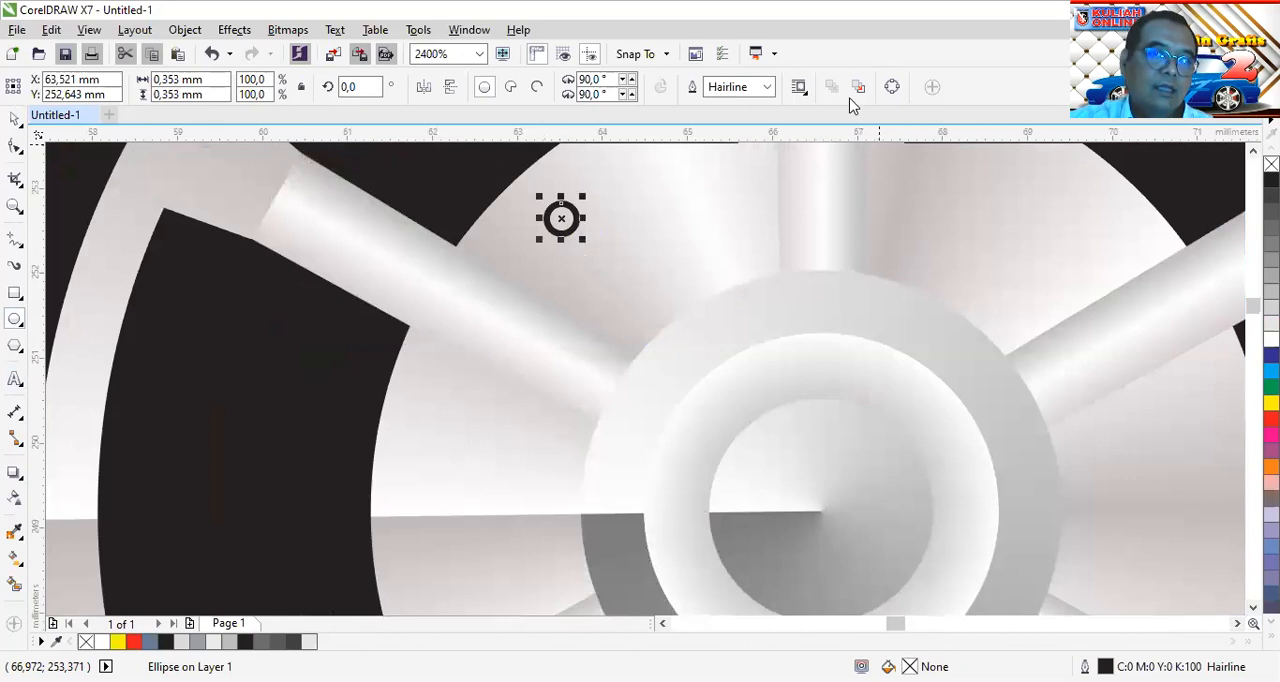
right_click(1271, 165)
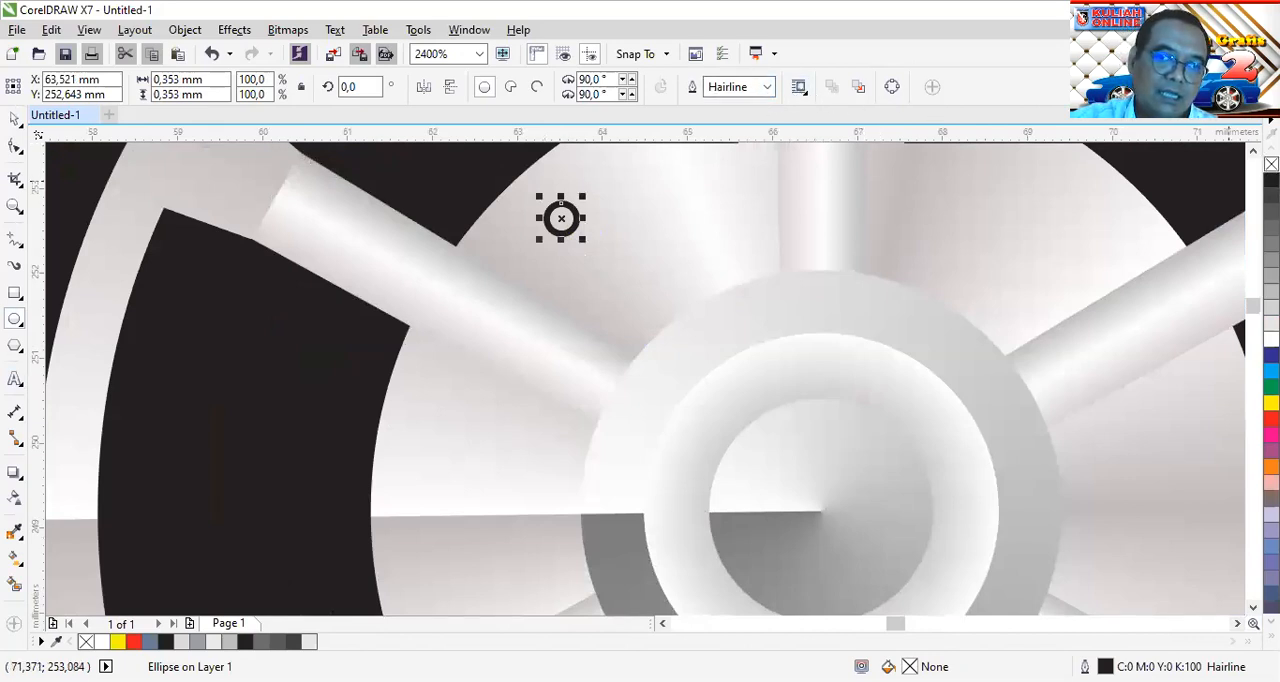
Give the small bolt circle an elliptical fountain fill running from a black edge to a white centre
click(17, 560)
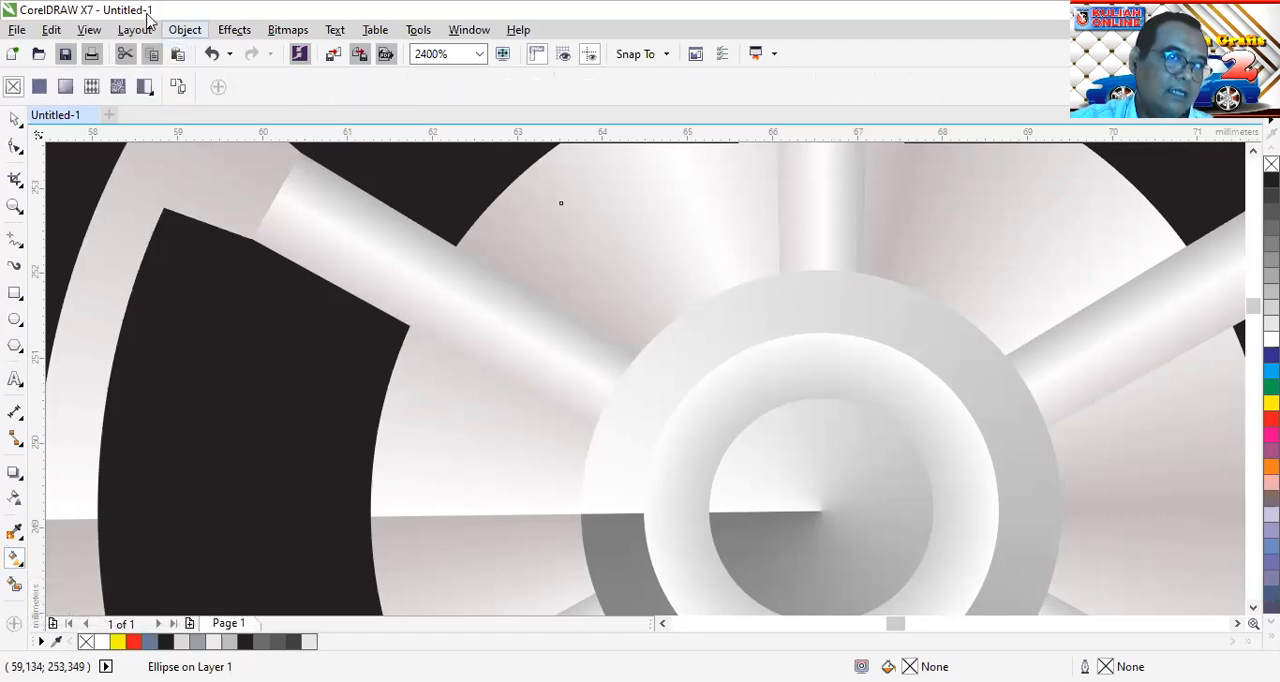
click(68, 88)
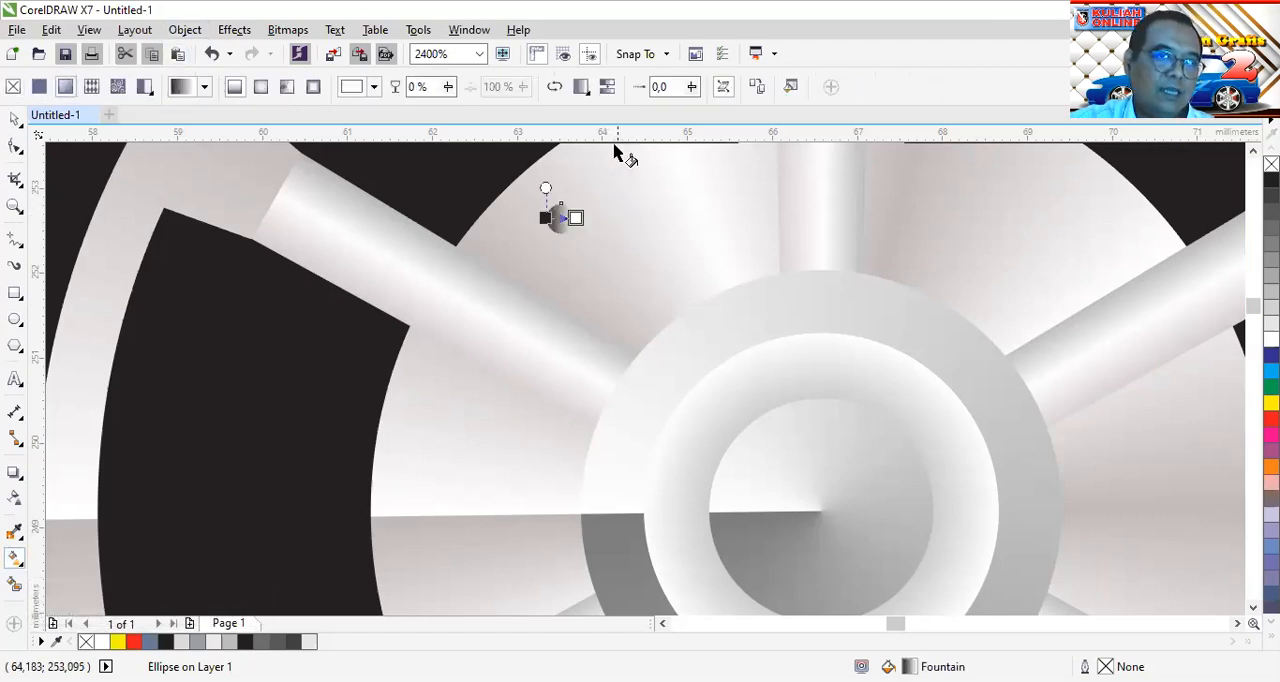
double_click(909, 667)
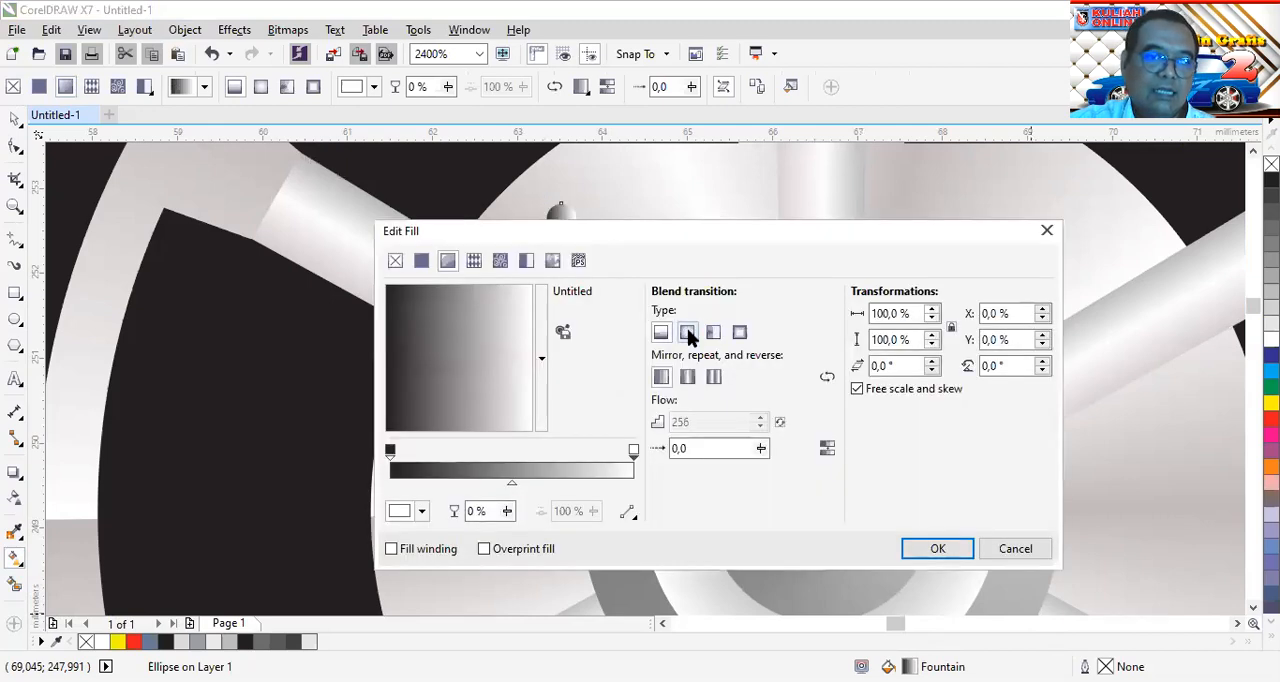
click(688, 334)
click(940, 552)
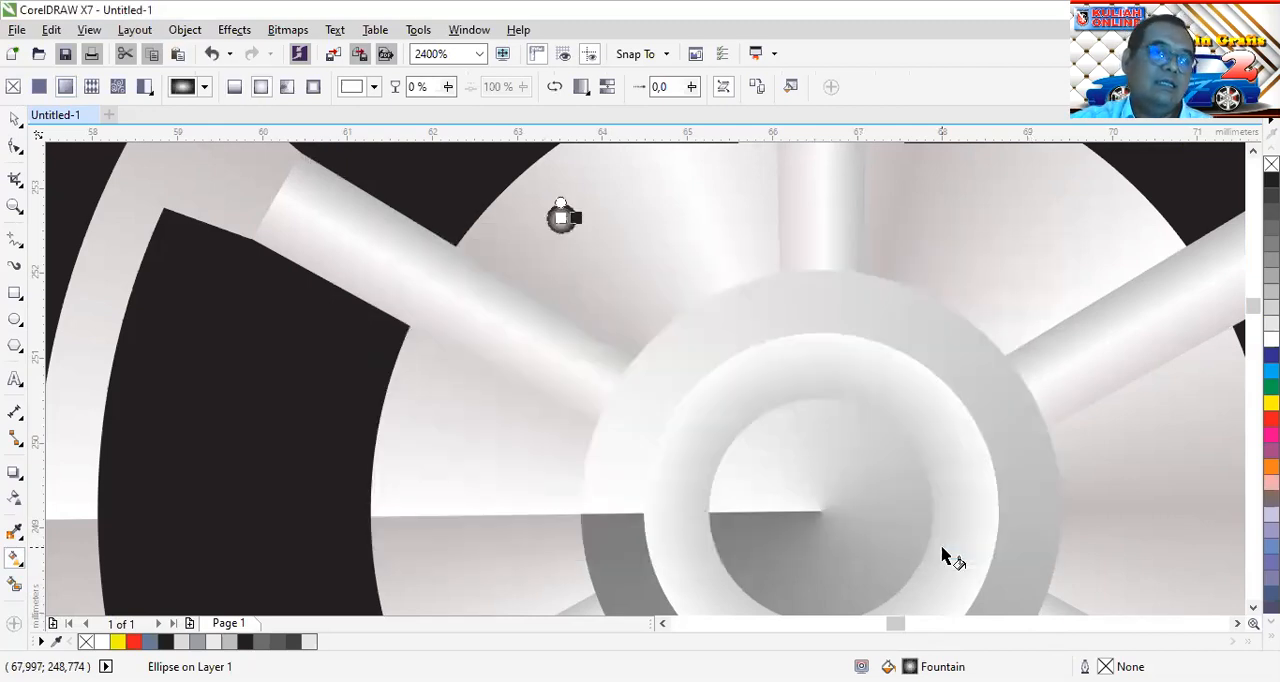
Change the black edge stop of the bolt circle's elliptical gradient to grey C51 M45 Y43 K7
scroll(563, 220, up, 2)
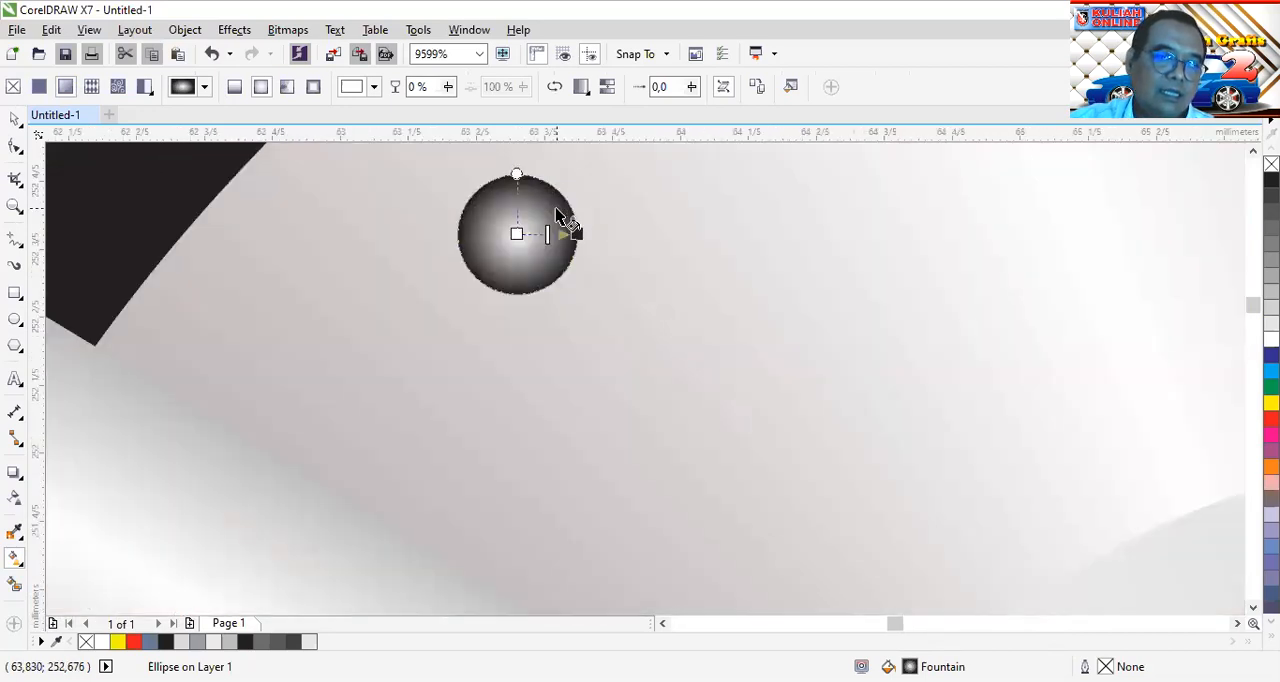
scroll(563, 220, down, 1)
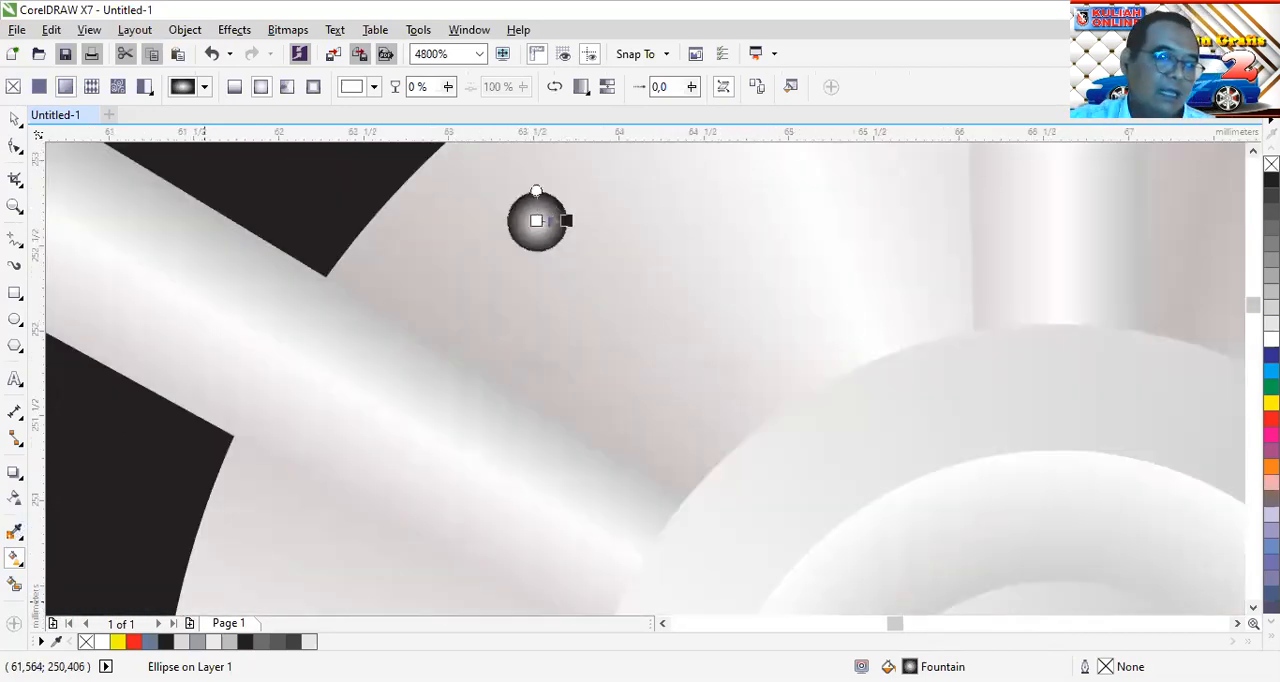
key(F11)
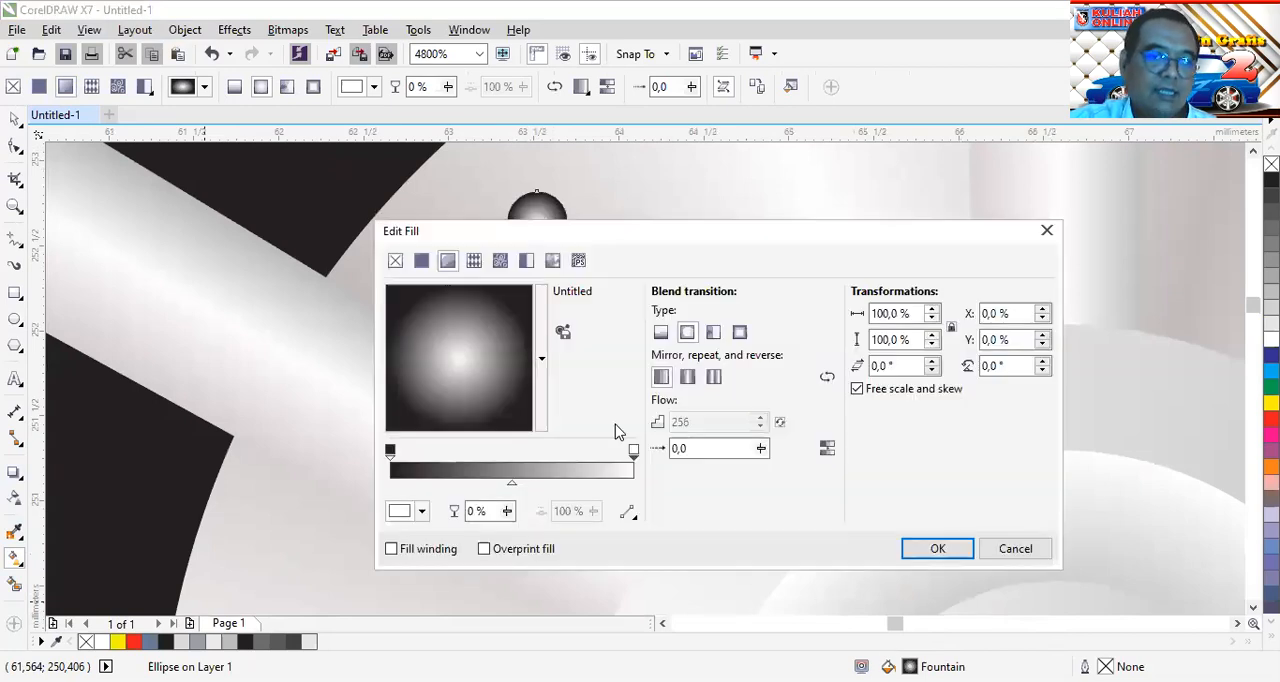
click(390, 451)
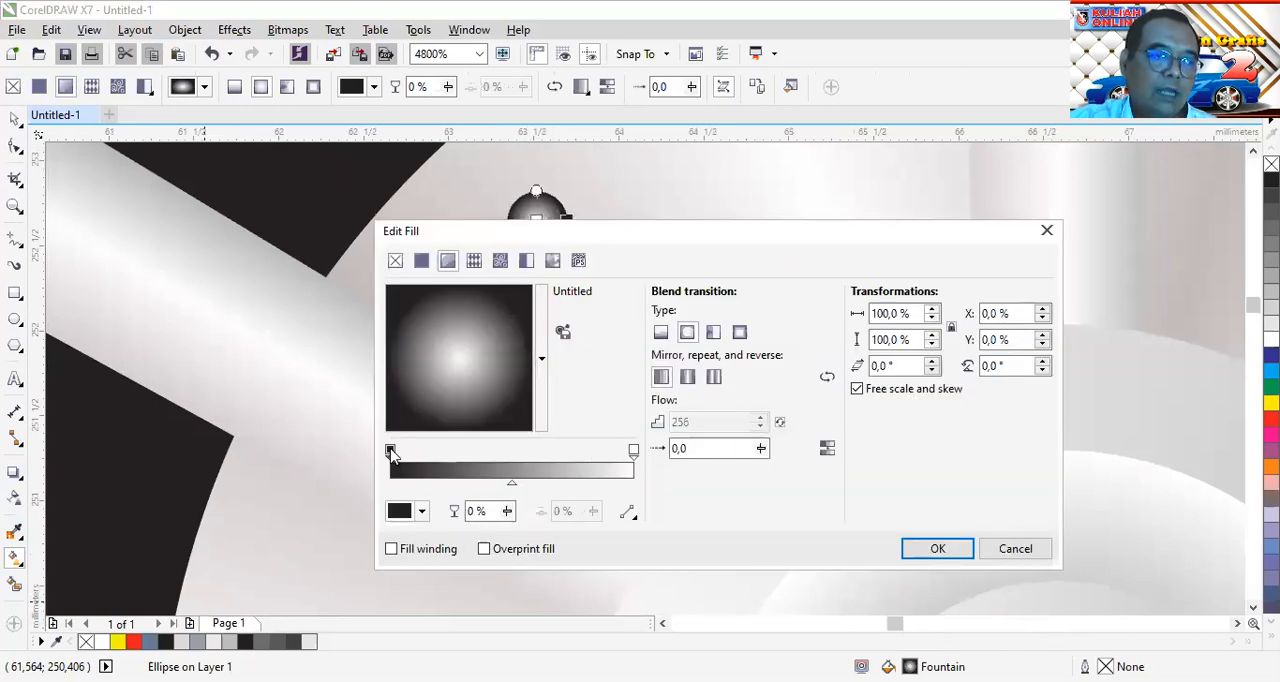
click(421, 511)
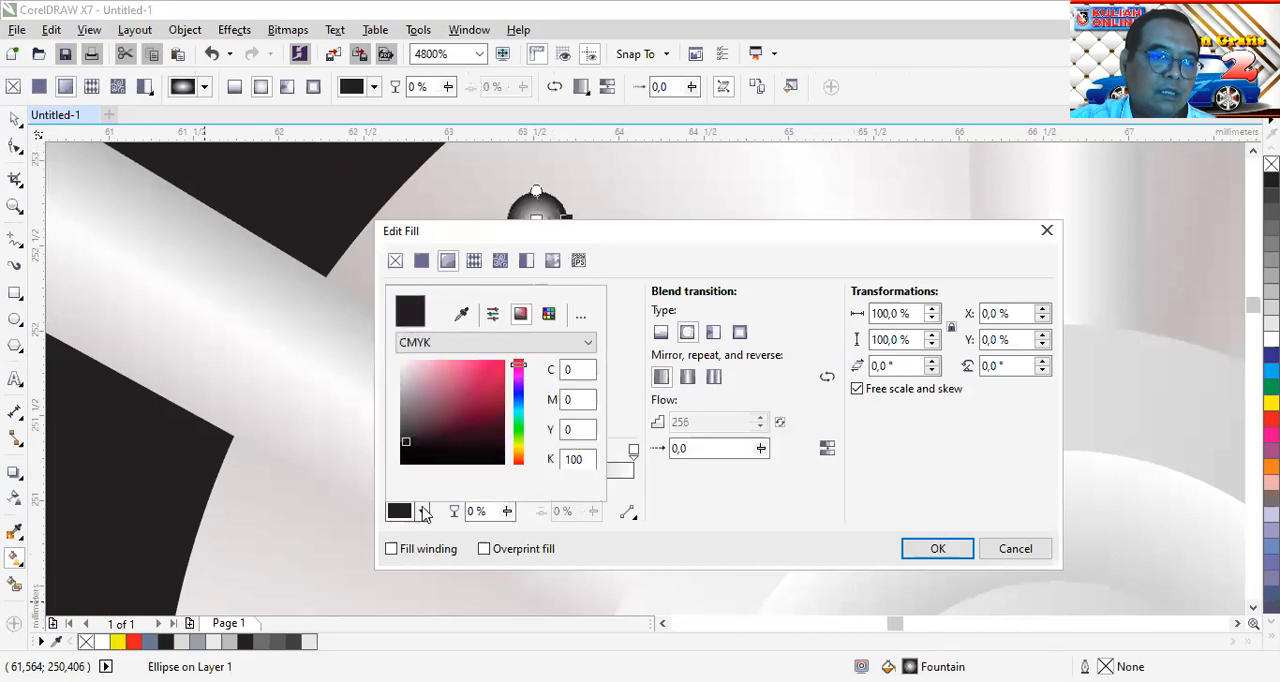
click(403, 403)
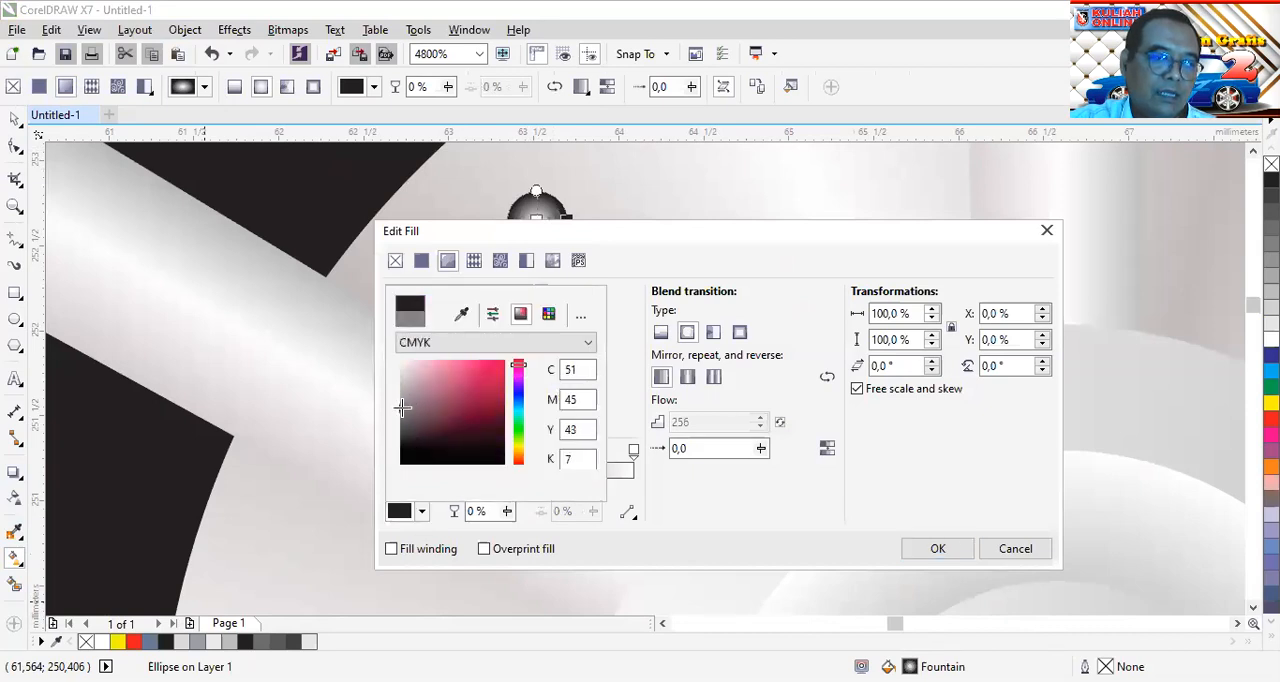
click(958, 556)
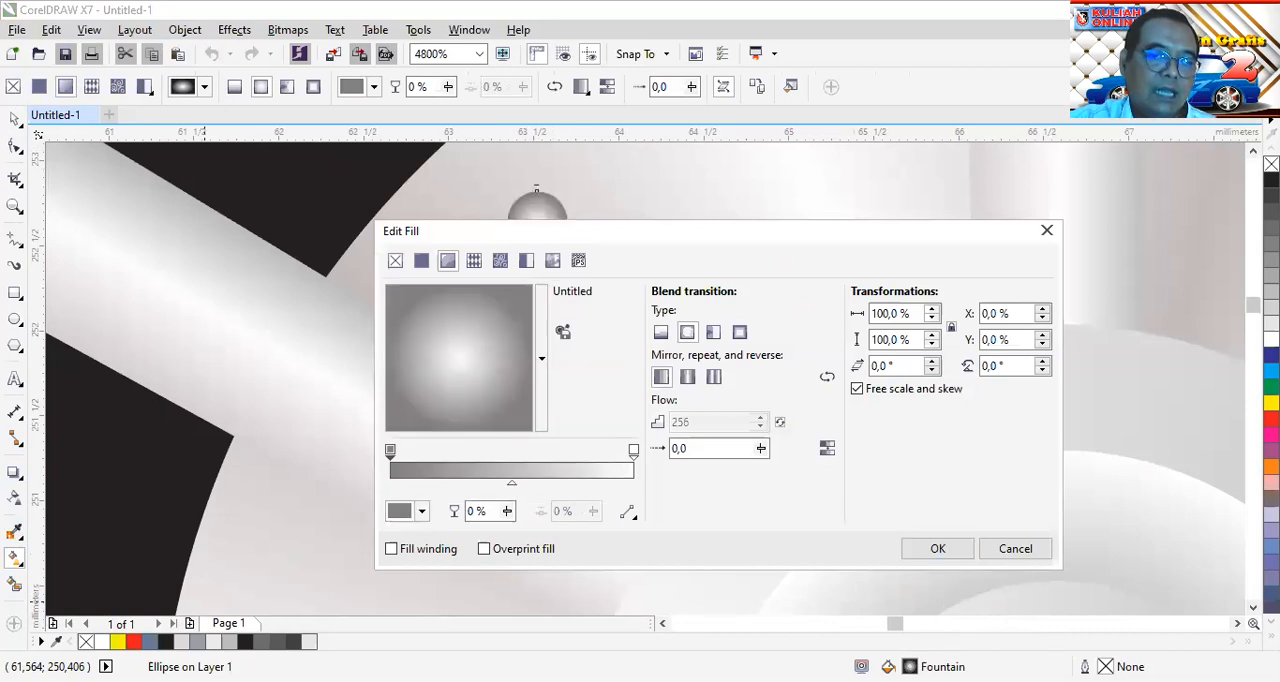
click(938, 549)
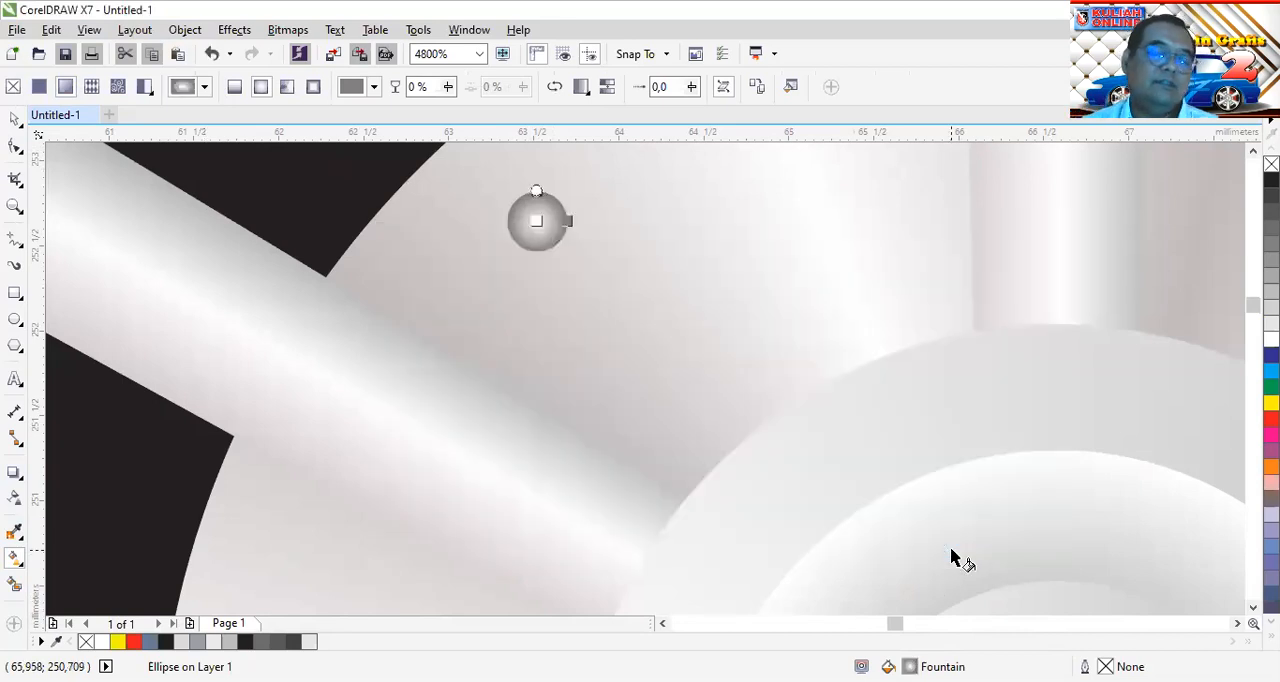
Move the bolt circle onto the grey outer hub ring, just below the upper vertical spoke
scroll(866, 445, down, 2)
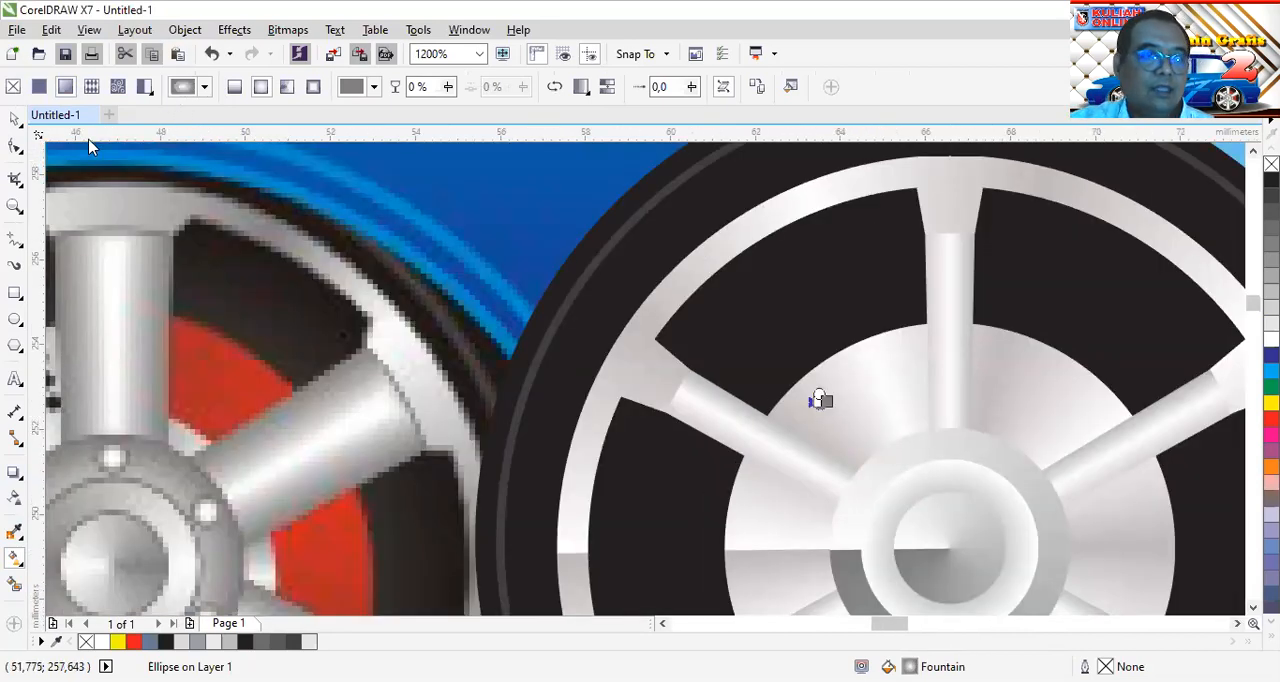
click(12, 118)
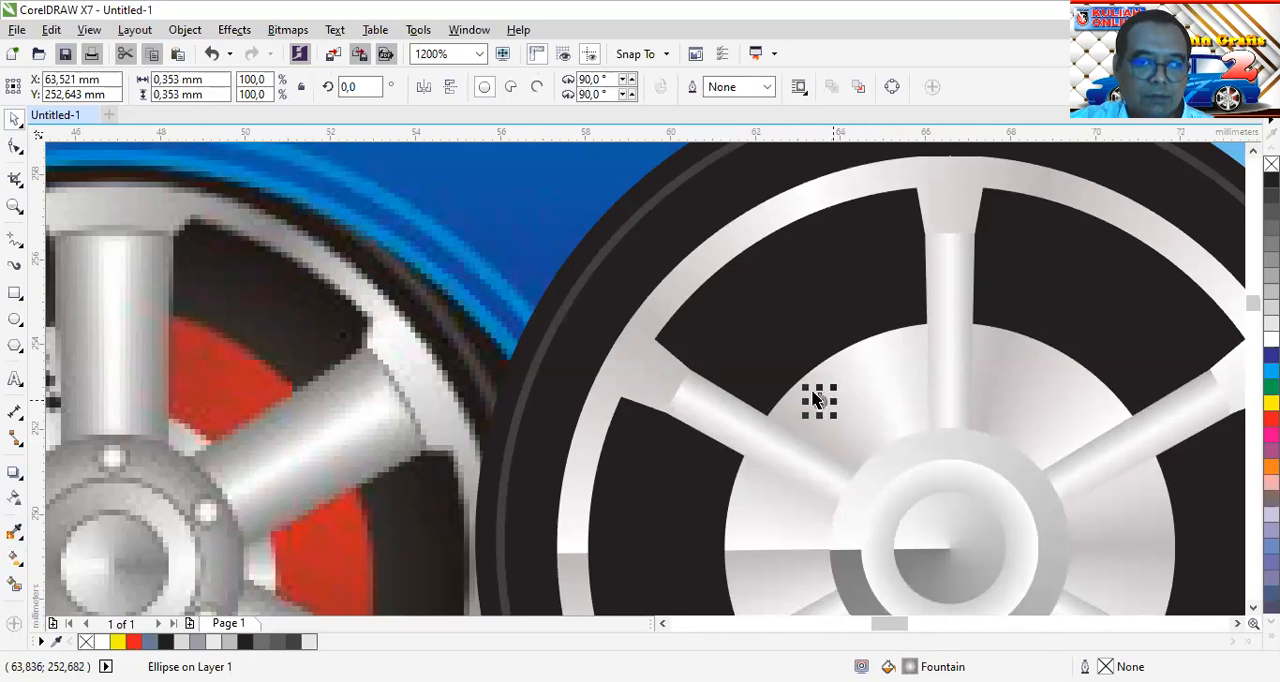
drag(815, 400, 956, 452)
scroll(956, 452, up, 3)
mouse_move(965, 408)
mouse_down()
mouse_move(923, 403)
mouse_move(975, 403)
mouse_up()
scroll(975, 405, down, 2)
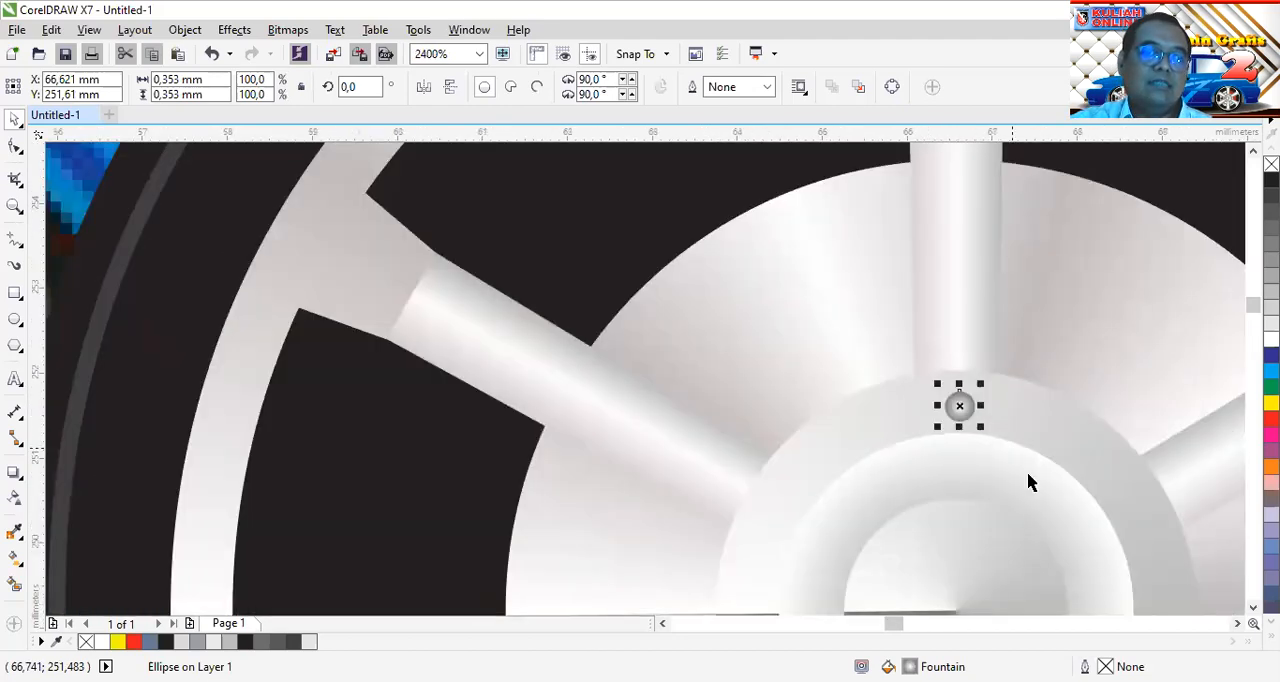
Centre the bolt circle horizontally on the large hub circle and reselect the bolt circle alone
click(1237, 624)
click(1237, 624)
click(1237, 624)
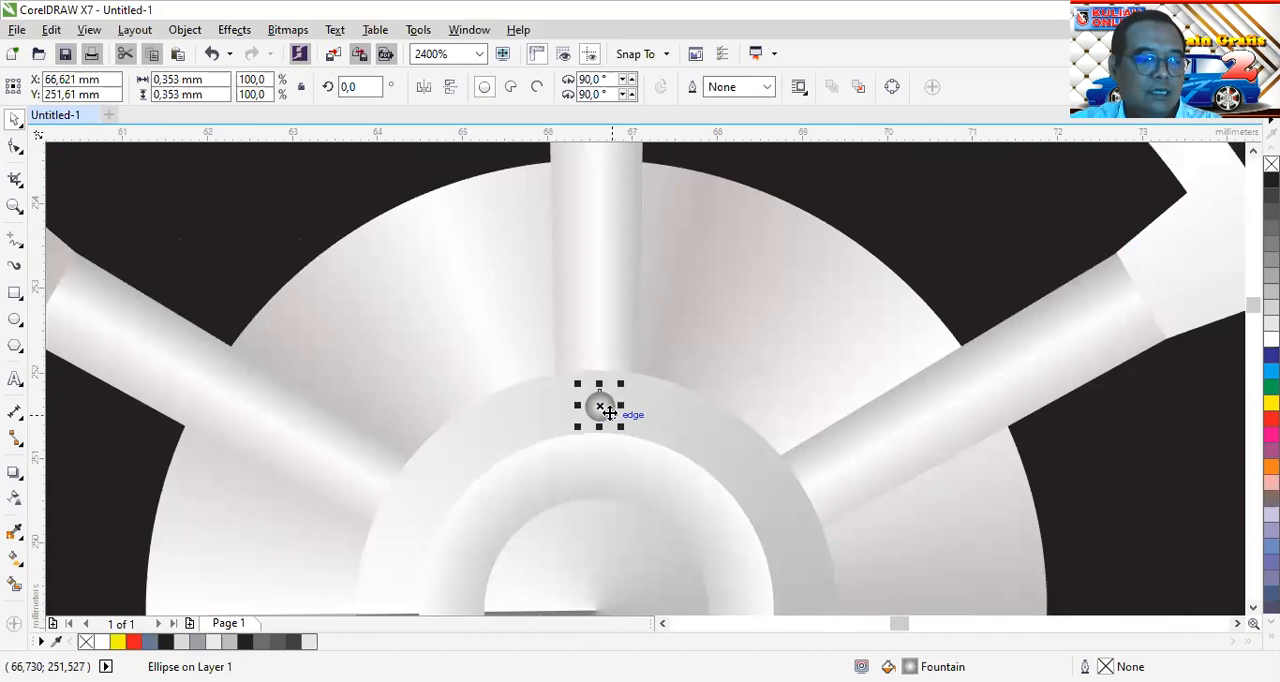
shift+click(735, 442)
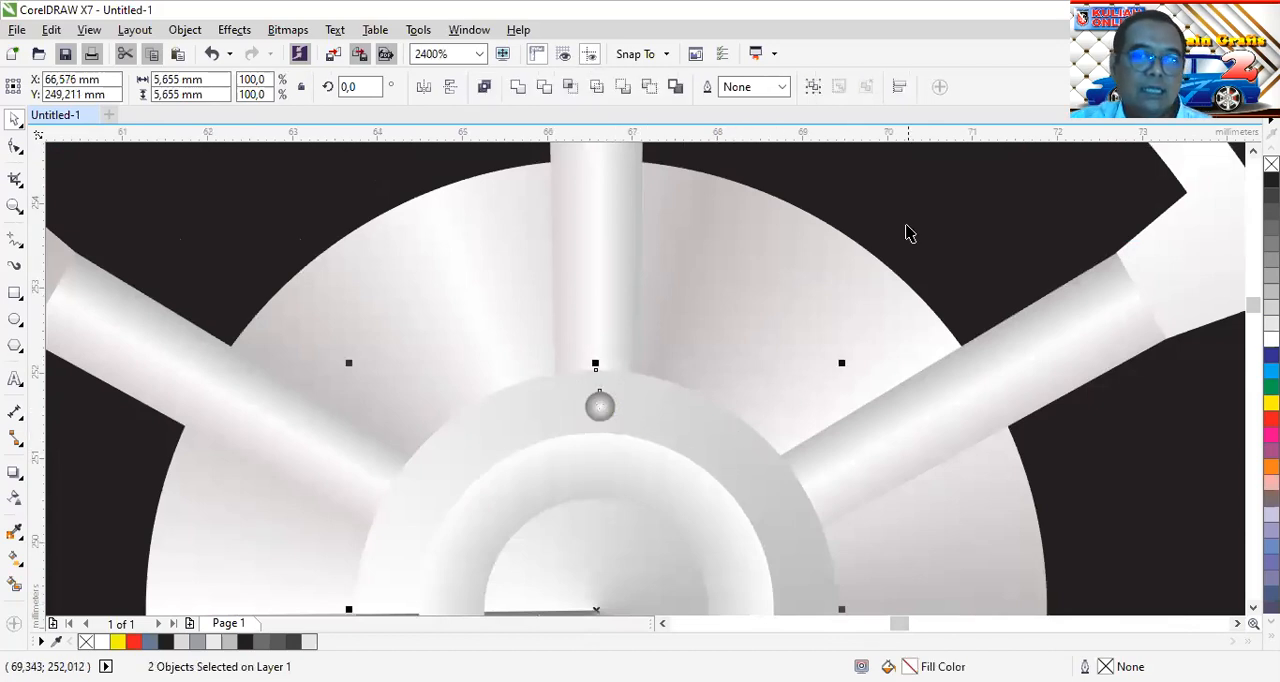
click(898, 88)
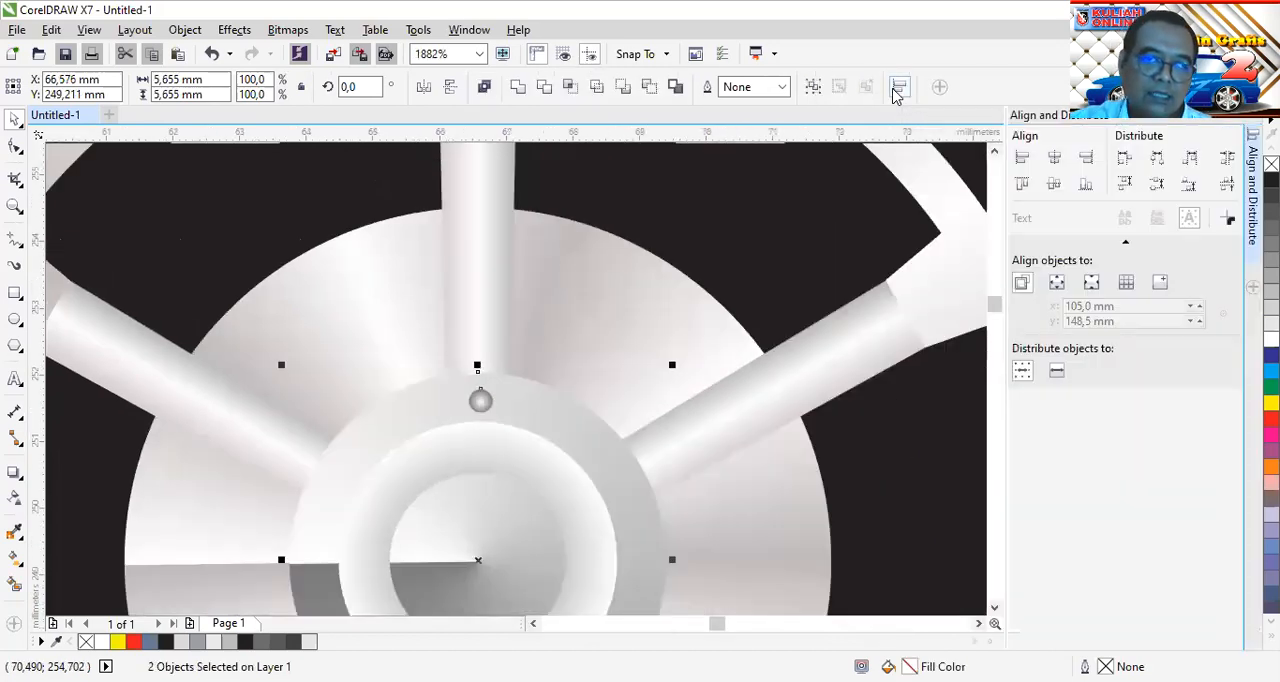
click(1052, 160)
click(1235, 115)
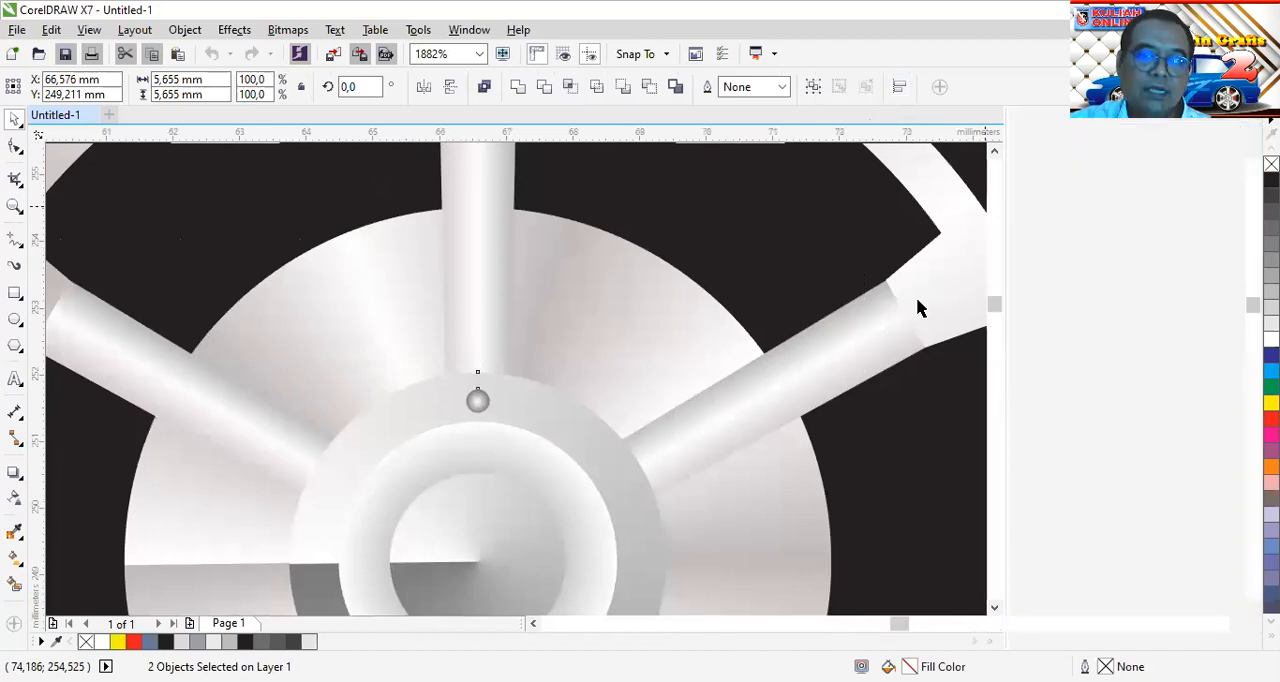
click(597, 405)
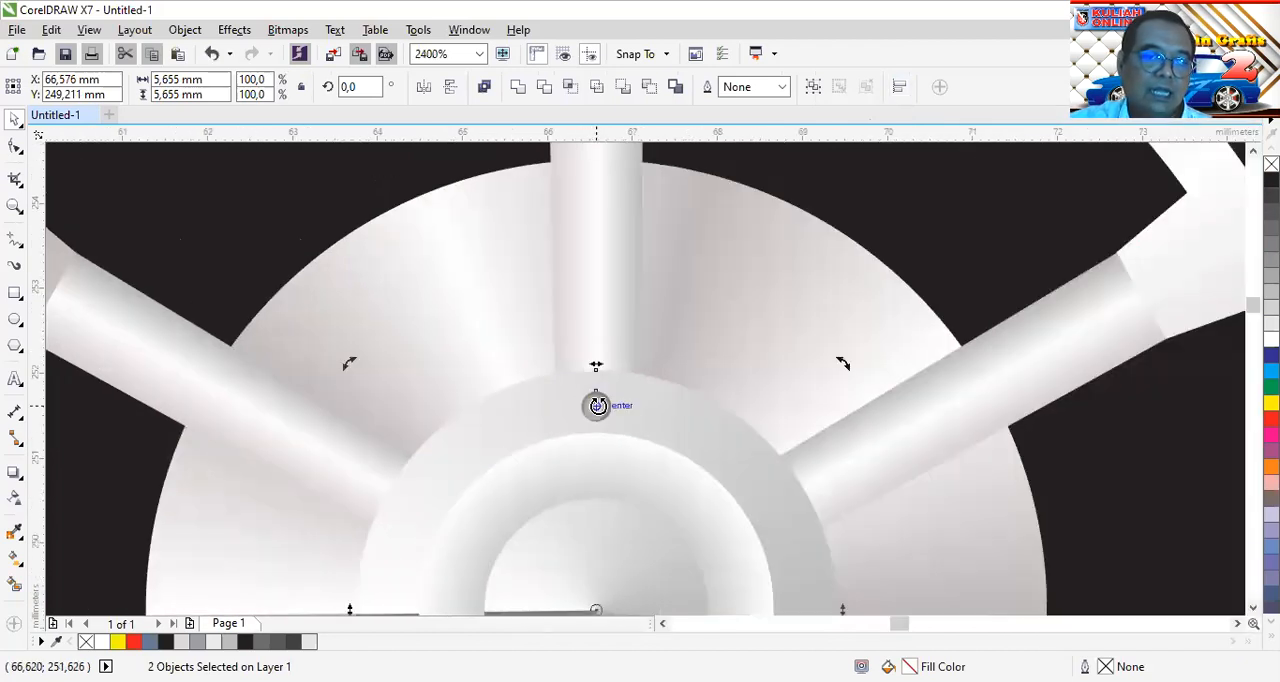
click(643, 354)
click(597, 406)
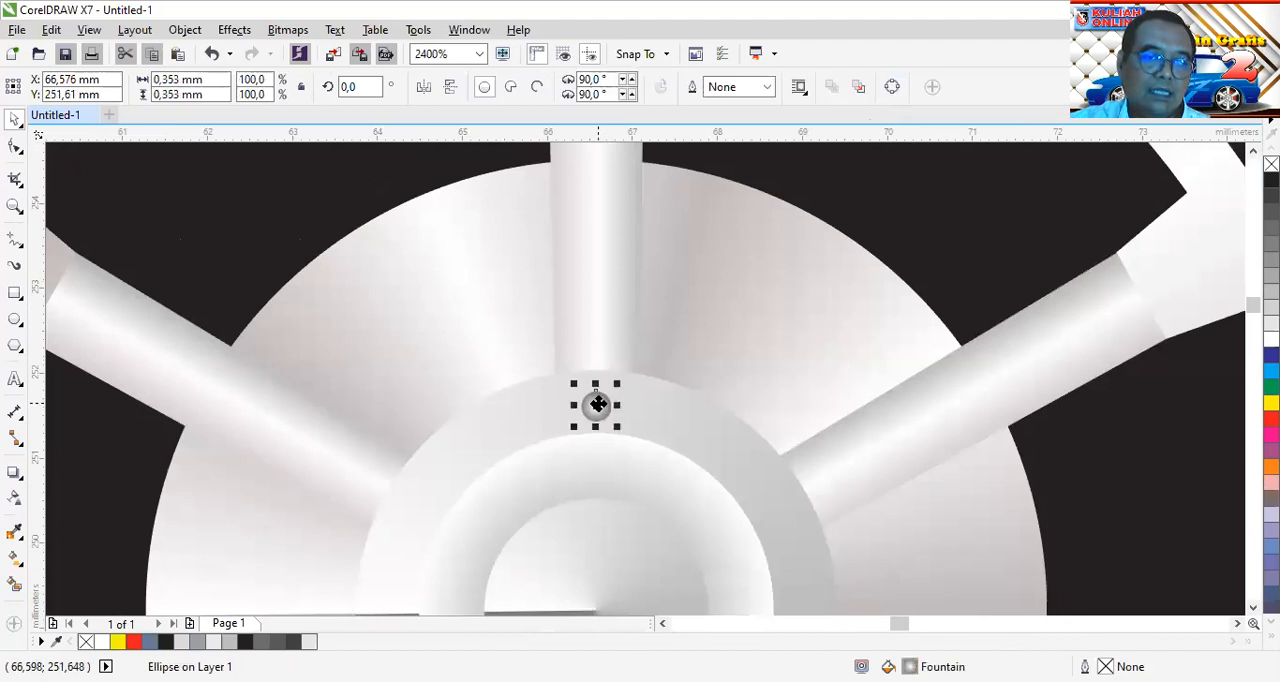
Place the bolt circle's centre of rotation on the centre point of the wheel hub
click(597, 404)
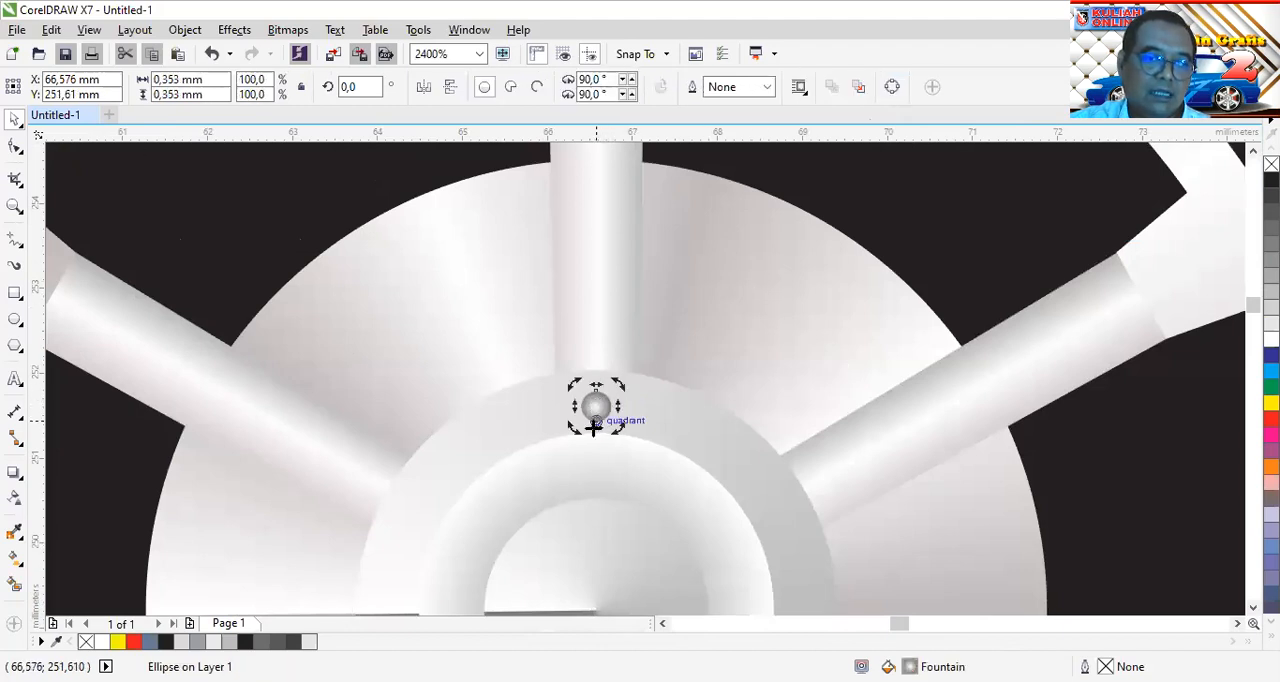
scroll(598, 591, down, 2)
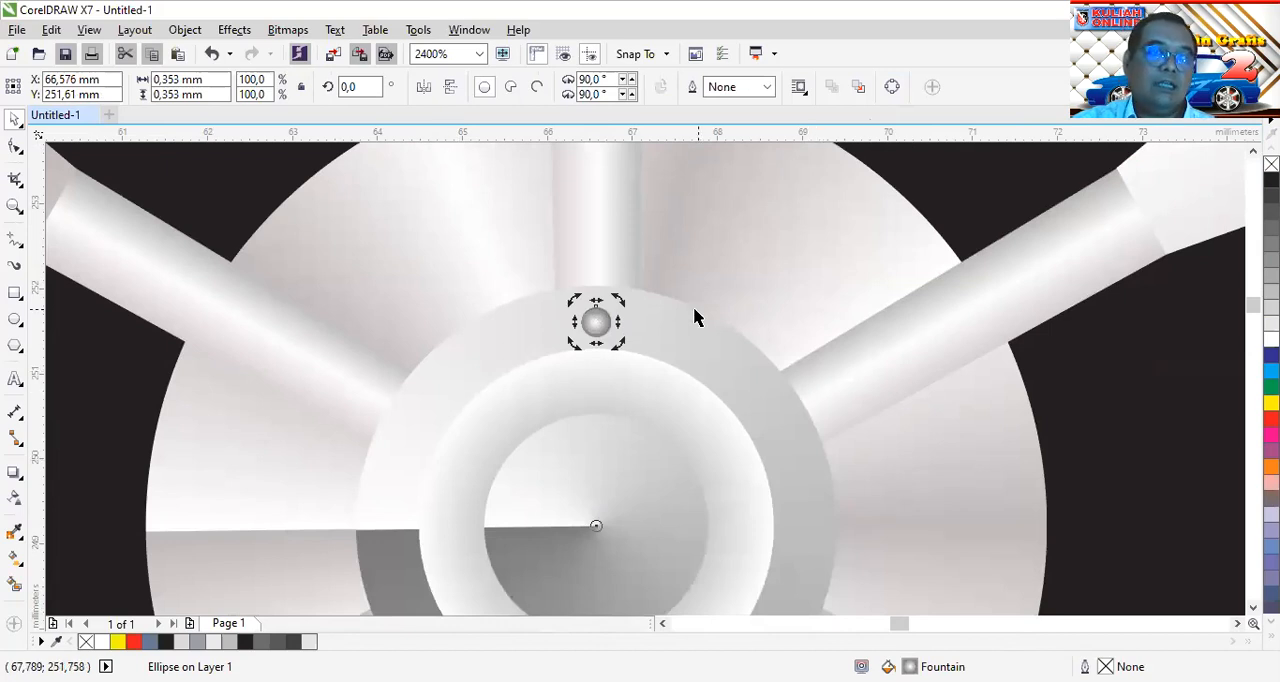
click(596, 321)
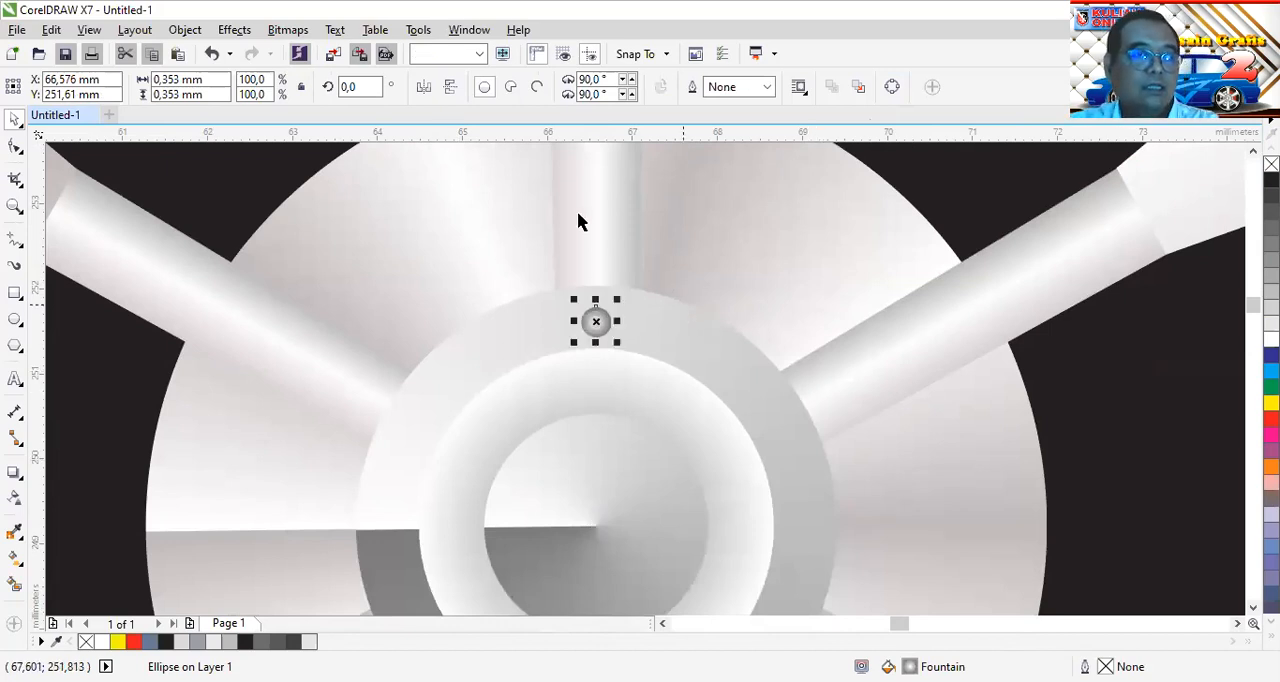
Create a copy of the bolt circle rotated 60° about the hub centre
click(369, 84)
text(6)
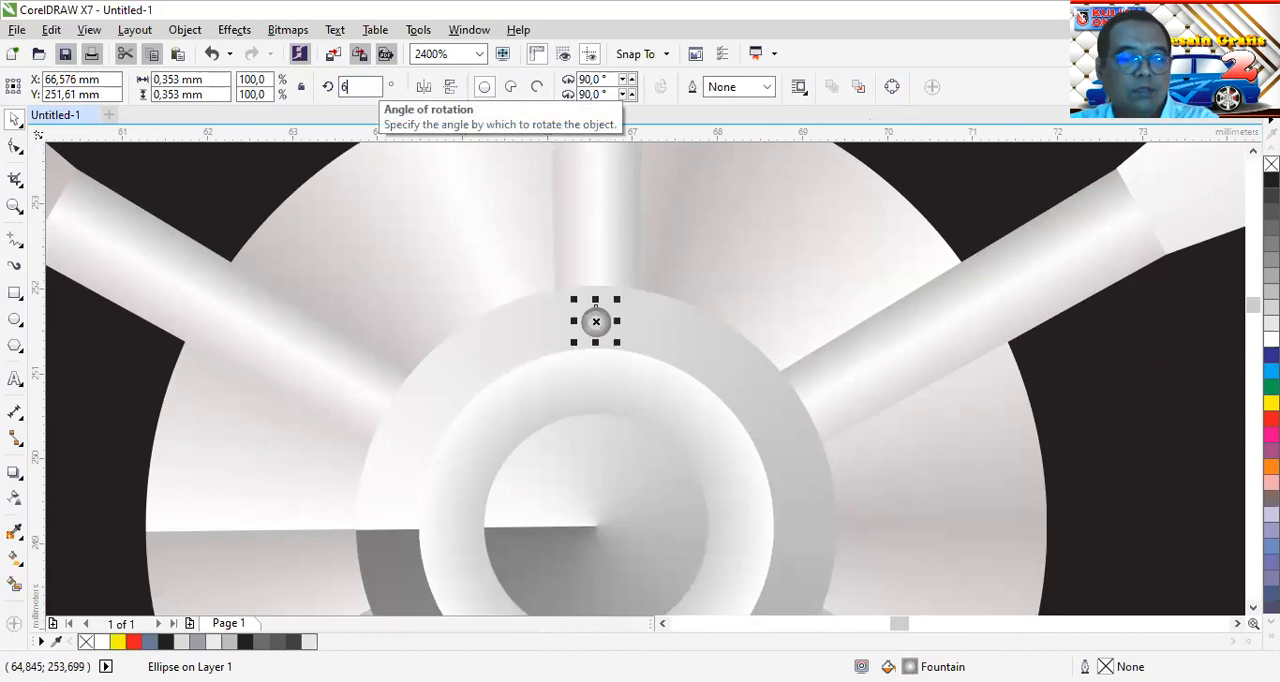
text(0)
key(Return)
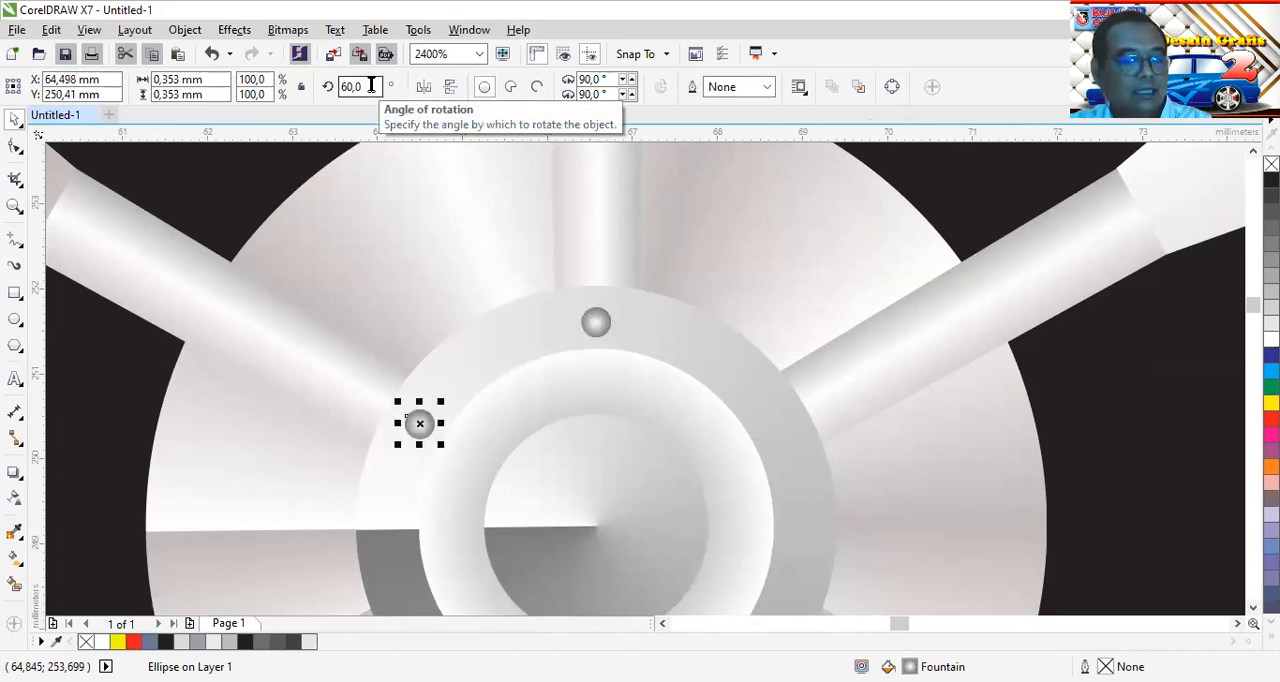
Repeat the 60° rotated copy until six bolts are evenly spaced around the hub ring, and deselect everything
key(ctrl+r)
key(ctrl+r)
key(ctrl+r)
key(ctrl+r)
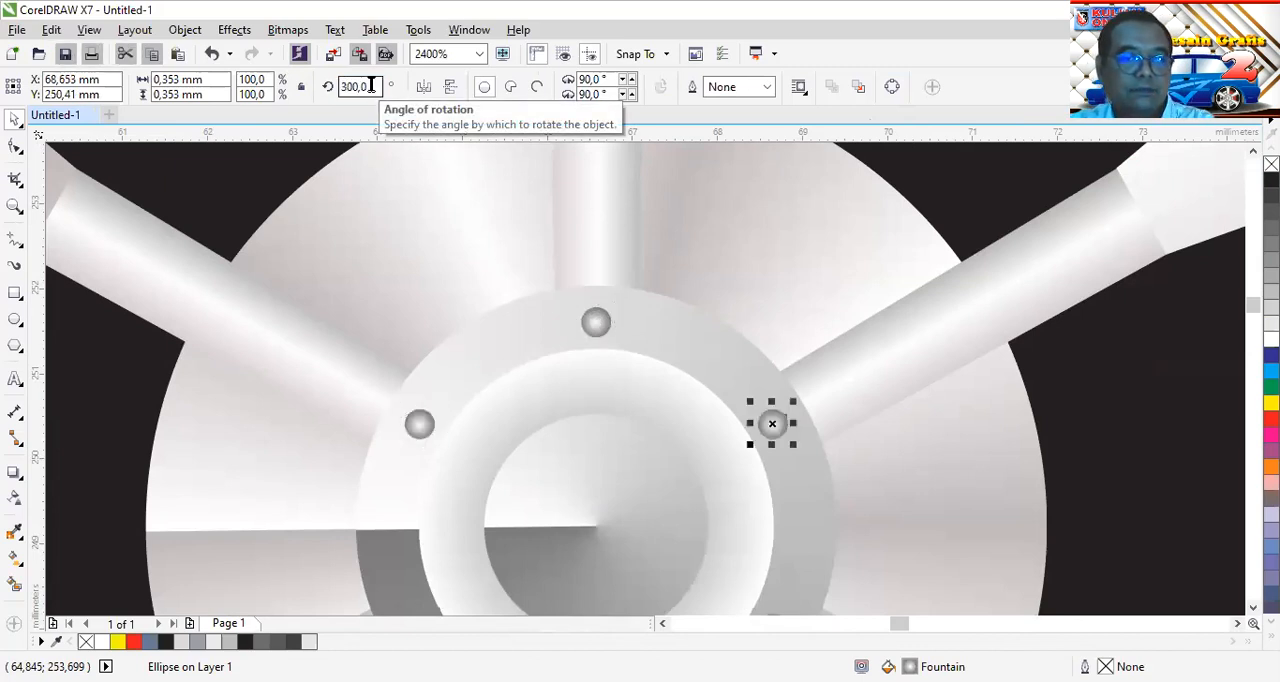
scroll(563, 275, down, 1)
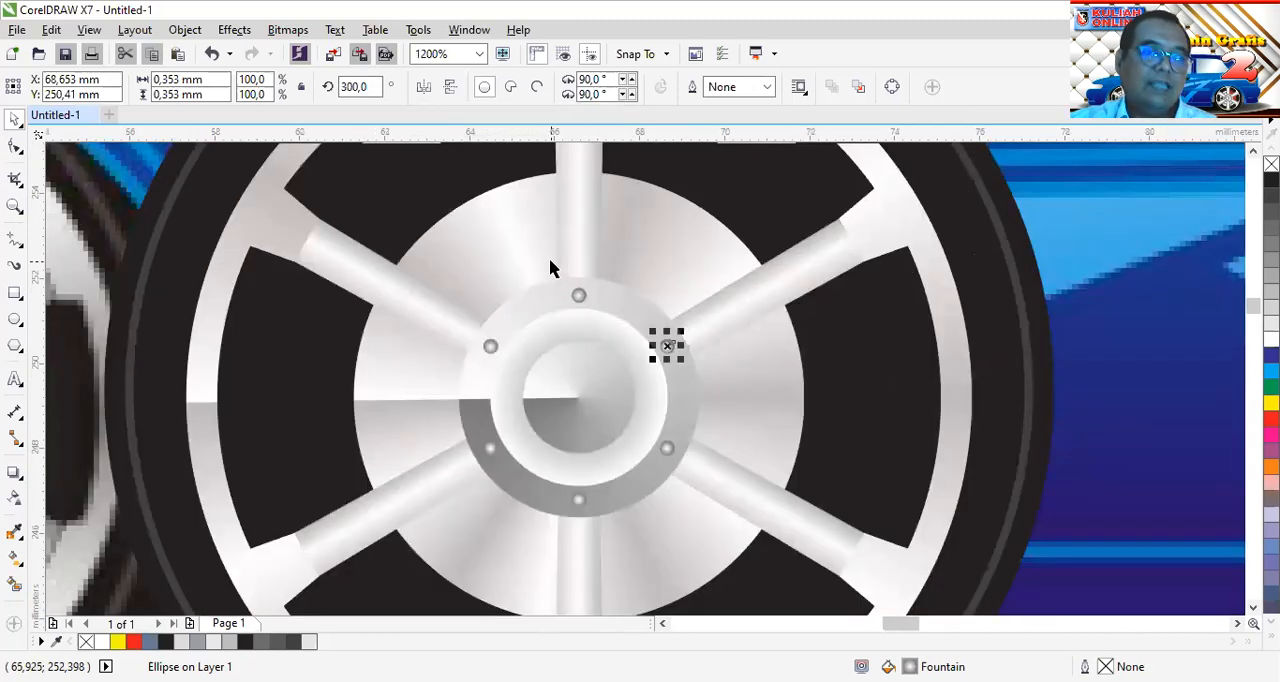
scroll(763, 394, down, 1)
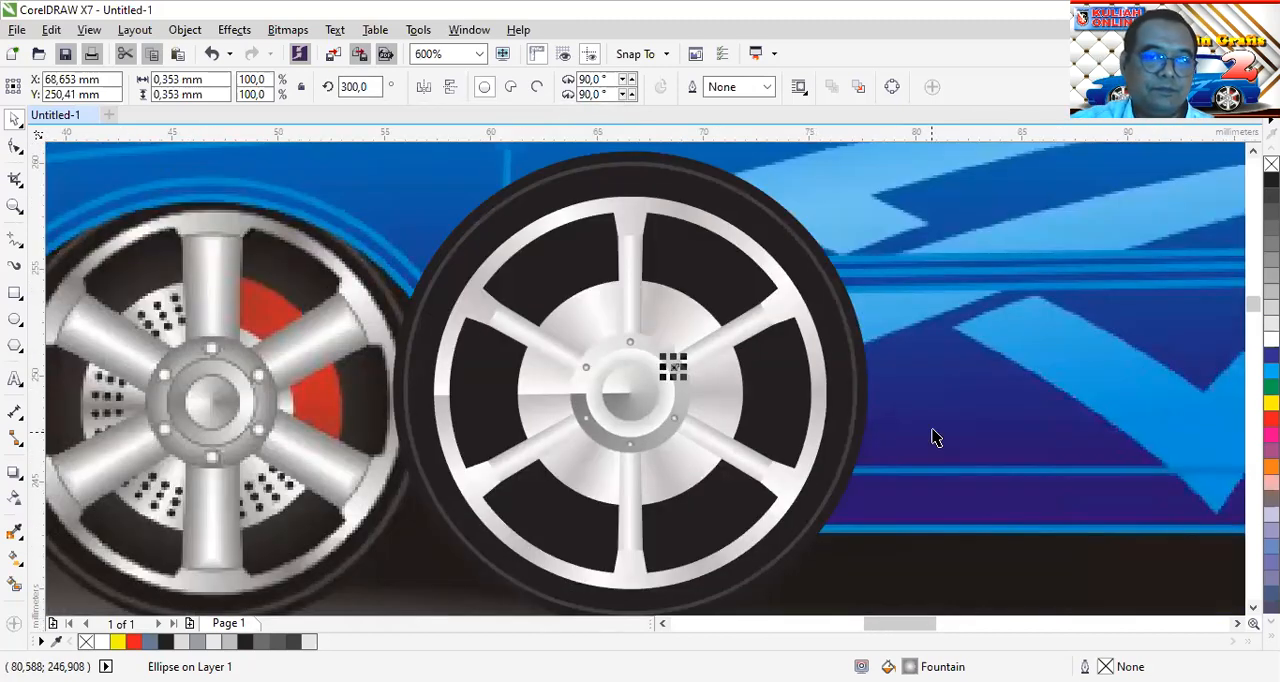
key(Escape)
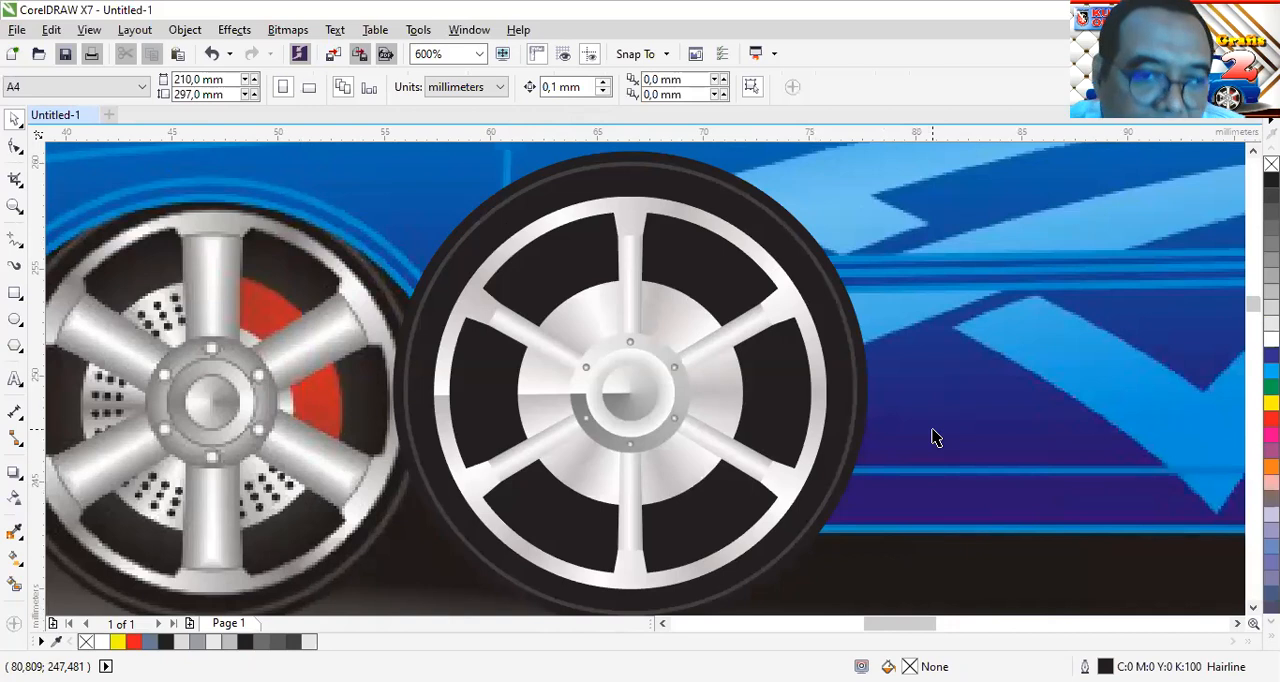
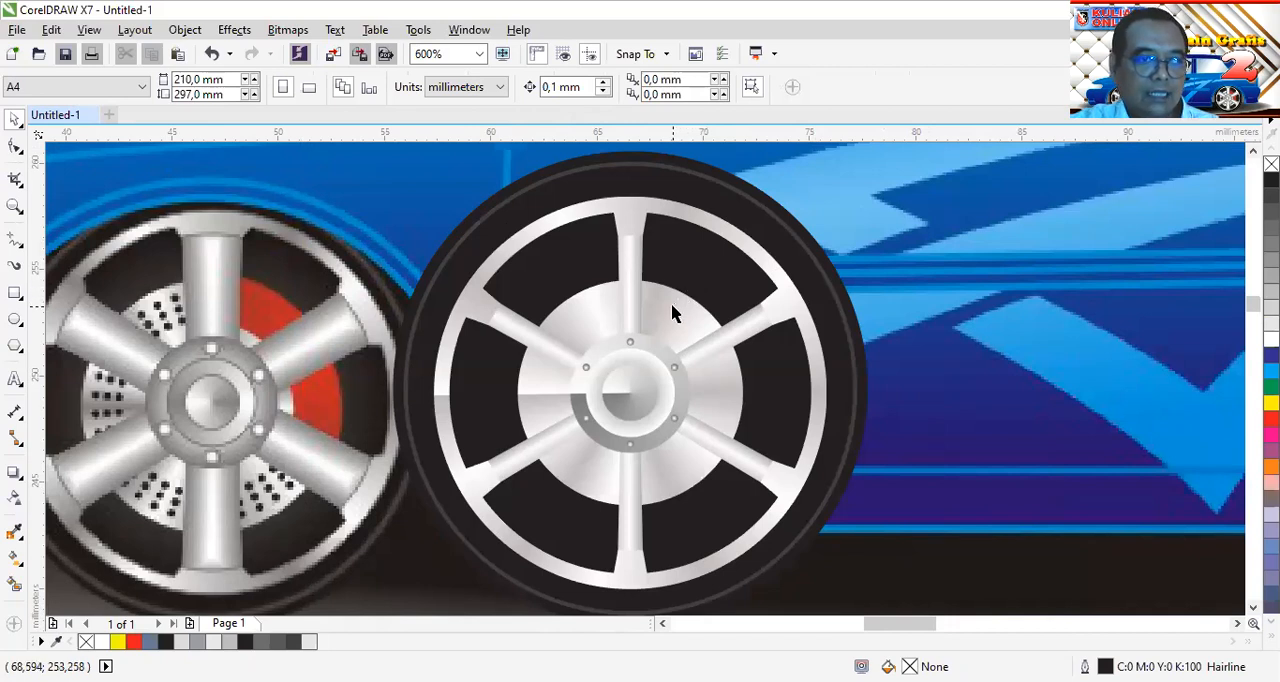
Create a smaller concentric copy of the silver disc, about 6.2 mm in diameter, in front of the hub
click(673, 311)
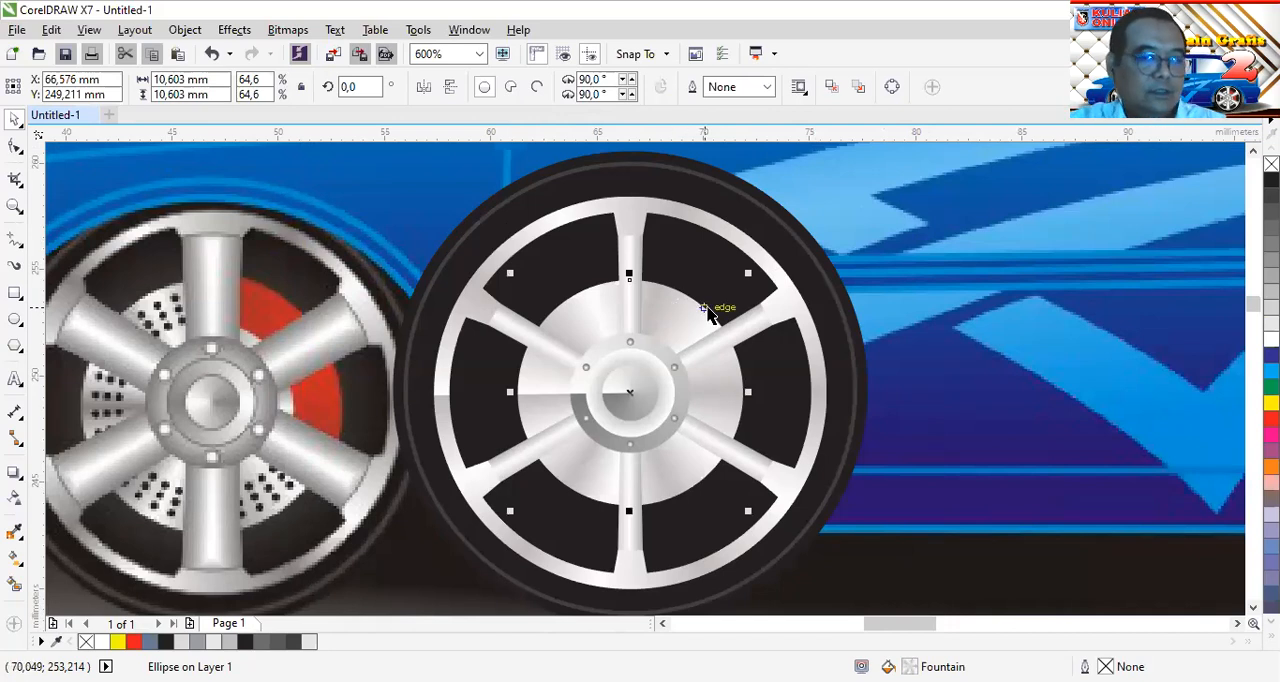
drag(749, 274, 734, 323)
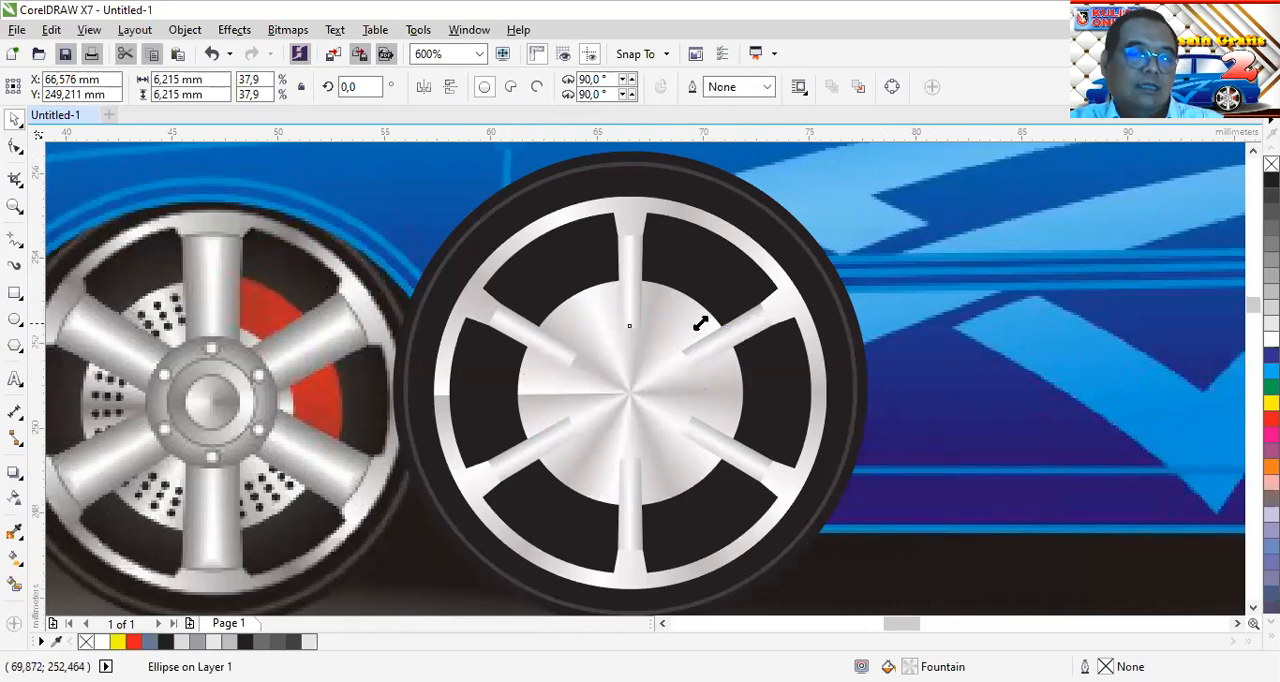
scroll(700, 323, up, 2)
scroll(652, 275, down, 1)
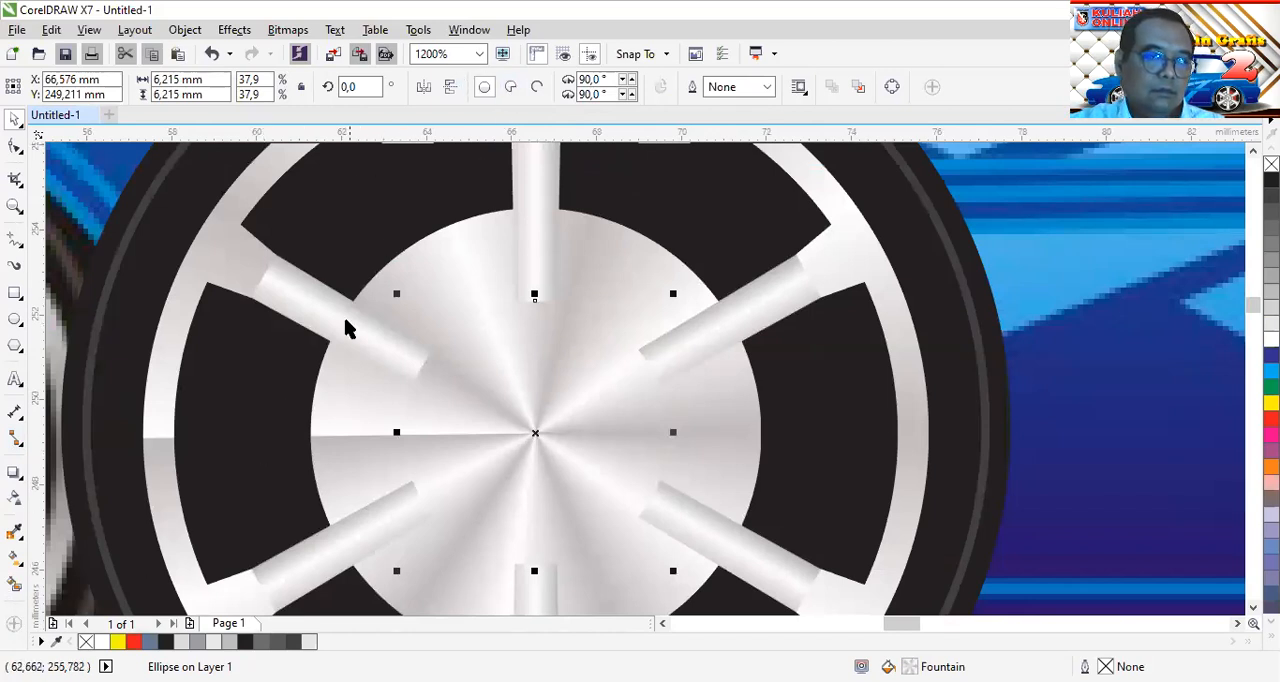
Smart-fill the disc segments on either side of the upper-right spoke, outside the smaller circle, and colour both red
click(14, 586)
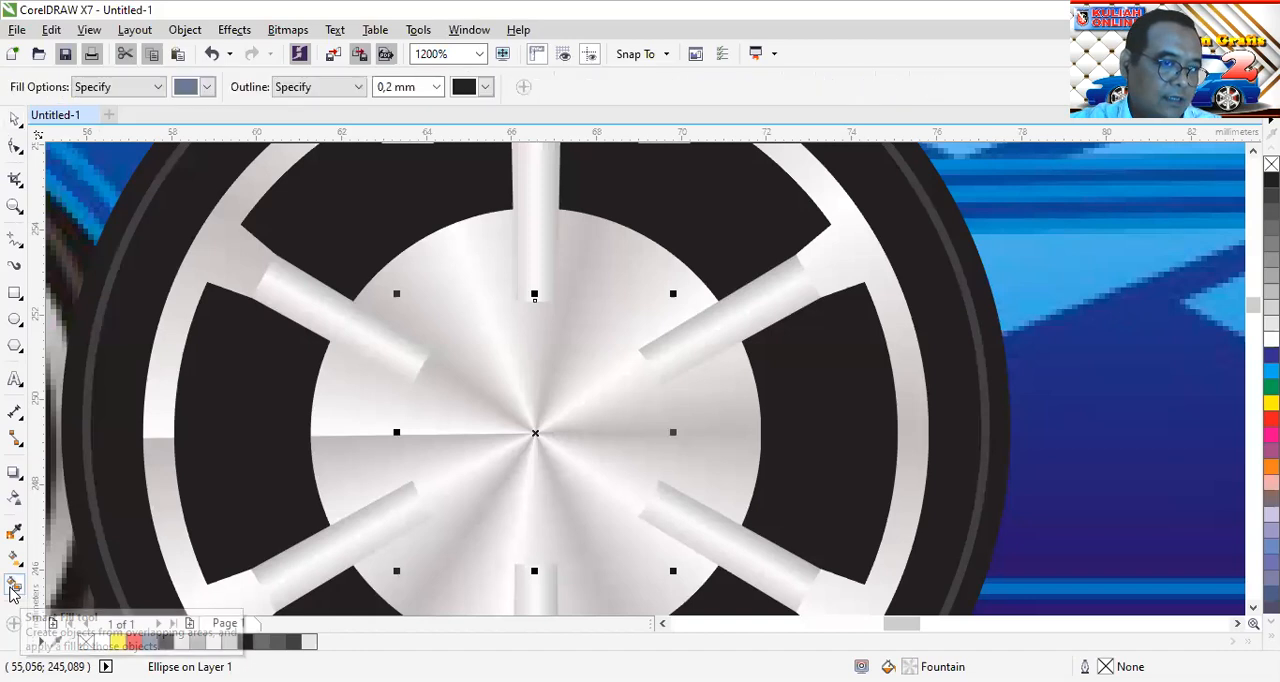
click(615, 263)
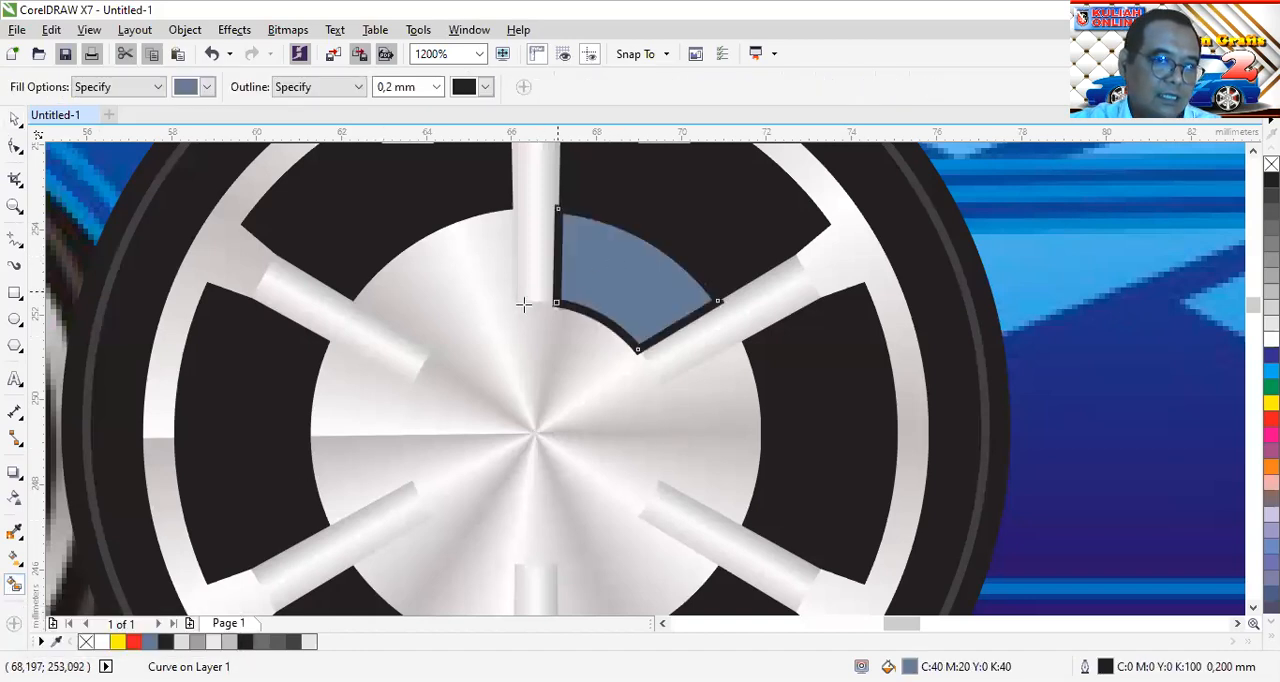
click(134, 641)
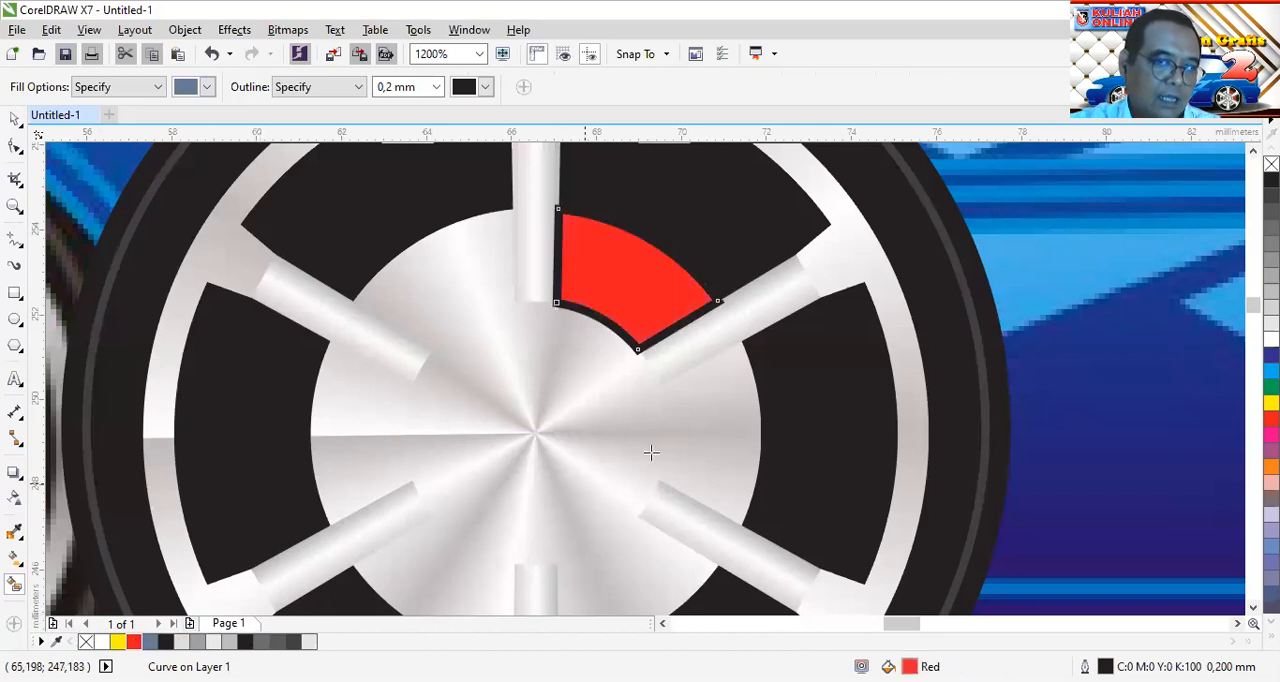
click(724, 377)
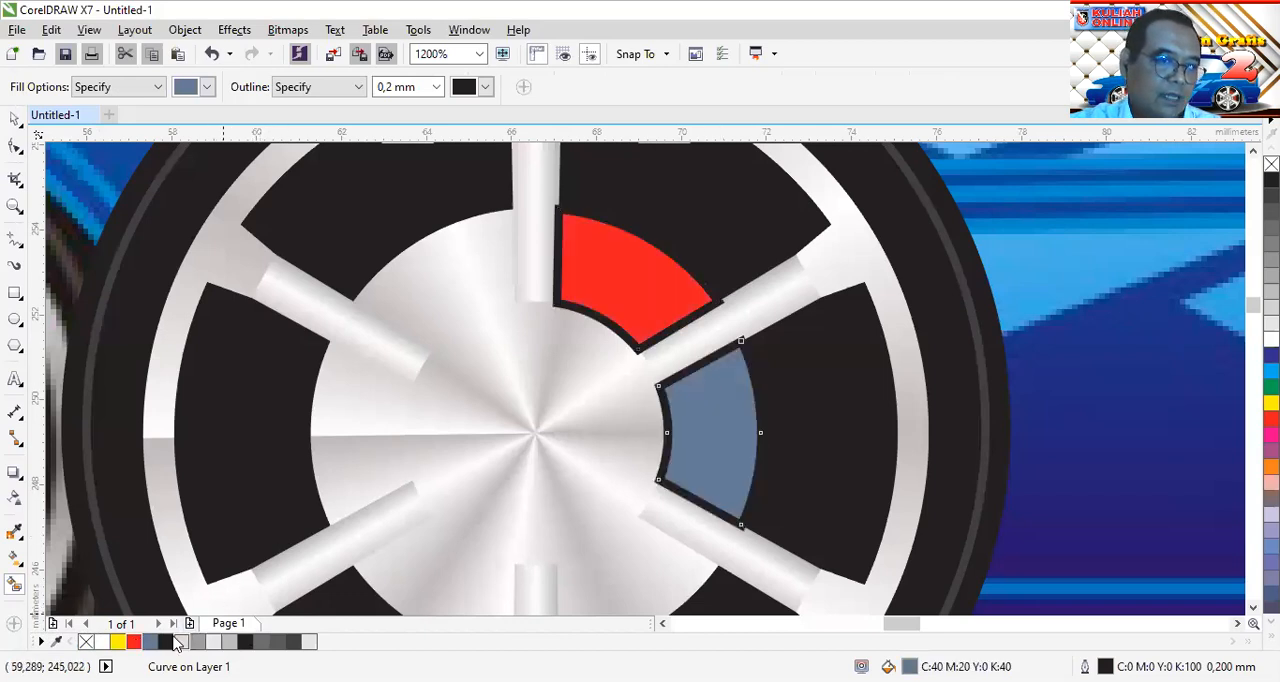
click(136, 642)
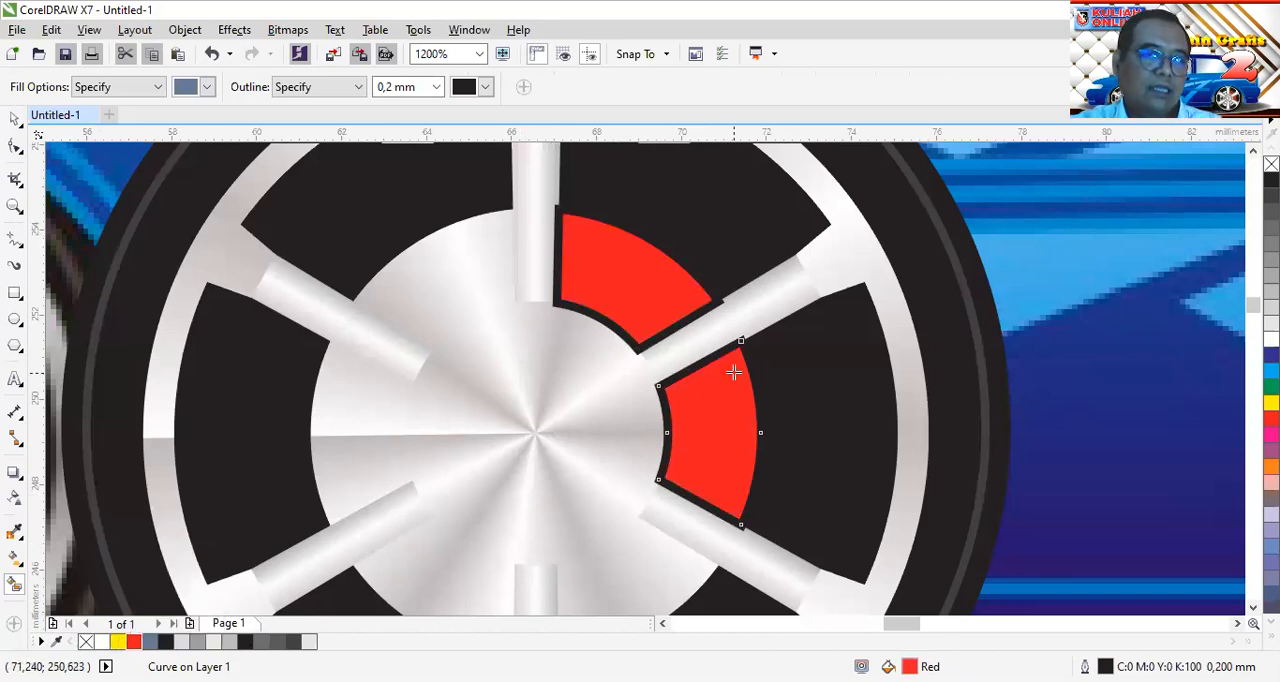
Remove the outlines from both red disc segments
click(15, 119)
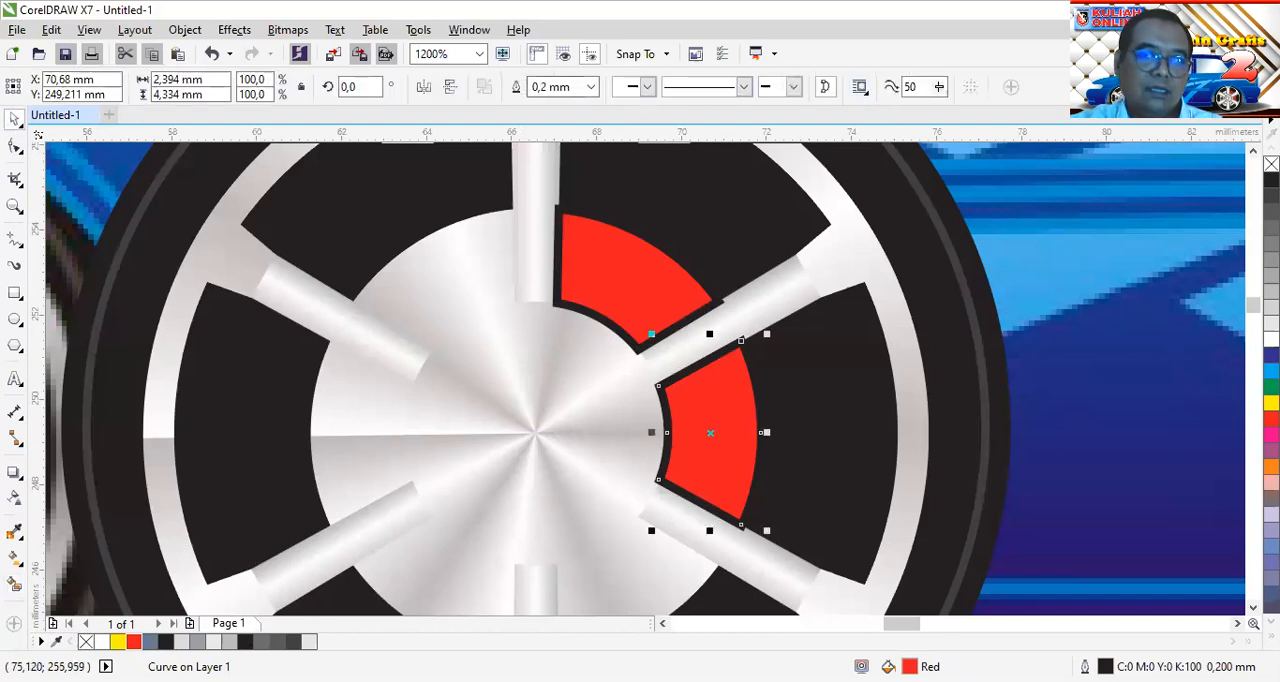
right_click(1271, 164)
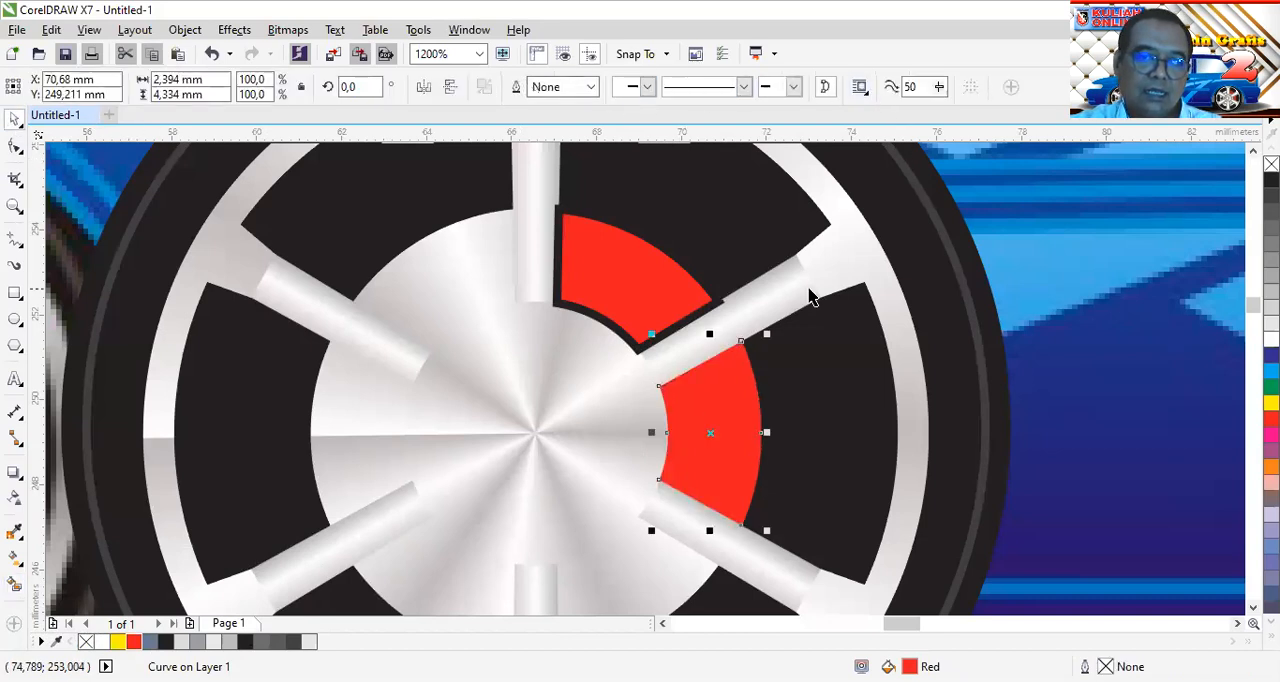
click(644, 289)
right_click(1271, 164)
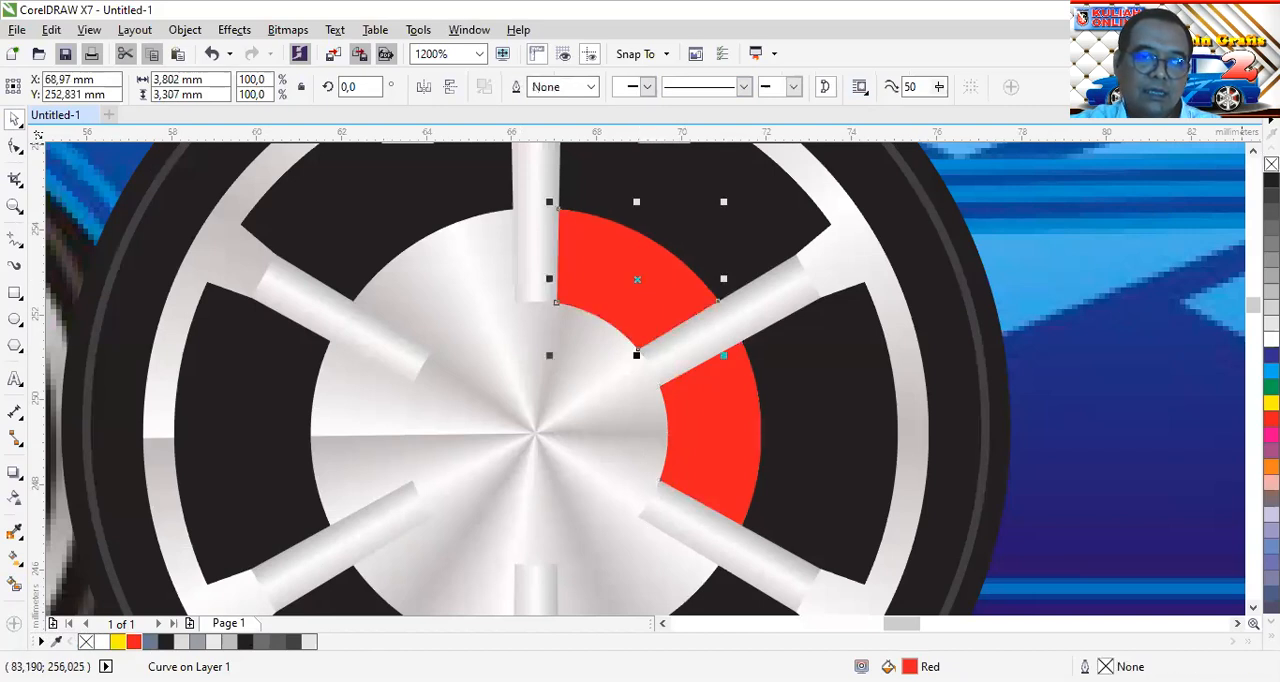
Delete the smaller helper circle covering the centre cap and inspect the hub and red segments
click(491, 430)
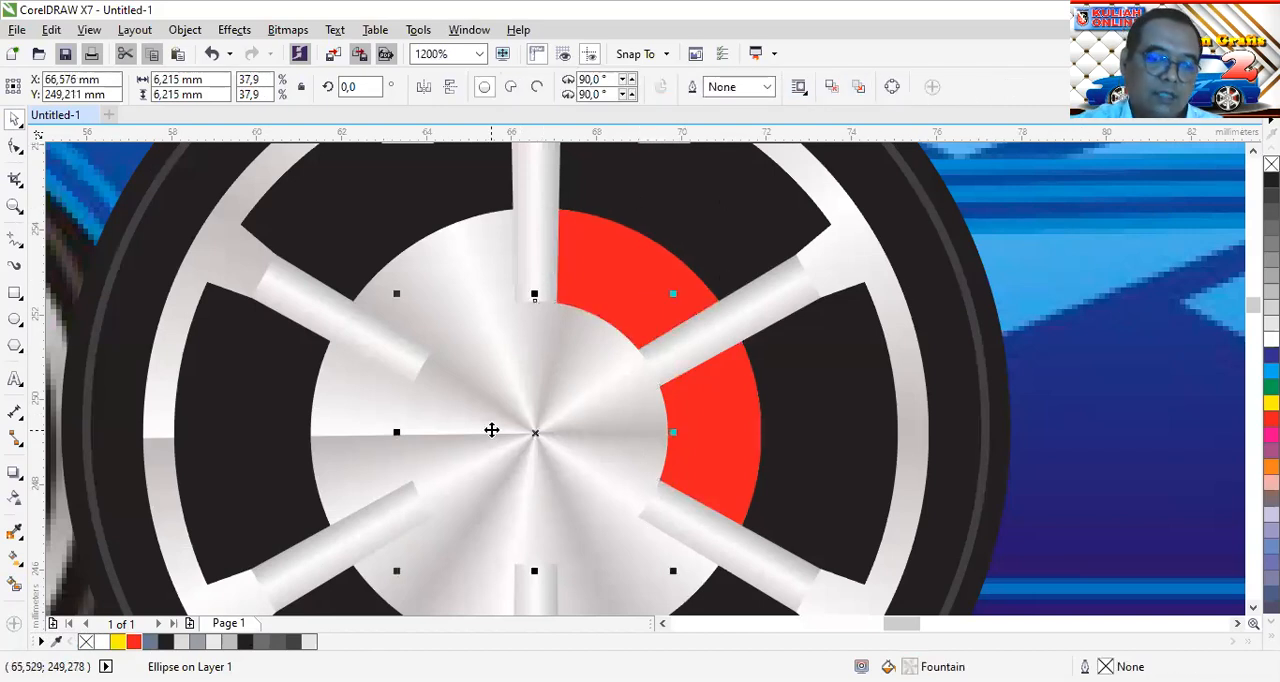
key(Delete)
scroll(680, 394, down, 2)
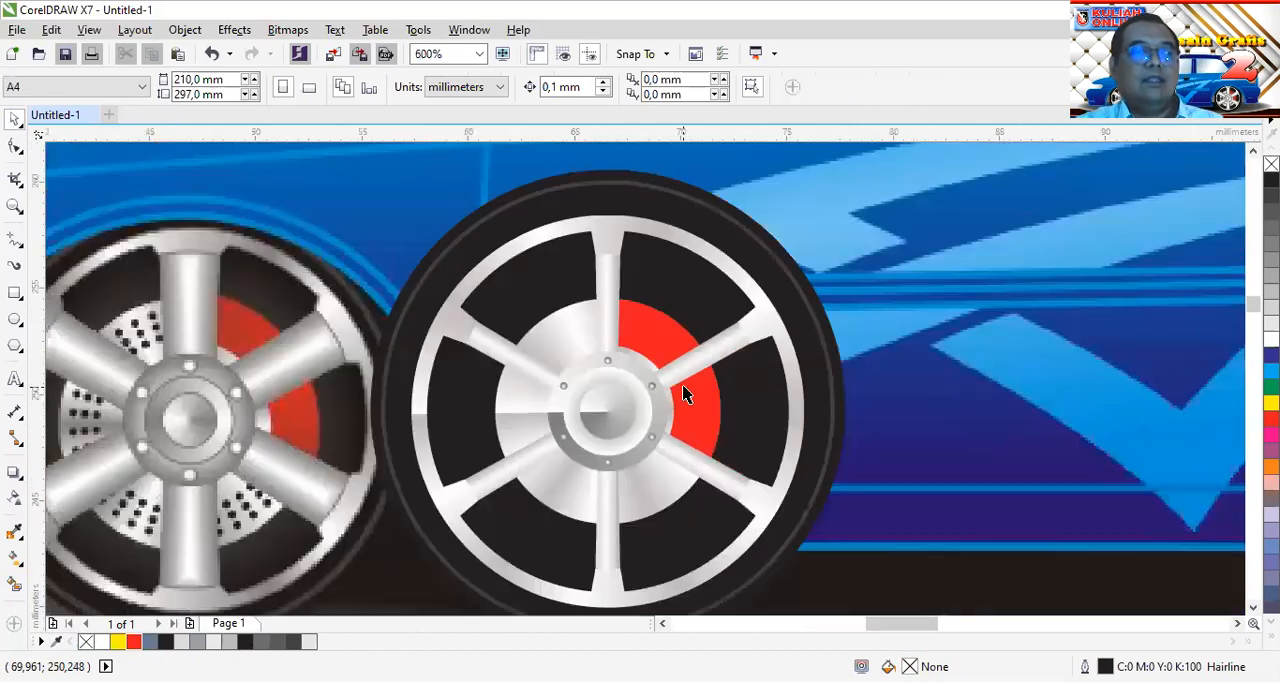
scroll(686, 380, up, 4)
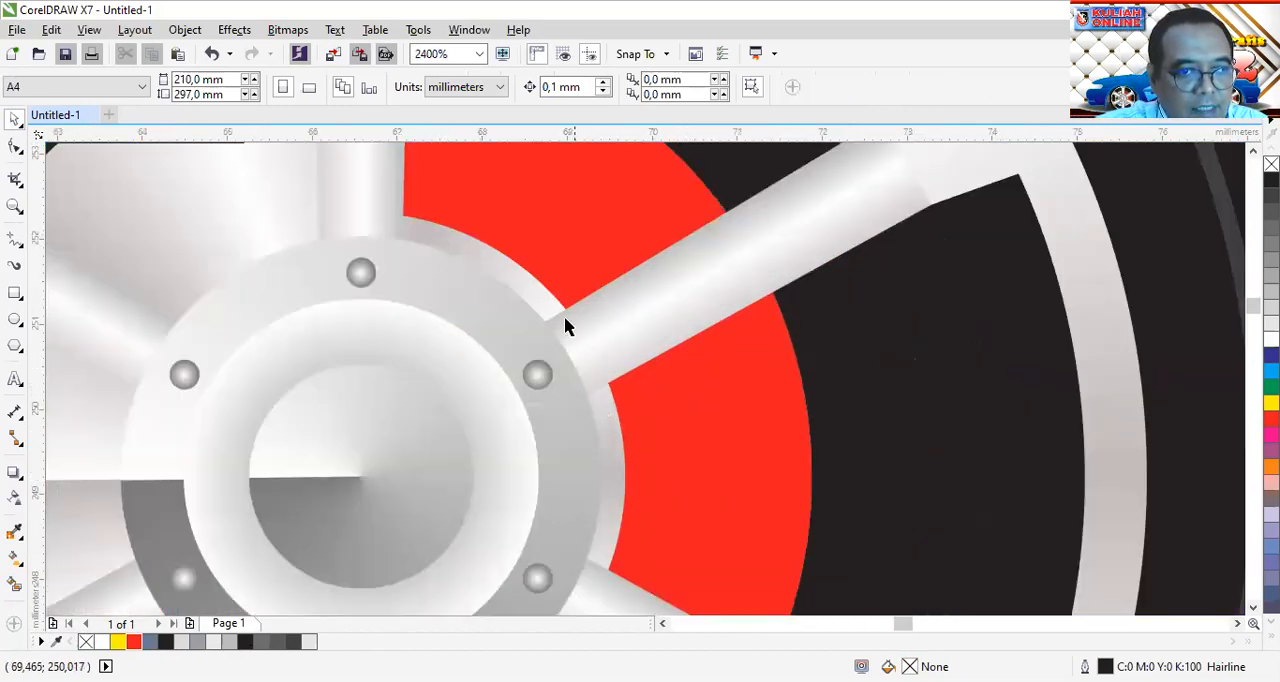
scroll(484, 269, down, 2)
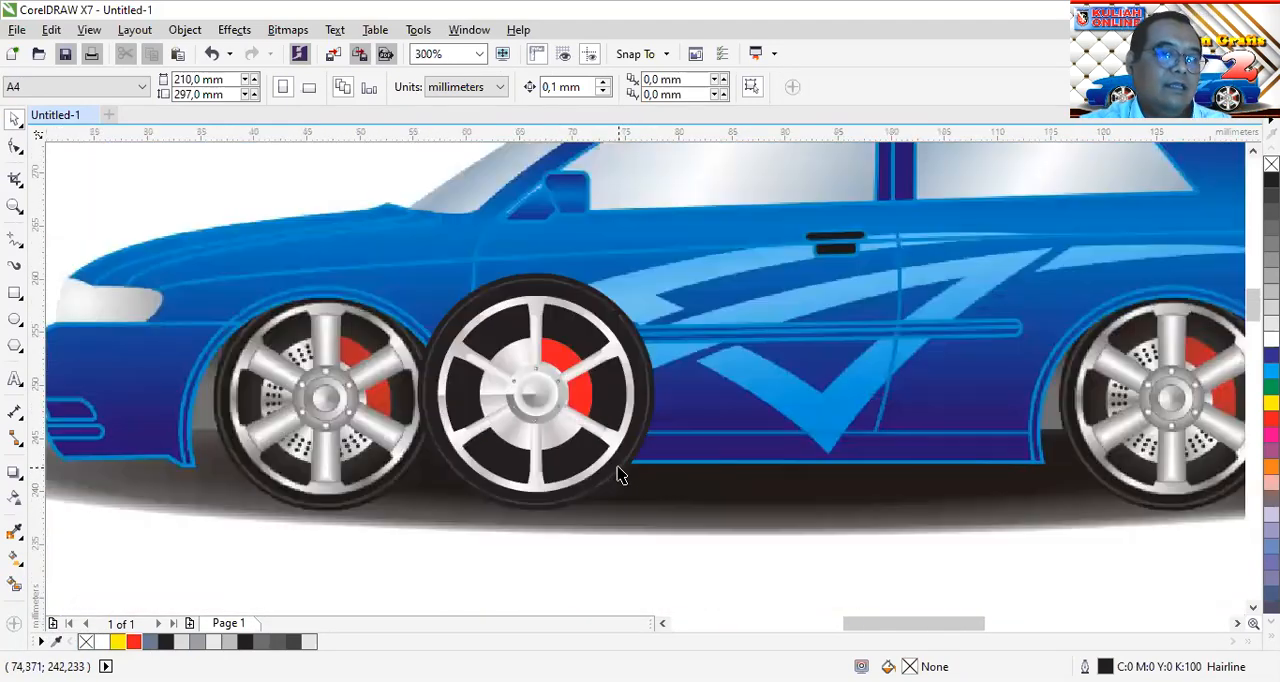
Select all 18 objects of the drawn wheel and group them
scroll(622, 478, down, 1)
drag(418, 551, 729, 245)
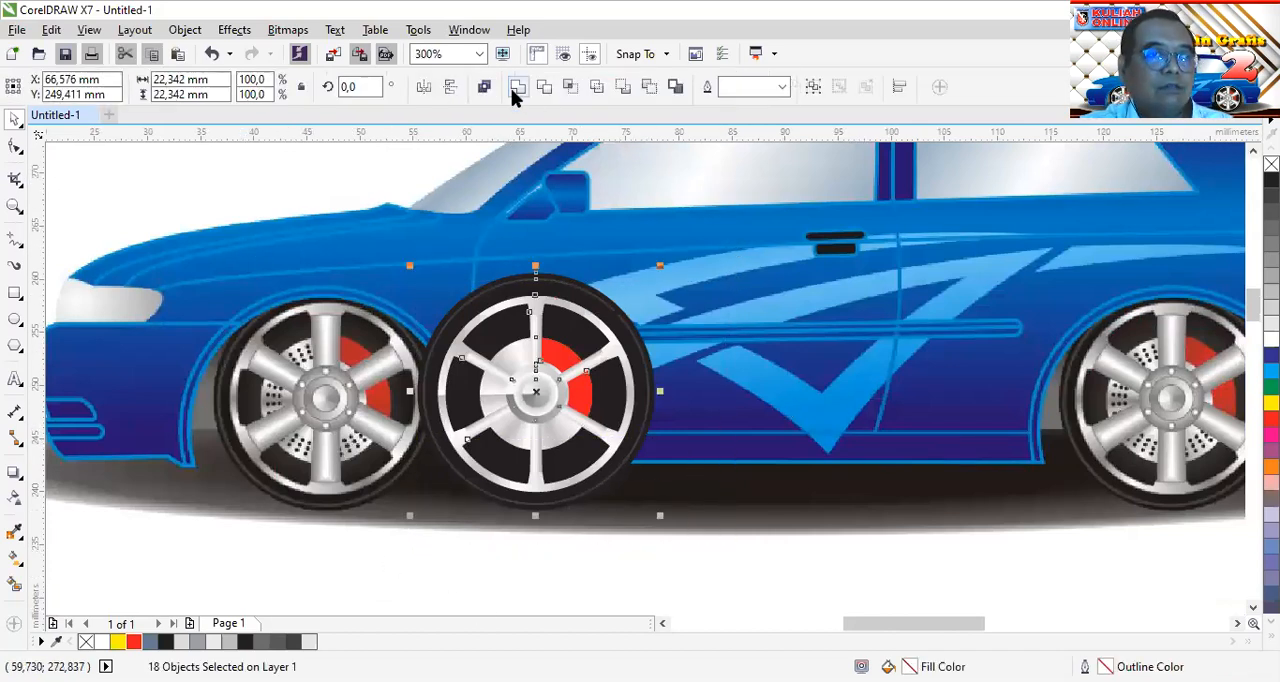
click(813, 86)
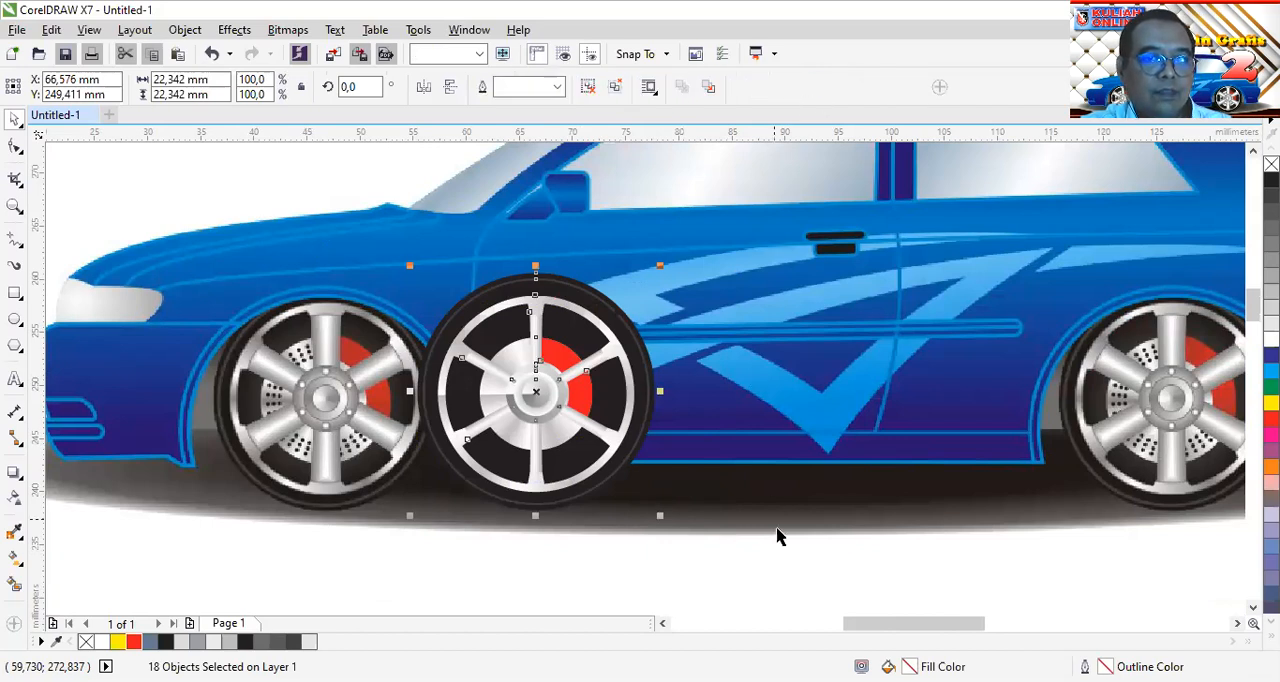
Reposition the grouped wheel just beside the reference front wheel
drag(545, 369, 731, 393)
drag(741, 402, 622, 385)
key(Escape)
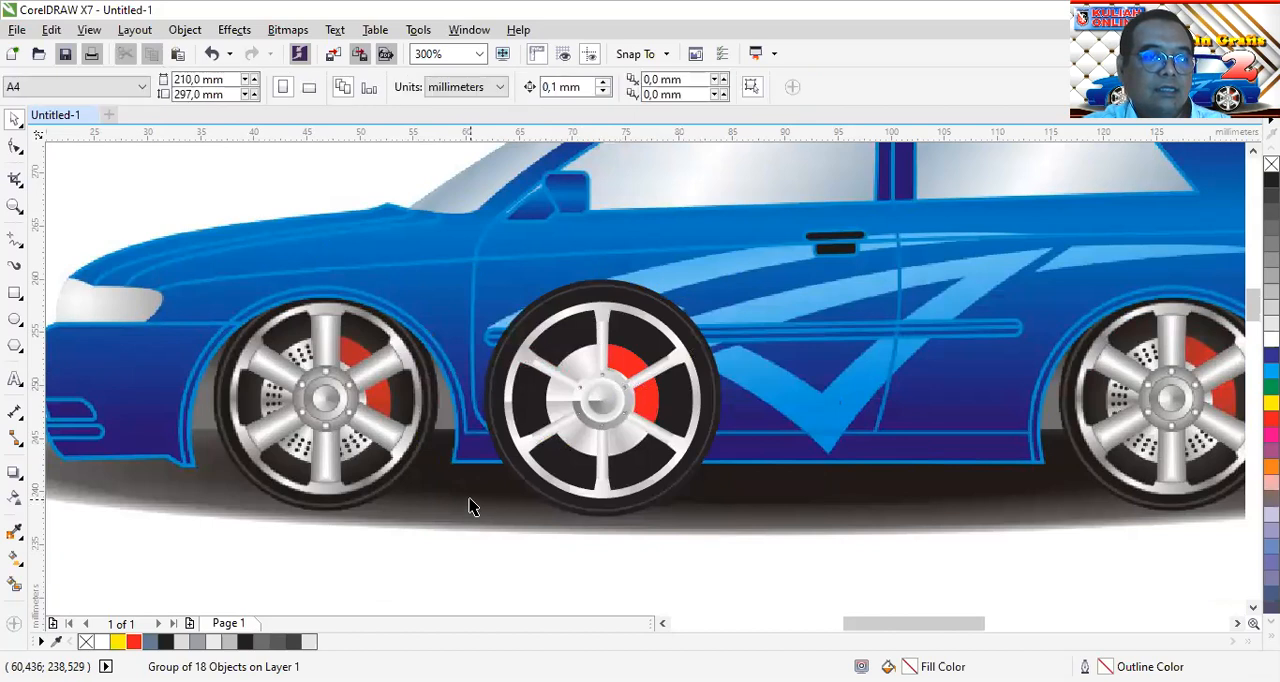
scroll(370, 440, up, 2)
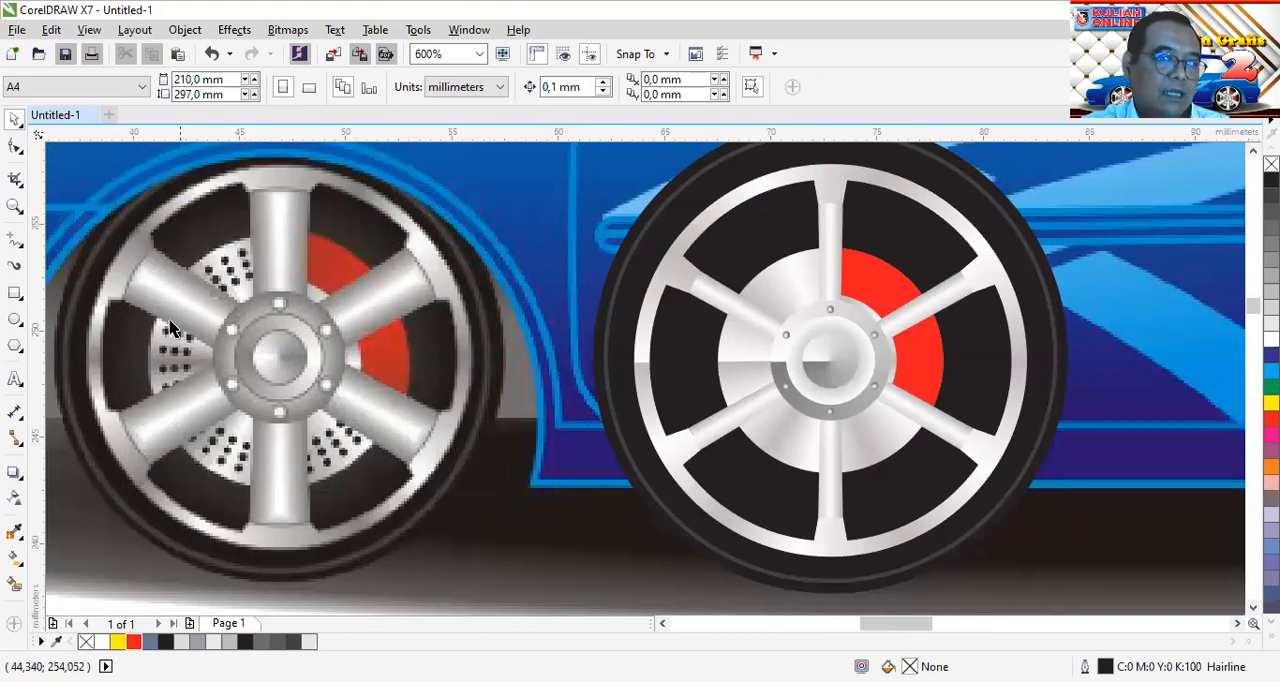
drag(864, 364, 753, 344)
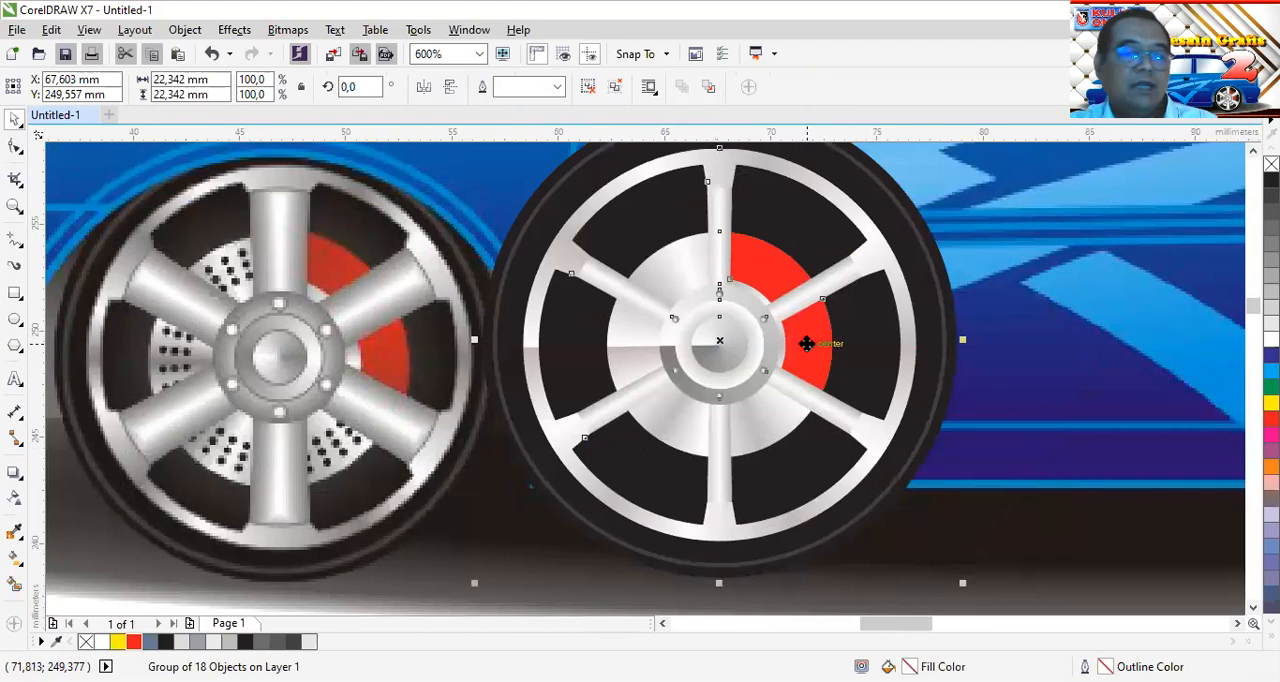
Draw a circle about 0.49 mm across on the silver disc between the top and upper-left spokes, filled black
scroll(726, 257, up, 2)
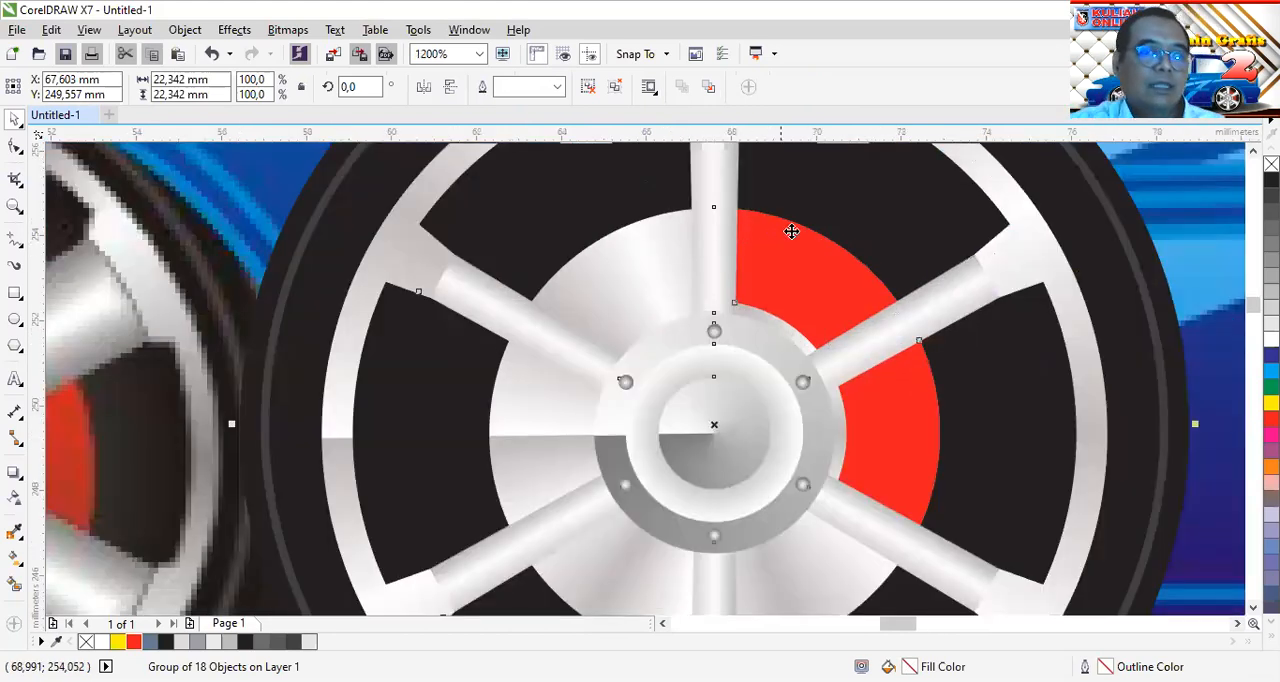
click(15, 320)
drag(627, 256, 646, 276)
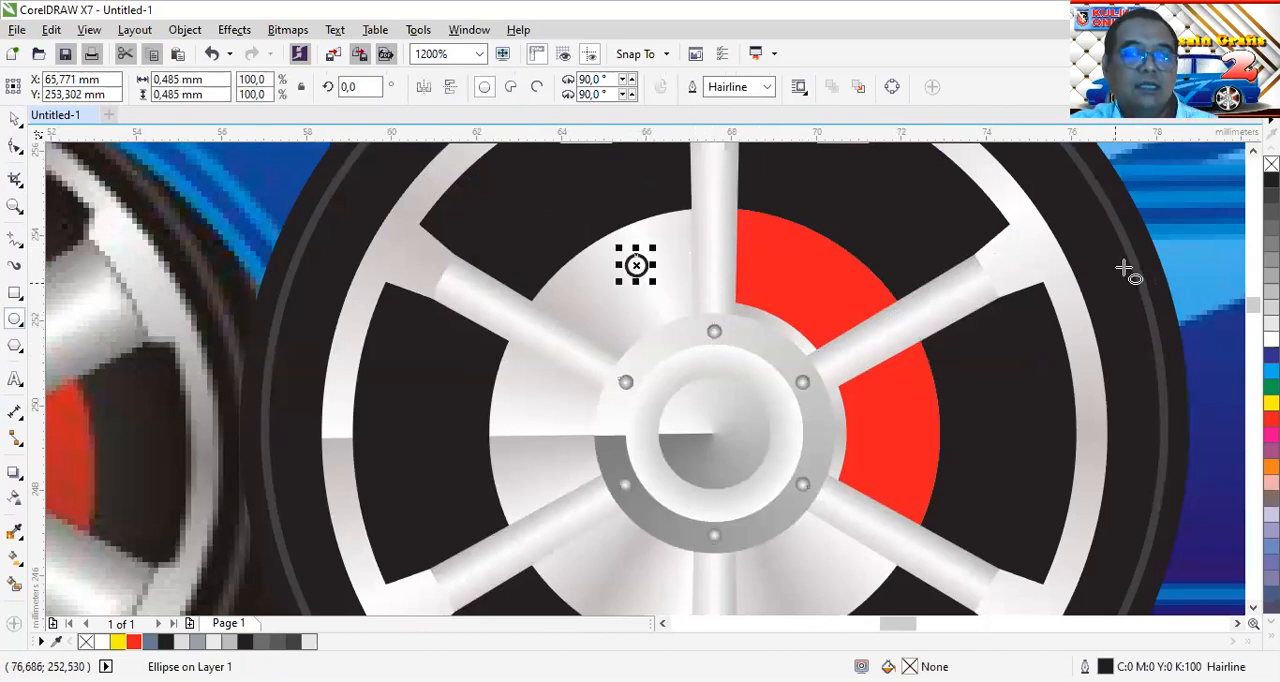
click(1271, 180)
key(space)
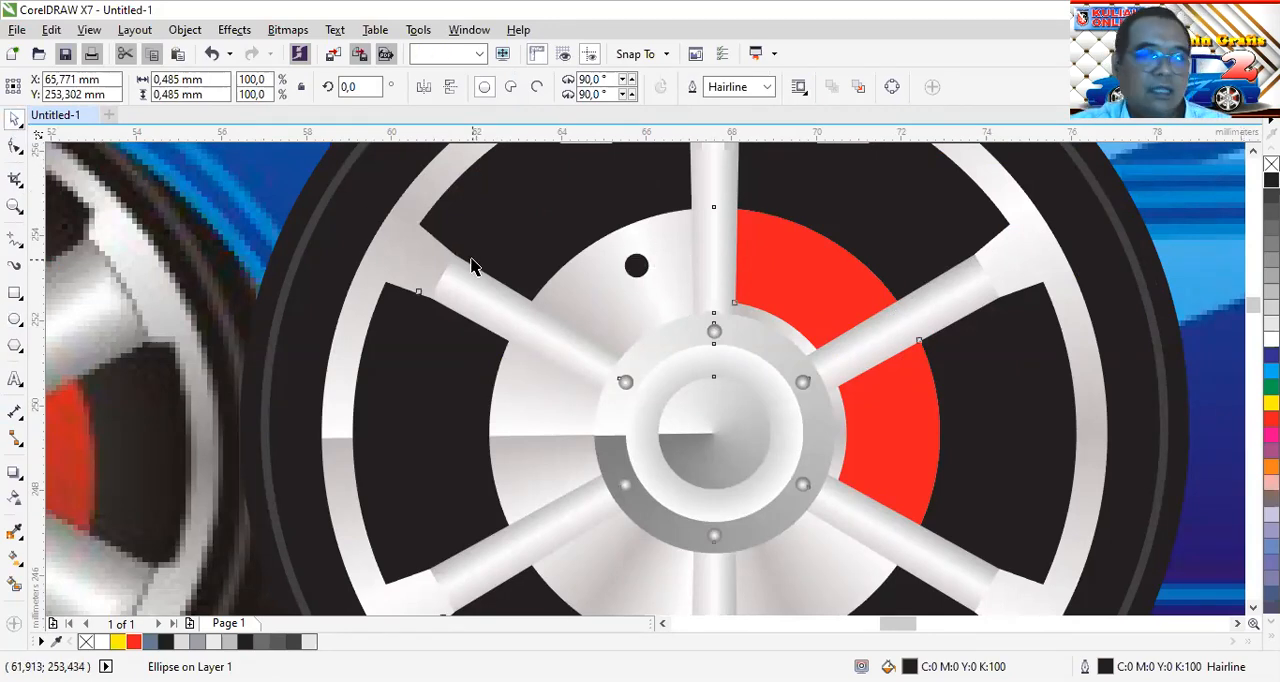
Move the small black circle onto the top spoke near the disc's upper edge and remove its outline
click(662, 284)
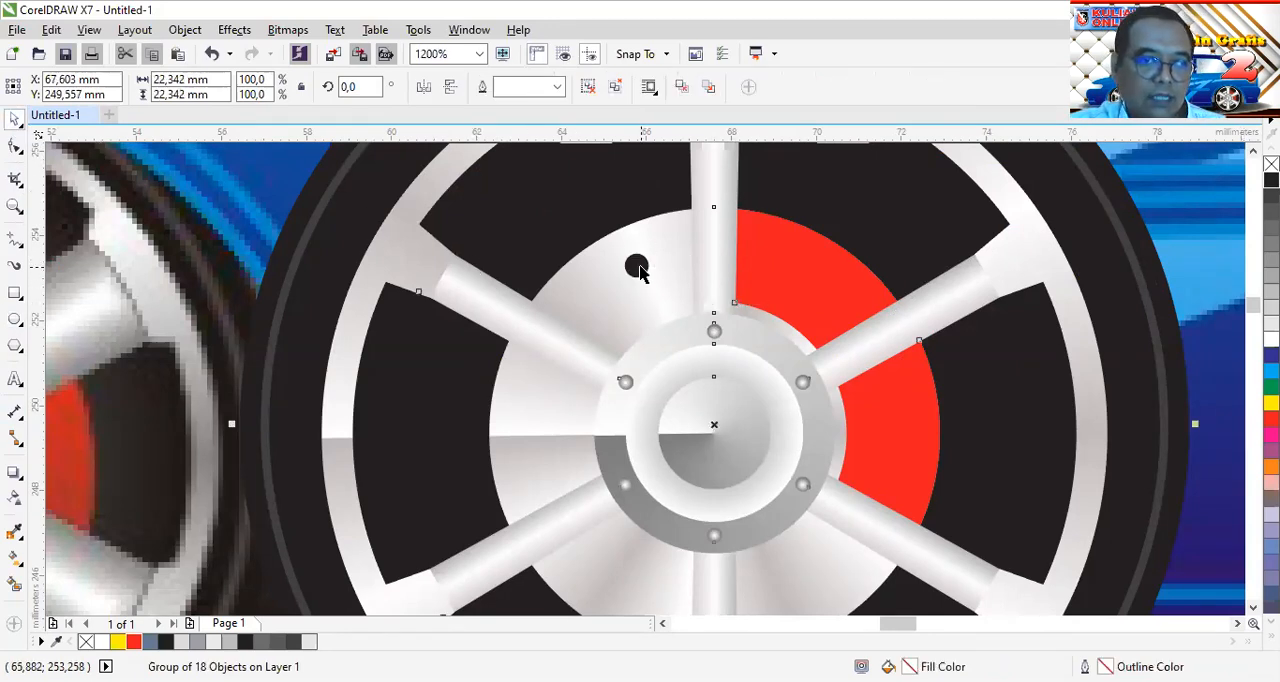
click(638, 270)
drag(637, 266, 712, 230)
scroll(712, 230, up, 2)
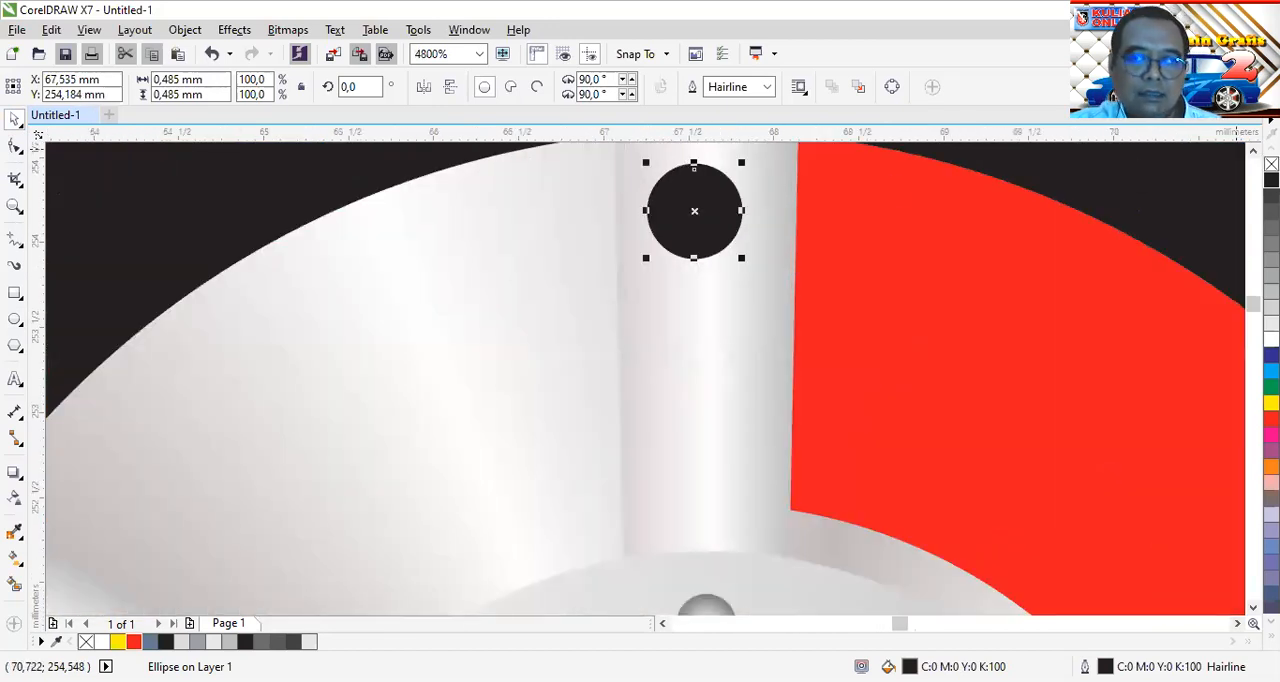
right_click(1271, 164)
scroll(606, 247, down, 1)
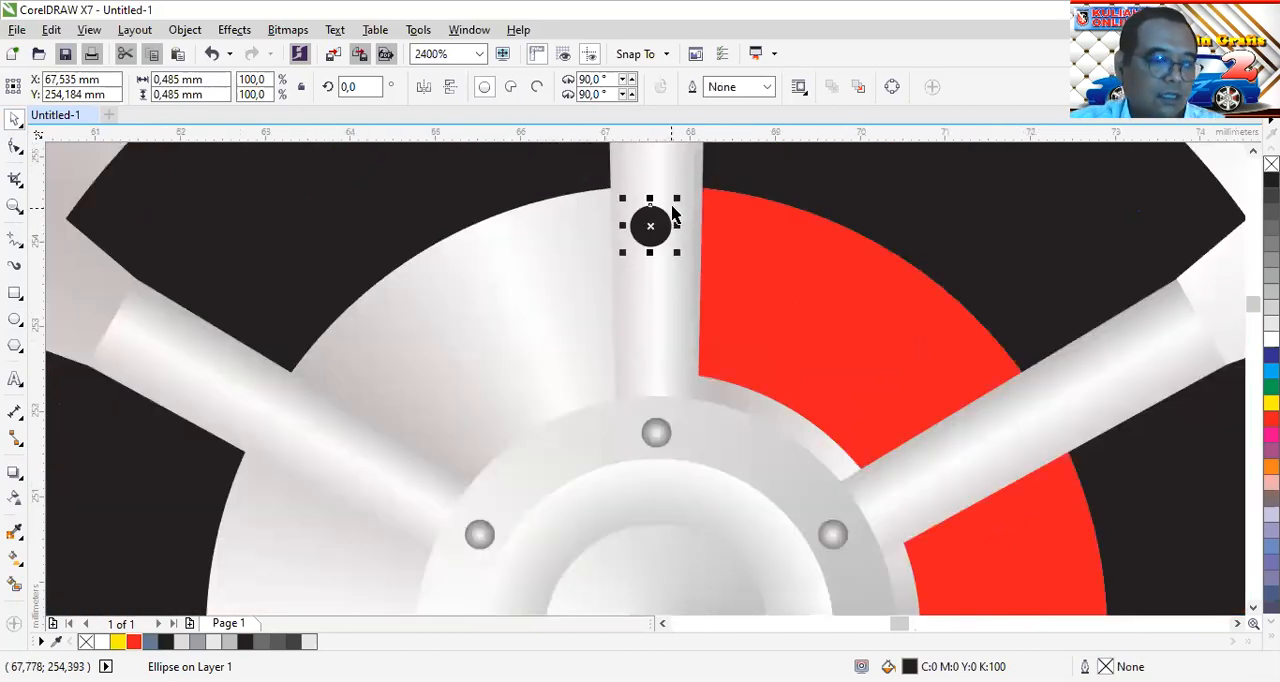
Shrink the black circle to about 0.31 mm and group it with two copies stacked below it in a column
drag(678, 200, 650, 328)
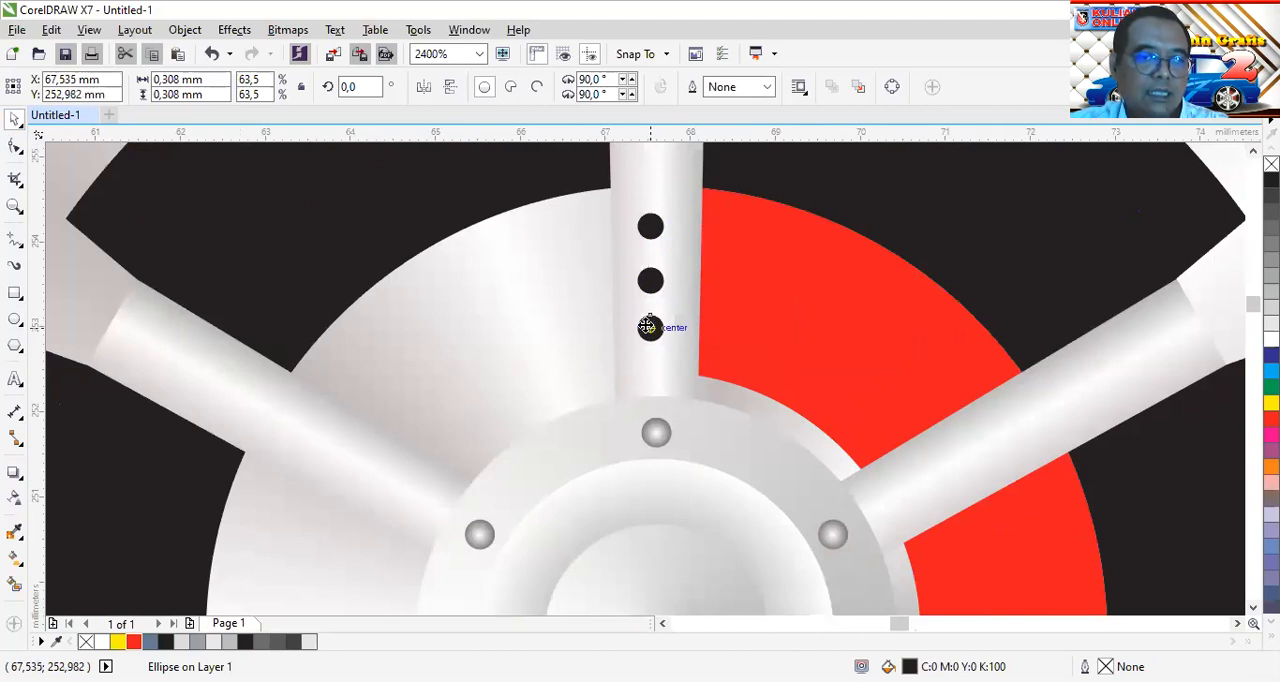
click(650, 228)
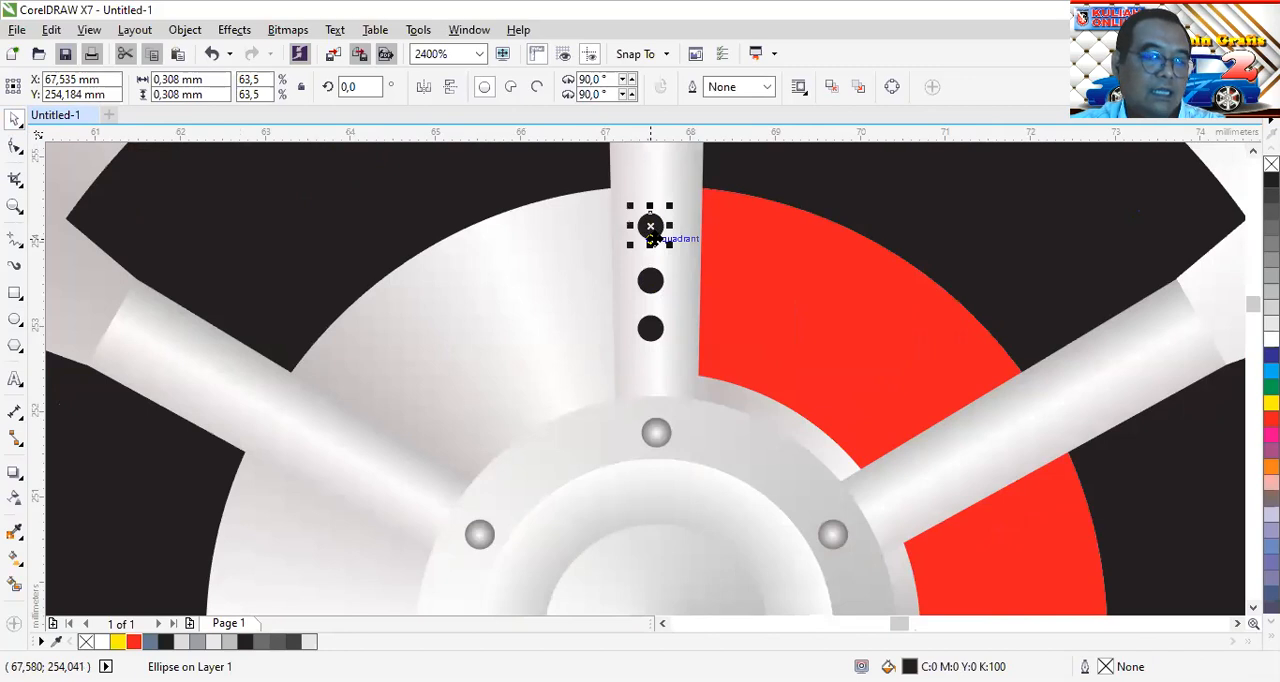
click(651, 227)
shift+click(651, 283)
shift+click(651, 330)
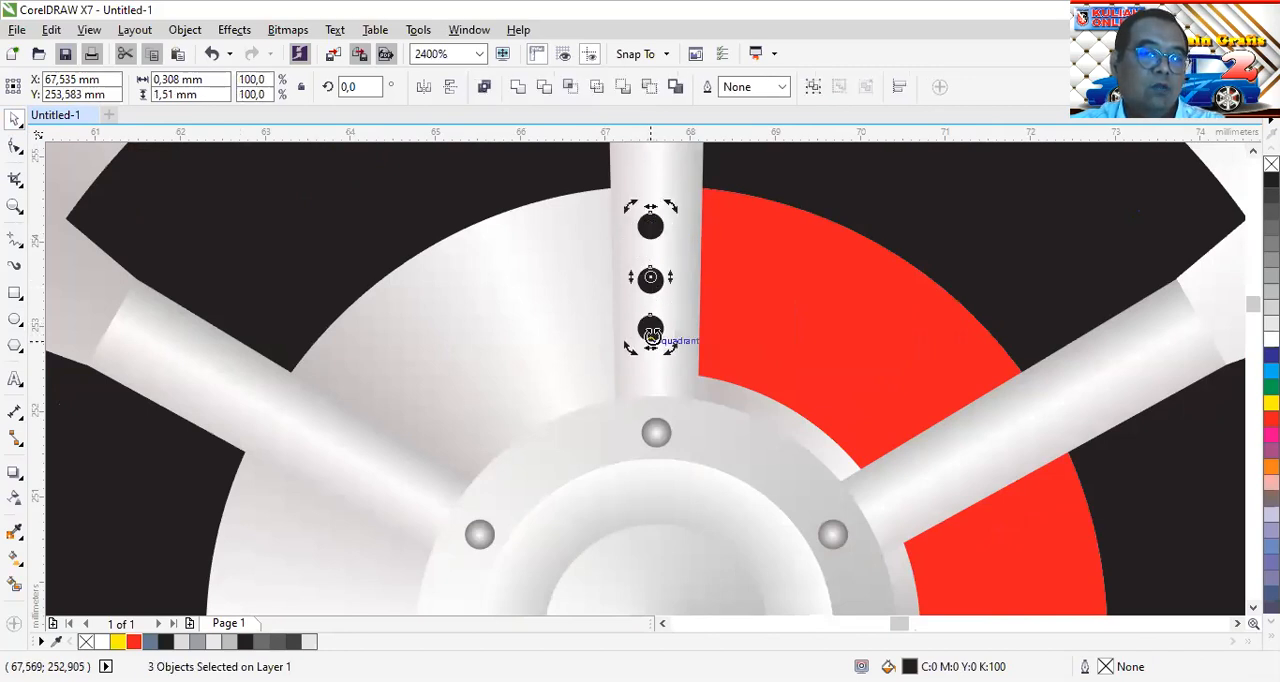
click(812, 88)
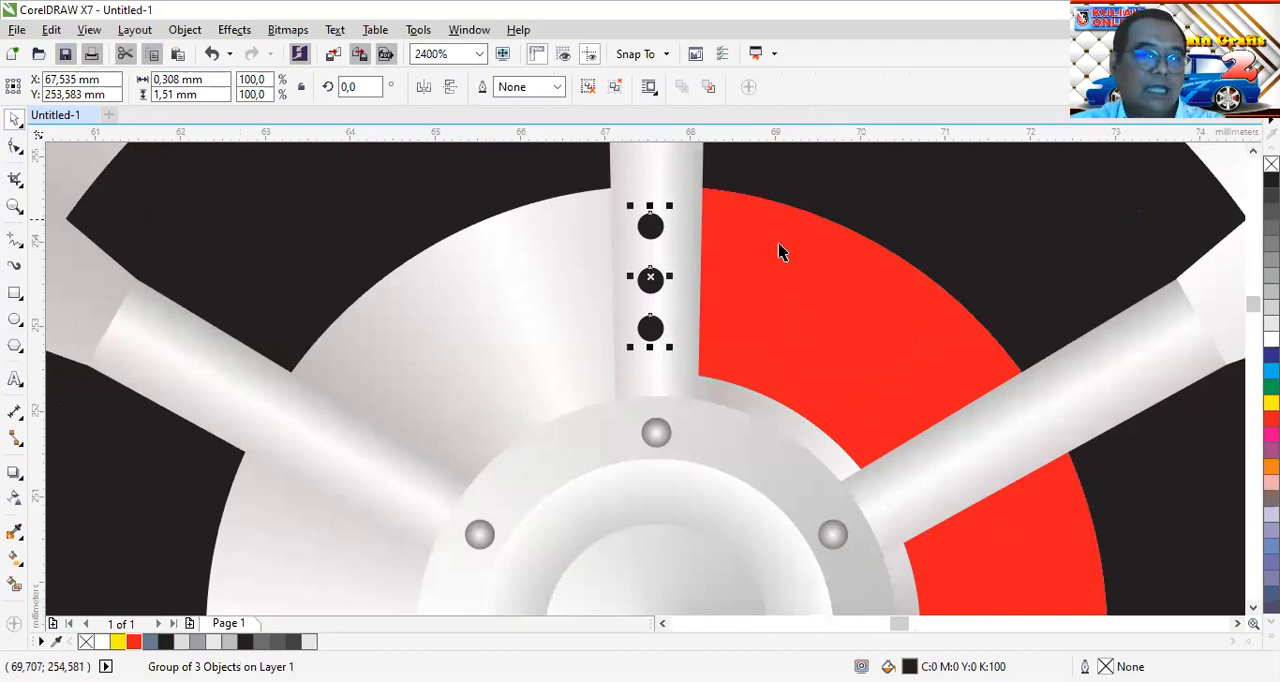
Centre the group of three black holes horizontally on the wheel group, and deselect everything
shift+click(838, 281)
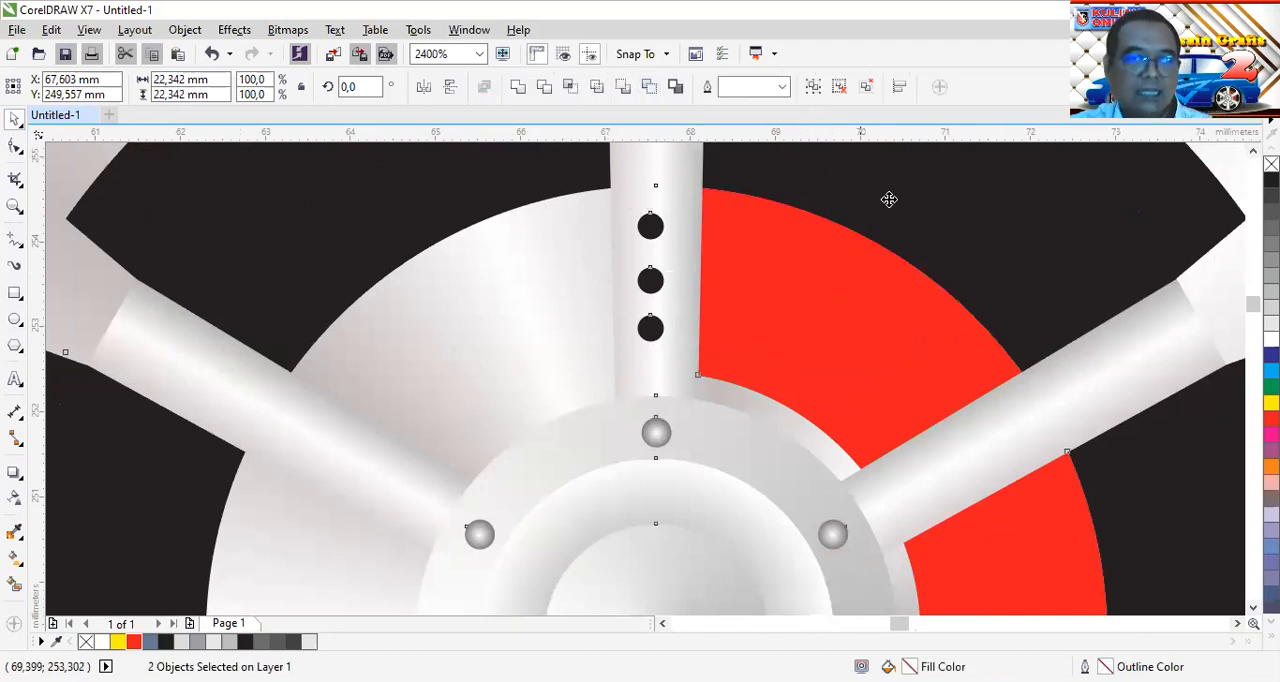
click(899, 86)
click(1053, 160)
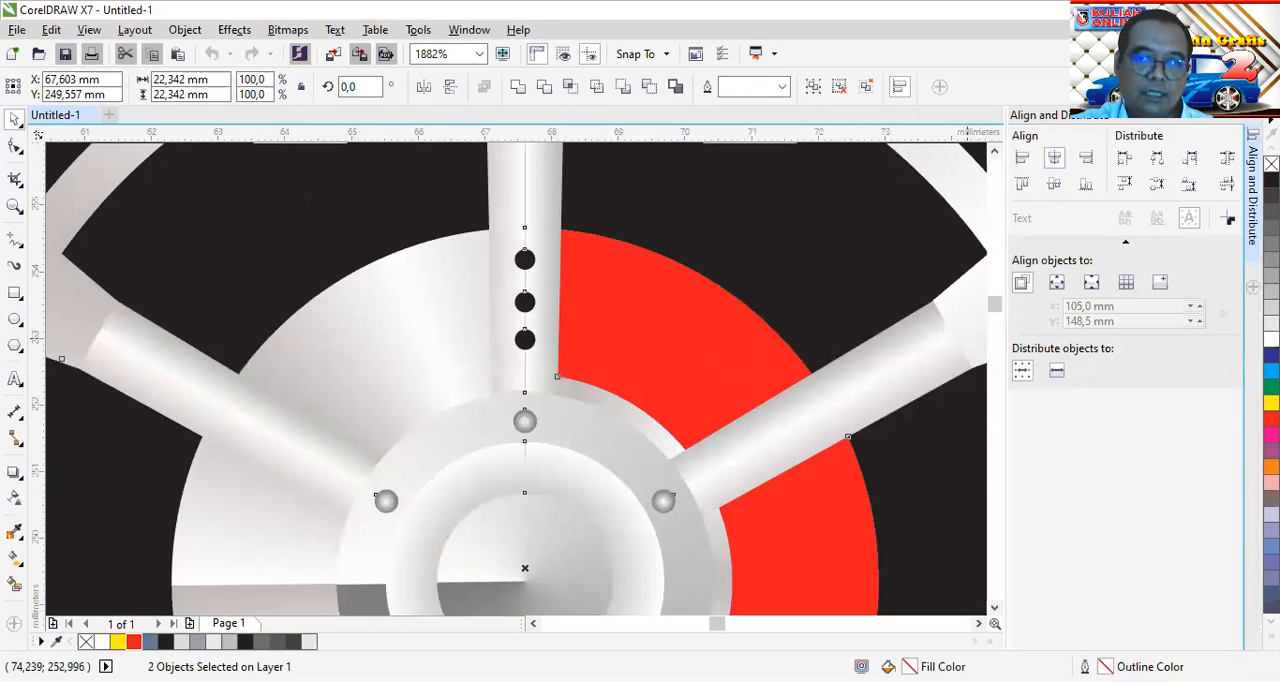
click(1252, 114)
scroll(683, 316, down, 1)
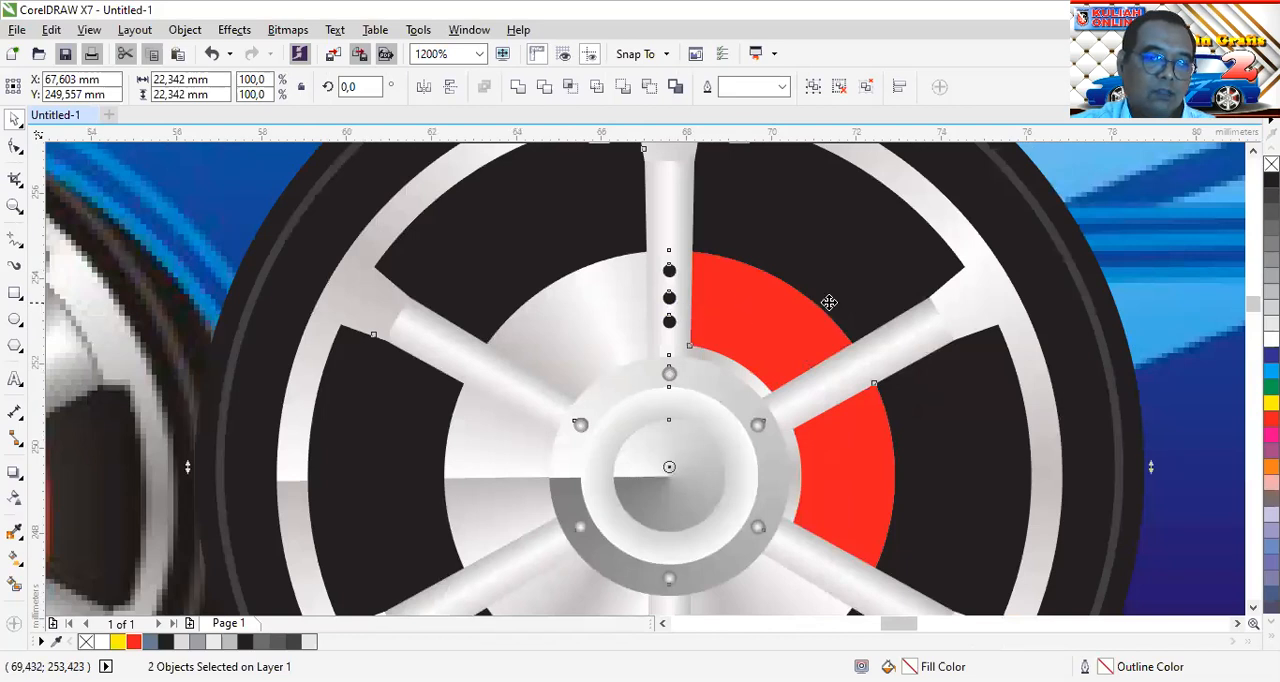
key(Escape)
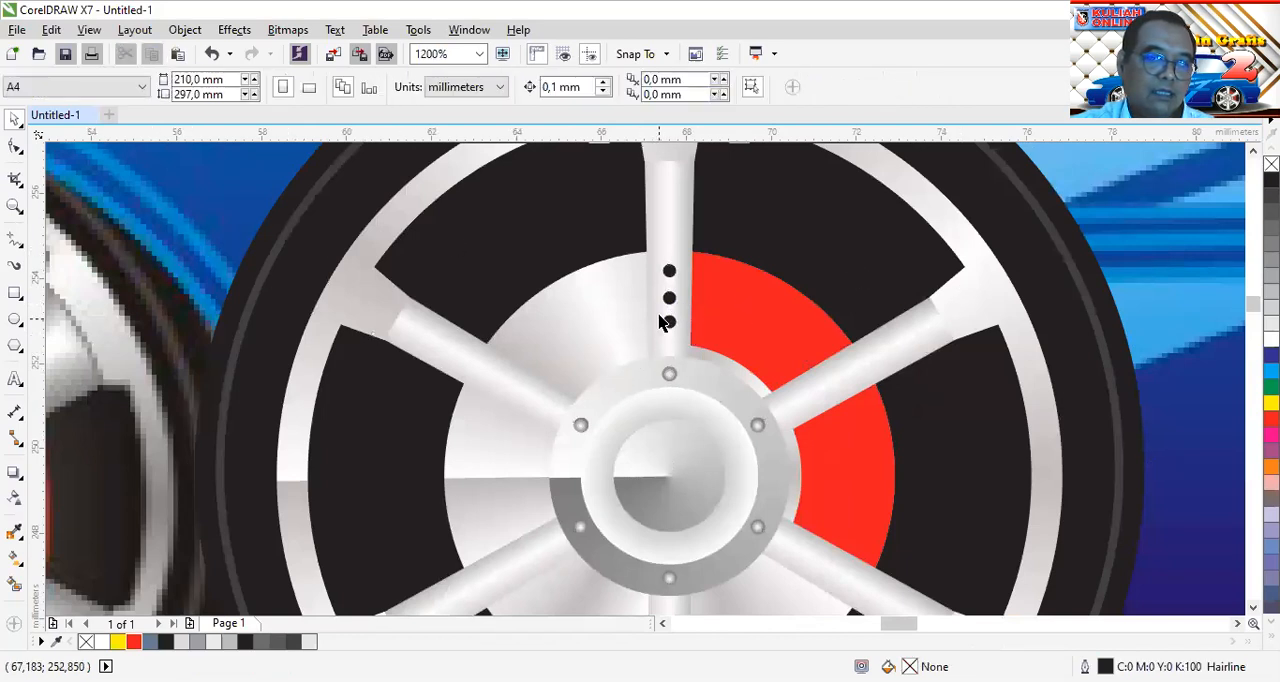
Move the rotation centre of the three-hole group on the top spoke to the centre of the wheel hub
click(668, 298)
click(668, 298)
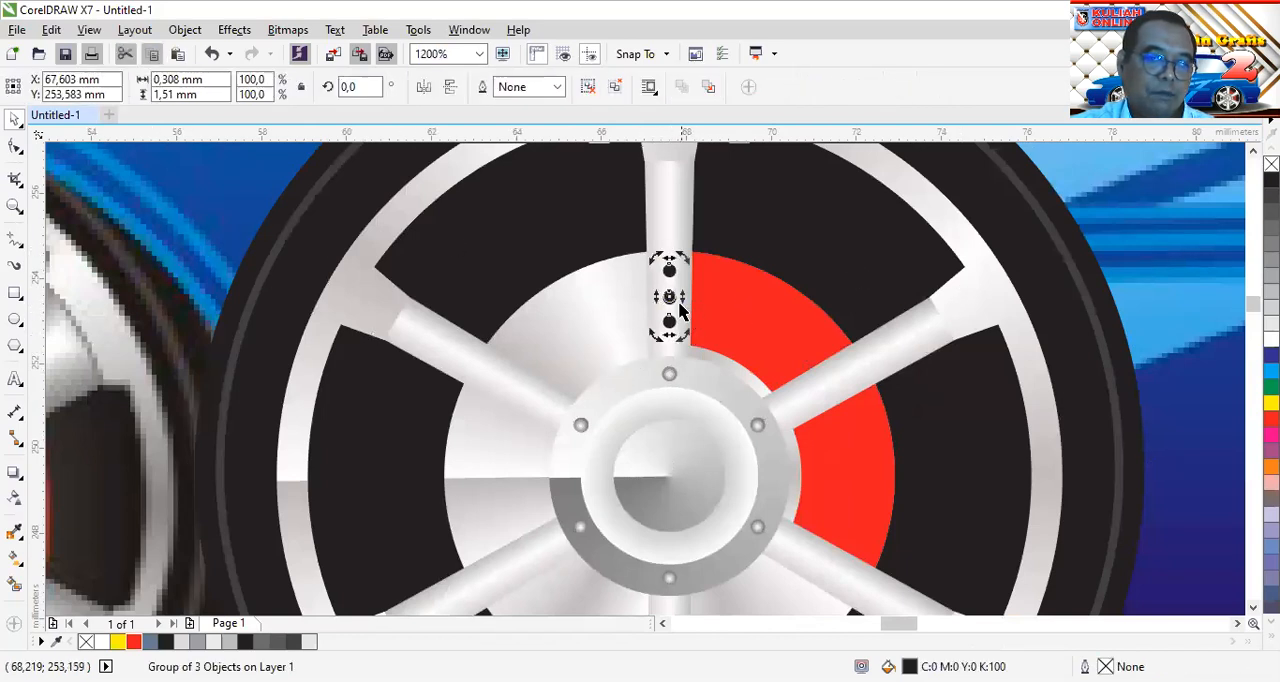
drag(668, 297, 669, 485)
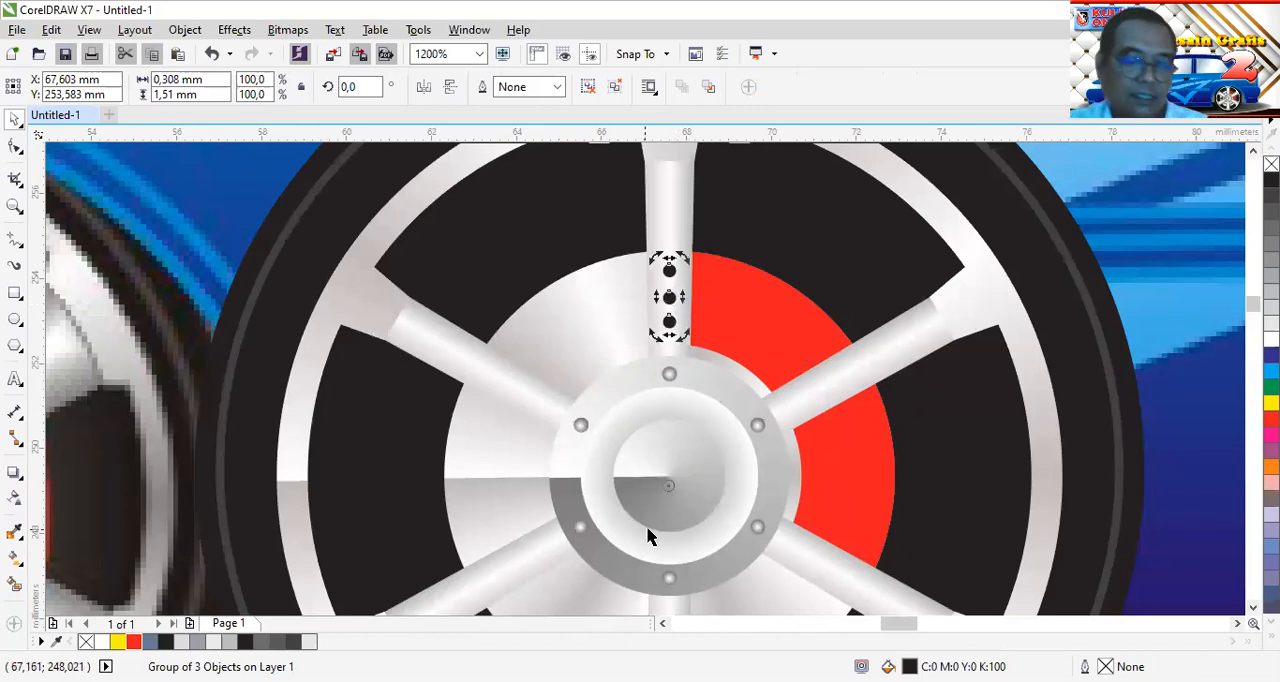
scroll(655, 530, up, 1)
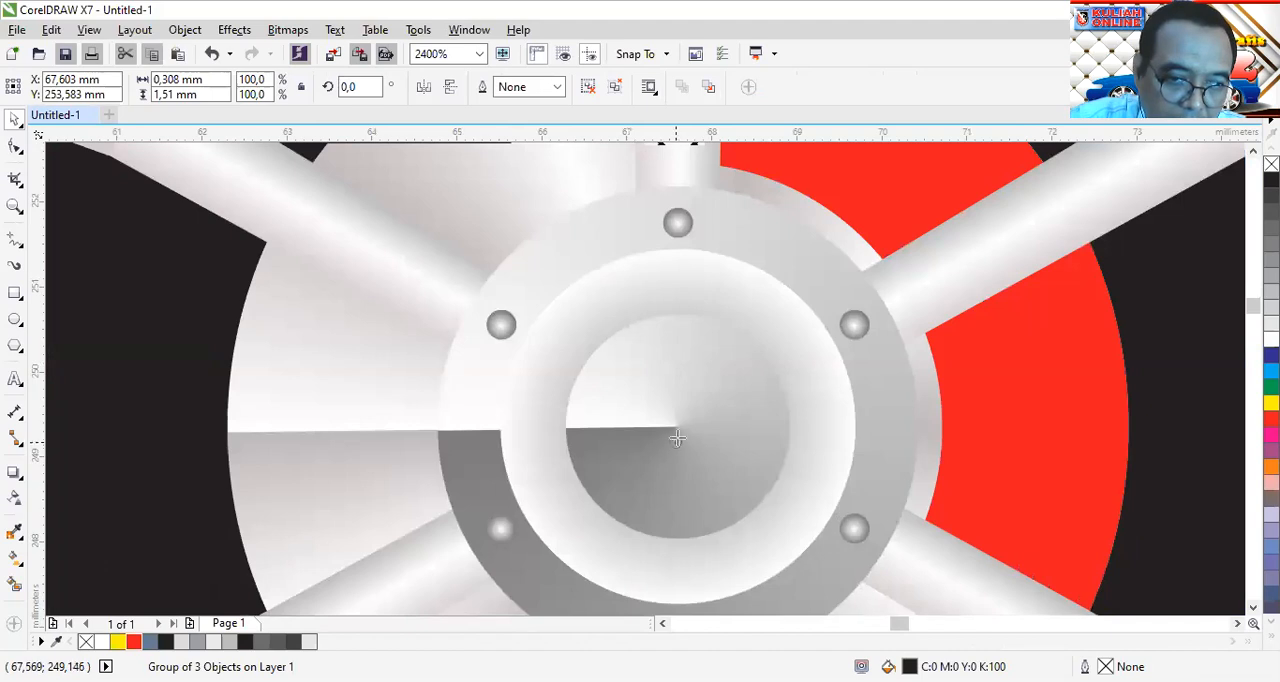
scroll(750, 400, down, 1)
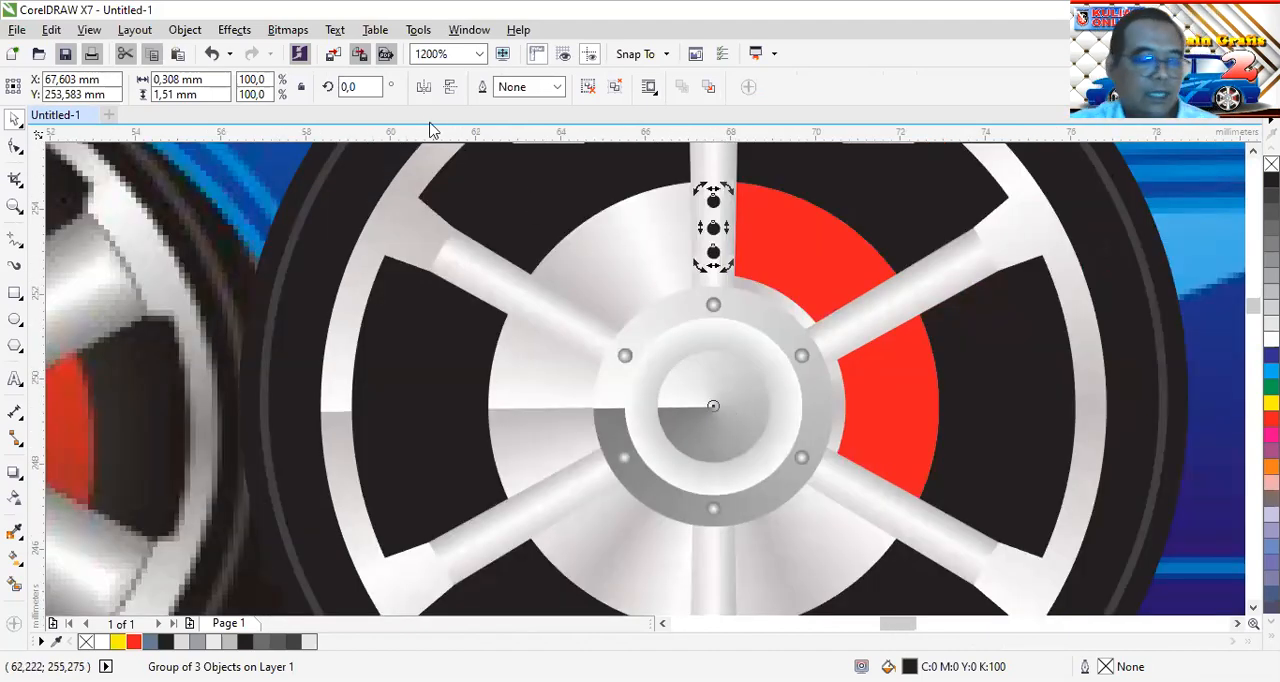
Duplicate the column of three black holes and rotate the copy 10° about the hub centre
key(KP_Add)
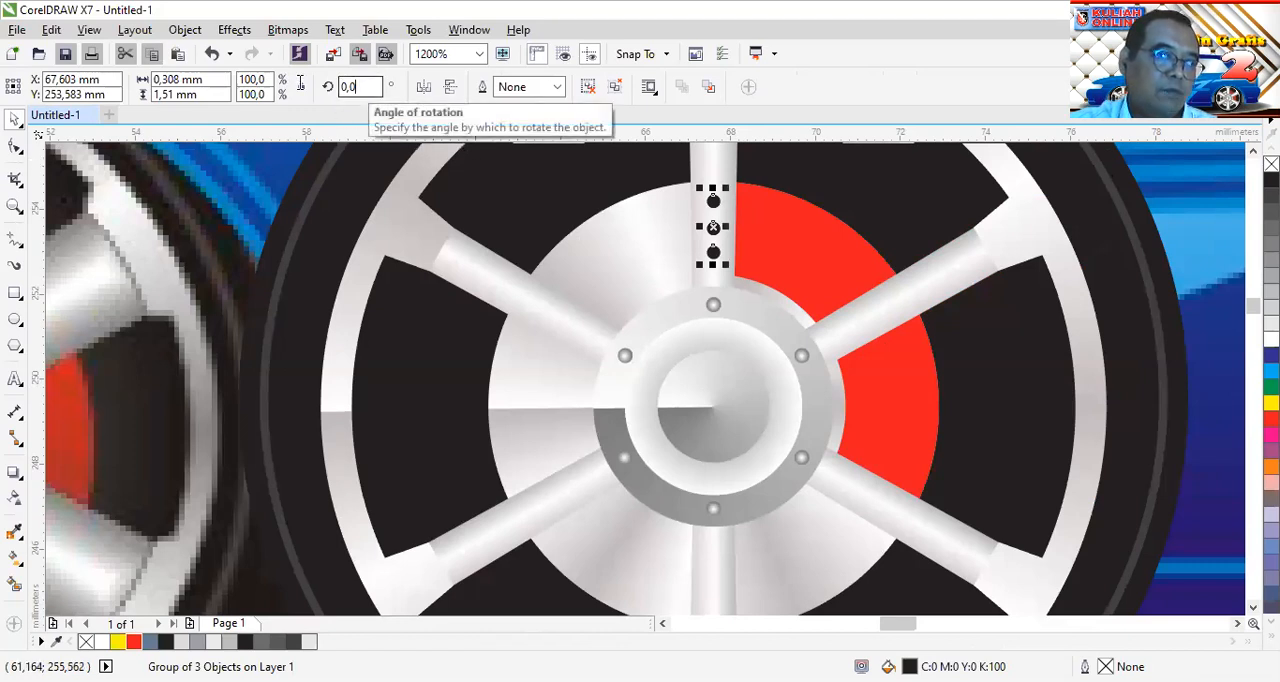
double_click(359, 86)
text(10)
key(Return)
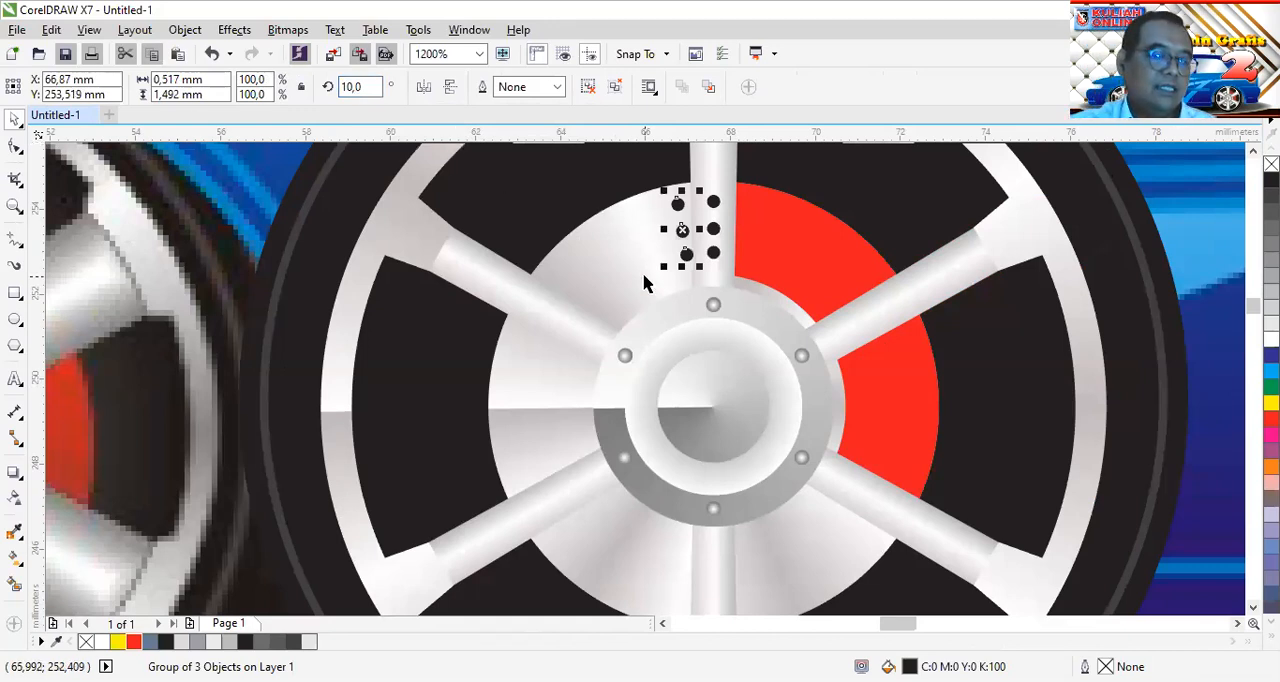
Repeat the 10° rotated copy counterclockwise around the silver disc until the holes reach 230°, beside the lower-right spoke
key(ctrl+r)
key(ctrl+r)
key(ctrl+r)
key(ctrl+r)
key(ctrl+r)
key(ctrl+r)
key(ctrl+r)
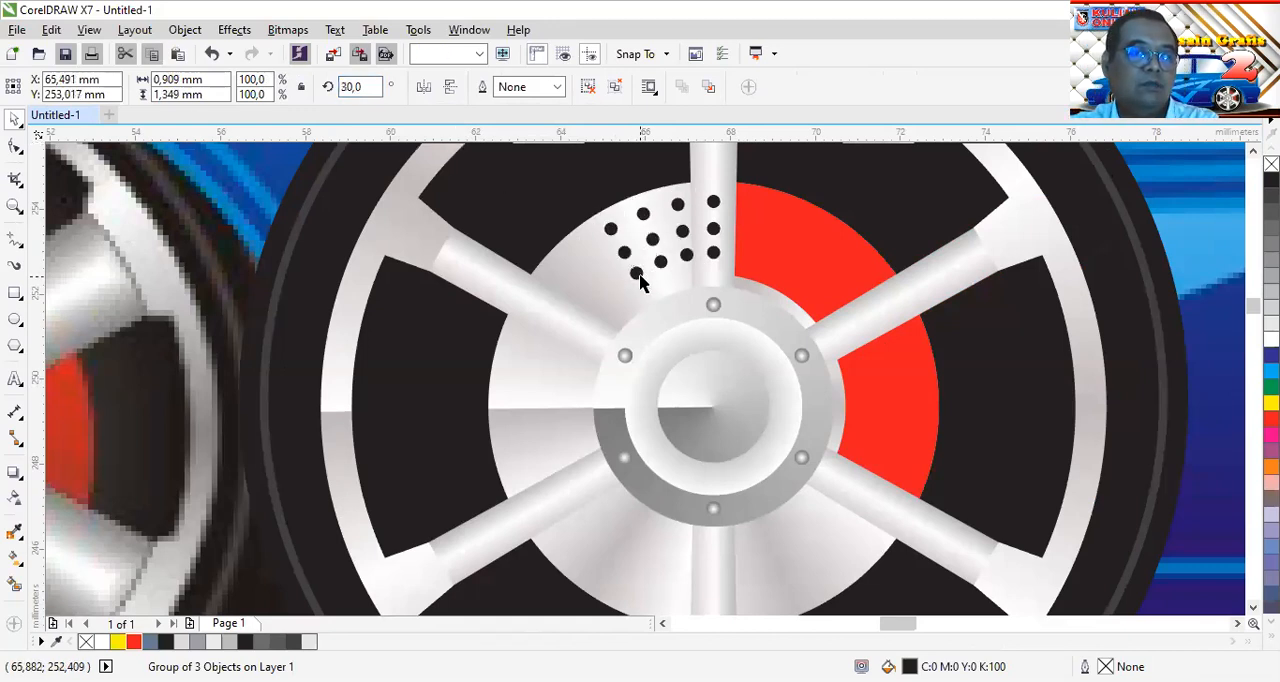
key(ctrl+r)
key(ctrl+r)
key(ctrl+r)
key(ctrl+r)
key(ctrl+r)
key(ctrl+r)
key(ctrl+r)
key(ctrl+r)
key(ctrl+r)
key(ctrl+r)
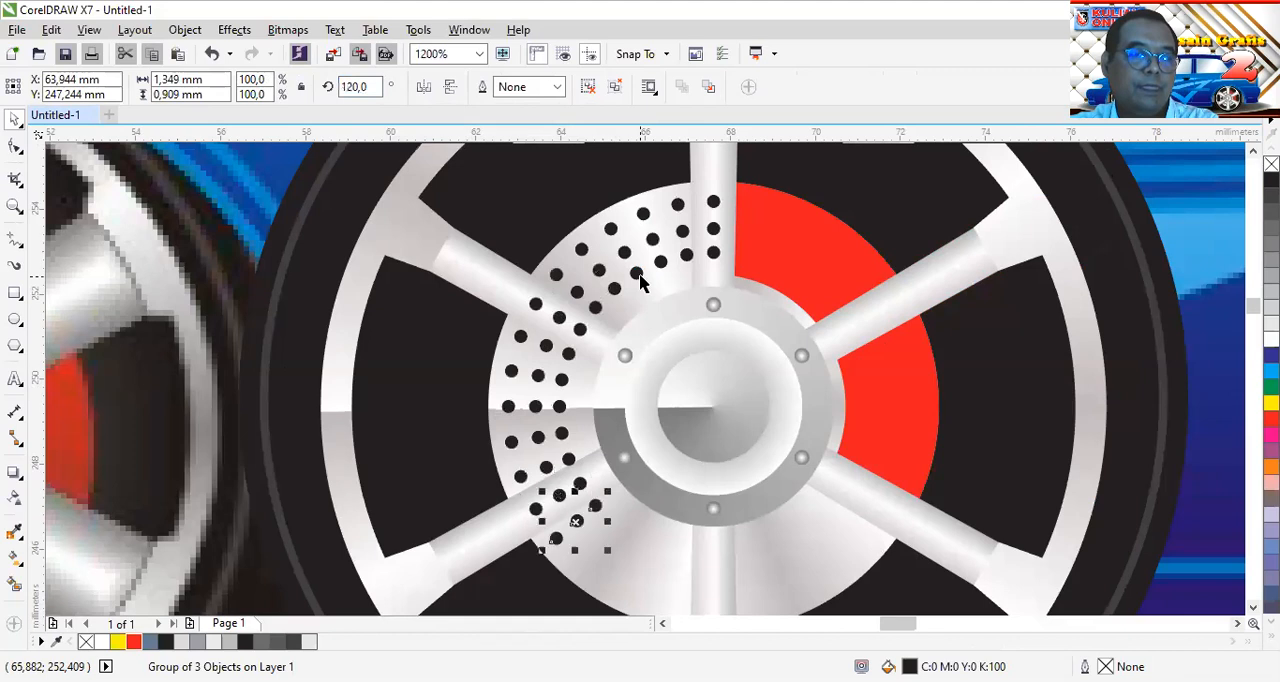
key(ctrl+r)
key(ctrl+r)
key(ctrl+r)
key(ctrl+r)
key(ctrl+r)
key(ctrl+r)
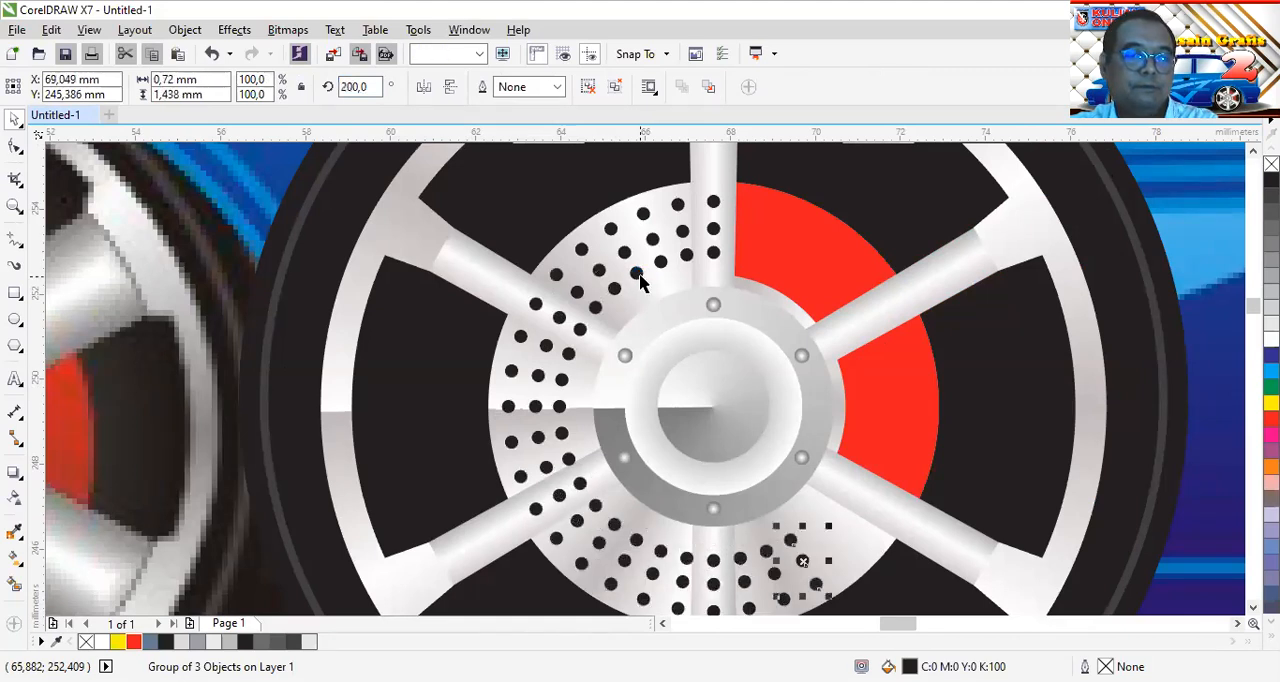
Delete the hole groups lying over the top, upper-left, lower-left and bottom spokes
click(823, 253)
click(713, 205)
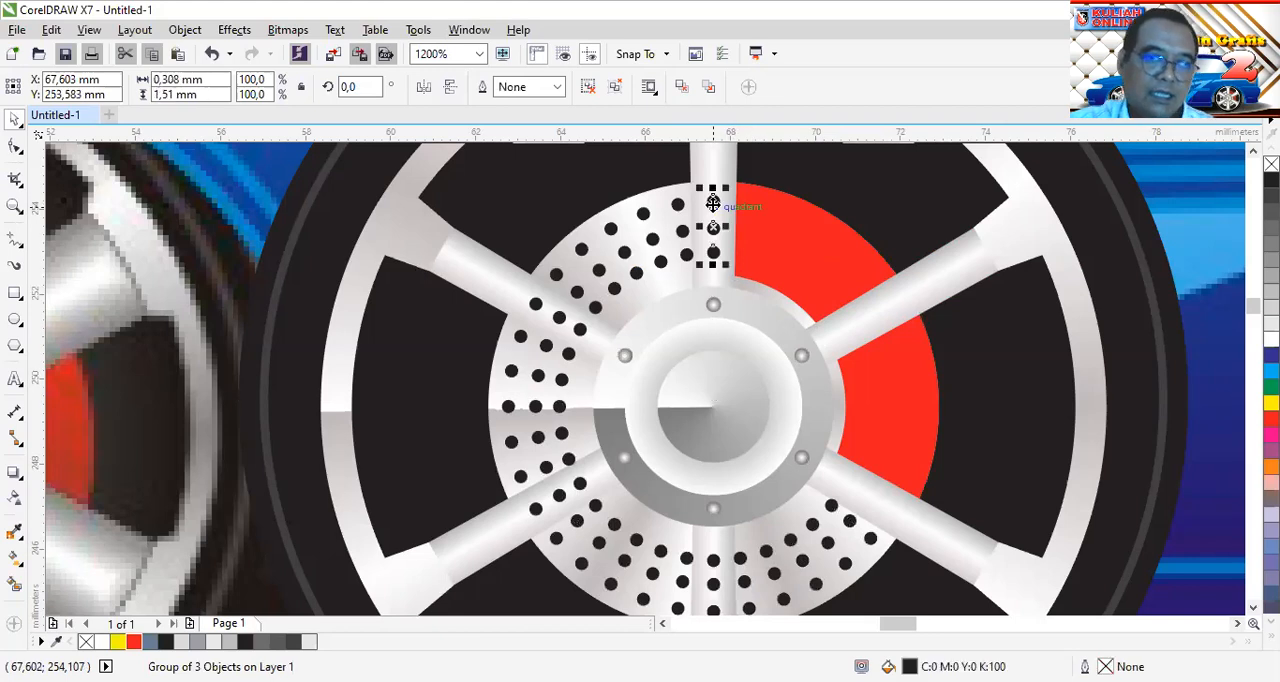
key(Delete)
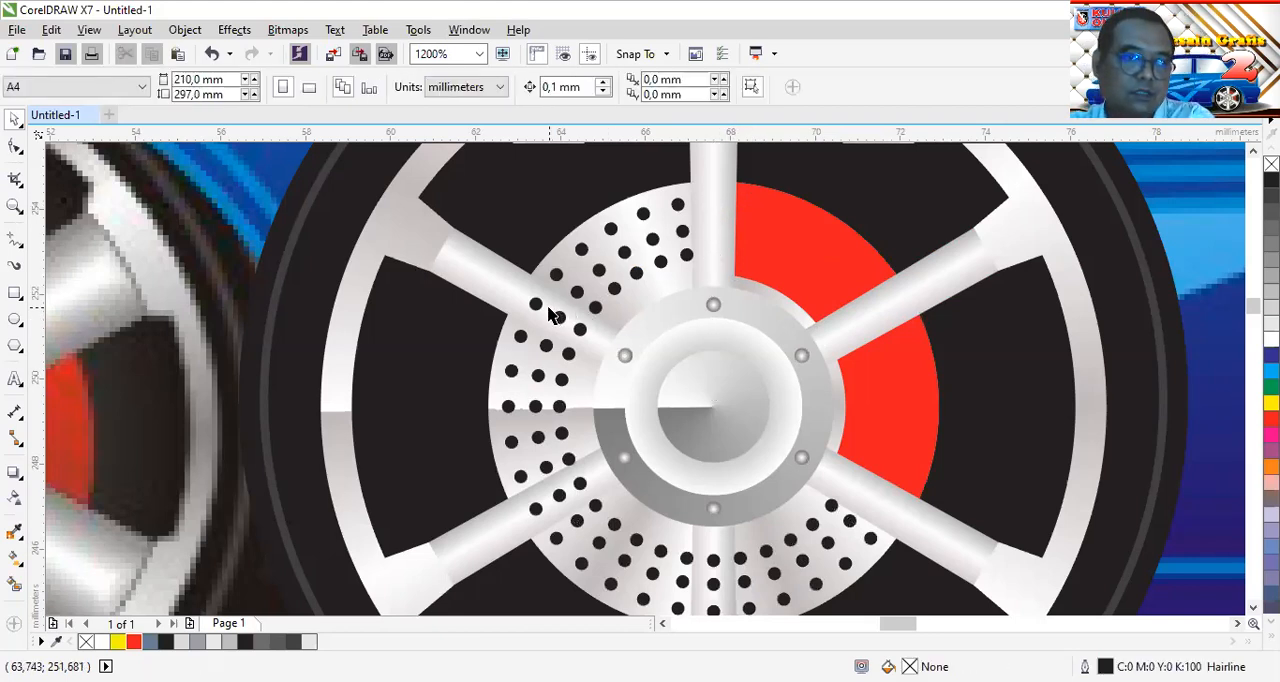
click(535, 306)
key(Delete)
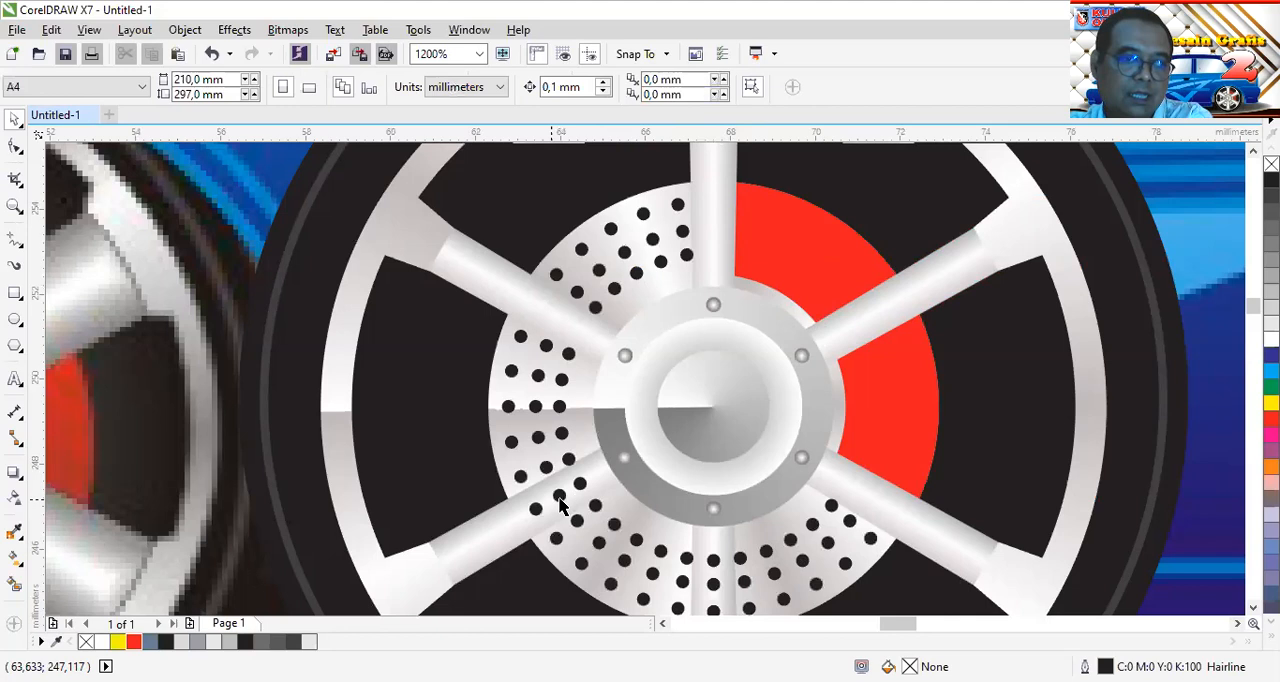
click(561, 505)
key(Delete)
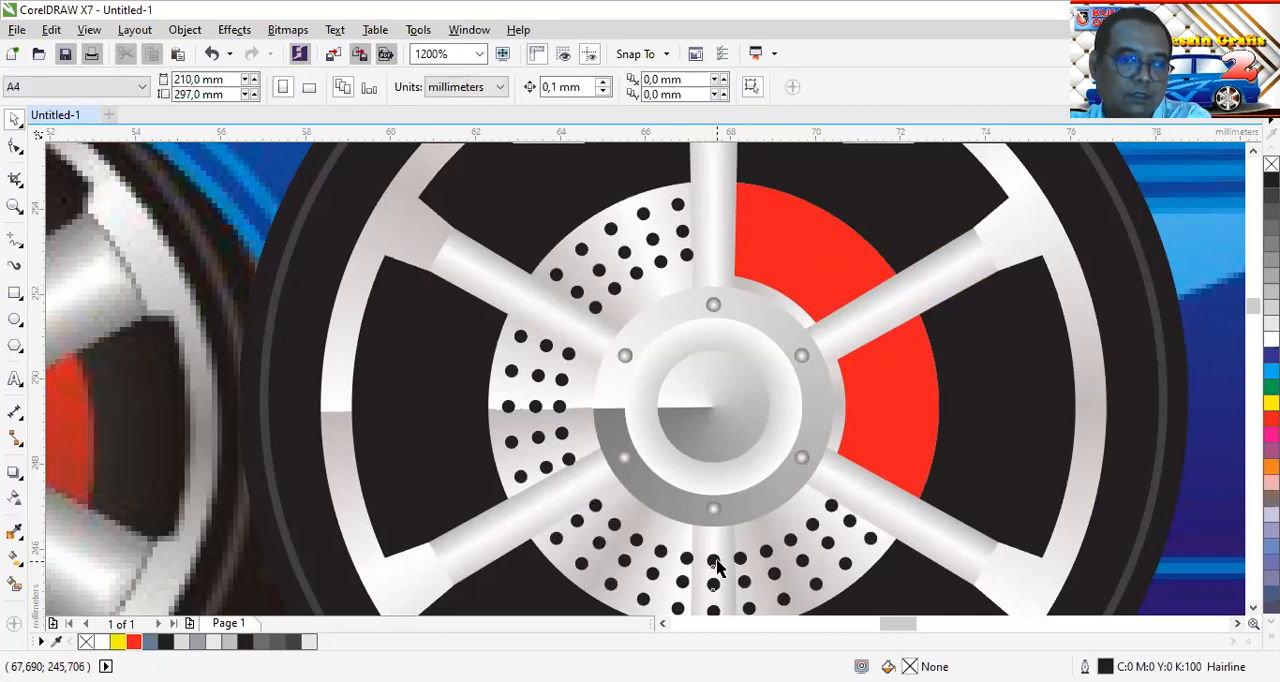
click(716, 567)
key(Delete)
Select all objects of the finished vector wheel and group them
scroll(833, 415, down, 1)
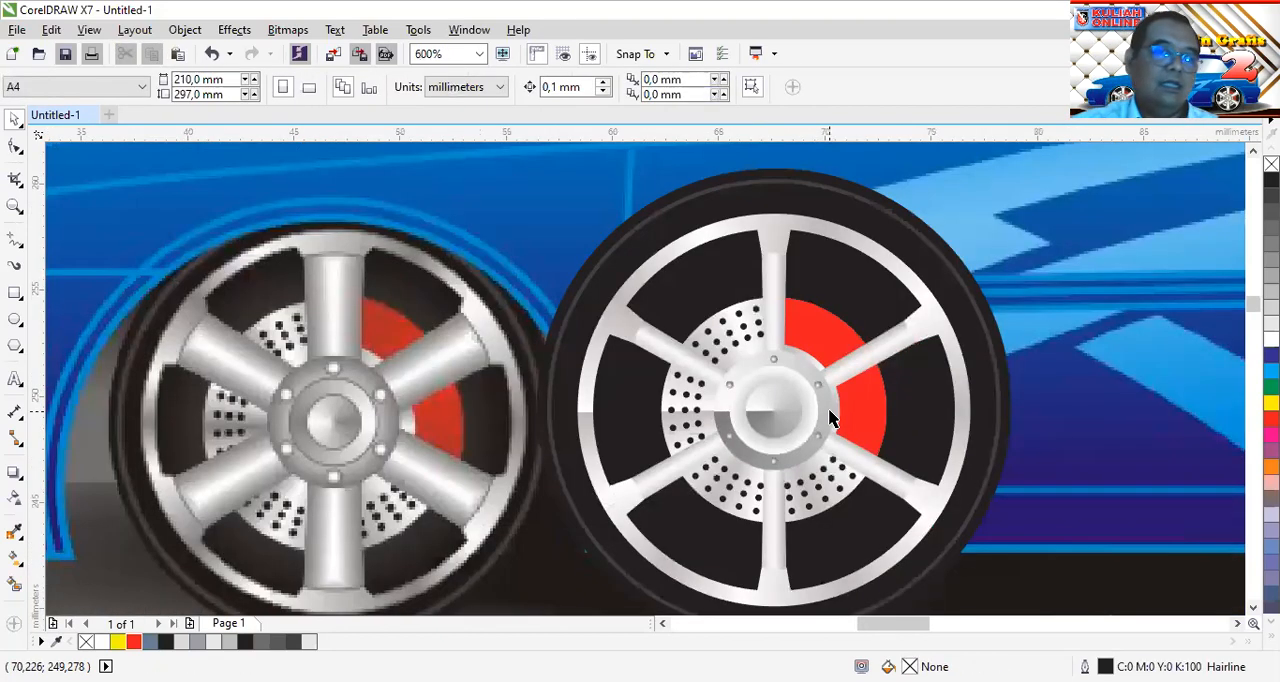
scroll(829, 412, down, 1)
drag(632, 570, 971, 271)
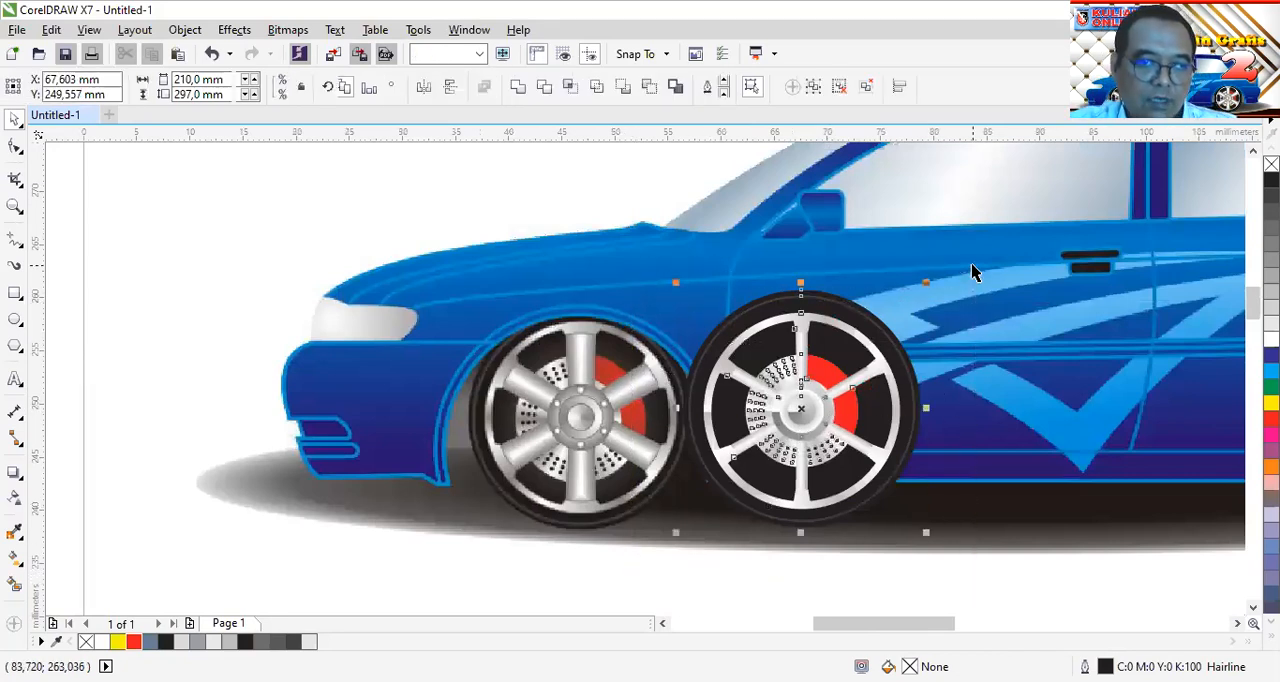
click(813, 88)
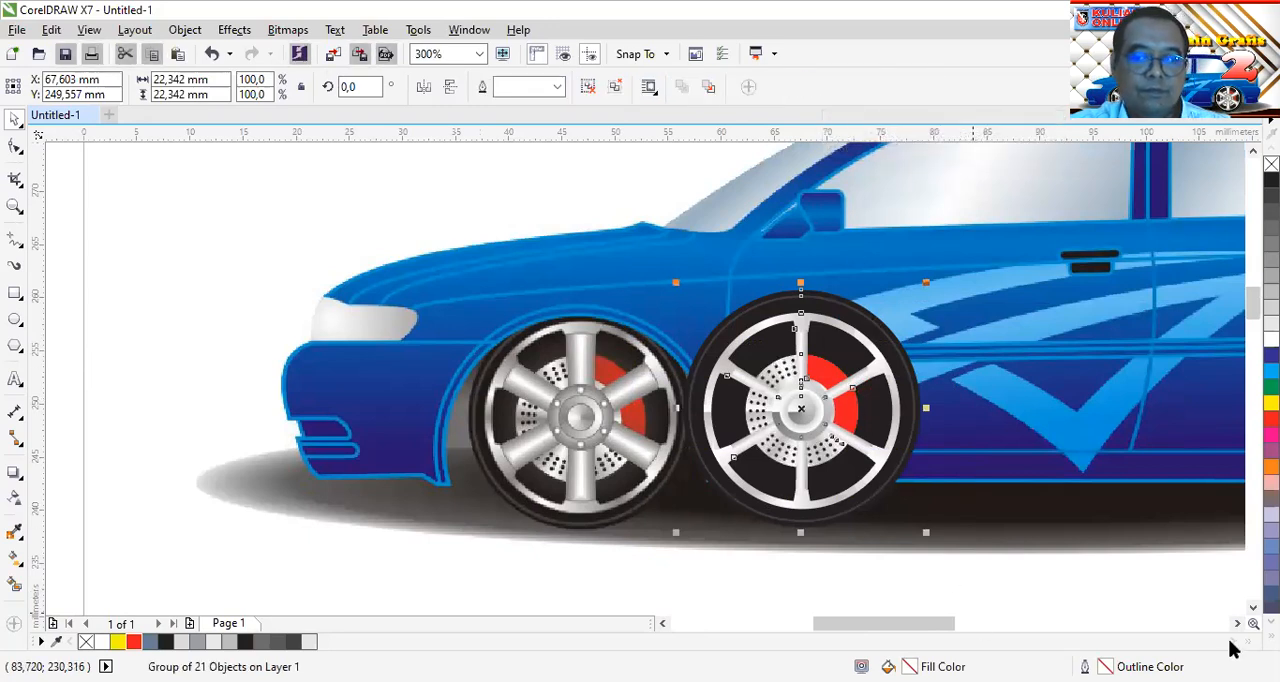
Place the wheel group over the car's front wheel and a copy of it over the rear wheel
drag(1237, 623, 1233, 624)
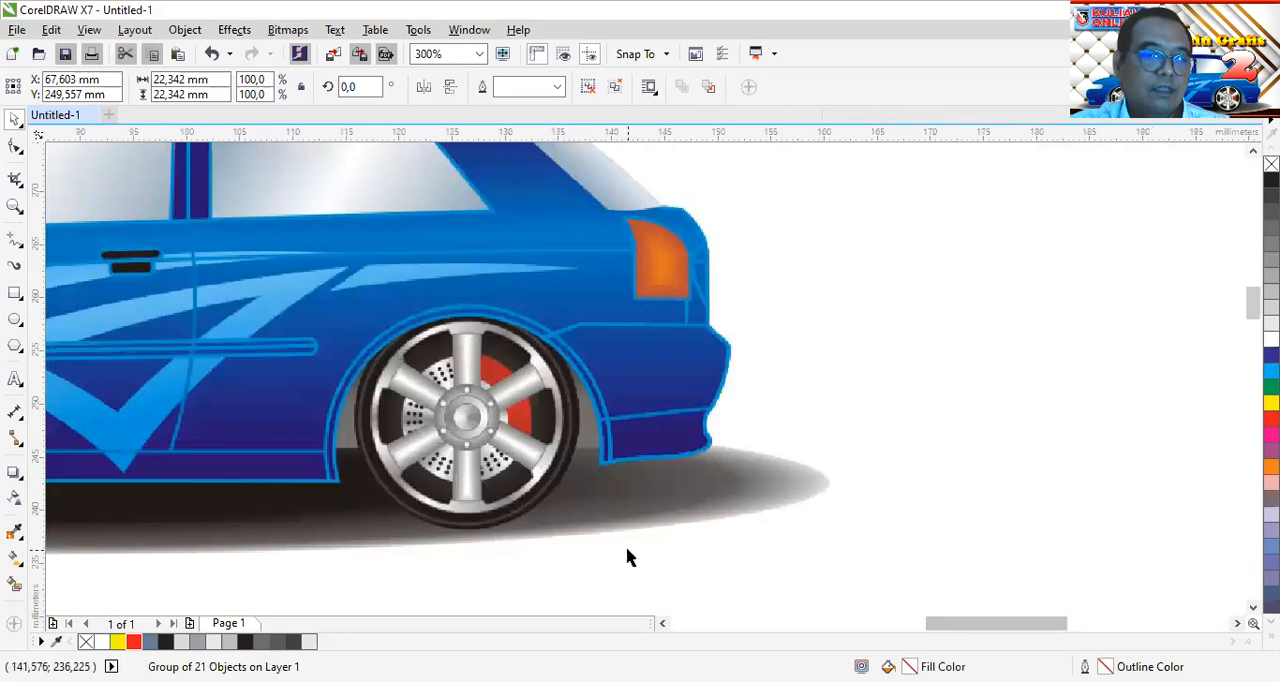
scroll(627, 557, down, 1)
drag(882, 626, 851, 628)
key(Escape)
drag(368, 478, 670, 485)
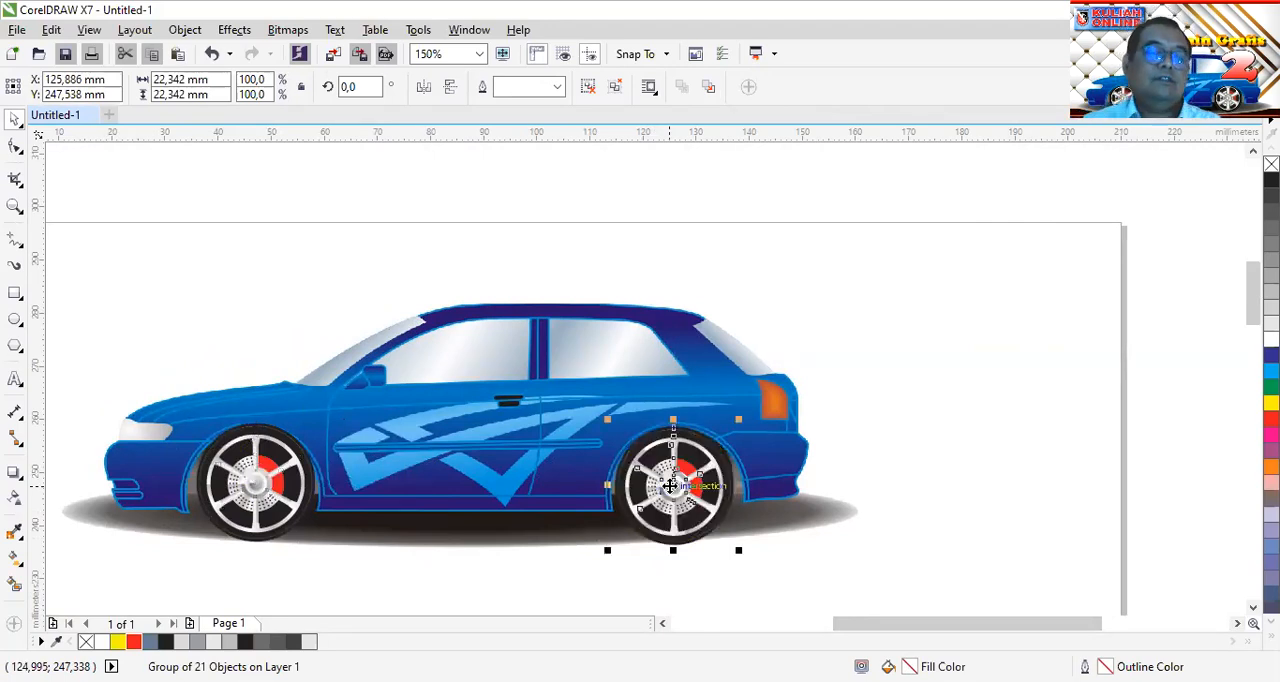
Nudge the rear wheel group slightly to fit it into the rear wheel arch, and deselect it
click(907, 493)
scroll(680, 521, up, 1)
click(668, 475)
drag(668, 468, 674, 476)
scroll(699, 492, down, 1)
click(292, 552)
Examine the placed front wheel up close, including its hub, bolts and disc holes, and its fit on the car
scroll(243, 477, up, 2)
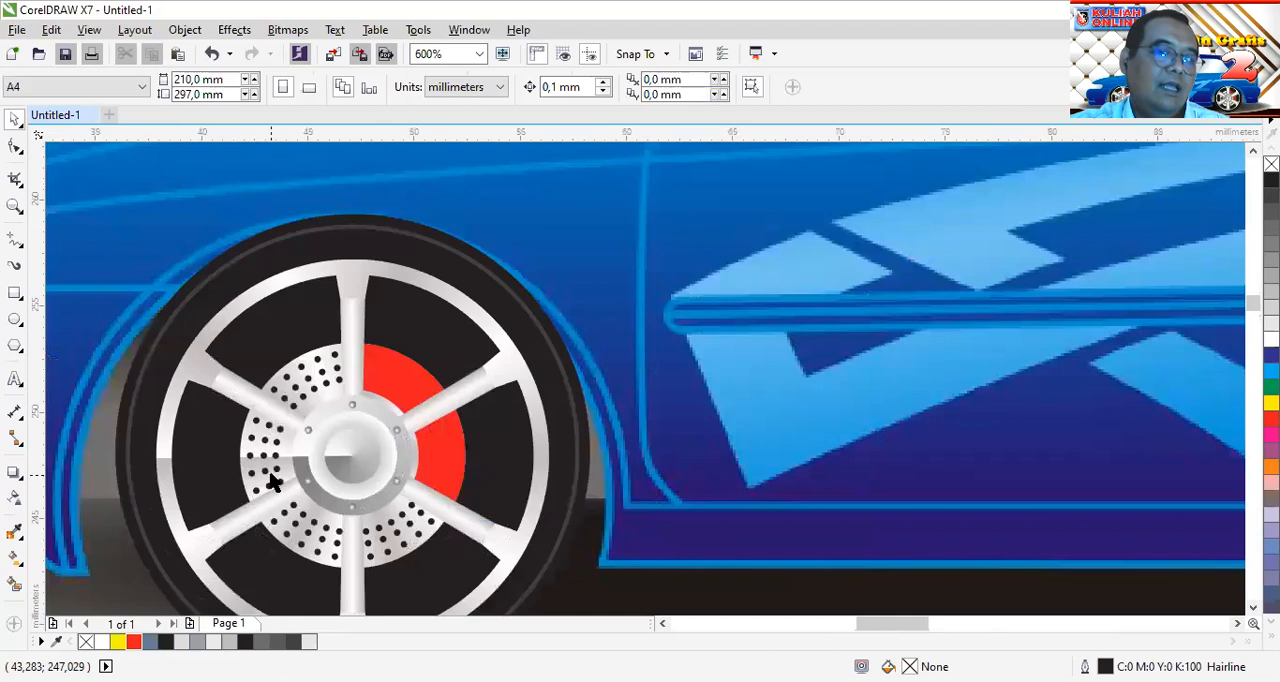
scroll(274, 484, up, 1)
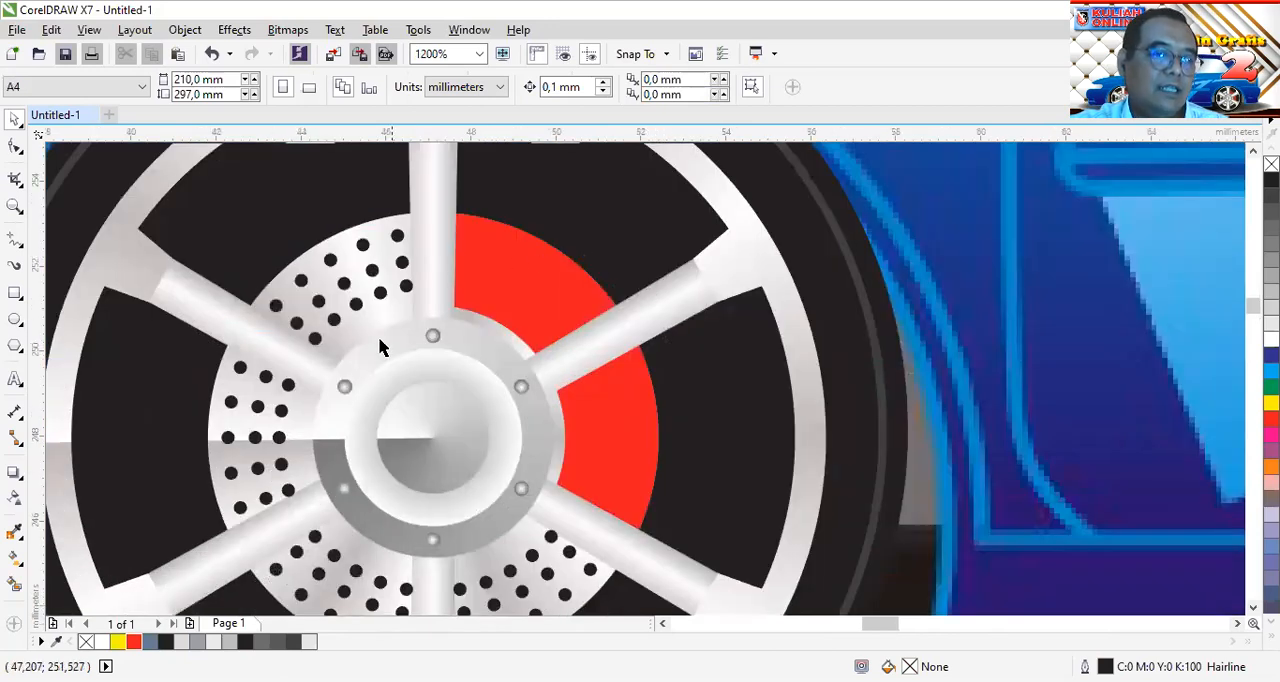
click(543, 434)
scroll(418, 420, up, 1)
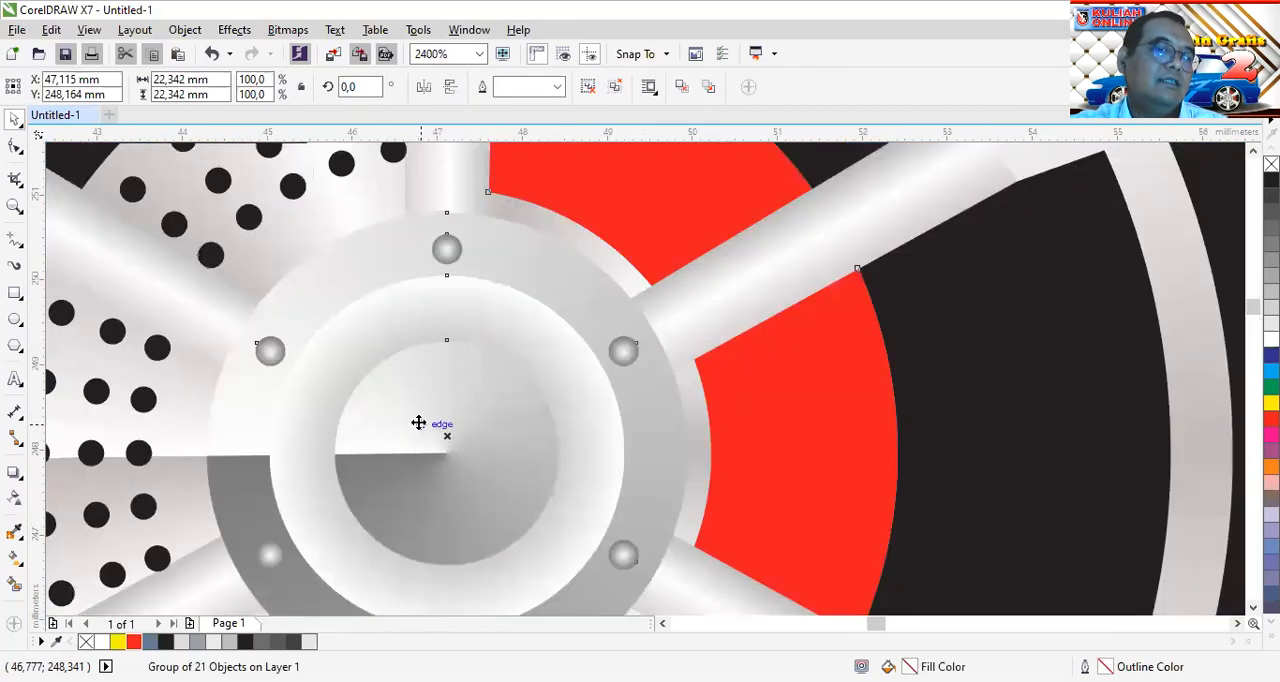
scroll(418, 421, down, 1)
scroll(419, 423, down, 1)
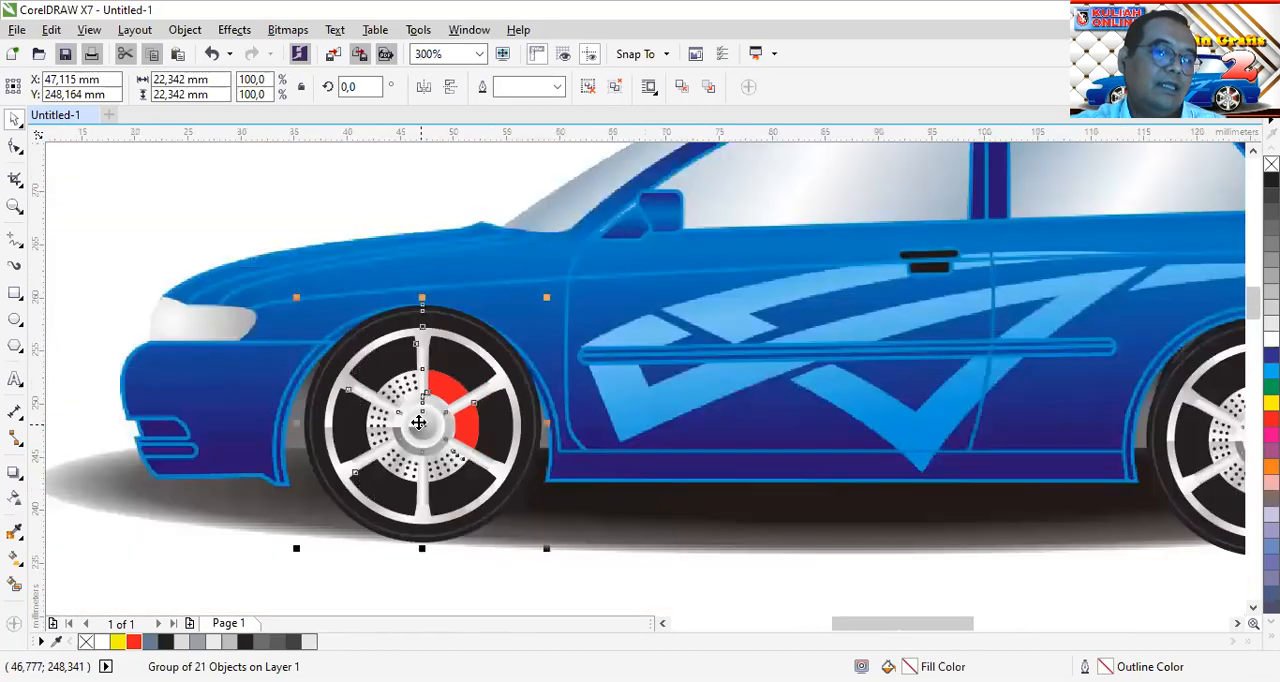
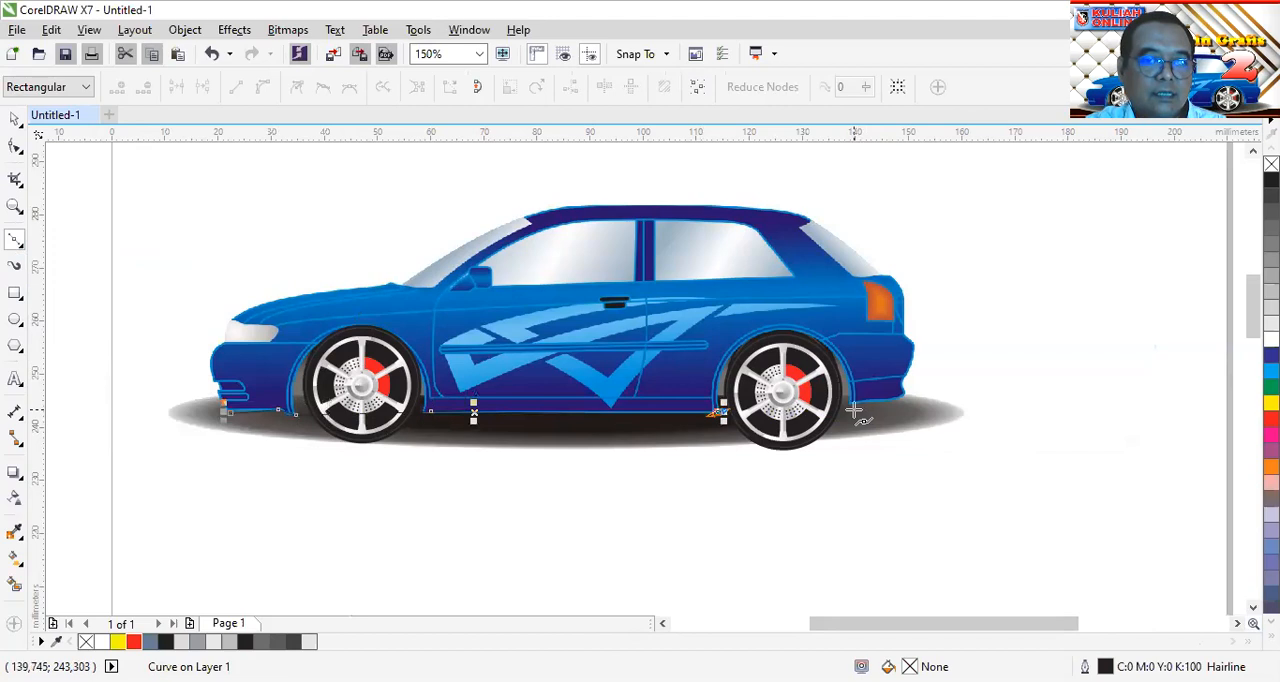
Finish the Bezier outline around the car's rear, roof, windscreen, hood and front bumper, closing it at its starting node
click(905, 388)
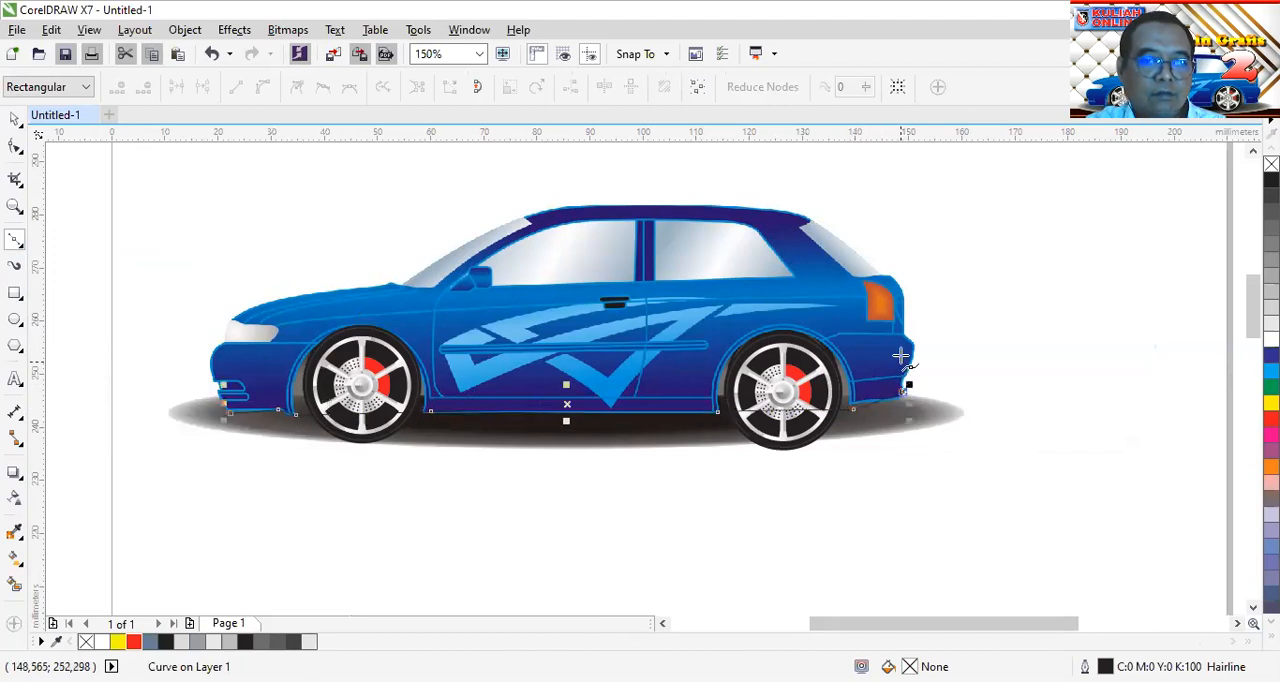
click(912, 348)
click(898, 283)
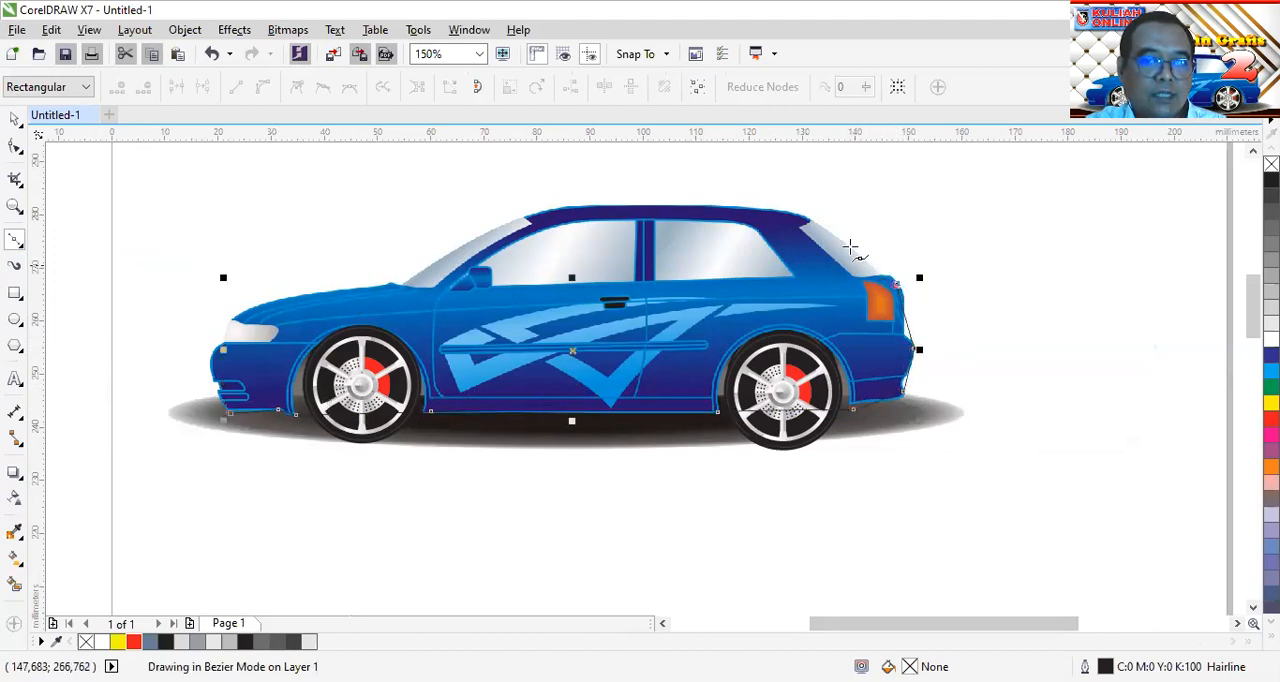
click(802, 212)
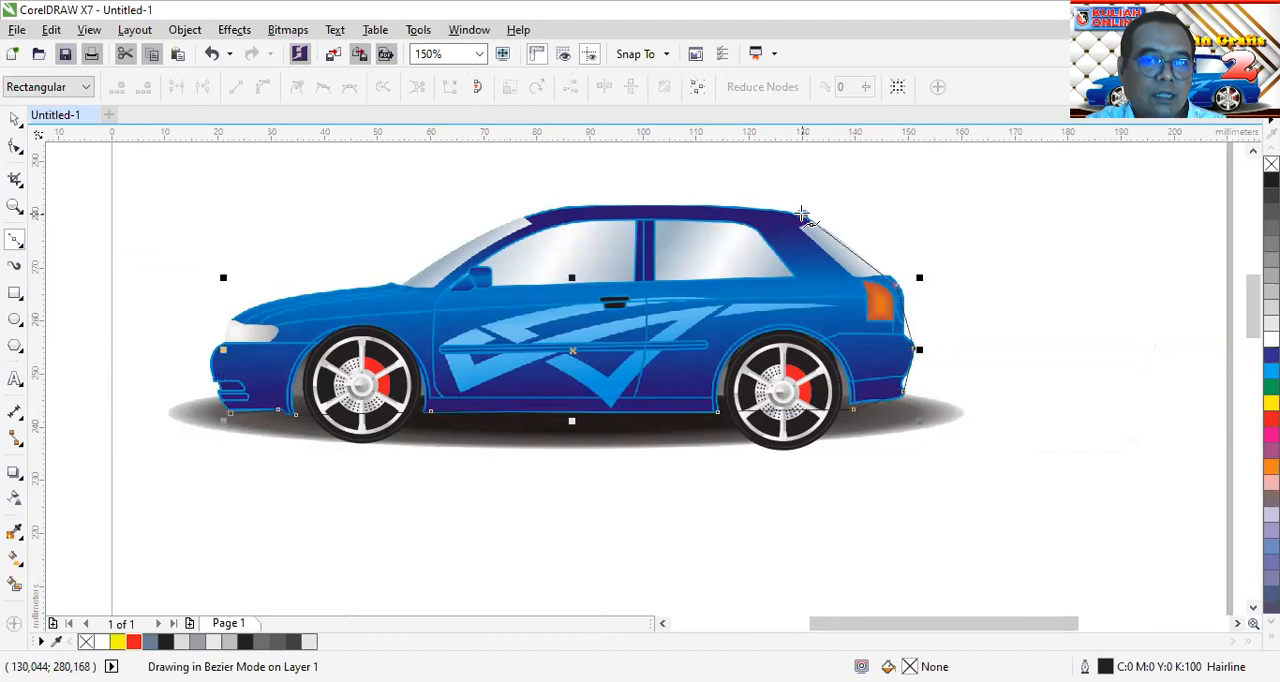
click(545, 210)
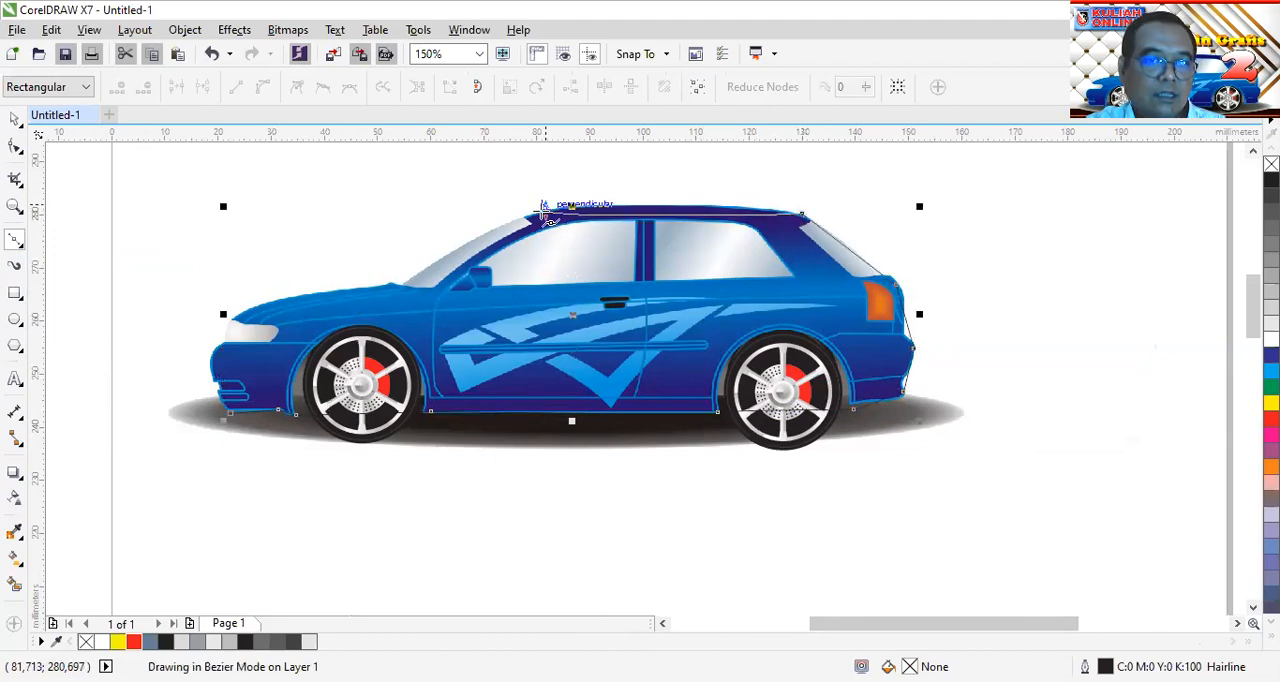
click(389, 275)
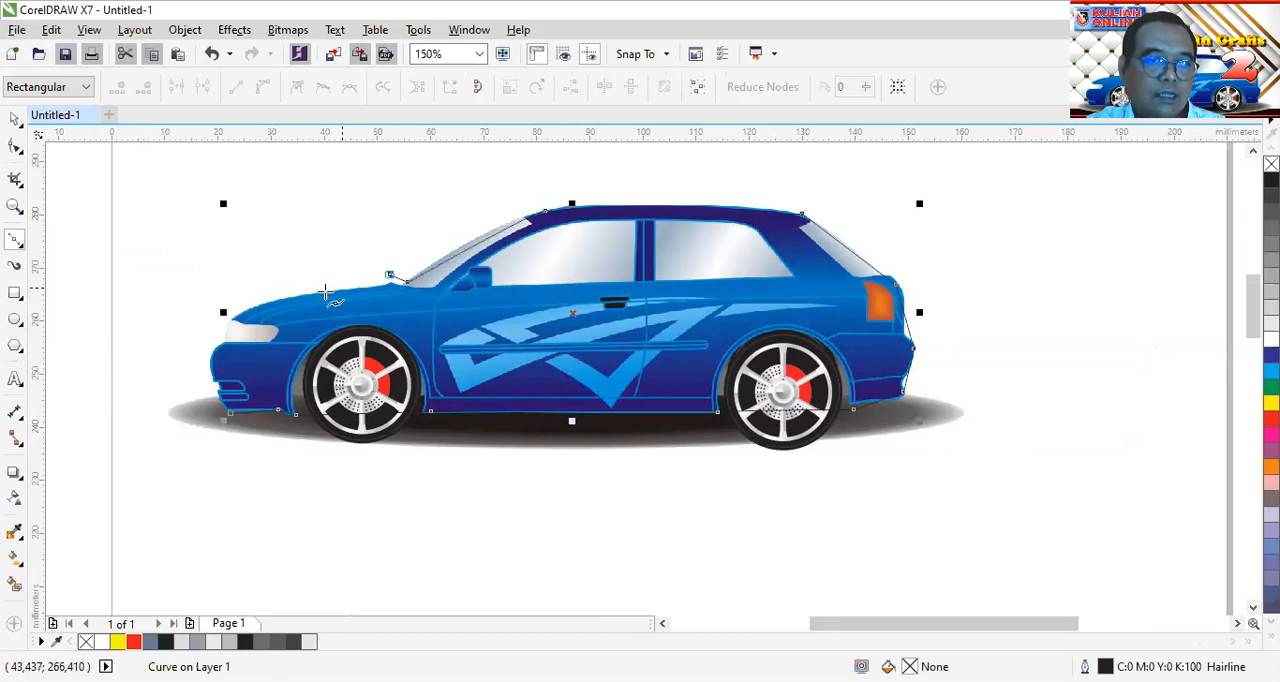
click(277, 298)
click(226, 336)
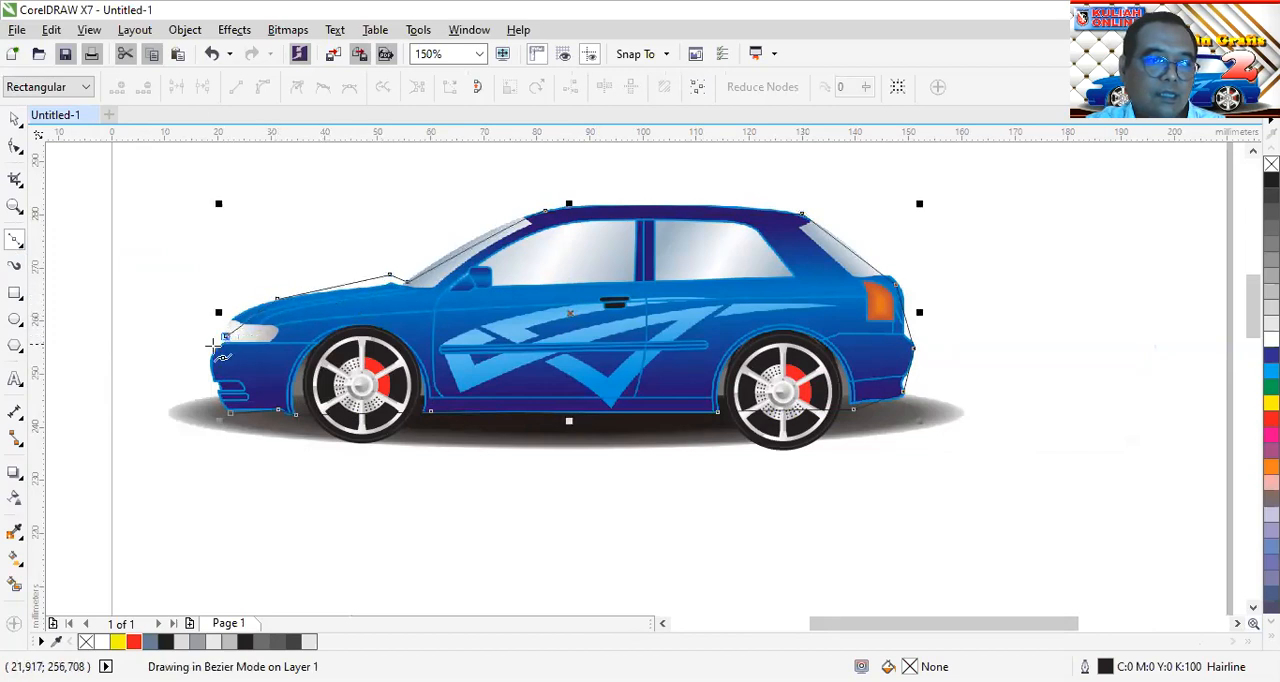
click(214, 377)
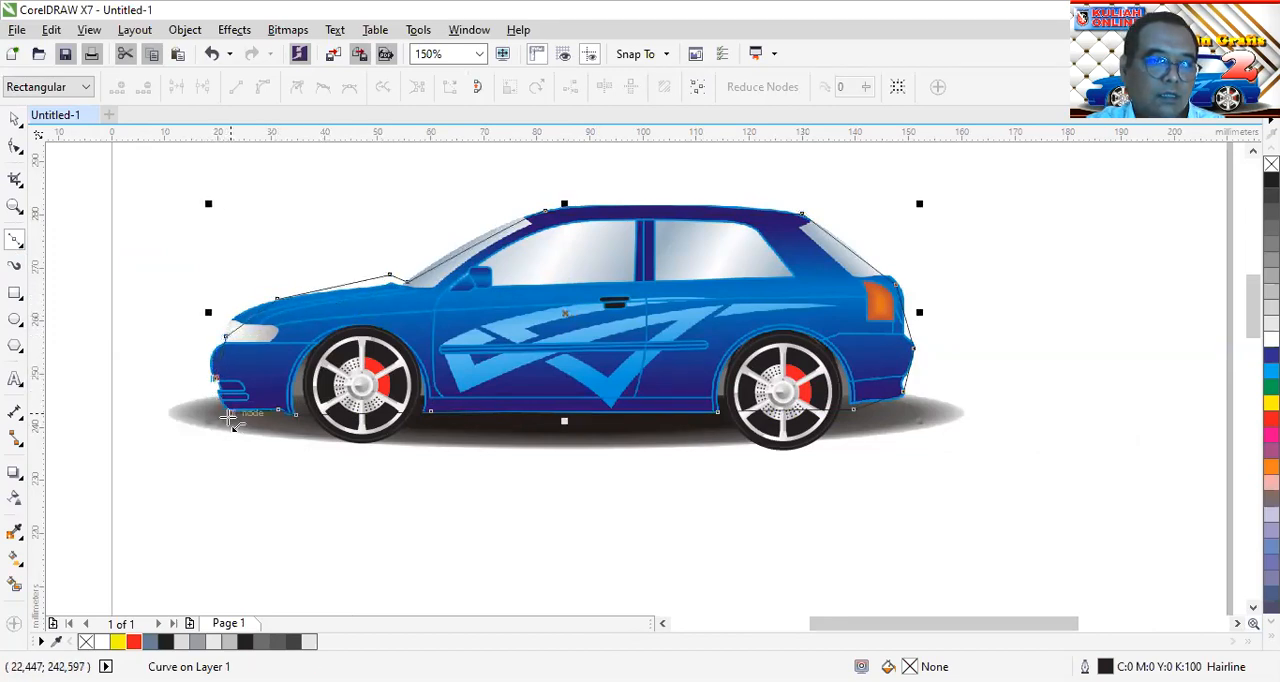
click(231, 413)
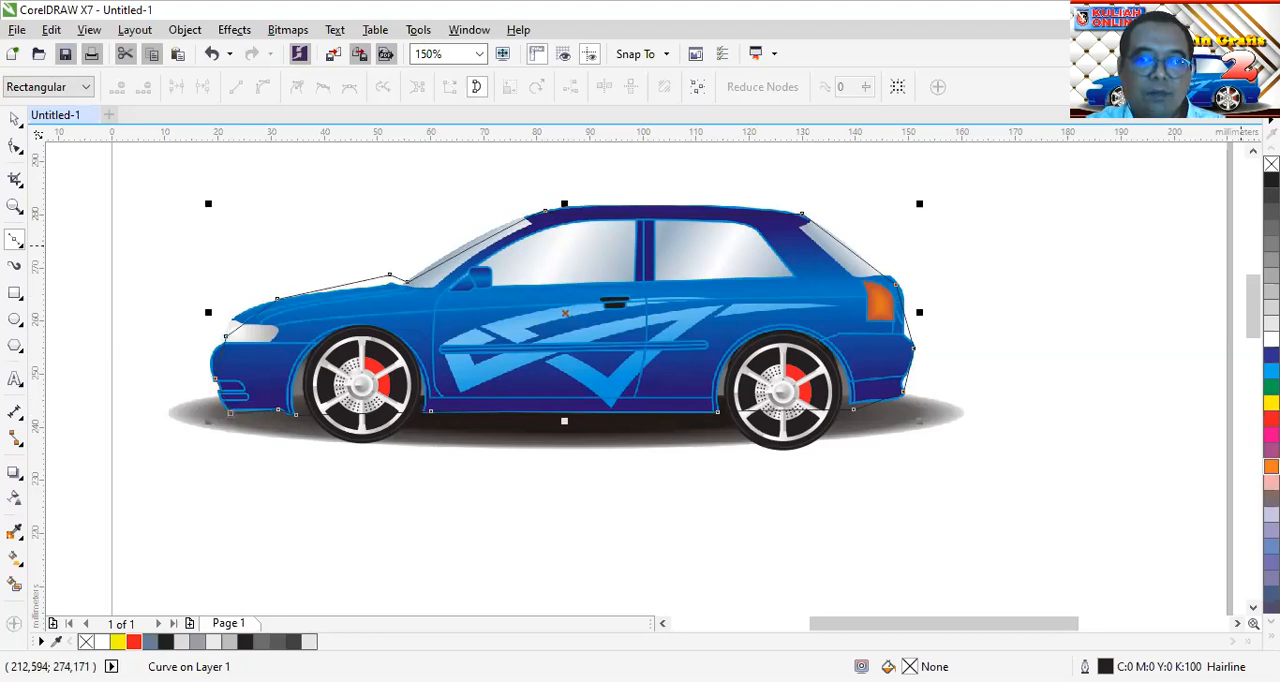
Fill the closed body outline with red and convert all its segments to curves
click(1270, 418)
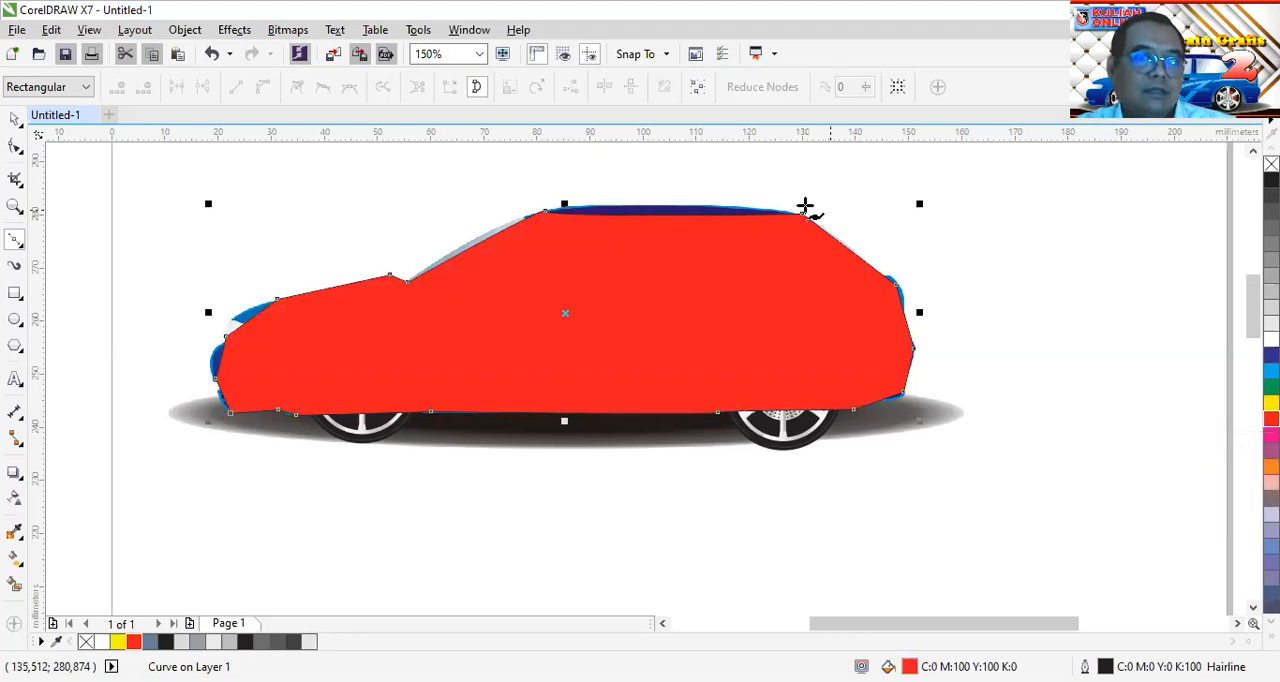
click(15, 118)
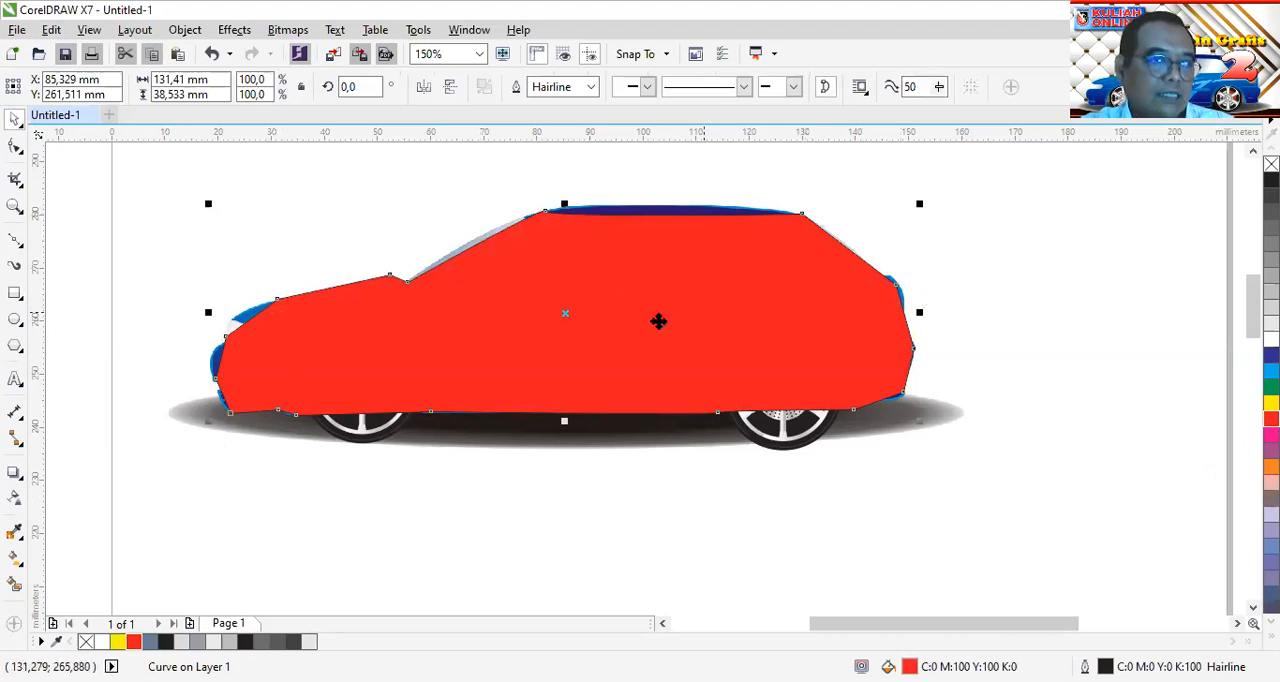
click(13, 147)
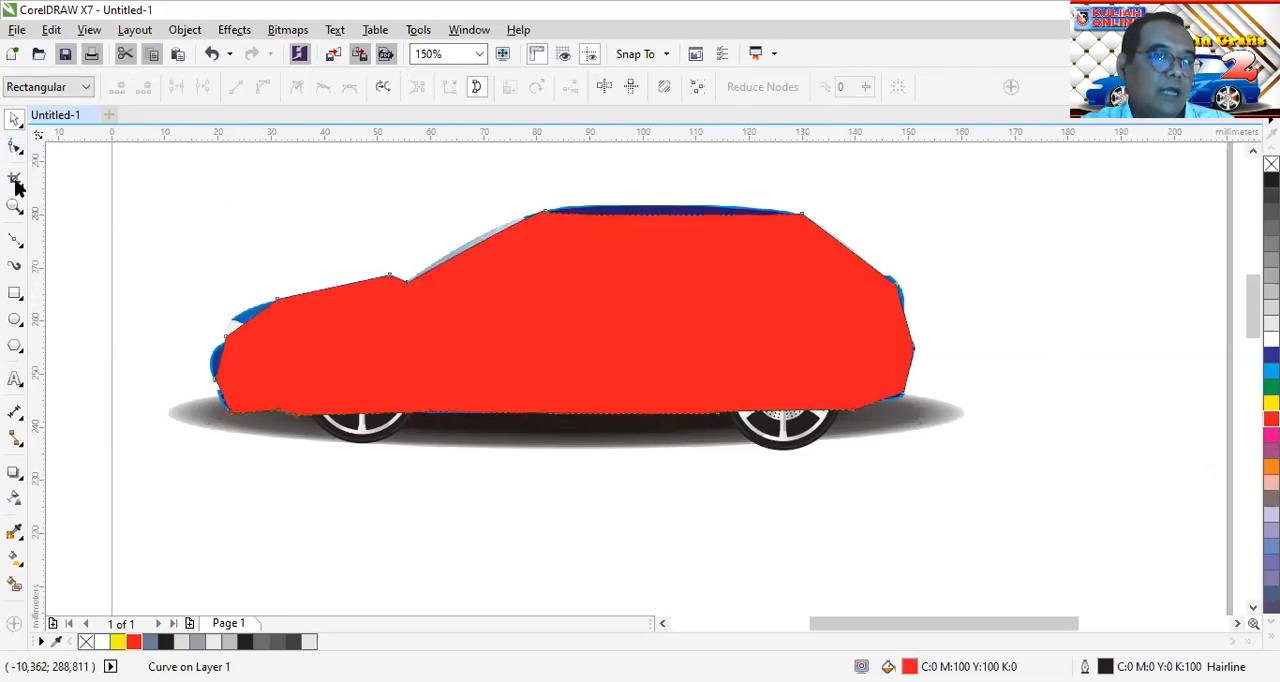
drag(163, 220, 994, 466)
drag(146, 188, 955, 508)
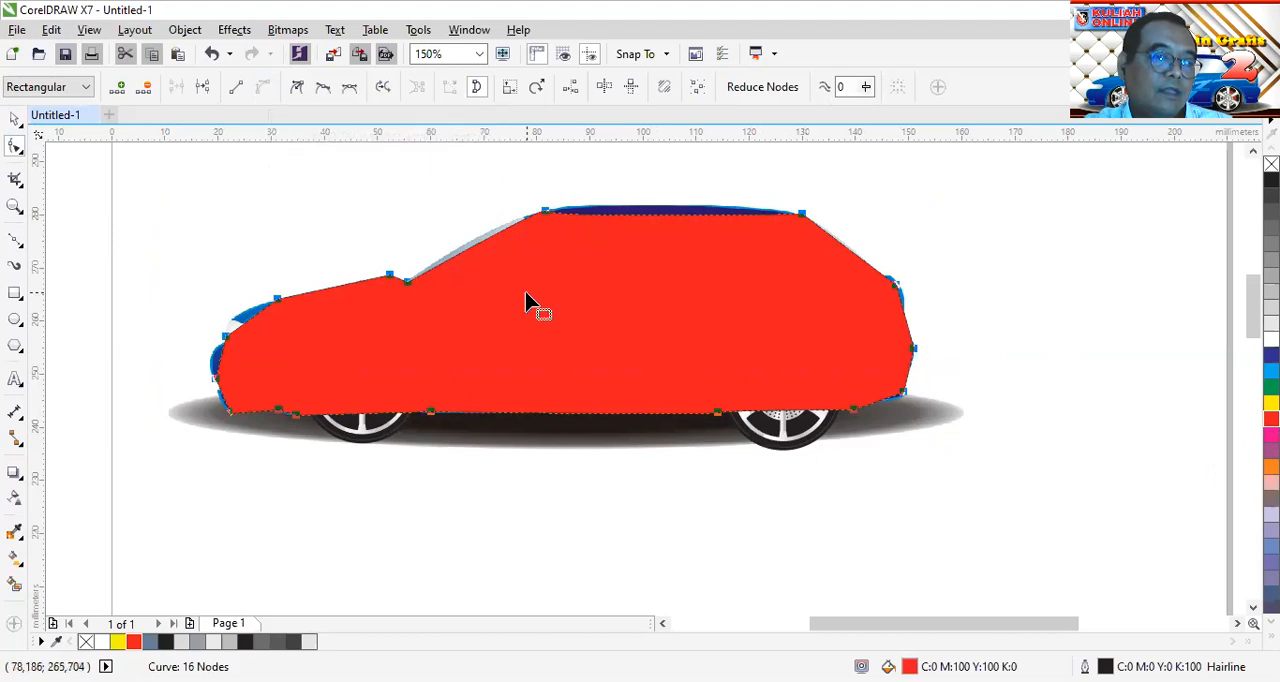
Bend the outline's segment above the headlight outward to follow the front edge of the hood
click(420, 484)
scroll(252, 372, up, 3)
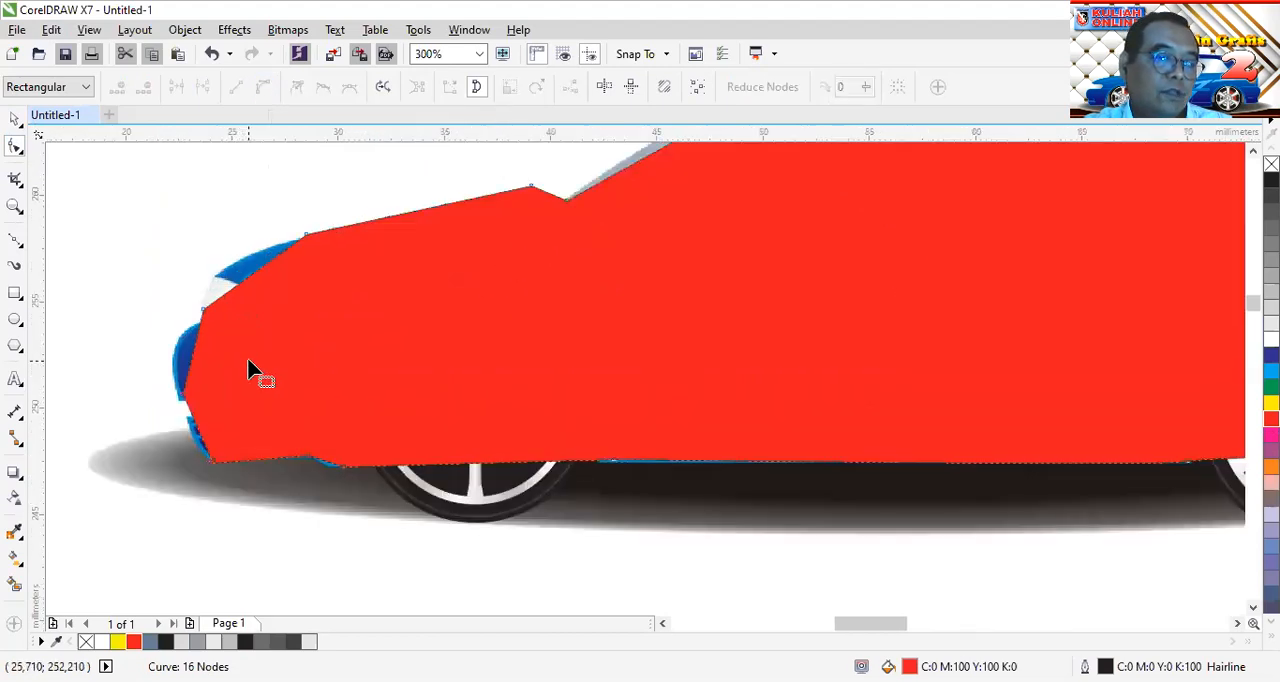
drag(255, 240, 238, 232)
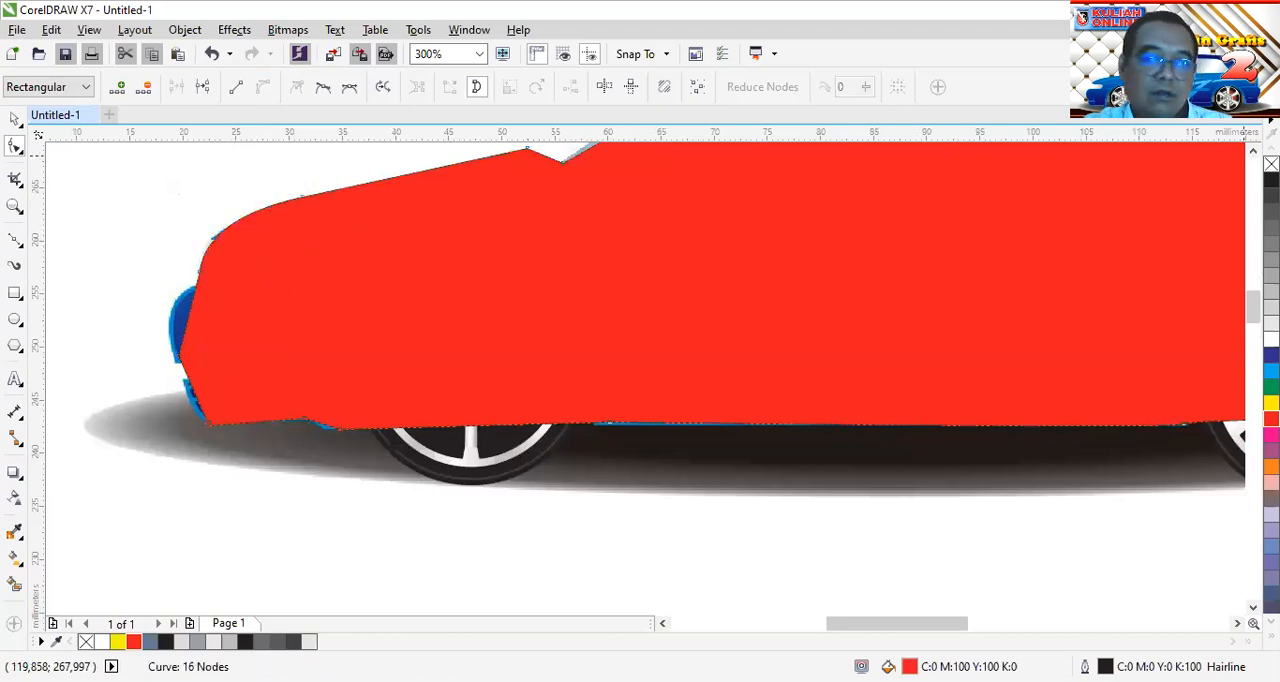
Remove the red fill from the body shape and give it a black outline
right_click(1271, 164)
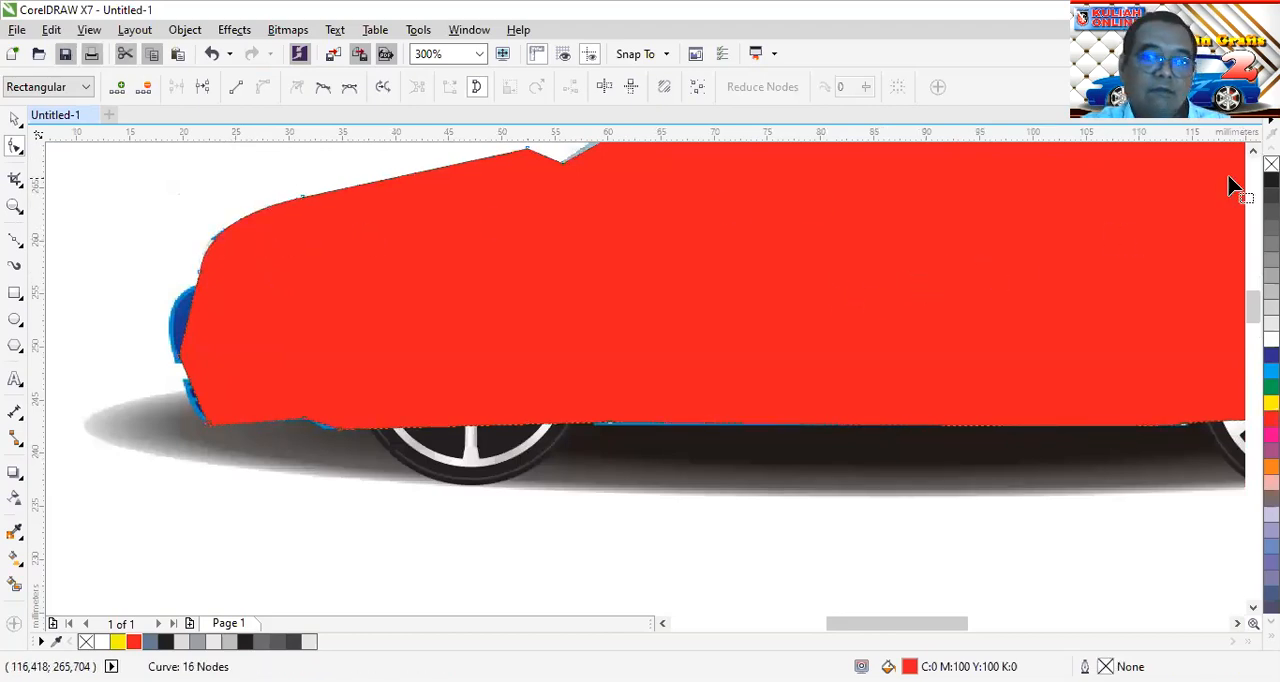
click(1271, 164)
right_click(1271, 180)
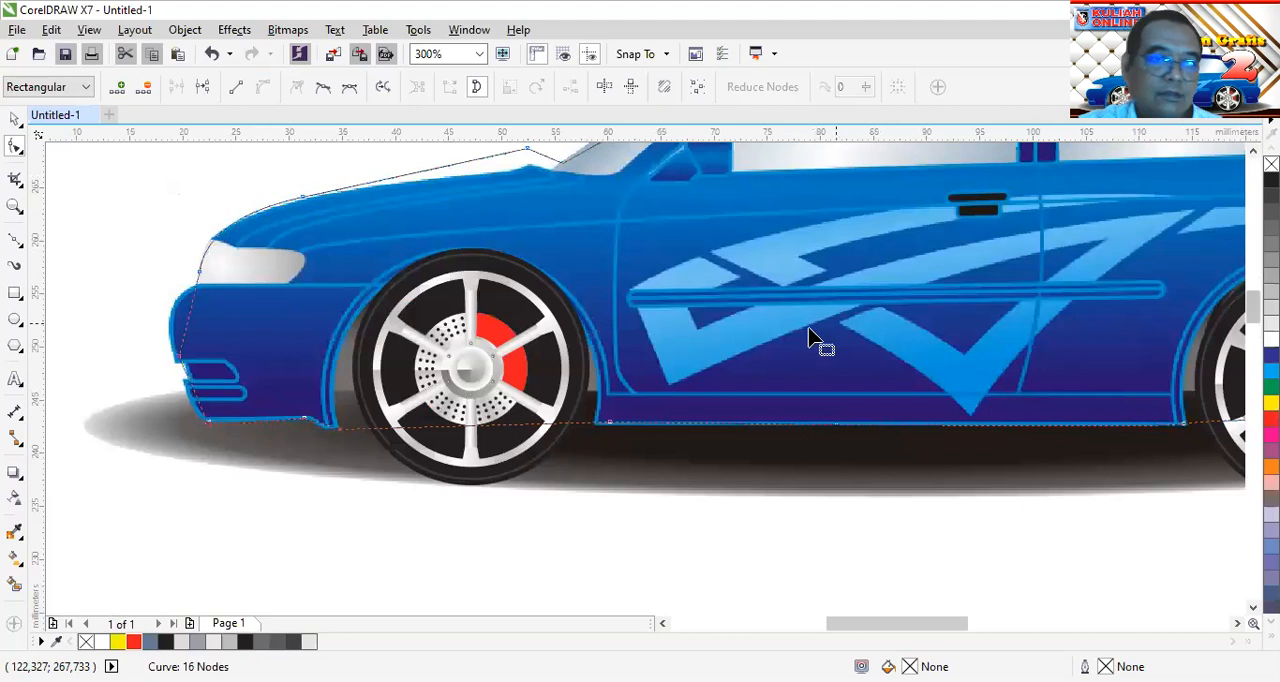
Fit the outline to the headlight and upper front bumper by moving the node between them and reshaping the adjoining curves
scroll(208, 300, up, 1)
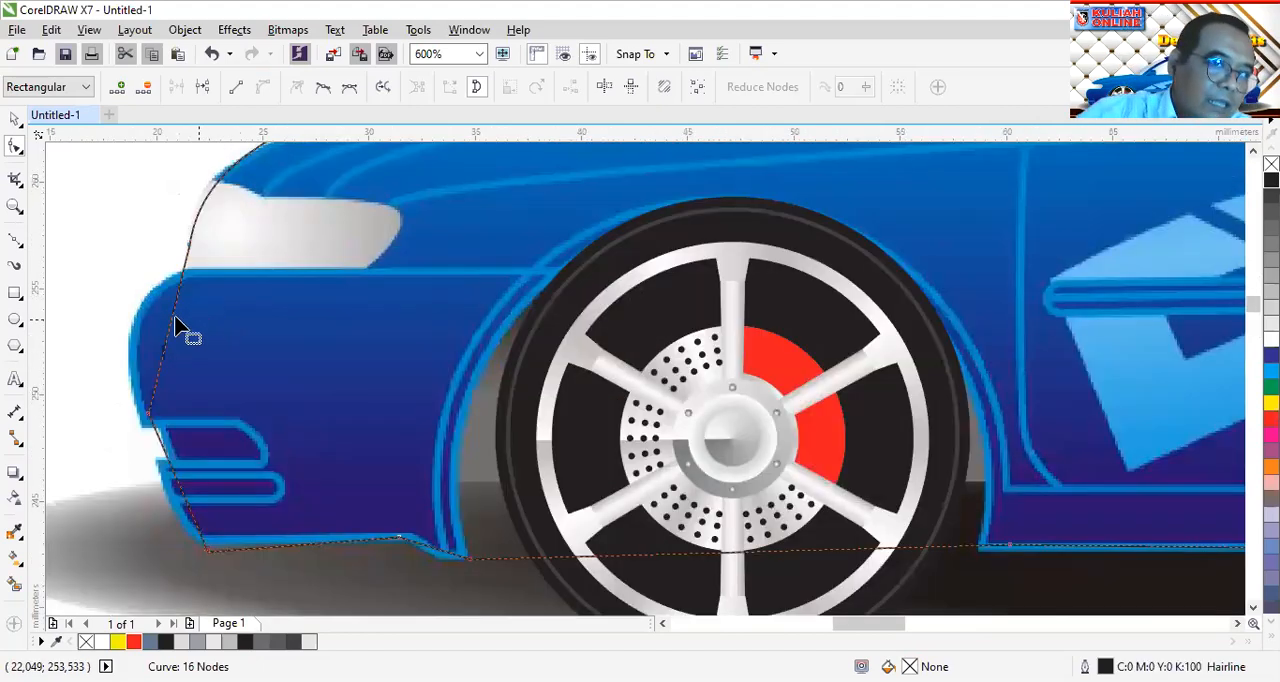
drag(171, 329, 134, 321)
drag(189, 245, 189, 268)
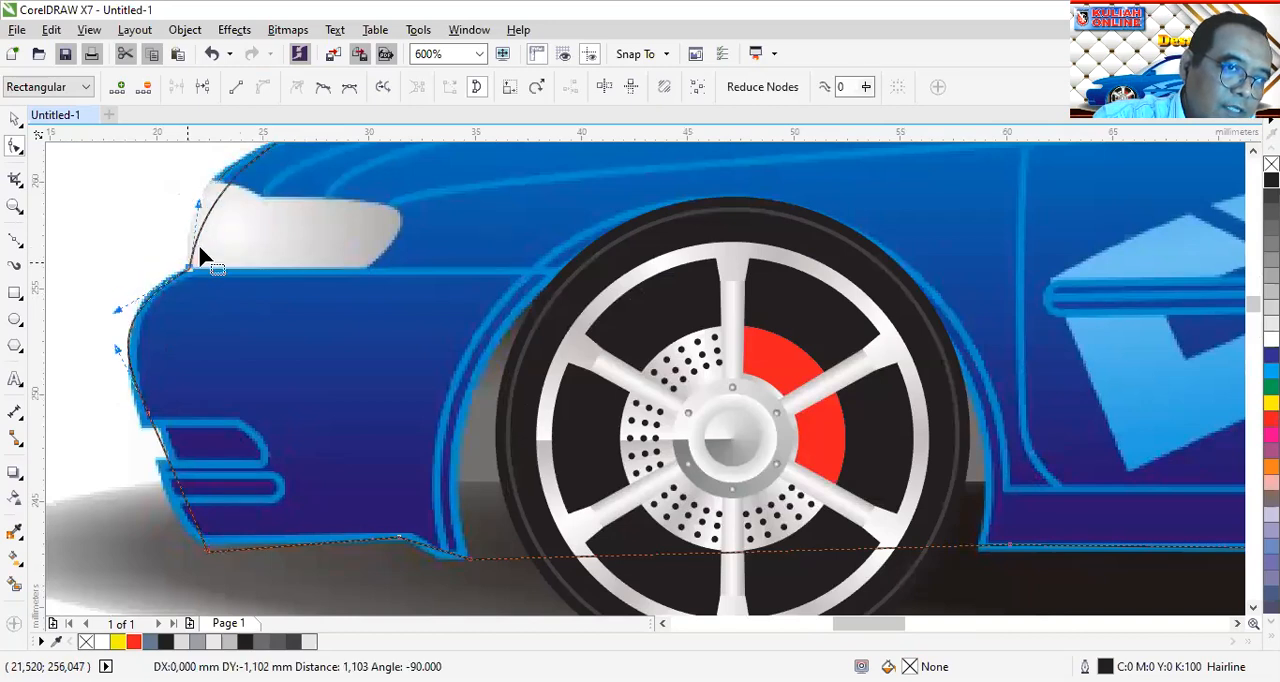
drag(201, 206, 178, 170)
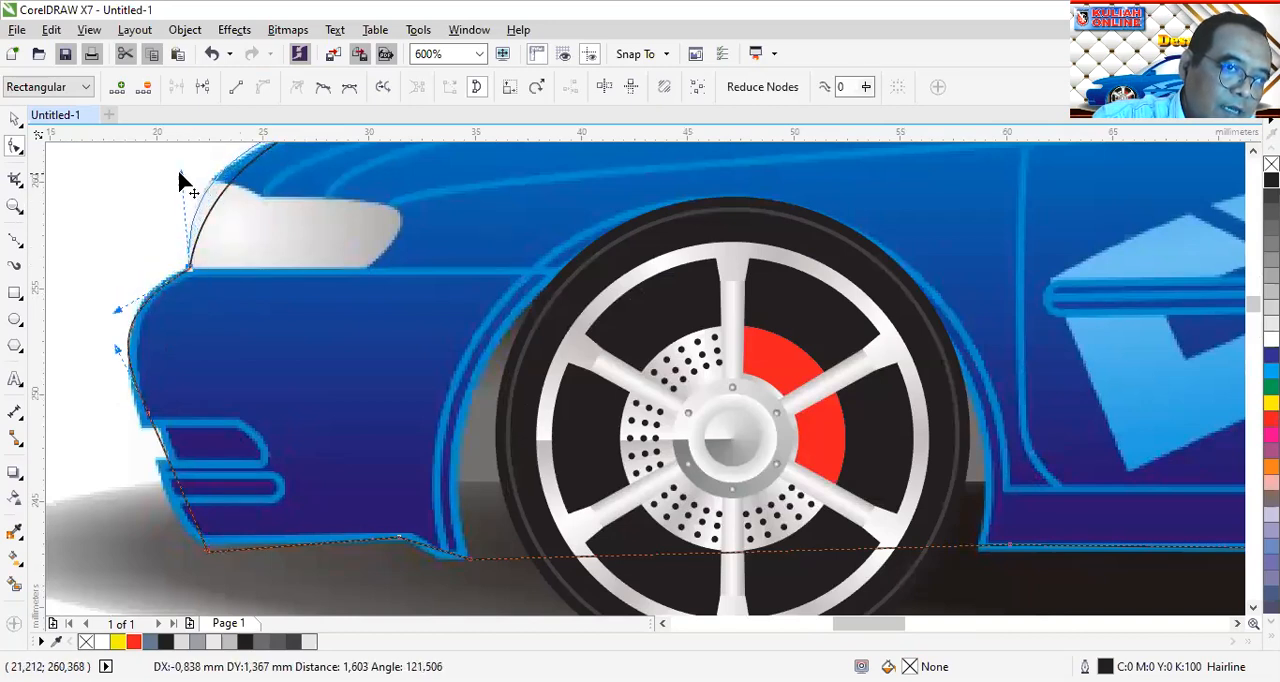
drag(117, 311, 135, 287)
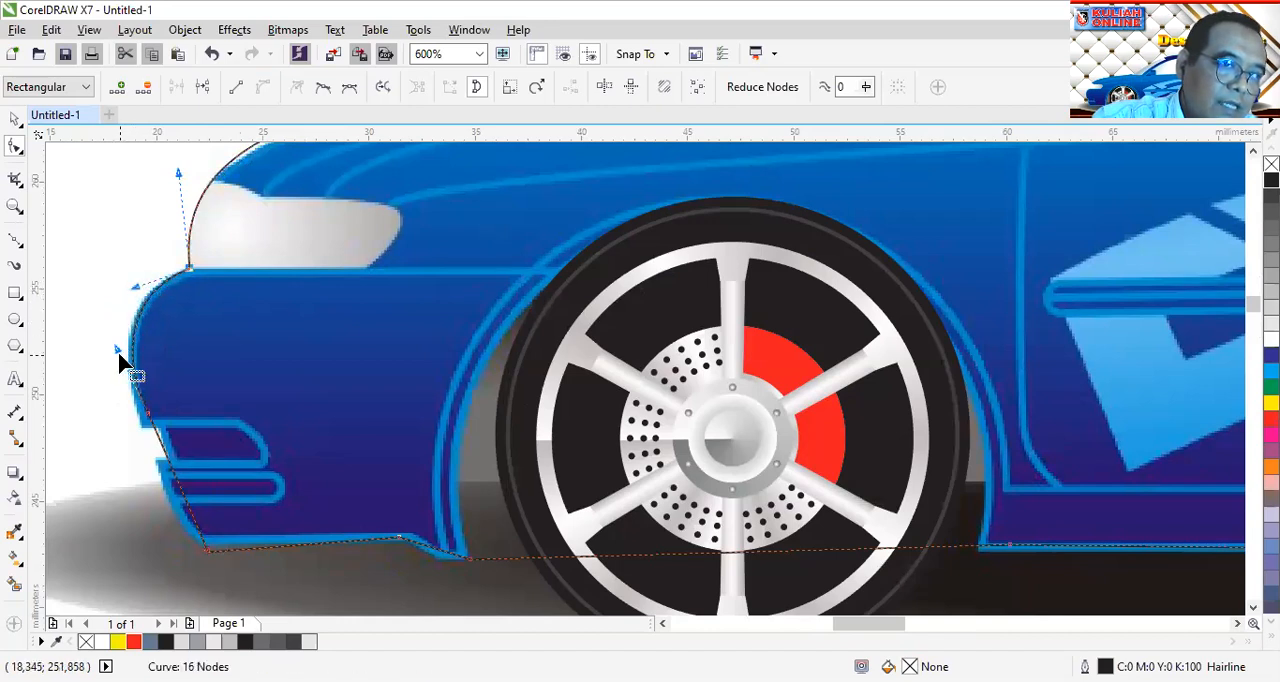
mouse_move(118, 353)
mouse_down()
mouse_move(120, 405)
mouse_move(109, 363)
mouse_up()
drag(148, 425, 110, 393)
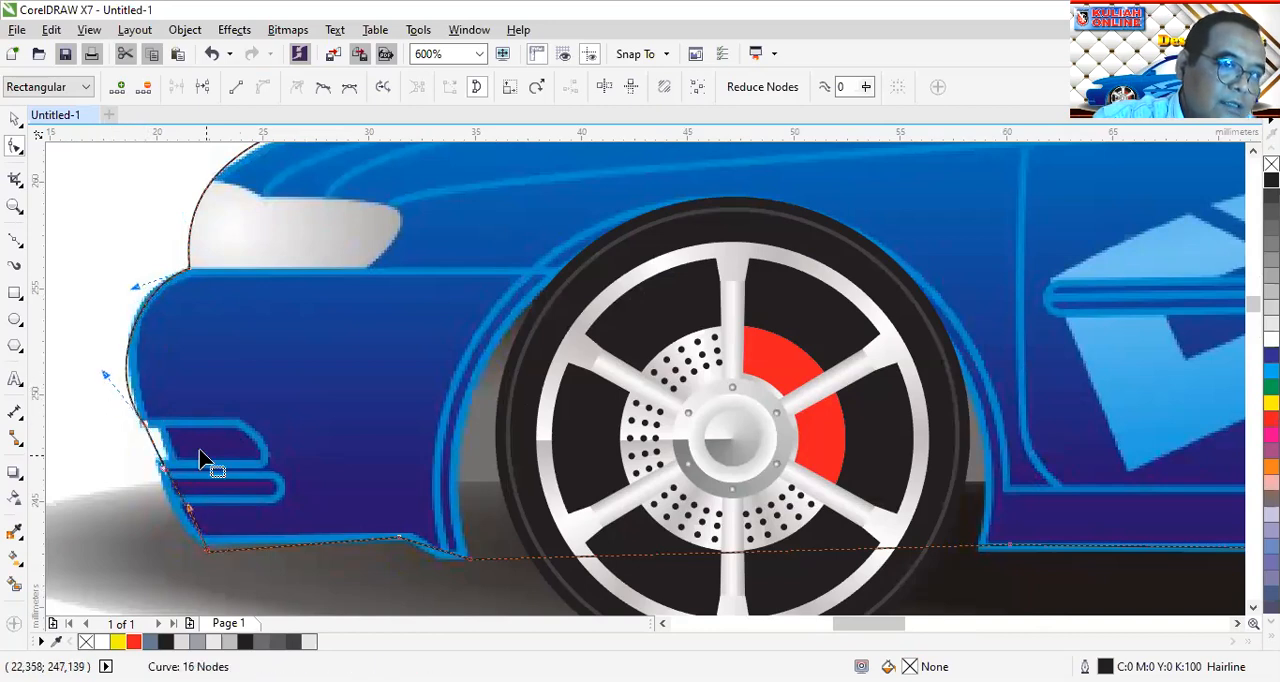
drag(102, 372, 110, 360)
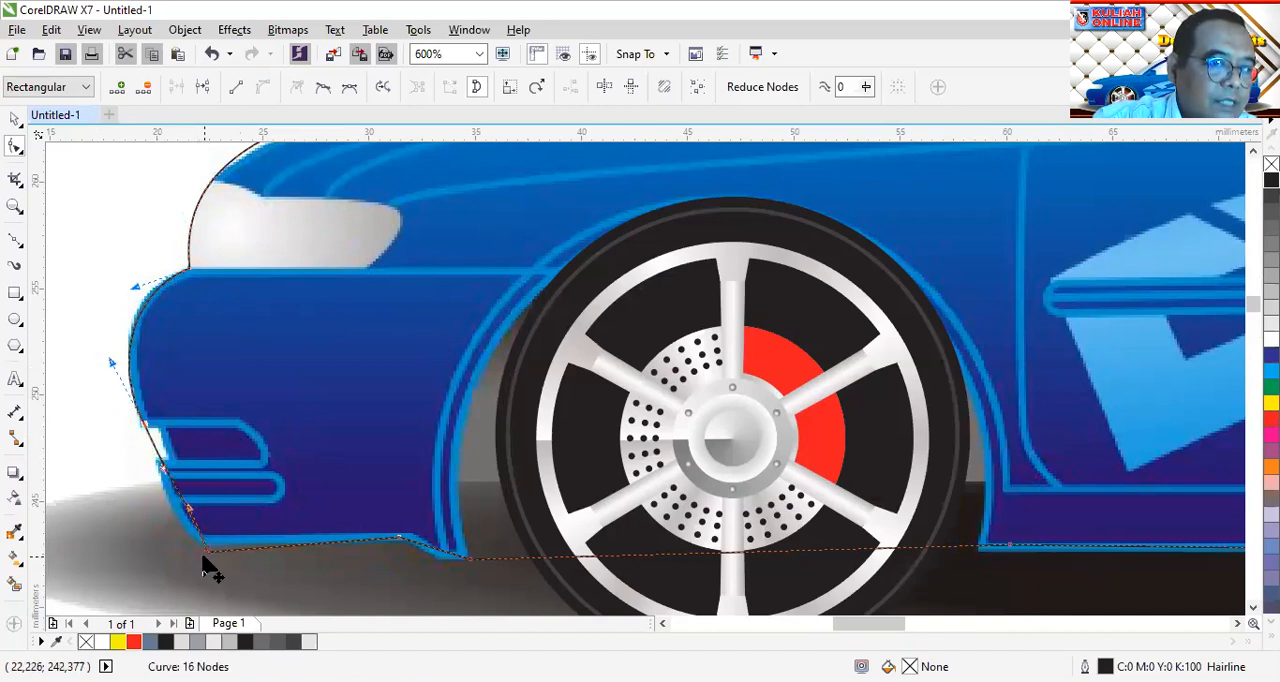
Fit the outline to the lower front bumper and the bottom corner of the fender ahead of the front wheel
drag(196, 517, 168, 511)
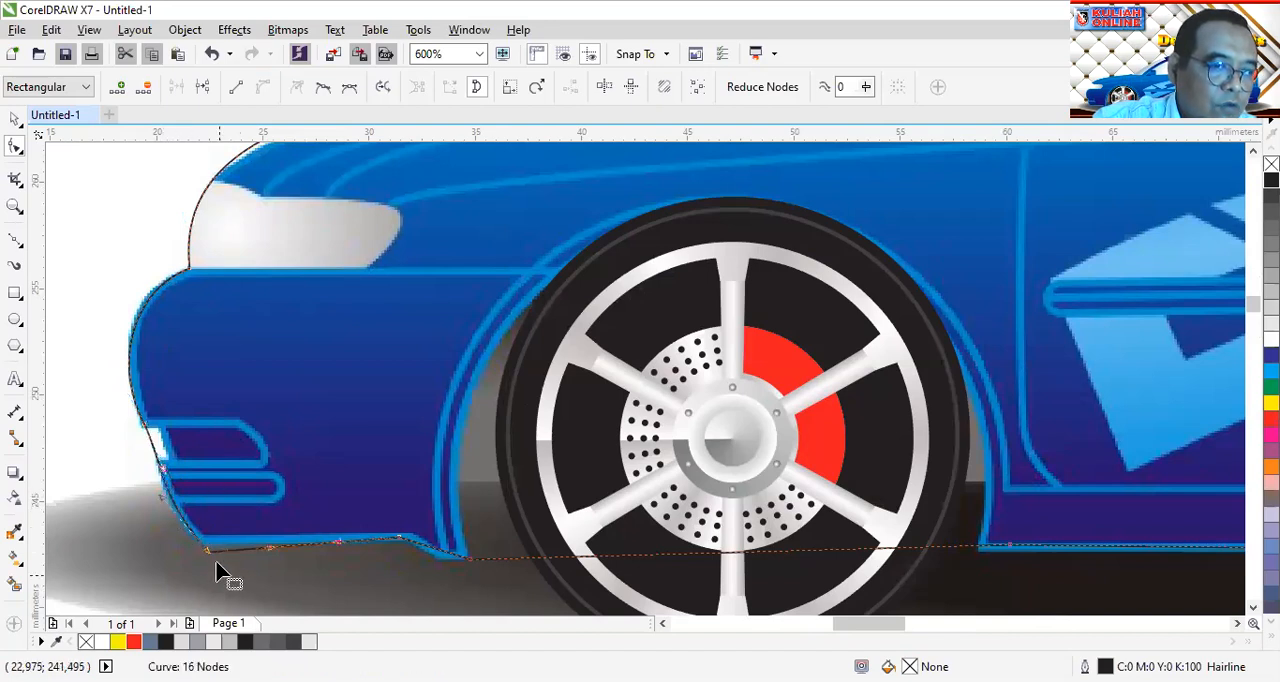
drag(205, 550, 196, 544)
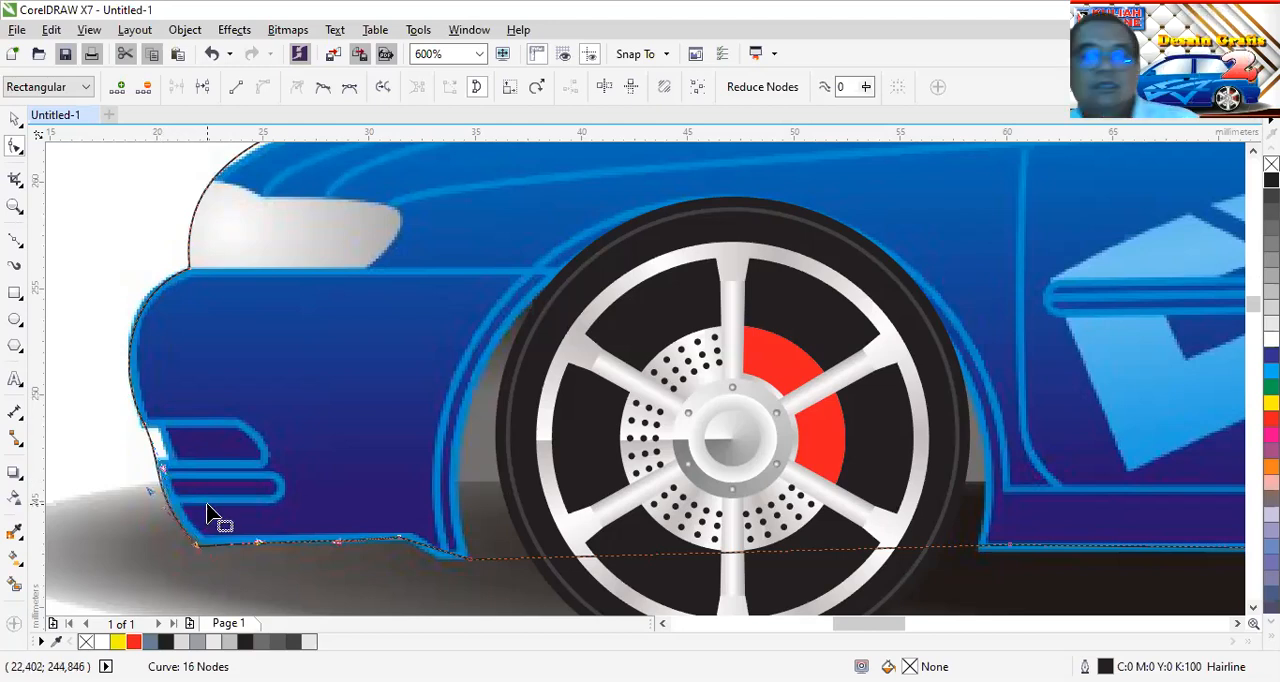
drag(469, 569, 438, 550)
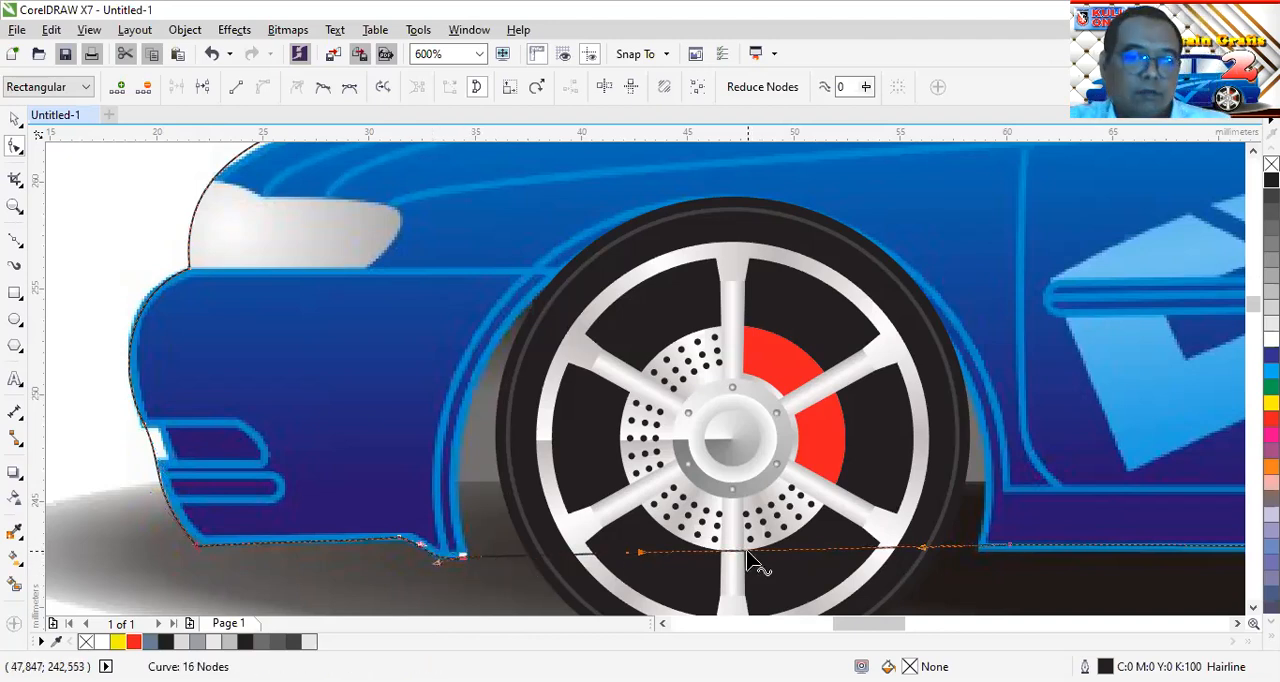
drag(750, 553, 730, 211)
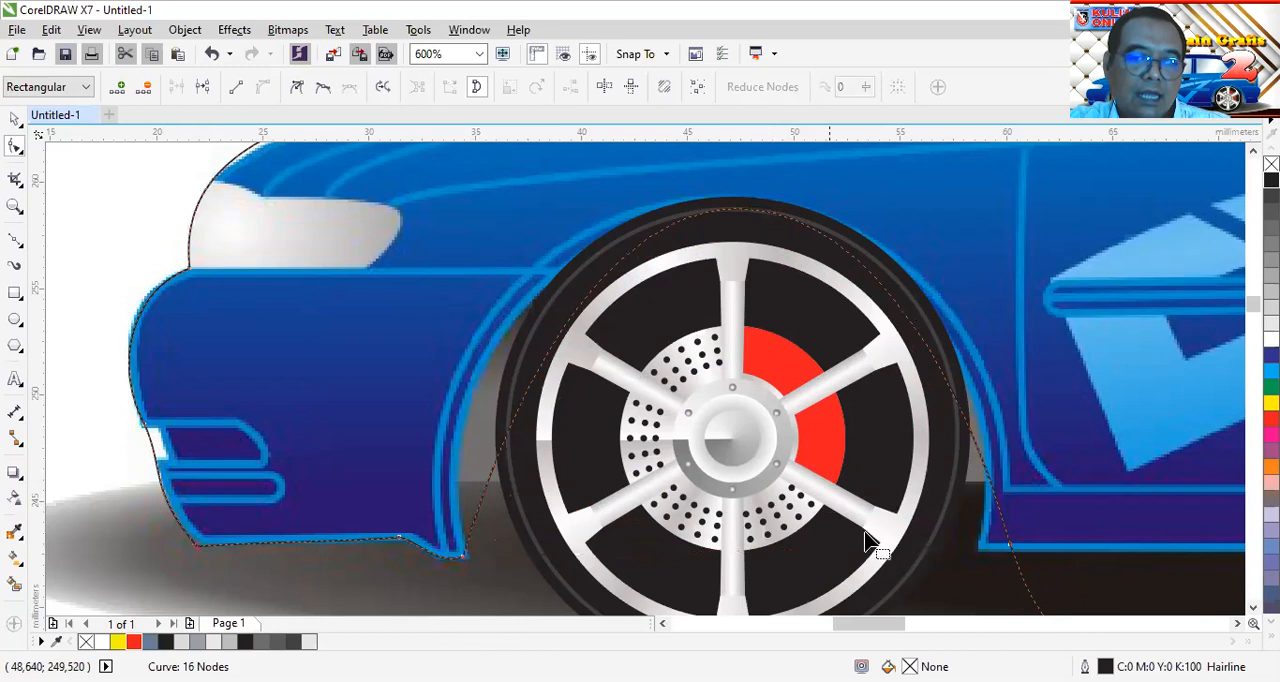
scroll(730, 380, down, 3)
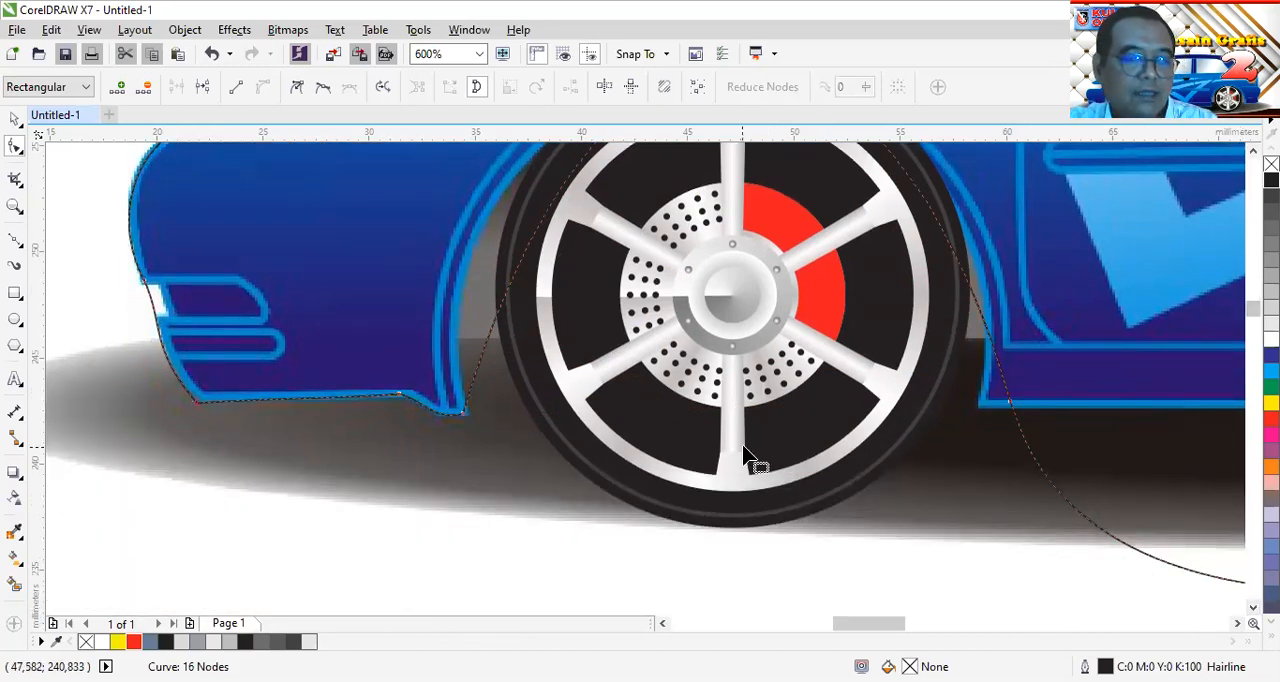
scroll(757, 452, down, 4)
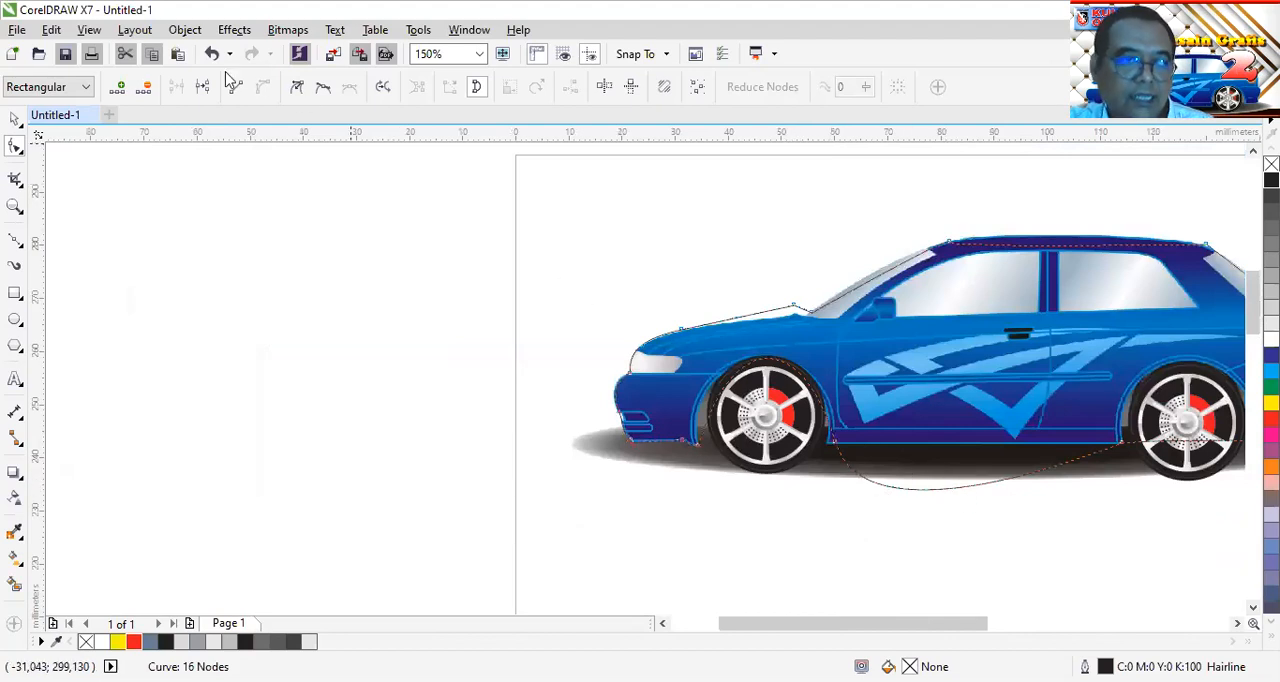
click(212, 54)
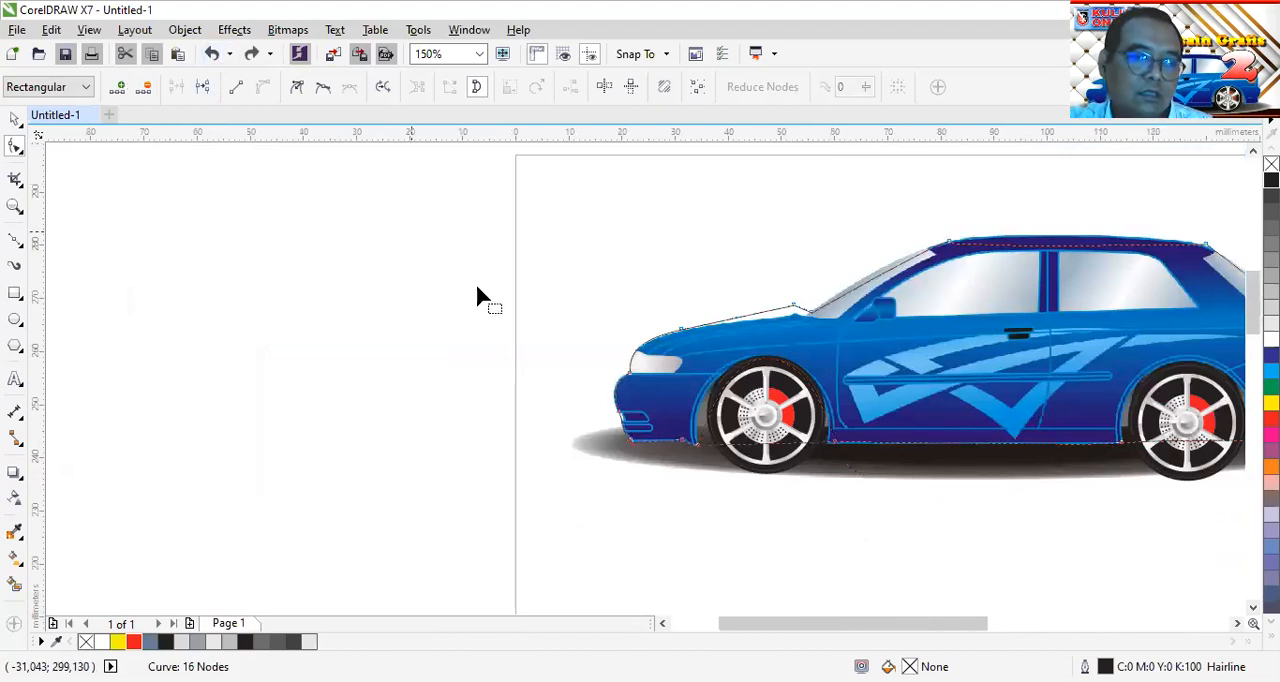
Convert all nodes of the body outline to cusp nodes
scroll(866, 452, down, 2)
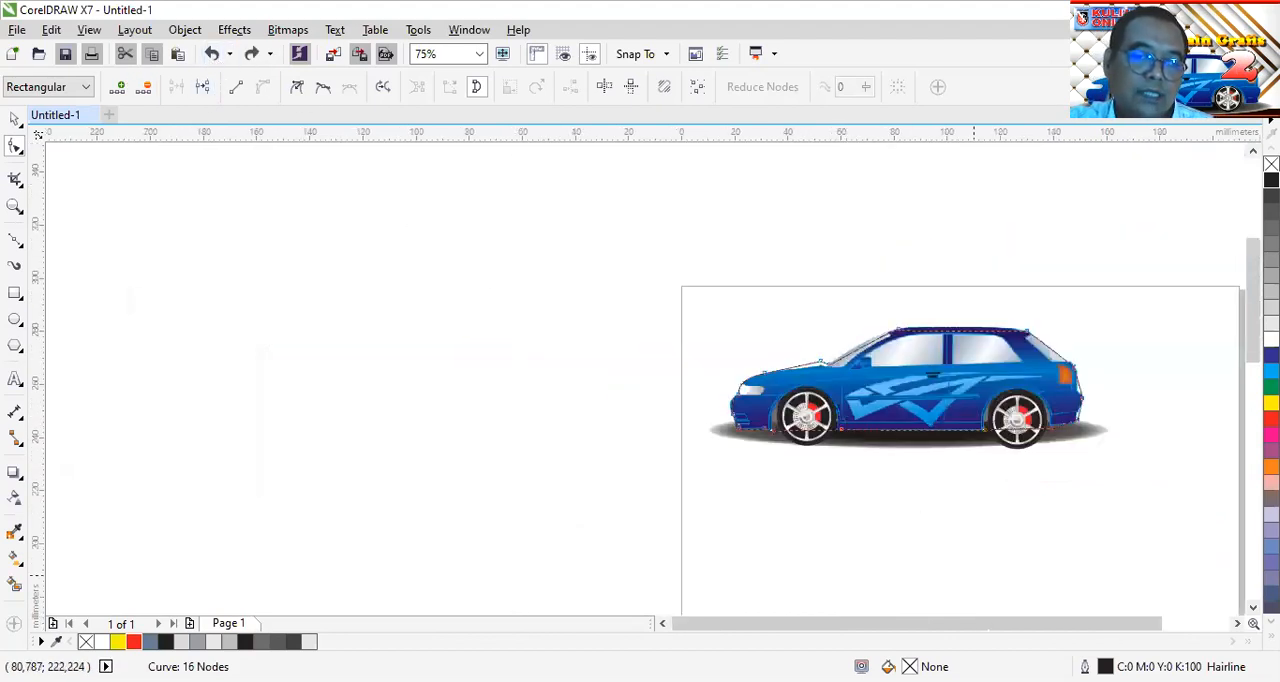
click(1237, 623)
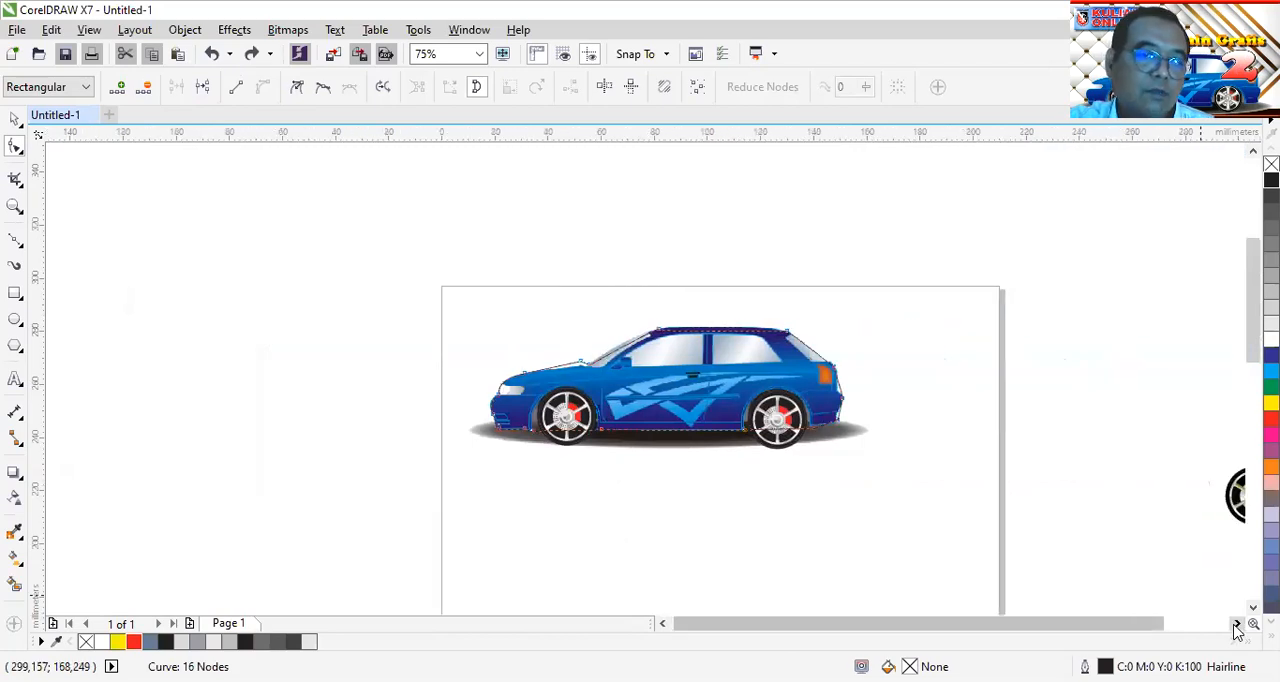
key(ctrl+a)
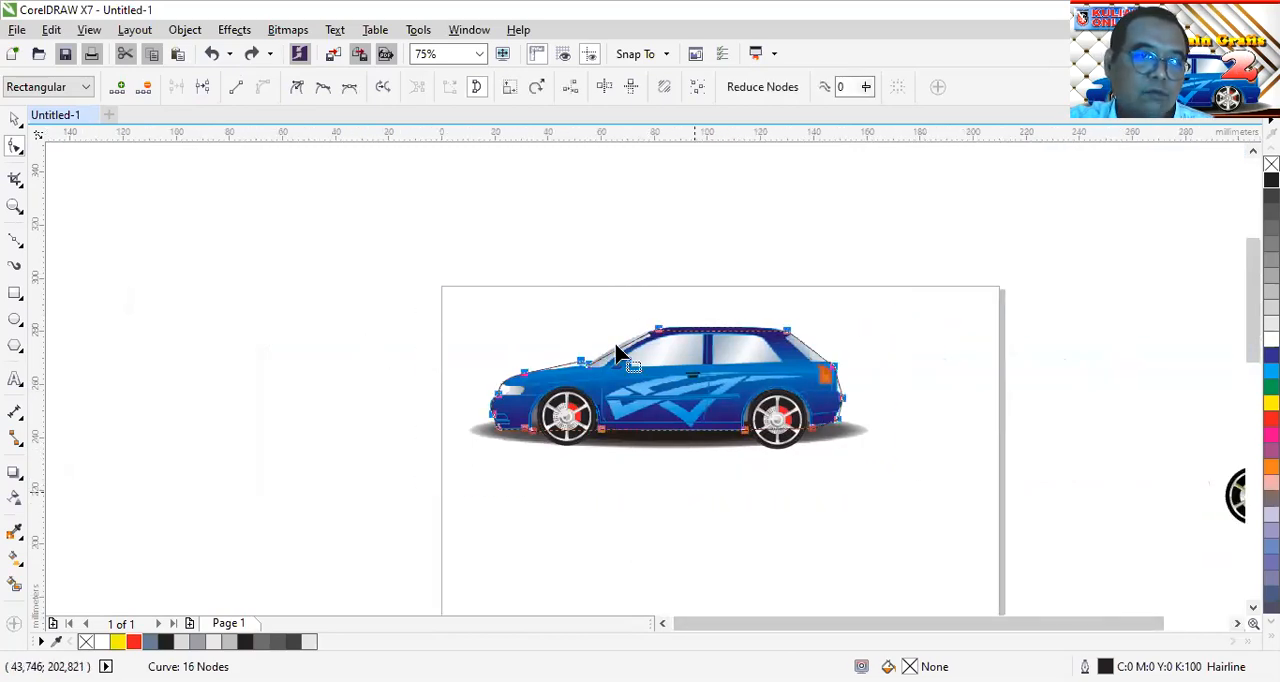
click(297, 89)
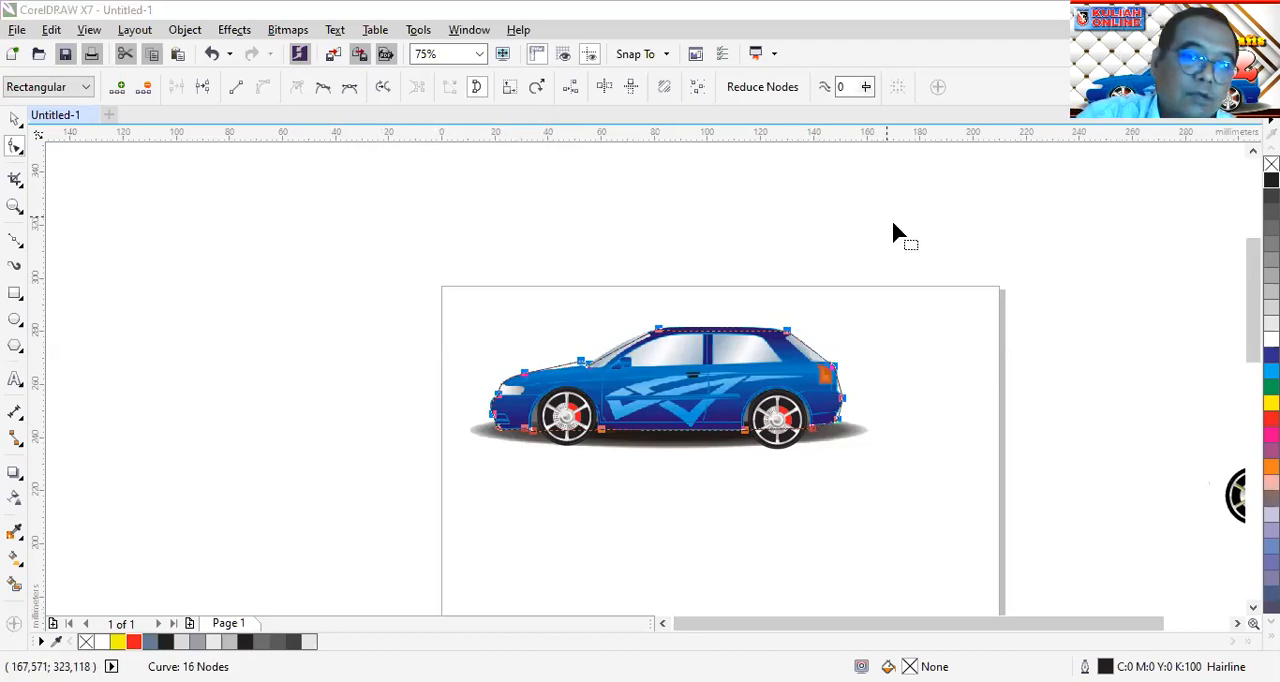
Curve the body outline over the front wheel arch and align its rear base node with the sill corner
scroll(565, 428, up, 4)
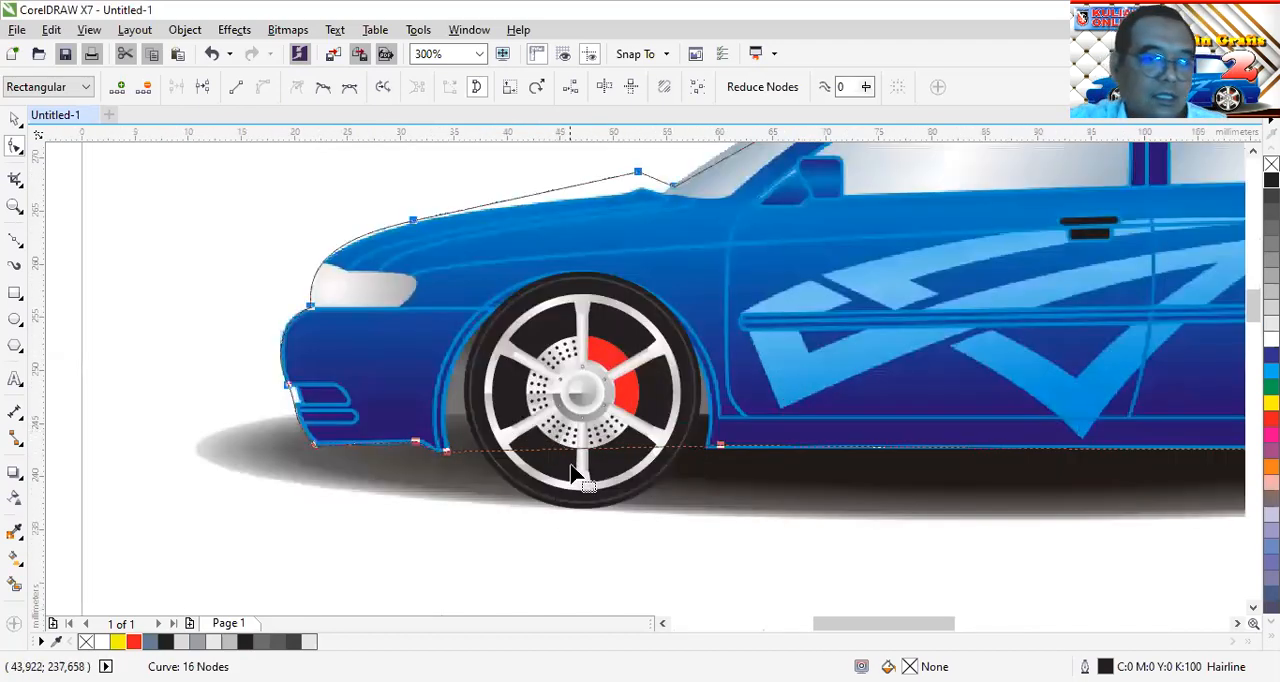
drag(575, 458, 565, 272)
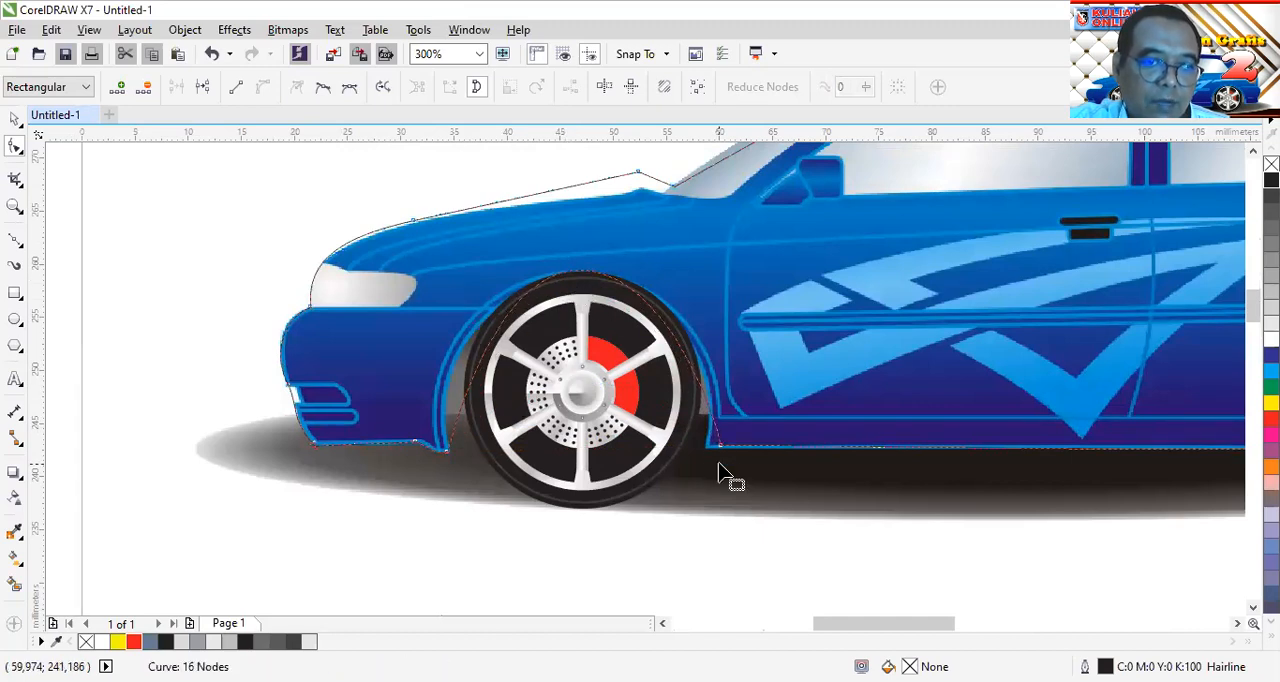
drag(720, 446, 708, 455)
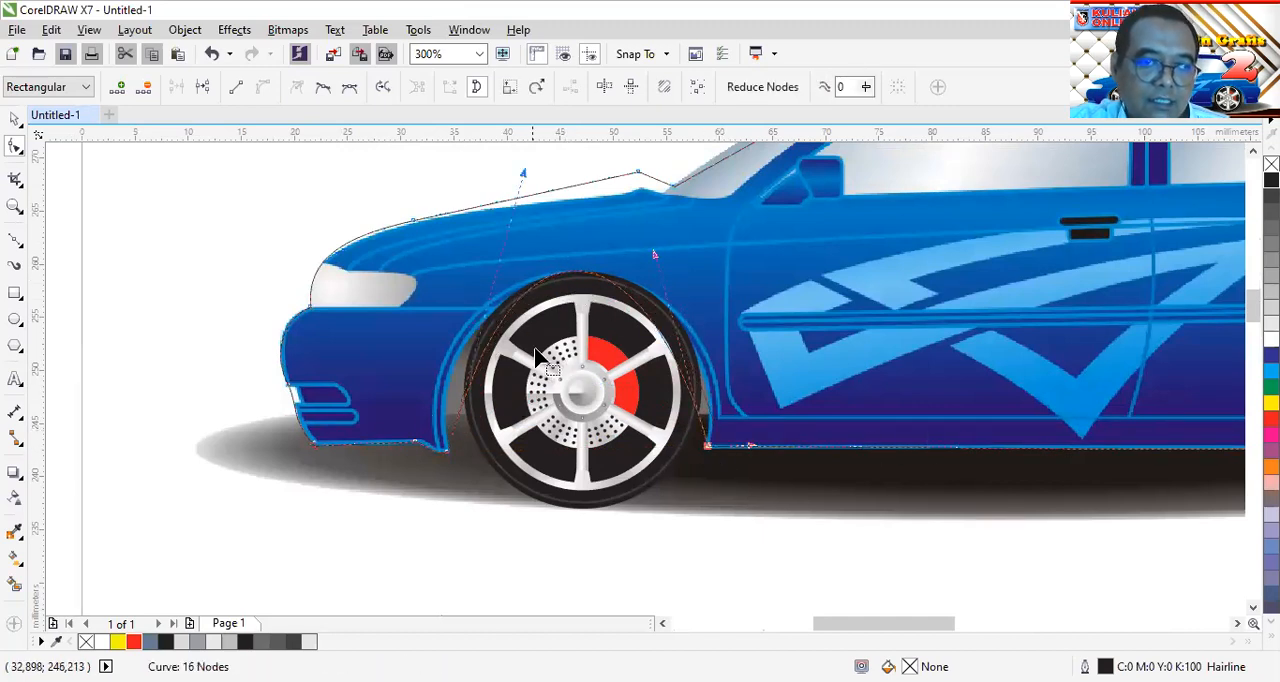
drag(655, 262, 734, 272)
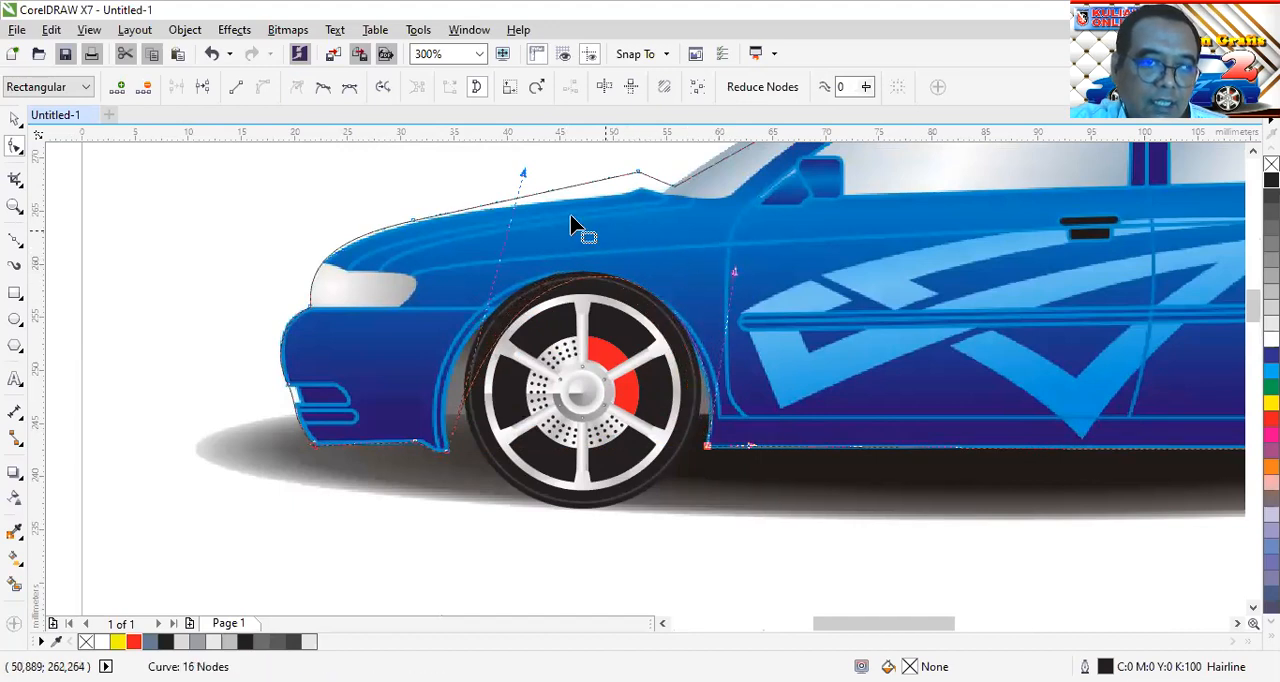
drag(524, 173, 420, 196)
drag(736, 276, 751, 233)
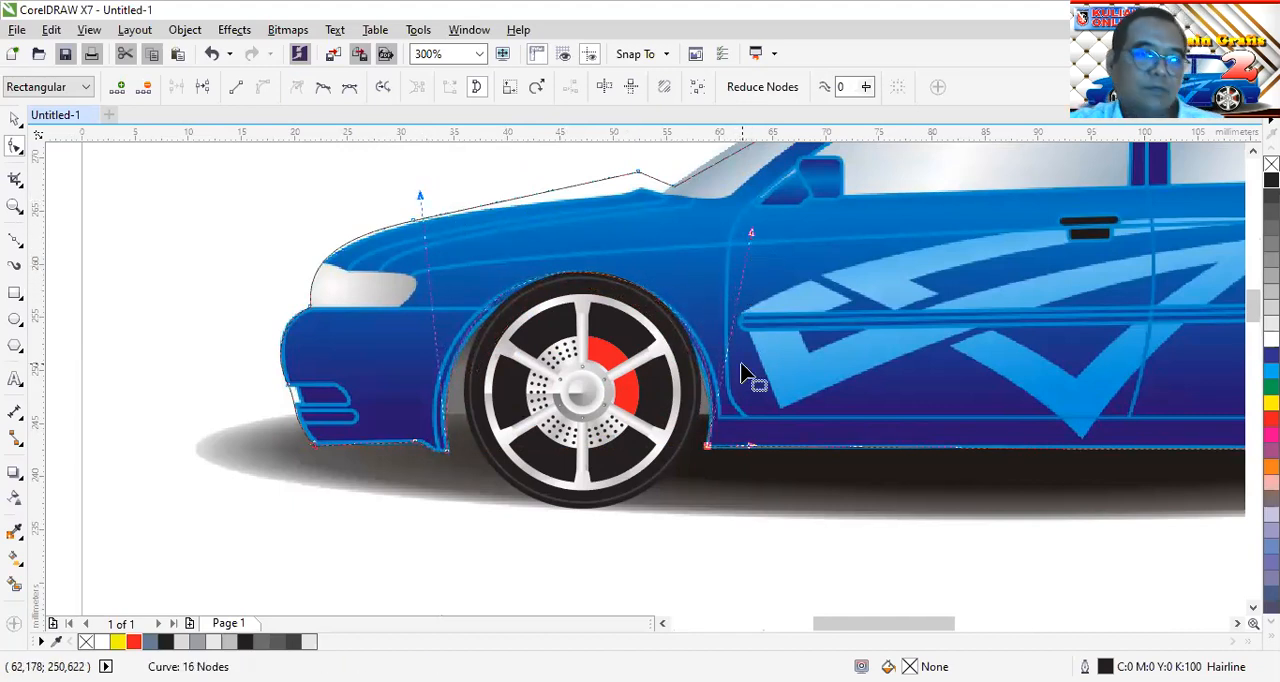
Curve the body outline over the rear wheel arch and align its rear base node with the lower bumper edge
drag(908, 618, 986, 640)
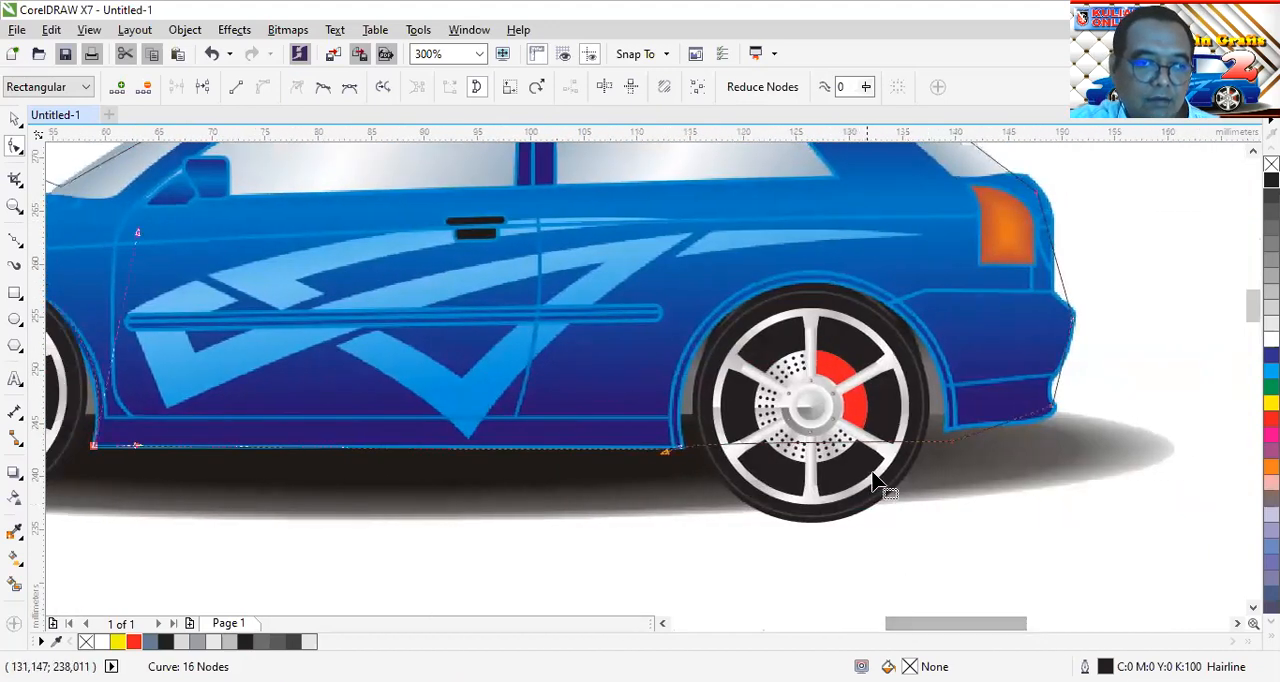
drag(838, 452, 814, 285)
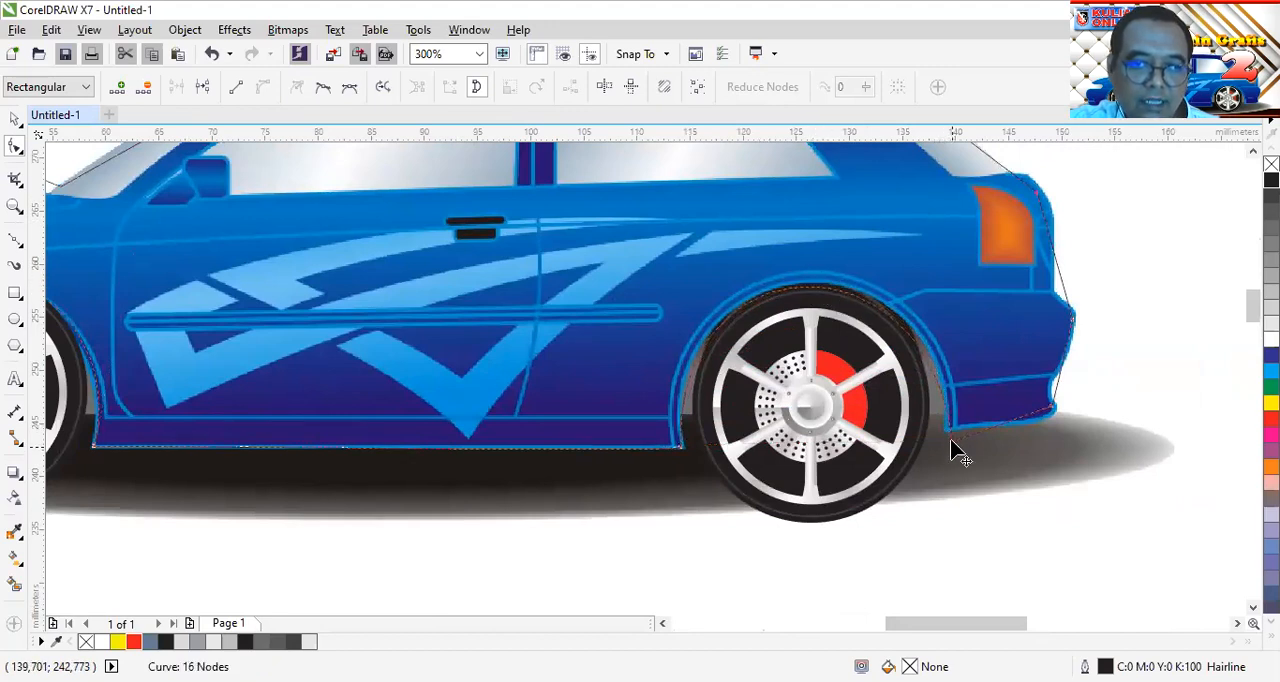
drag(953, 446, 943, 436)
drag(913, 218, 958, 224)
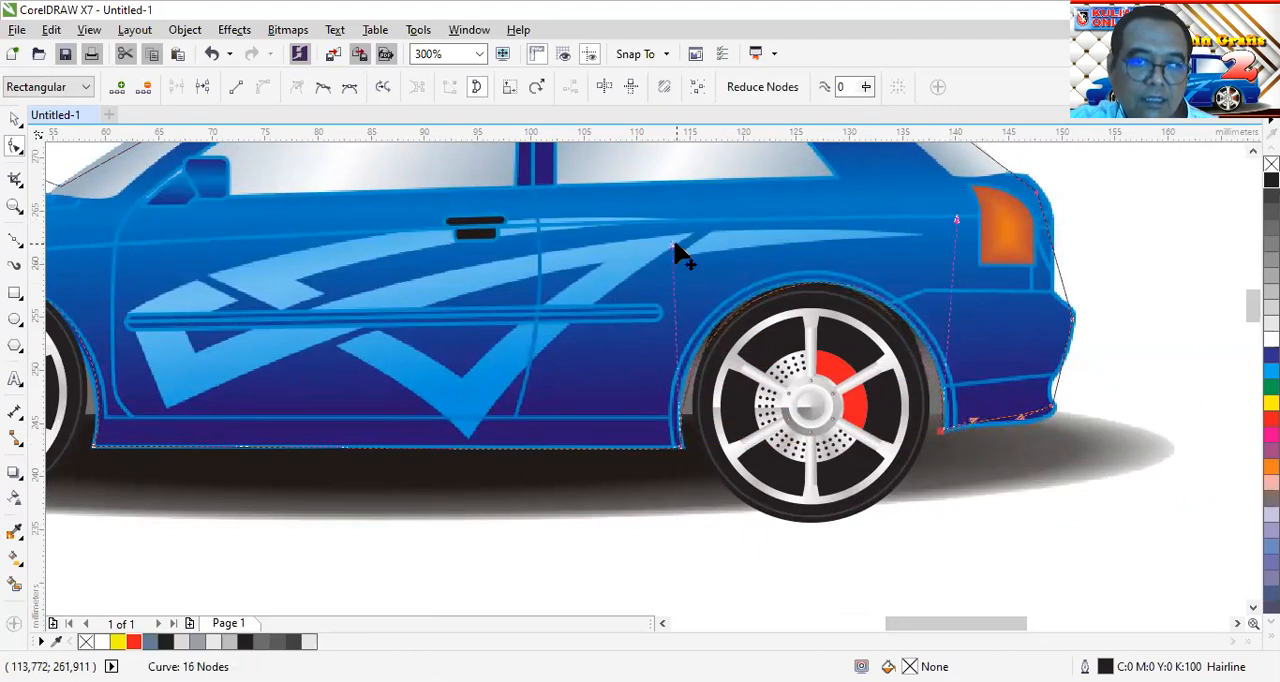
drag(676, 256, 650, 244)
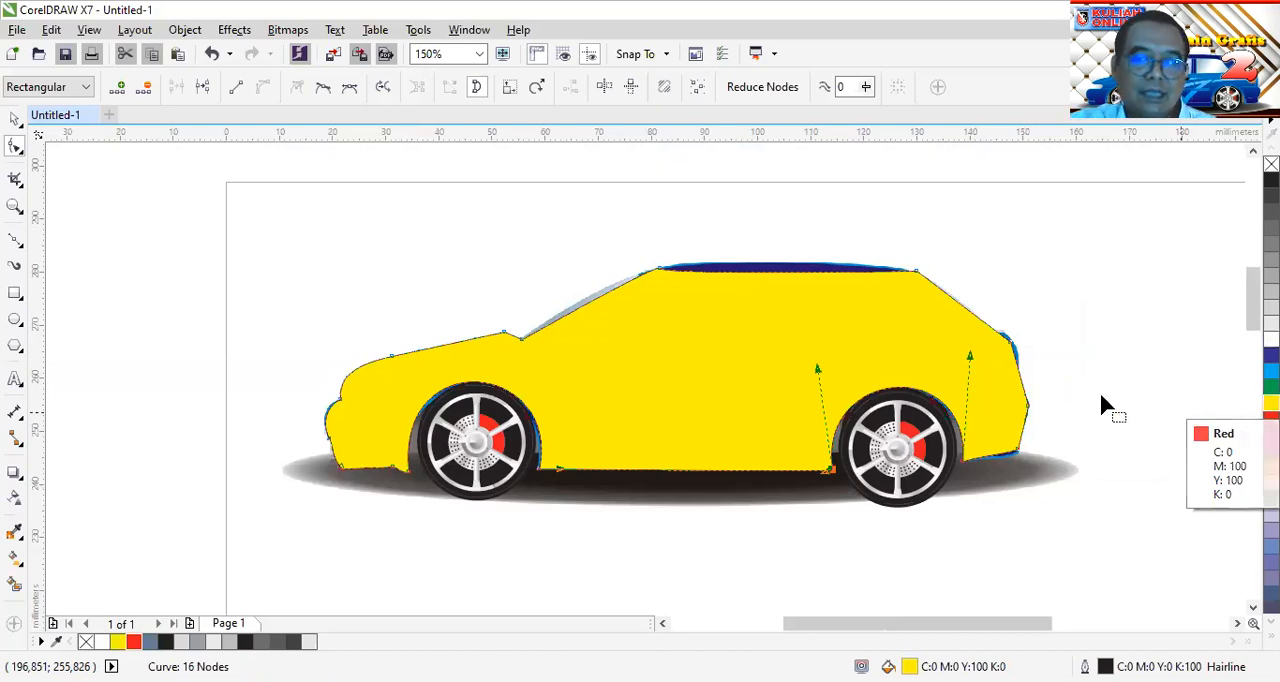
Reshape the outline around the rear bumper's bottom corner by moving its node and curve handle, and remove the body shape's yellow fill
scroll(1026, 453, up, 2)
drag(903, 460, 925, 472)
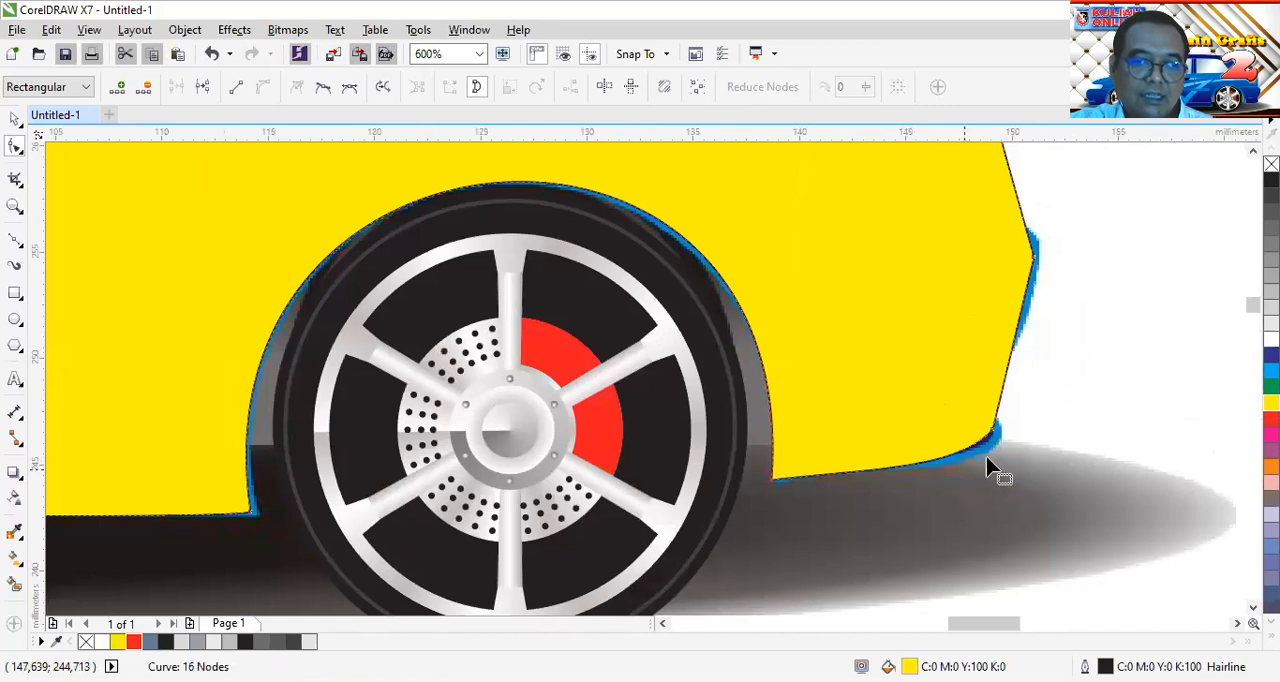
click(995, 433)
drag(993, 430, 994, 447)
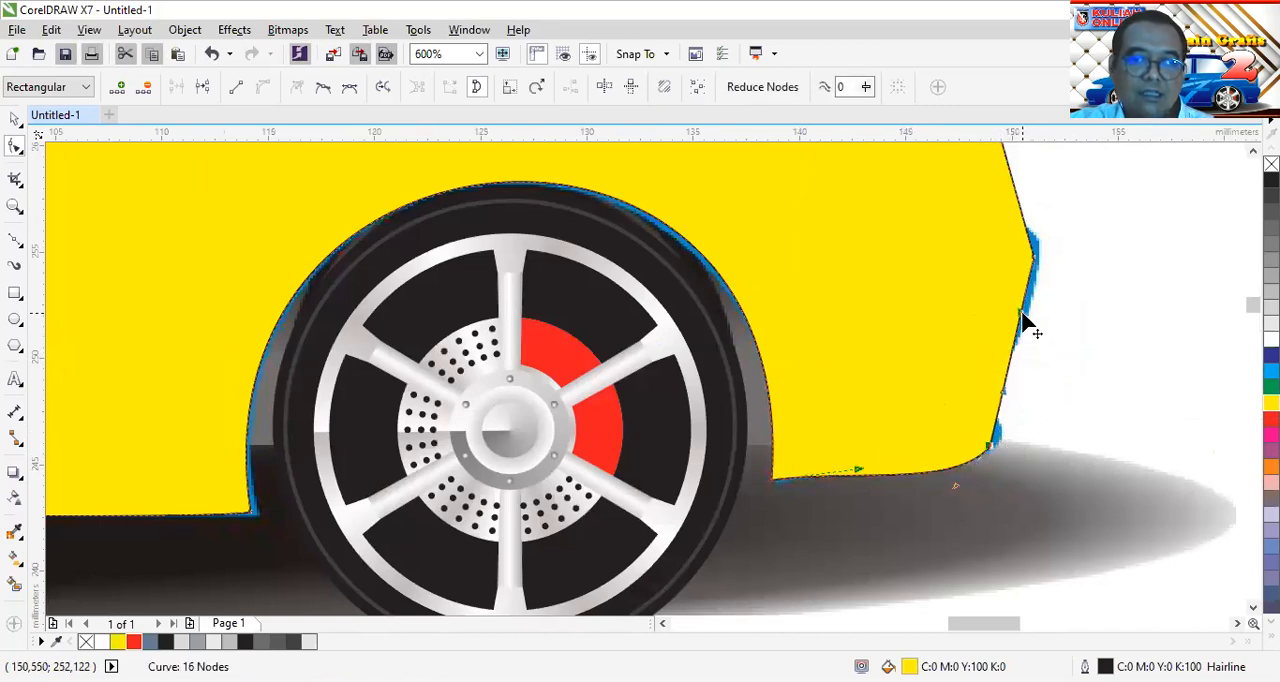
drag(1006, 400, 980, 400)
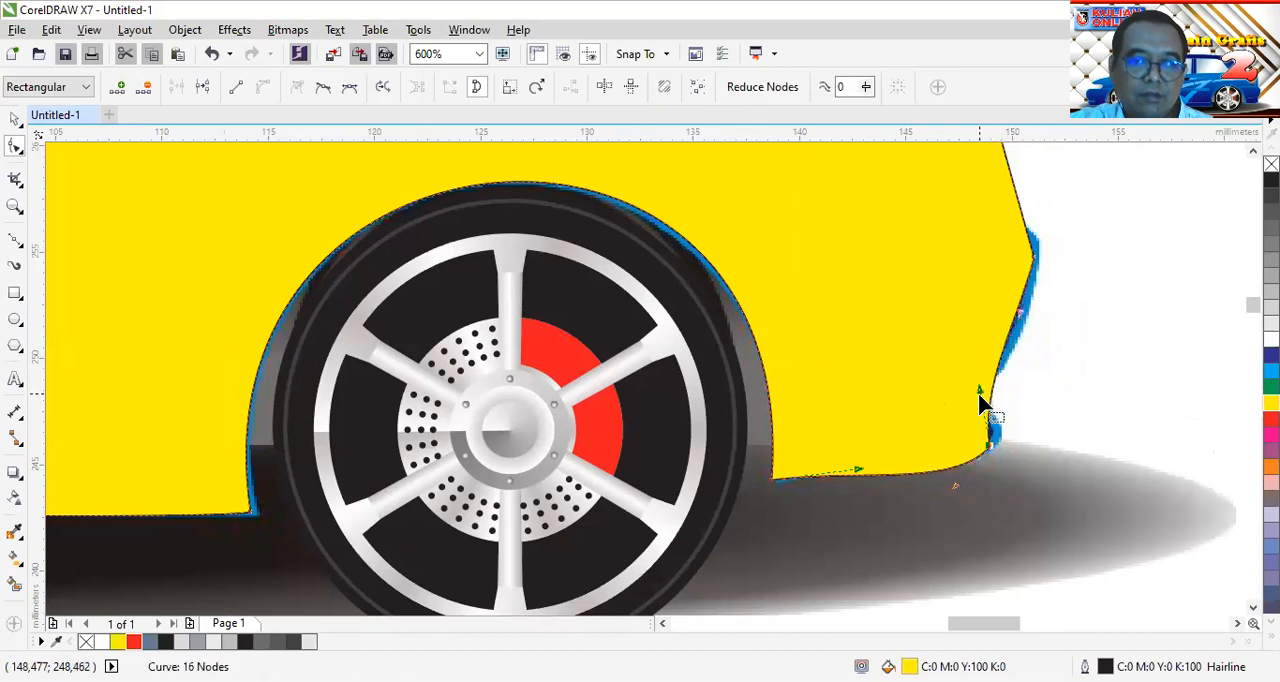
click(1271, 163)
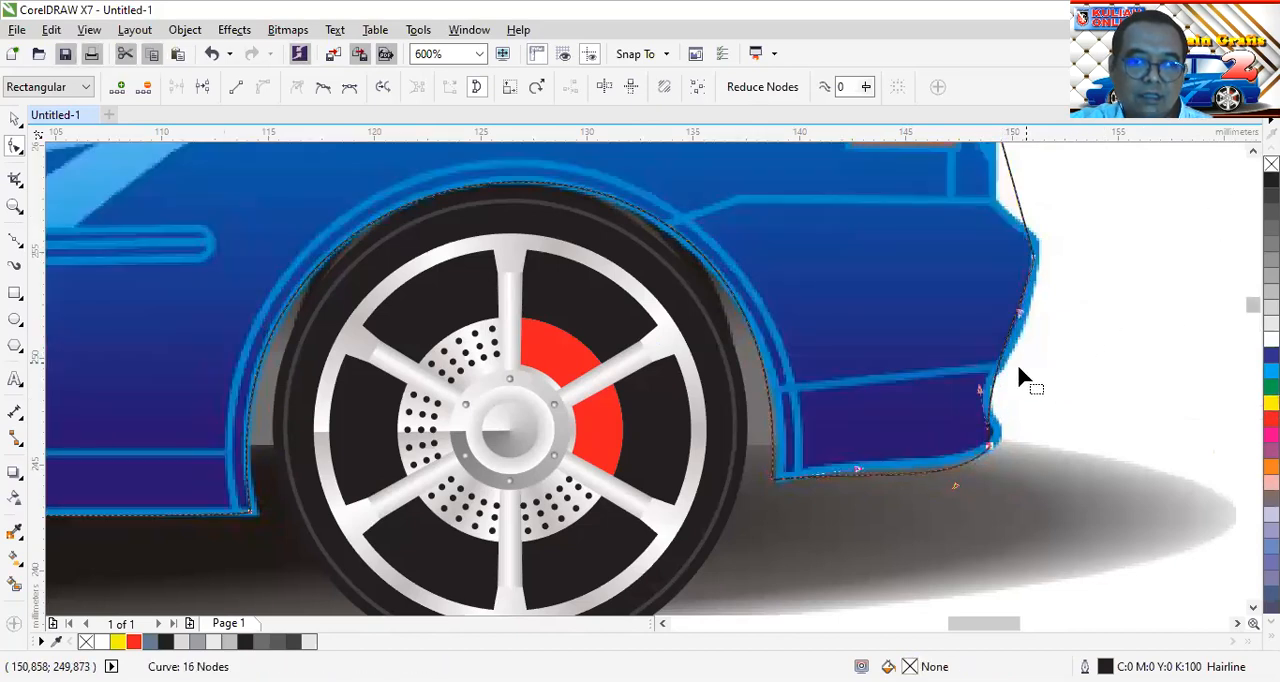
Refine the rear bumper's bottom corner node and bend the curve above it to follow the bumper's notch and outward bulge
scroll(1016, 362, up, 1)
drag(960, 530, 983, 512)
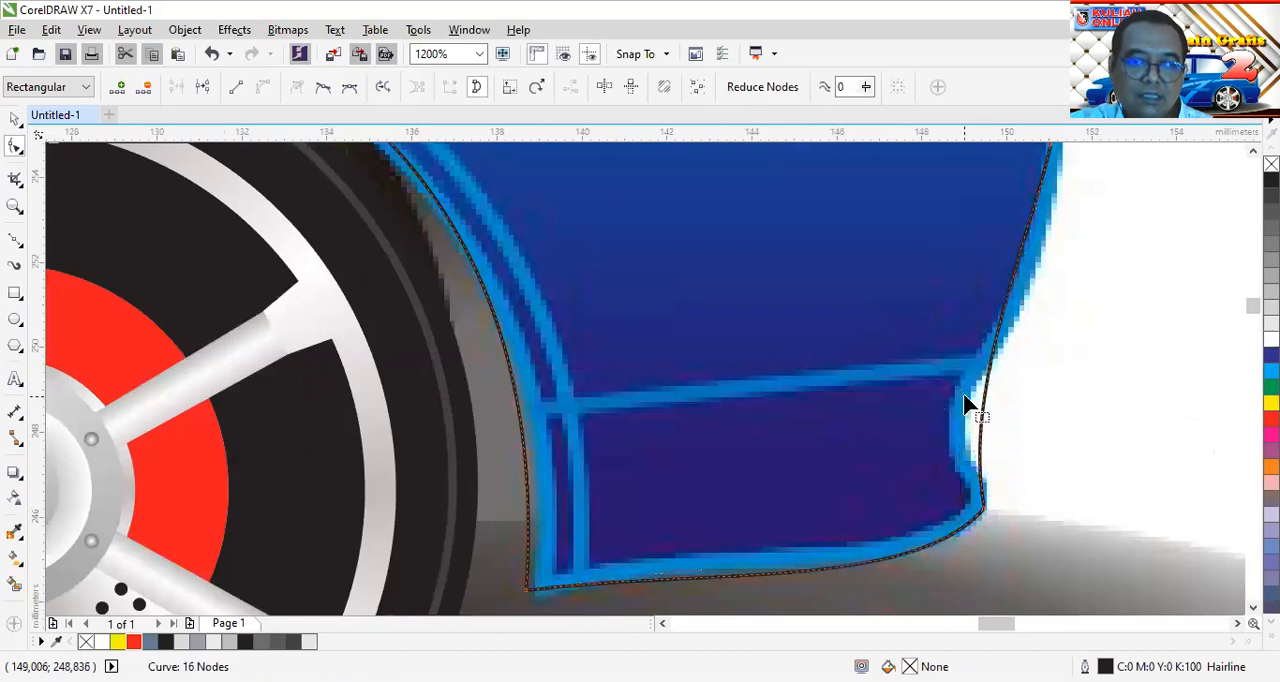
click(946, 438)
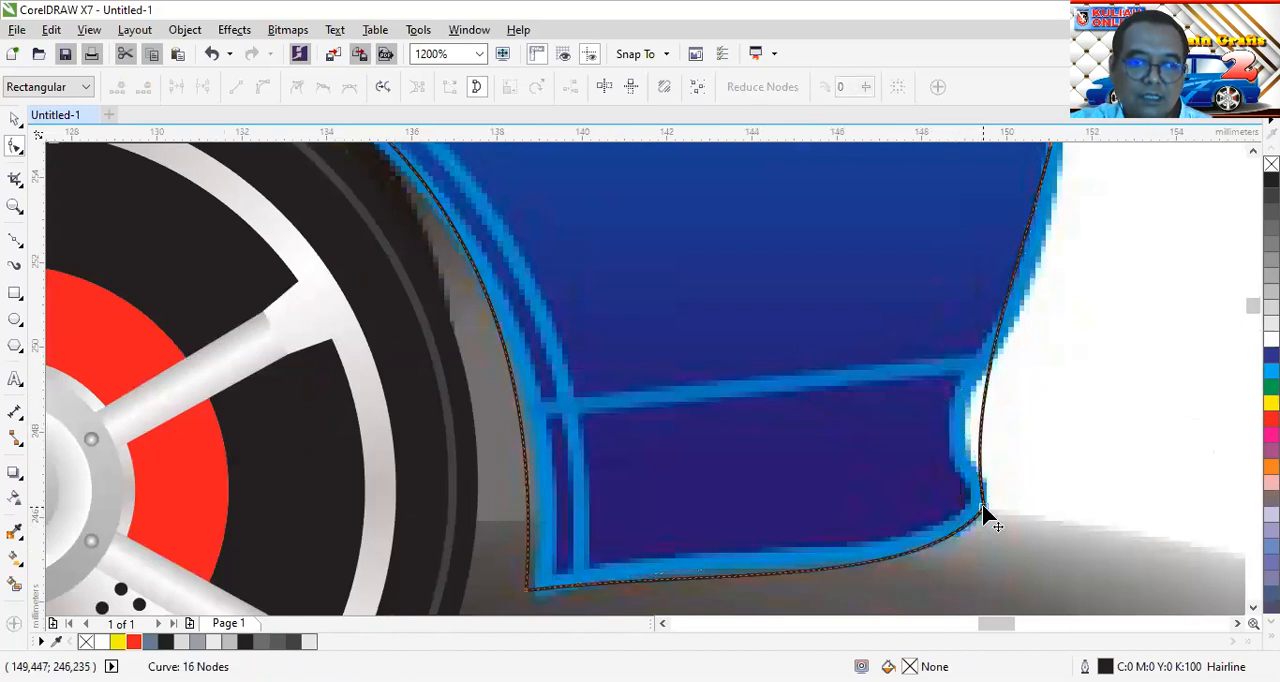
click(983, 511)
drag(962, 397, 915, 405)
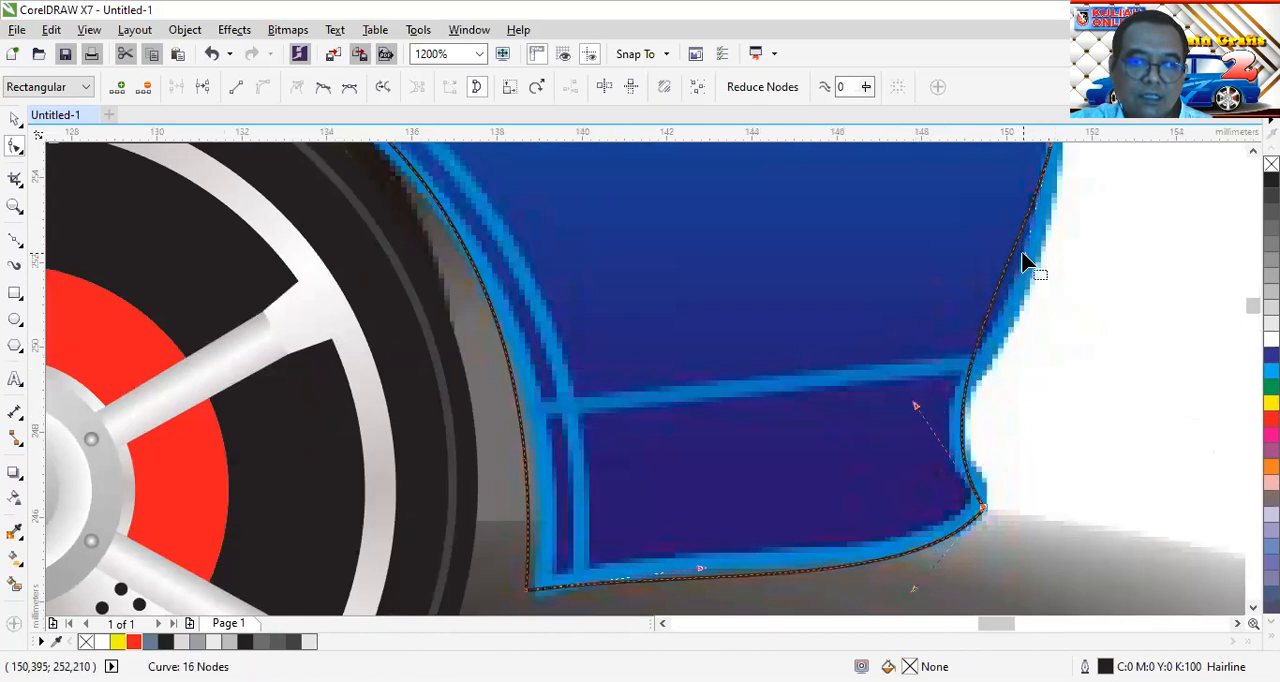
drag(1021, 257, 1047, 377)
drag(913, 405, 894, 366)
scroll(1122, 398, down, 1)
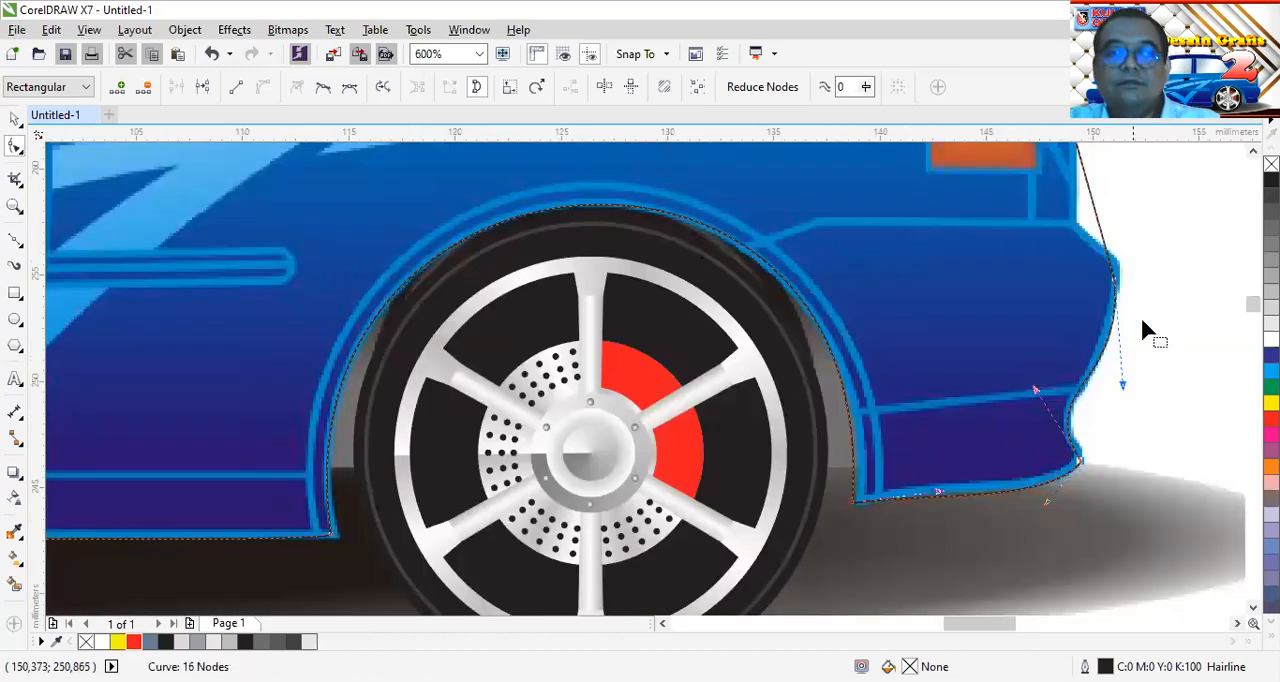
Move the outline node beside the top of the tail light outward onto the car body's edge
scroll(1183, 285, up, 5)
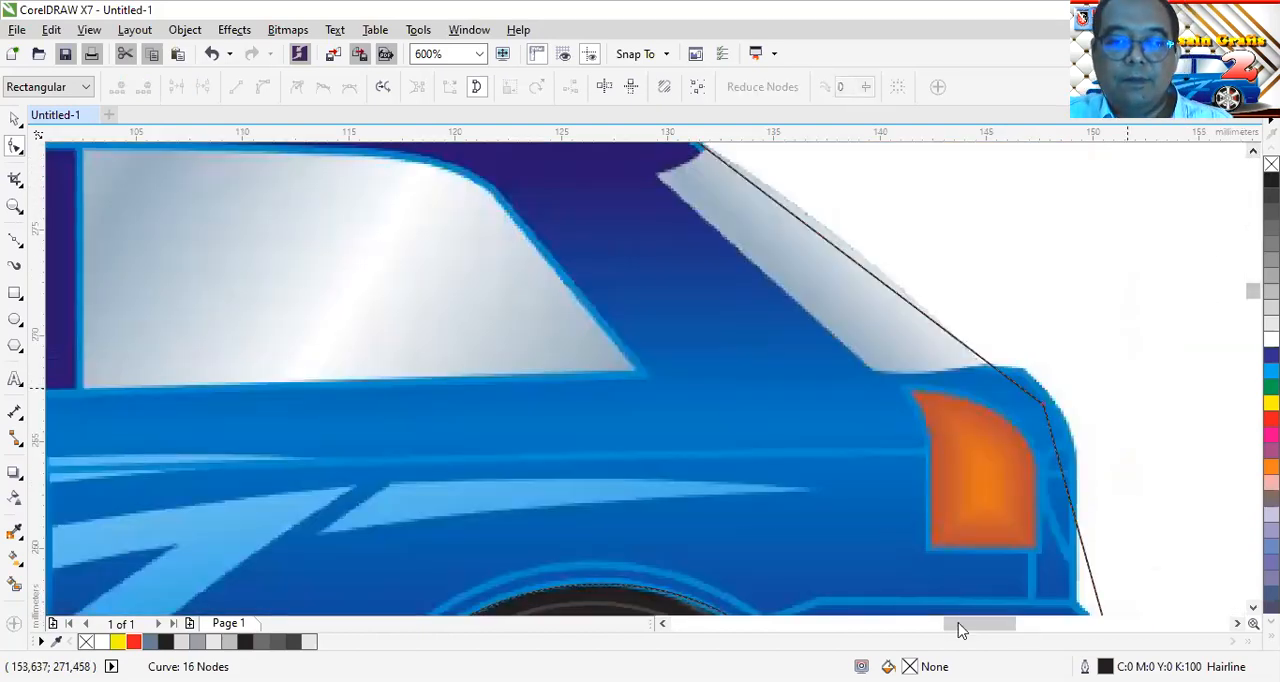
drag(957, 625, 986, 623)
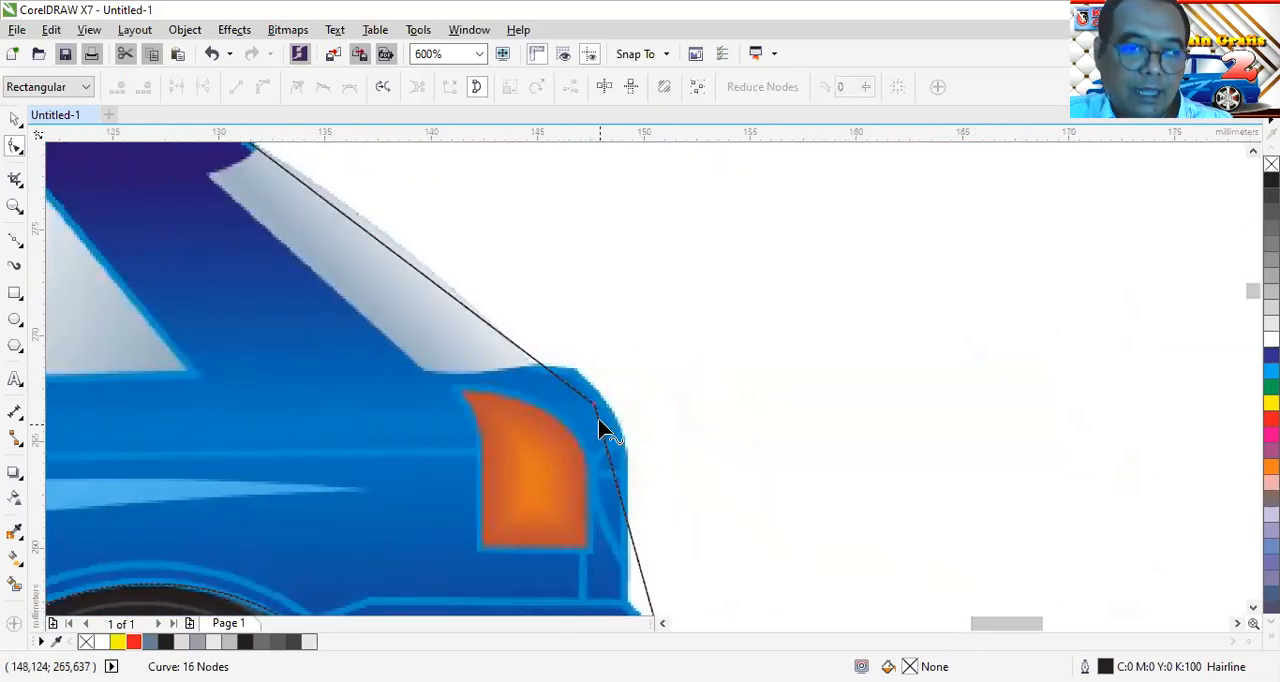
drag(595, 412, 616, 412)
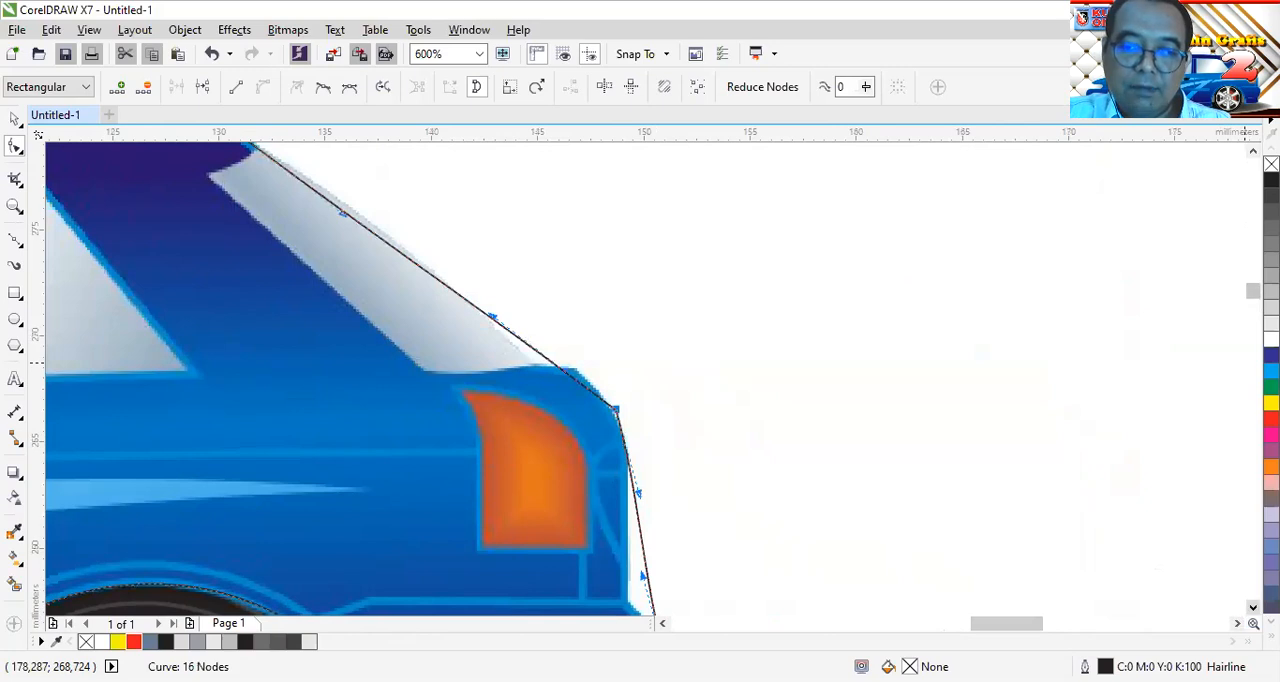
Add a node where the rear bumper meets the body below the tail light and shape the curve over the bumper's upper edge
scroll(885, 565, down, 3)
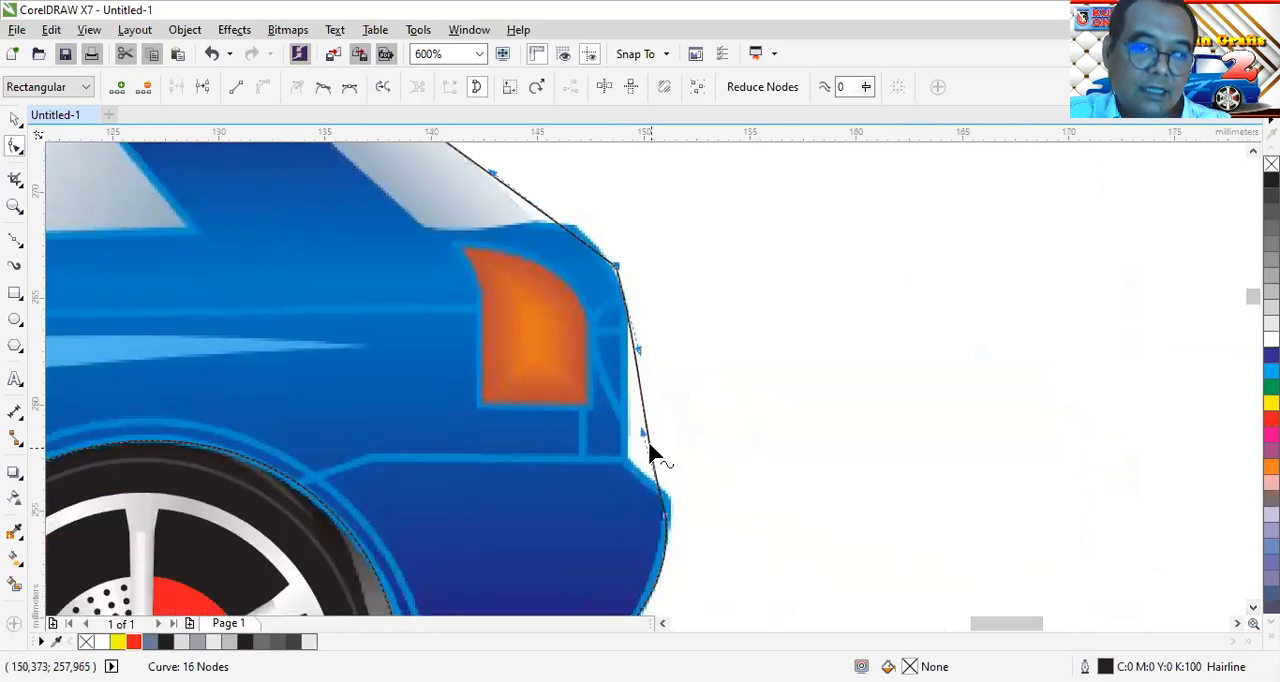
double_click(653, 450)
drag(653, 450, 624, 459)
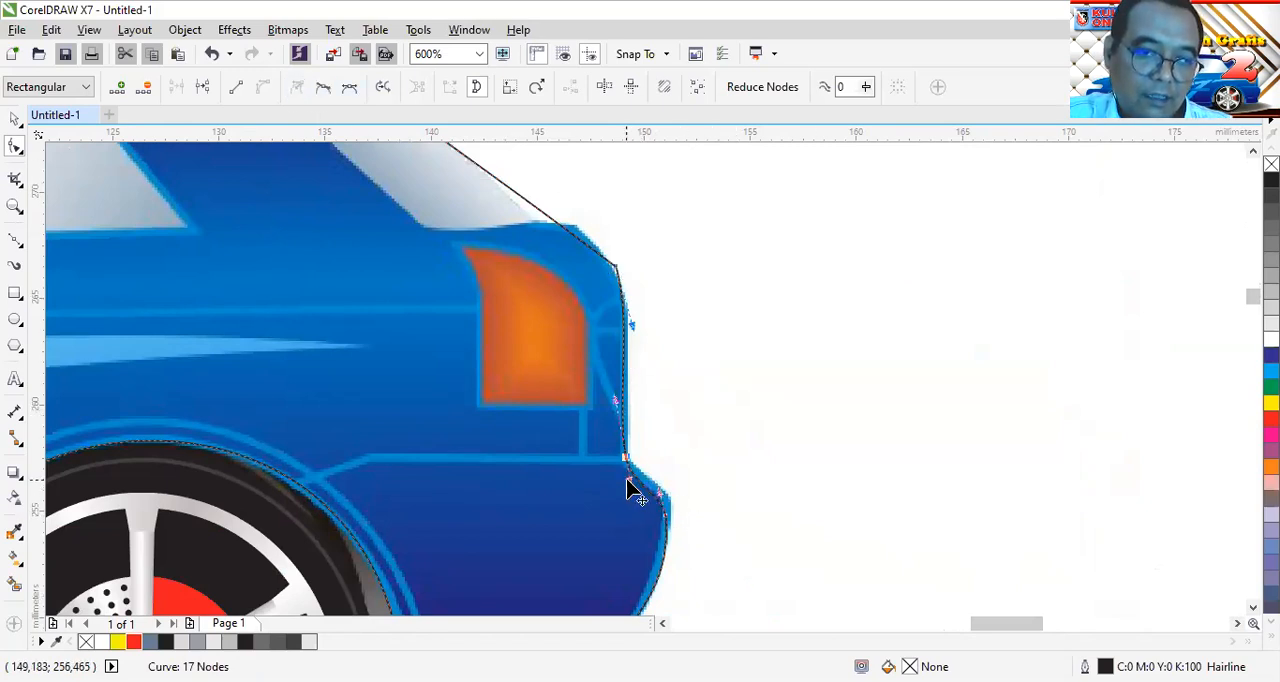
drag(633, 484, 681, 521)
scroll(682, 528, up, 2)
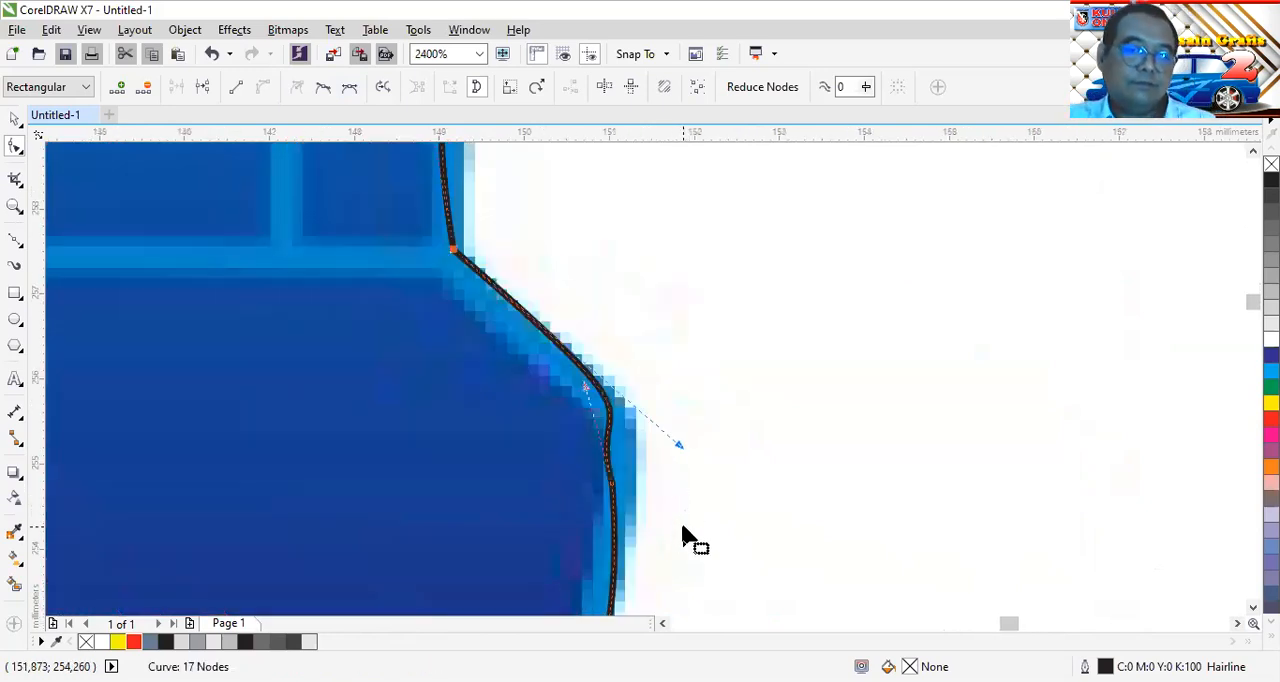
drag(594, 400, 611, 491)
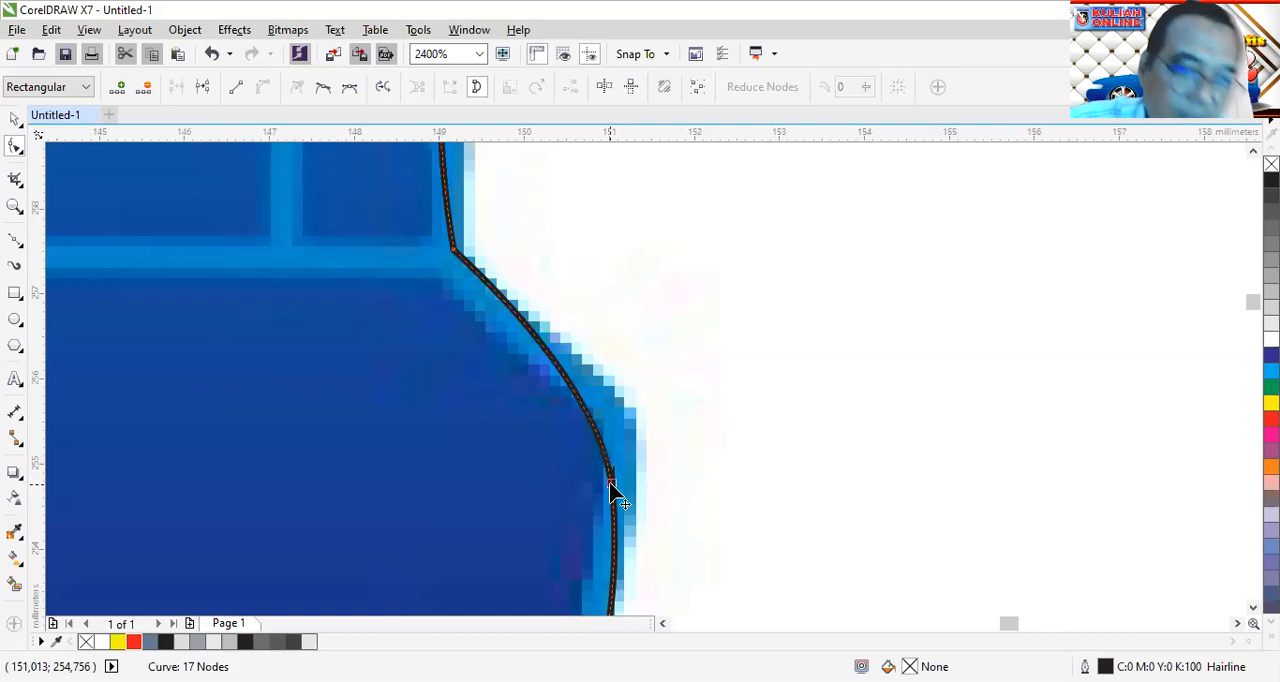
Bend the outline segment beside the tail light slightly outward to follow the rear body edge
scroll(611, 491, down, 2)
scroll(558, 370, up, 1)
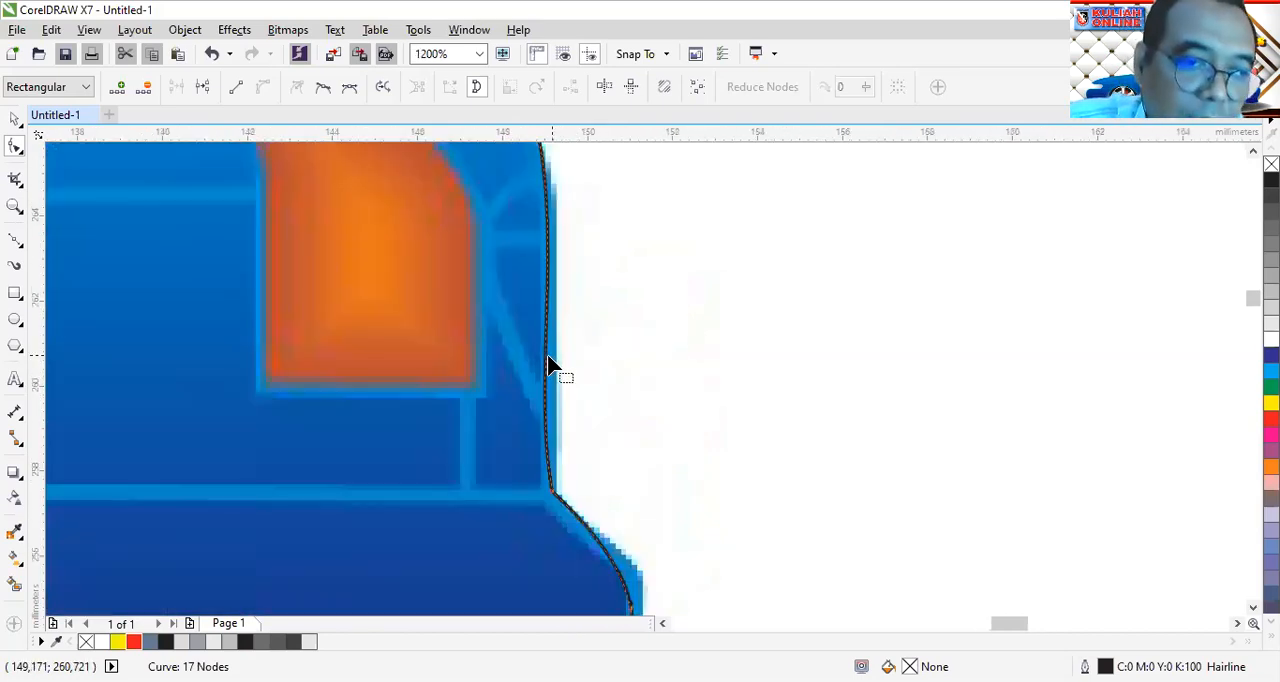
drag(551, 371, 563, 380)
scroll(570, 318, up, 1)
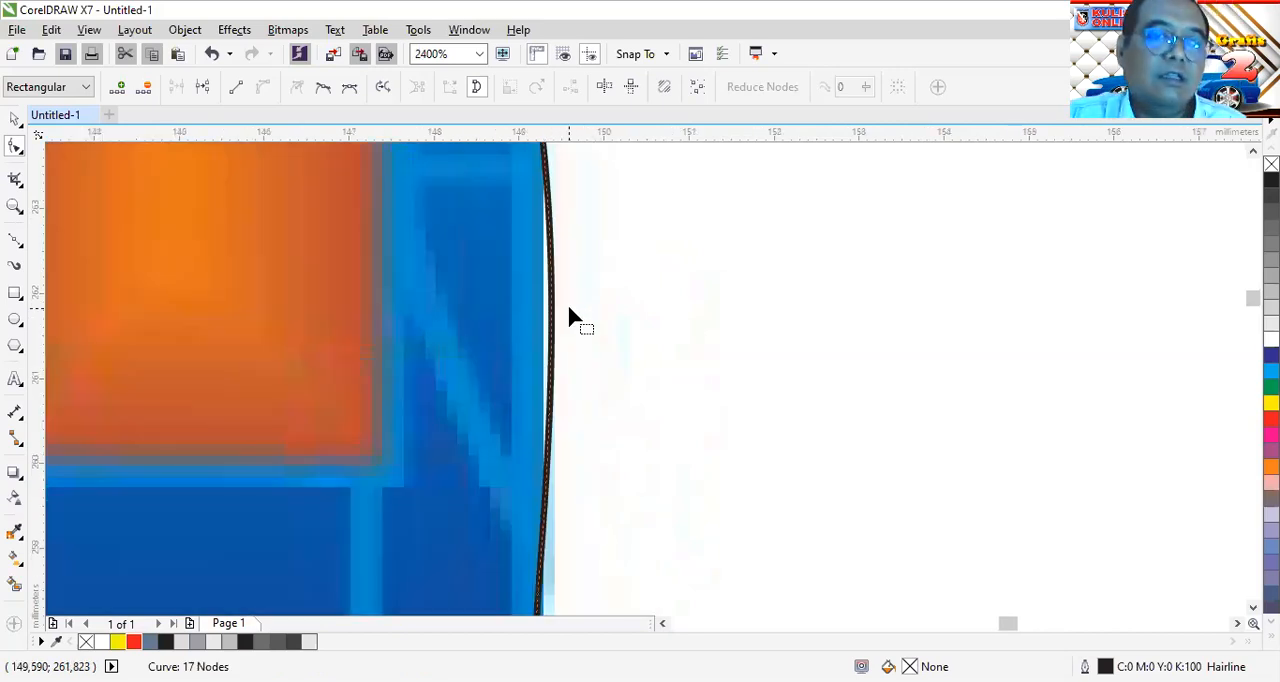
scroll(569, 308, down, 2)
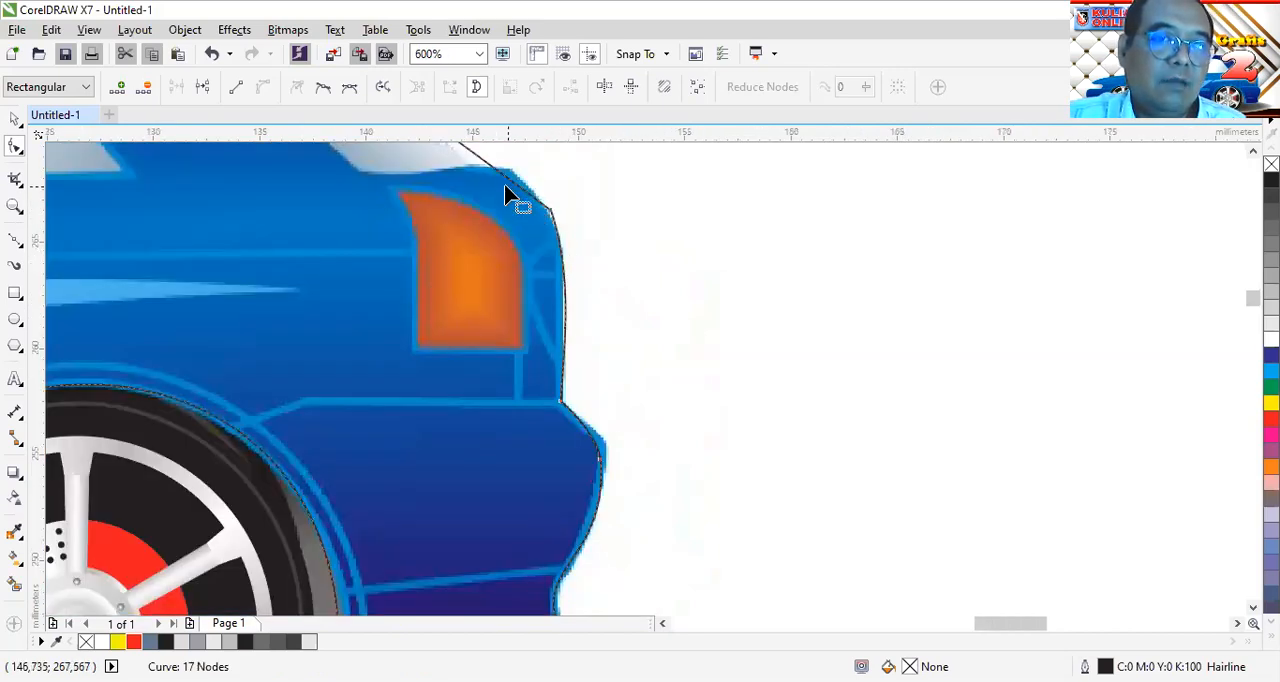
Bend the outline between the roof's rear corner and the tail light outward towards the body's rear shoulder
mouse_move(500, 177)
mouse_down()
mouse_move(509, 166)
mouse_move(504, 200)
mouse_up()
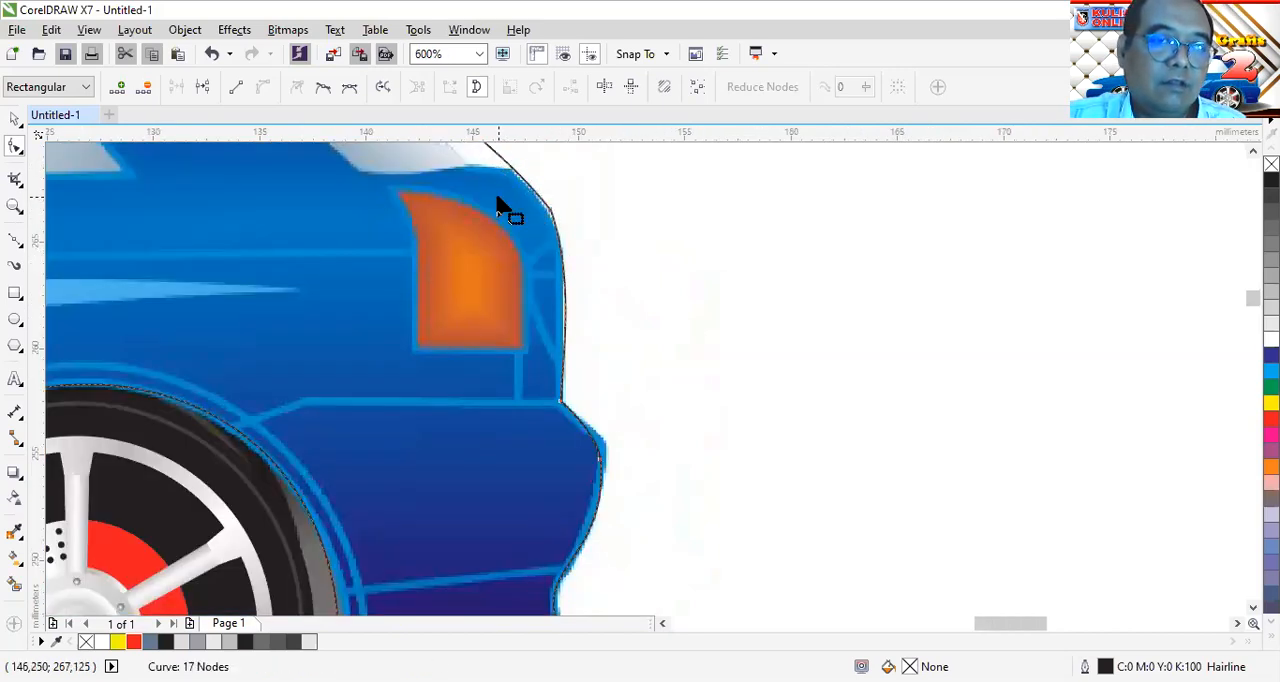
scroll(503, 210, down, 2)
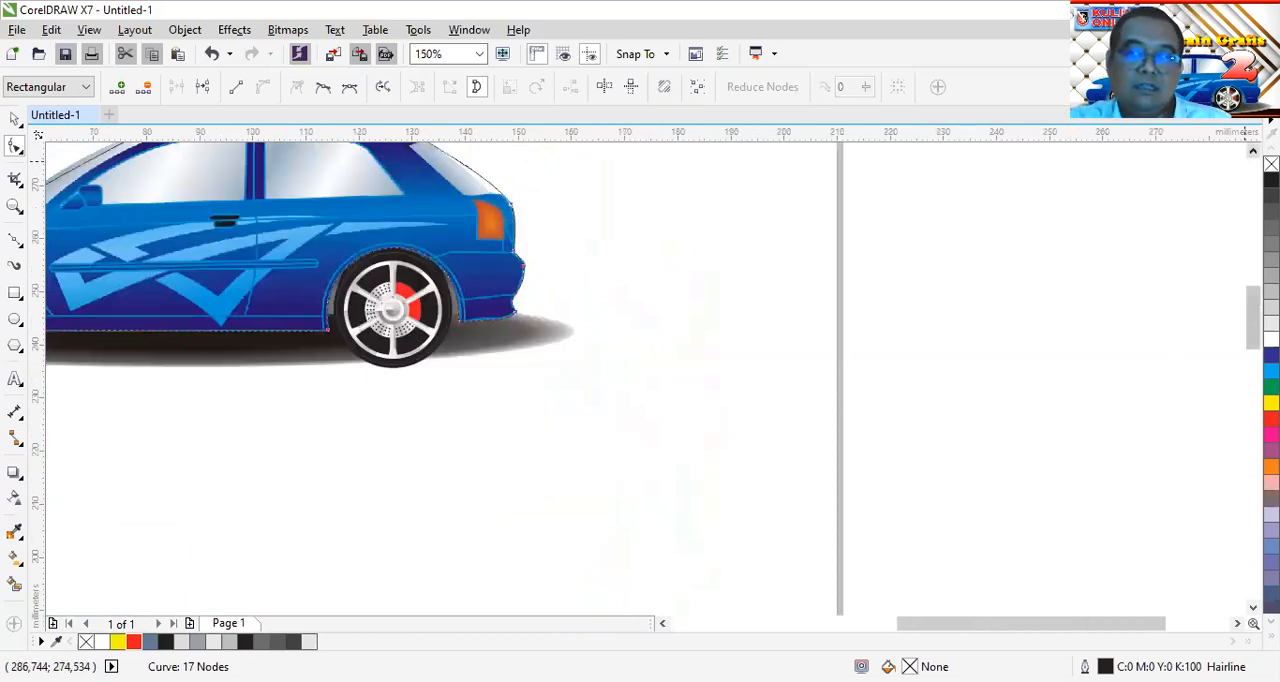
scroll(543, 423, up, 3)
scroll(455, 375, up, 2)
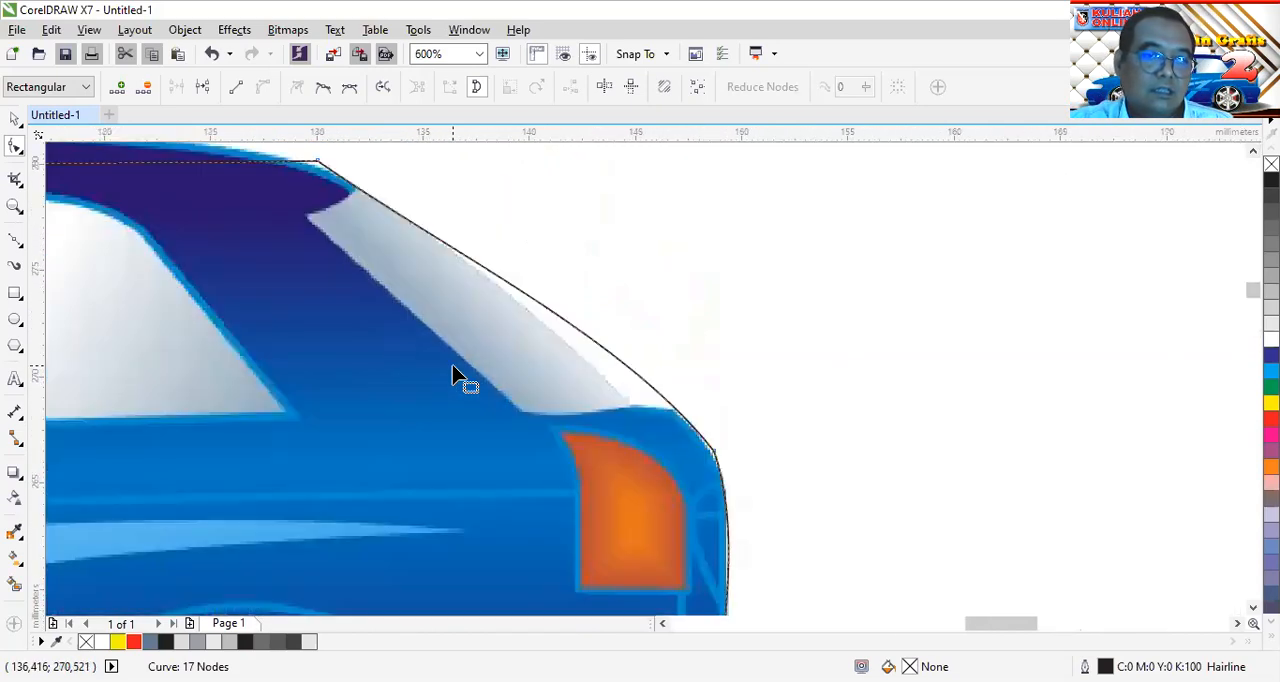
Add a node to the rear window curve and move it to the window's lower rear corner, fitting the line along the glass
double_click(641, 379)
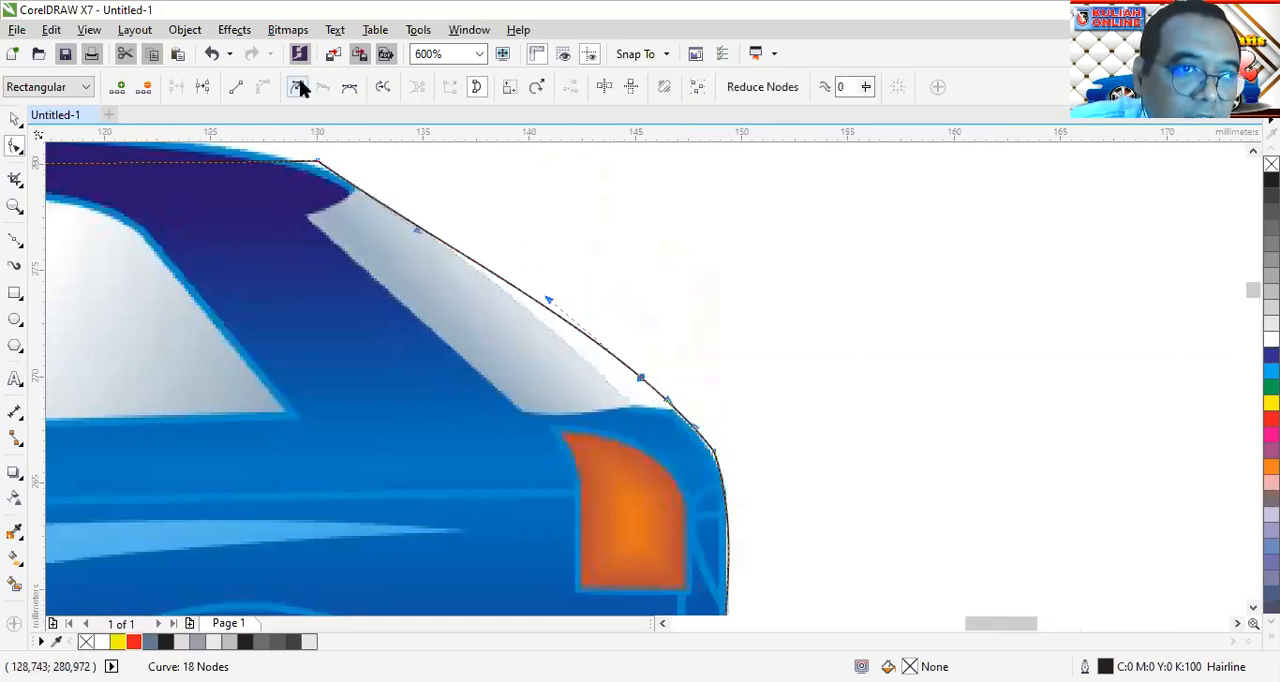
drag(641, 379, 634, 410)
key(Escape)
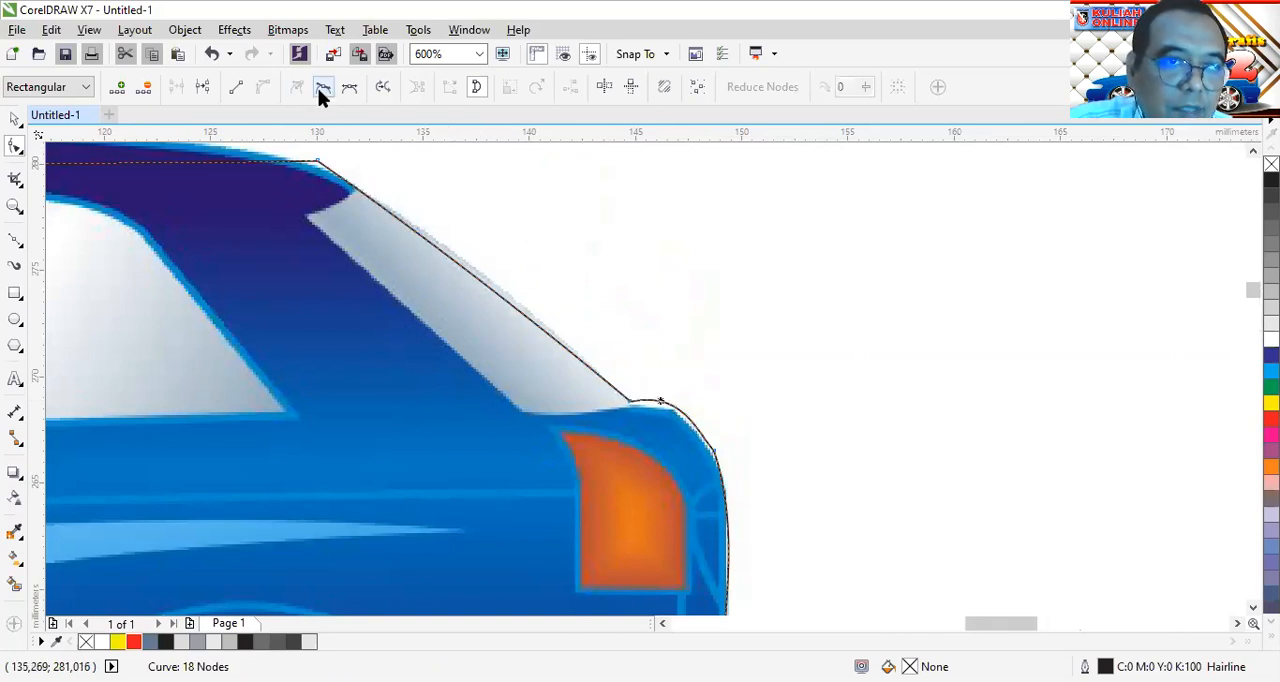
Convert the segment behind the rear window's base to a straight line and add a node at the body shoulder above the tail light
click(236, 89)
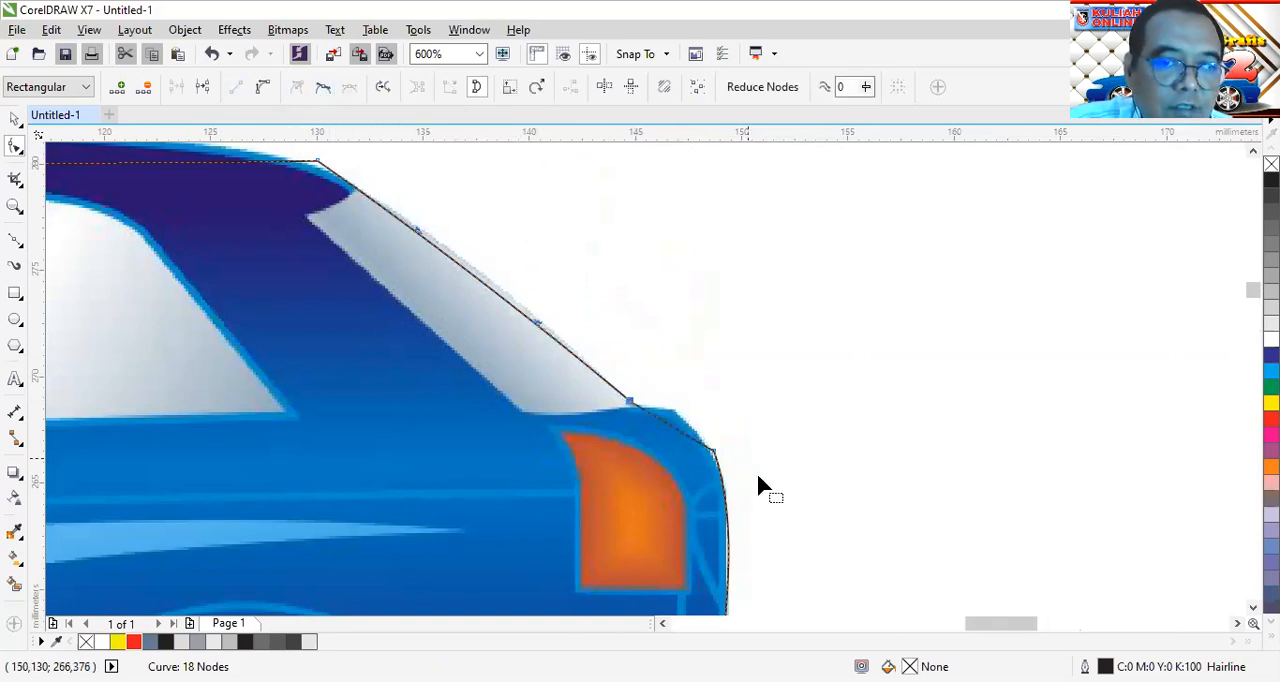
drag(670, 432, 712, 468)
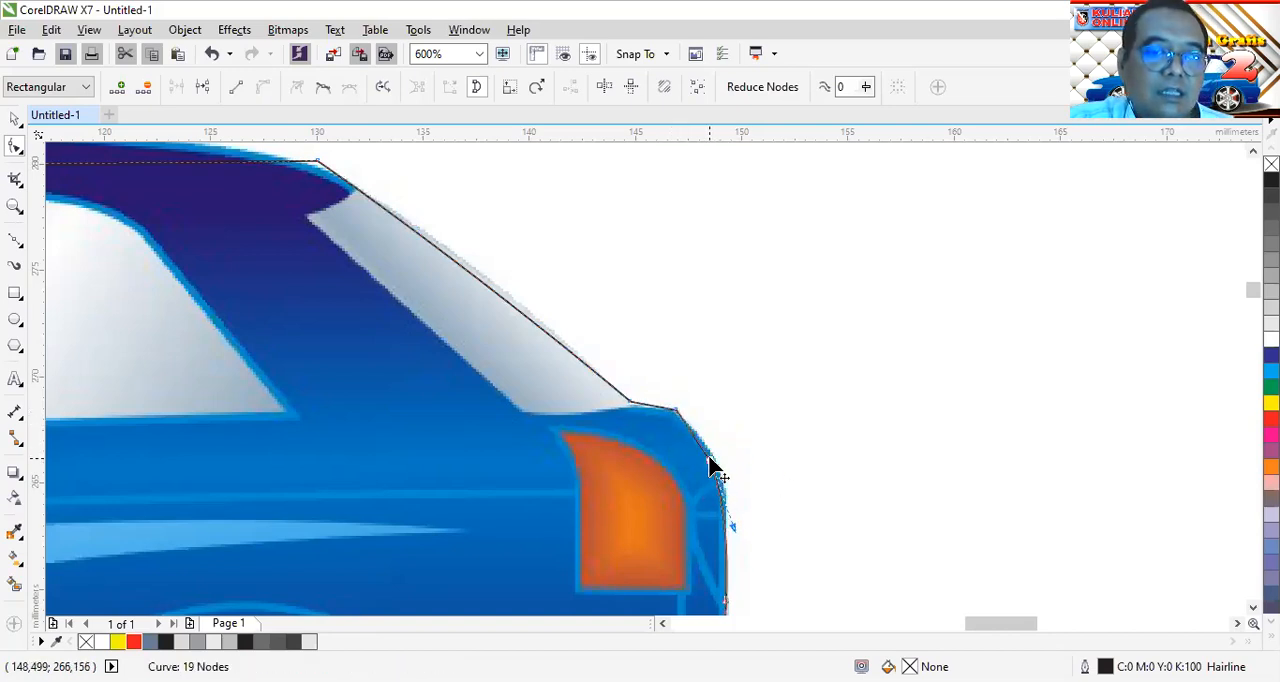
scroll(689, 440, up, 2)
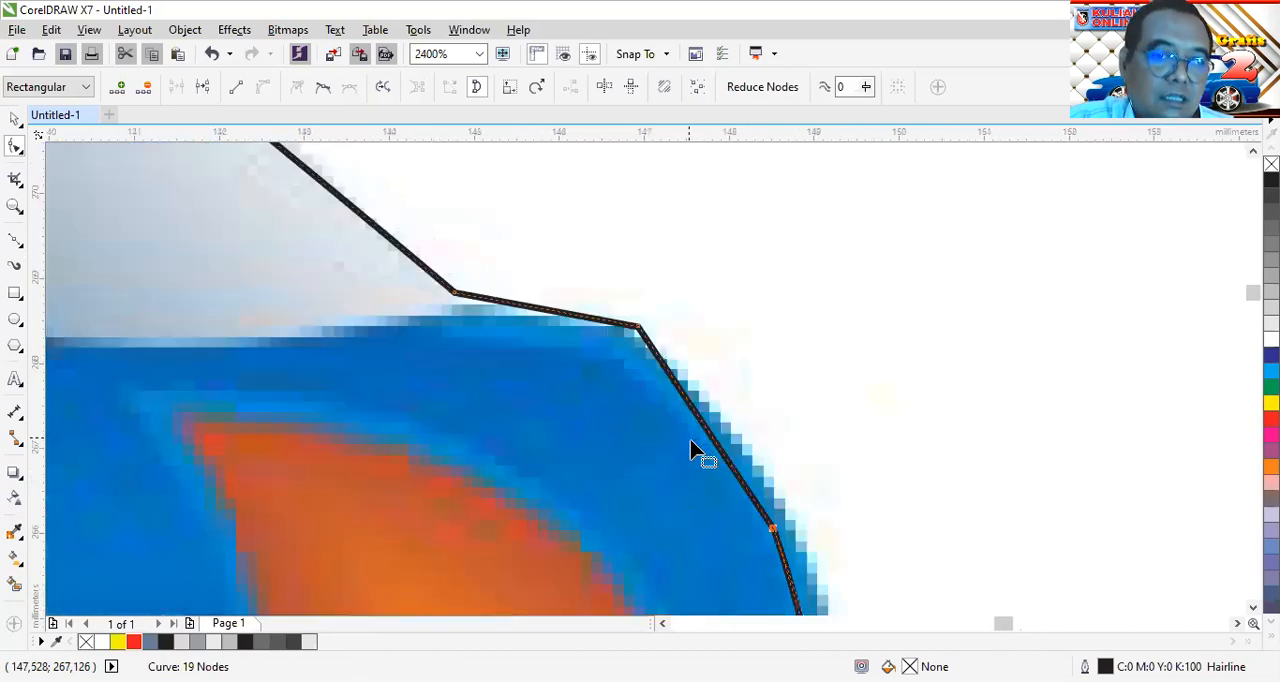
Delete the extra node below the body's rear shoulder and bend the merged segment to follow the rear body edge
key(Delete)
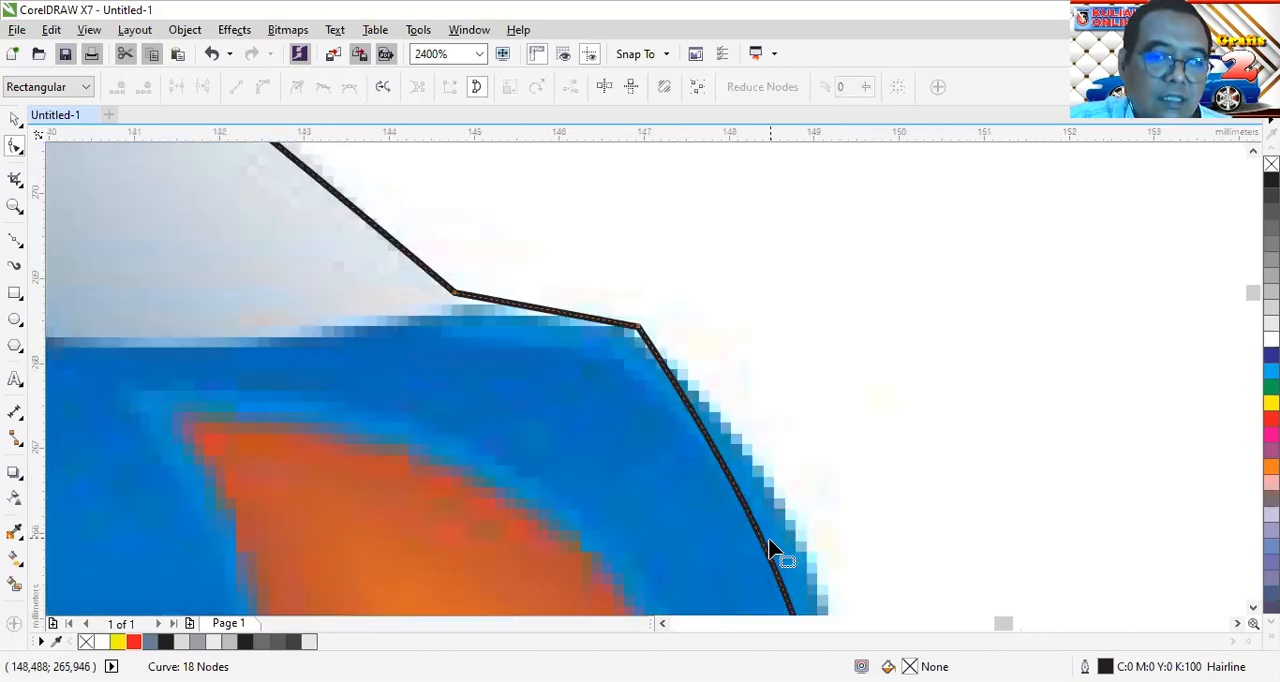
drag(766, 557, 824, 532)
scroll(876, 553, down, 2)
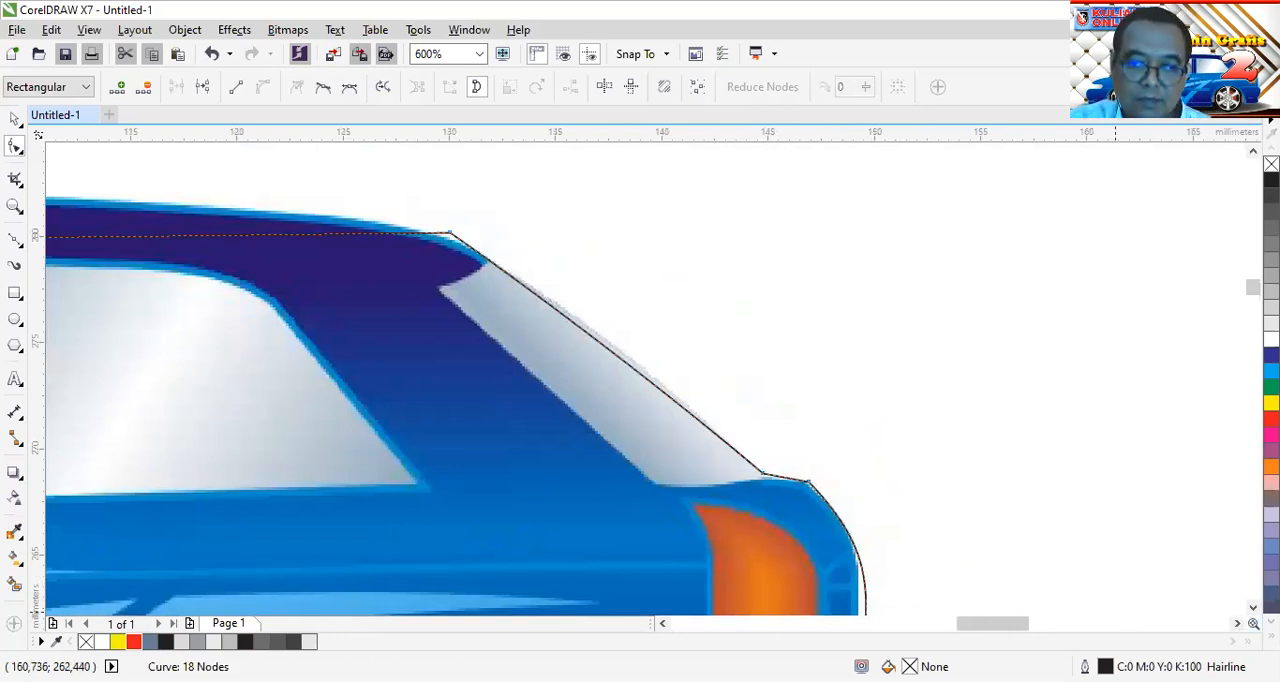
scroll(1207, 573, down, 4)
drag(866, 428, 853, 416)
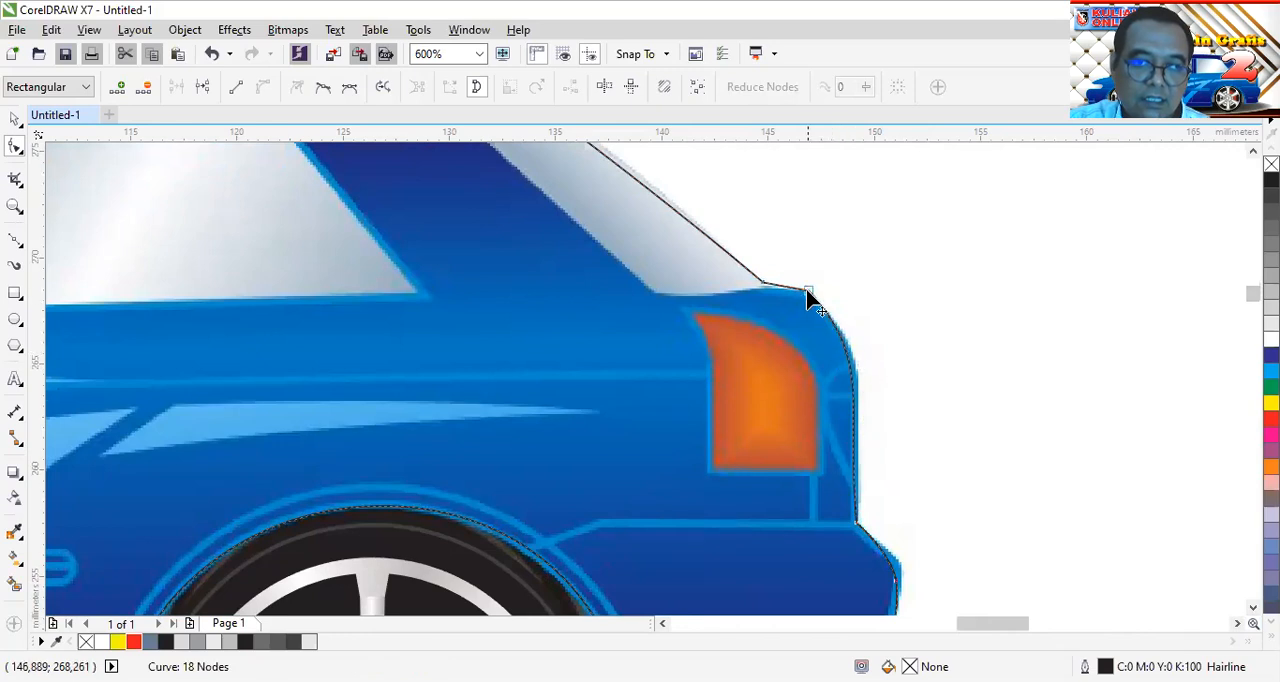
Nudge the rear shoulder node slightly inward and adjust the segment's curve handles to fit the rounded body edge beside the tail light
scroll(805, 296, up, 2)
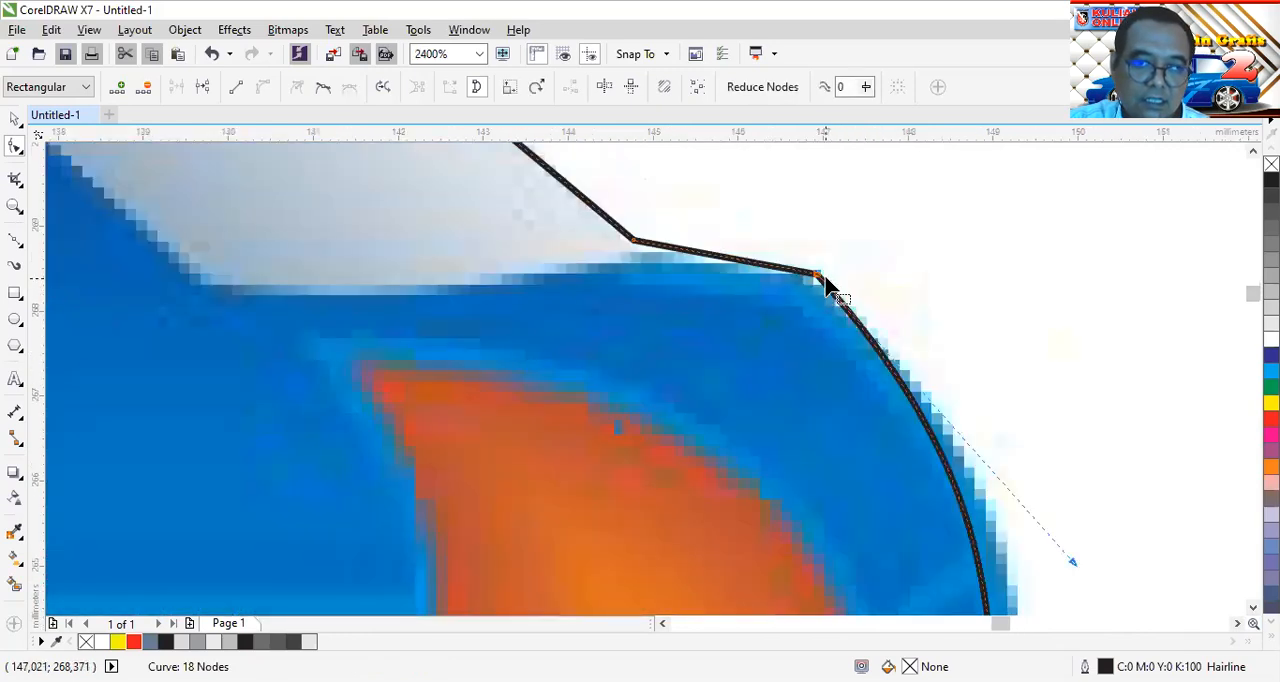
drag(817, 282, 814, 289)
scroll(963, 476, down, 1)
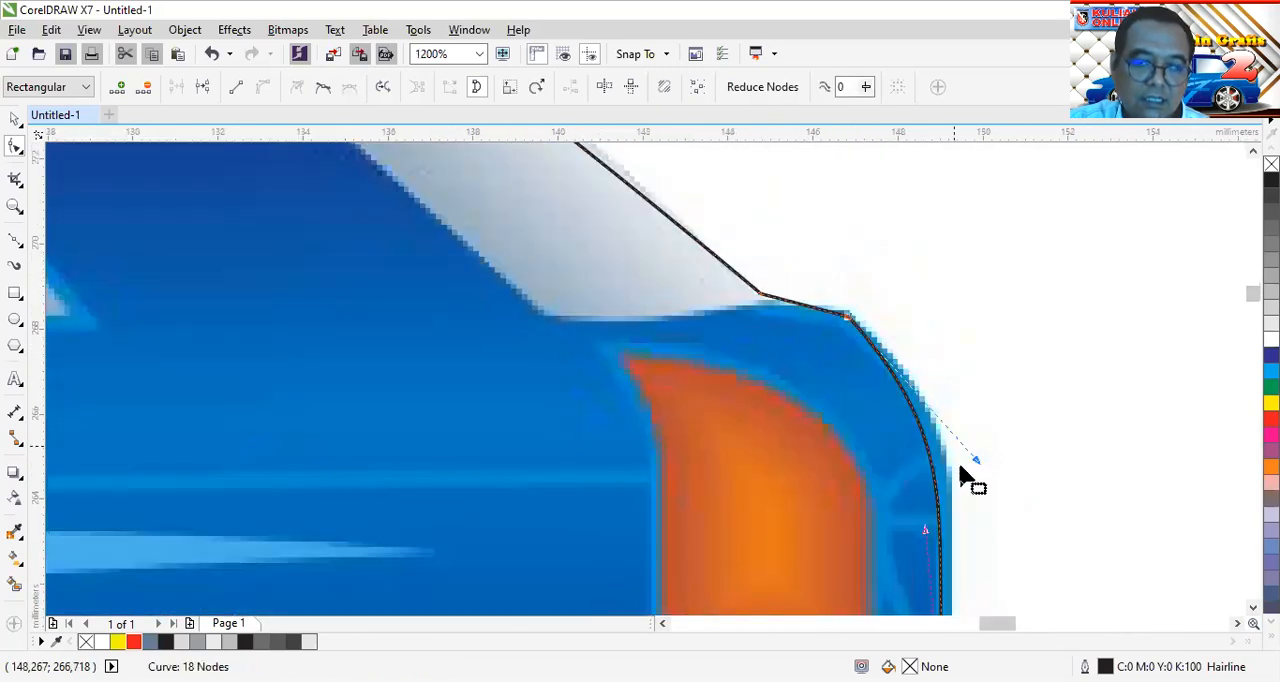
click(988, 456)
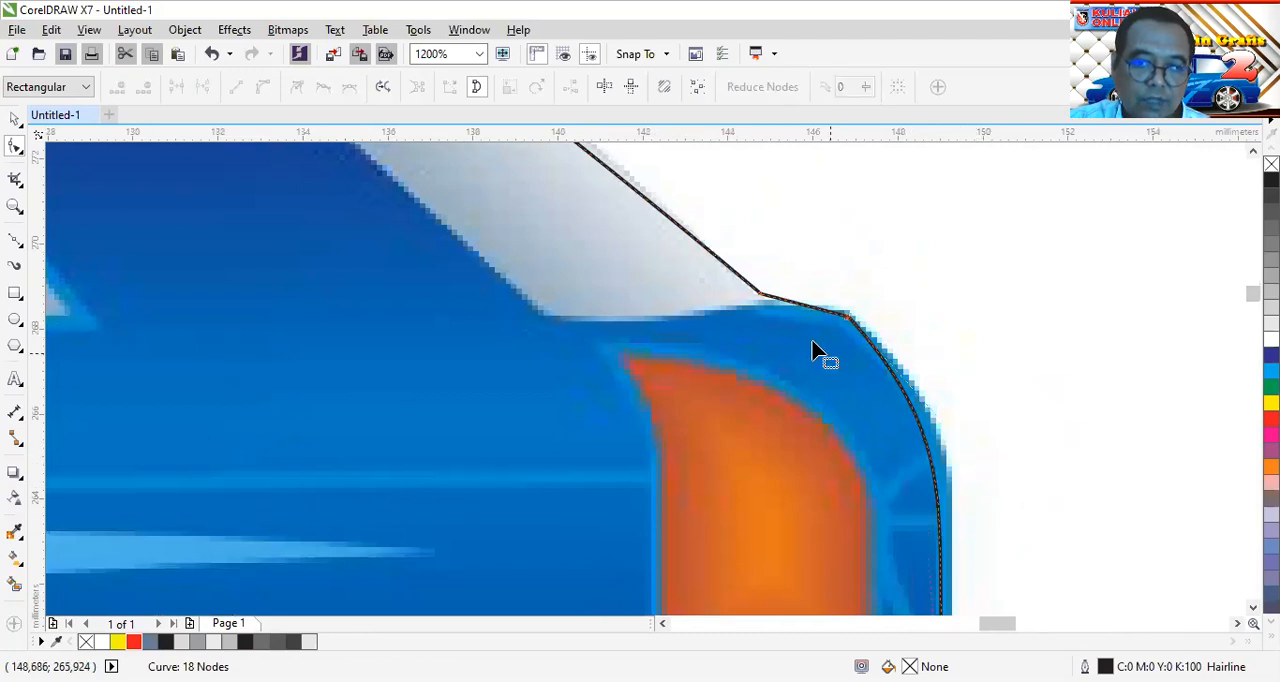
click(848, 320)
drag(975, 461, 995, 463)
drag(927, 530, 944, 498)
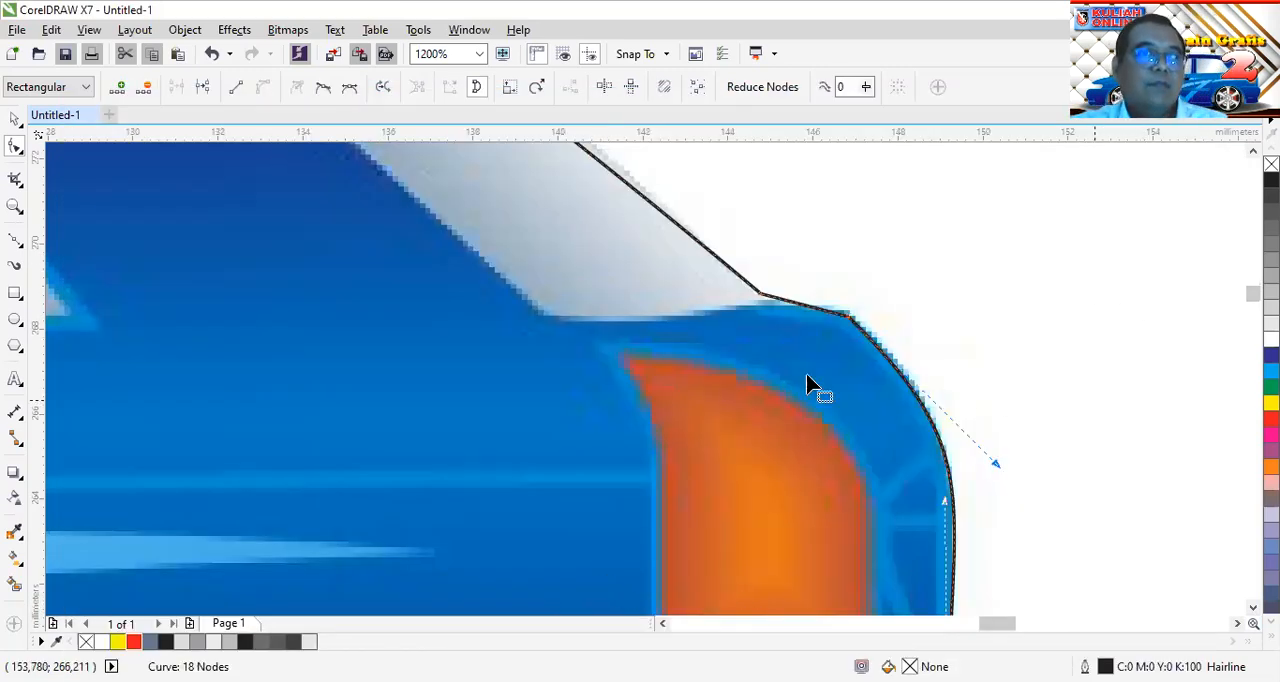
Bend the roof segment up to the roof's upper edge and pull the rear roof corner's handle forward to smooth the curve
scroll(657, 391, down, 3)
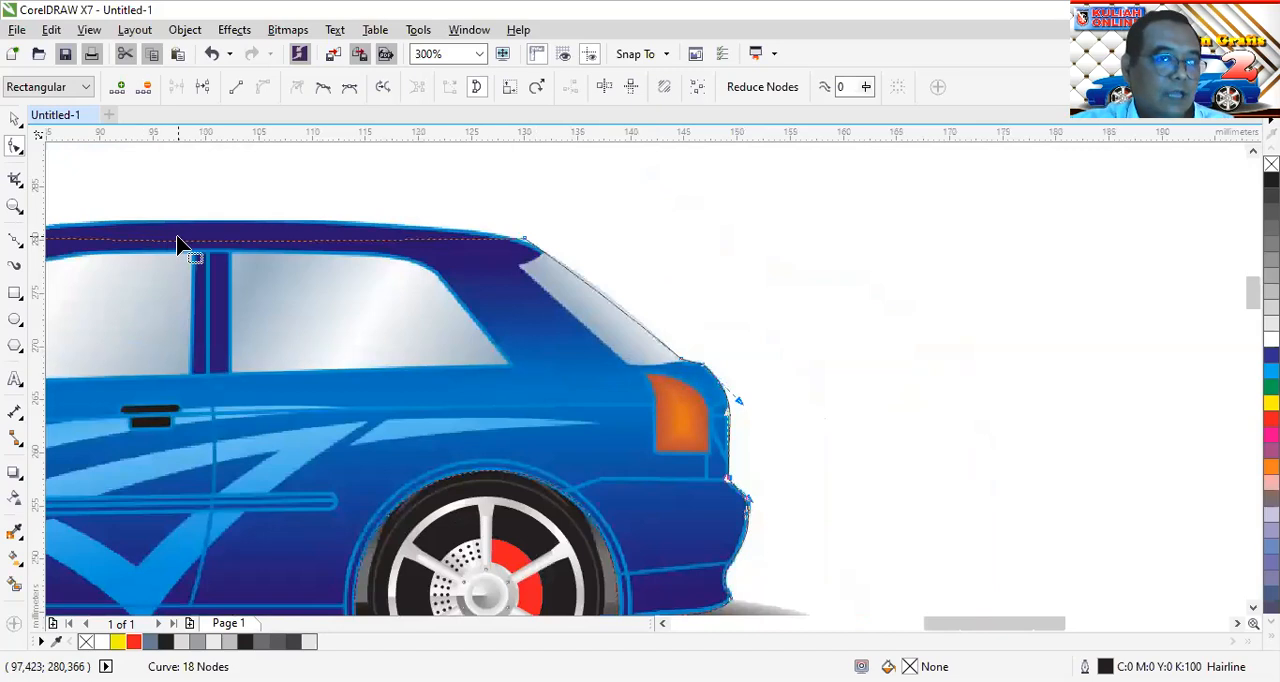
drag(211, 238, 221, 220)
scroll(471, 229, up, 3)
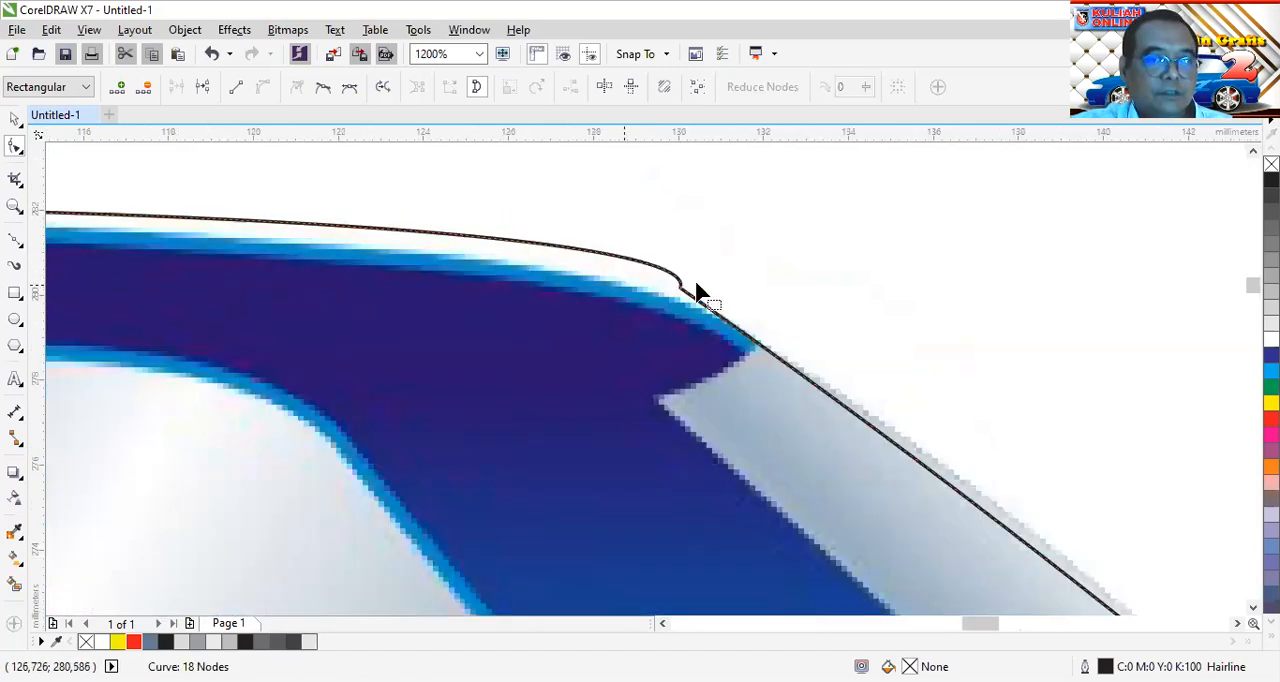
click(681, 289)
drag(714, 190, 391, 208)
scroll(455, 292, down, 3)
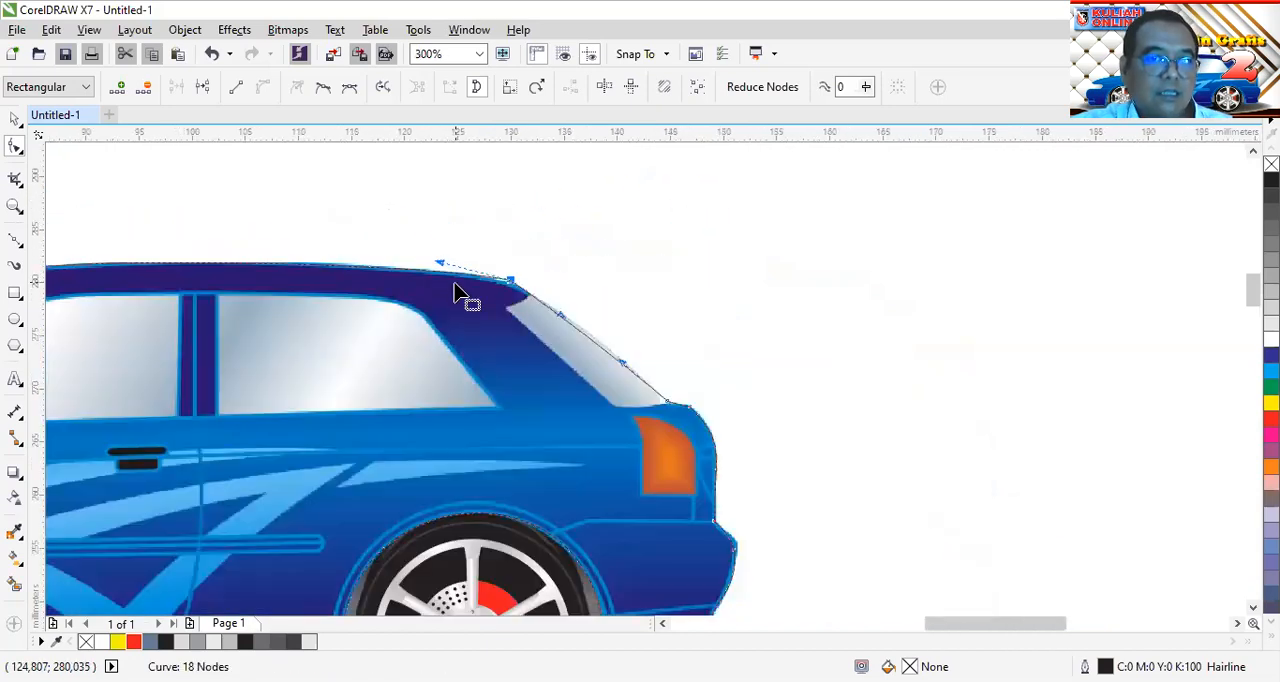
Fine-tune the curve handle at the roof's rear corner and bend the rear window segment outward to the glass edge
scroll(500, 288, up, 3)
drag(697, 207, 661, 216)
drag(880, 380, 894, 349)
scroll(870, 345, down, 2)
scroll(868, 350, down, 1)
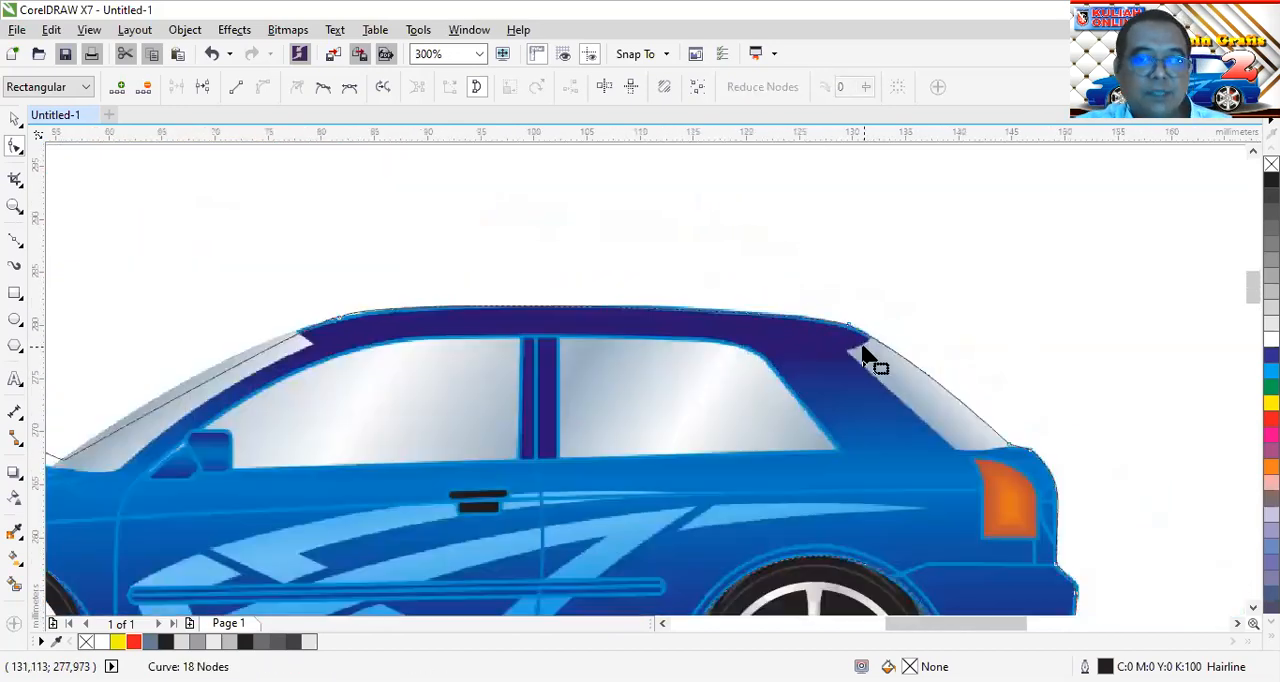
Bend the windshield segment out to the glass edge and adjust both handles of the front roof node for a smooth transition
scroll(223, 423, up, 1)
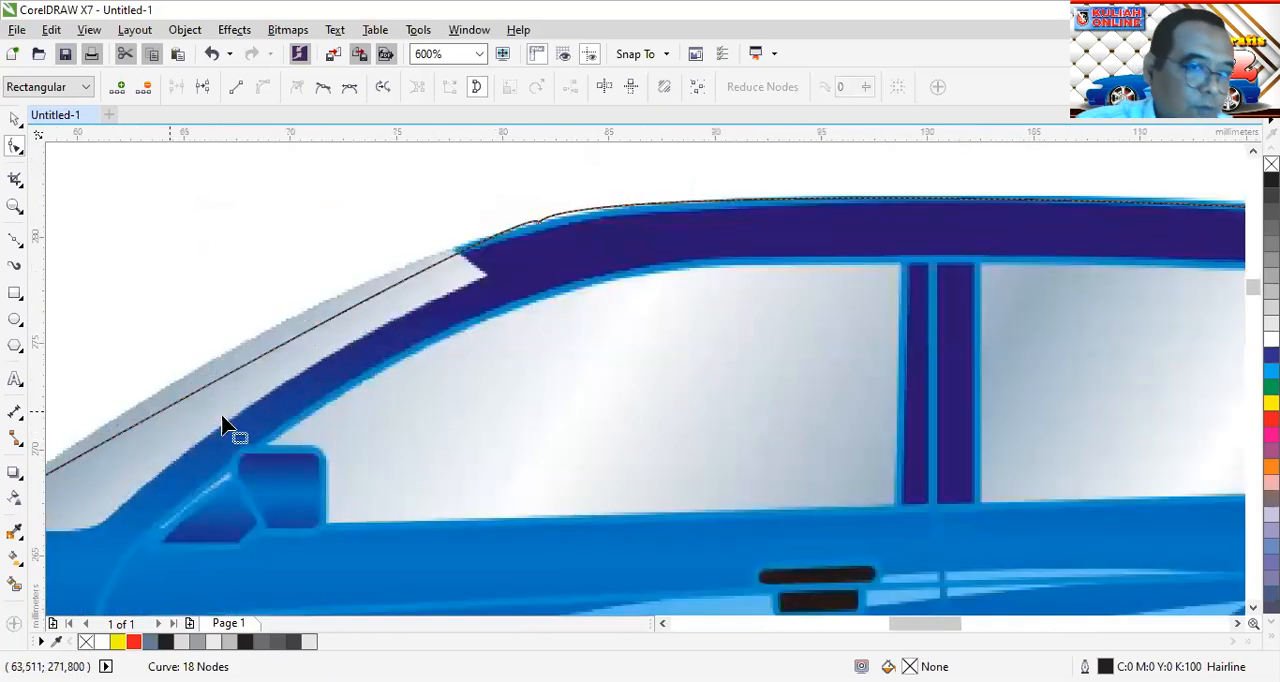
drag(291, 345, 283, 334)
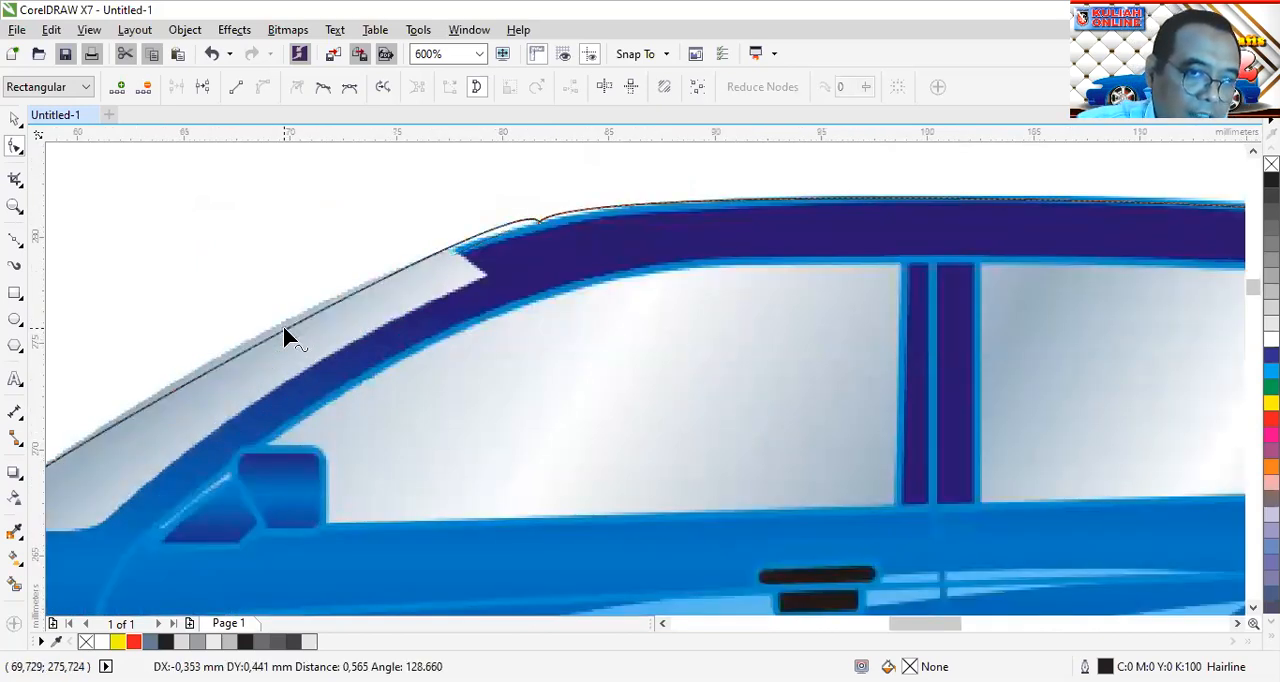
click(540, 222)
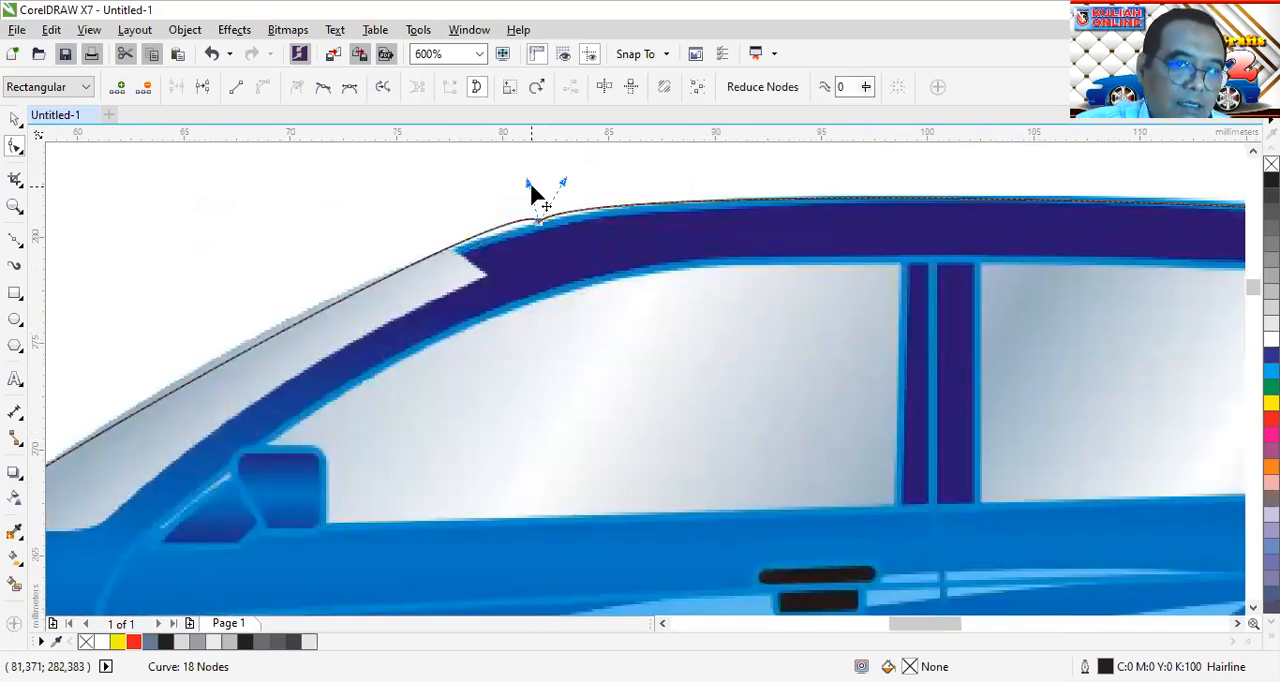
drag(529, 184, 378, 250)
drag(563, 183, 681, 173)
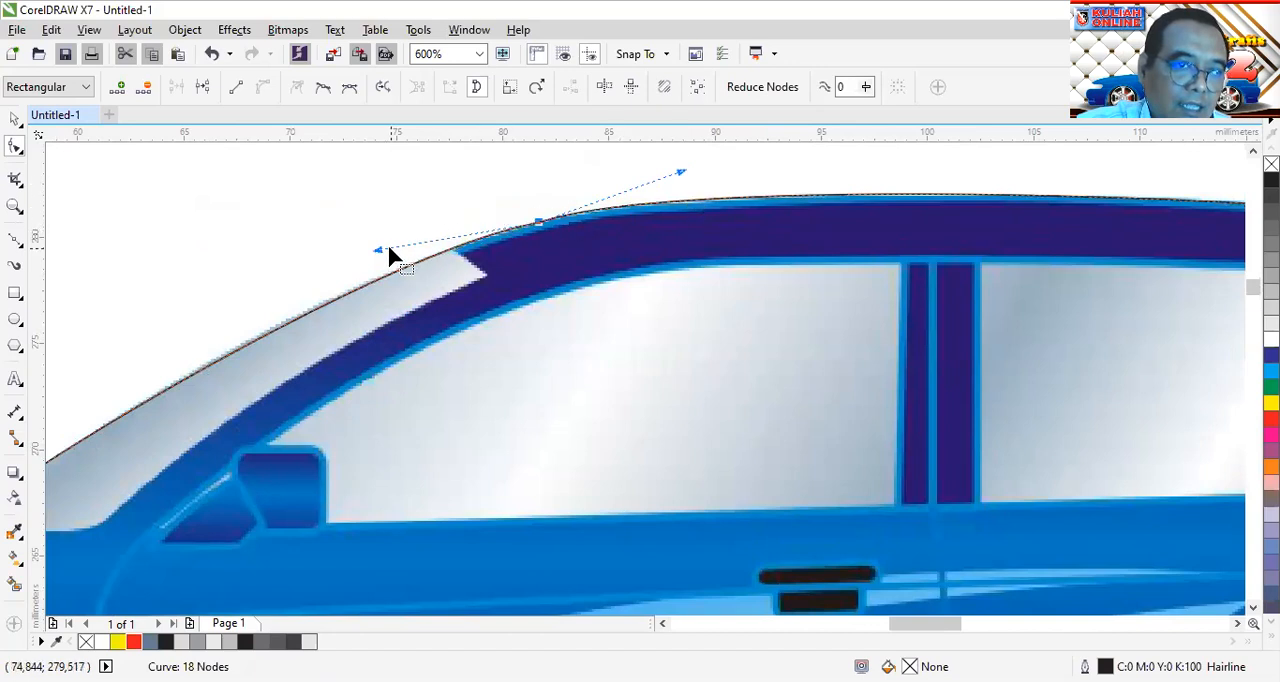
drag(375, 251, 357, 260)
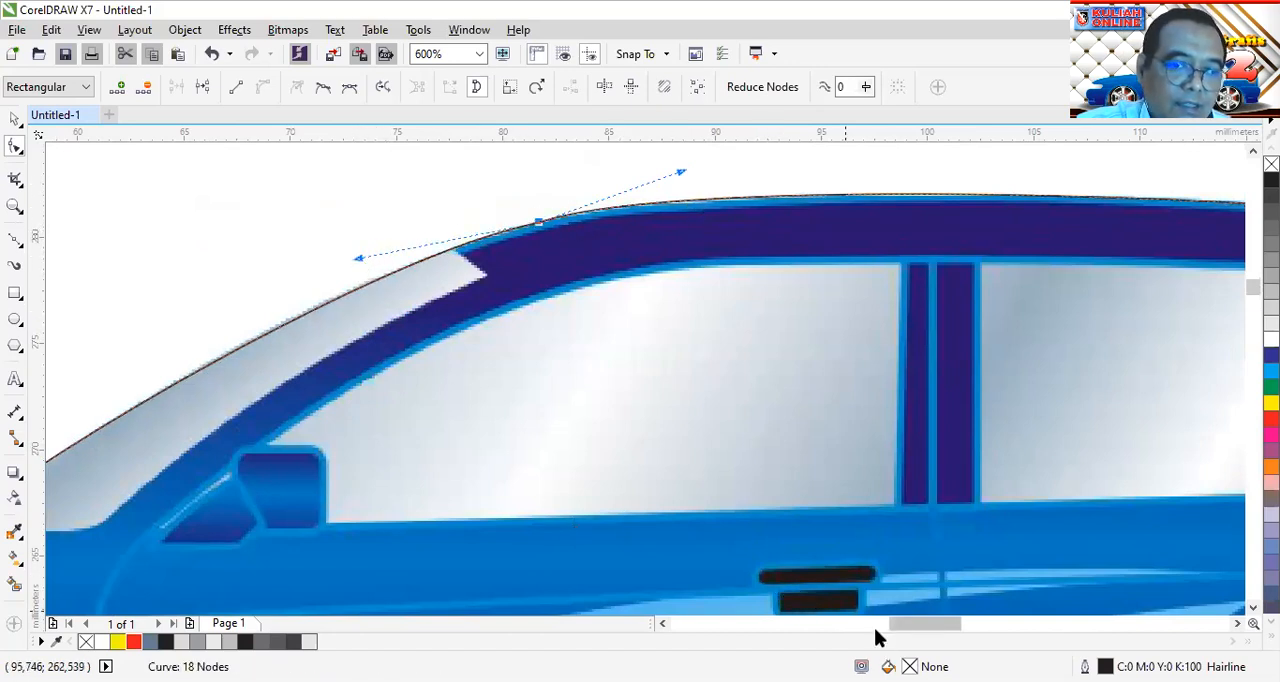
Fit the outline between the hood's rear tip and the windshield base by repositioning the nodes and adjusting the curve handle
drag(903, 630, 876, 630)
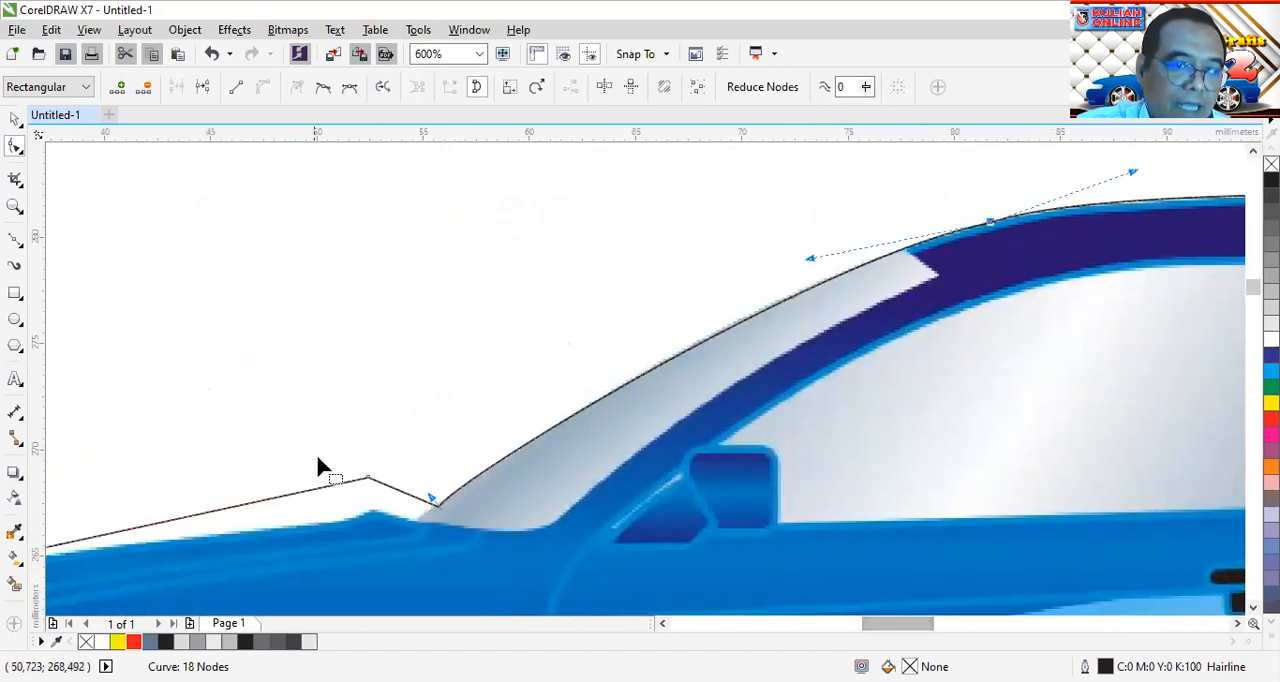
drag(365, 481, 397, 530)
scroll(397, 530, up, 5)
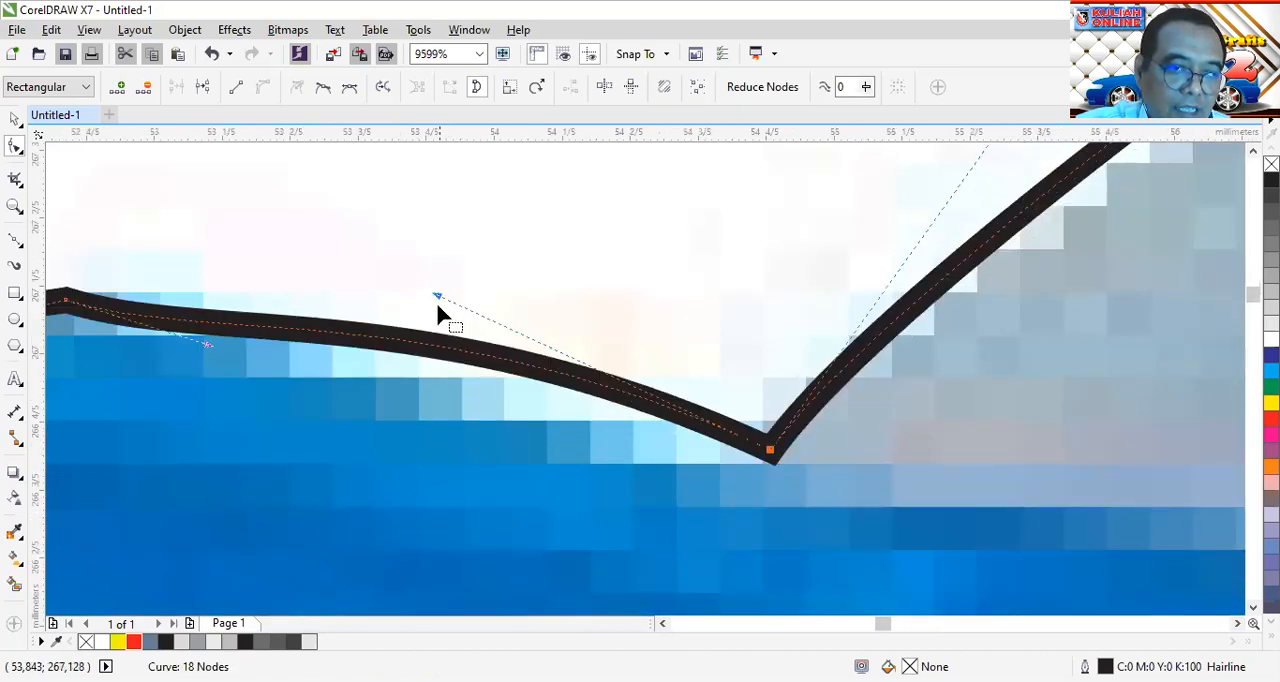
click(437, 378)
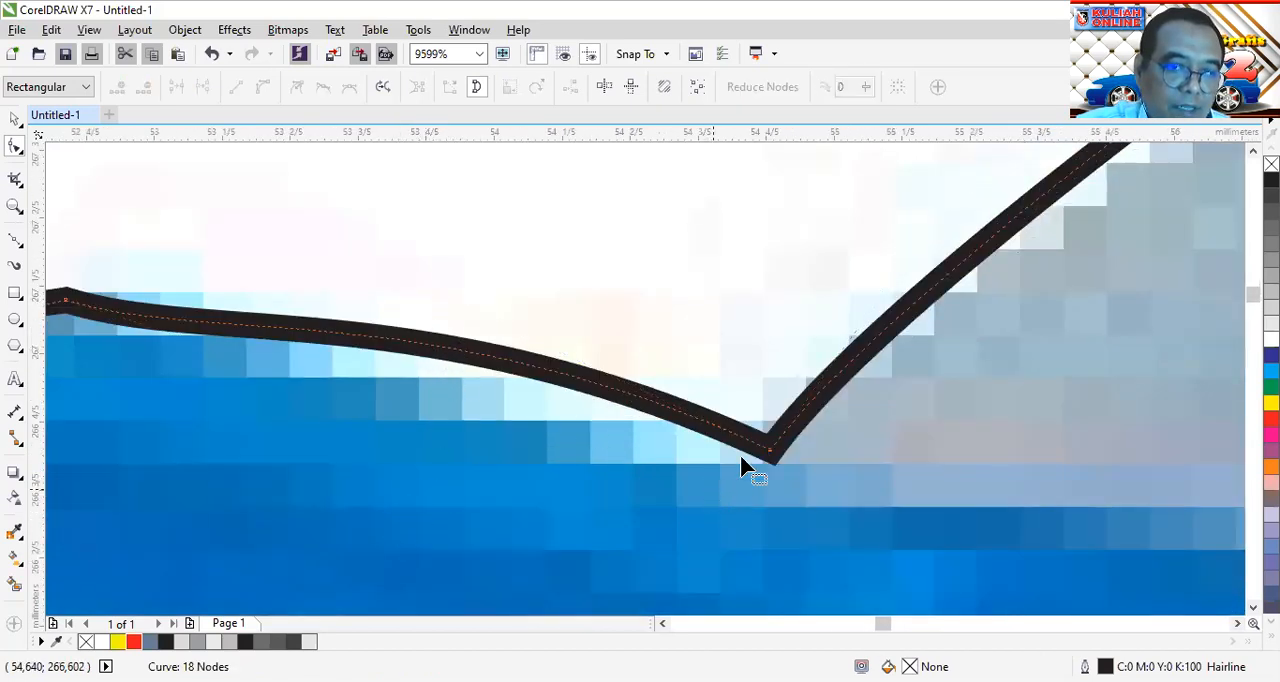
click(770, 452)
drag(435, 298, 372, 368)
scroll(768, 282, down, 1)
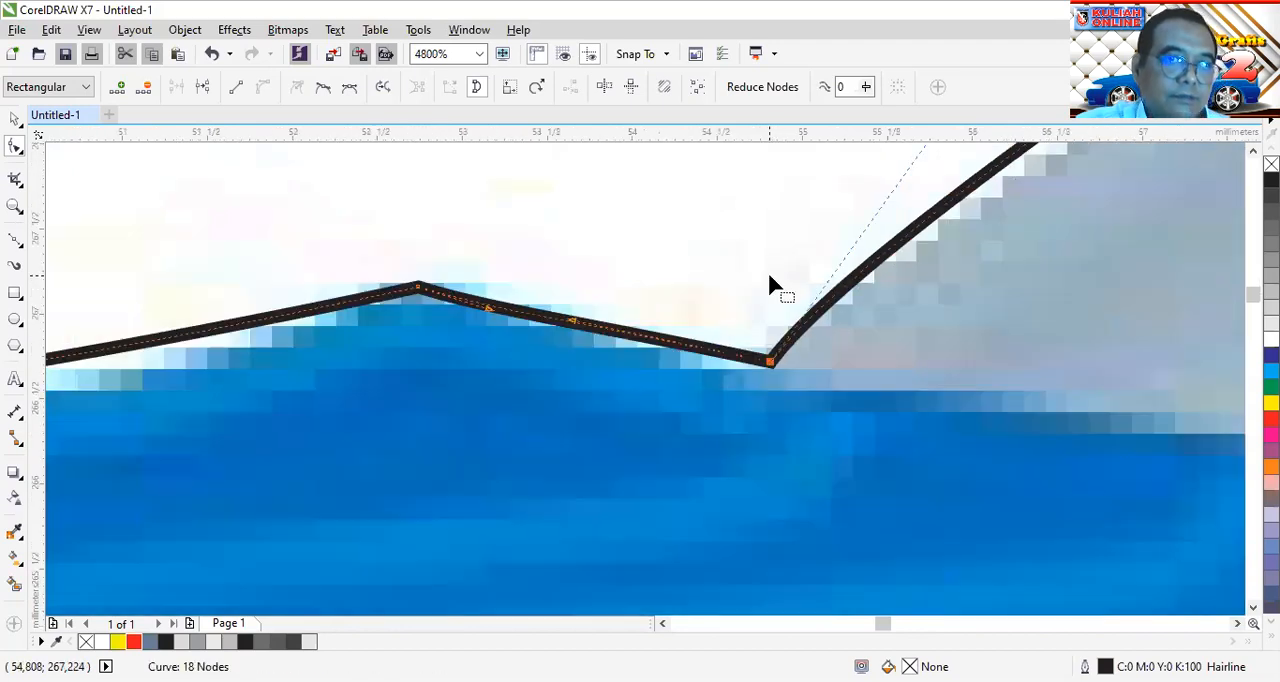
Check the closed body outline with a temporary yellow fill and remove the fill again
scroll(770, 280, down, 2)
mouse_move(874, 620)
mouse_down()
mouse_move(851, 608)
mouse_move(891, 618)
mouse_up()
scroll(803, 440, down, 1)
scroll(955, 218, down, 1)
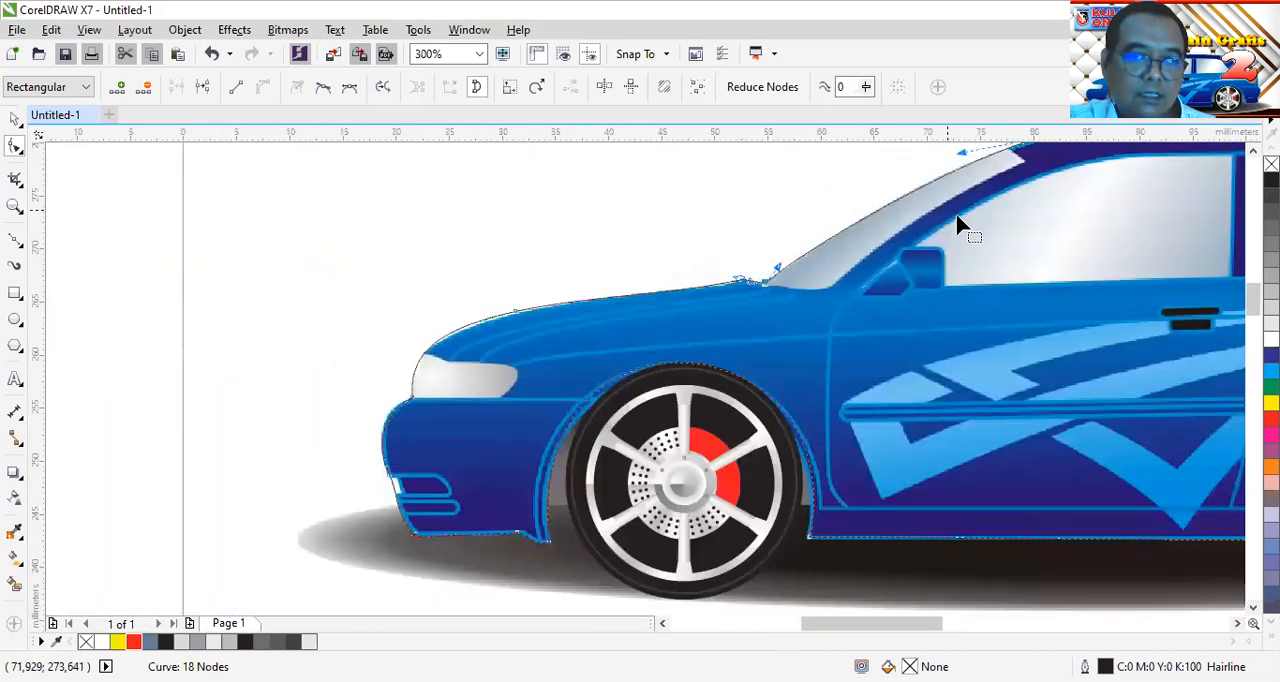
click(1271, 403)
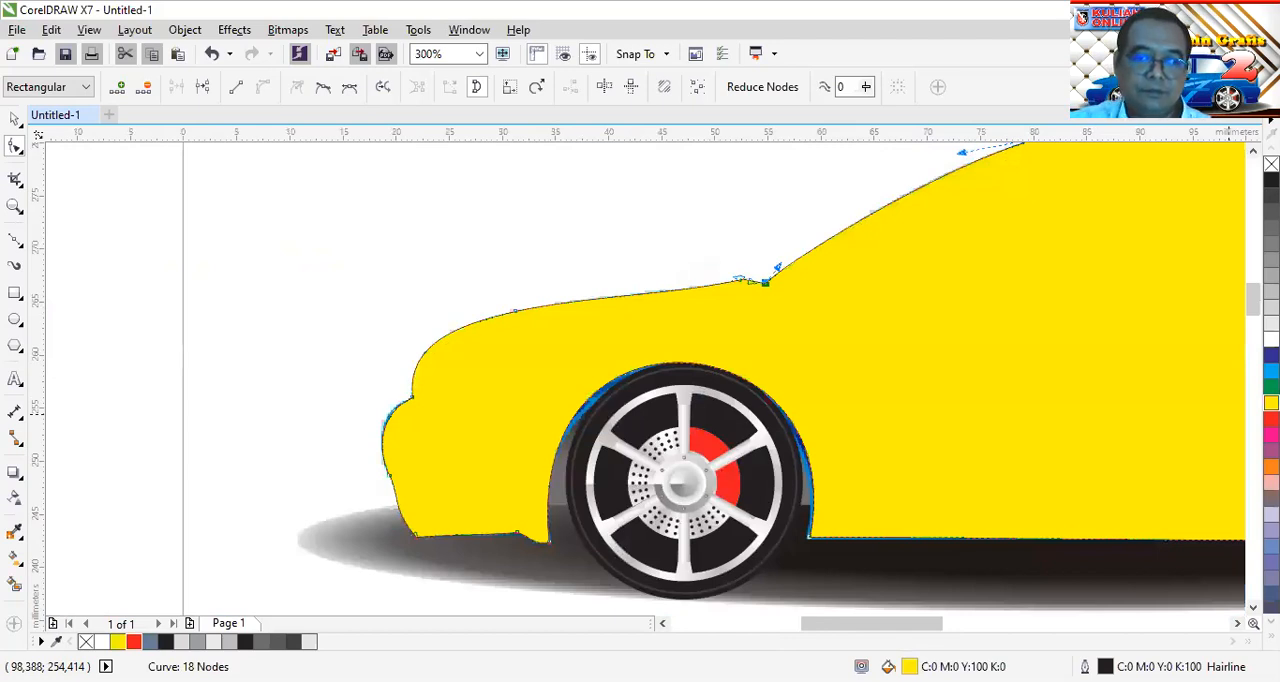
scroll(1020, 567, right, 3)
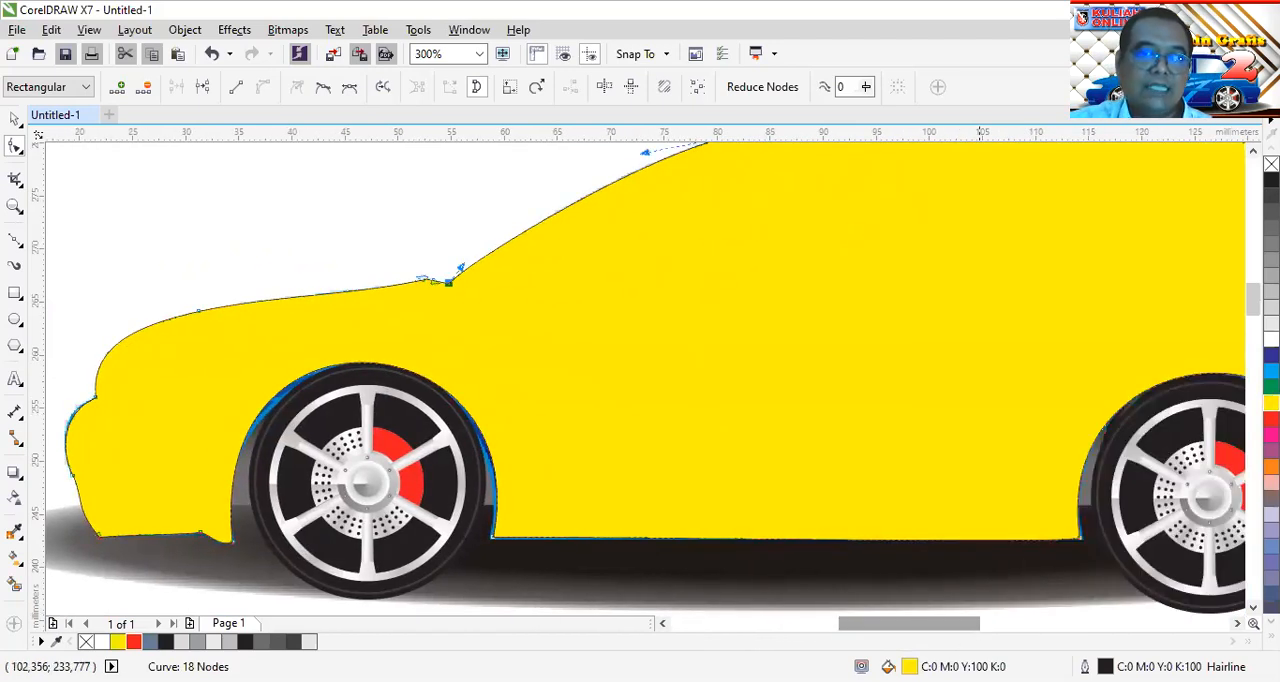
scroll(398, 280, up, 1)
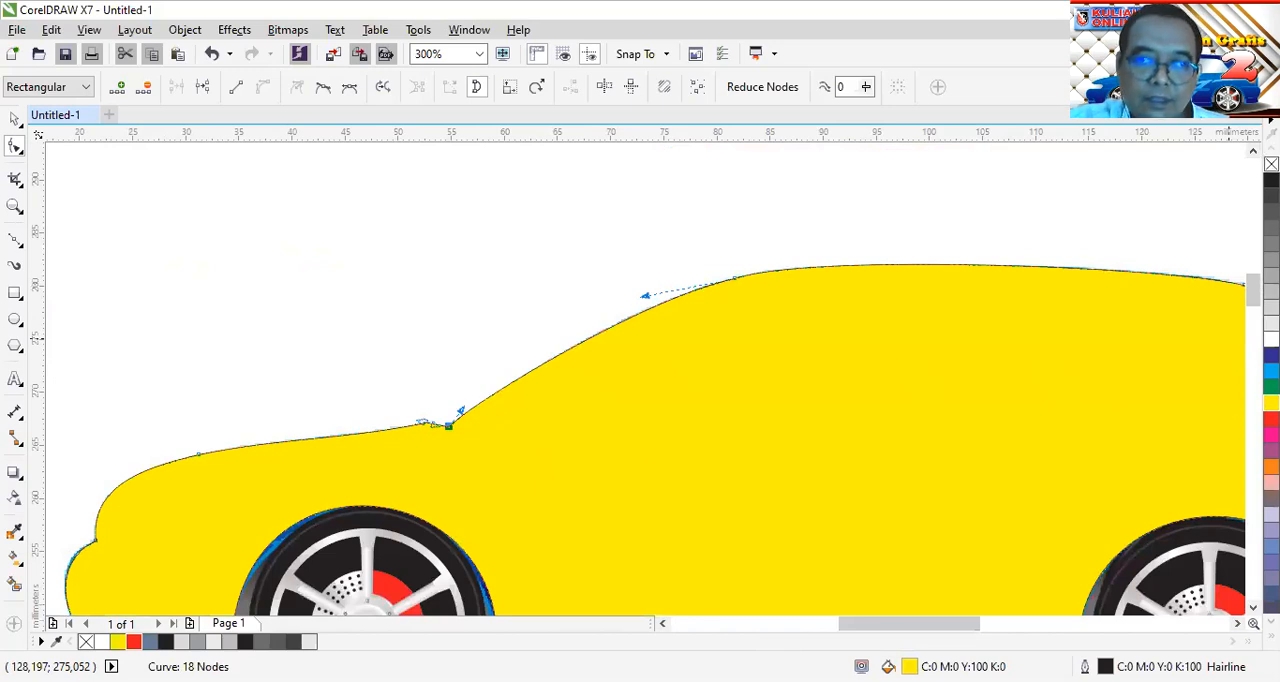
click(1271, 164)
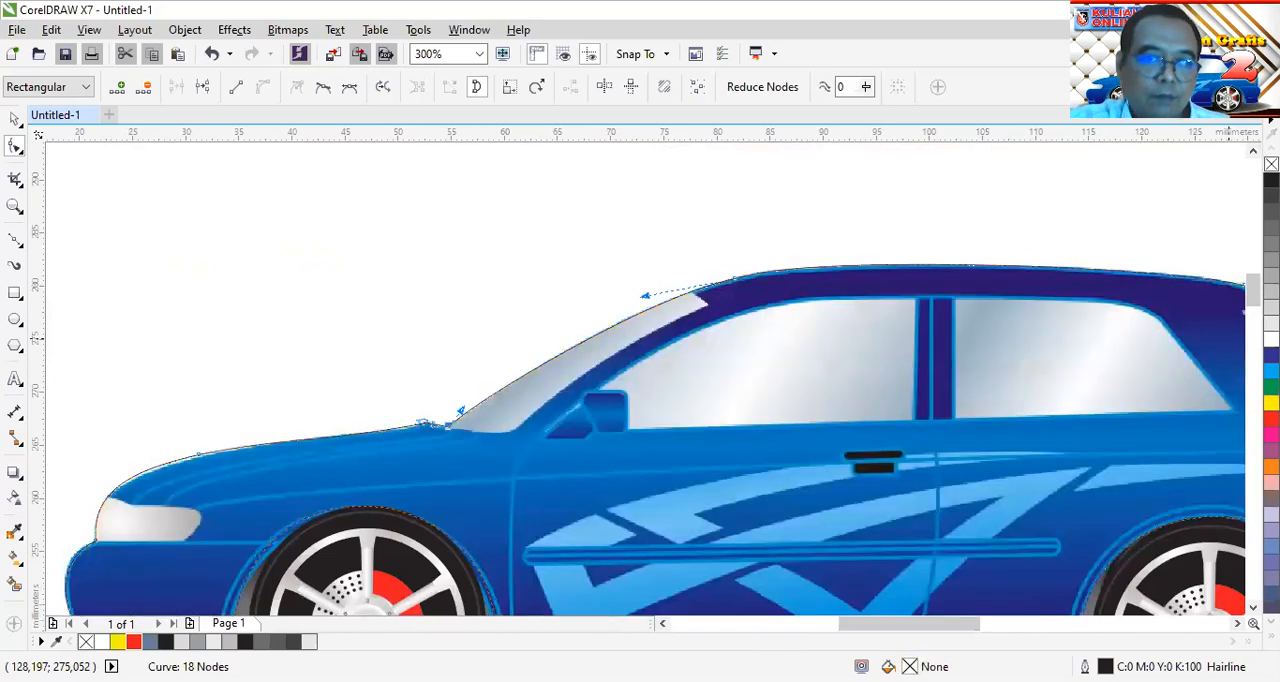
Draw a closed four-node Bezier shape around the windshield, with its outer side extending beyond the body outline
click(14, 241)
scroll(685, 287, up, 1)
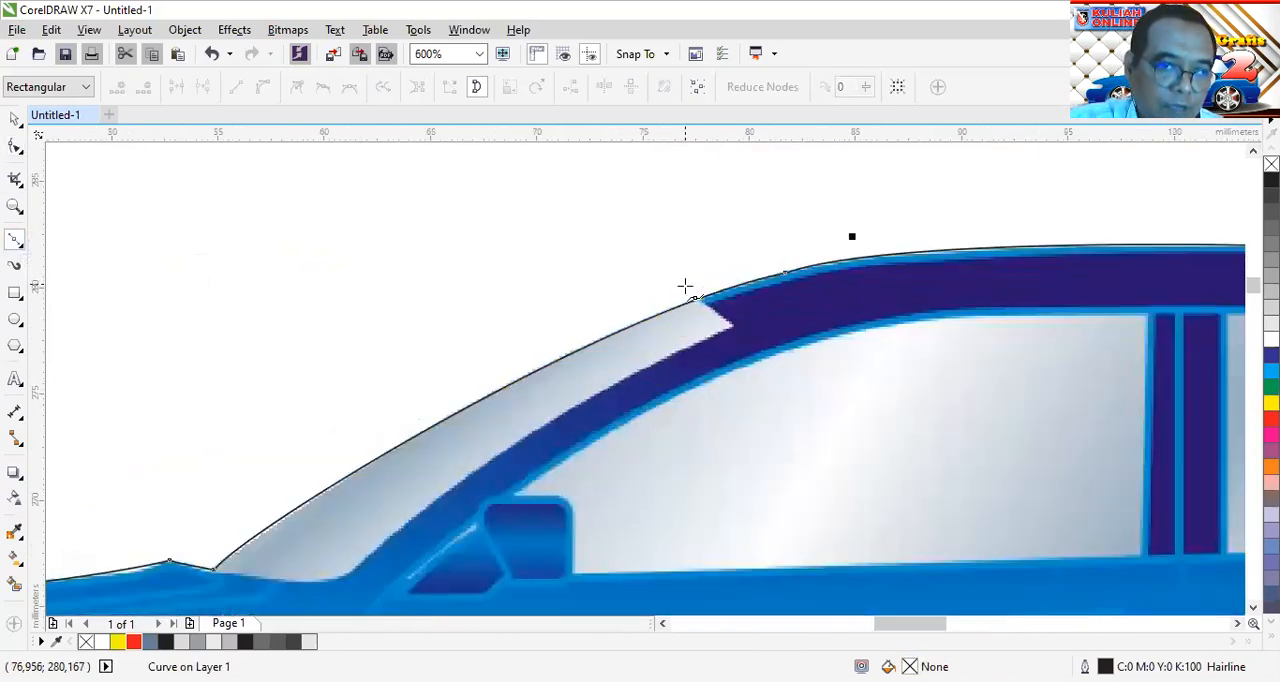
click(670, 262)
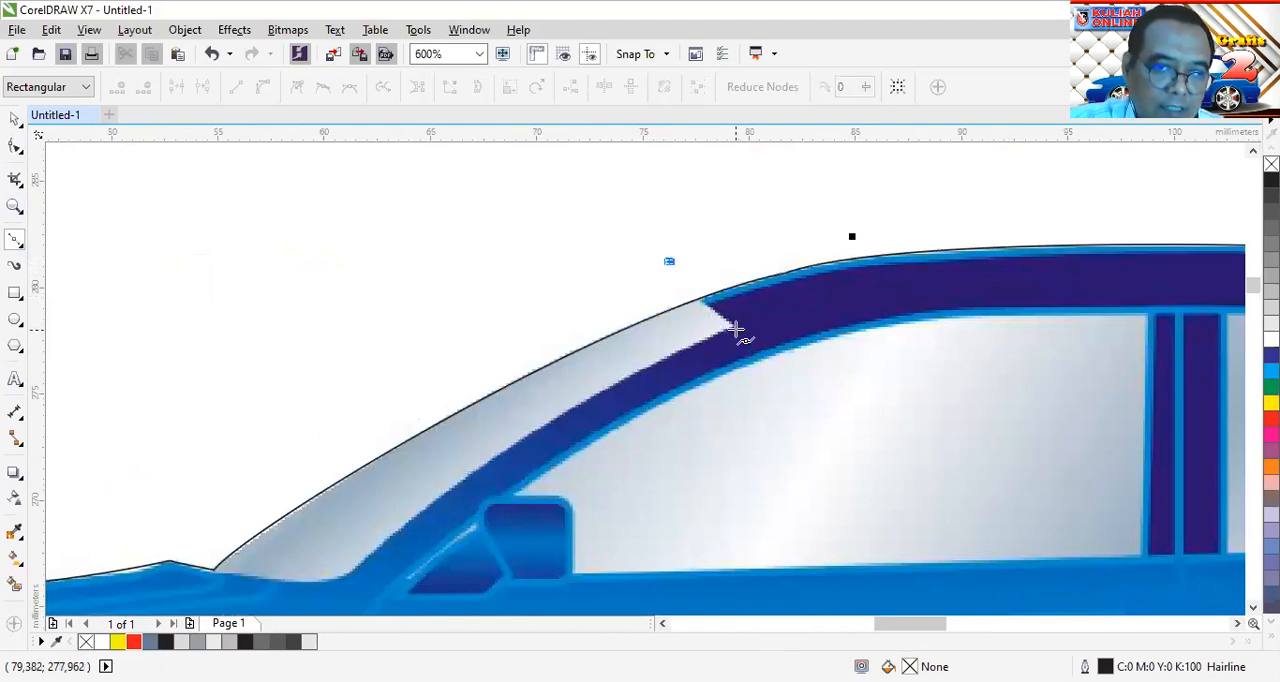
click(736, 331)
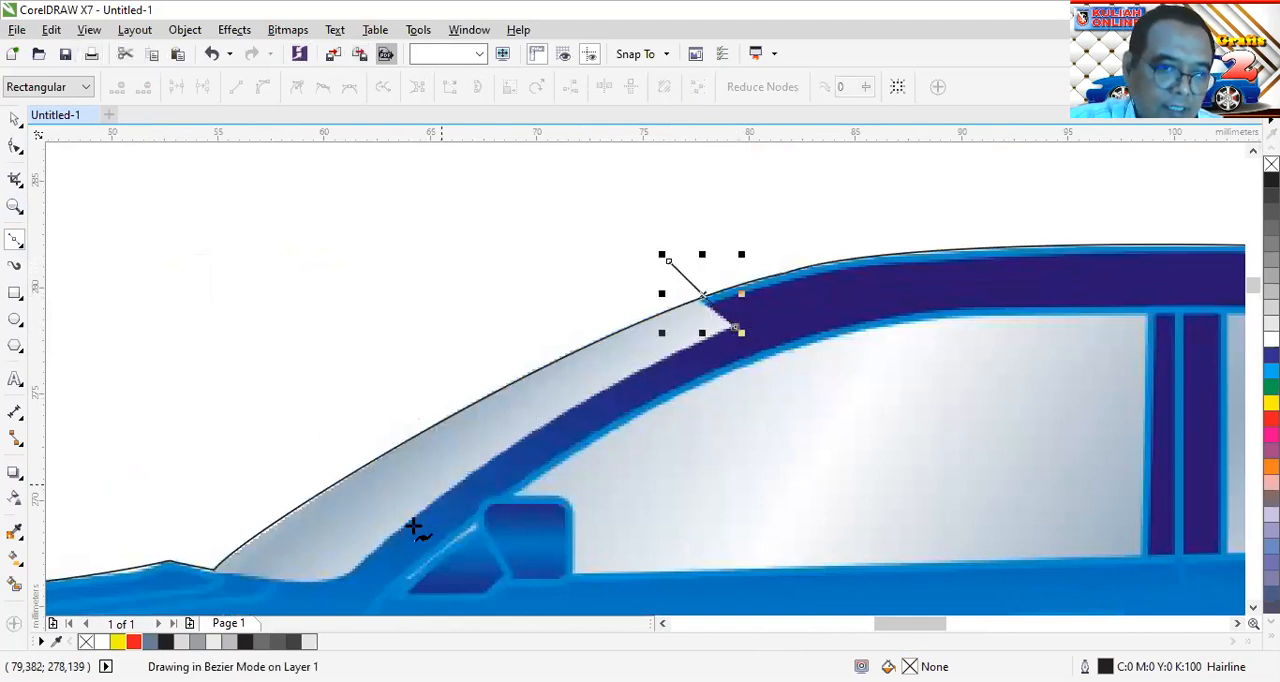
click(343, 580)
click(157, 552)
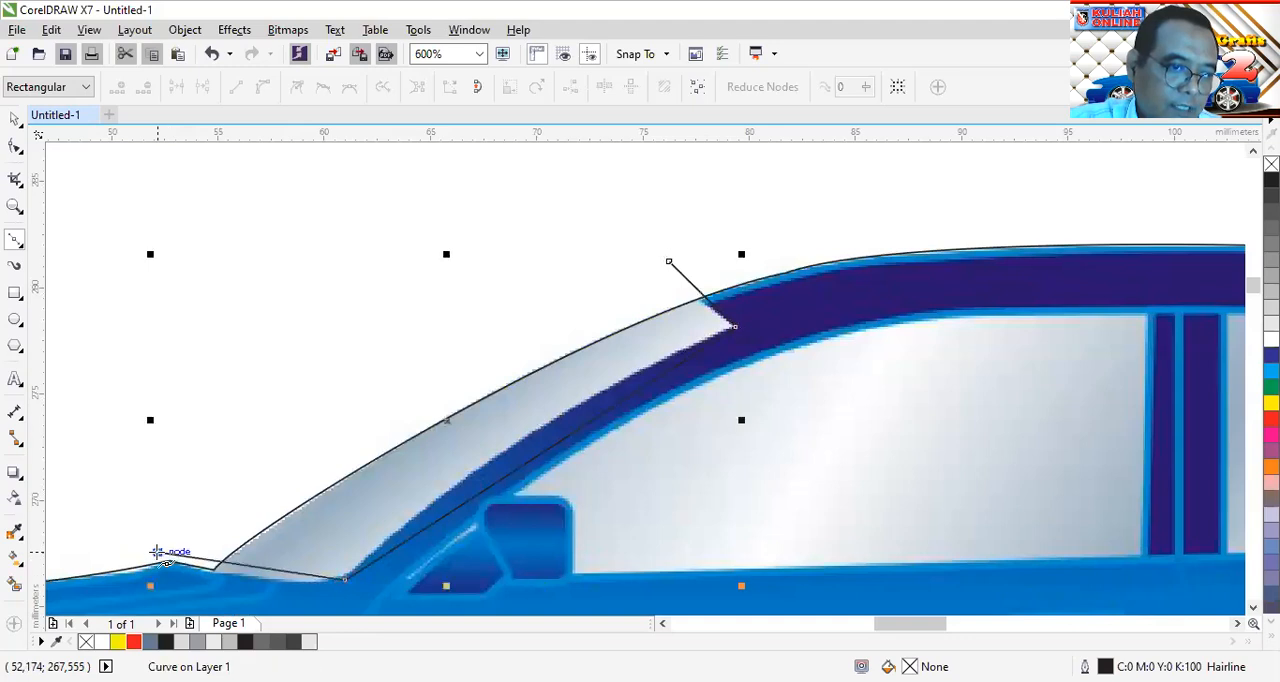
click(669, 261)
Convert the windshield shape's segments to curves, bend its inner side along the front pillar and adjust its upper outer corner
click(15, 146)
scroll(893, 272, down, 2)
drag(889, 223, 463, 465)
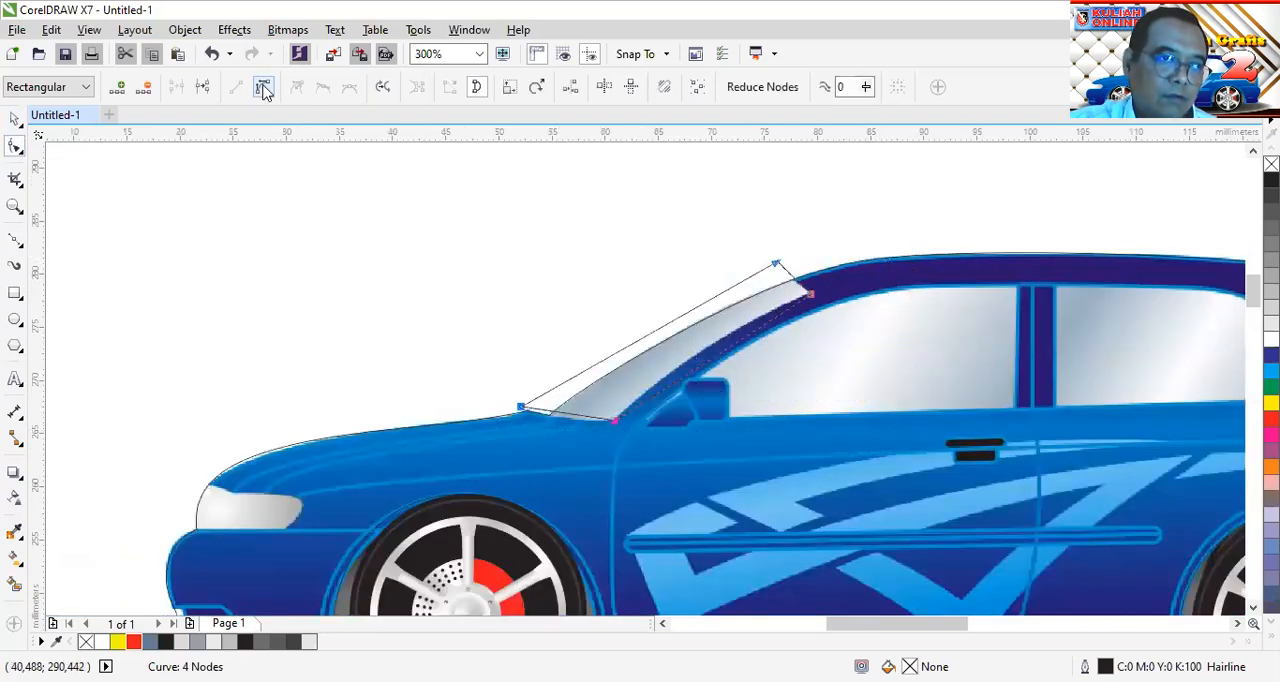
scroll(737, 314, up, 4)
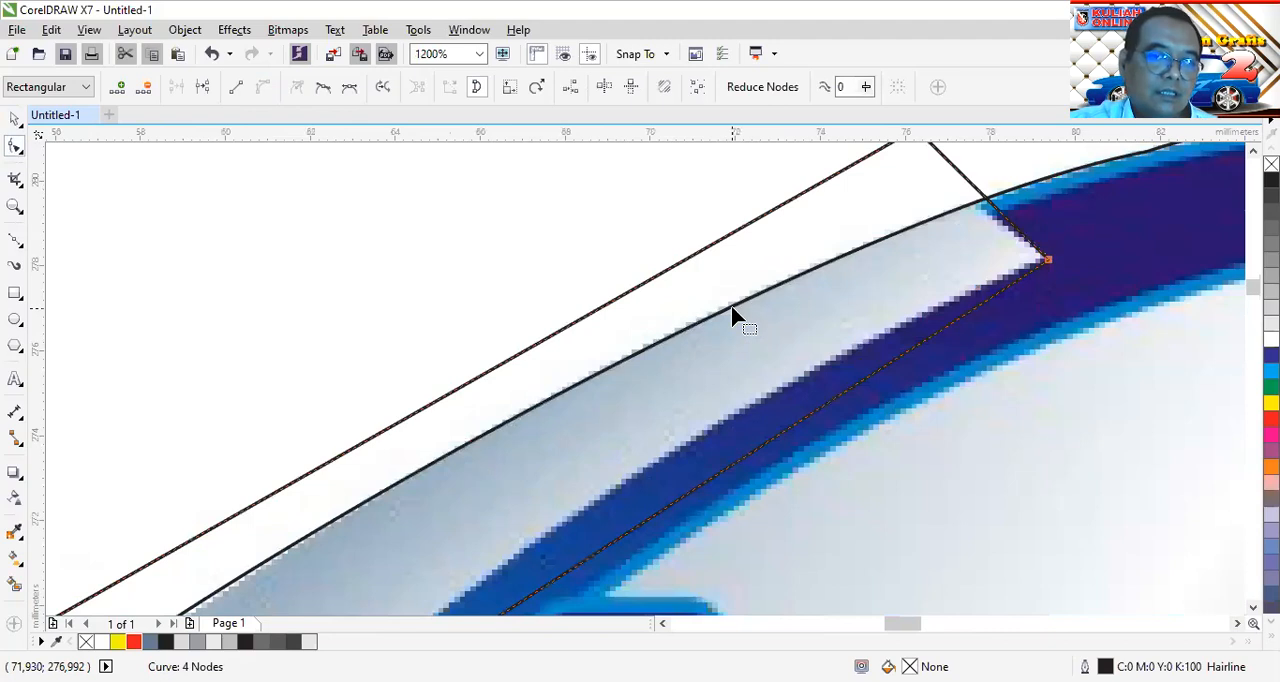
scroll(731, 316, down, 1)
drag(731, 397, 730, 376)
drag(824, 218, 818, 222)
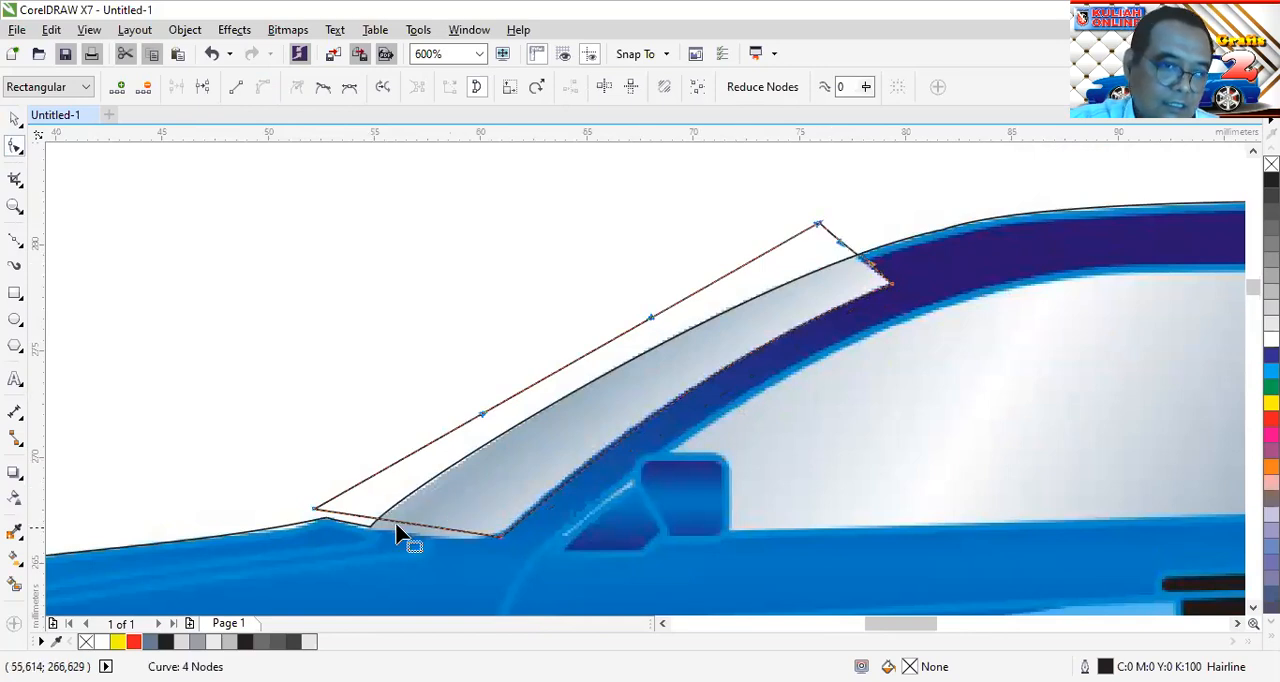
Bend the windshield shape's base along the glass's lower edge and refine the lower inner corner
drag(407, 533, 466, 545)
scroll(466, 545, up, 2)
drag(614, 539, 617, 534)
scroll(600, 540, down, 4)
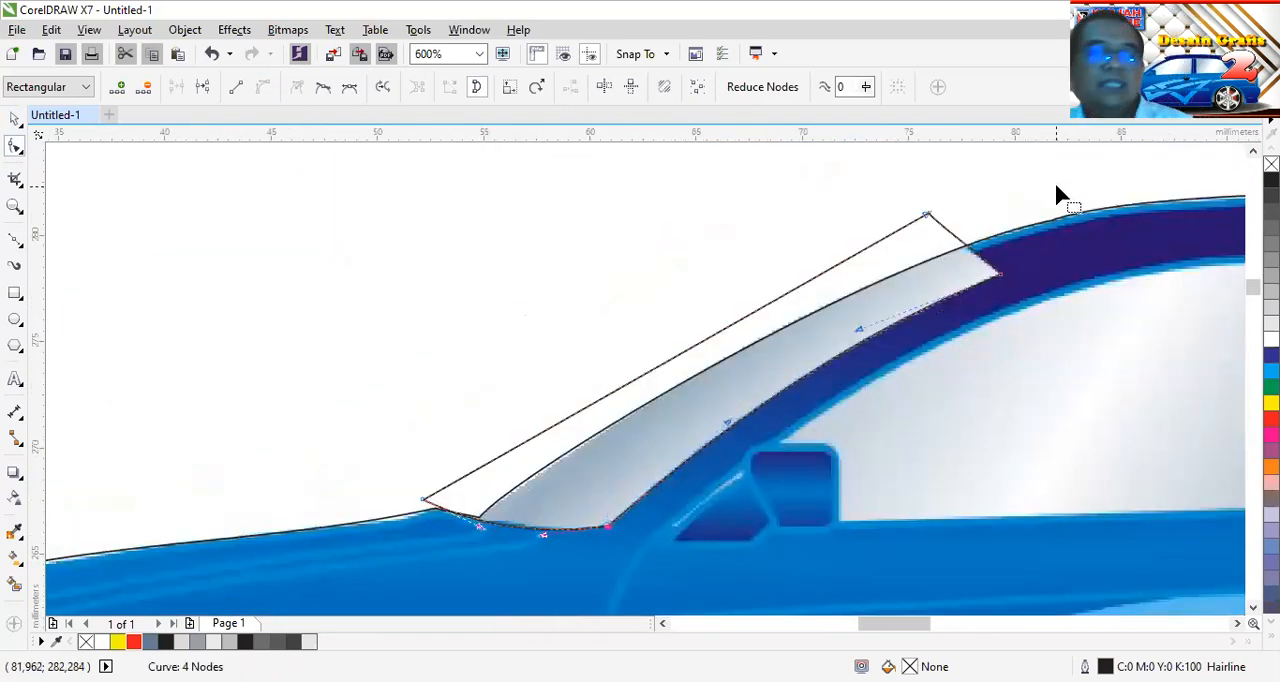
Fill the body outline with yellow to show how the windshield shape overlaps it
click(13, 120)
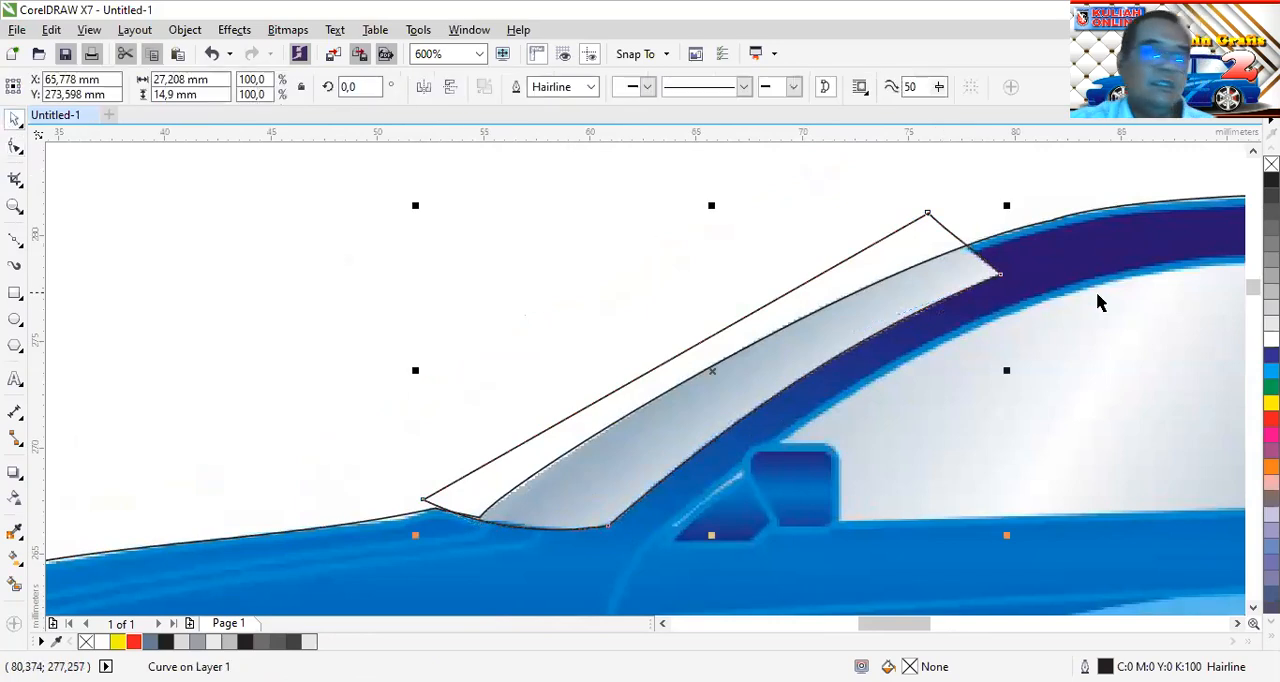
click(1119, 308)
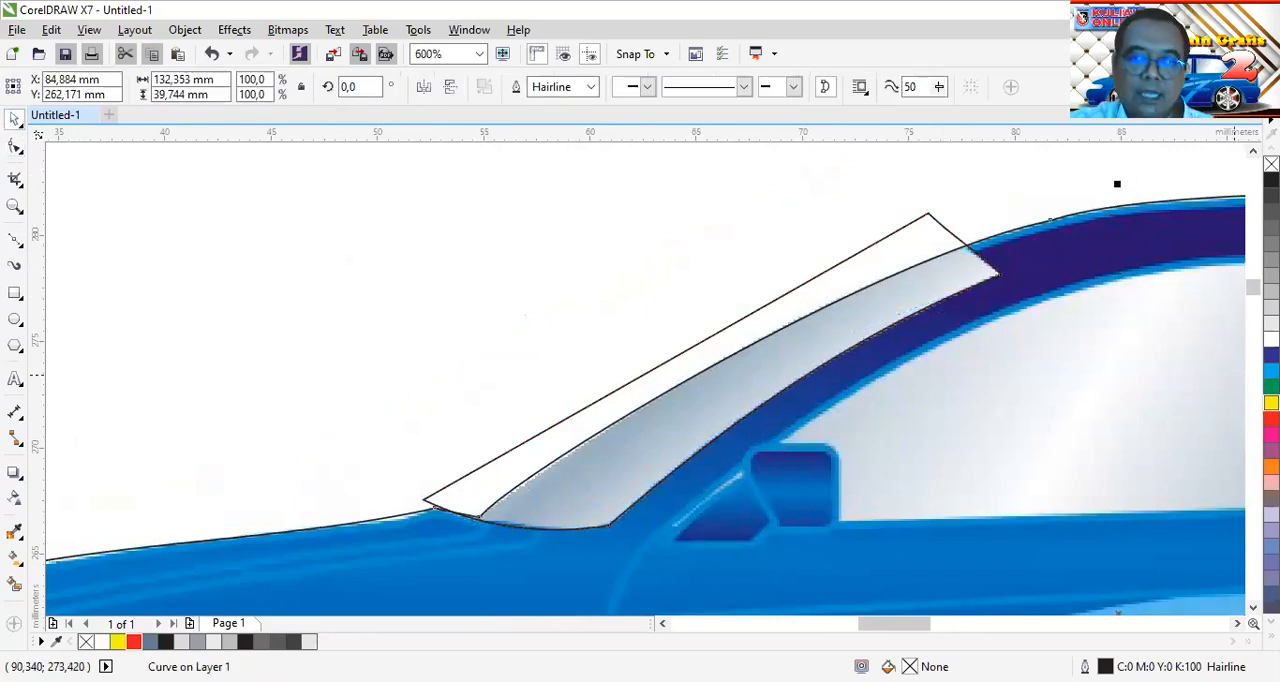
click(1271, 403)
click(526, 216)
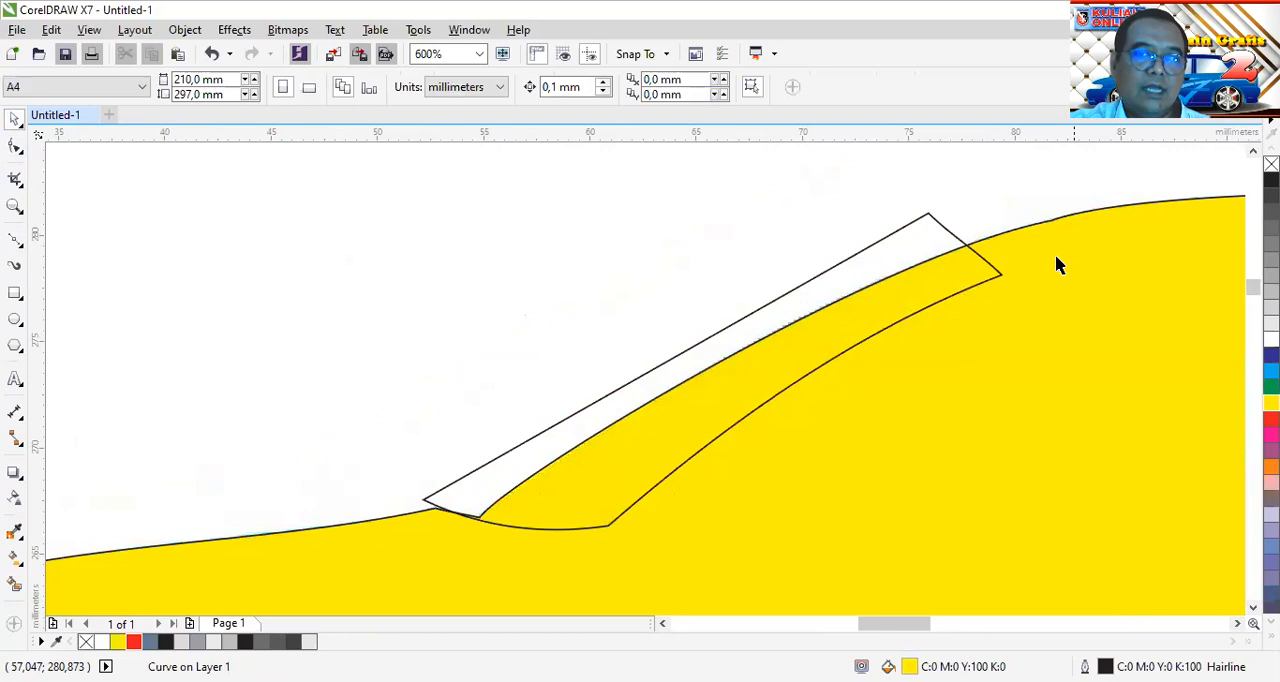
Intersect the body outline with the windshield shape and fill the resulting piece with 10% black
click(926, 224)
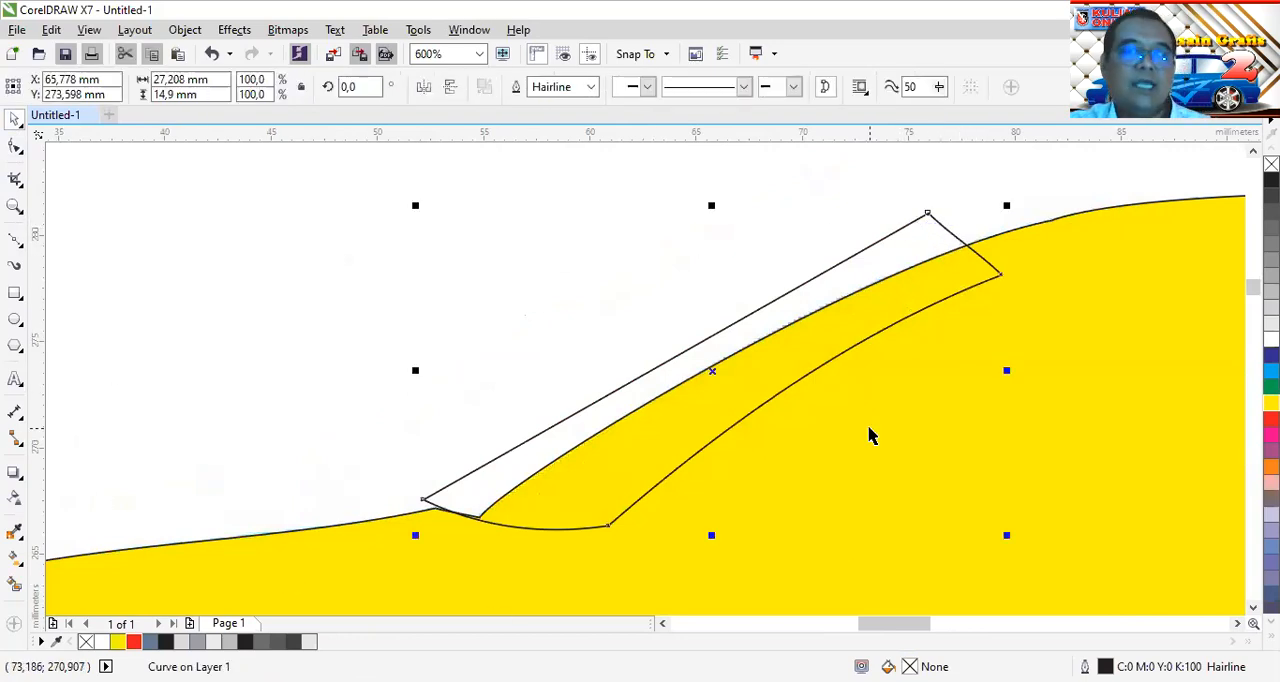
click(1090, 186)
click(1100, 296)
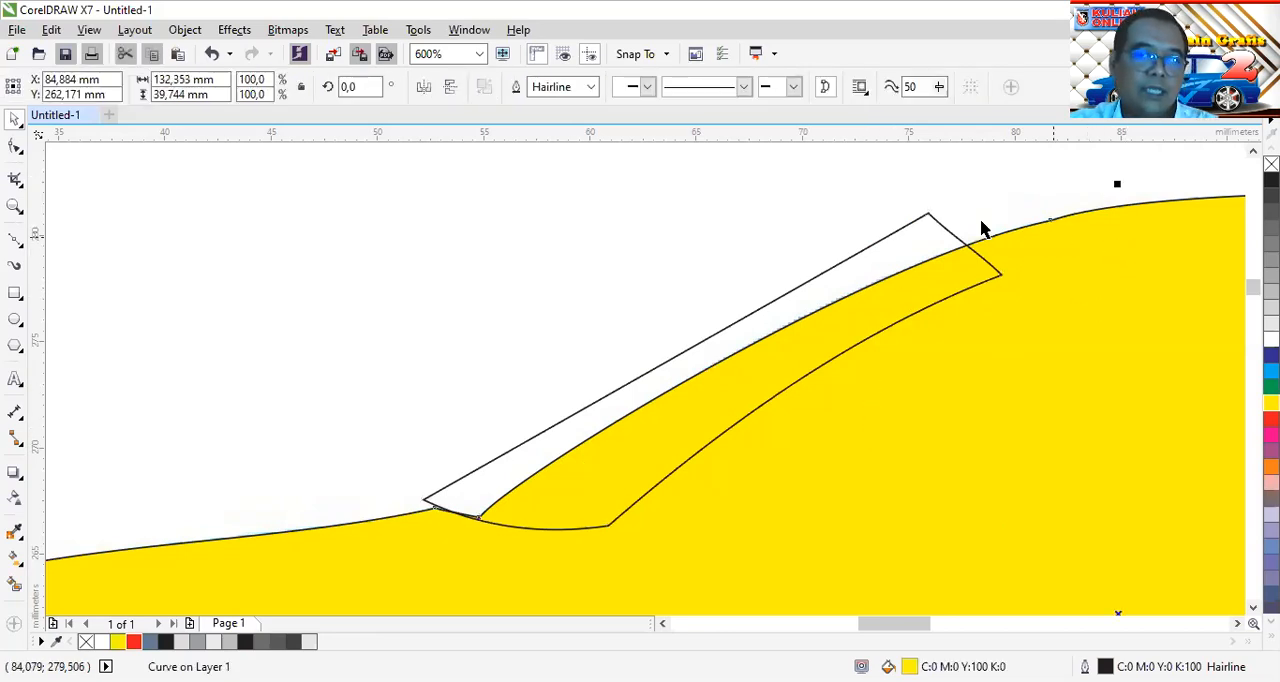
shift+click(928, 220)
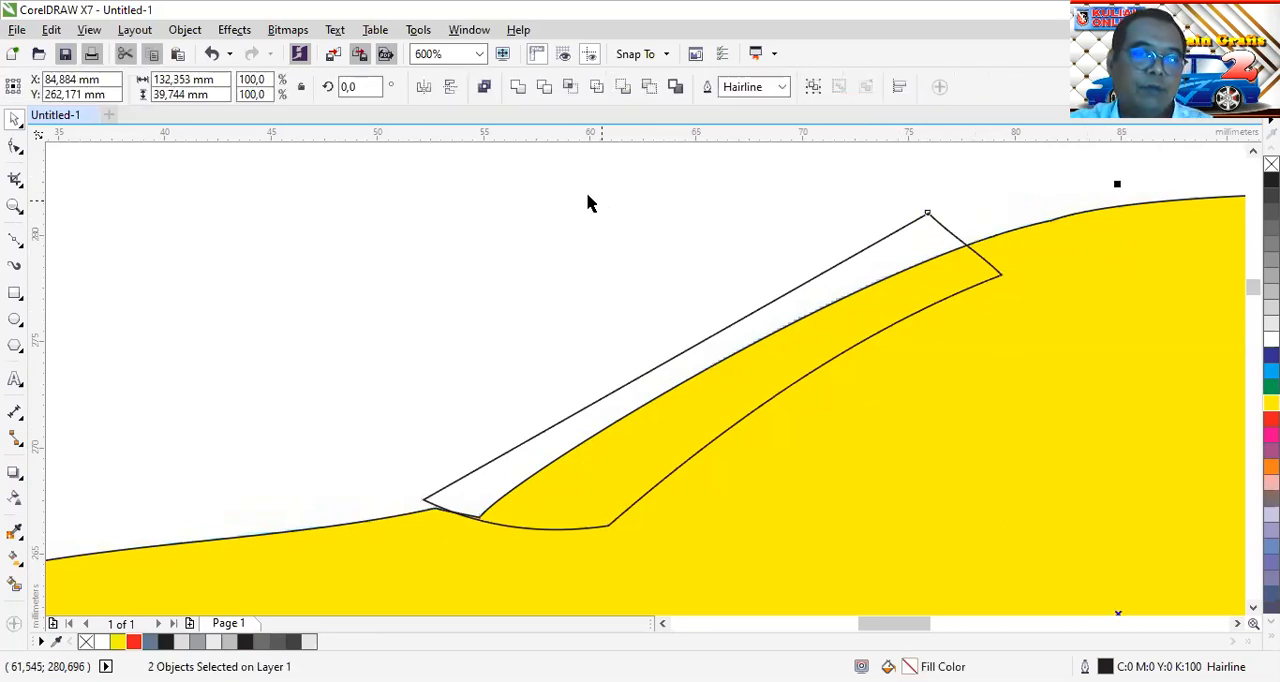
click(570, 88)
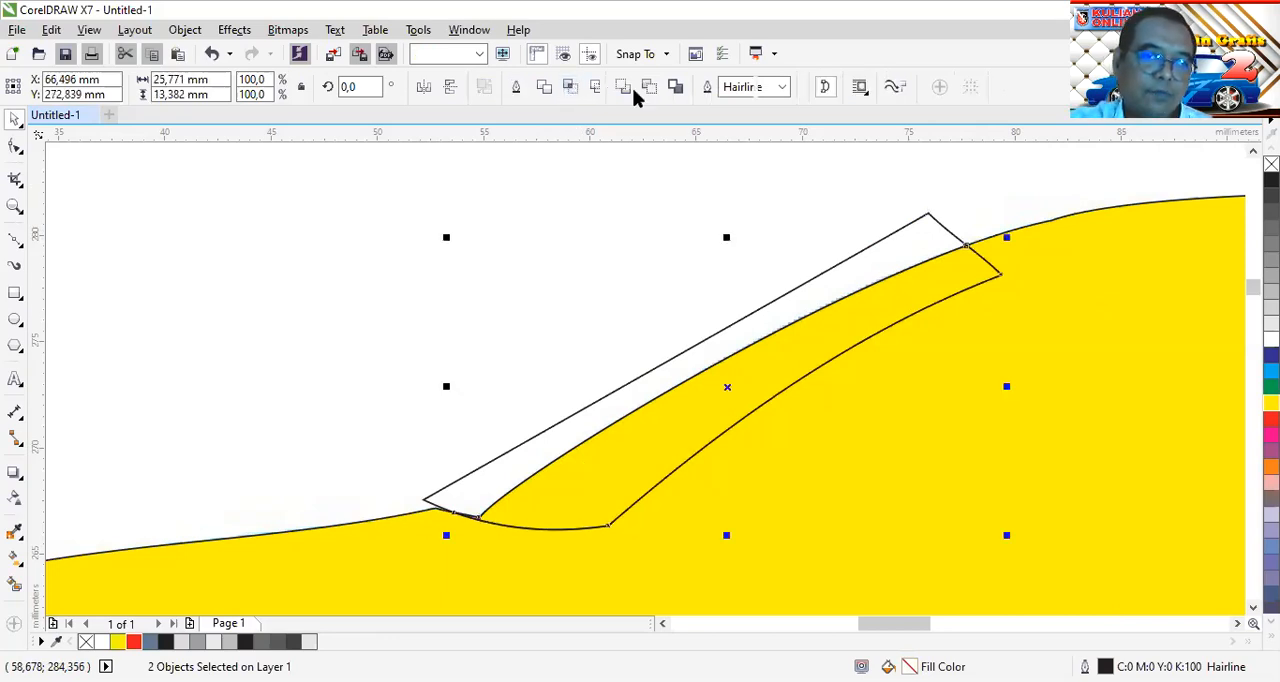
click(1271, 323)
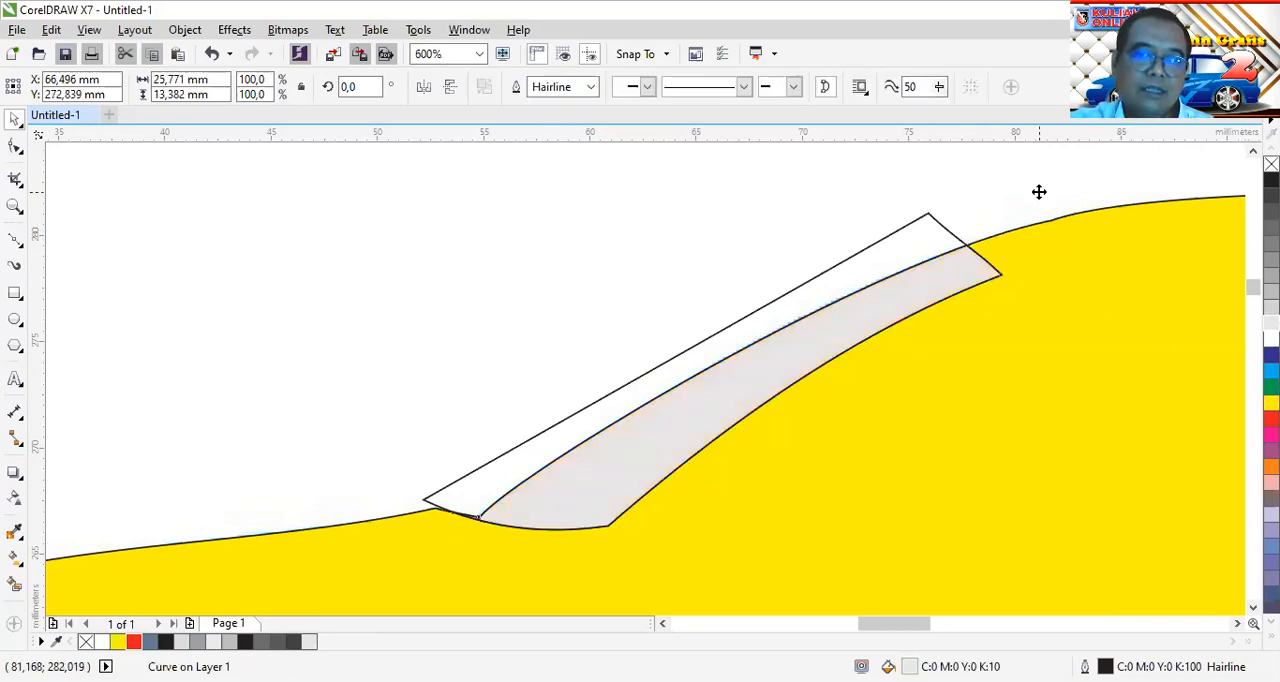
Delete the original oversized windshield shape that extends beyond the body outline
click(1040, 192)
click(928, 215)
drag(950, 227, 850, 212)
click(935, 224)
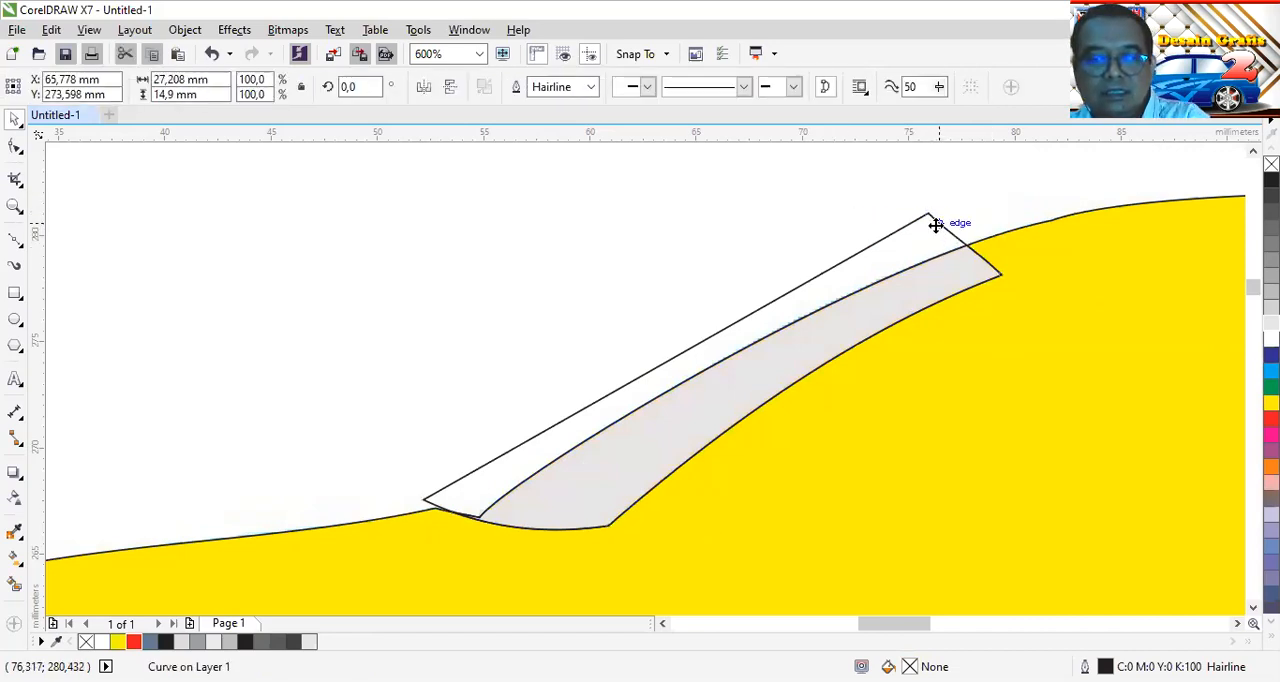
key(Delete)
Remove the yellow fill from the body outline
scroll(999, 262, down, 2)
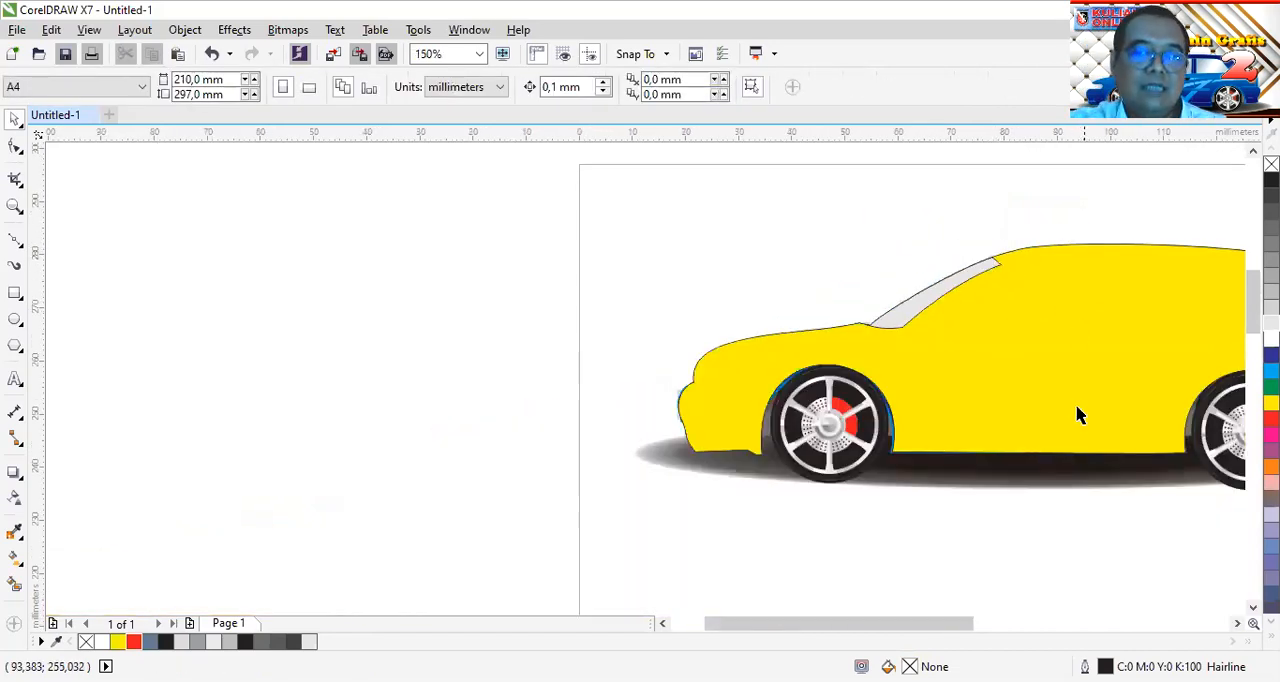
click(1063, 345)
drag(967, 623, 1027, 623)
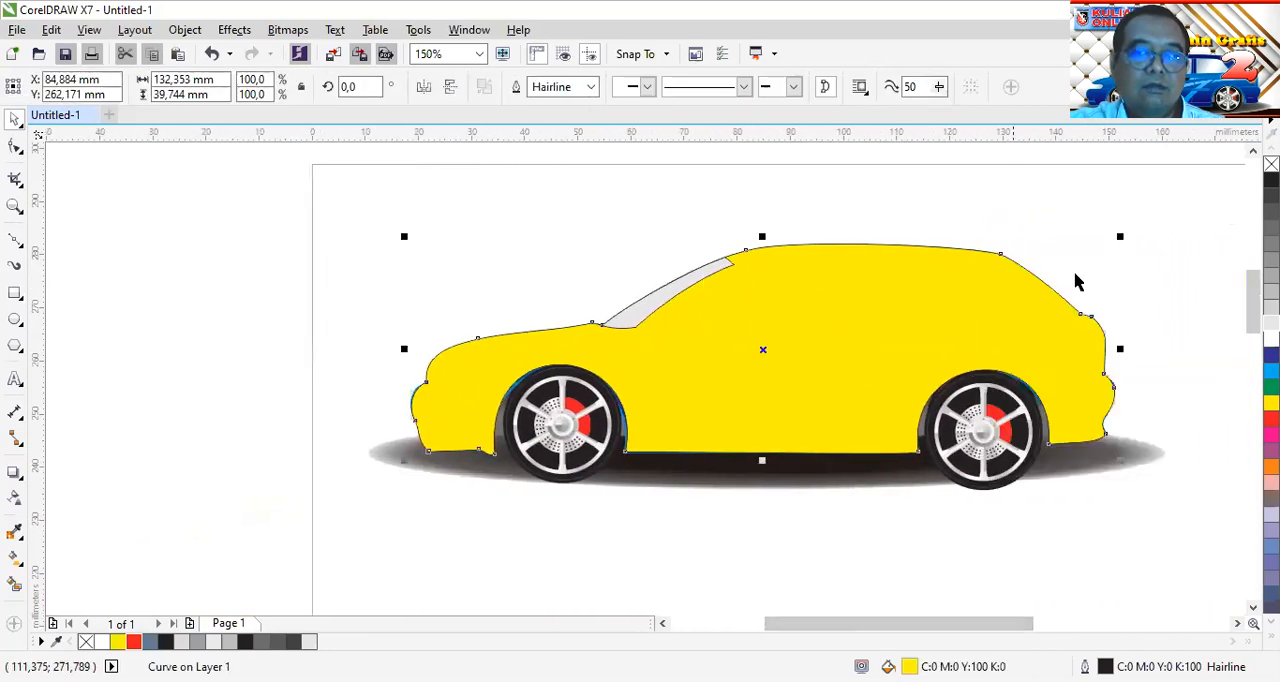
click(1271, 164)
click(997, 184)
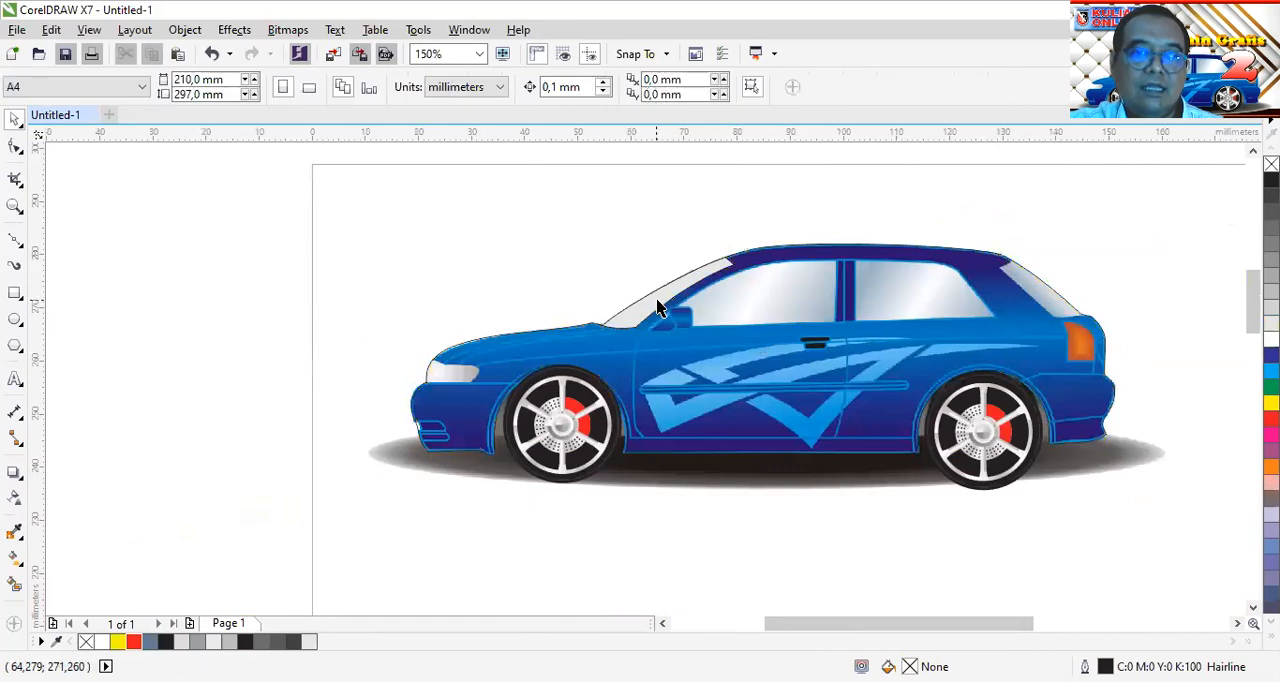
scroll(657, 301, up, 1)
click(700, 276)
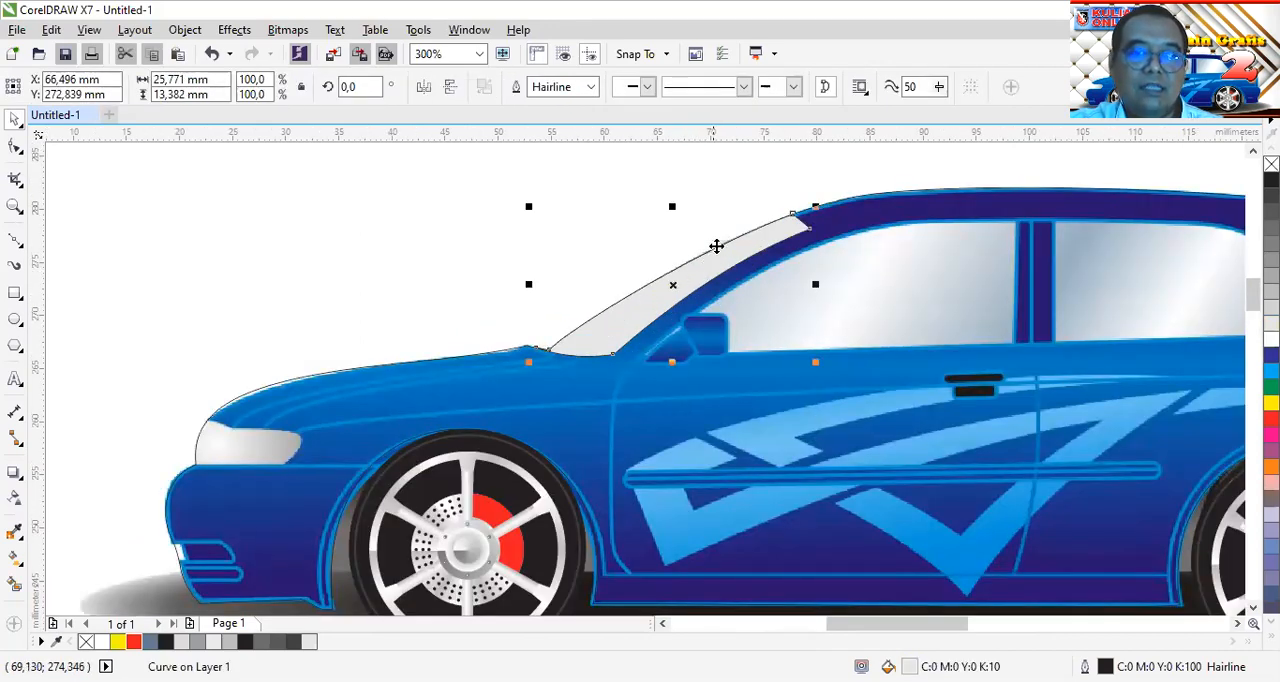
click(922, 292)
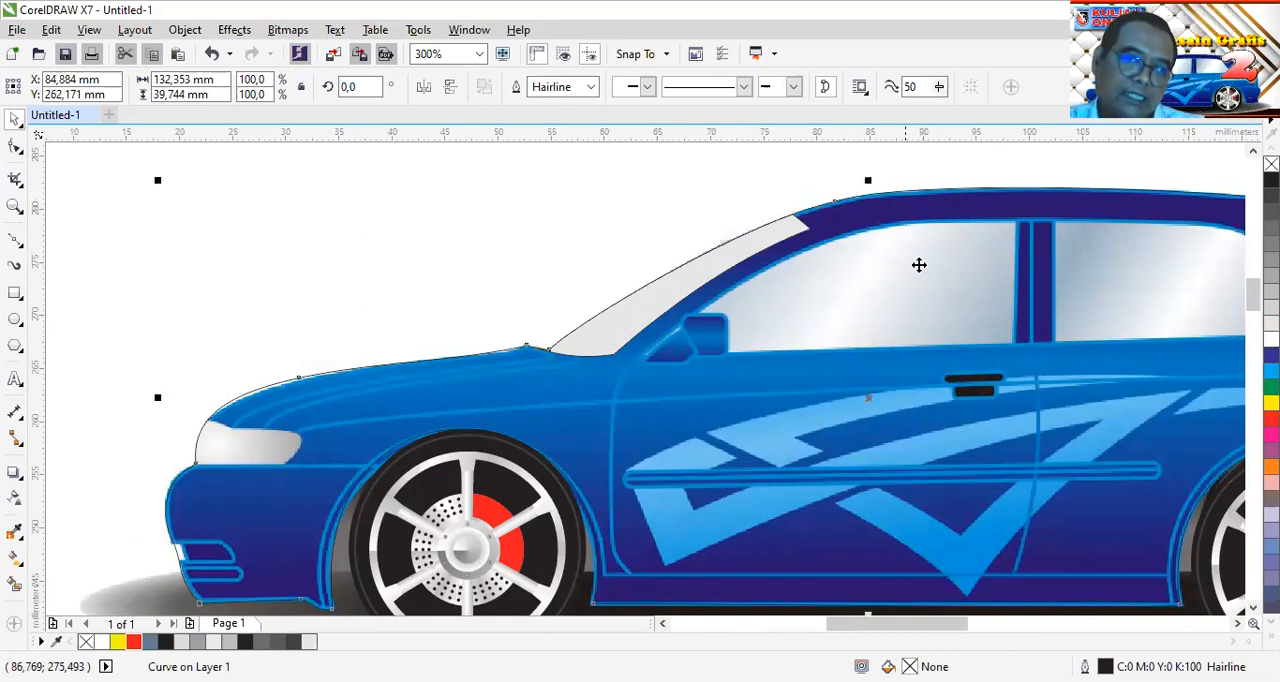
click(700, 274)
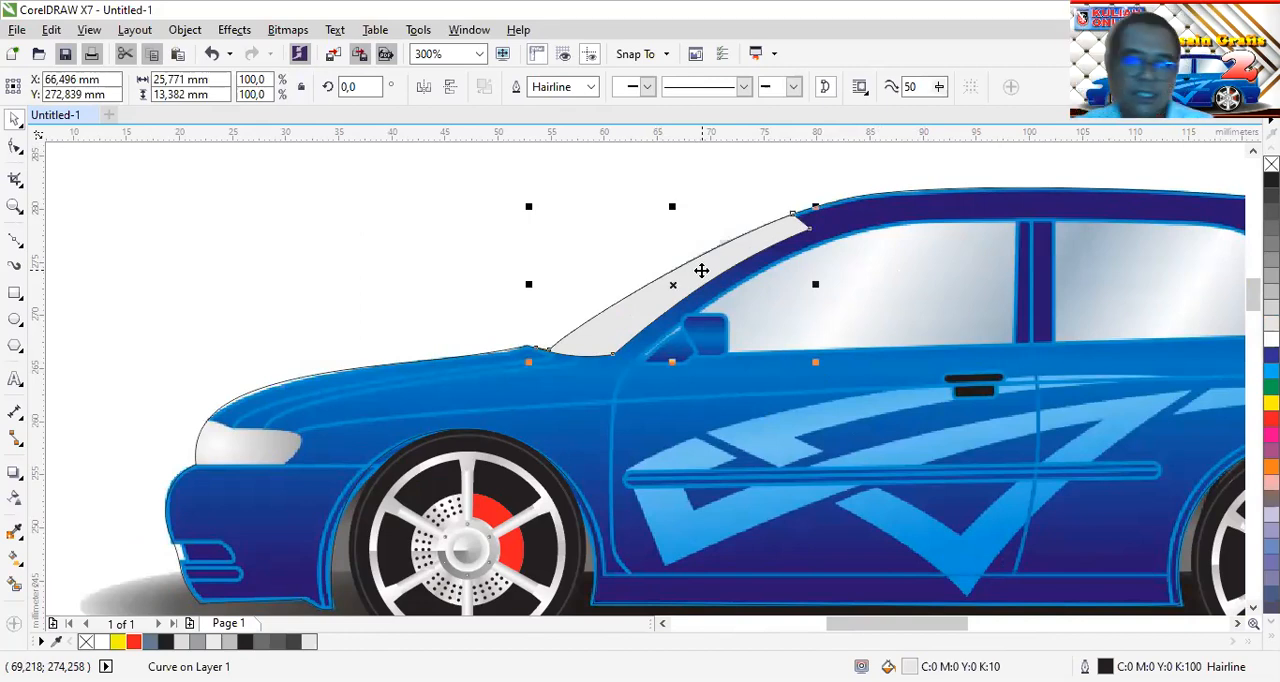
Draw a closed four-node Bezier shape around the rear window glass, with its outer side extending beyond the body outline
drag(898, 624, 966, 626)
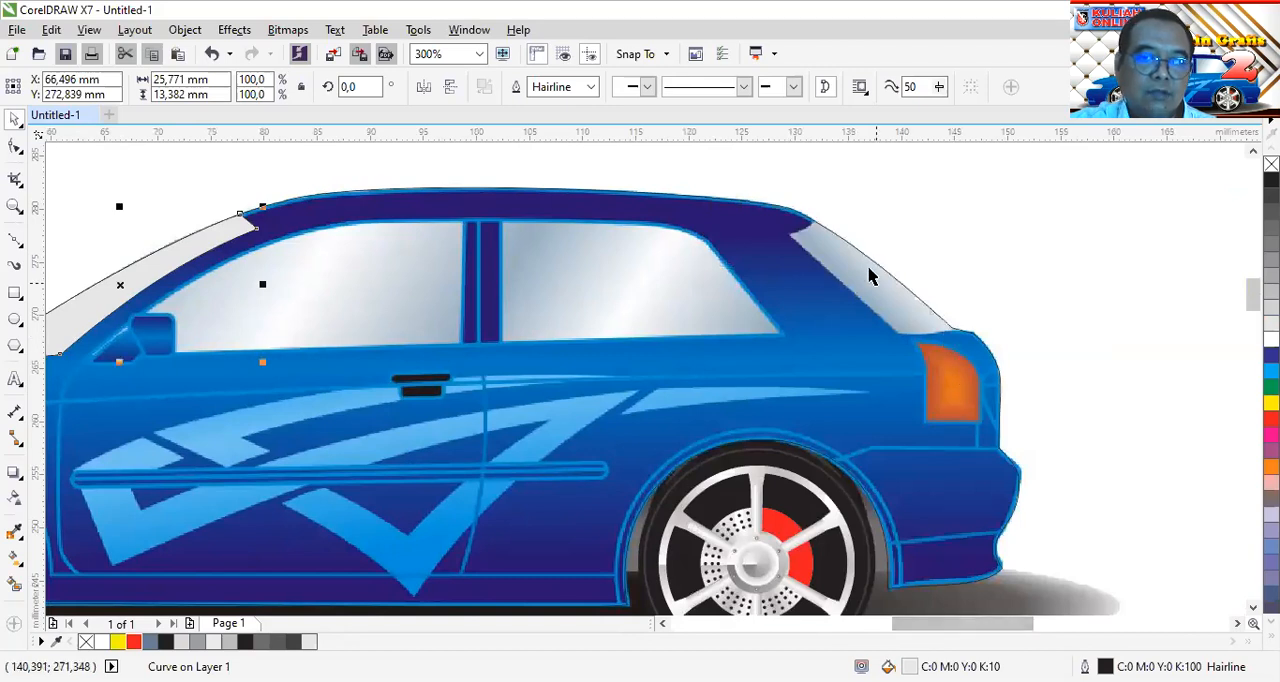
scroll(843, 247, up, 2)
scroll(845, 250, down, 1)
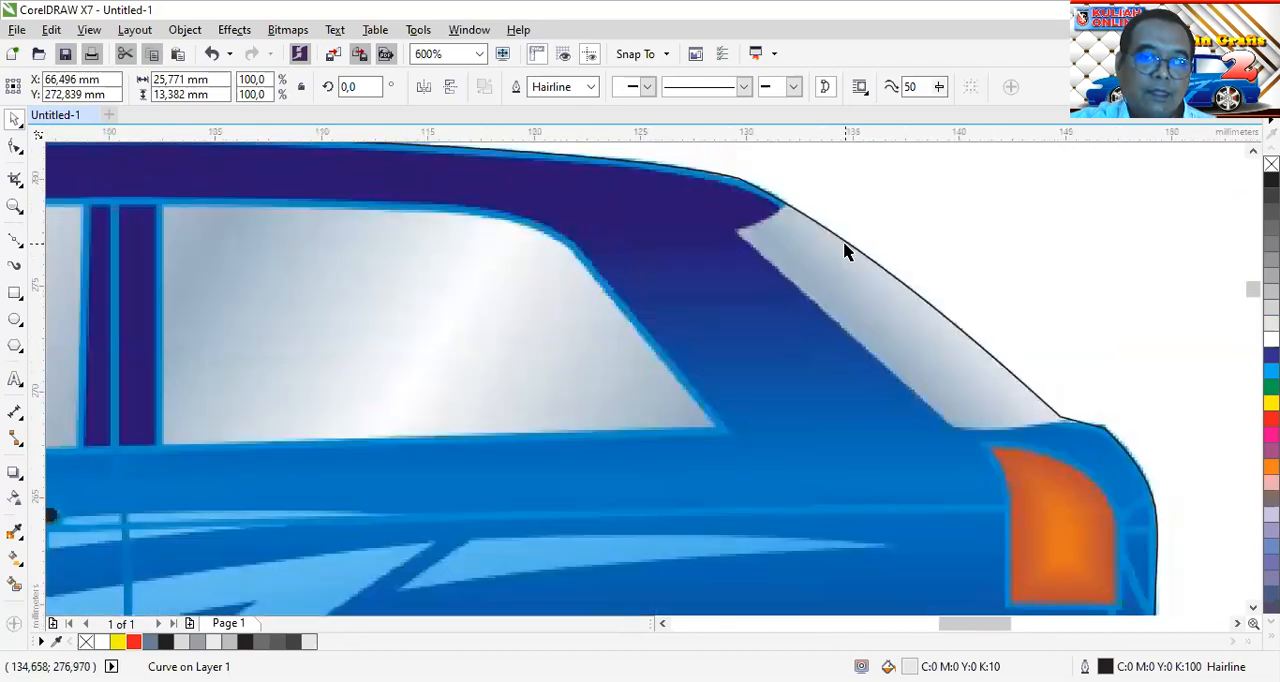
drag(977, 623, 995, 624)
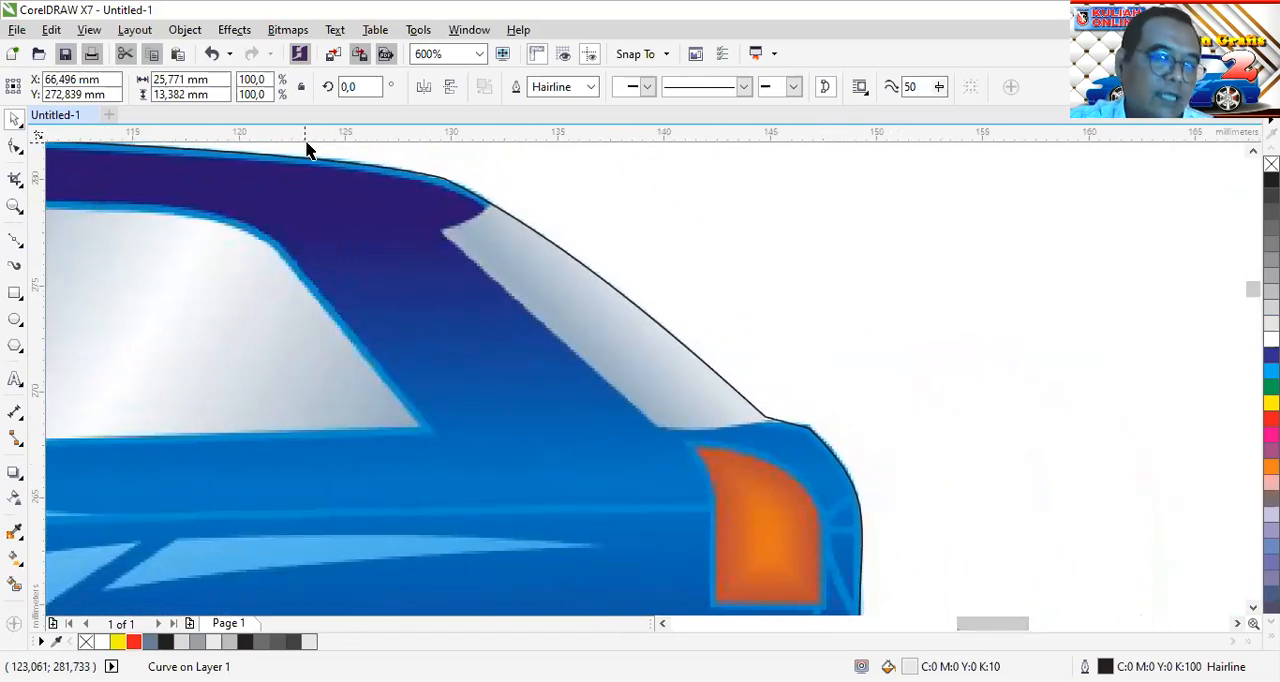
click(15, 240)
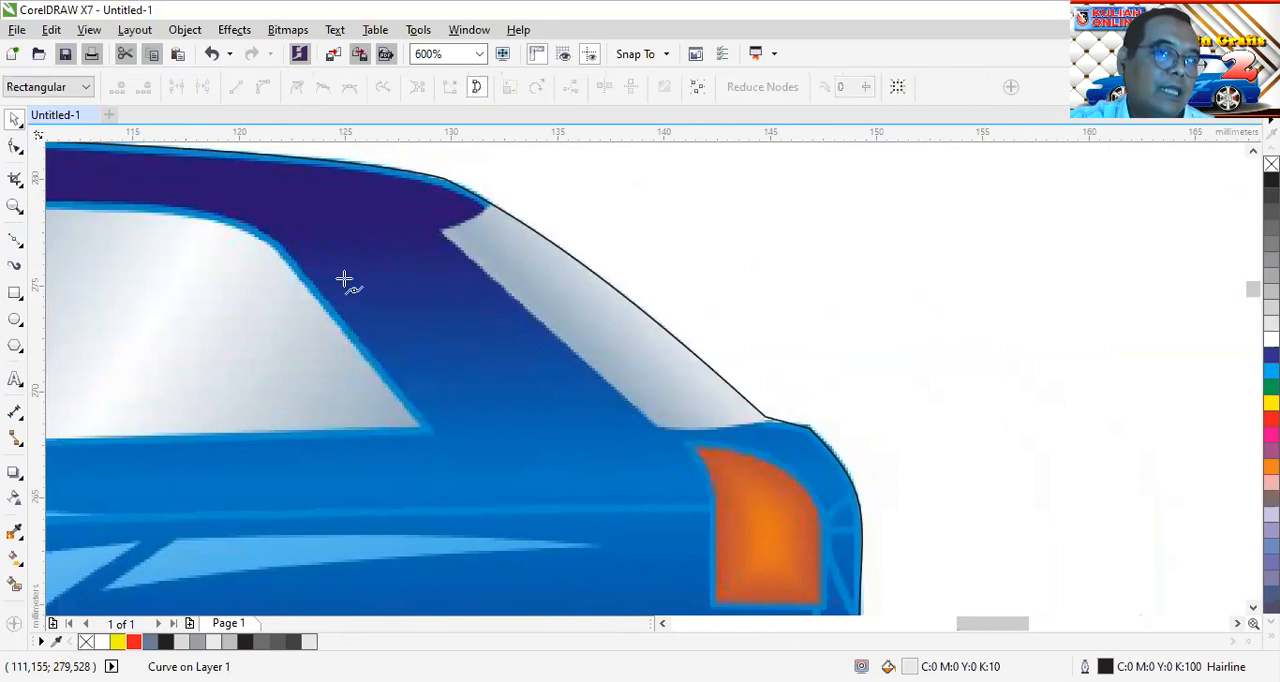
click(524, 180)
click(443, 234)
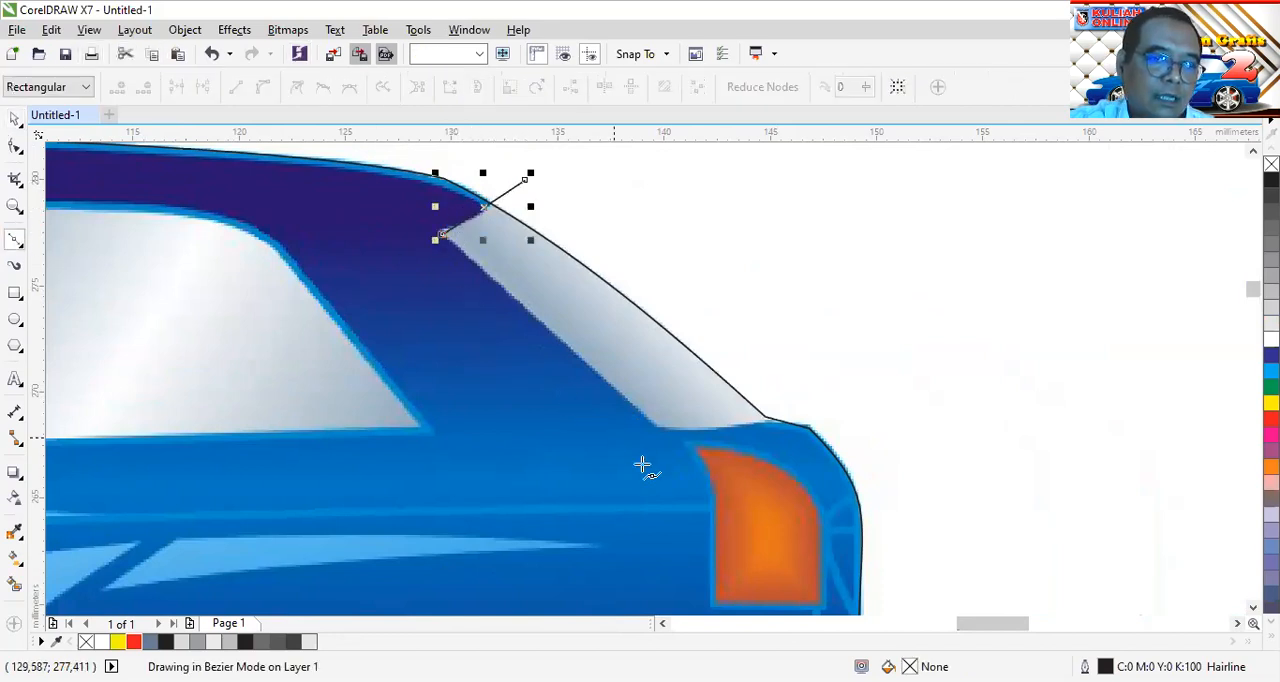
click(657, 427)
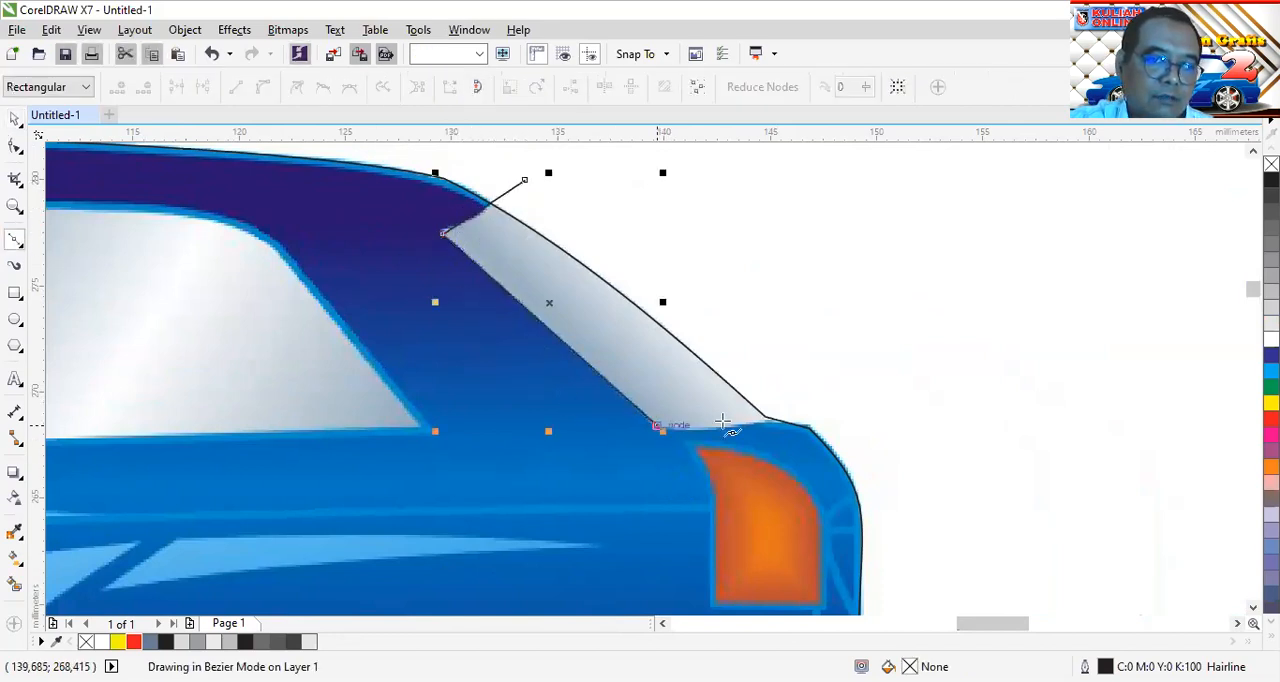
click(800, 413)
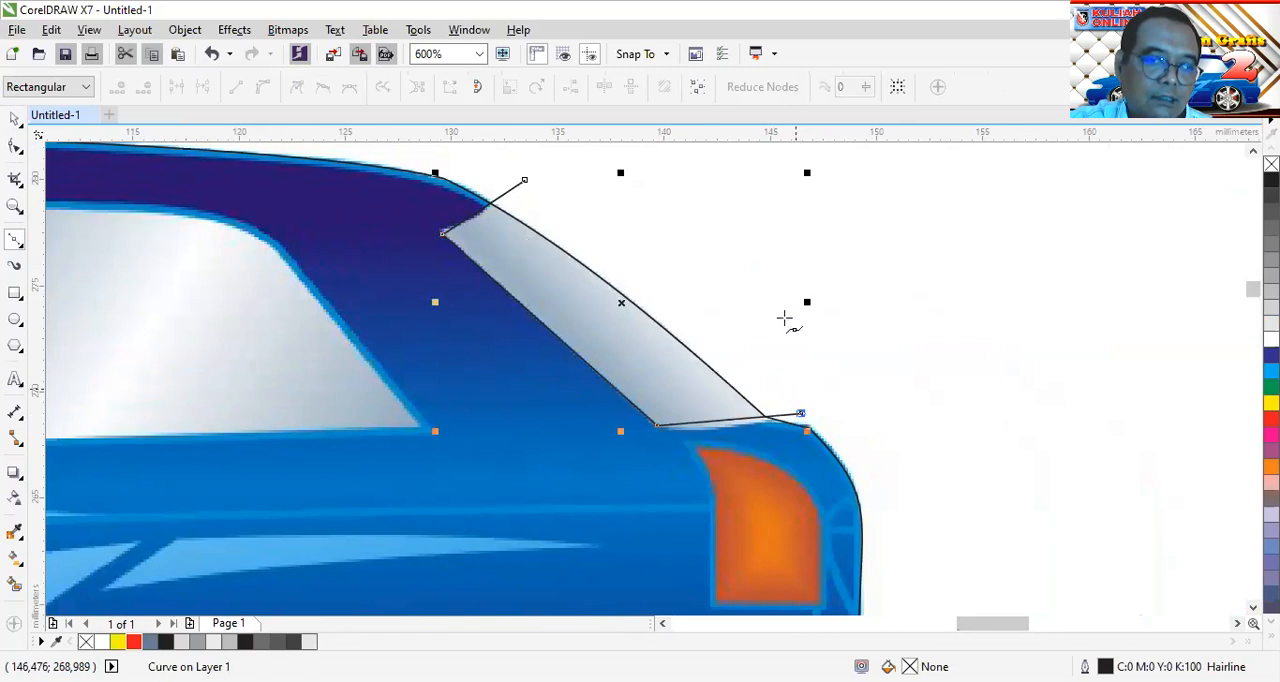
click(524, 180)
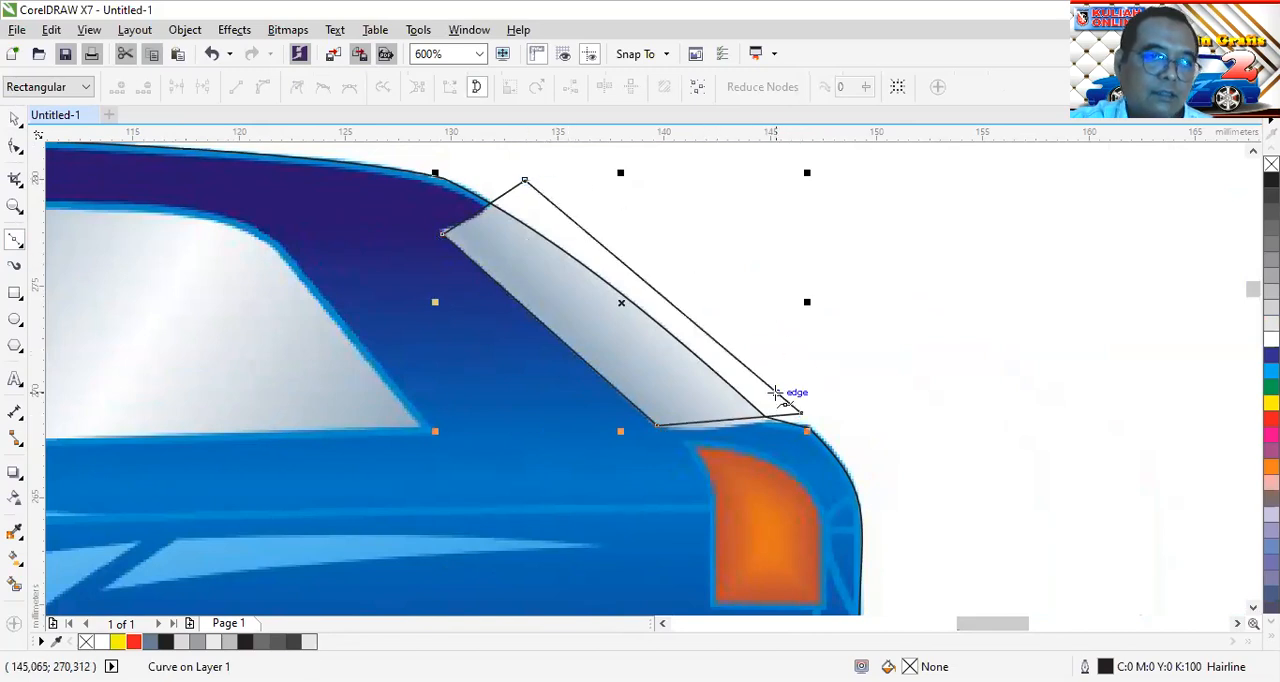
Select all nodes of the rear window shape and convert its segments to curves
click(14, 148)
drag(970, 266, 493, 460)
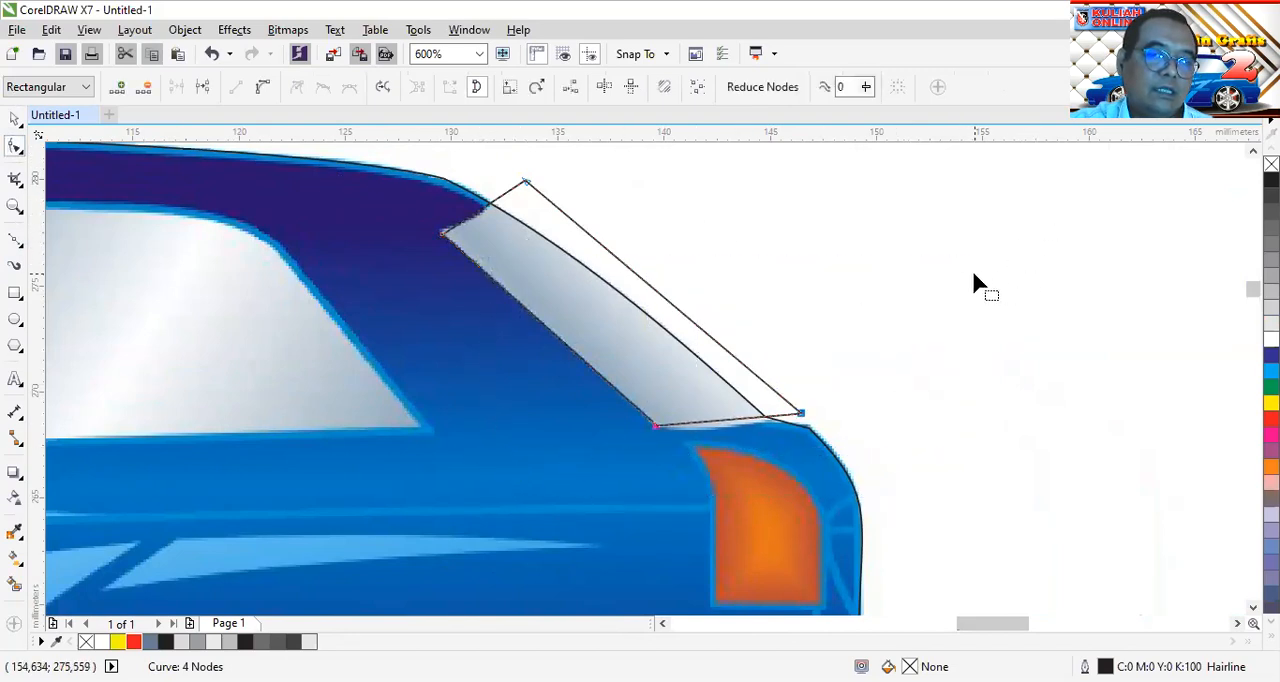
scroll(974, 283, down, 2)
drag(1000, 221, 645, 378)
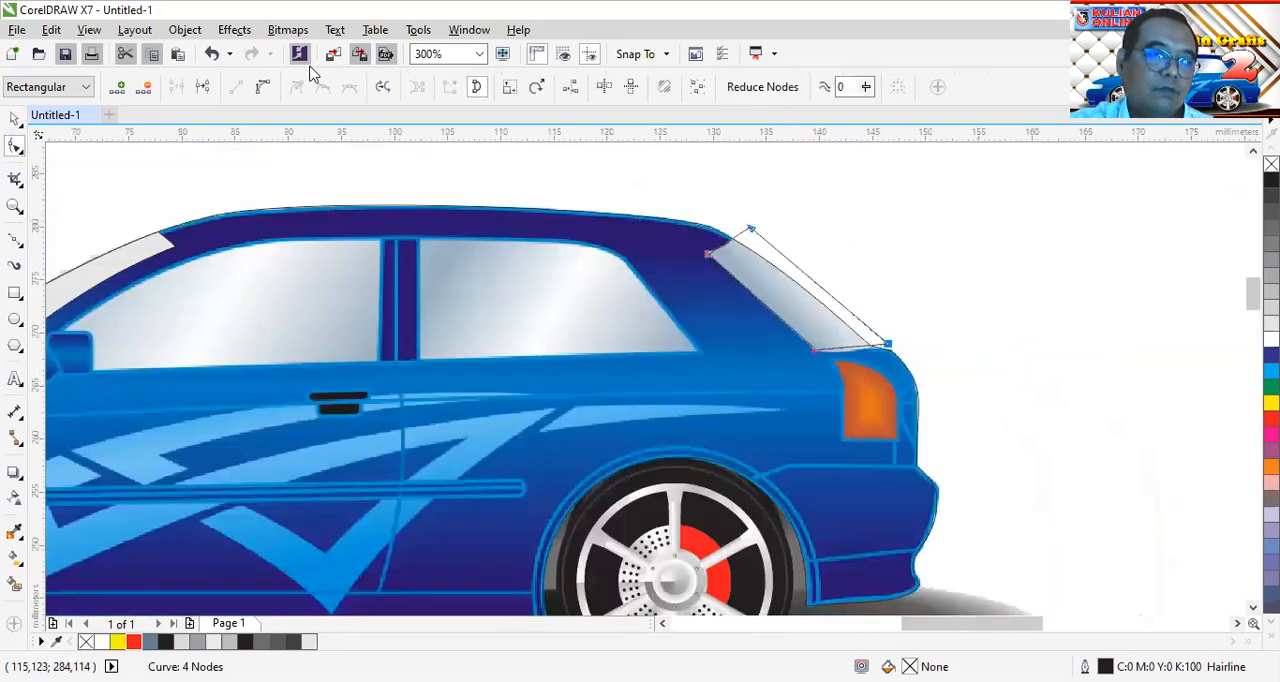
Bend the rear window shape's upper edge along the roof's end and adjust both upper corners
scroll(717, 234, up, 2)
scroll(797, 354, up, 2)
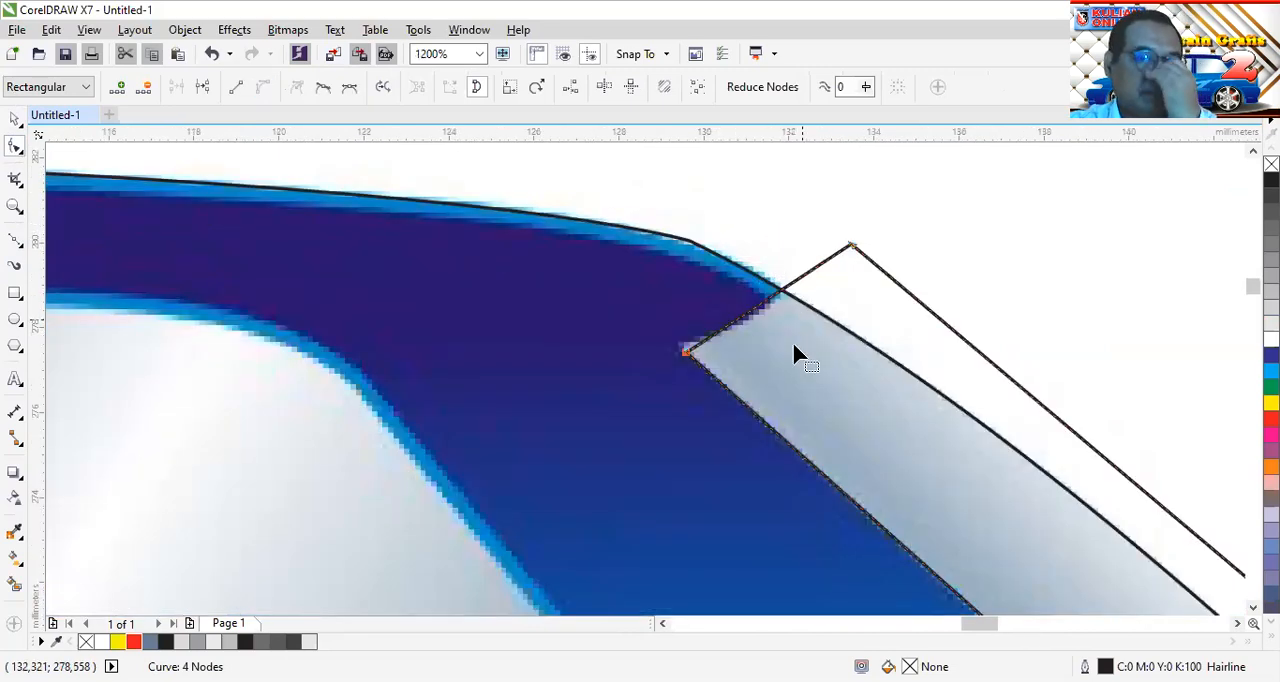
drag(748, 328, 680, 347)
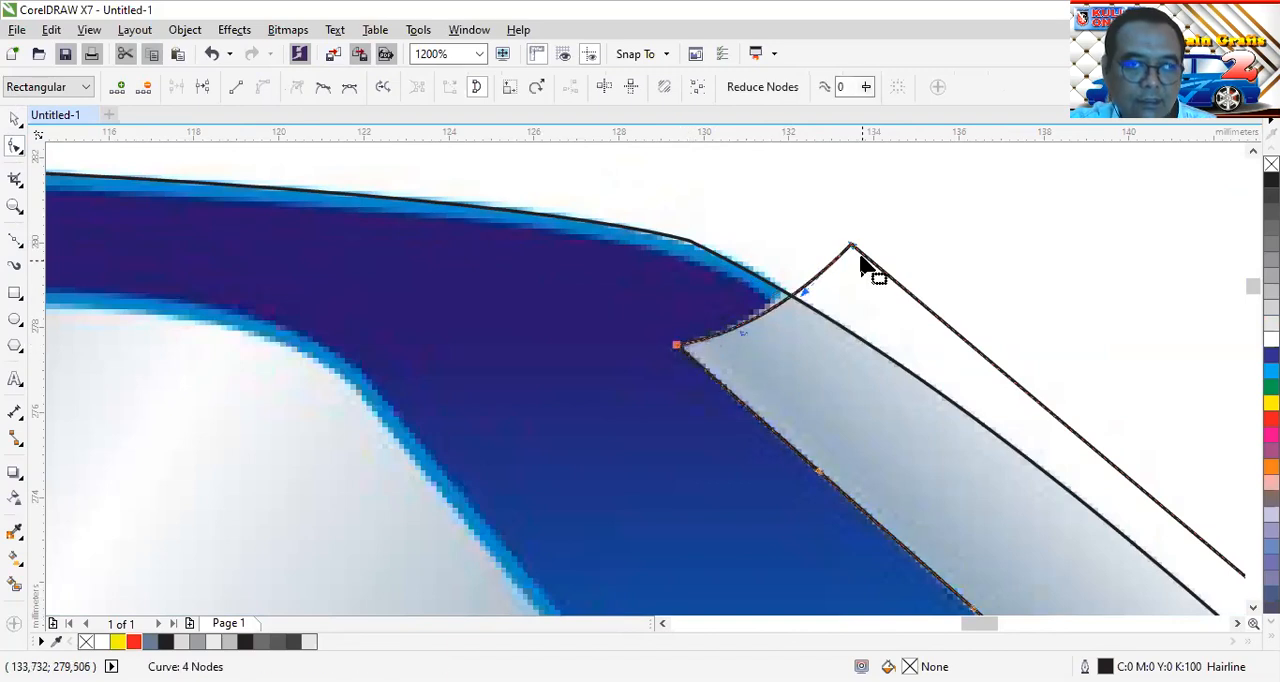
drag(854, 254, 843, 250)
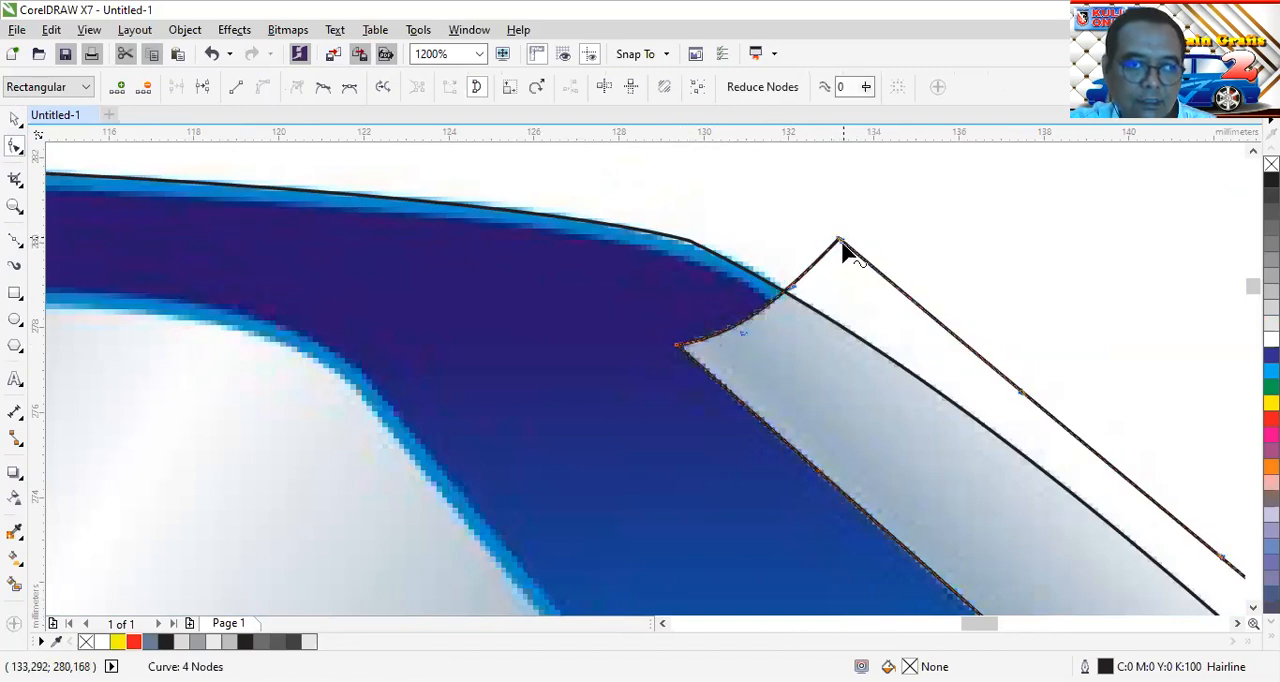
Bend the rear window shape's base along the glass's lower edge and check its outer lower corner
scroll(843, 250, down, 2)
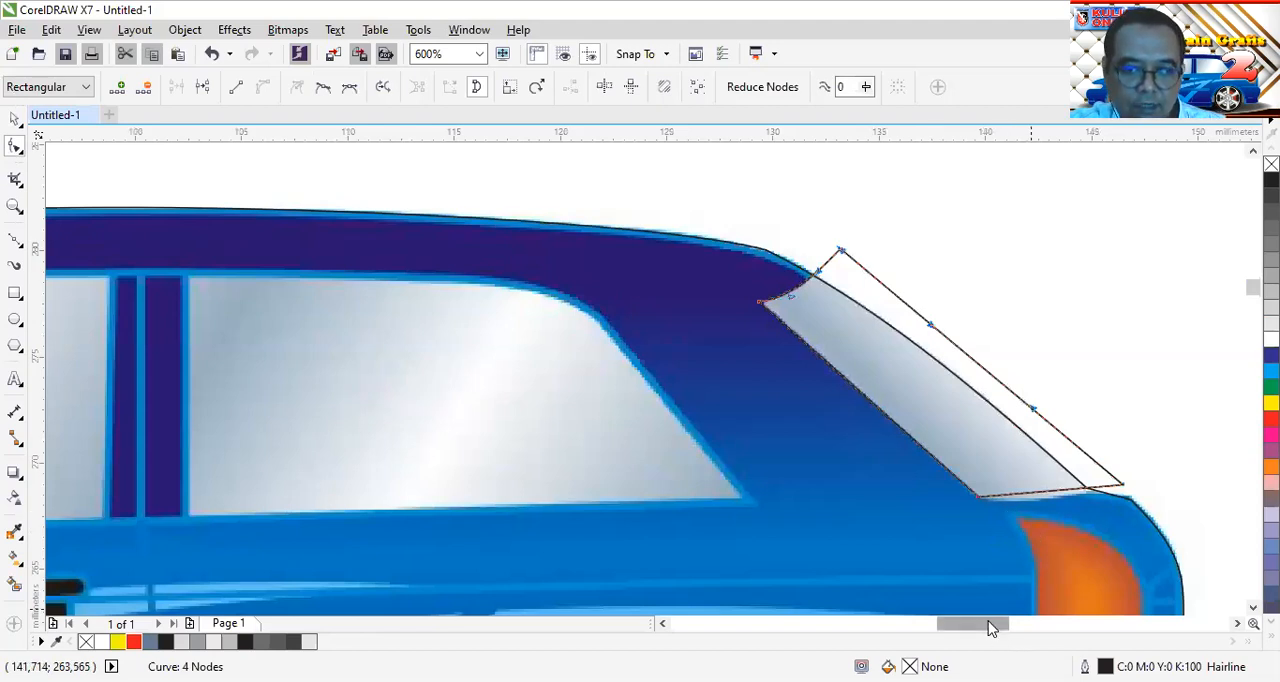
drag(990, 627, 1014, 628)
scroll(660, 497, up, 2)
drag(676, 492, 686, 511)
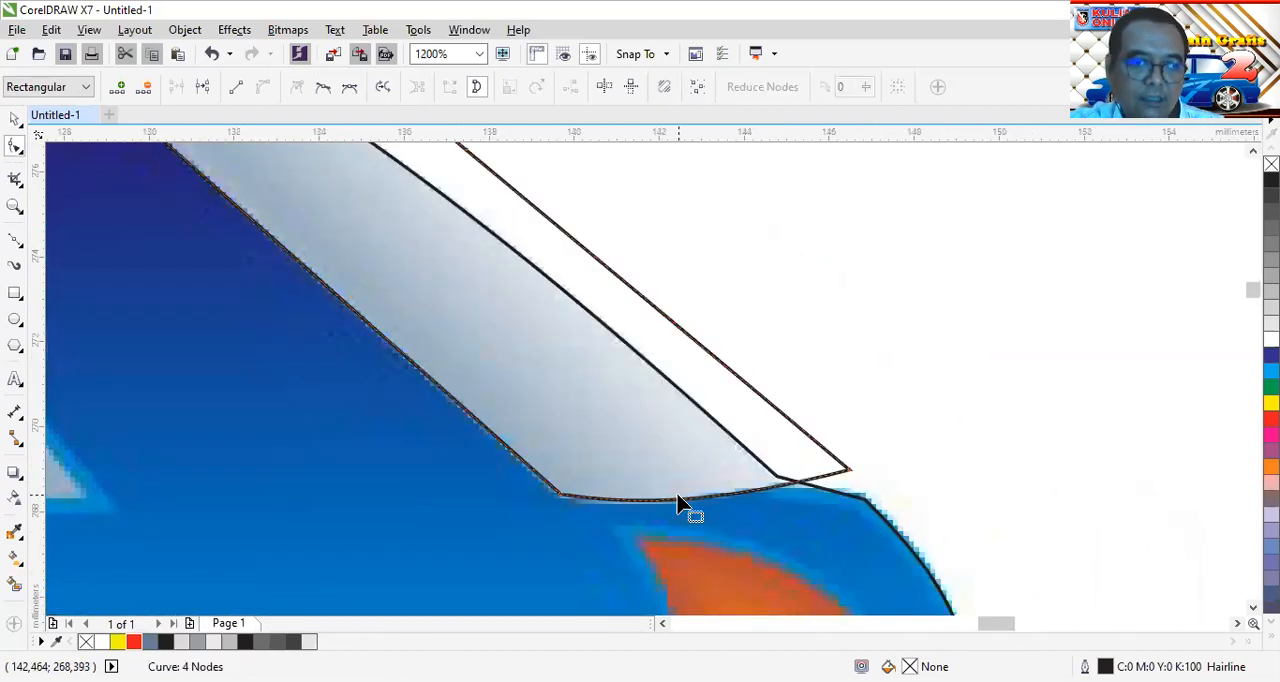
click(848, 482)
scroll(679, 398, down, 1)
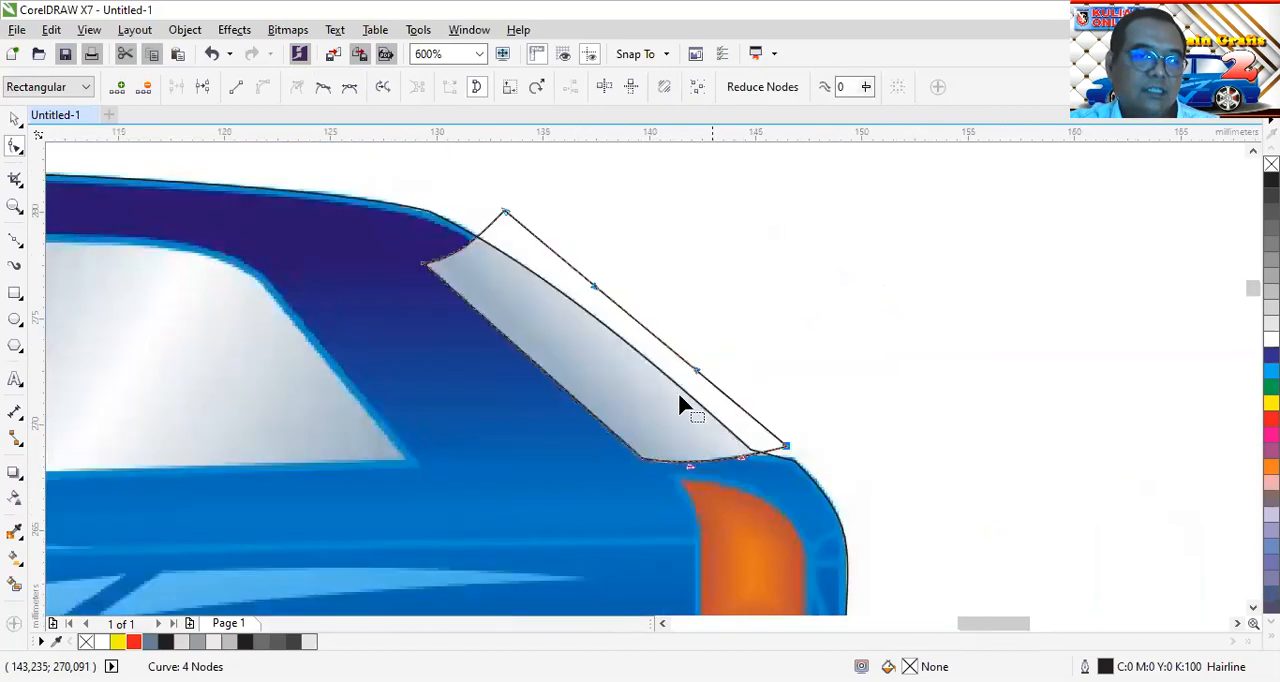
Intersect the body outline with the rear window shape to create the trimmed glass piece
click(15, 118)
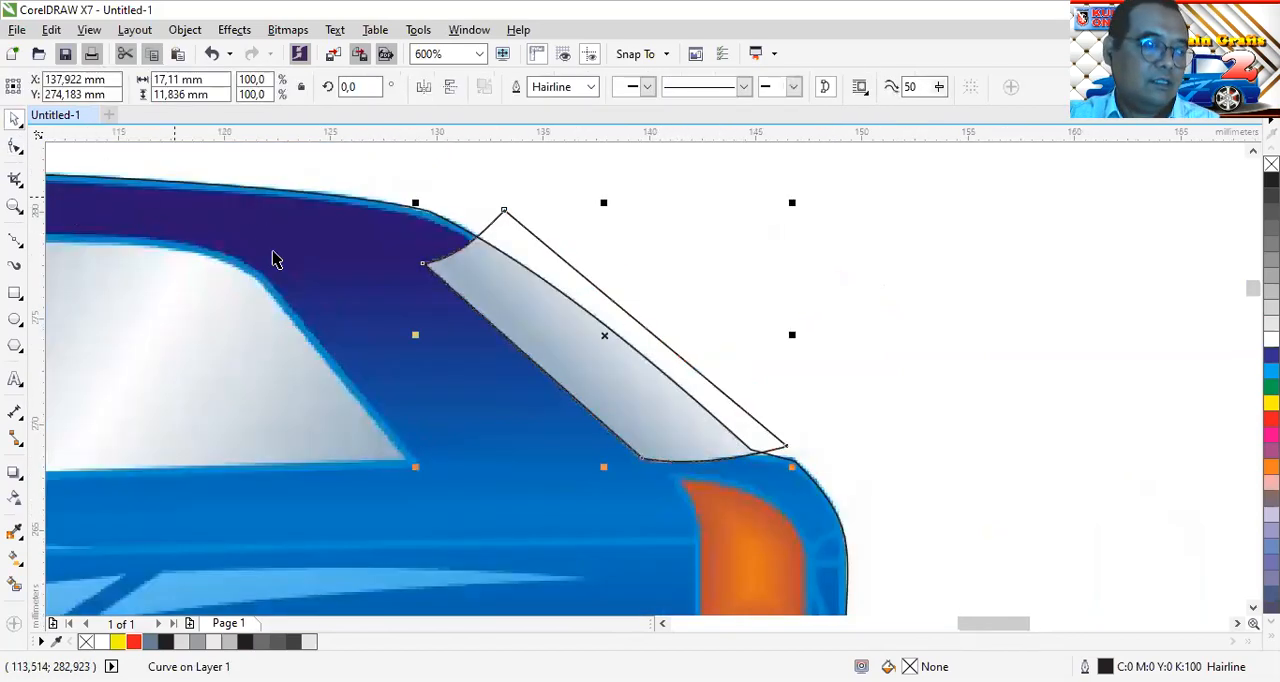
click(857, 480)
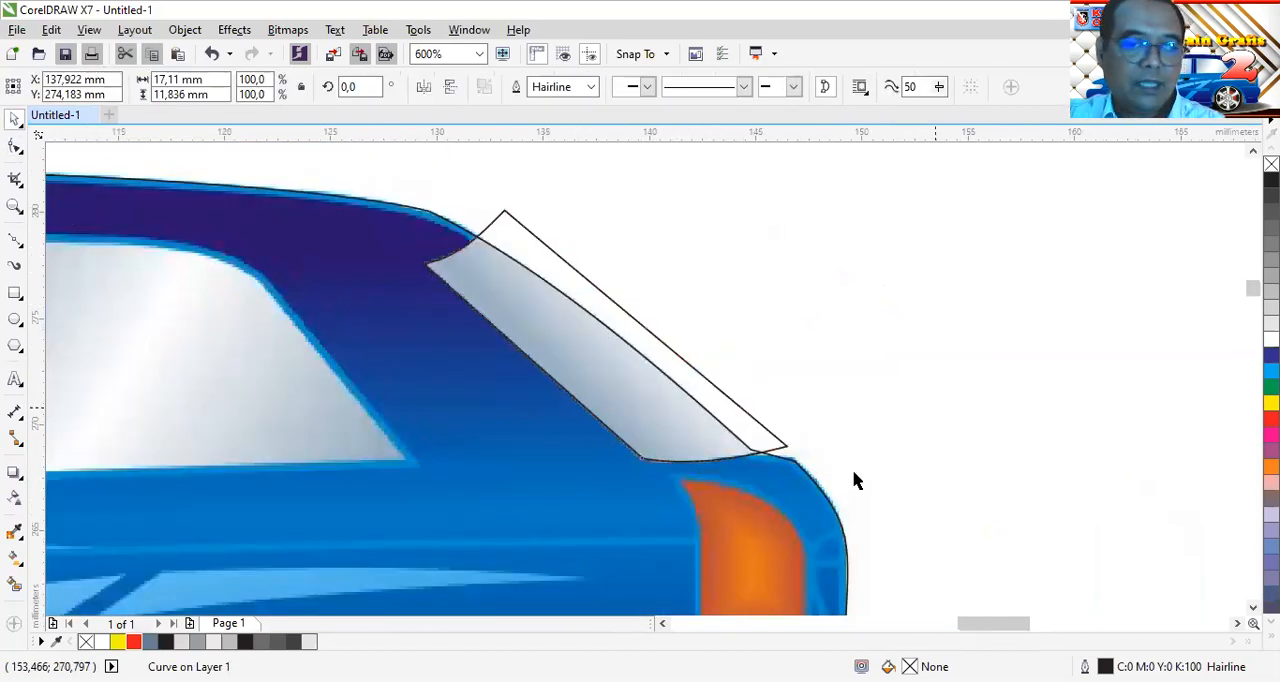
click(826, 515)
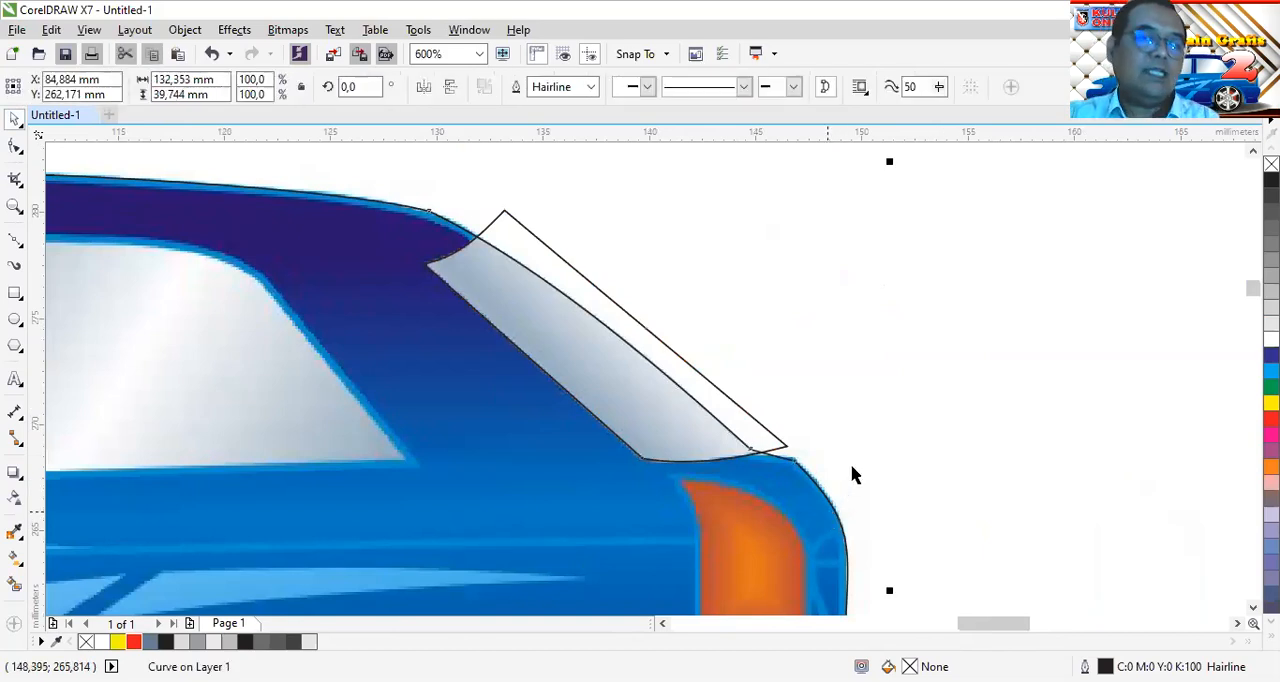
shift+click(512, 215)
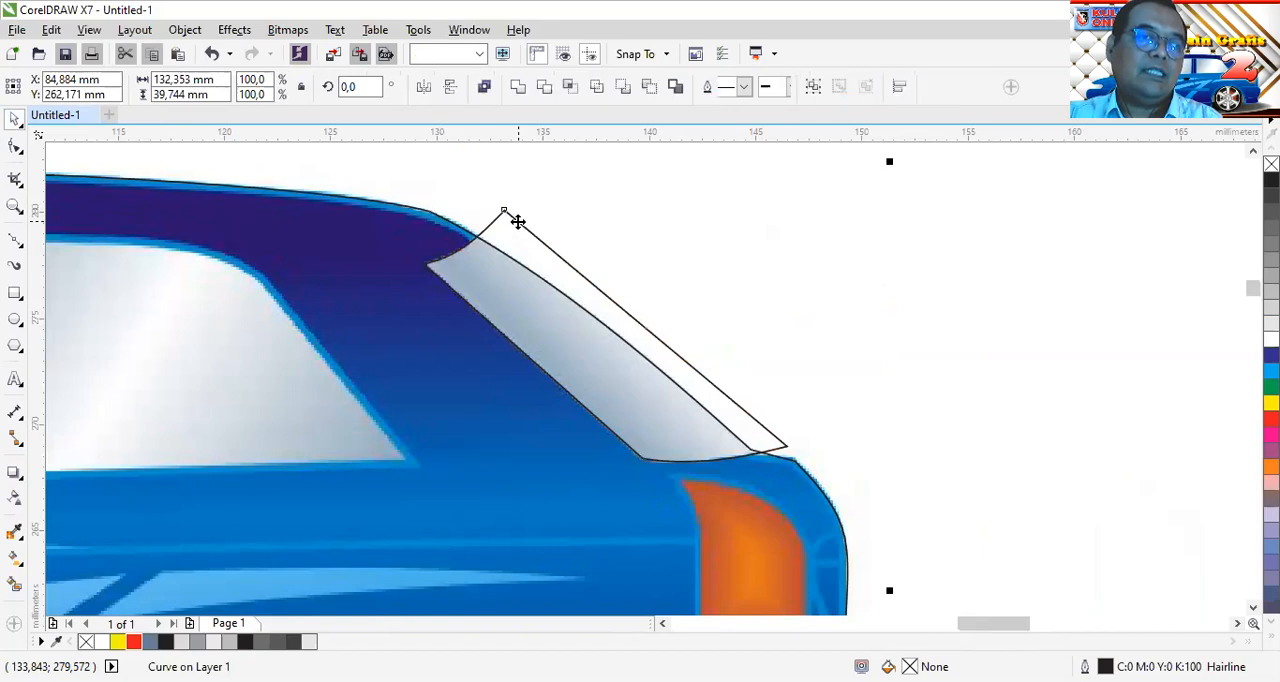
click(570, 88)
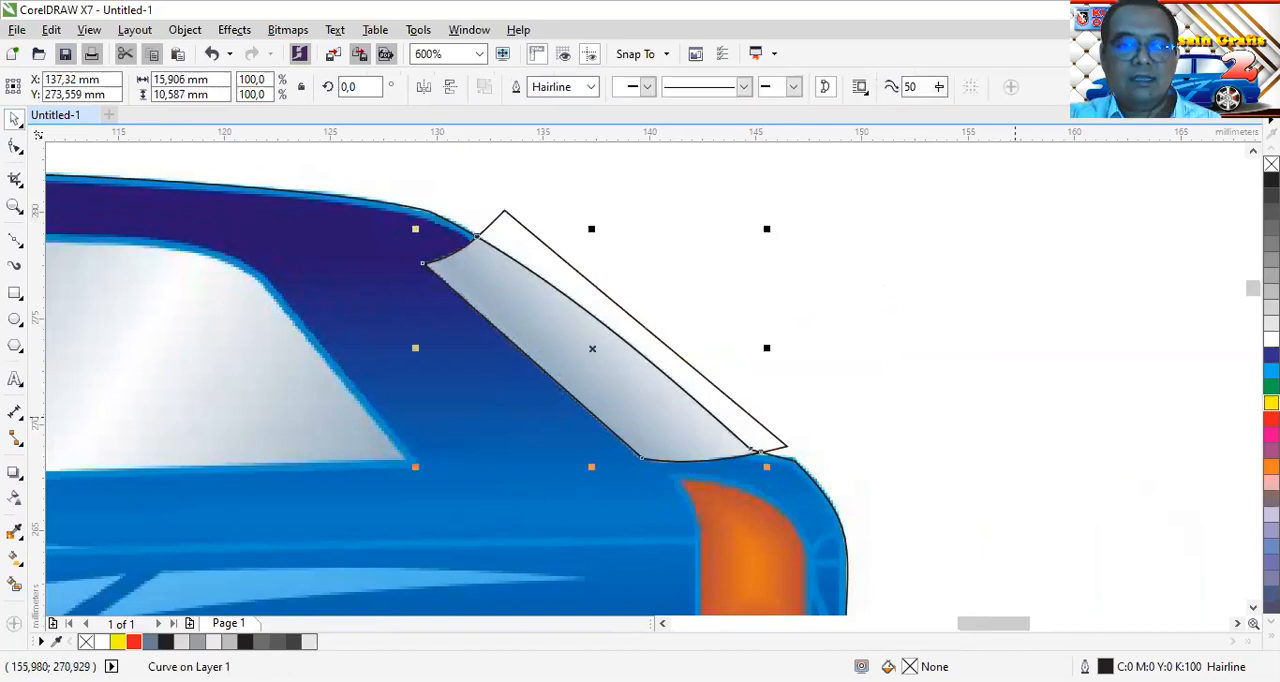
Fill the trimmed rear window piece with yellow and delete the original four-node shape that extends beyond the body
click(1271, 403)
click(884, 398)
click(778, 435)
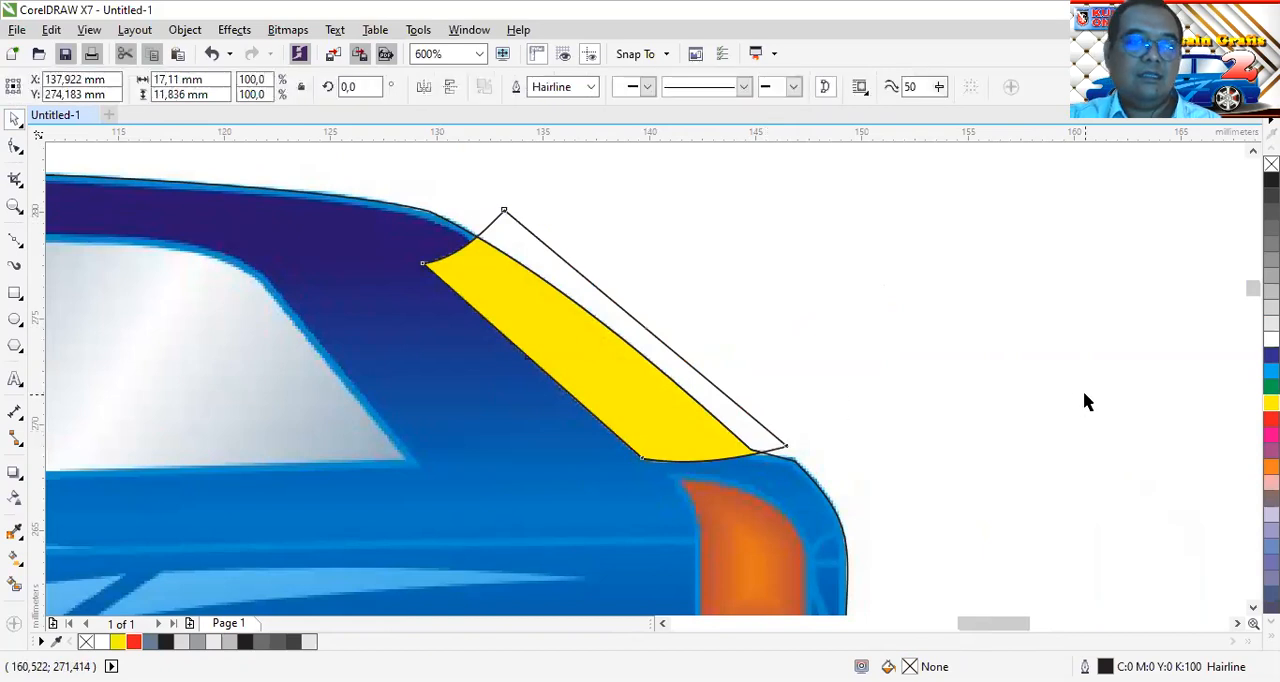
drag(941, 379, 943, 377)
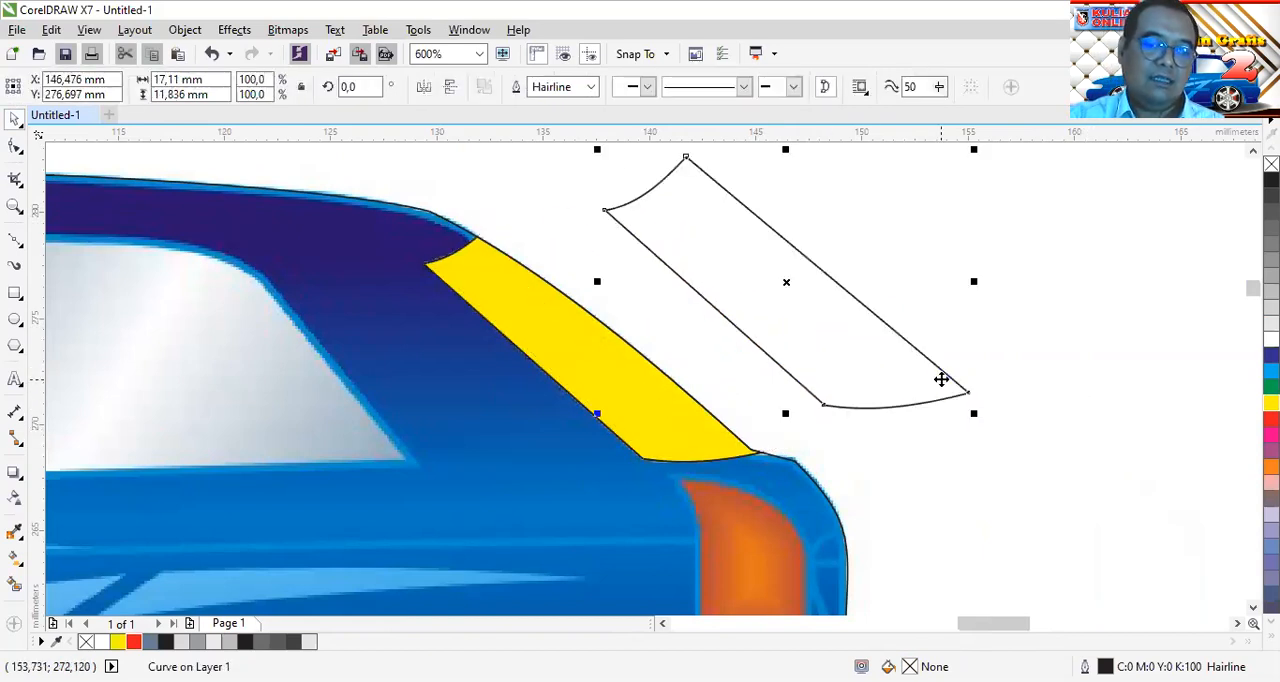
key(Delete)
Fill the windshield piece with the same yellow as the rear window
scroll(546, 294, down, 2)
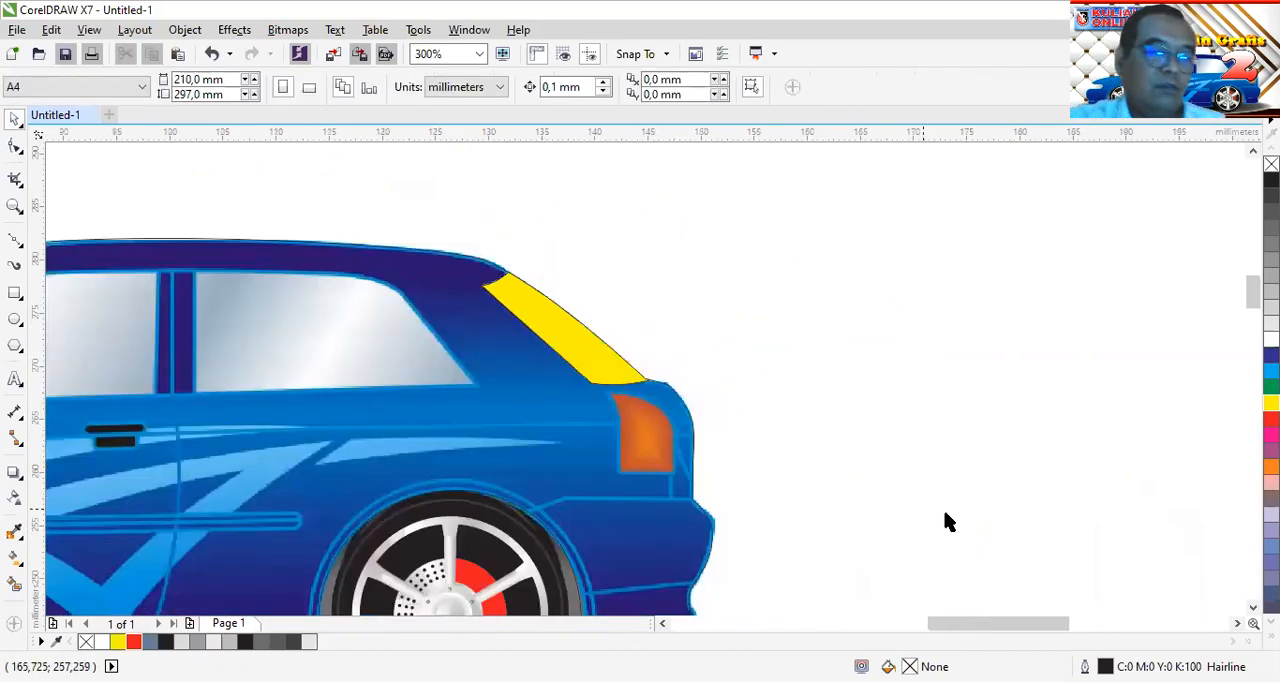
drag(988, 628, 930, 628)
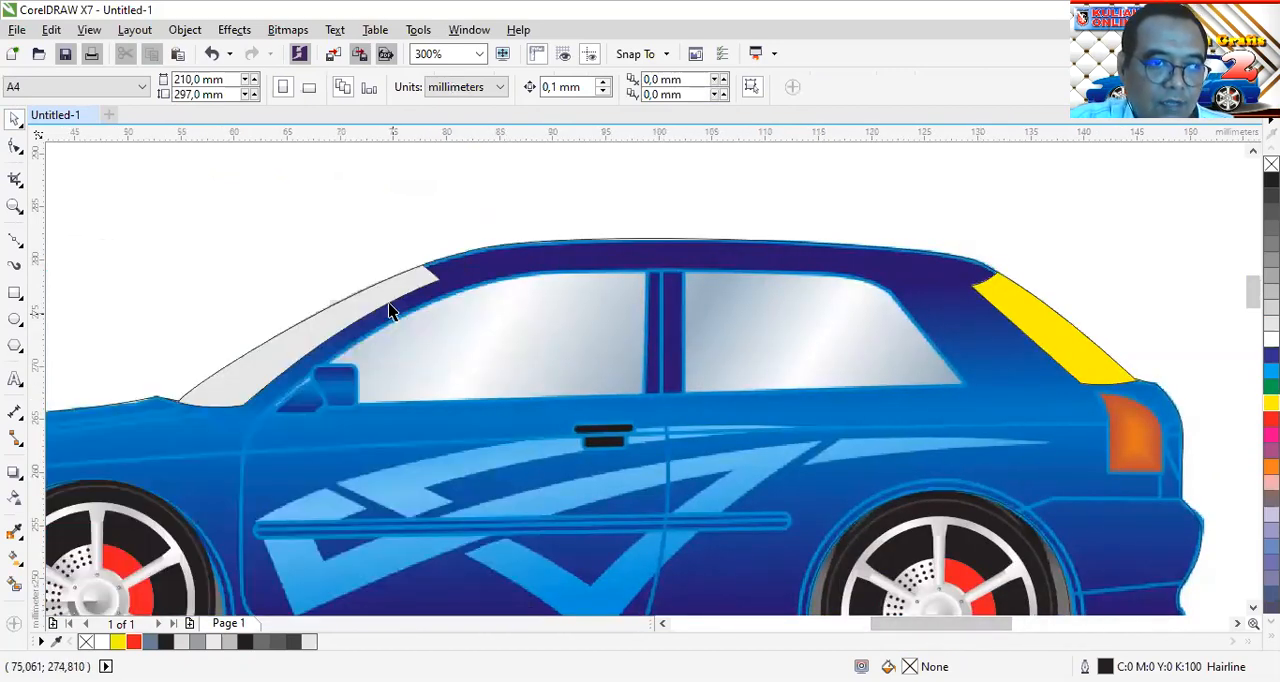
click(423, 266)
click(1271, 403)
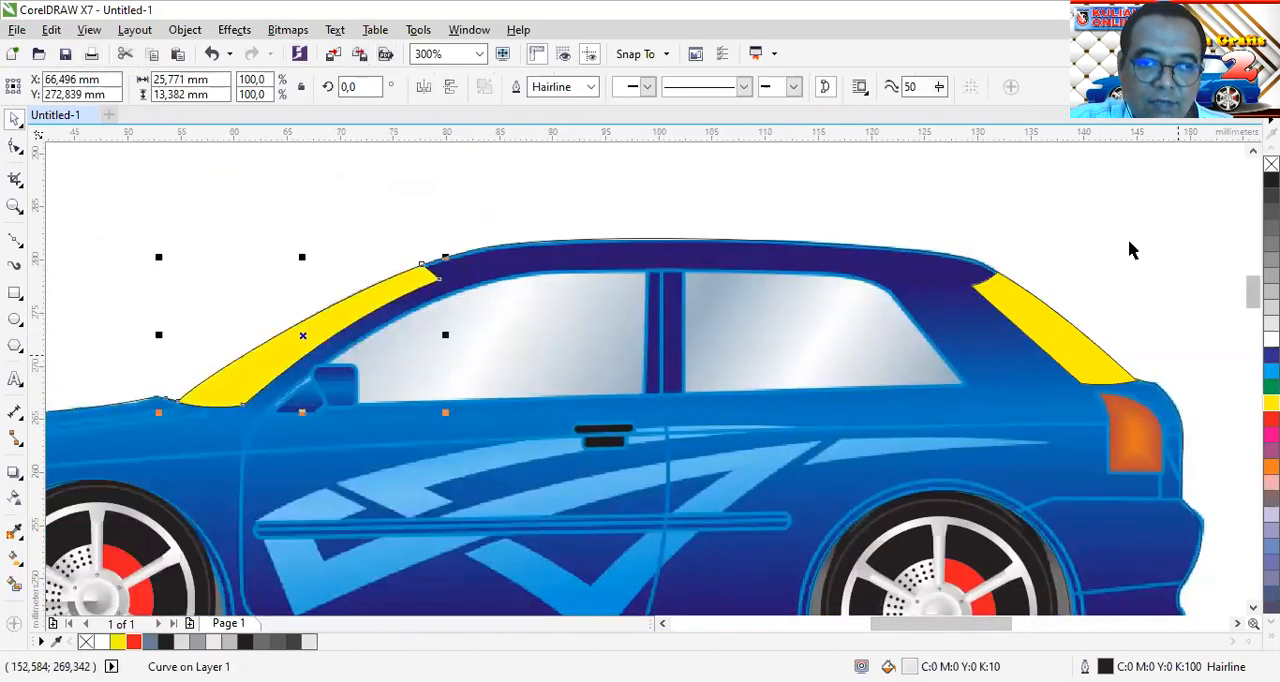
click(1102, 217)
Fill the car's body outline shape with green (C:100 M:0 Y:100 K:0)
scroll(985, 290, down, 2)
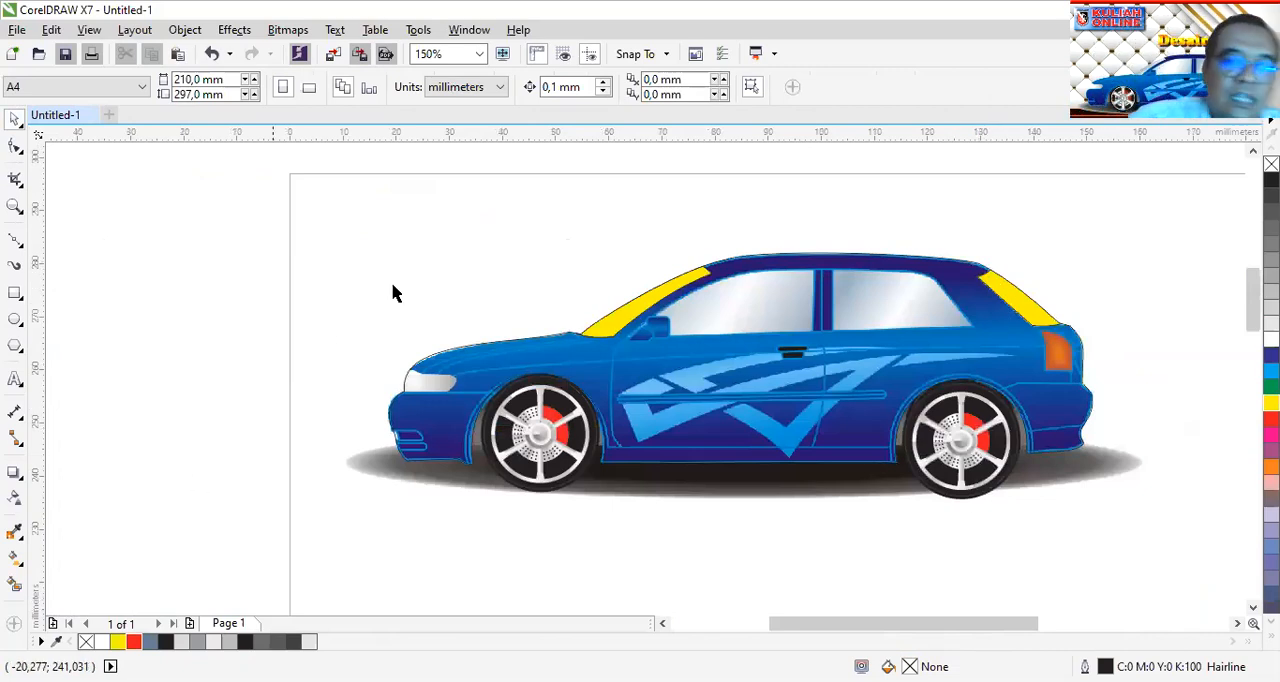
click(810, 395)
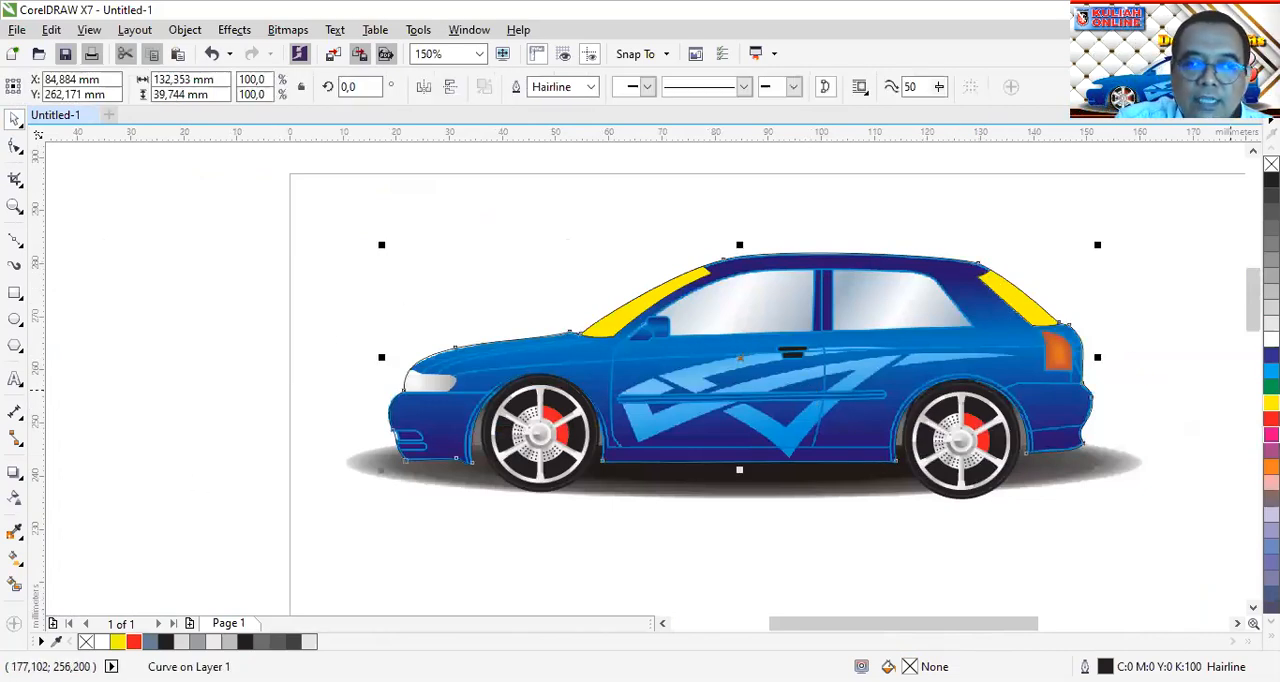
click(1271, 387)
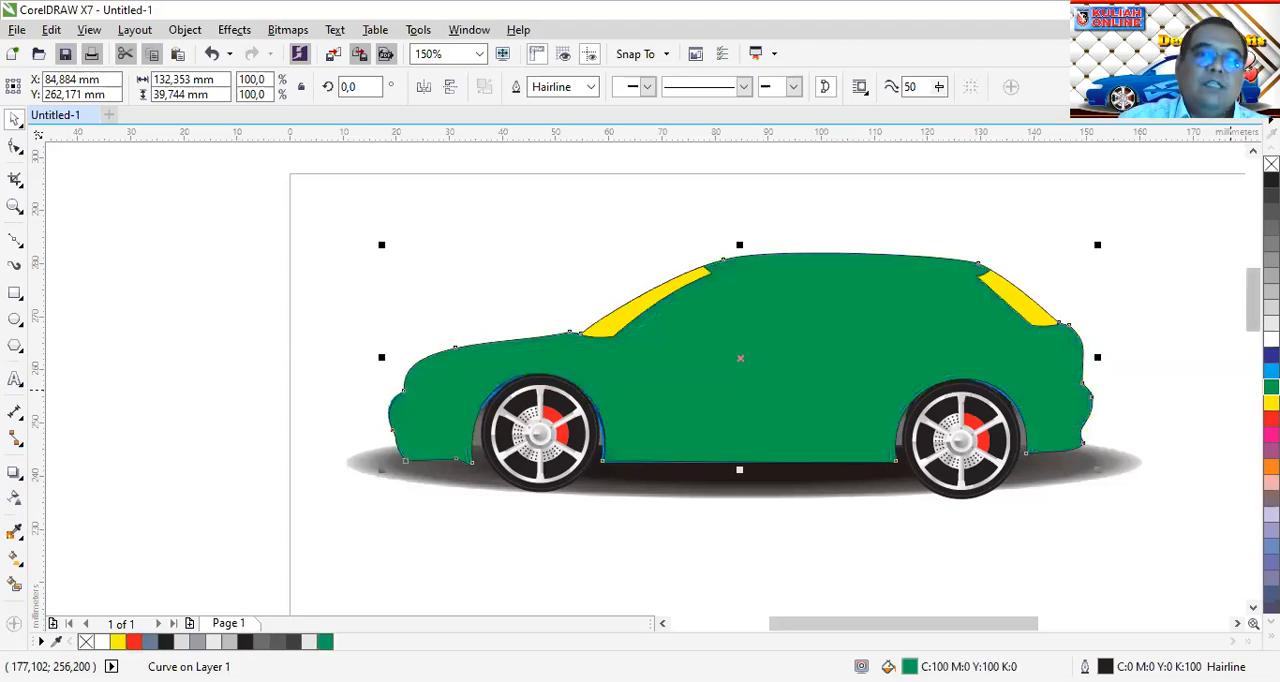